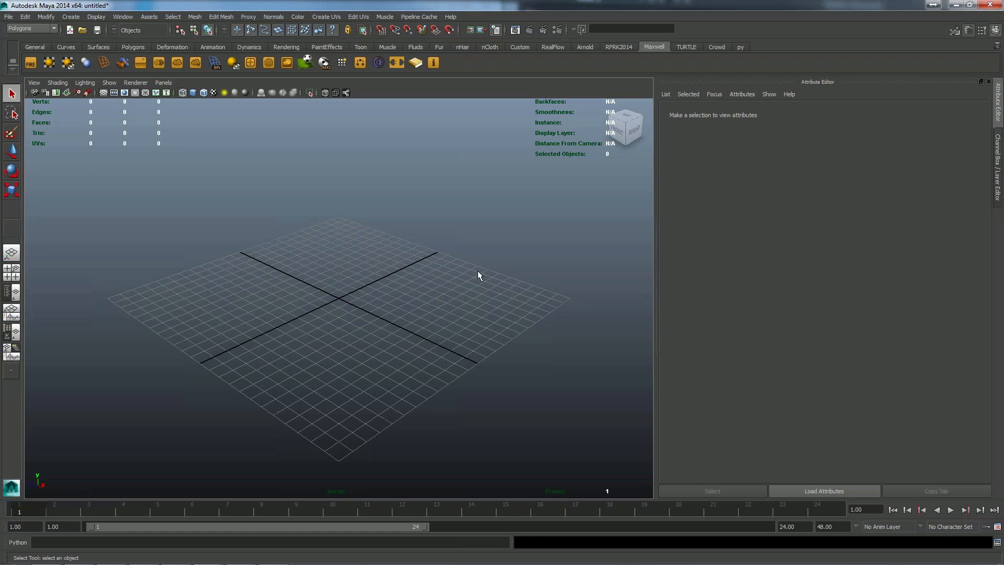
- Open the recent scene glass.mb, discarding the changes to the untitled scene
{"action": "left_click", "coordinate": [9, 16]}
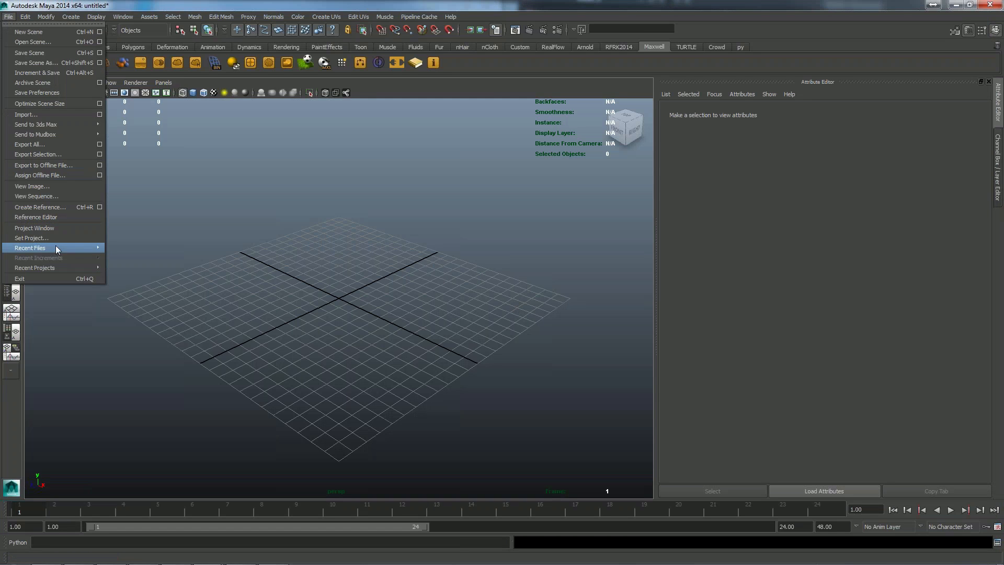
{"action": "mouse_move", "coordinate": [55, 248]}
{"action": "left_click", "coordinate": [167, 247]}
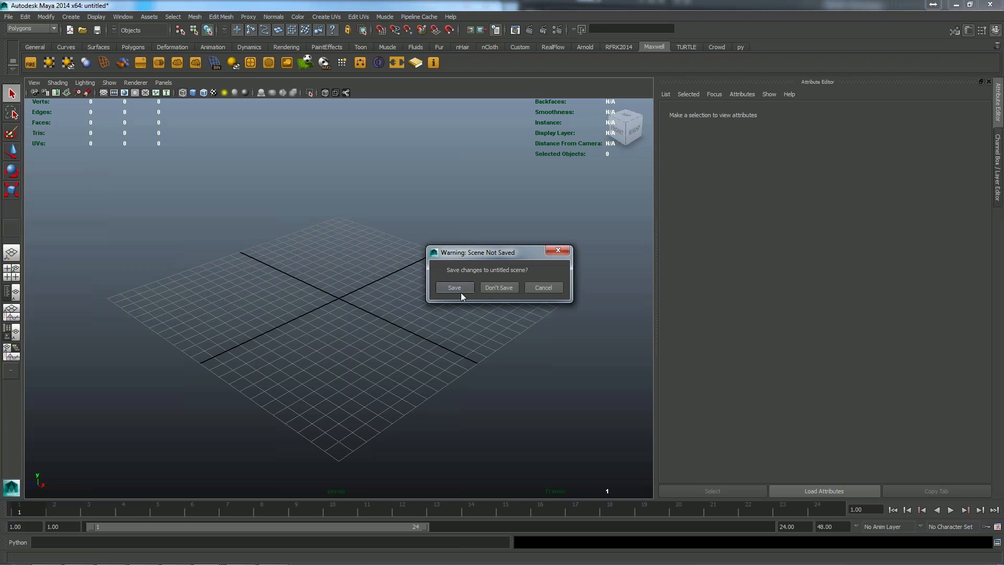
{"action": "left_click", "coordinate": [498, 288]}
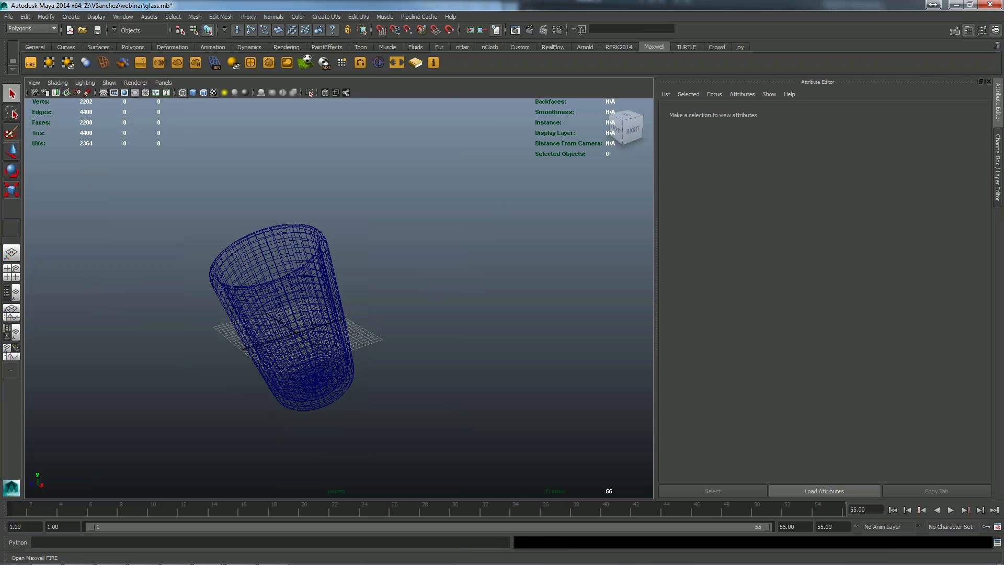
- Preview the glass in Maxwell FIRE and in textured shading from several angles, then restore wireframe display and close the preview
{"action": "left_click", "coordinate": [31, 62]}
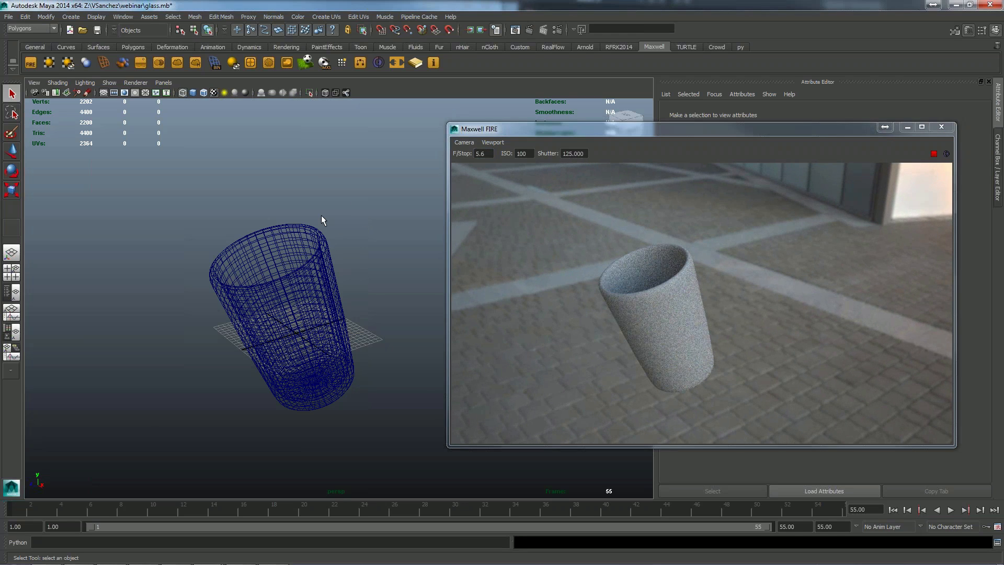
{"action": "key", "text": "6"}
{"action": "scroll", "coordinate": [329, 240], "scroll_direction": "up", "scroll_amount": 3}
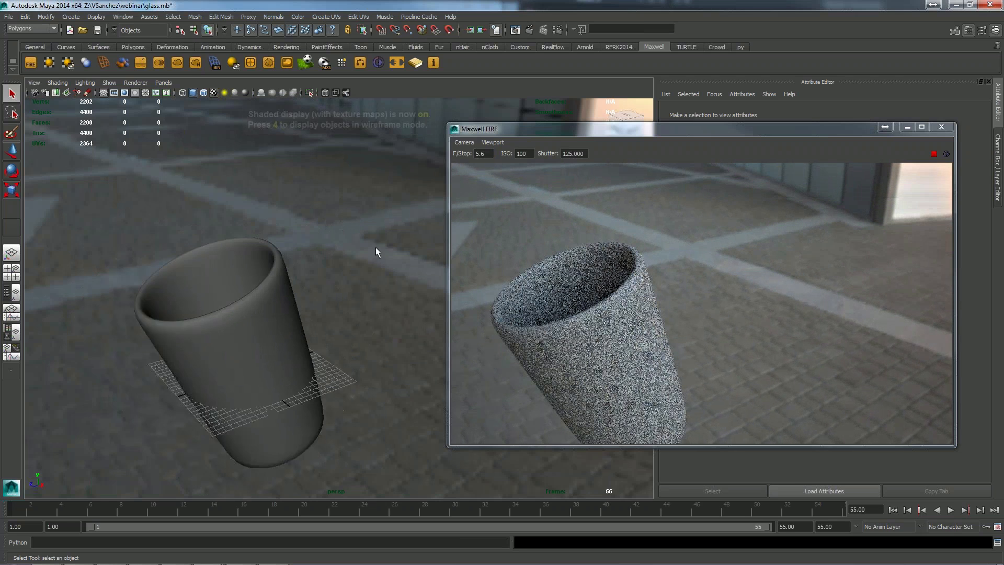
{"action": "left_click_drag", "start_coordinate": [375, 246], "coordinate": [384, 215], "text": "alt"}
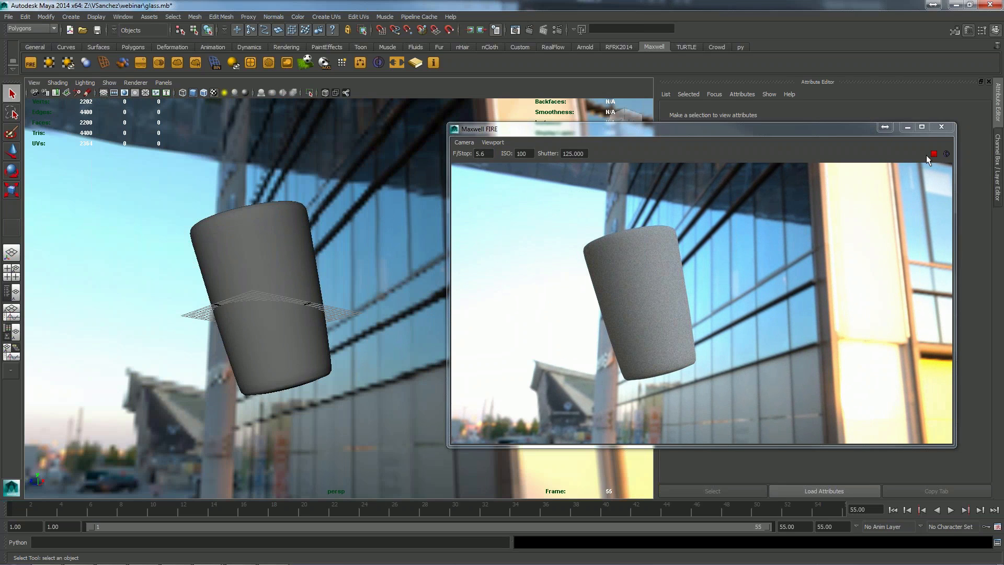
{"action": "key", "text": "4"}
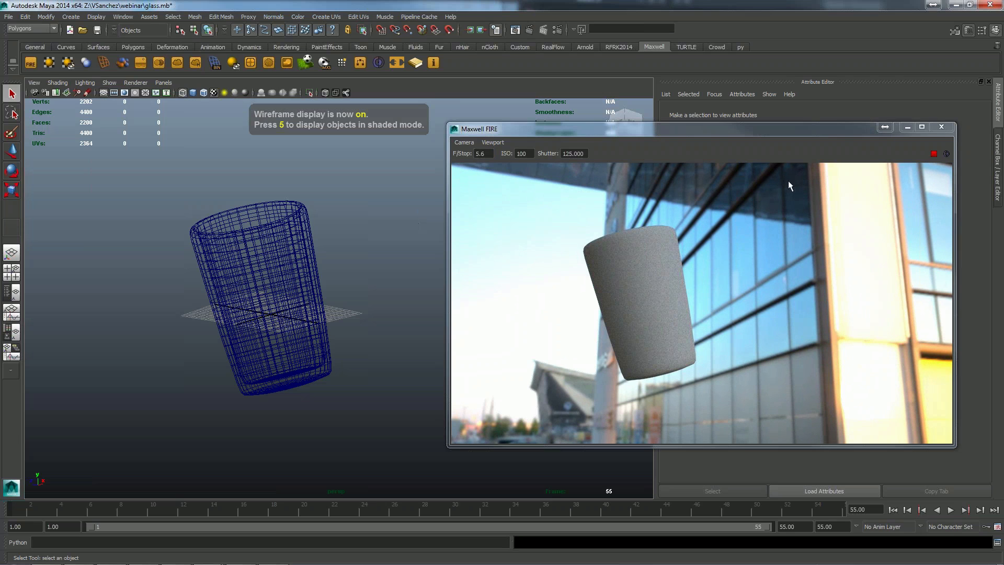
{"action": "left_click", "coordinate": [933, 155]}
{"action": "left_click", "coordinate": [941, 127]}
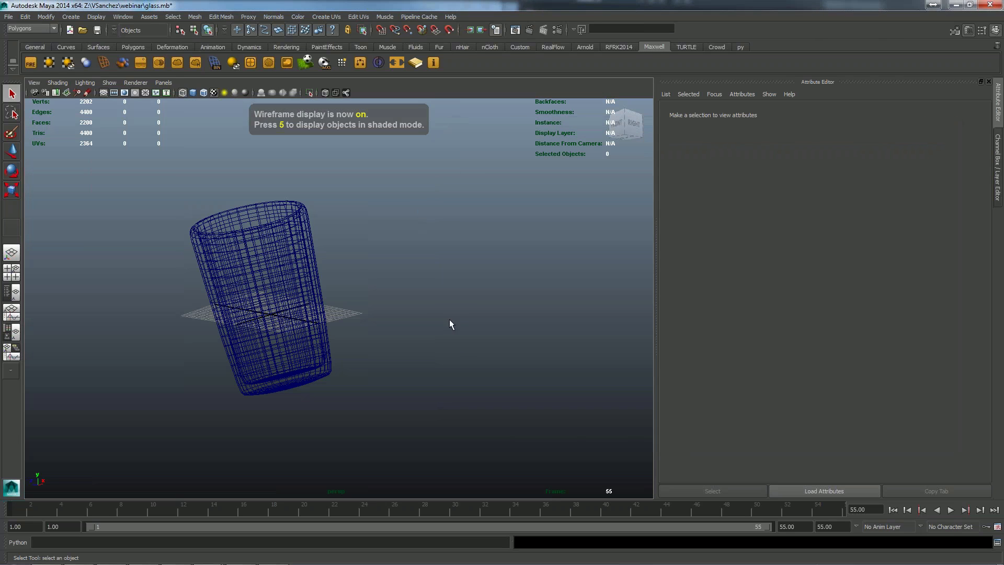
- Select the glass mesh and start exporting the selection with the RealFlowSD file type
{"action": "left_click_drag", "start_coordinate": [343, 277], "coordinate": [343, 337], "text": "alt"}
{"action": "left_click", "coordinate": [207, 309]}
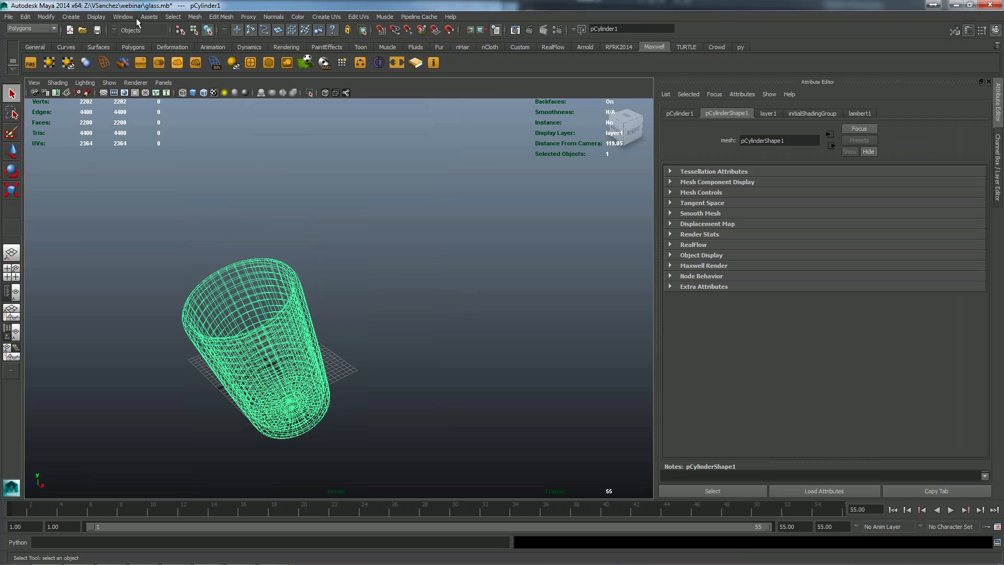
{"action": "left_click", "coordinate": [8, 16]}
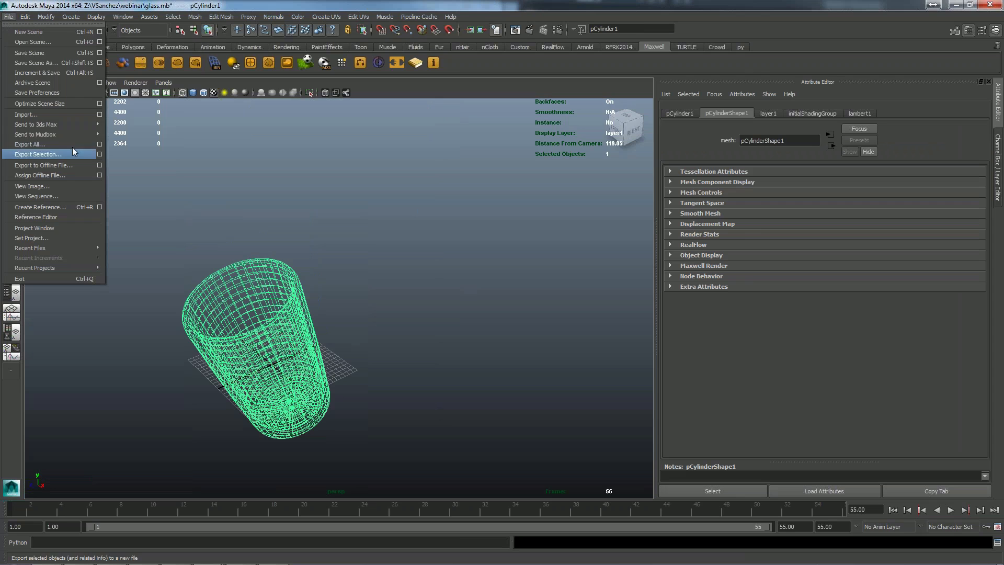
{"action": "left_click", "coordinate": [99, 155]}
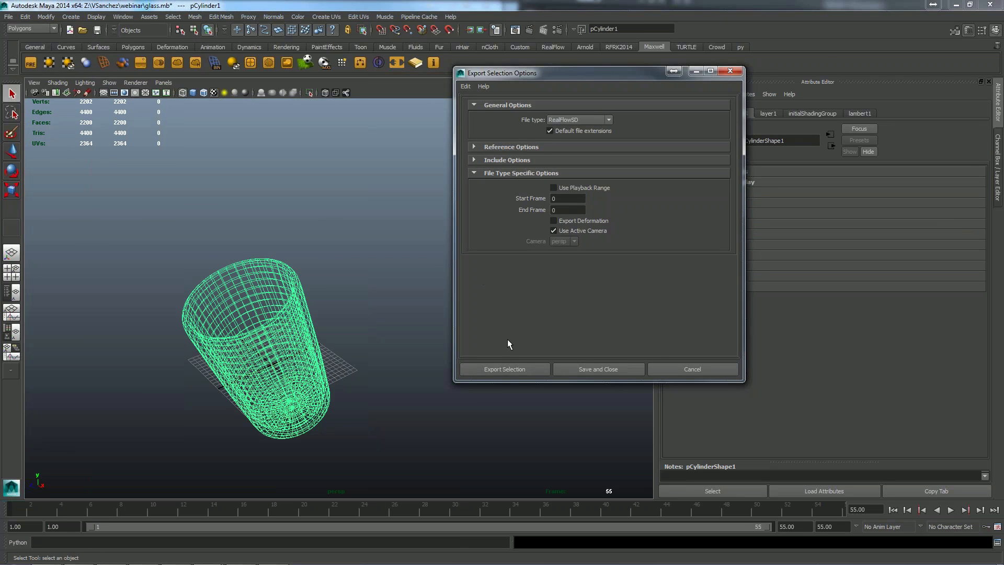
{"action": "left_click", "coordinate": [510, 366]}
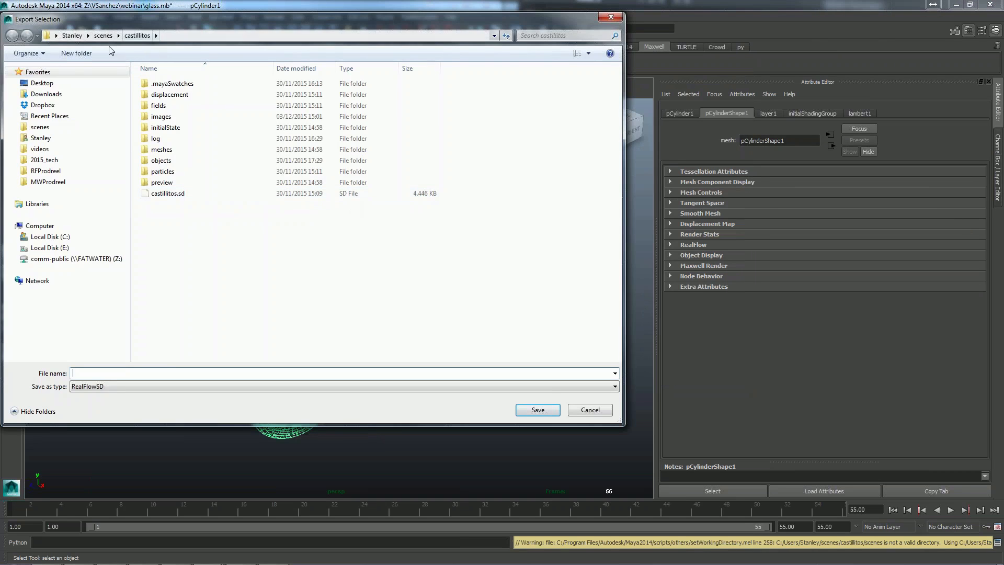
- Create a folder named glass inside the scenes folder, merging it with the existing folder of that name
{"action": "left_click", "coordinate": [103, 36]}
{"action": "right_click", "coordinate": [474, 268]}
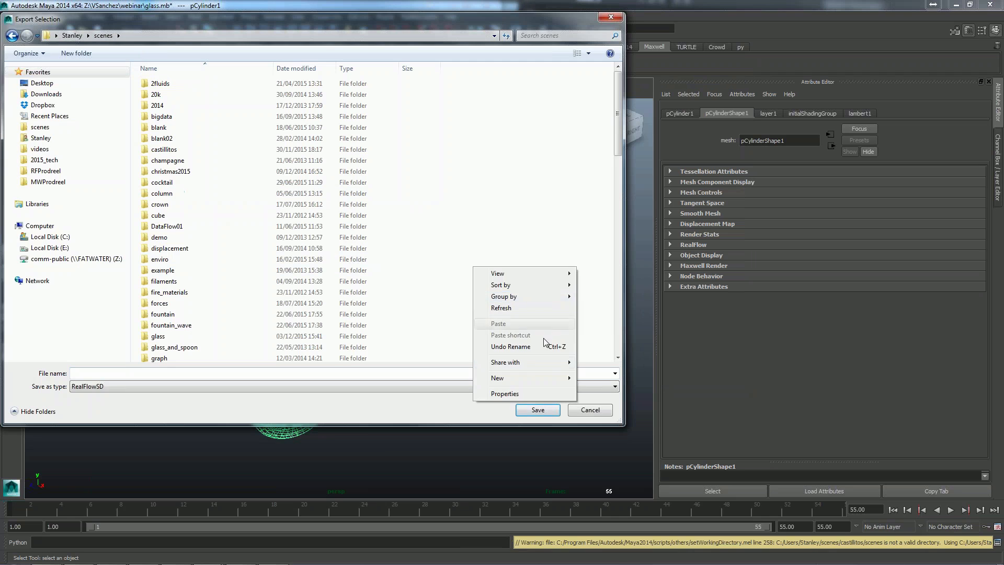
{"action": "mouse_move", "coordinate": [535, 384]}
{"action": "left_click", "coordinate": [654, 378]}
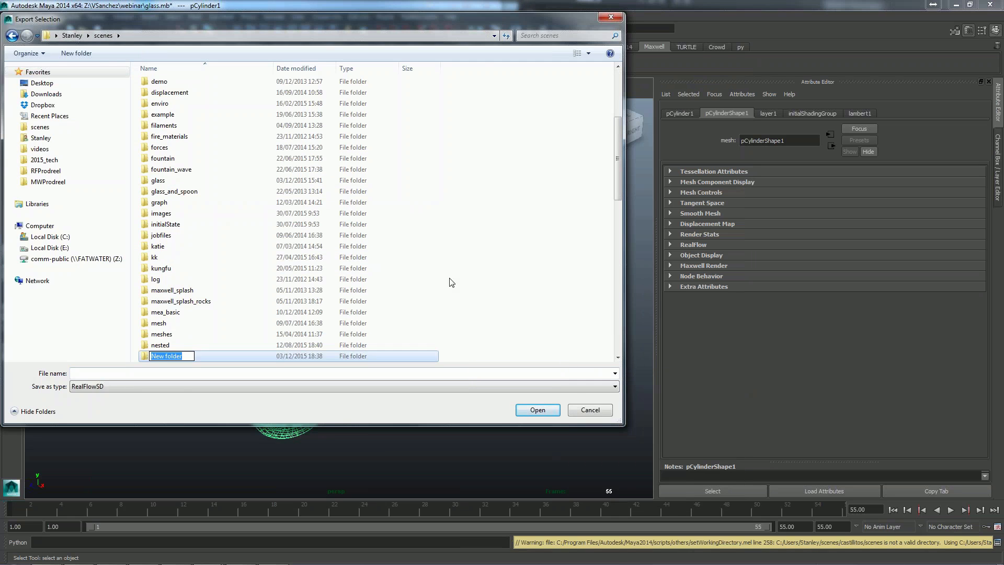
{"action": "type", "text": "glass"}
{"action": "key", "text": "Return"}
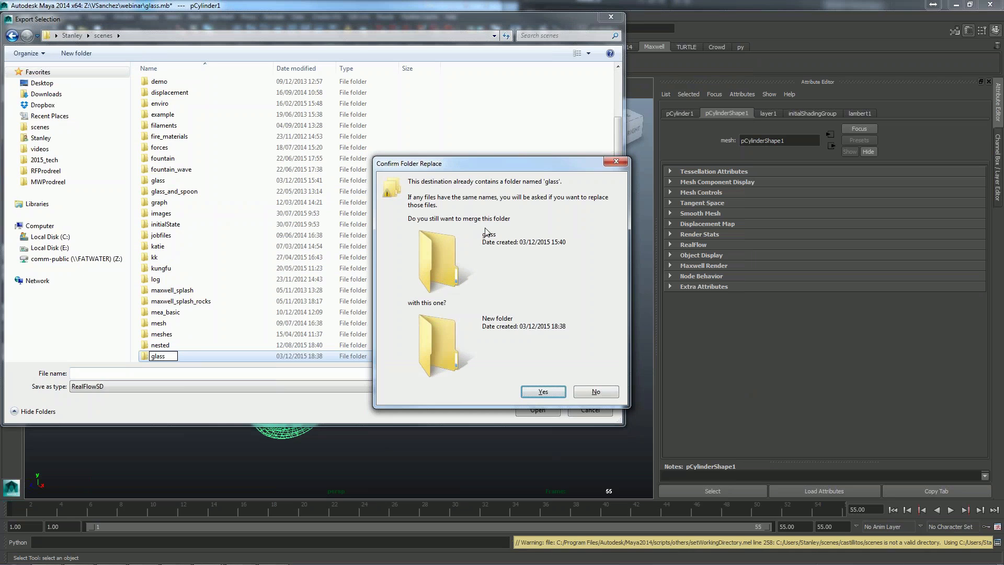
{"action": "left_click", "coordinate": [543, 392]}
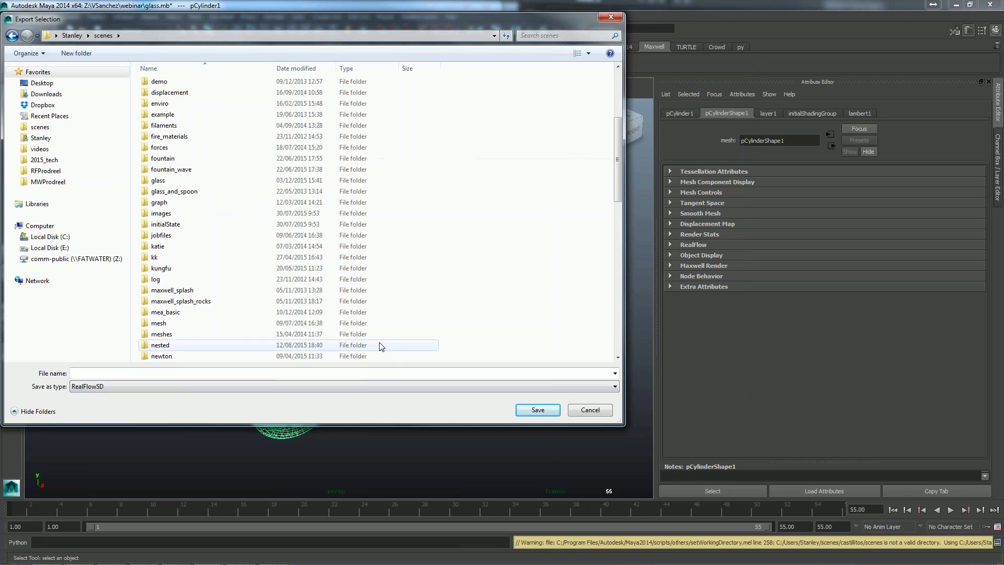
- Export the glass mesh as glass.sd into the glass folder, replacing the existing file
{"action": "double_click", "coordinate": [166, 180]}
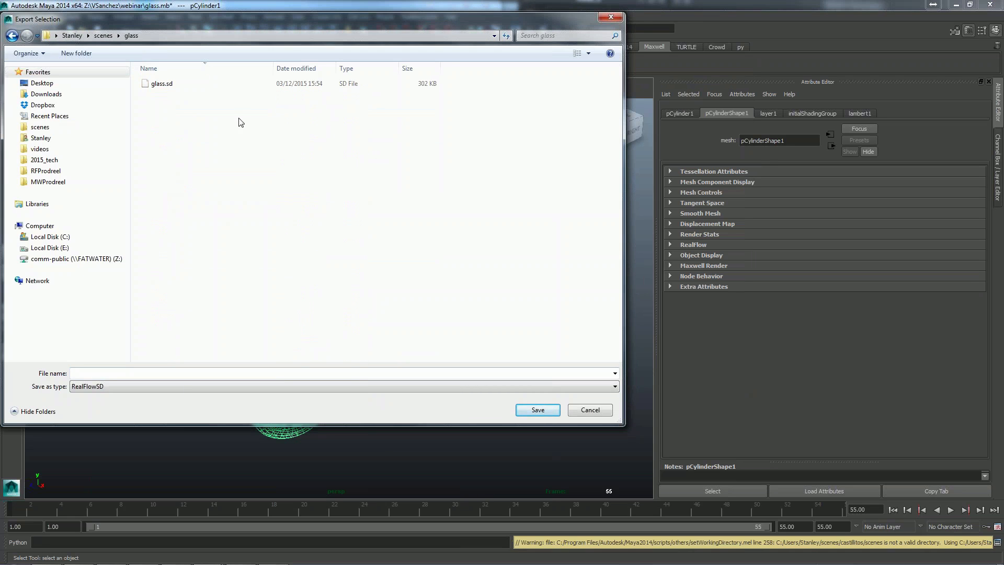
{"action": "double_click", "coordinate": [158, 83]}
{"action": "left_click", "coordinate": [529, 294]}
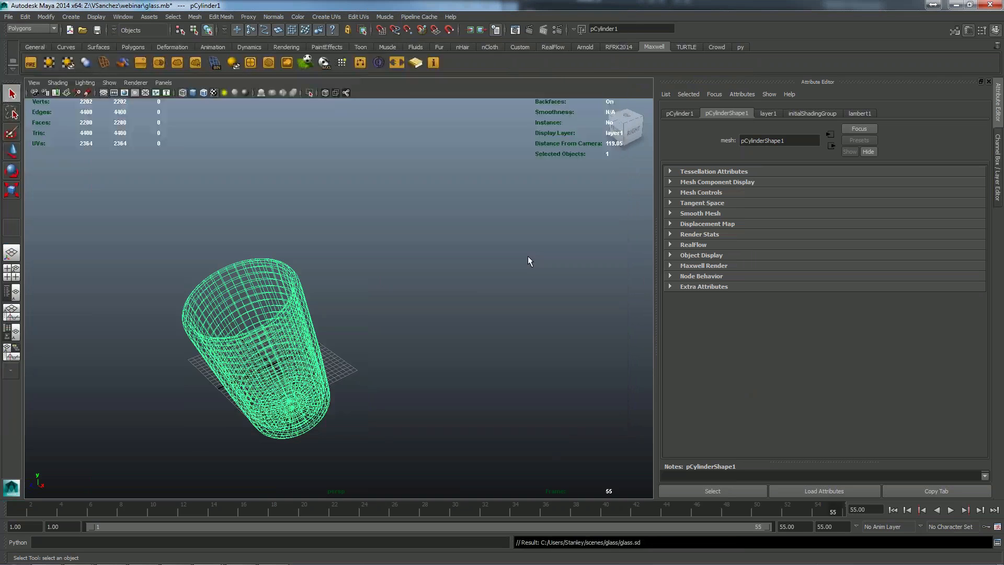
{"action": "left_click", "coordinate": [464, 278]}
{"action": "left_click", "coordinate": [288, 341]}
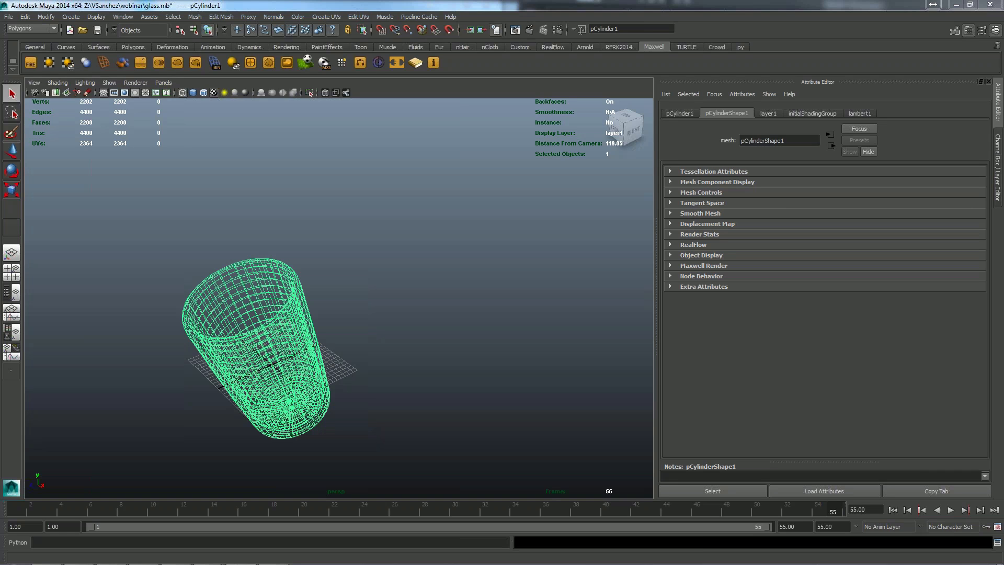
- Check the exported glass.sd file in Windows Explorer, narrowing the window and placing it beside the glass model
{"action": "left_click_drag", "start_coordinate": [1003, 89], "coordinate": [490, 89]}
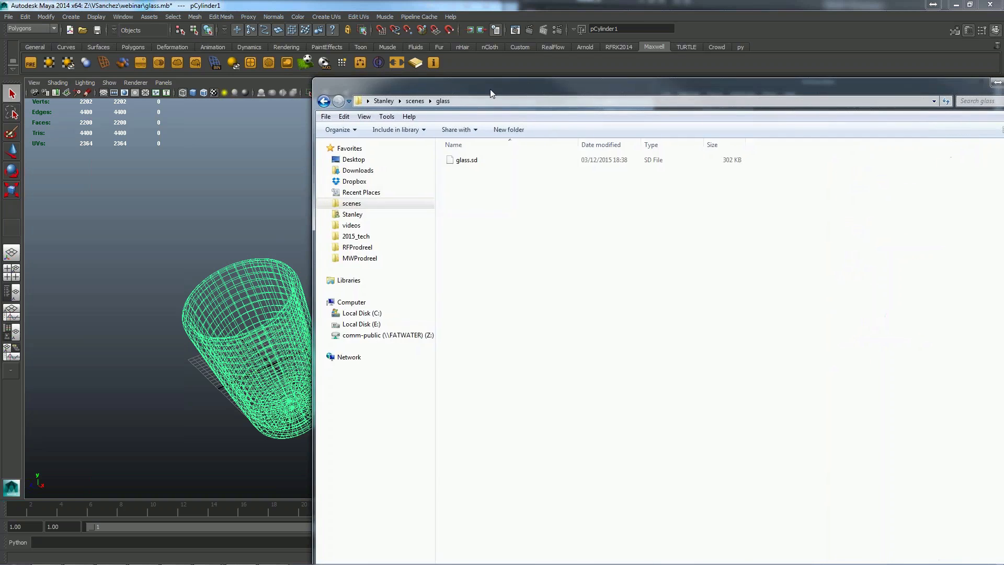
{"action": "left_click_drag", "start_coordinate": [558, 100], "coordinate": [389, 113]}
{"action": "left_click", "coordinate": [329, 186]}
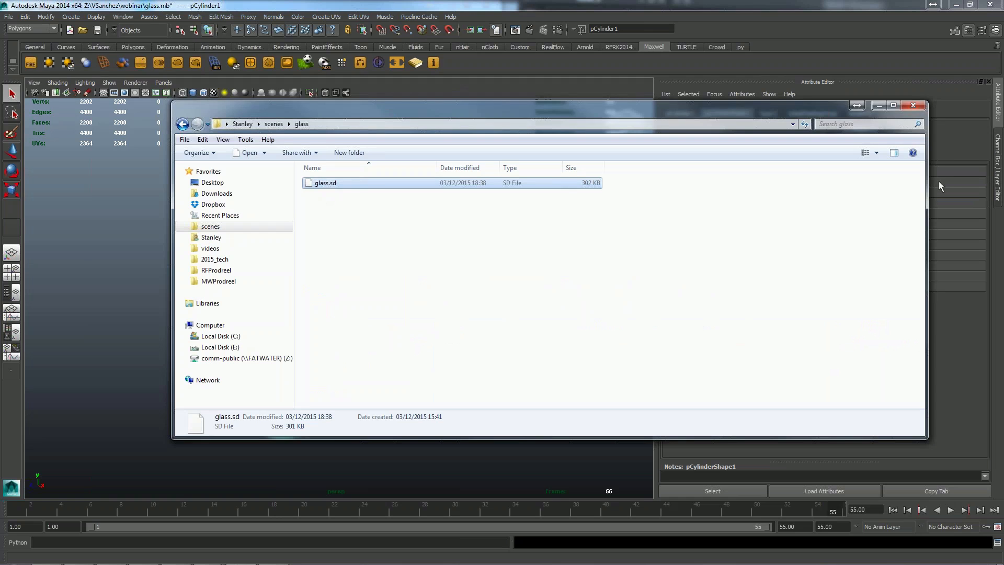
{"action": "left_click_drag", "start_coordinate": [927, 199], "coordinate": [662, 200]}
{"action": "left_click_drag", "start_coordinate": [506, 106], "coordinate": [674, 99]}
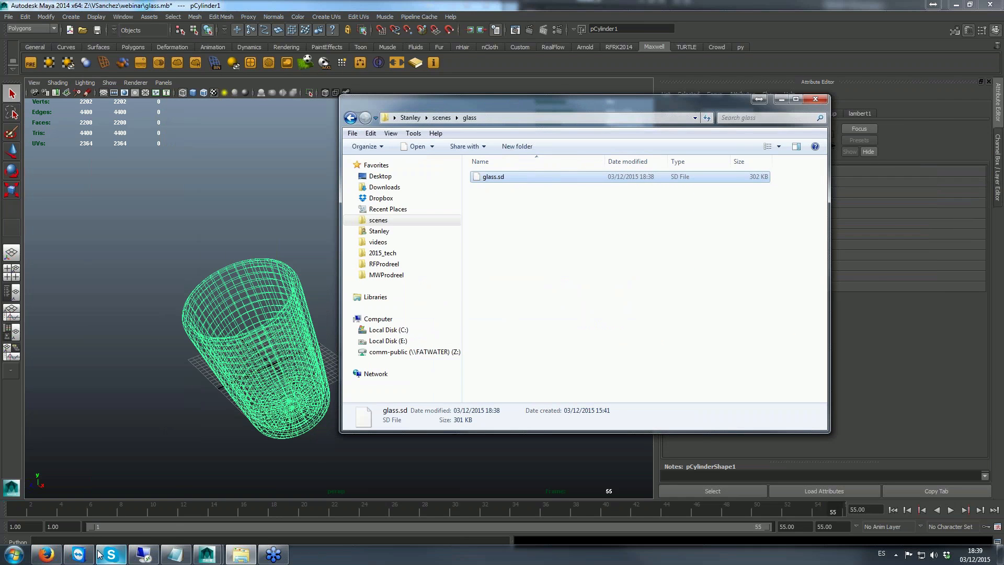
- Launch RealFlow and create a new project named glass in the scenes folder
{"action": "mouse_move", "coordinate": [99, 554]}
{"action": "left_click", "coordinate": [13, 551]}
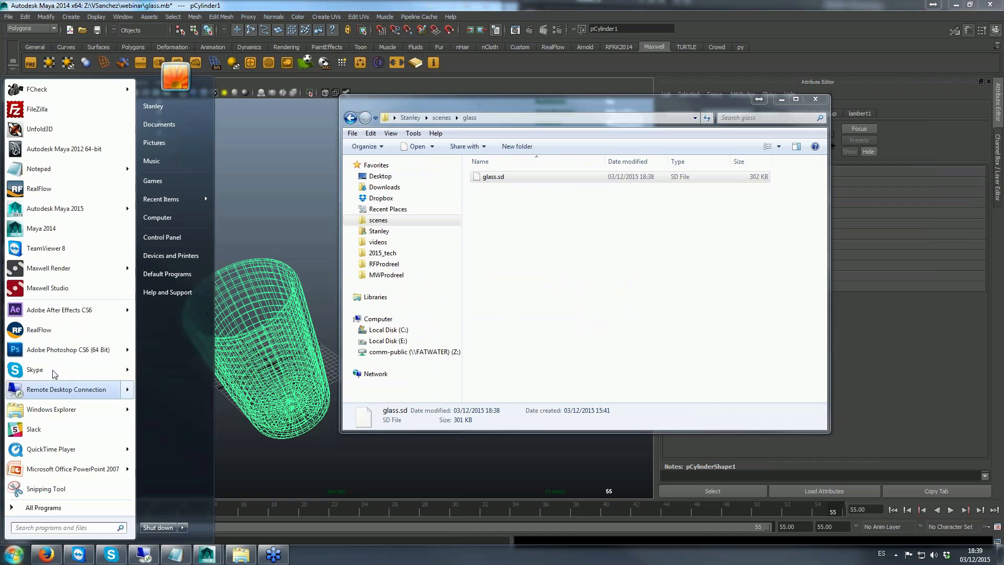
{"action": "left_click", "coordinate": [56, 350]}
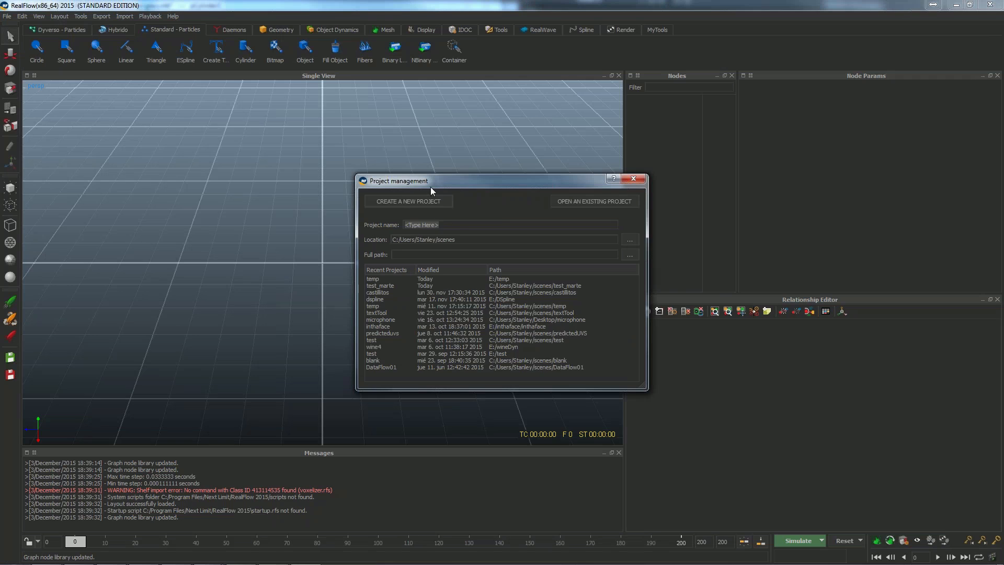
{"action": "left_click_drag", "start_coordinate": [431, 186], "coordinate": [494, 174]}
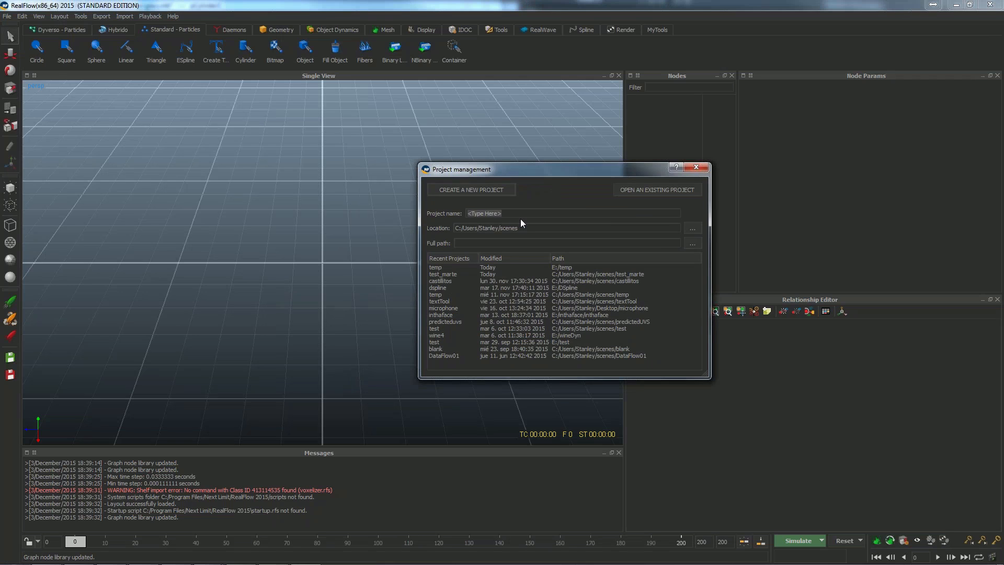
{"action": "type", "text": "glass"}
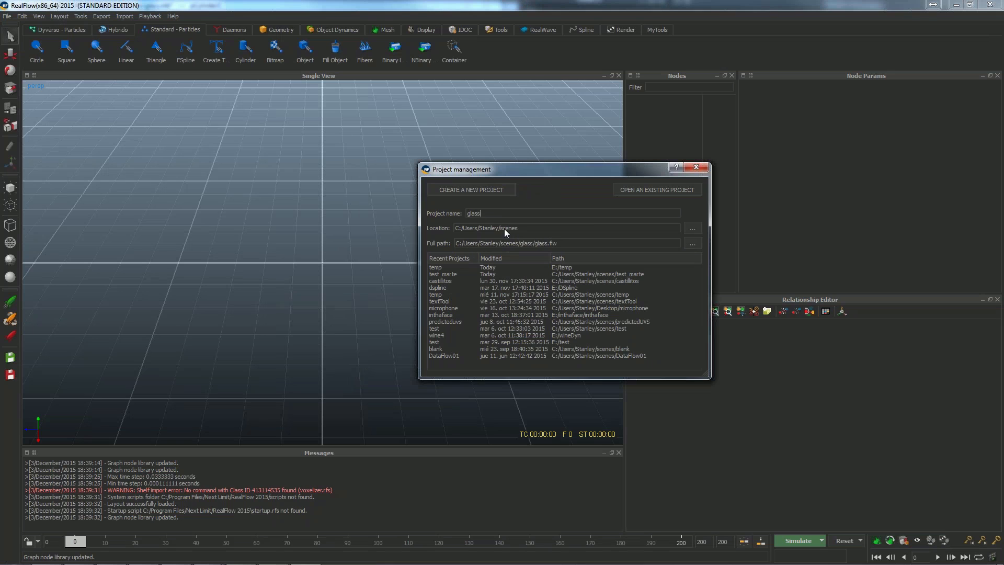
{"action": "left_click", "coordinate": [475, 189]}
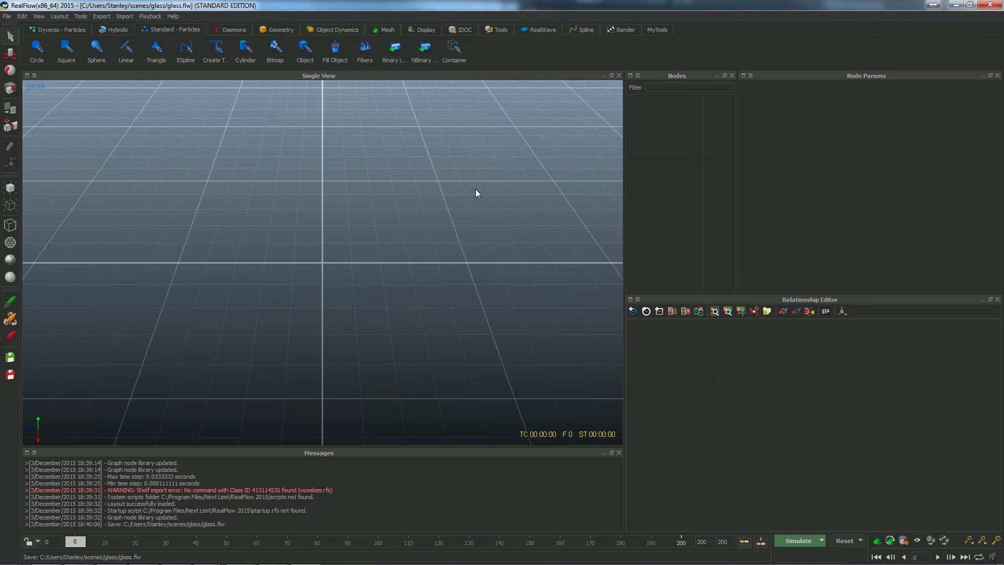
- Examine the glass project folder in Windows Explorer, including glass.sd, glass.flw and the subfolders from images to preview
{"action": "left_click", "coordinate": [7, 16]}
{"action": "left_click", "coordinate": [49, 95]}
{"action": "left_click", "coordinate": [546, 310]}
{"action": "left_click_drag", "start_coordinate": [546, 109], "coordinate": [486, 110]}
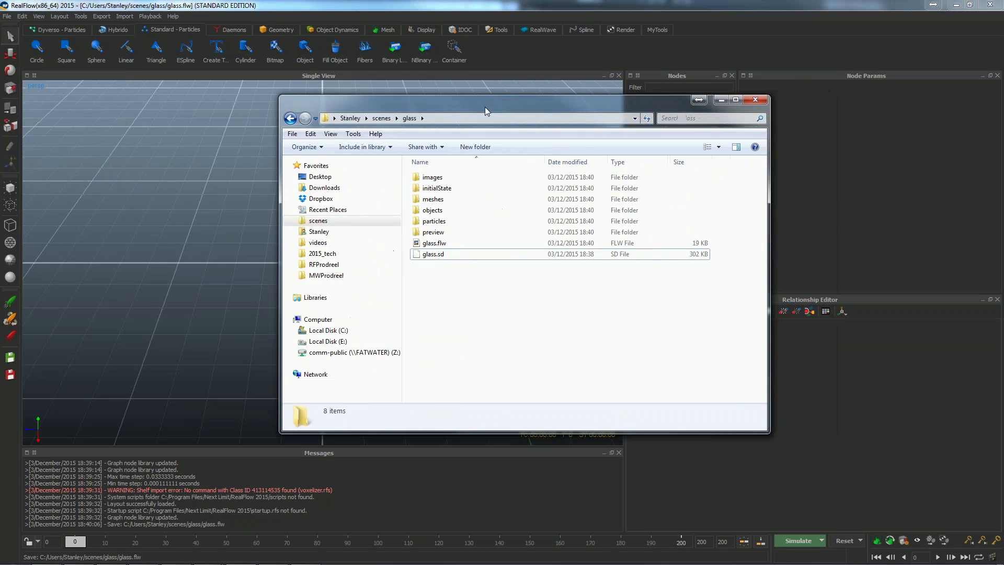
{"action": "left_click", "coordinate": [438, 255]}
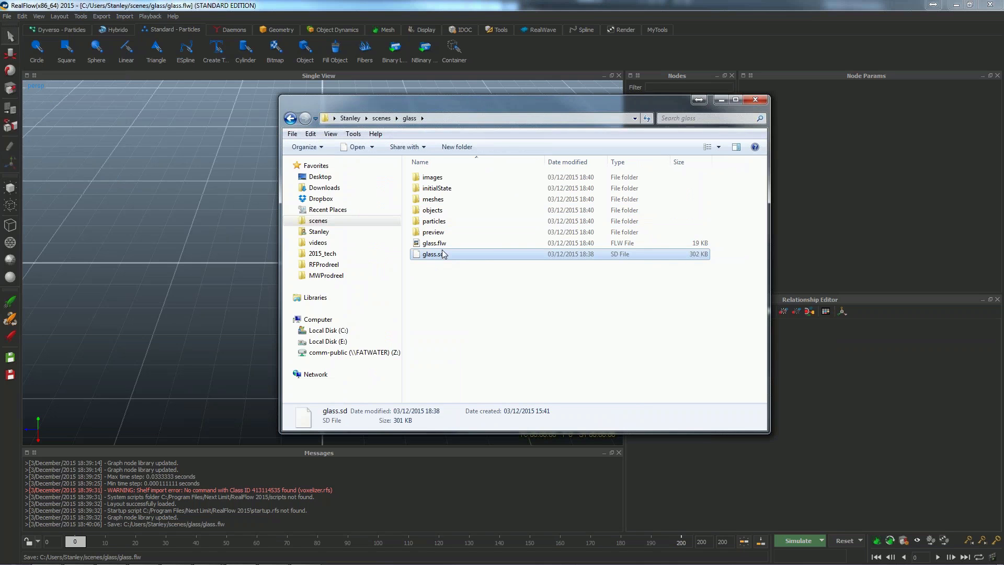
{"action": "left_click", "coordinate": [444, 244]}
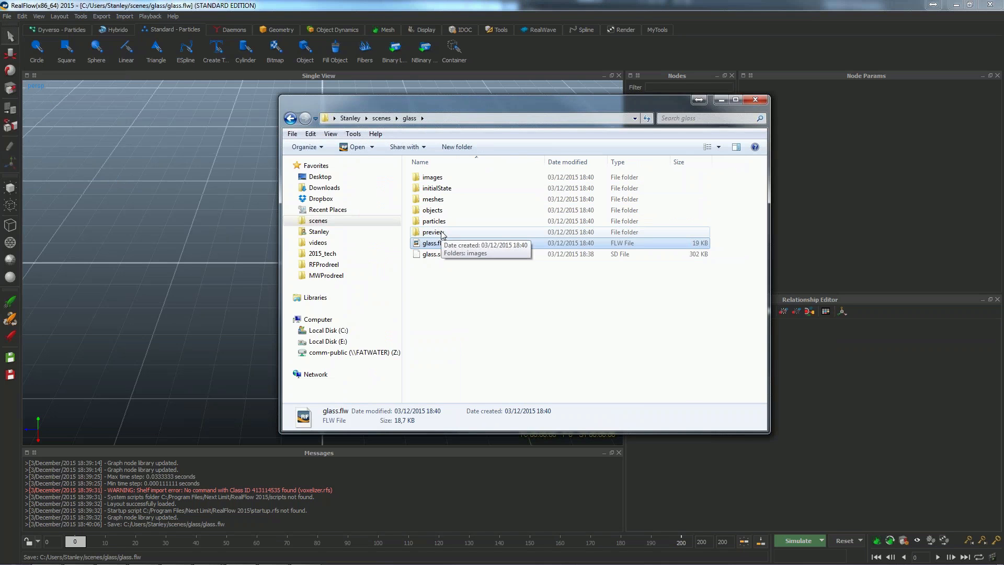
{"action": "left_click", "coordinate": [441, 181]}
{"action": "key", "text": "Down"}
{"action": "key", "text": "Down"}
{"action": "key", "text": "Down"}
{"action": "key", "text": "Down"}
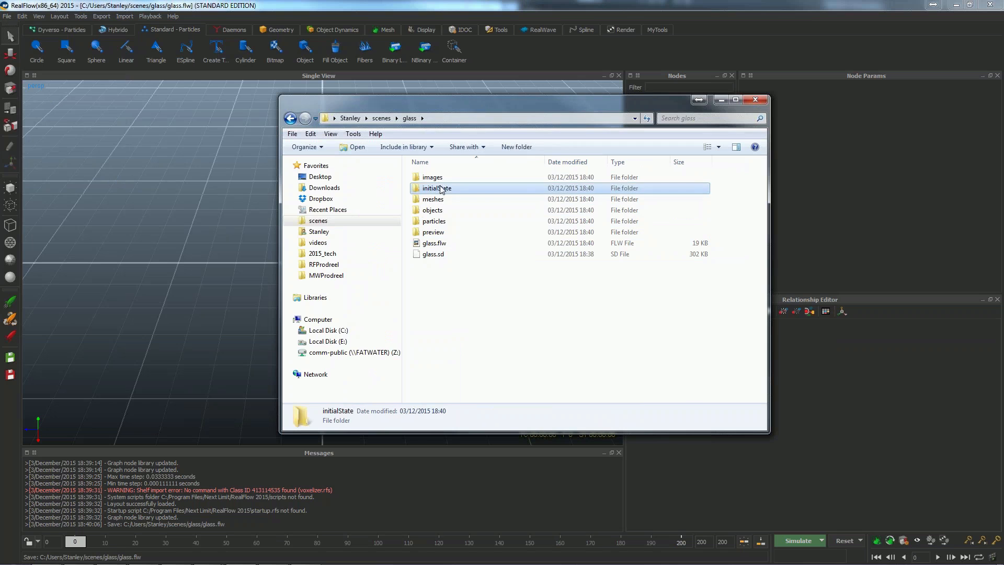
{"action": "key", "text": "Down"}
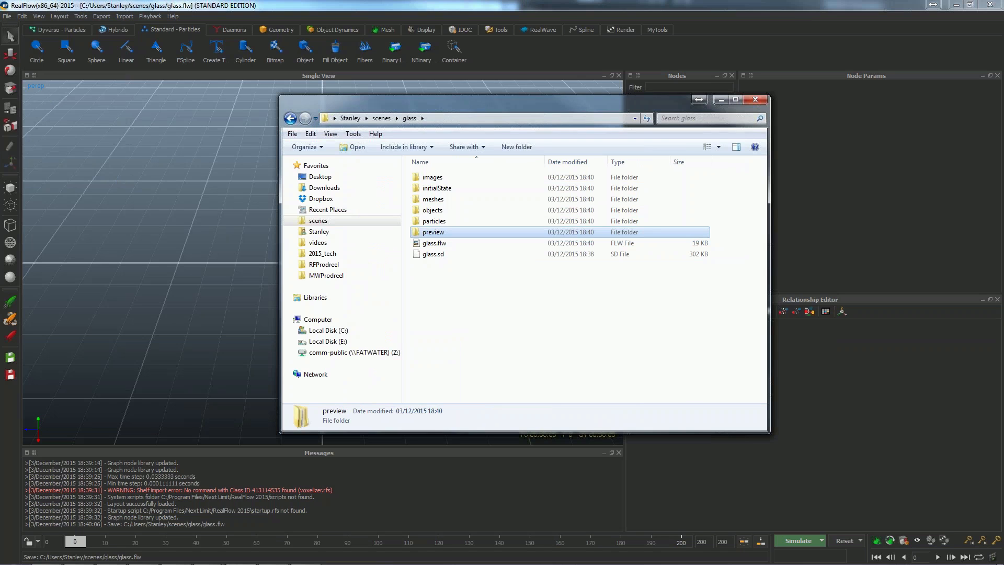
{"action": "left_click", "coordinate": [439, 288]}
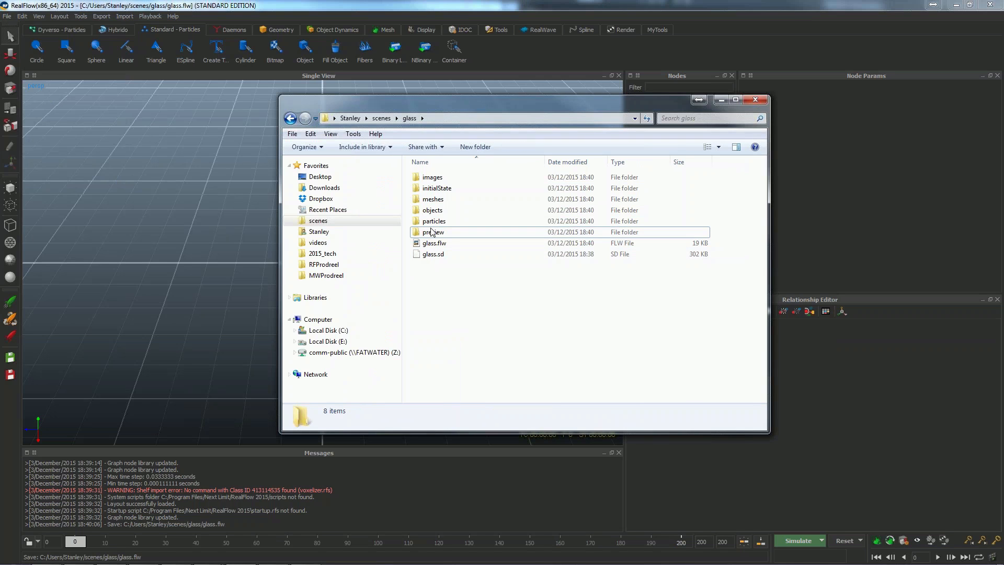
- Copy the glass project folder's path and close the Explorer window
{"action": "left_click", "coordinate": [453, 119]}
{"action": "right_click", "coordinate": [456, 119]}
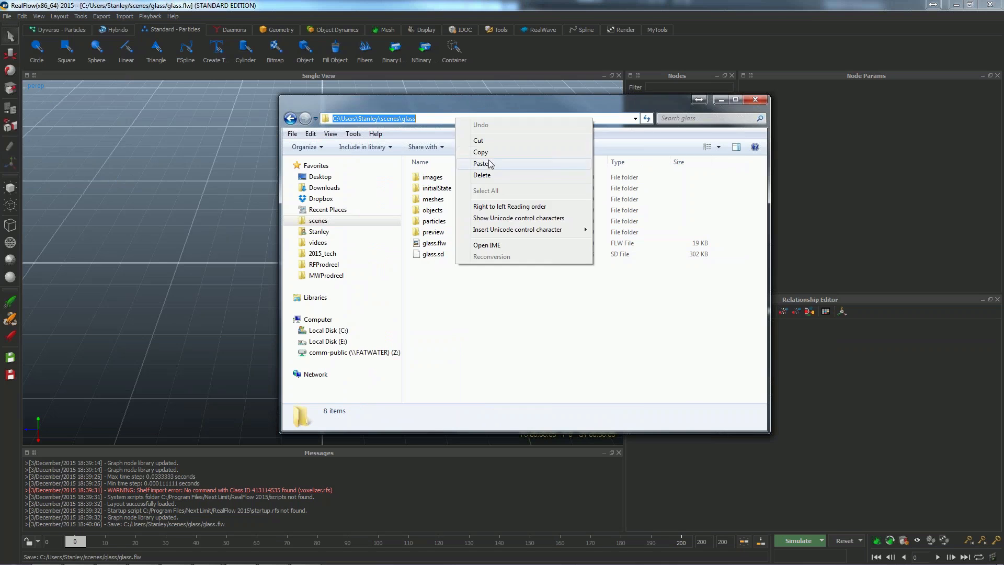
{"action": "left_click", "coordinate": [480, 152]}
{"action": "left_click", "coordinate": [755, 100]}
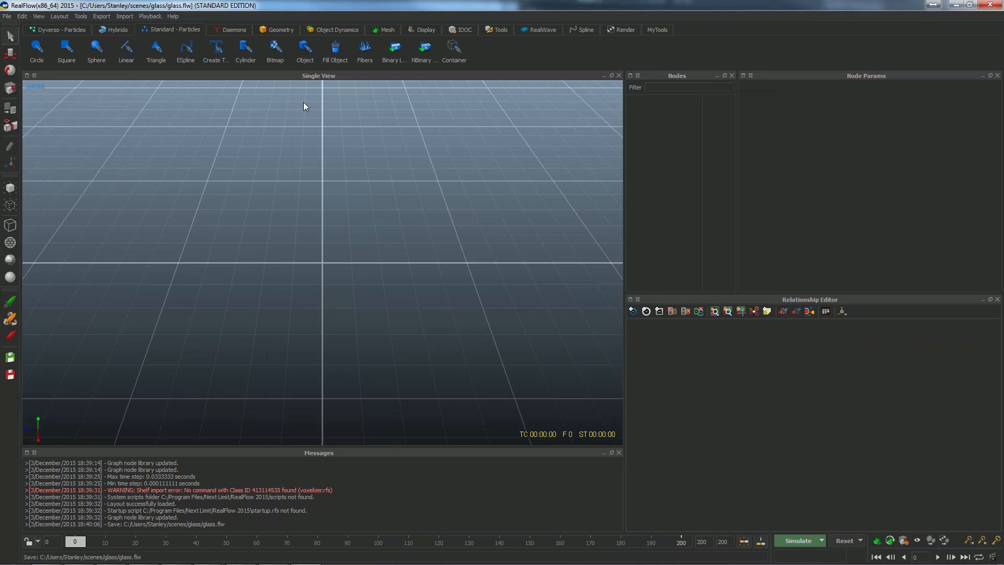
- Import glass.sd from the glass project folder into the RealFlow scene
{"action": "left_click", "coordinate": [281, 30]}
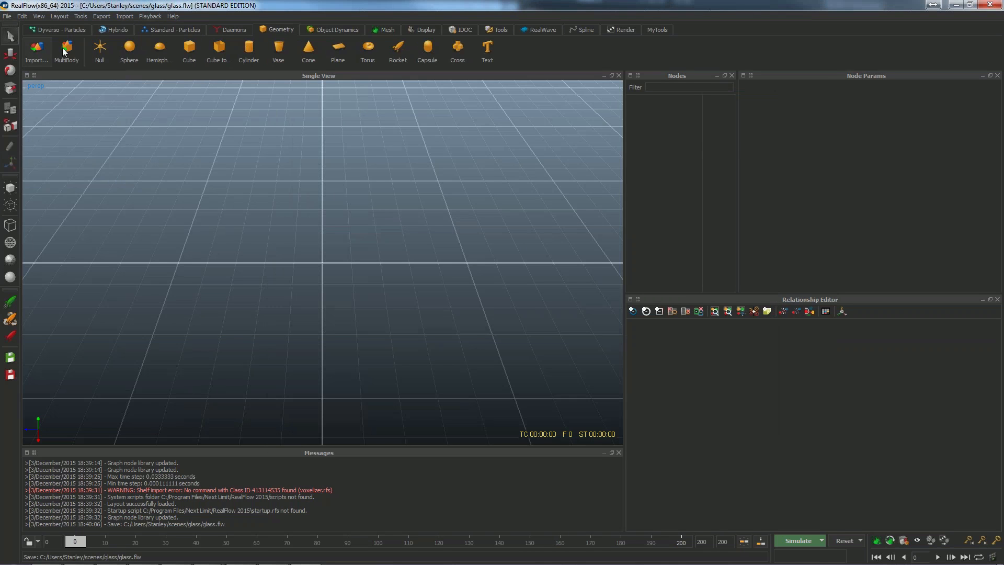
{"action": "left_click", "coordinate": [35, 57]}
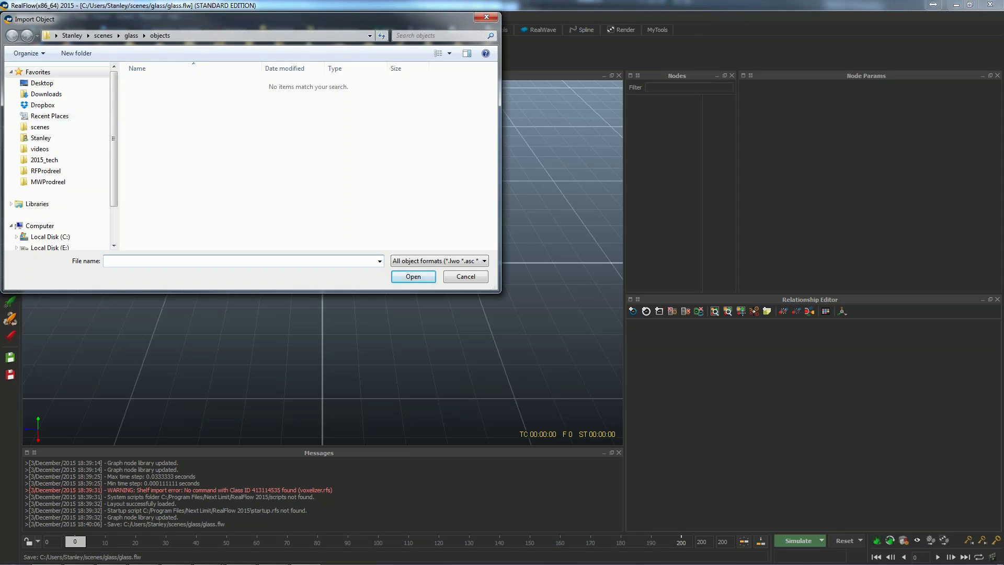
{"action": "key", "text": "ctrl+v"}
{"action": "key", "text": "Return"}
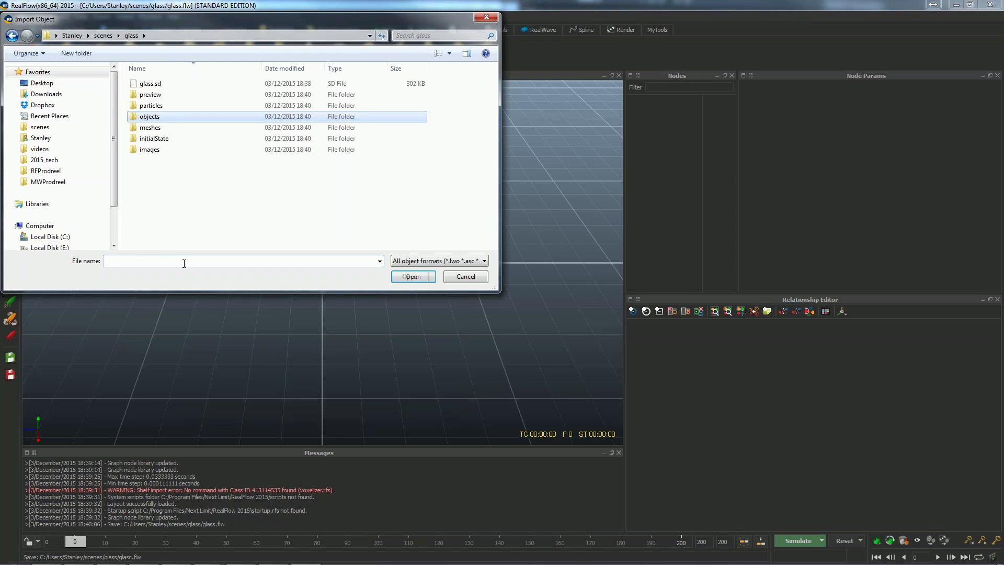
{"action": "left_click", "coordinate": [150, 83]}
{"action": "left_click", "coordinate": [397, 273]}
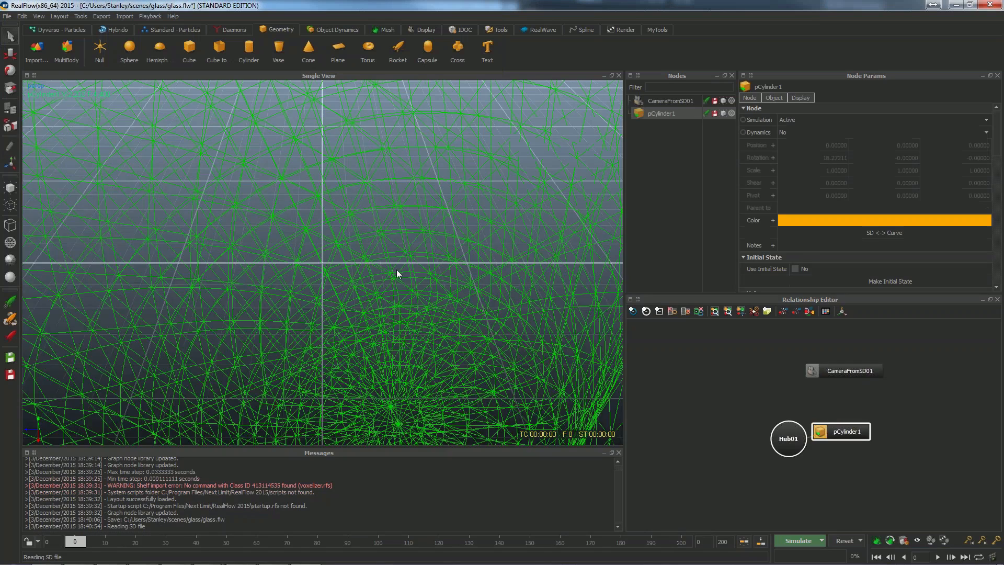
{"action": "scroll", "coordinate": [397, 271], "scroll_direction": "down", "scroll_amount": 10}
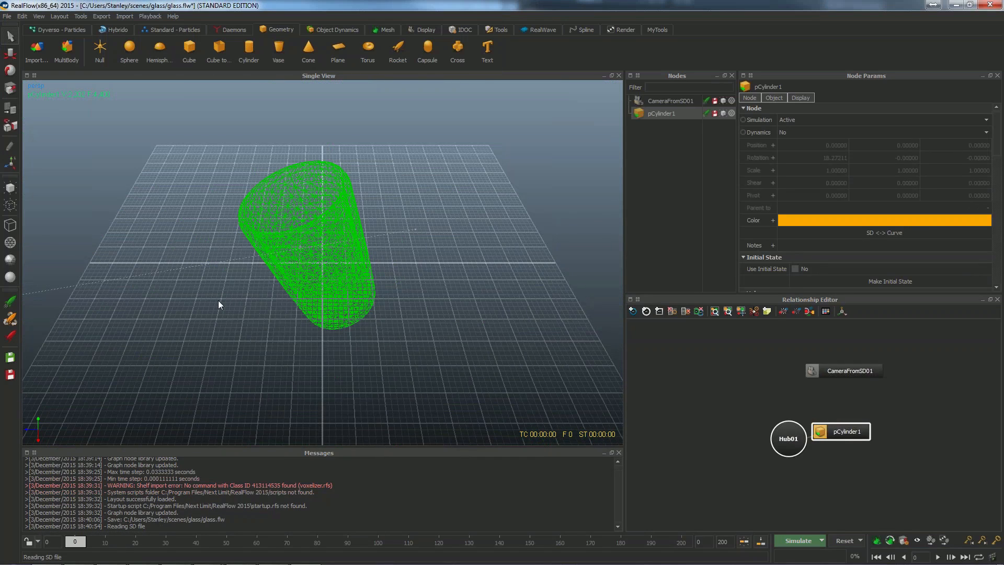
- Preview the imported glass through CameraFromSD01 and delete that camera from the scene
{"action": "key", "text": "alt+Tab"}
{"action": "left_click", "coordinate": [202, 338]}
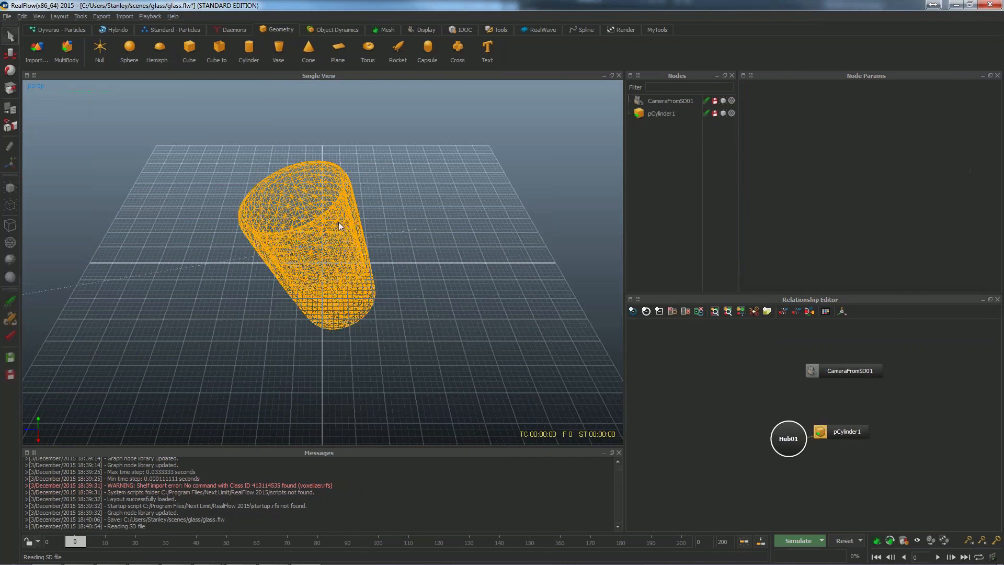
{"action": "left_click", "coordinate": [346, 212]}
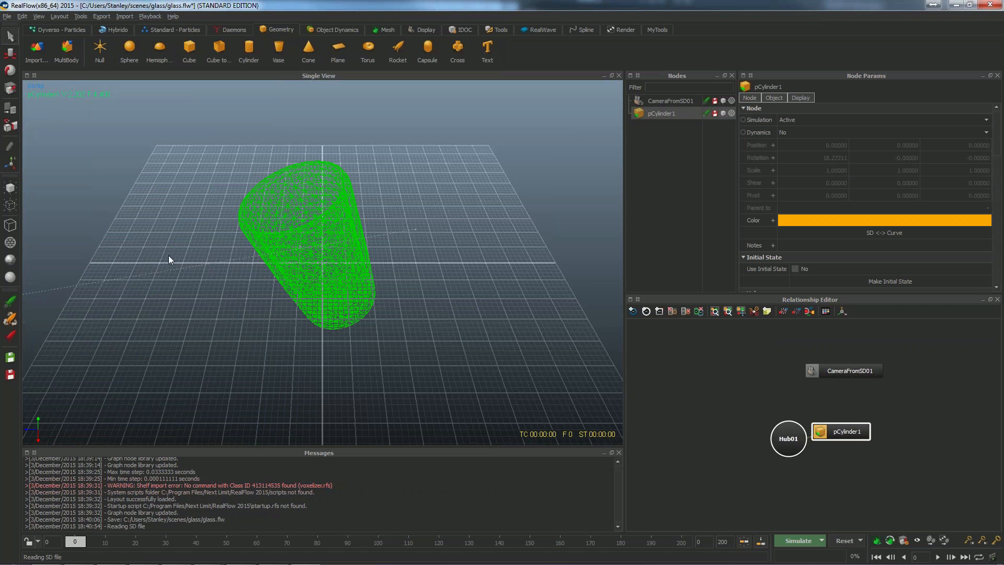
{"action": "key", "text": "5"}
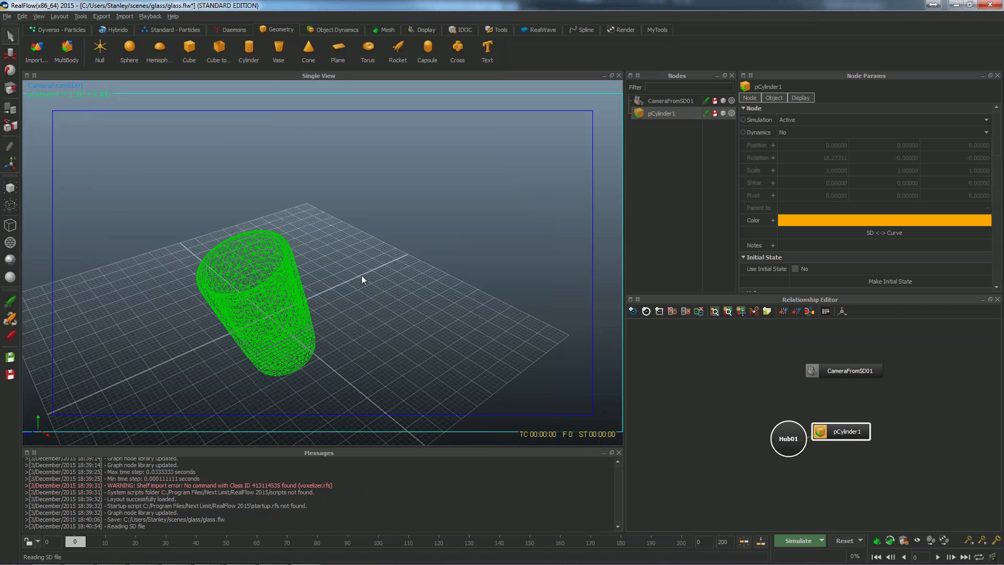
{"action": "key", "text": "1"}
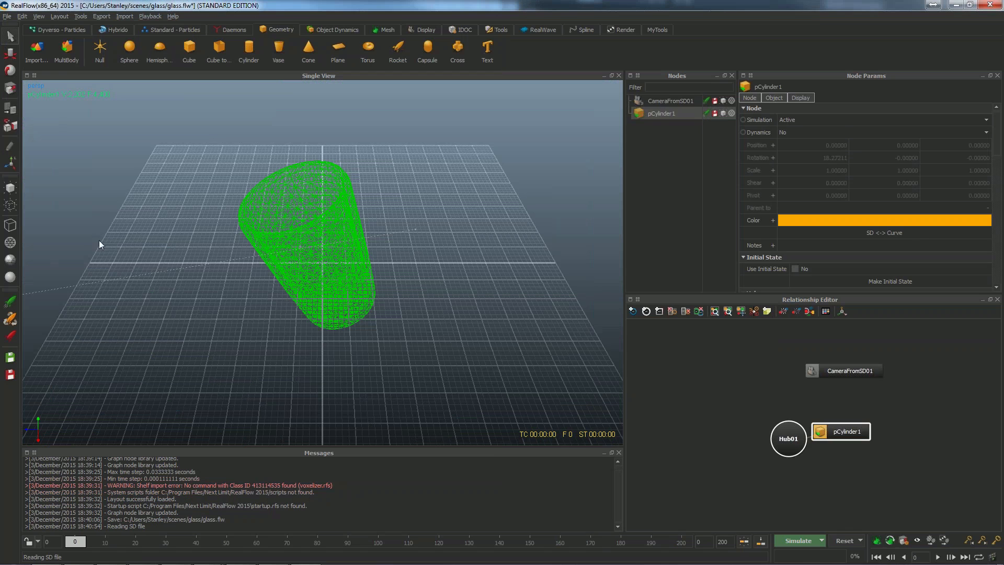
{"action": "left_click_drag", "start_coordinate": [98, 240], "coordinate": [172, 347]}
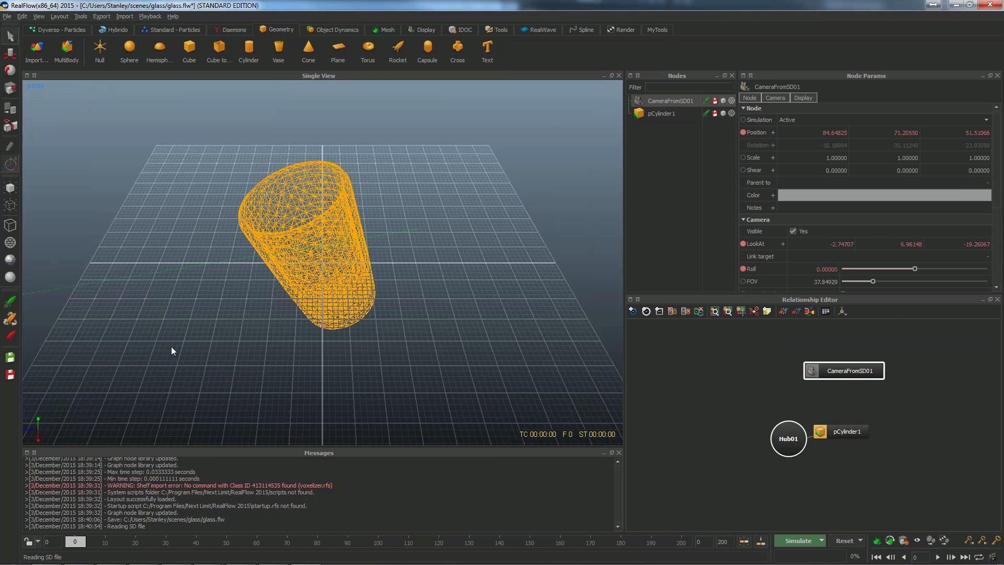
{"action": "key", "text": "Delete"}
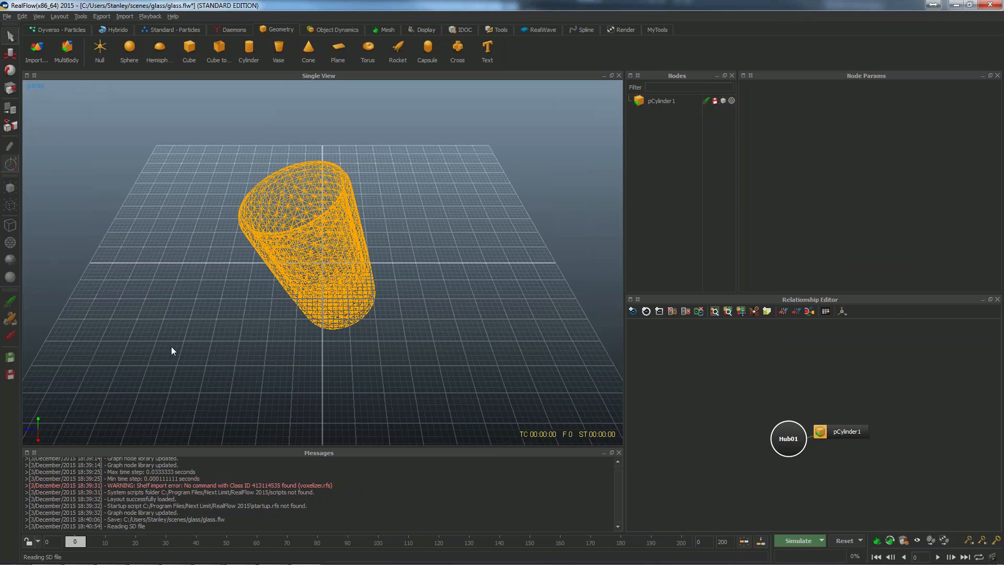
- Examine the imported glass's triangulated wireframe around its base in the perspective view
{"action": "key", "text": "g"}
{"action": "key", "text": "g"}
{"action": "scroll", "coordinate": [433, 268], "scroll_direction": "up", "scroll_amount": 3}
{"action": "scroll", "coordinate": [433, 268], "scroll_direction": "up", "scroll_amount": 5}
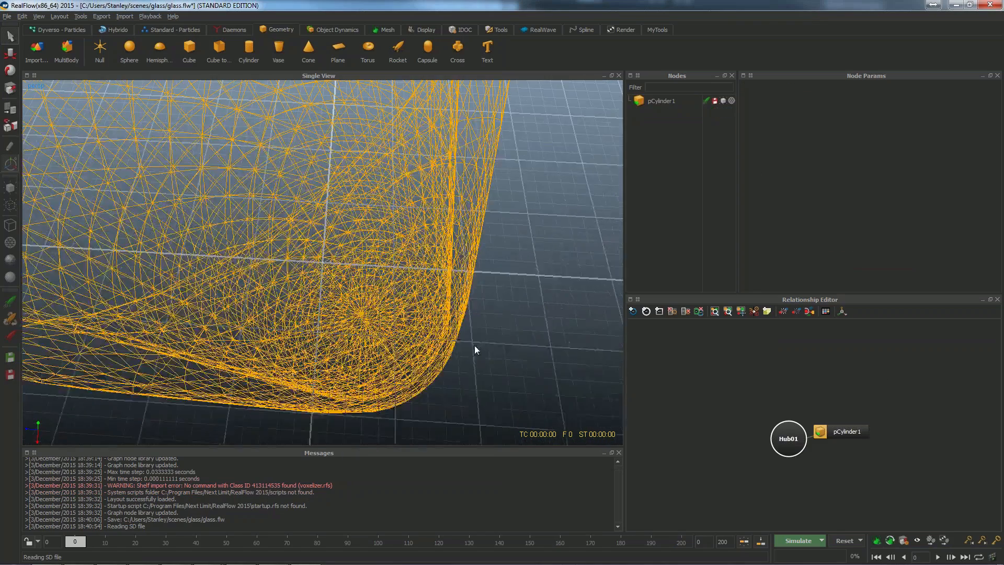
{"action": "middle_click_drag", "start_coordinate": [491, 325], "coordinate": [403, 310], "text": "alt"}
{"action": "scroll", "coordinate": [403, 310], "scroll_direction": "up", "scroll_amount": 3}
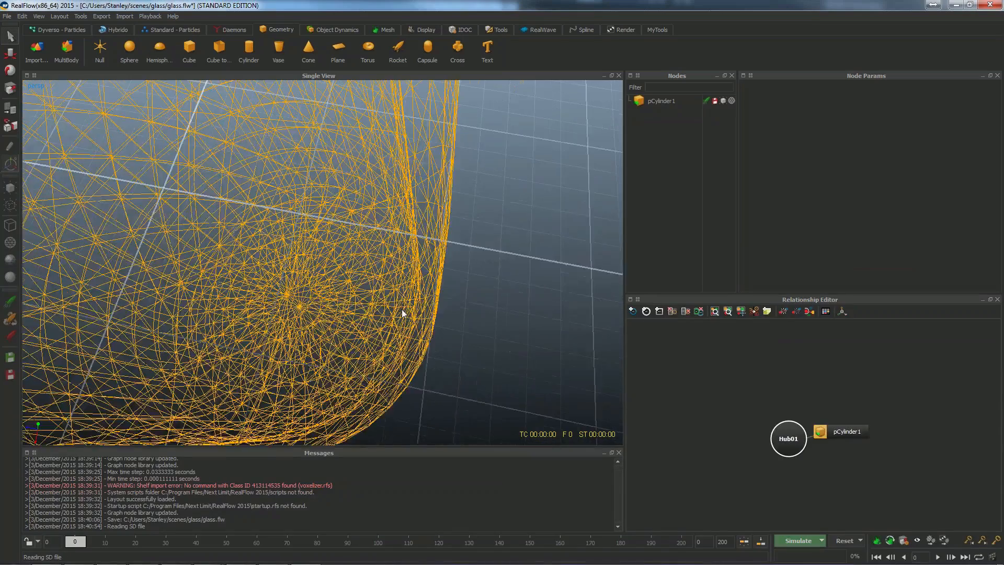
{"action": "middle_click_drag", "start_coordinate": [491, 324], "coordinate": [415, 301], "text": "alt"}
{"action": "left_click_drag", "start_coordinate": [481, 270], "coordinate": [472, 276], "text": "alt"}
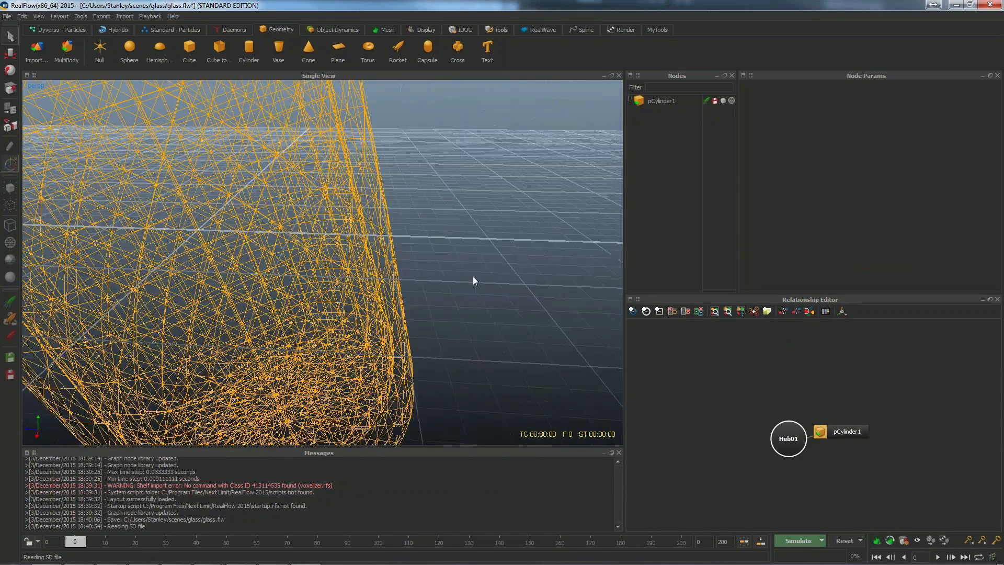
{"action": "middle_click_drag", "start_coordinate": [473, 276], "coordinate": [389, 257], "text": "alt"}
{"action": "scroll", "coordinate": [394, 269], "scroll_direction": "down", "scroll_amount": 3}
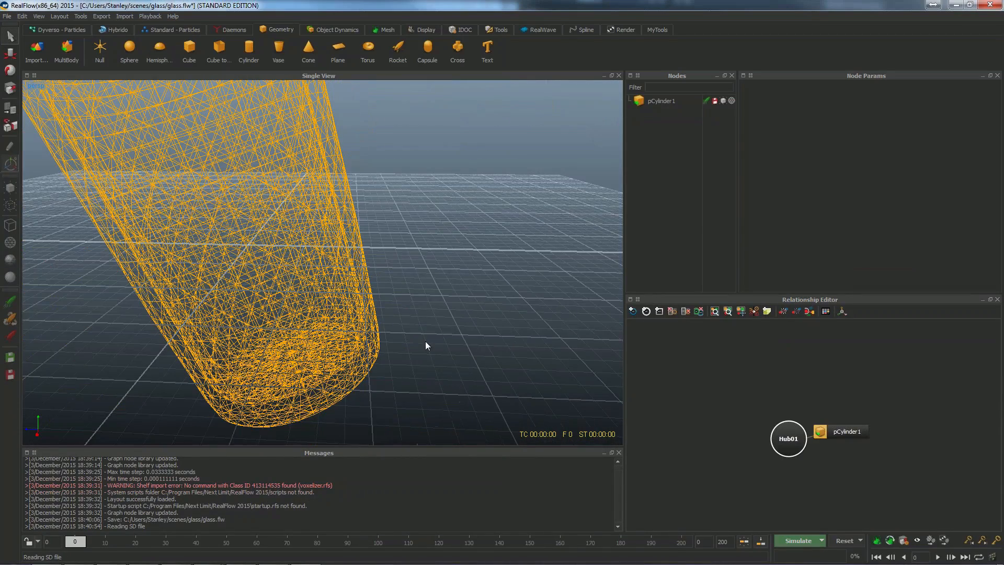
- Switch to Maya and compare the original glass mesh's polygons with the imported mesh in RealFlow
{"action": "mouse_move", "coordinate": [218, 543]}
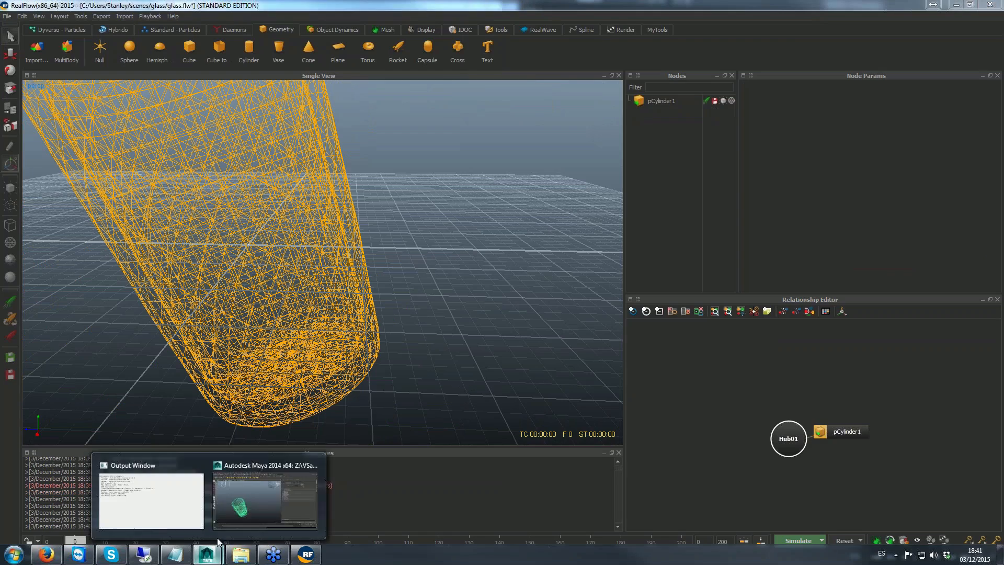
{"action": "left_click", "coordinate": [255, 504]}
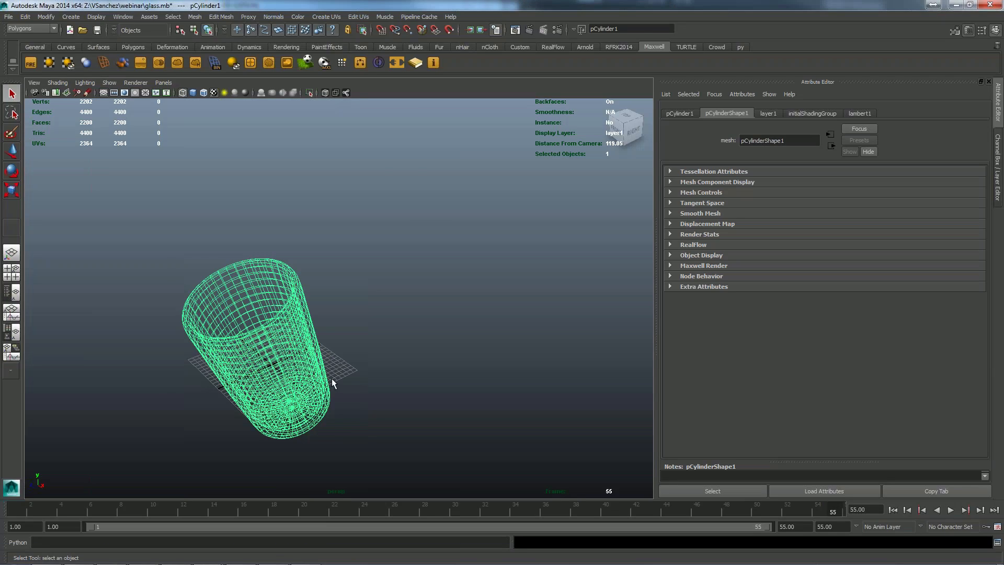
{"action": "scroll", "coordinate": [334, 384], "scroll_direction": "up", "scroll_amount": 2}
{"action": "middle_click_drag", "start_coordinate": [334, 384], "coordinate": [440, 278], "text": "alt"}
{"action": "scroll", "coordinate": [434, 325], "scroll_direction": "up", "scroll_amount": 4}
{"action": "left_click_drag", "start_coordinate": [440, 279], "coordinate": [436, 332], "text": "alt"}
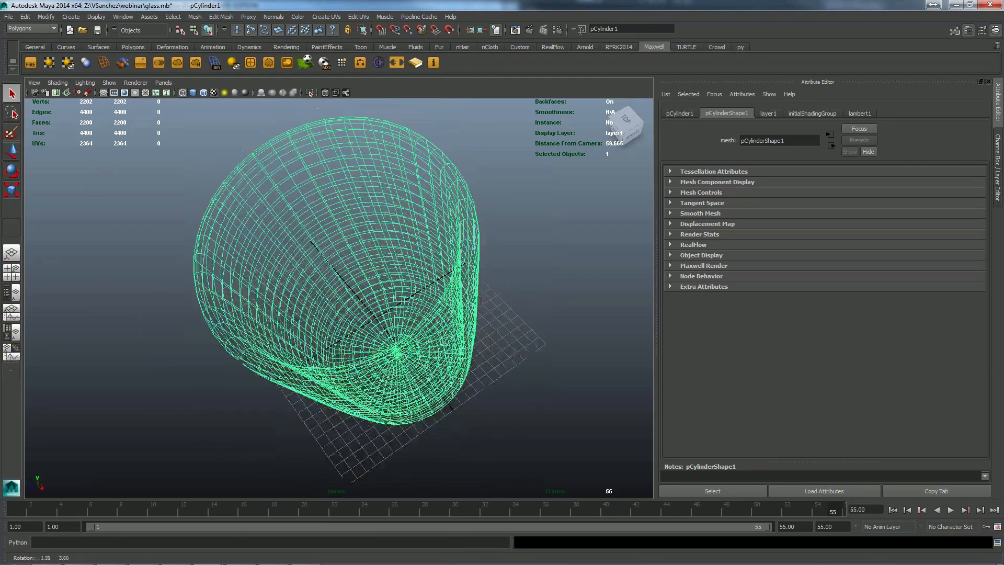
{"action": "left_click_drag", "start_coordinate": [429, 387], "coordinate": [417, 439], "text": "alt"}
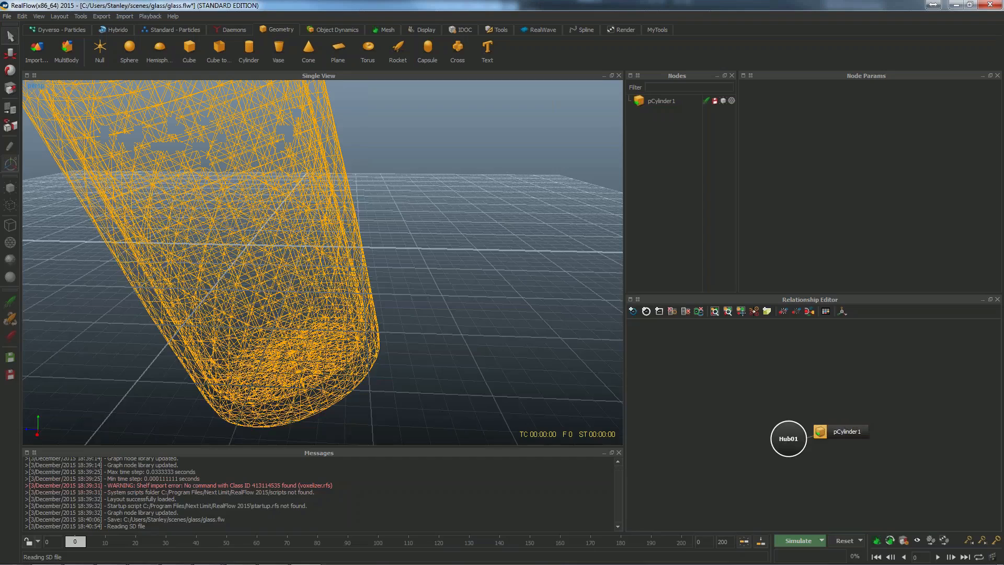
{"action": "left_click_drag", "start_coordinate": [454, 327], "coordinate": [369, 374], "text": "alt"}
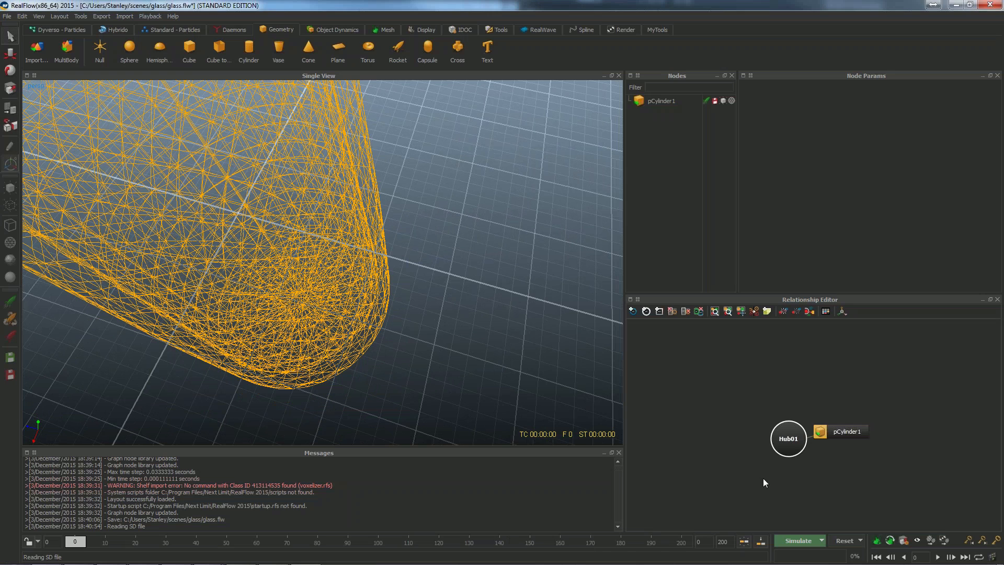
- Rescale the RealFlow scene with a geometry scale of 0.01, keeping the other scale options at 1
{"action": "left_click", "coordinate": [904, 540]}
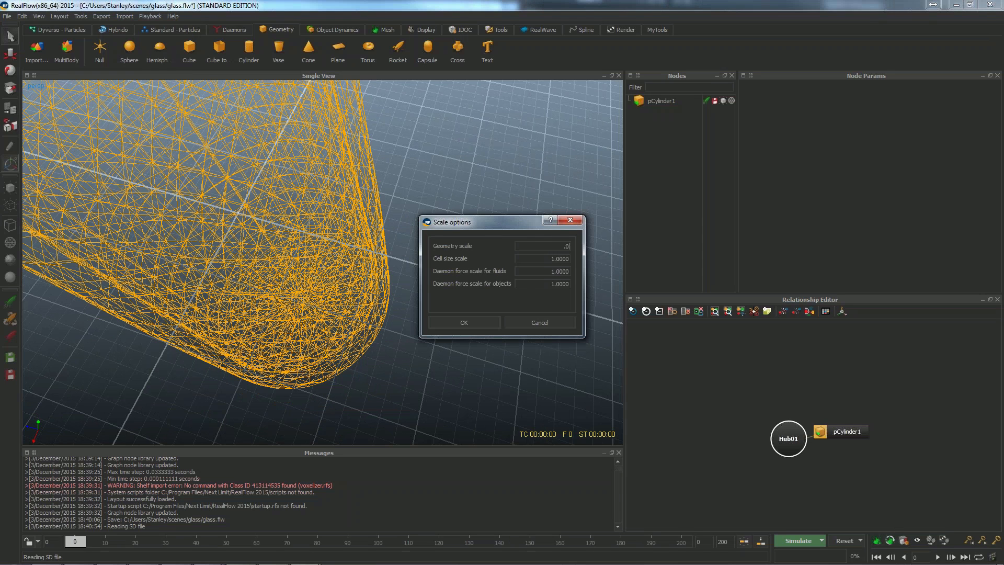
{"action": "left_click", "coordinate": [437, 322]}
{"action": "scroll", "coordinate": [427, 322], "scroll_direction": "up", "scroll_amount": 8}
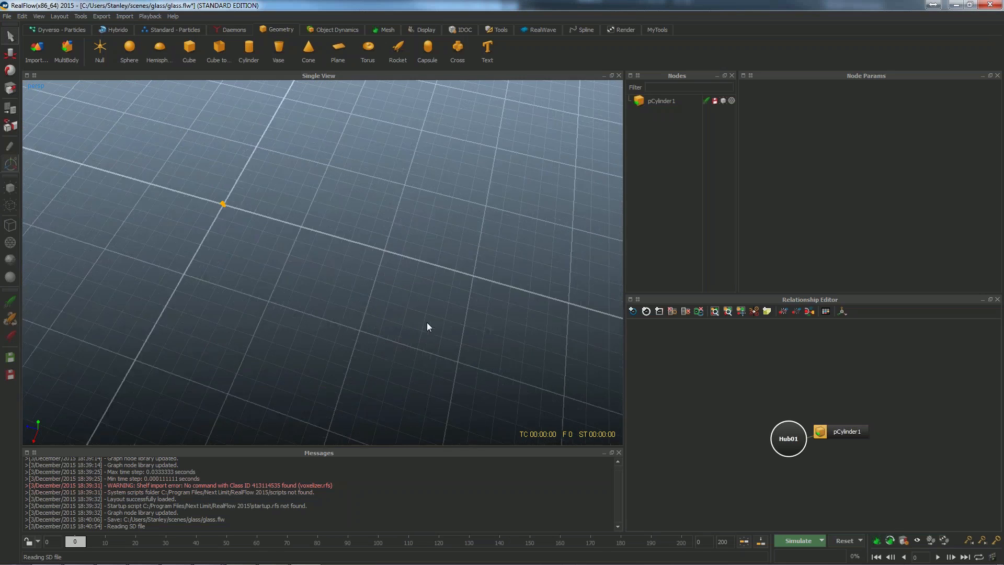
{"action": "middle_click_drag", "start_coordinate": [374, 254], "coordinate": [431, 286], "text": "alt"}
{"action": "scroll", "coordinate": [468, 327], "scroll_direction": "up", "scroll_amount": 7}
{"action": "scroll", "coordinate": [469, 328], "scroll_direction": "up", "scroll_amount": 5}
{"action": "scroll", "coordinate": [432, 287], "scroll_direction": "up", "scroll_amount": 2}
{"action": "left_click_drag", "start_coordinate": [462, 309], "coordinate": [430, 213], "text": "alt"}
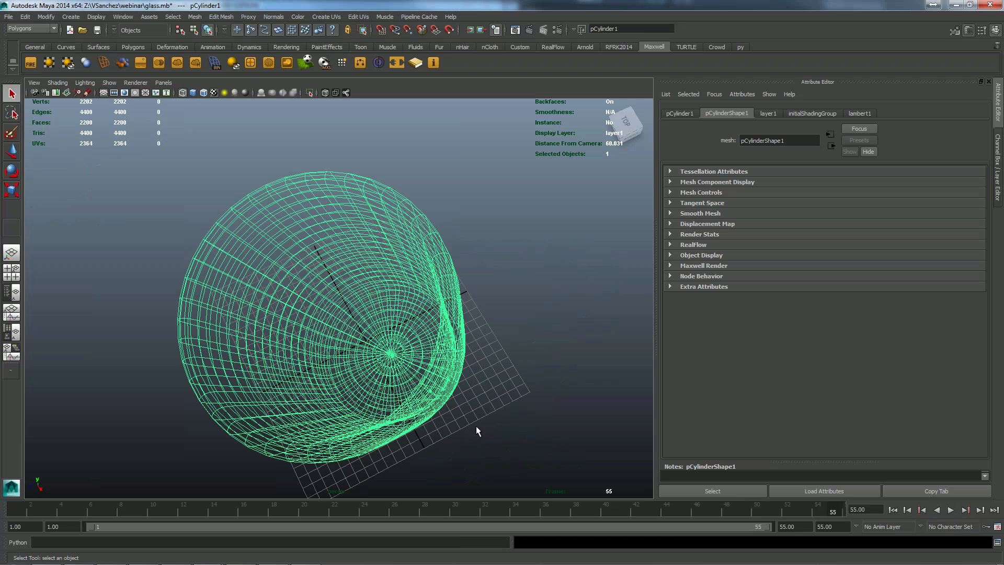
- Compare the glass in Maya with the rescaled glass in RealFlow, switching between the two programs
{"action": "left_click_drag", "start_coordinate": [474, 413], "coordinate": [447, 405], "text": "alt"}
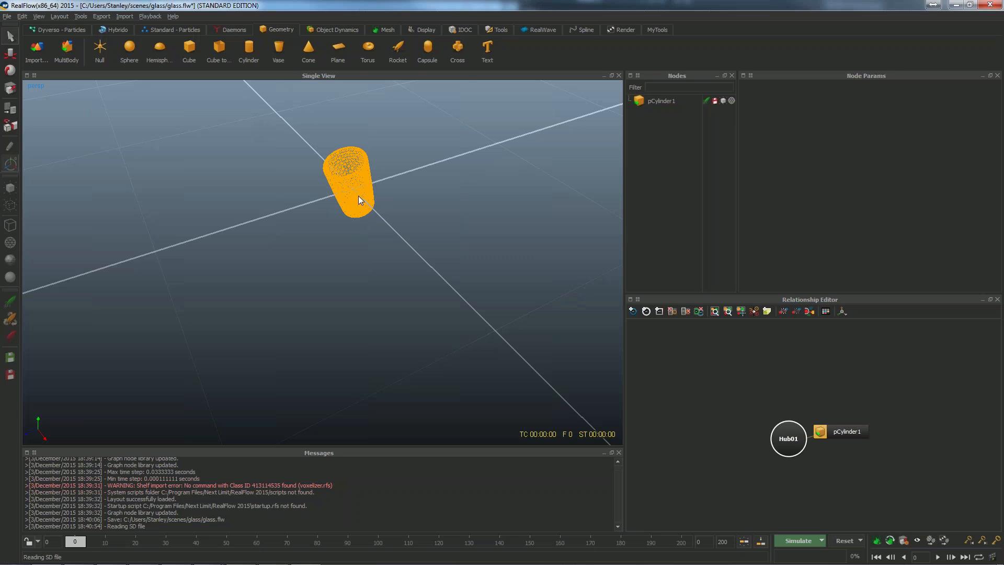
{"action": "key", "text": "alt+Tab"}
{"action": "left_click_drag", "start_coordinate": [446, 333], "coordinate": [434, 295], "text": "alt"}
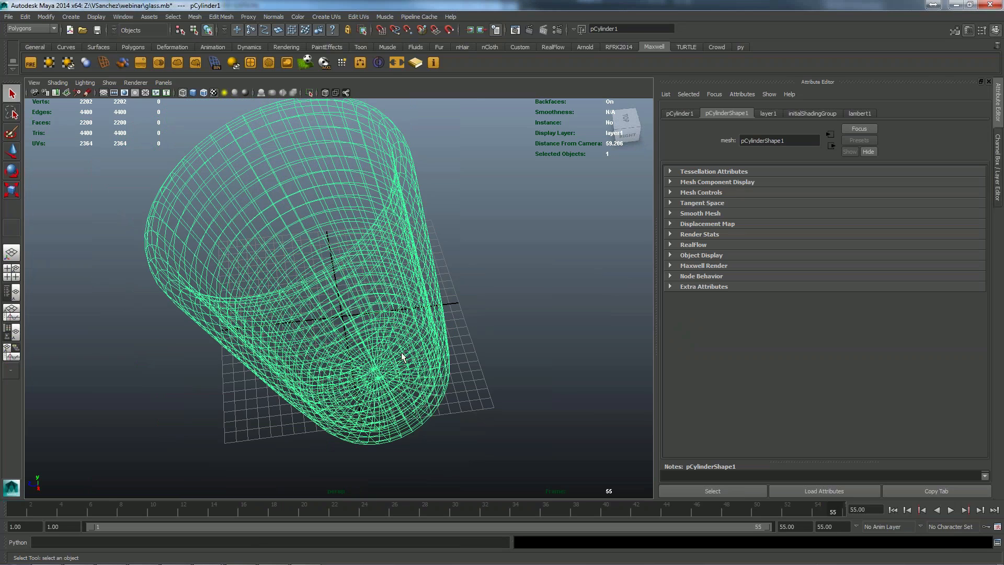
{"action": "key", "text": "alt+Tab"}
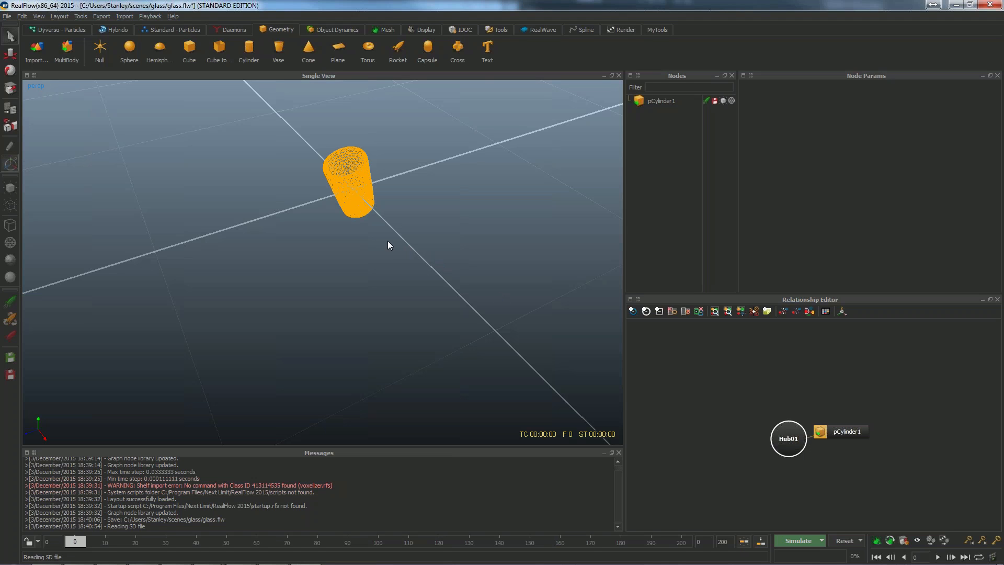
{"action": "left_click_drag", "start_coordinate": [386, 229], "coordinate": [336, 192], "text": "alt"}
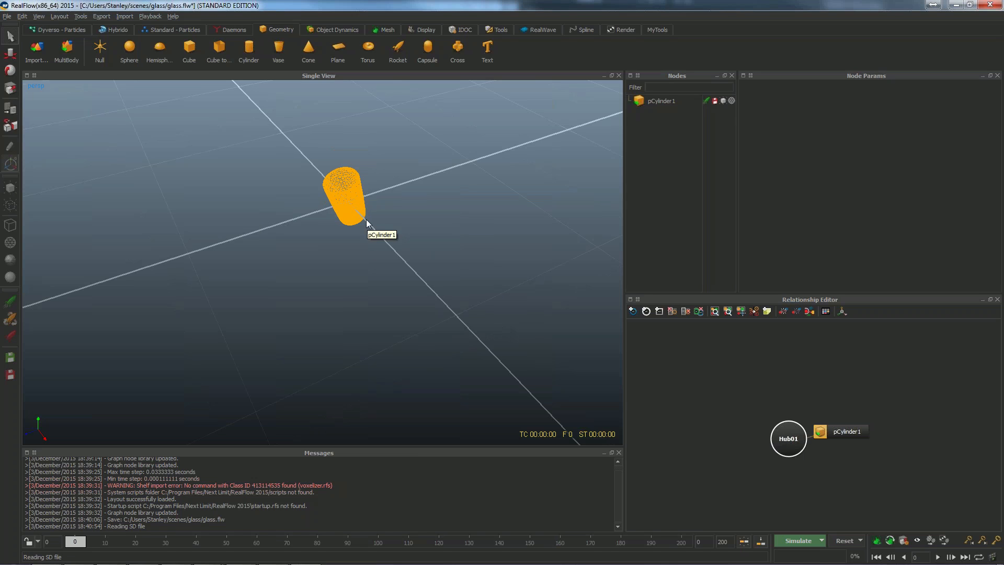
- Move the Hub01 and pCylinder1 nodes apart in the Relationship Editor
{"action": "left_click_drag", "start_coordinate": [779, 447], "coordinate": [731, 468]}
{"action": "left_click_drag", "start_coordinate": [846, 435], "coordinate": [850, 421]}
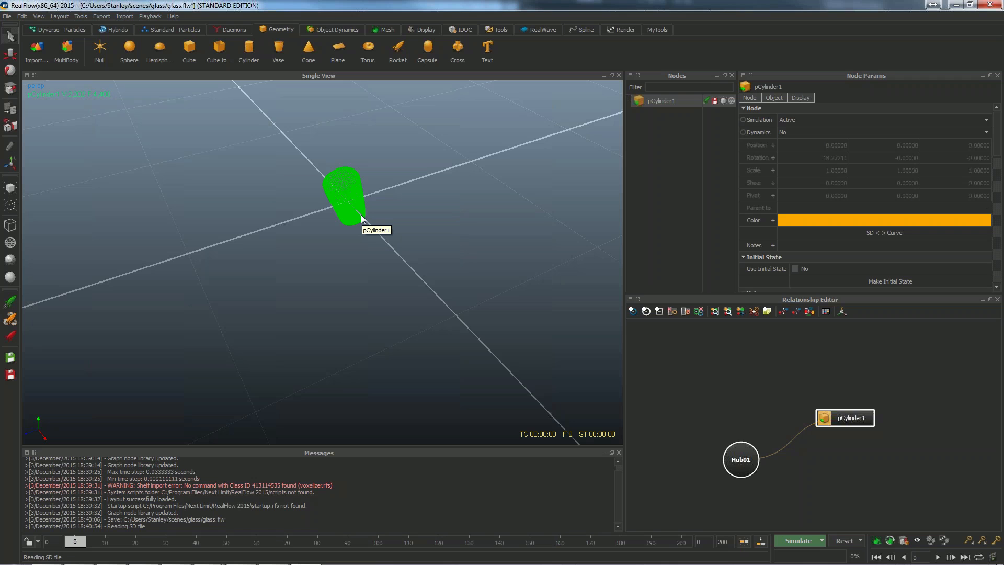
- Rescale the scene with a geometry scale of 15 and frame the whole glass in the perspective view
{"action": "left_click", "coordinate": [905, 542]}
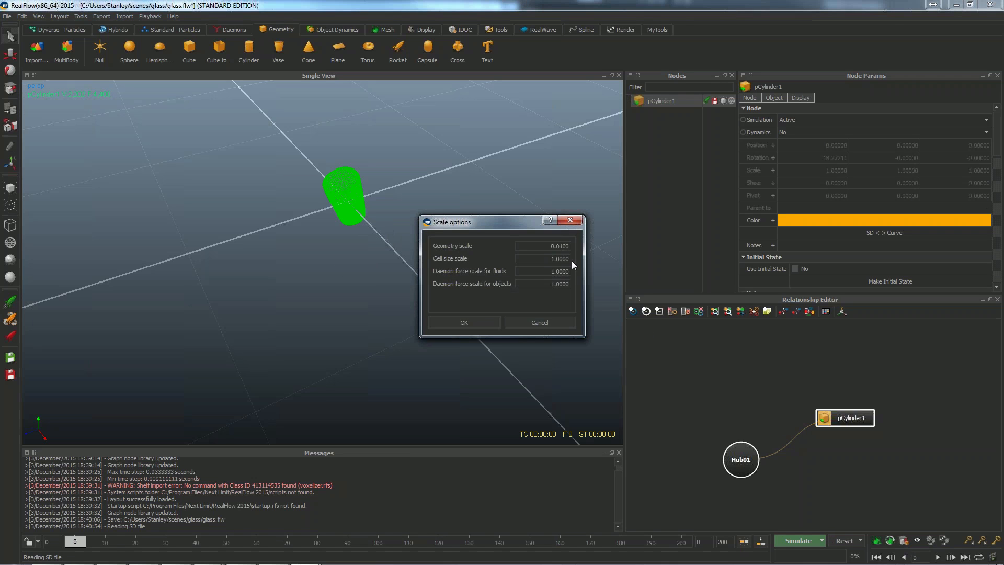
{"action": "double_click", "coordinate": [557, 246]}
{"action": "type", "text": "15"}
{"action": "key", "text": "Return"}
{"action": "scroll", "coordinate": [402, 269], "scroll_direction": "down", "scroll_amount": 6}
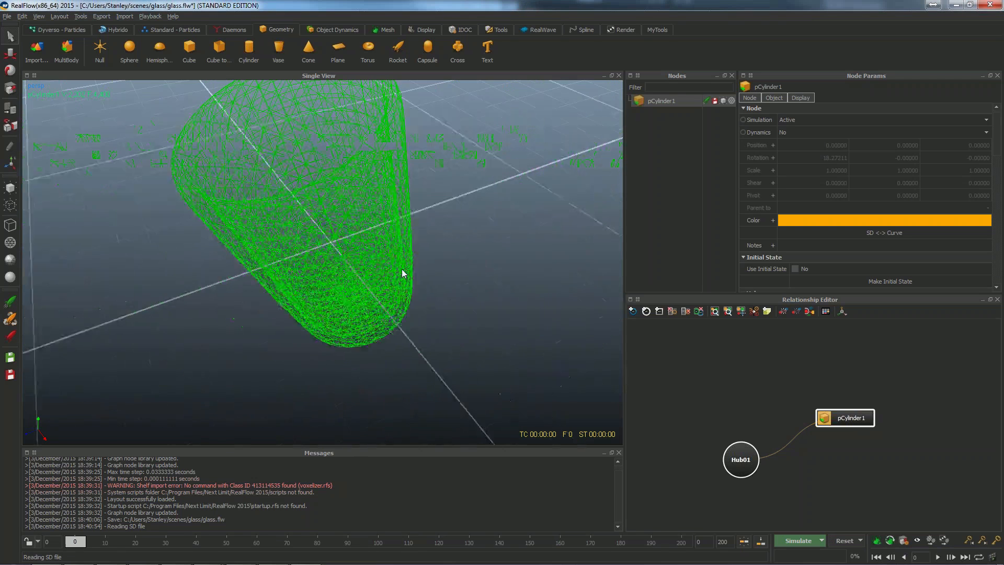
{"action": "scroll", "coordinate": [402, 273], "scroll_direction": "down", "scroll_amount": 5}
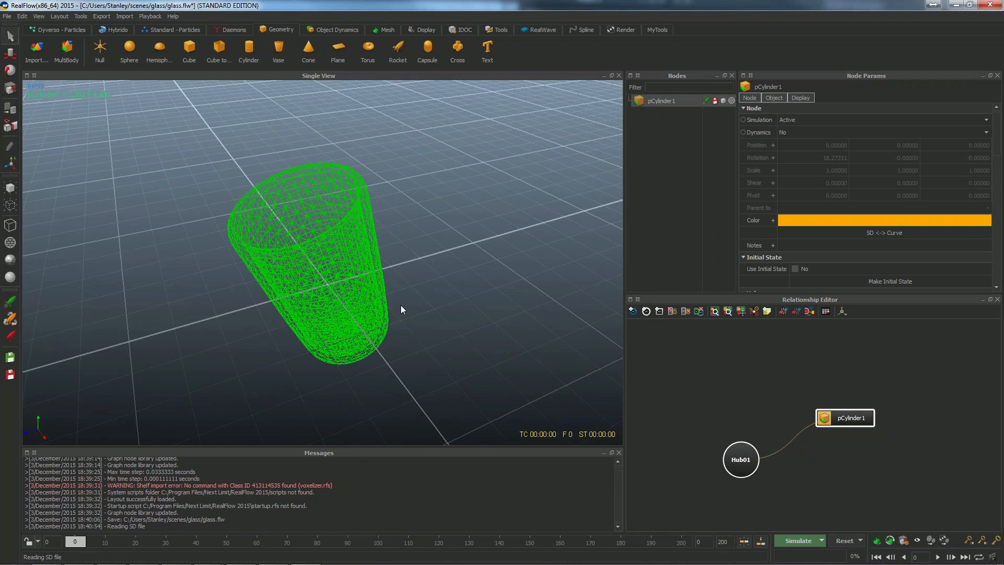
{"action": "scroll", "coordinate": [400, 306], "scroll_direction": "up", "scroll_amount": 2}
{"action": "middle_click_drag", "start_coordinate": [438, 272], "coordinate": [446, 312], "text": "alt"}
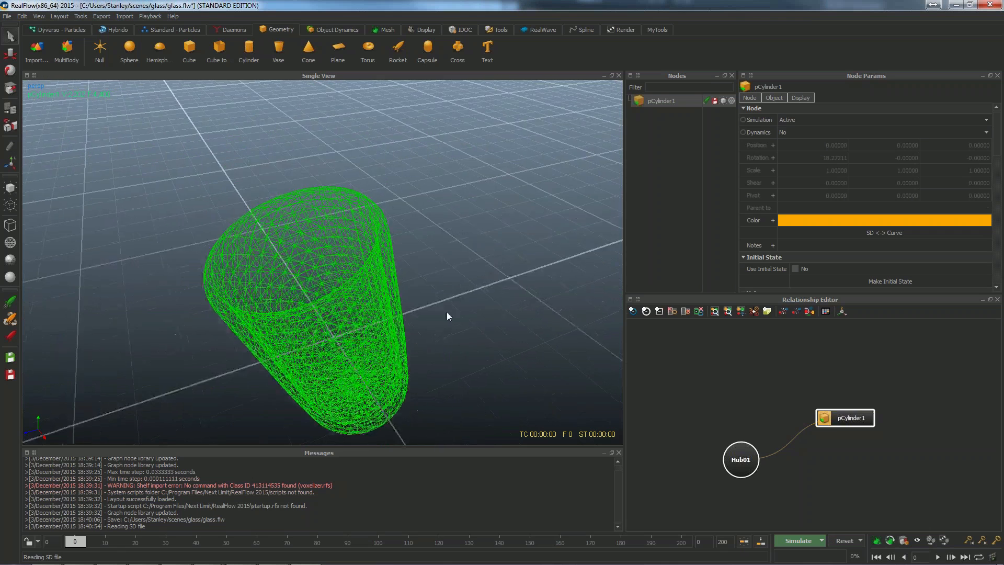
{"action": "left_click_drag", "start_coordinate": [447, 312], "coordinate": [433, 280], "text": "alt"}
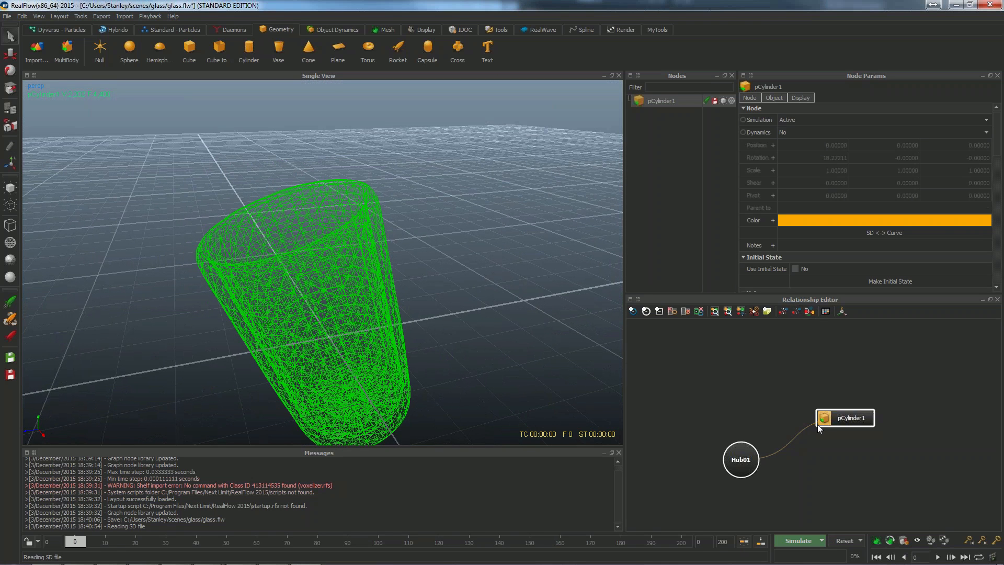
{"action": "middle_click_drag", "start_coordinate": [794, 412], "coordinate": [818, 384]}
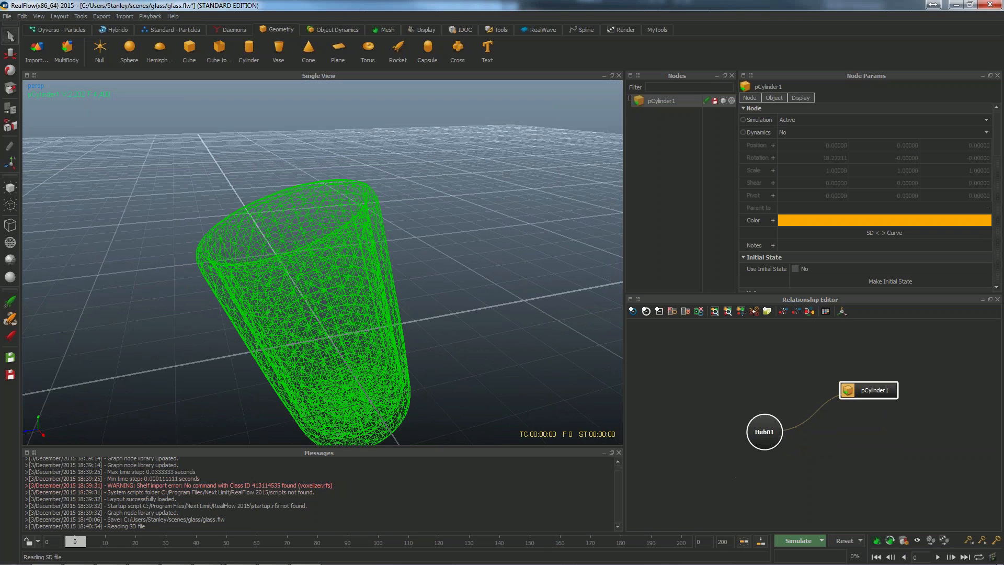
{"action": "scroll", "coordinate": [780, 380], "scroll_direction": "down", "scroll_amount": 1}
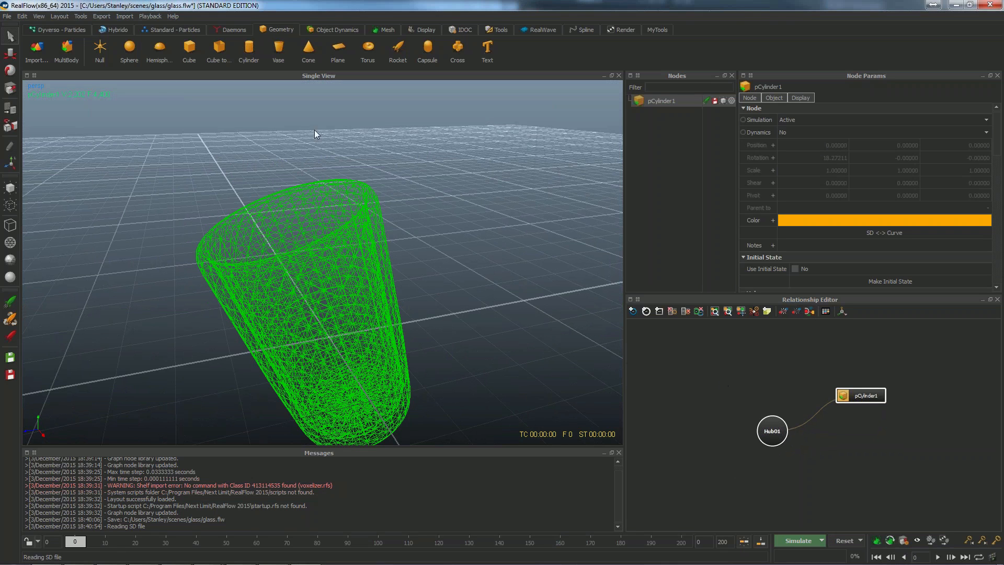
- Add a Dyverso circle emitter and move it above and beside the glass, to about 4.74 in Y and 2.86 in Z
{"action": "left_click", "coordinate": [80, 30]}
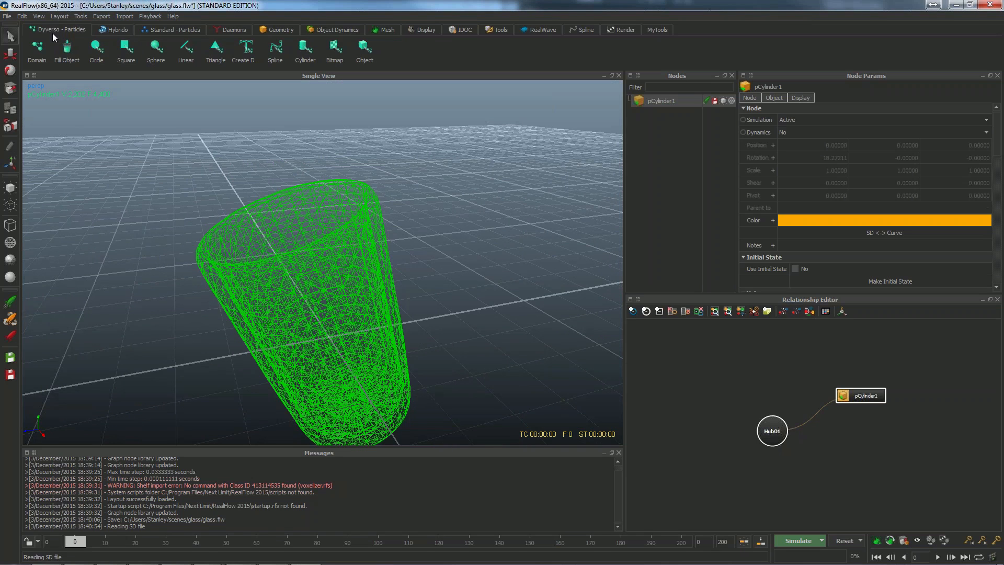
{"action": "left_click", "coordinate": [96, 48]}
{"action": "key", "text": "w"}
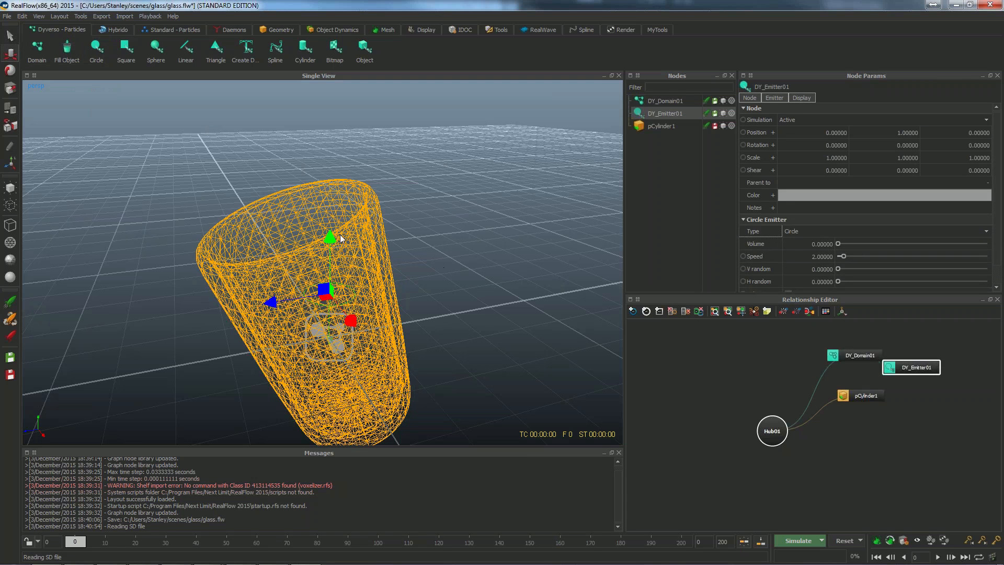
{"action": "left_click_drag", "start_coordinate": [330, 236], "coordinate": [341, 60]}
{"action": "scroll", "coordinate": [416, 268], "scroll_direction": "down", "scroll_amount": 4}
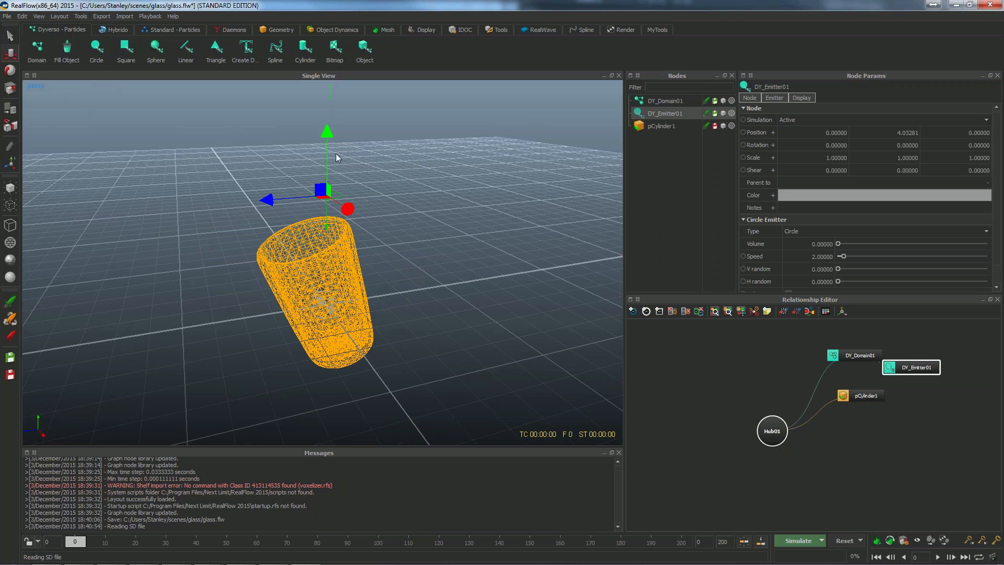
{"action": "left_click_drag", "start_coordinate": [330, 139], "coordinate": [331, 115]}
{"action": "left_click_drag", "start_coordinate": [264, 177], "coordinate": [172, 183]}
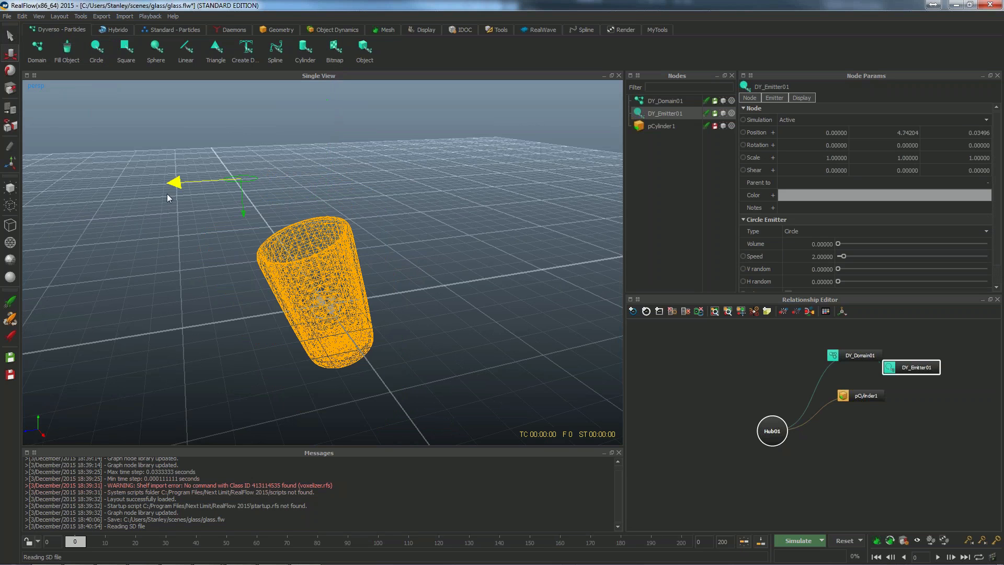
- Rotate the circle emitter about 71.5 degrees around X so that it points toward the glass
{"action": "key", "text": "e"}
{"action": "left_click_drag", "start_coordinate": [218, 117], "coordinate": [175, 181]}
{"action": "left_click_drag", "start_coordinate": [208, 118], "coordinate": [209, 115]}
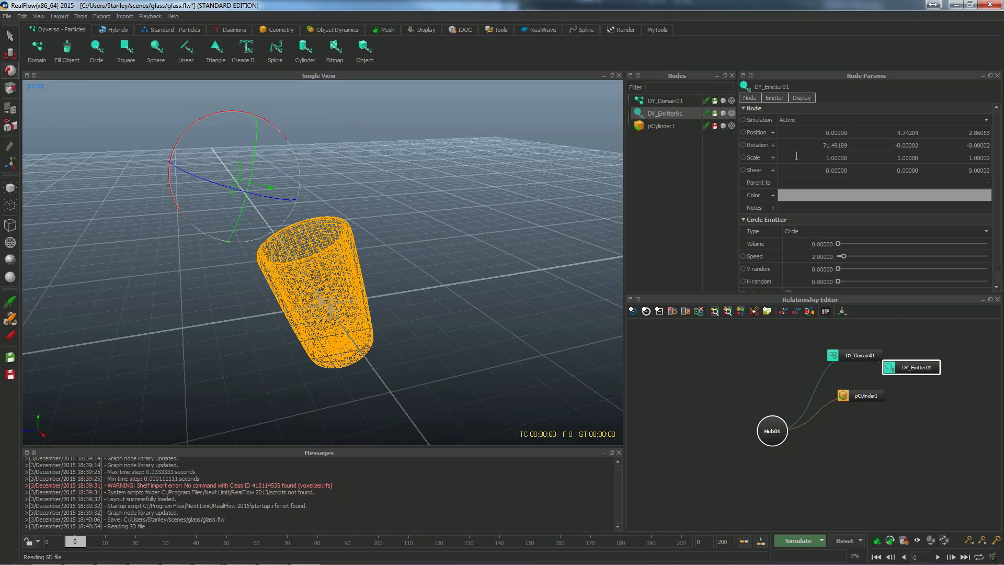
- Set the circle emitter's scale to 0.8 on all three axes
{"action": "double_click", "coordinate": [837, 158]}
{"action": "type", "text": ".8"}
{"action": "key", "text": "Tab"}
{"action": "type", "text": ".8"}
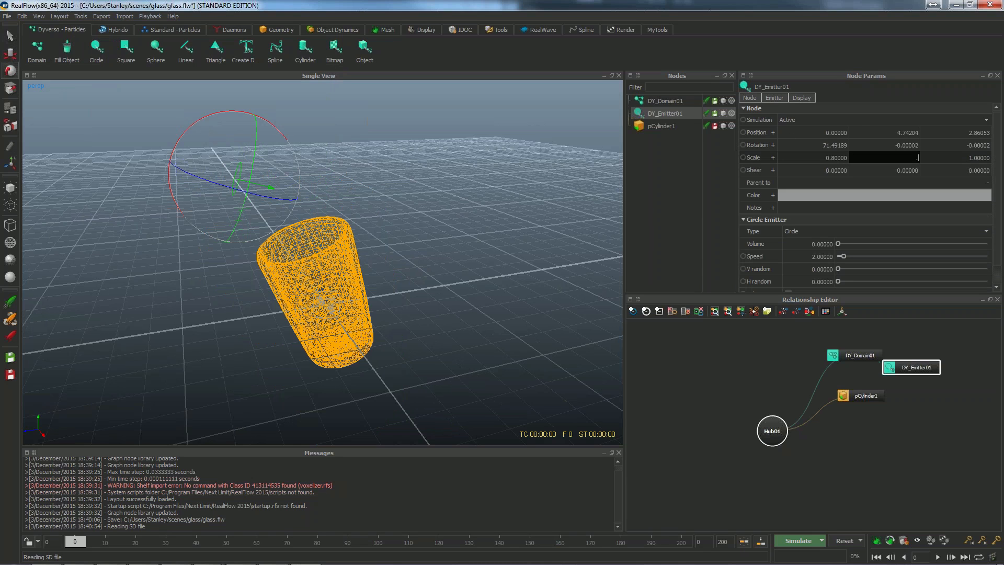
{"action": "key", "text": "Tab"}
{"action": "type", "text": ".8"}
{"action": "key", "text": "Return"}
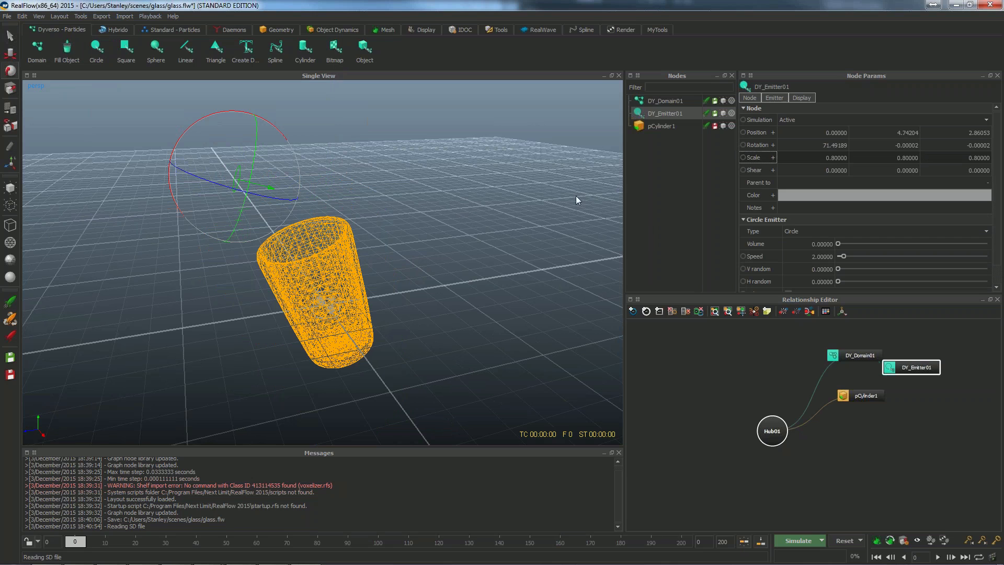
- Tilt the circle emitter down toward the glass opening, to an X rotation of about 59.6 degrees
{"action": "left_click", "coordinate": [372, 184]}
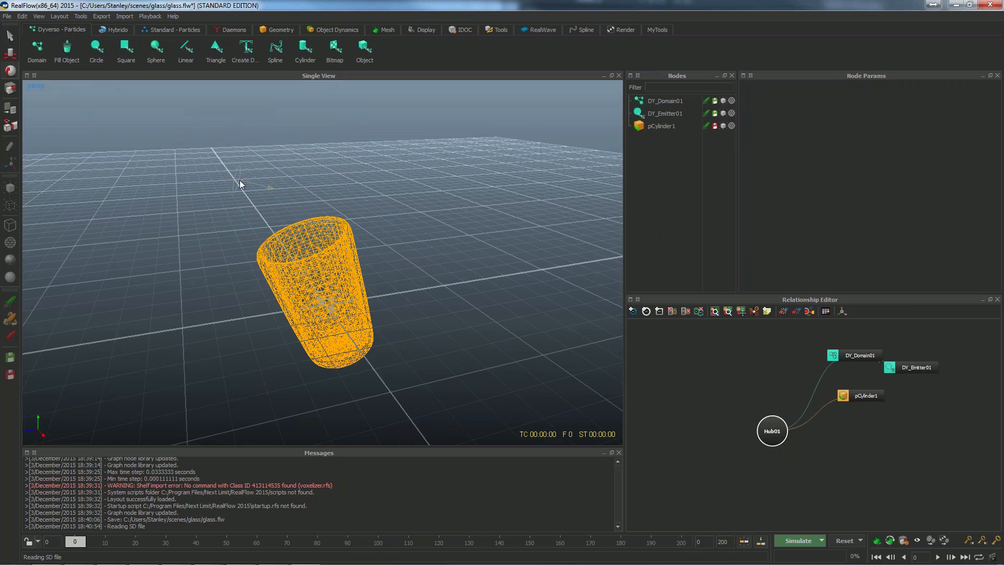
{"action": "left_click", "coordinate": [239, 180]}
{"action": "left_click_drag", "start_coordinate": [282, 119], "coordinate": [273, 135]}
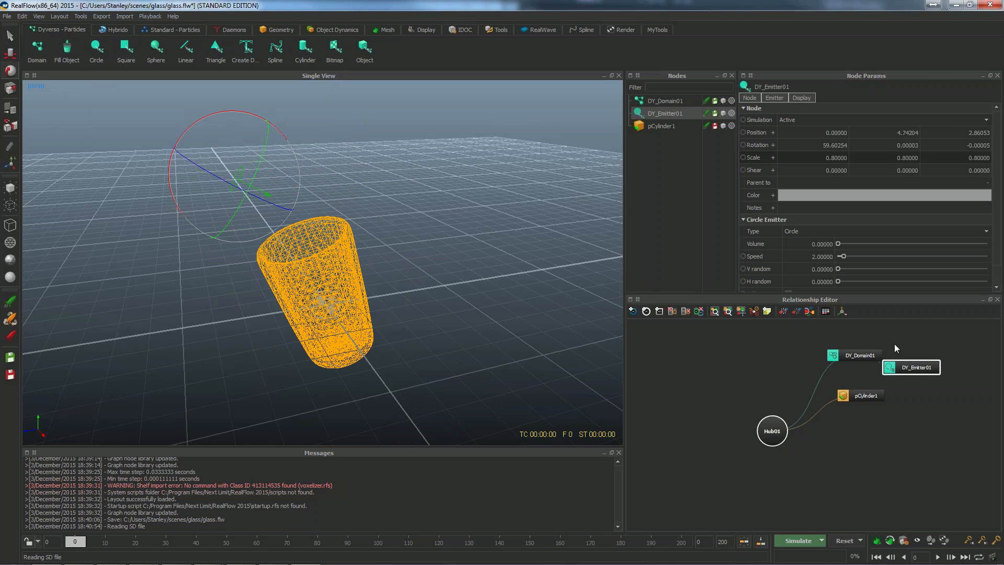
- Rearrange the domain, emitter, pCylinder1 and Hub01 nodes in the Relationship Editor with the hub beside the others
{"action": "left_click_drag", "start_coordinate": [906, 368], "coordinate": [904, 417]}
{"action": "left_click", "coordinate": [866, 394]}
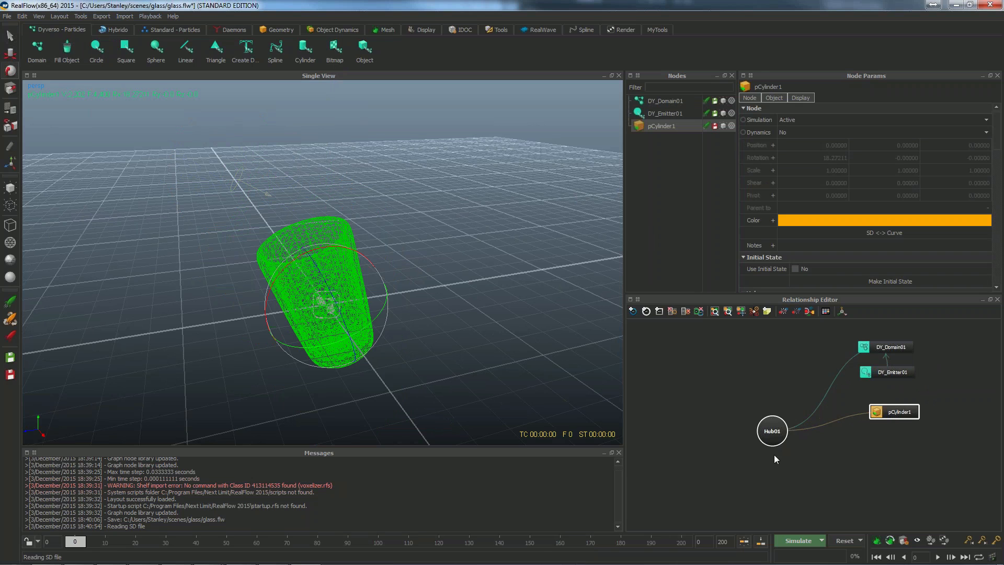
{"action": "left_click_drag", "start_coordinate": [770, 433], "coordinate": [791, 387]}
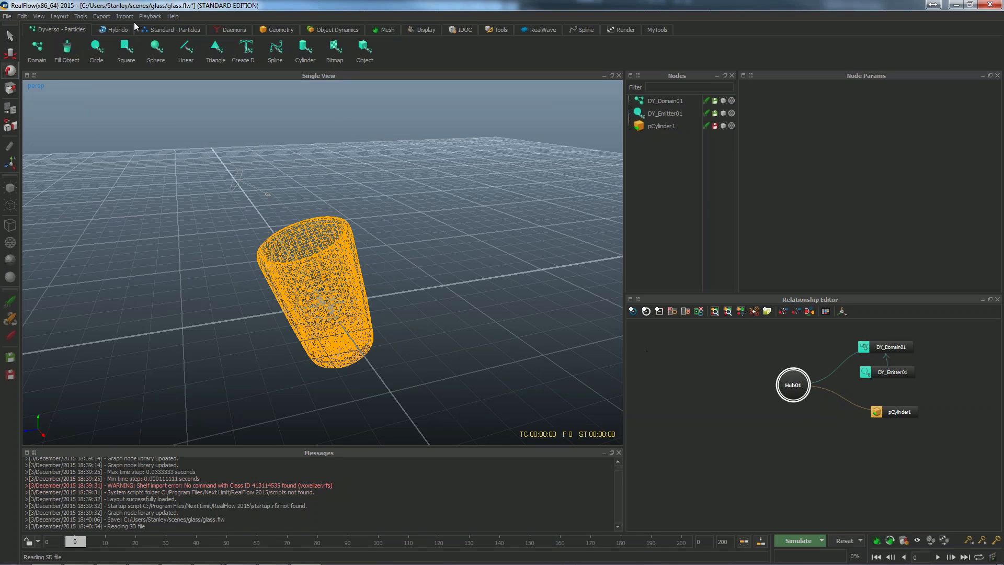
- Turn off the Add to Default Hub option and delete the Hub01 node from the Relationship Editor
{"action": "left_click", "coordinate": [23, 16]}
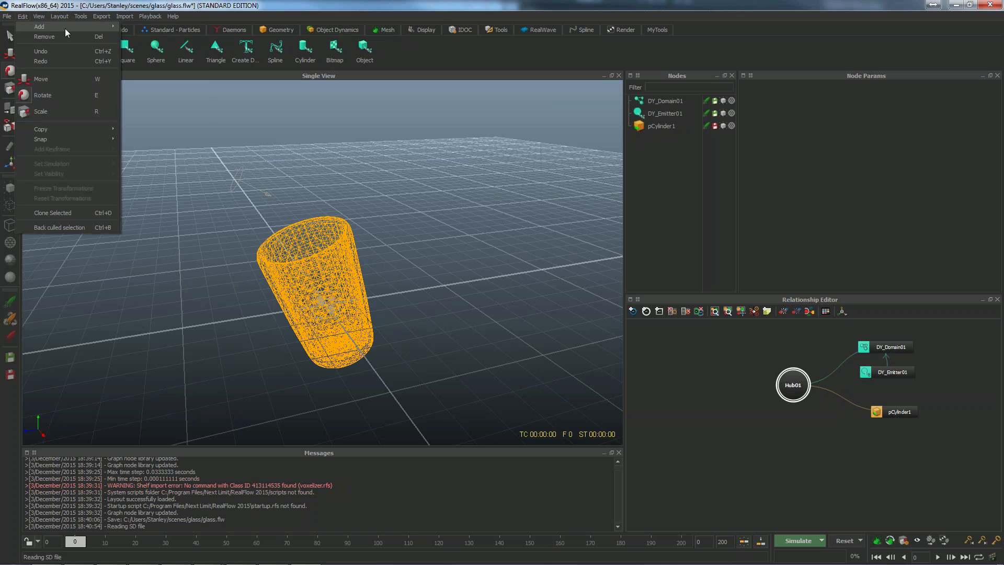
{"action": "mouse_move", "coordinate": [65, 33]}
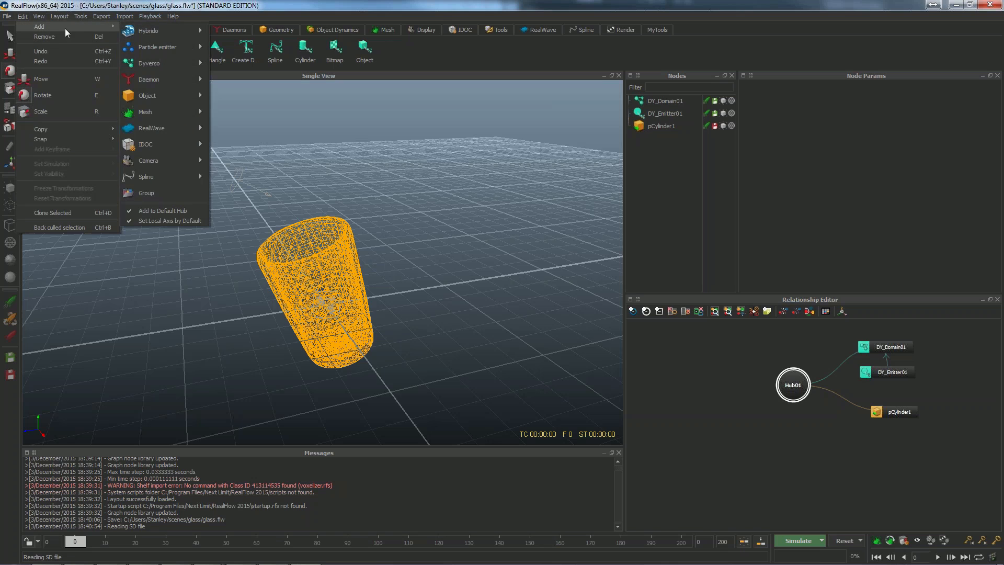
{"action": "left_click", "coordinate": [158, 210]}
{"action": "left_click", "coordinate": [793, 396]}
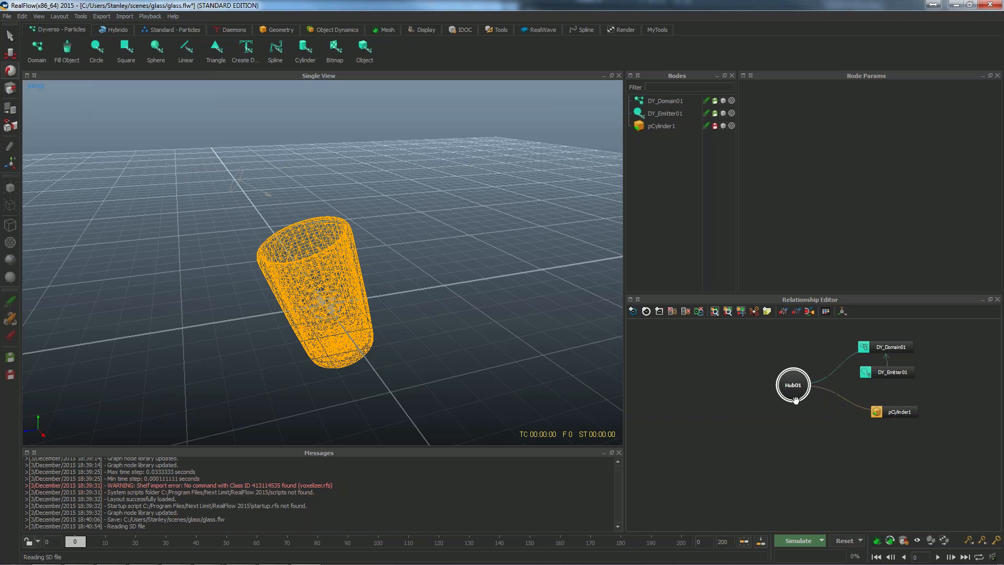
{"action": "key", "text": "Delete"}
- Place the pCylinder1 node beside DY_Domain01, link it to the domain, and remove that link again
{"action": "left_click_drag", "start_coordinate": [895, 413], "coordinate": [821, 390]}
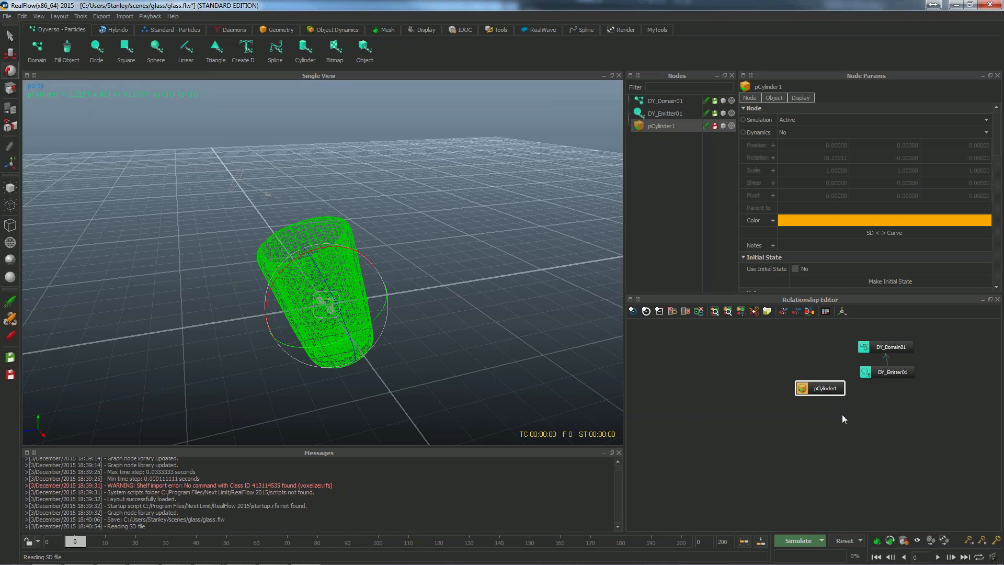
{"action": "left_click_drag", "start_coordinate": [831, 388], "coordinate": [817, 347]}
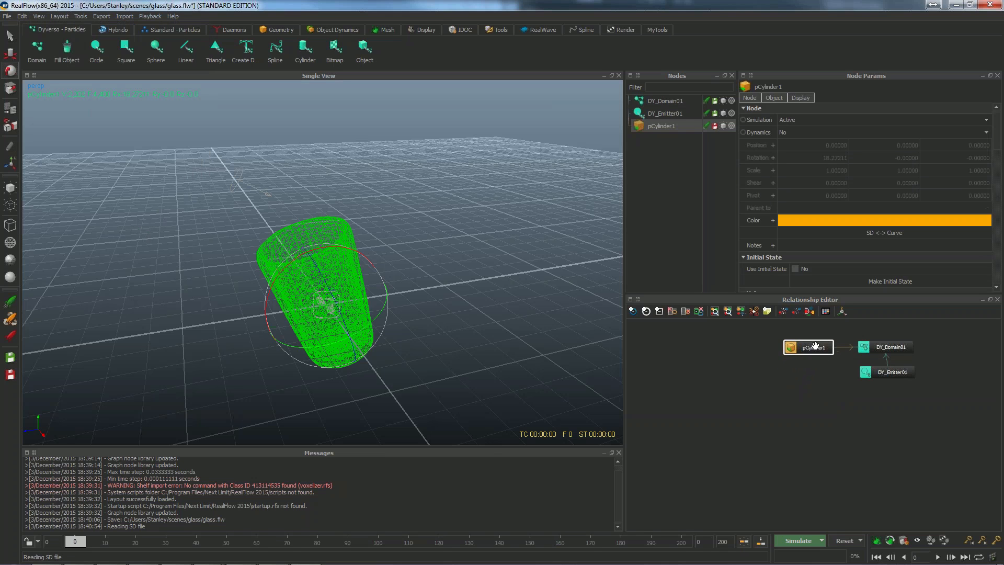
{"action": "left_click", "coordinate": [883, 347]}
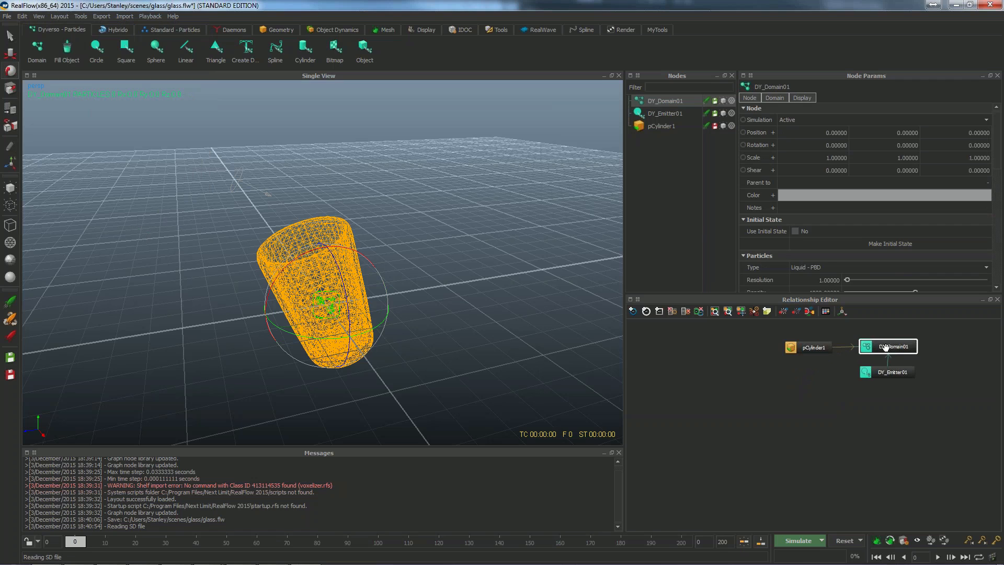
{"action": "left_click", "coordinate": [848, 347]}
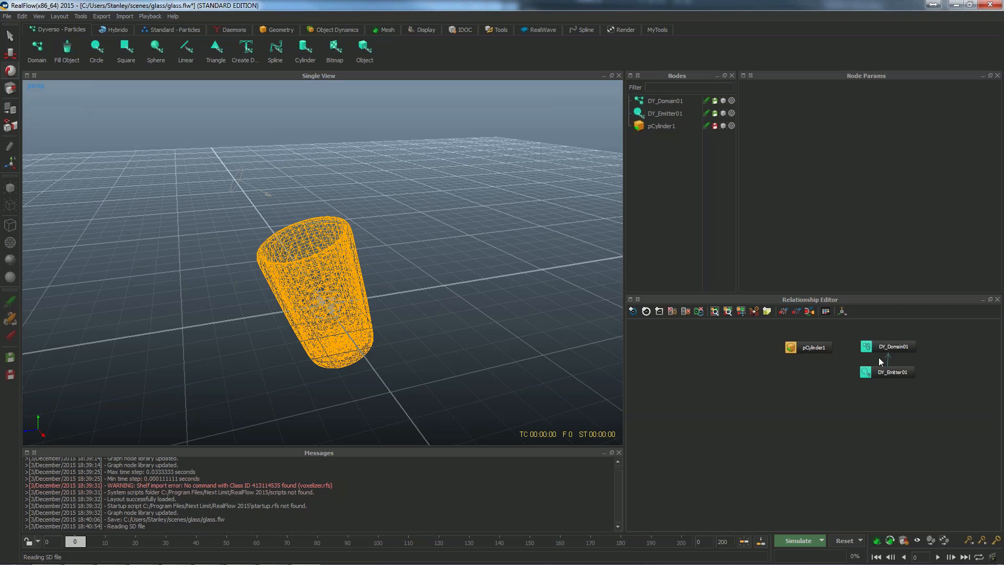
{"action": "middle_click_drag", "start_coordinate": [869, 352], "coordinate": [798, 400]}
{"action": "scroll", "coordinate": [796, 400], "scroll_direction": "up", "scroll_amount": 4}
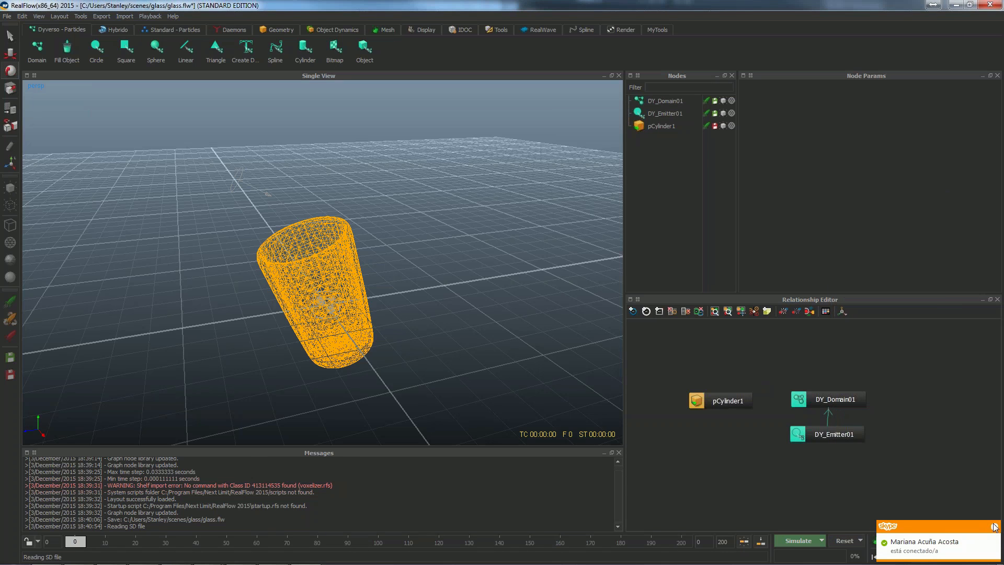
- Dismiss the Skype notification and quit Skype
{"action": "left_click", "coordinate": [994, 527]}
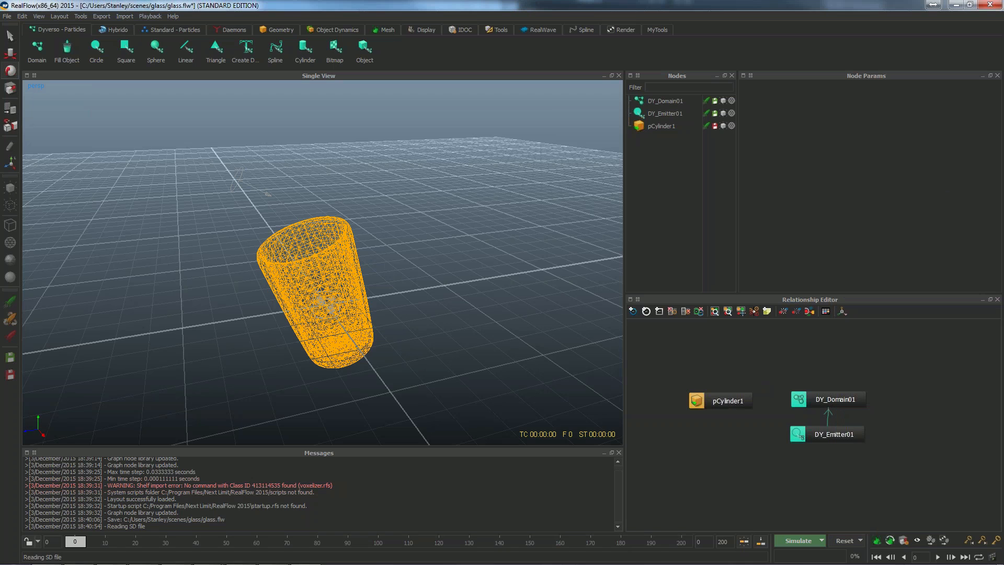
{"action": "right_click", "coordinate": [110, 554]}
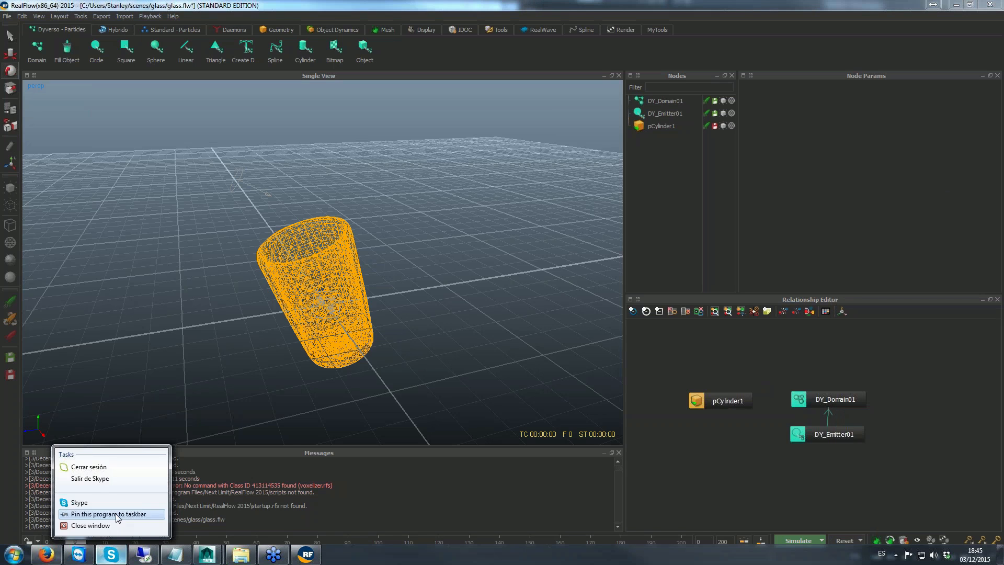
{"action": "left_click", "coordinate": [94, 478]}
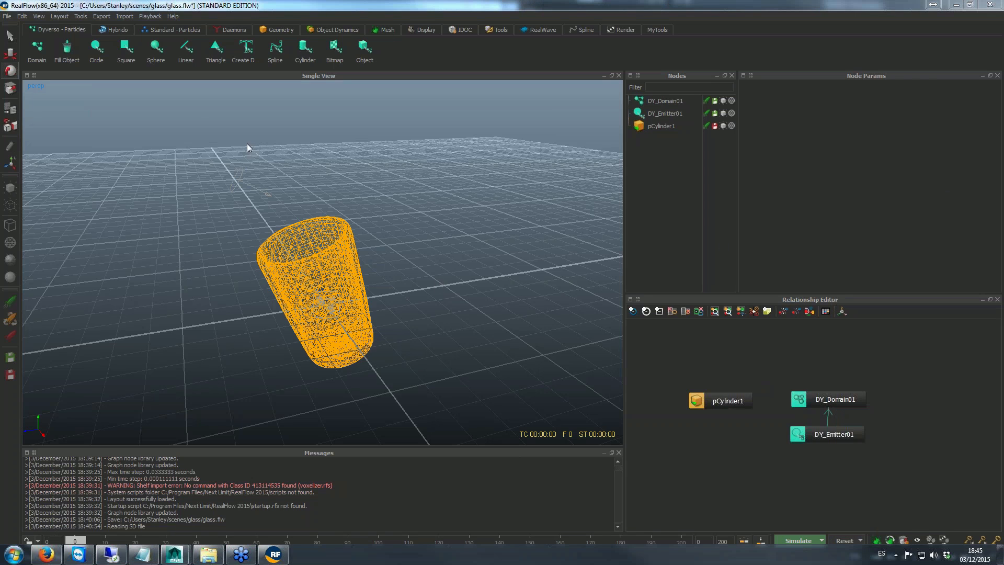
- Run the simulation to about frame 76 with the glass unlinked from the domain, inspect the particles, and reset it
{"action": "left_click", "coordinate": [260, 194]}
{"action": "scroll", "coordinate": [477, 246], "scroll_direction": "up", "scroll_amount": 3}
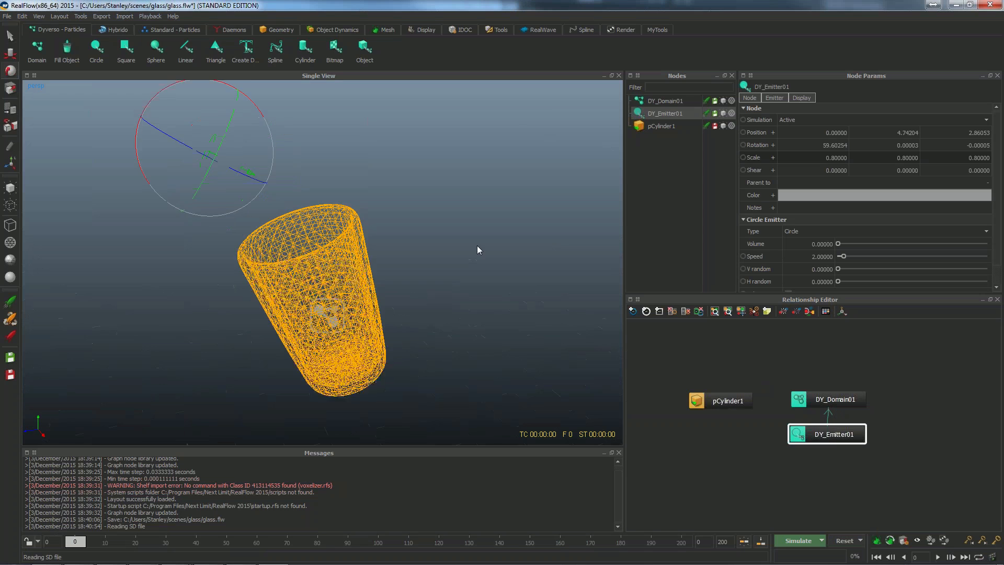
{"action": "middle_click_drag", "start_coordinate": [477, 246], "coordinate": [477, 268], "text": "alt"}
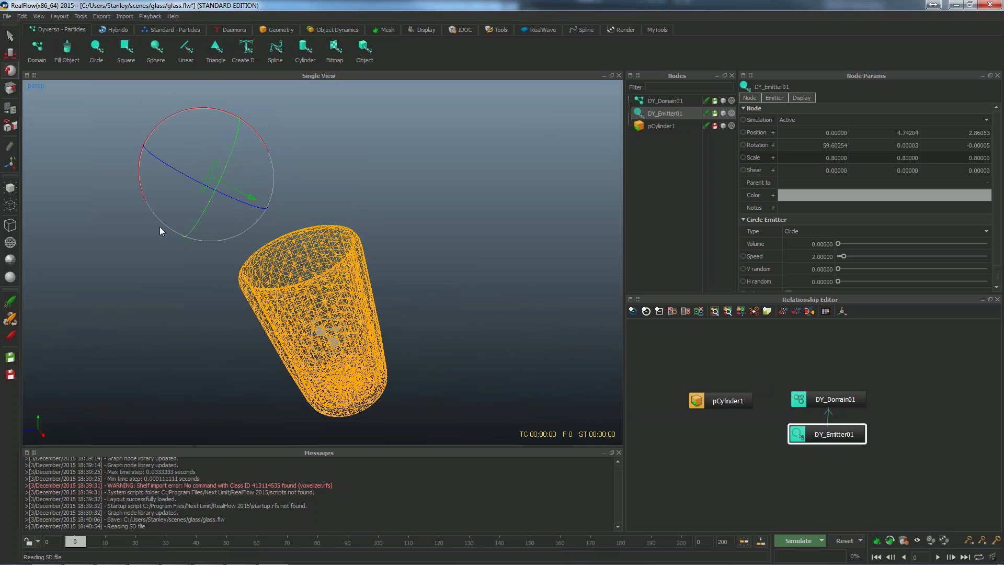
{"action": "left_click", "coordinate": [343, 303]}
{"action": "left_click_drag", "start_coordinate": [713, 404], "coordinate": [741, 400]}
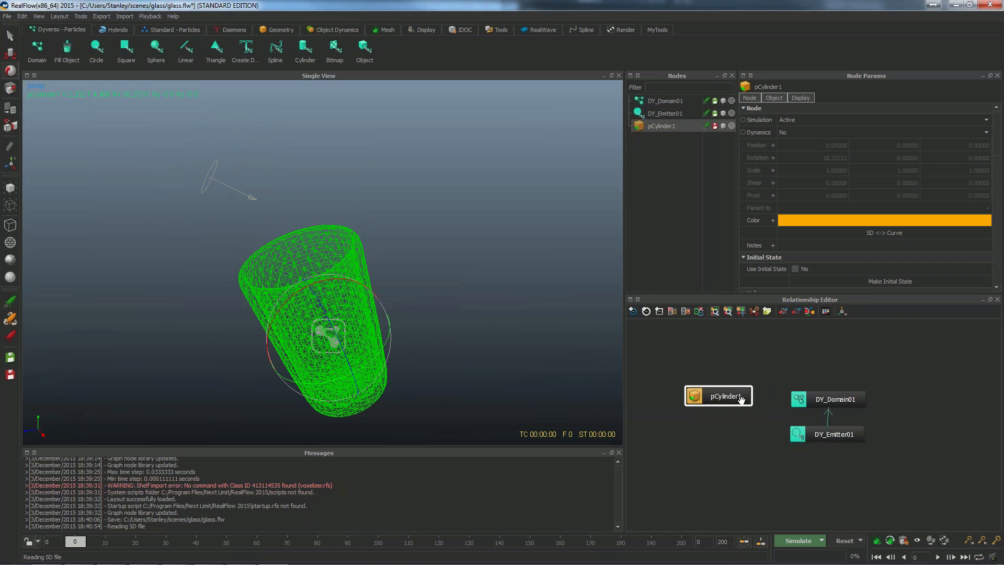
{"action": "left_click", "coordinate": [798, 540]}
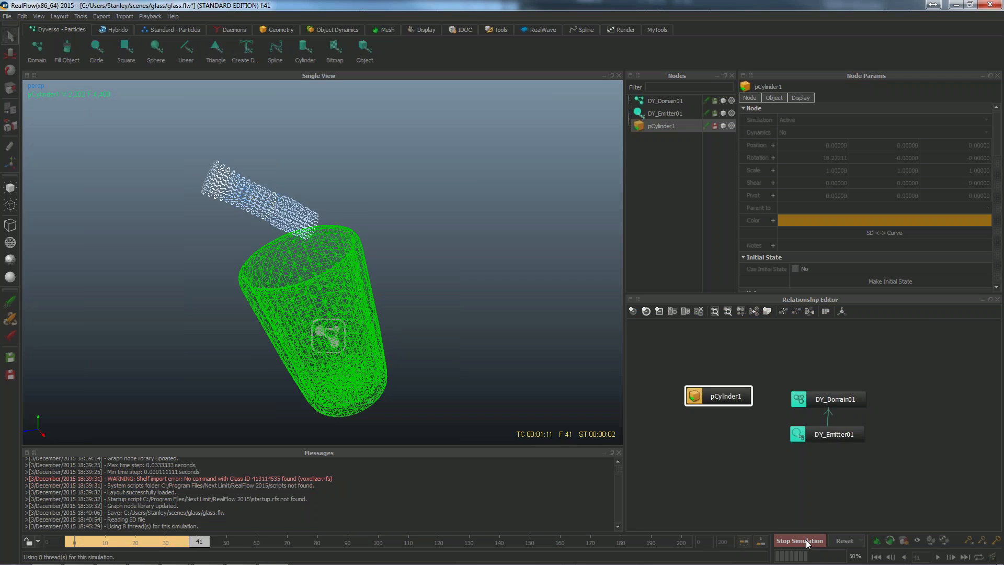
{"action": "left_click", "coordinate": [805, 541]}
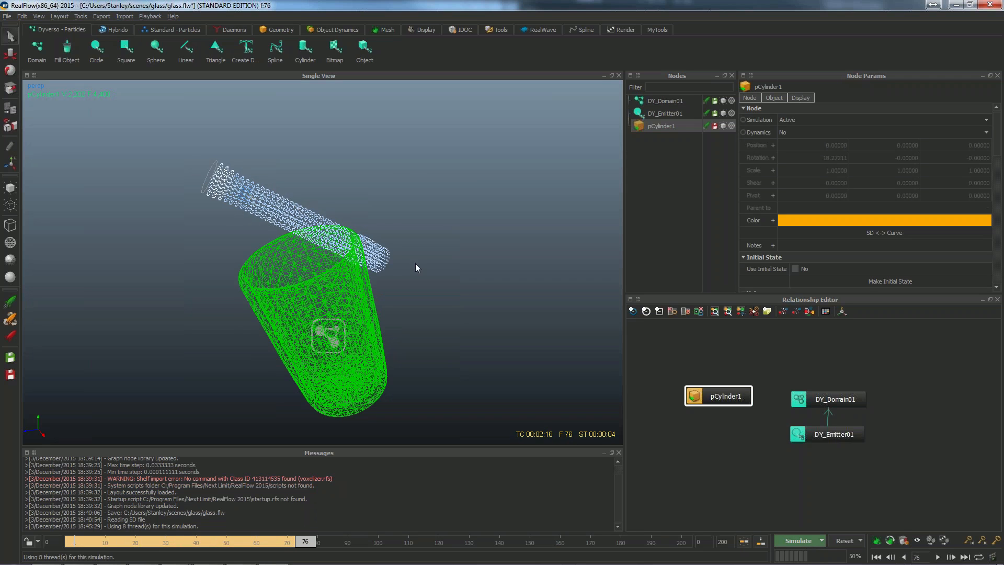
{"action": "left_click_drag", "start_coordinate": [415, 262], "coordinate": [291, 252], "text": "alt"}
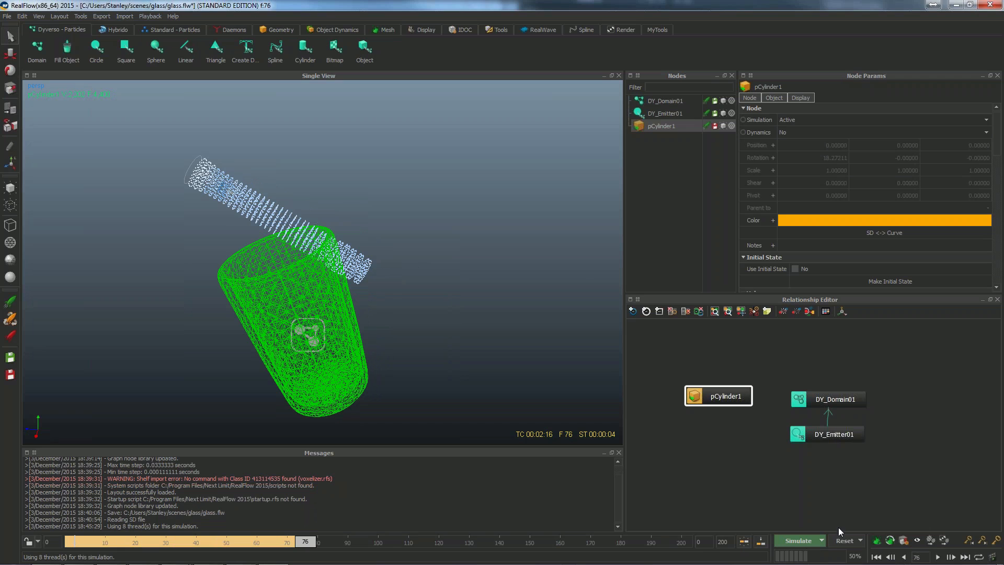
{"action": "left_click", "coordinate": [843, 541]}
{"action": "left_click", "coordinate": [454, 289]}
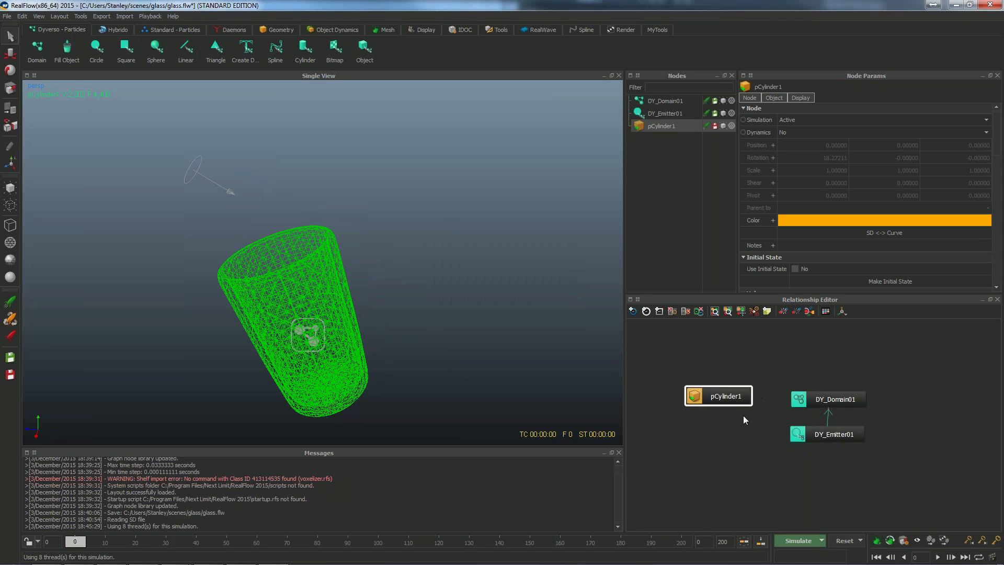
- Link the pCylinder1 node to DY_Domain01 in the Relationship Editor and align the two nodes
{"action": "left_click_drag", "start_coordinate": [747, 398], "coordinate": [818, 399]}
{"action": "left_click_drag", "start_coordinate": [735, 398], "coordinate": [719, 400]}
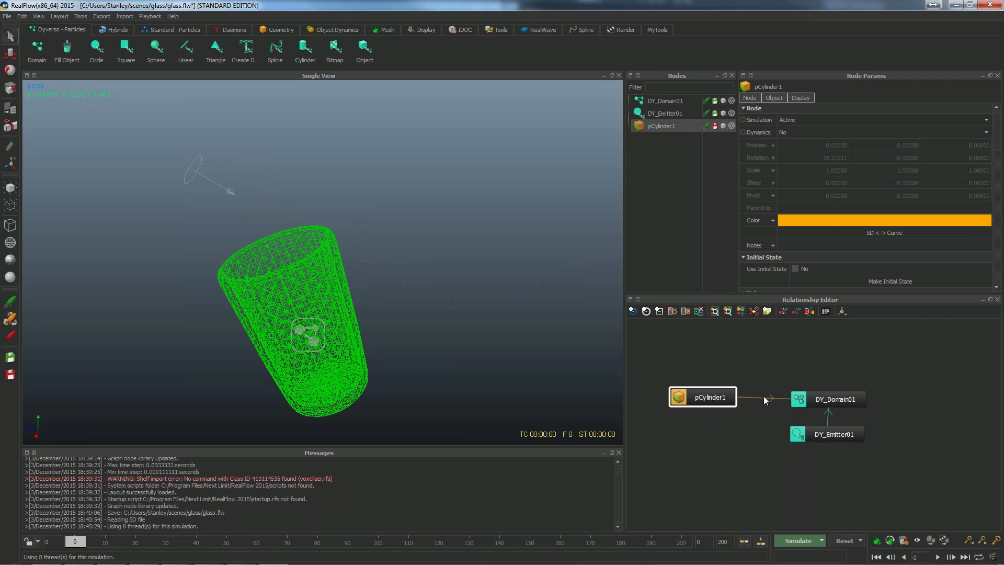
{"action": "left_click_drag", "start_coordinate": [724, 406], "coordinate": [744, 409]}
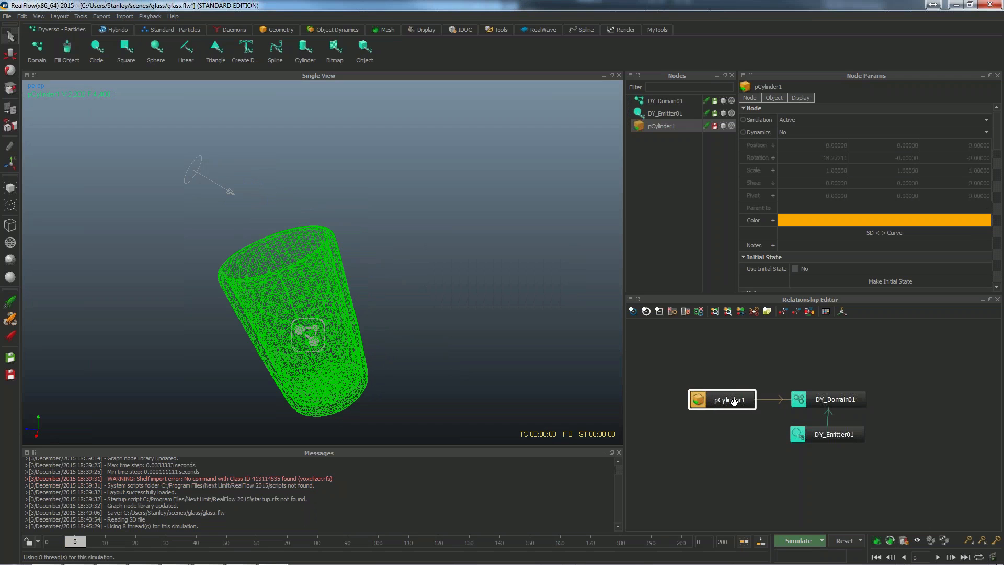
- Reset the scene and run the simulation with the linked glass, stopping it at about frame 111
{"action": "left_click", "coordinate": [850, 540]}
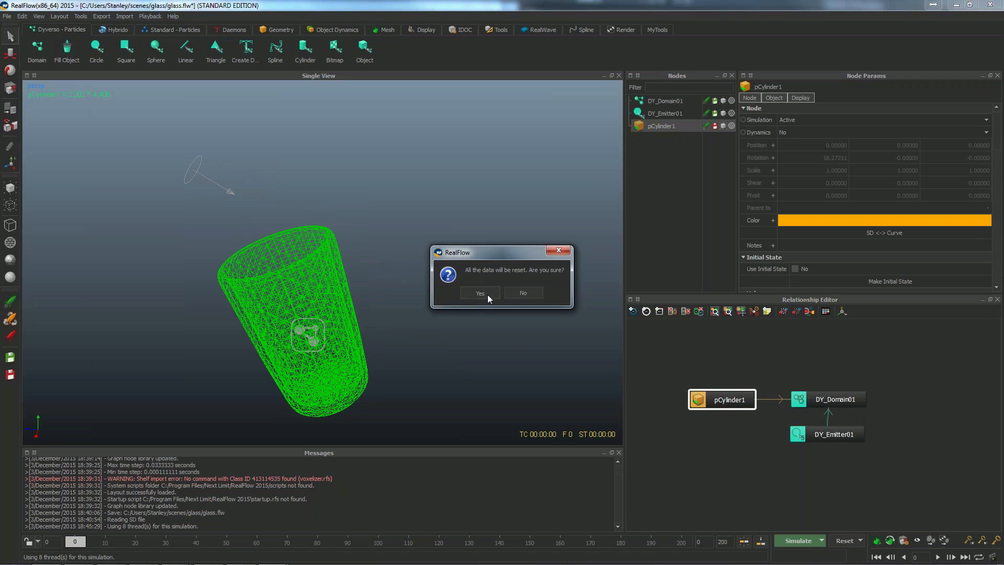
{"action": "left_click", "coordinate": [488, 294]}
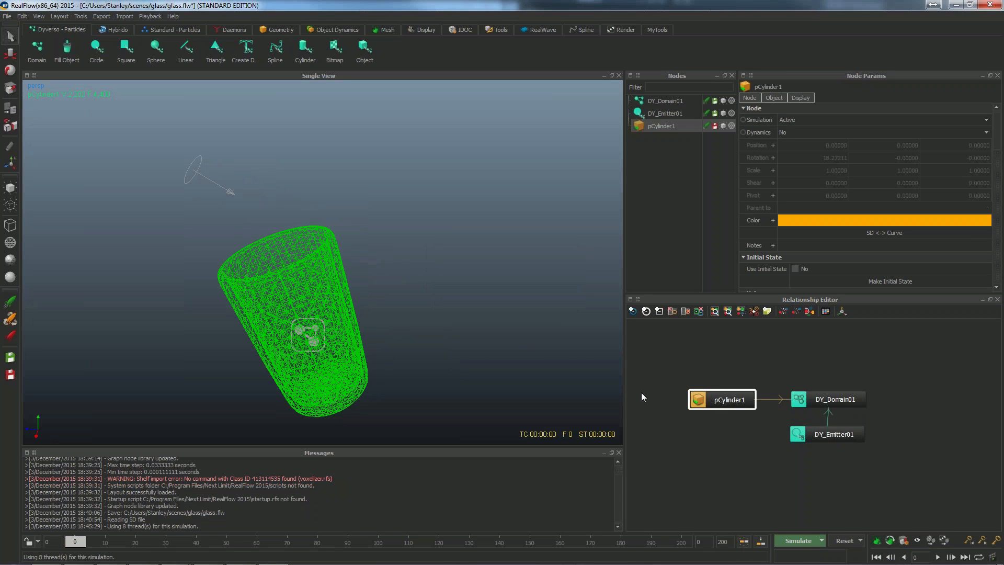
{"action": "key", "text": "alt+a"}
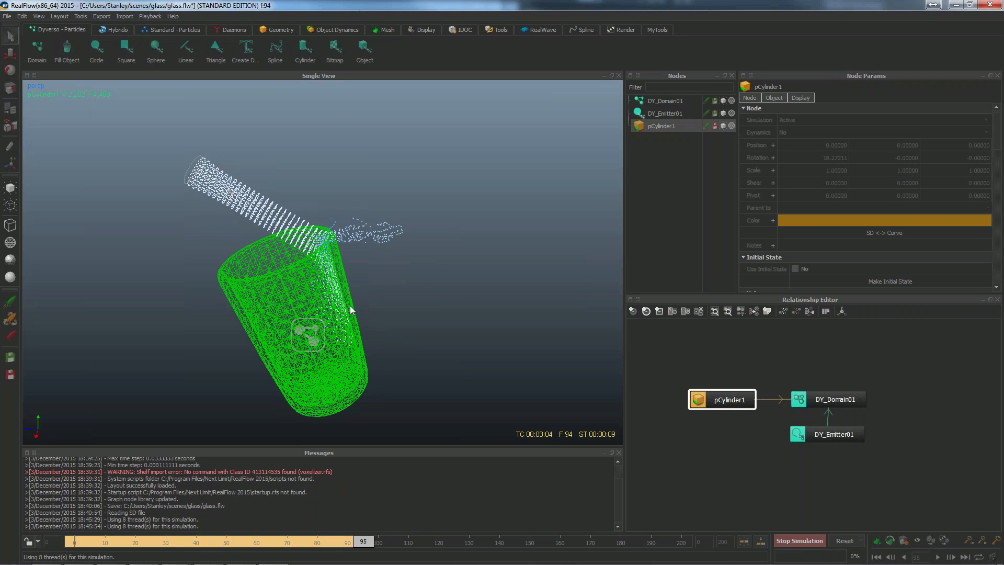
{"action": "scroll", "coordinate": [460, 289], "scroll_direction": "down", "scroll_amount": 2}
{"action": "left_click", "coordinate": [799, 541]}
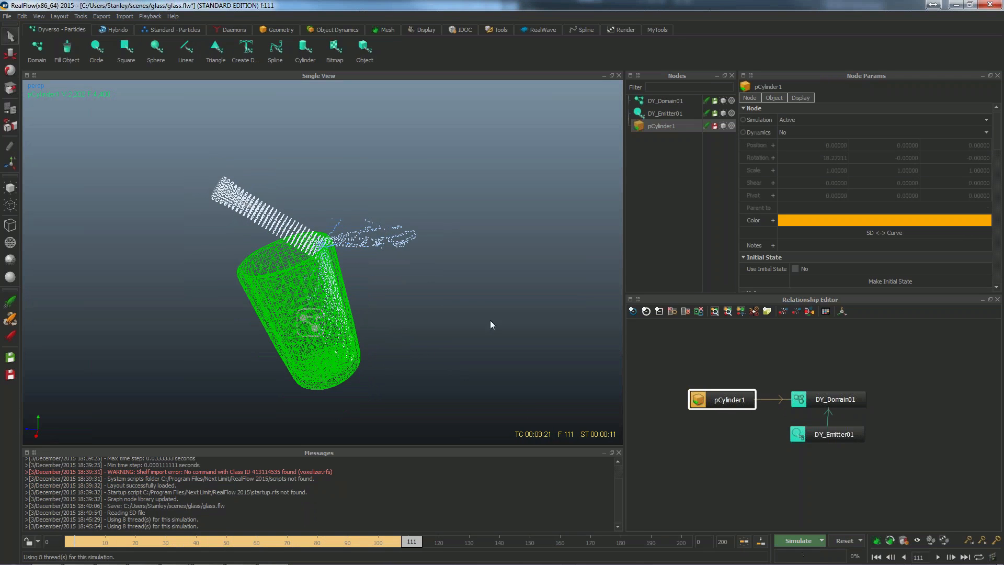
- Move the pCylinder1 node slightly closer to DY_Domain01 in the Relationship Editor and reset the simulation
{"action": "left_click_drag", "start_coordinate": [466, 344], "coordinate": [465, 352], "text": "alt"}
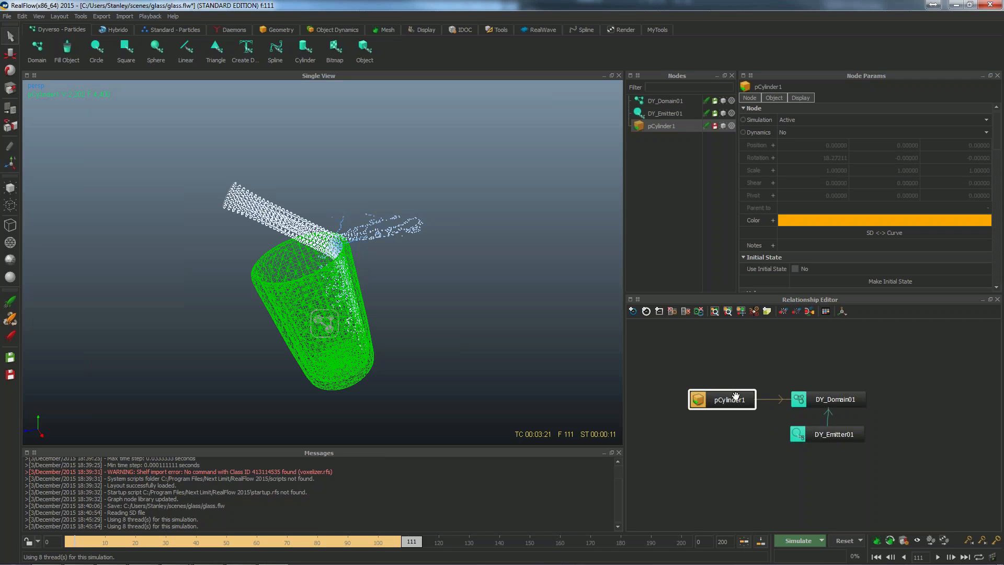
{"action": "mouse_move", "coordinate": [732, 399]}
{"action": "left_mouse_down"}
{"action": "mouse_move", "coordinate": [739, 382]}
{"action": "mouse_move", "coordinate": [743, 400]}
{"action": "left_mouse_up"}
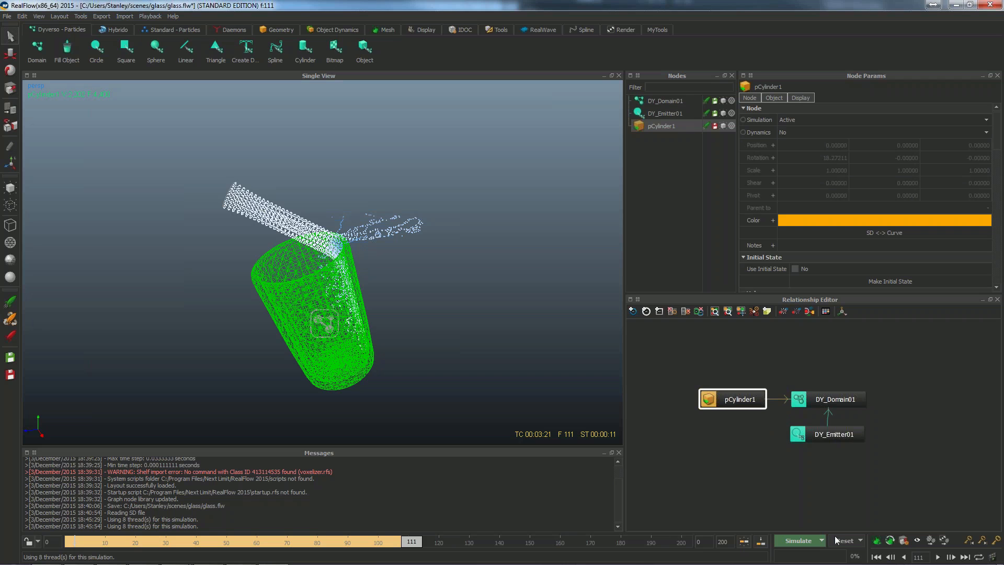
{"action": "key", "text": "ctrl+r"}
{"action": "left_click", "coordinate": [486, 297]}
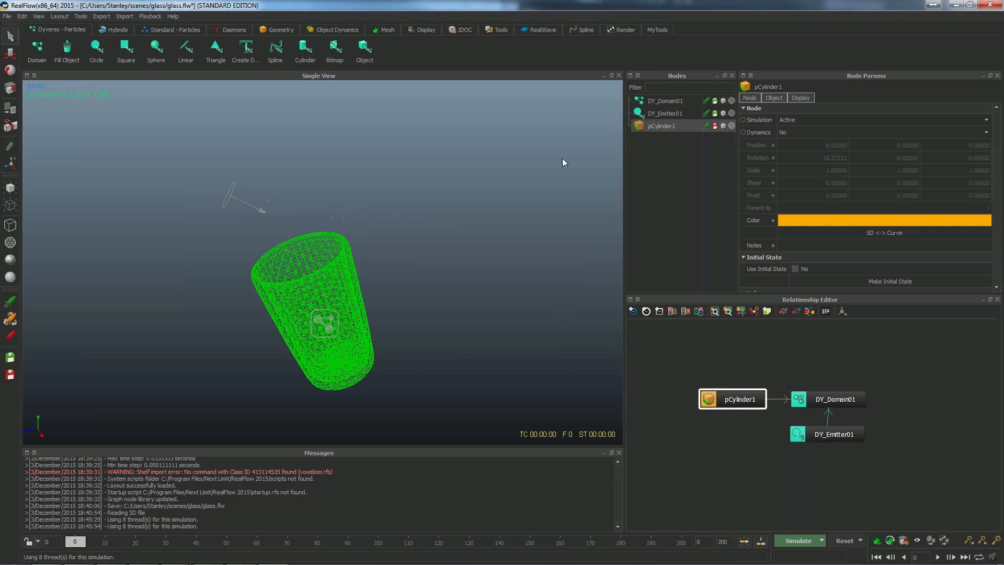
- Add a Gravity daemon to the scene and link its node to DY_Domain01 in the Relationship Editor
{"action": "left_click", "coordinate": [229, 31]}
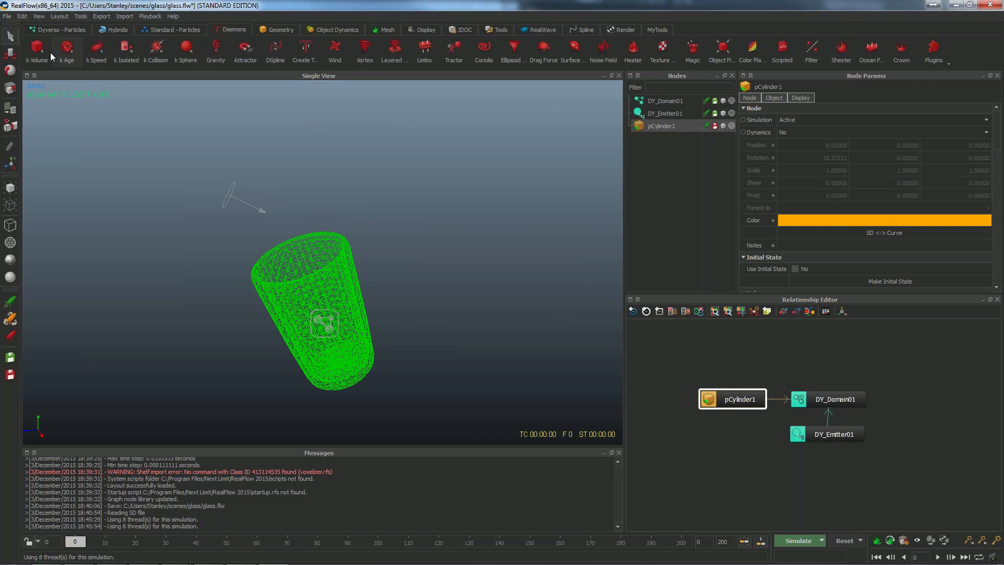
{"action": "left_click", "coordinate": [228, 54]}
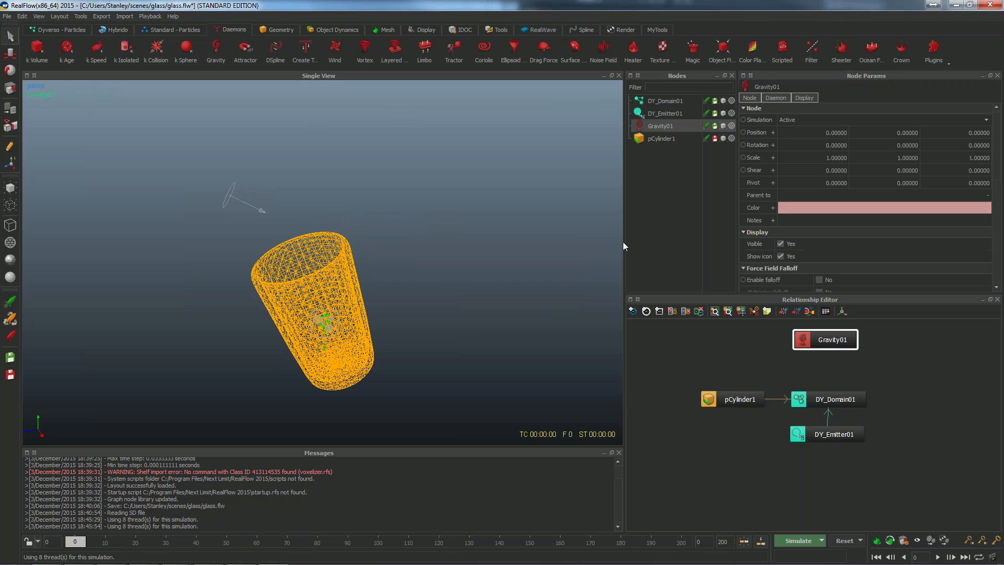
{"action": "left_click_drag", "start_coordinate": [825, 347], "coordinate": [828, 355]}
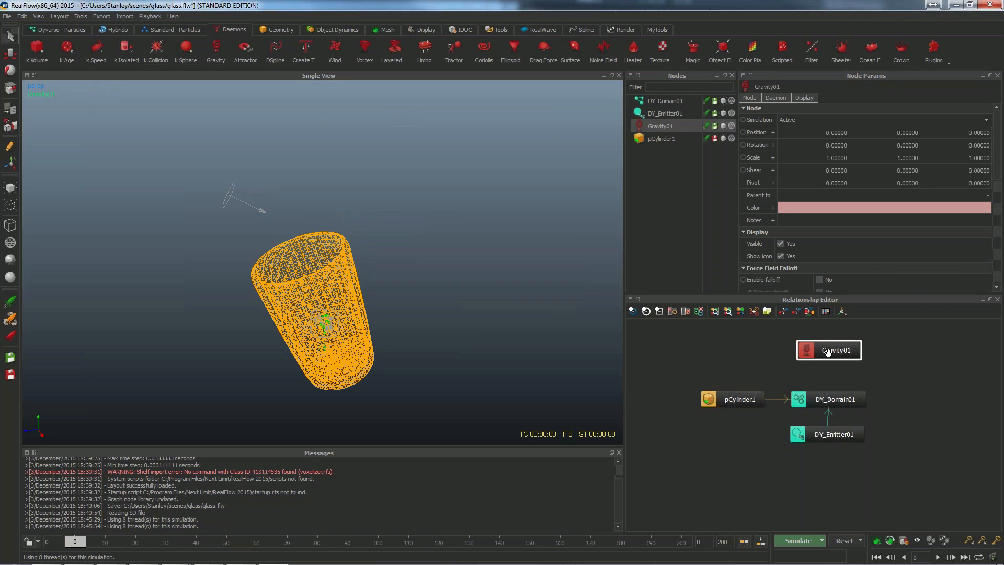
{"action": "middle_click_drag", "start_coordinate": [828, 354], "coordinate": [823, 399]}
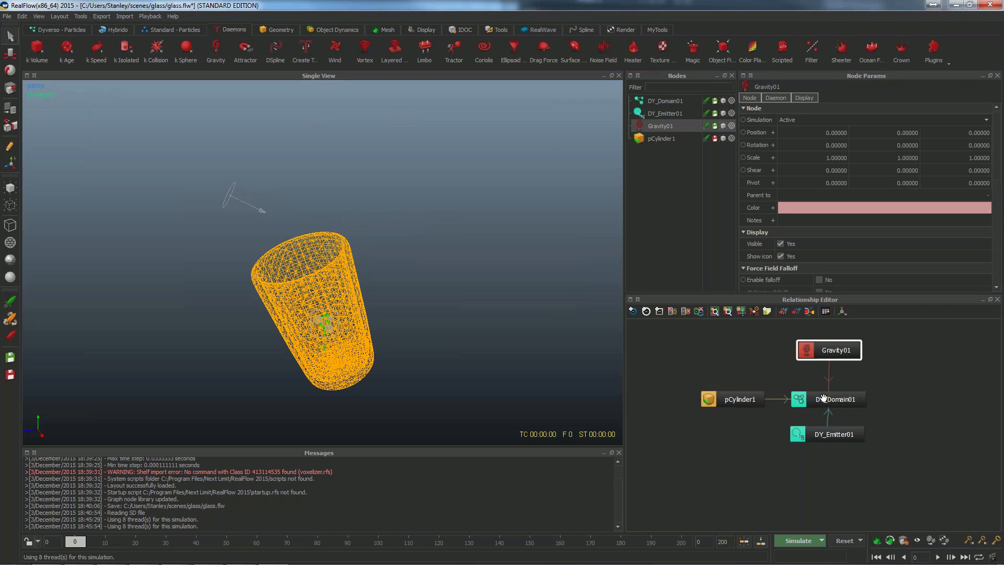
- Run the simulation with gravity, watch the particles around the glass, and stop it at about frame 129
{"action": "left_click", "coordinate": [805, 538]}
{"action": "left_click_drag", "start_coordinate": [383, 362], "coordinate": [343, 337], "text": "alt"}
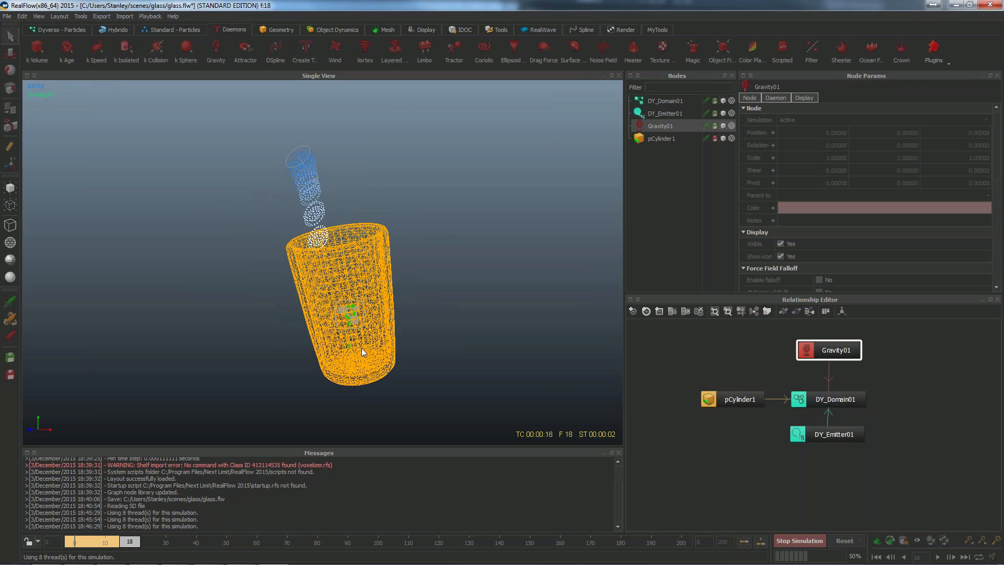
{"action": "left_click_drag", "start_coordinate": [433, 361], "coordinate": [329, 348], "text": "alt"}
{"action": "scroll", "coordinate": [295, 363], "scroll_direction": "up", "scroll_amount": 3}
{"action": "scroll", "coordinate": [328, 349], "scroll_direction": "down", "scroll_amount": 2}
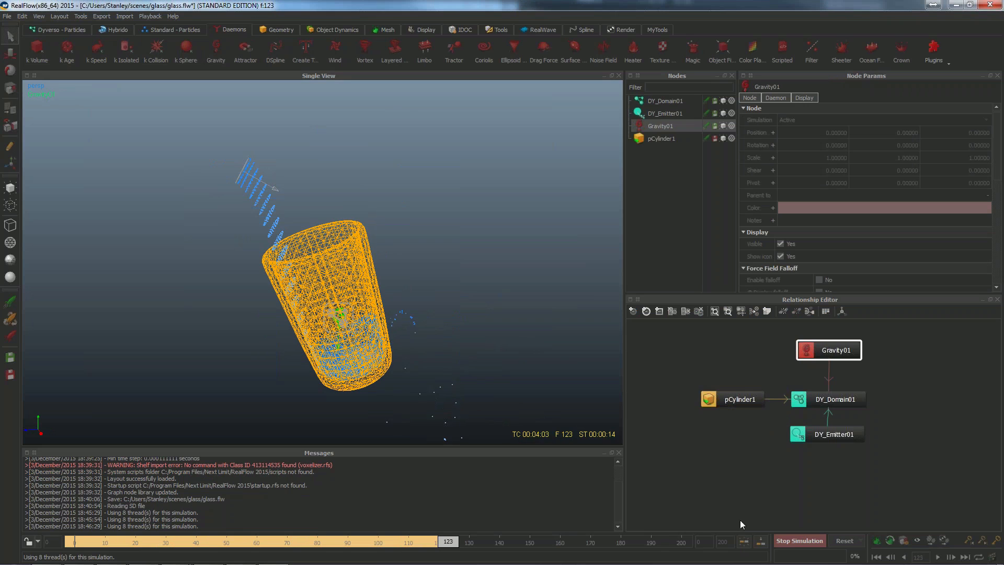
{"action": "left_click", "coordinate": [799, 540]}
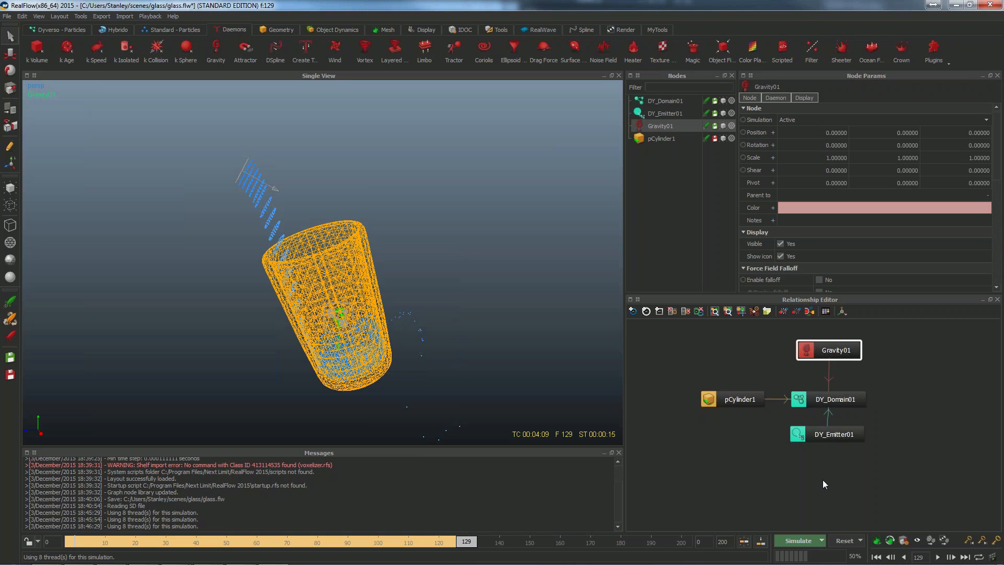
- In the Dyverso simulation options, set the Liquid - PBD solver's MIN and MAX substeps to 4
{"action": "left_click", "coordinate": [822, 540]}
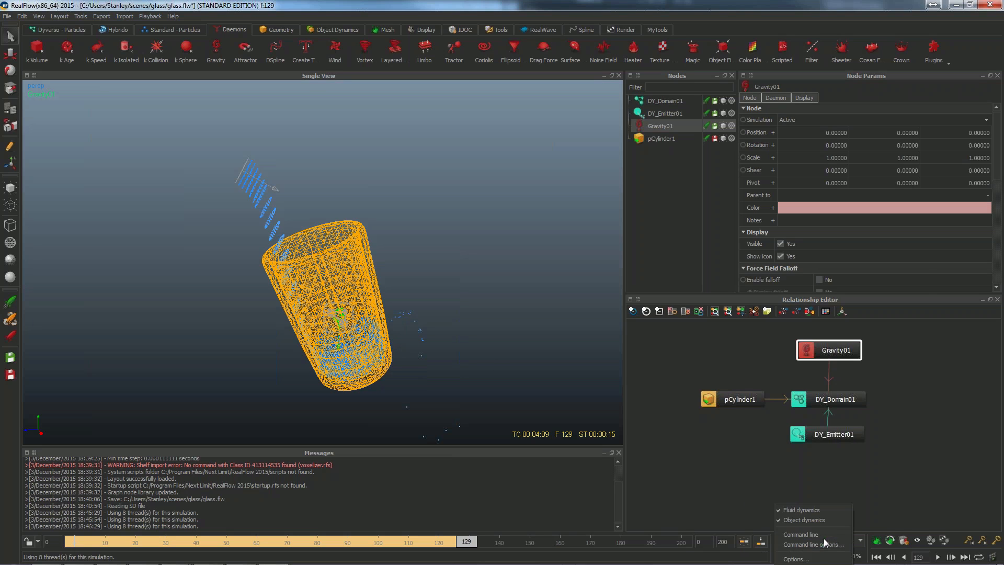
{"action": "left_click", "coordinate": [807, 512]}
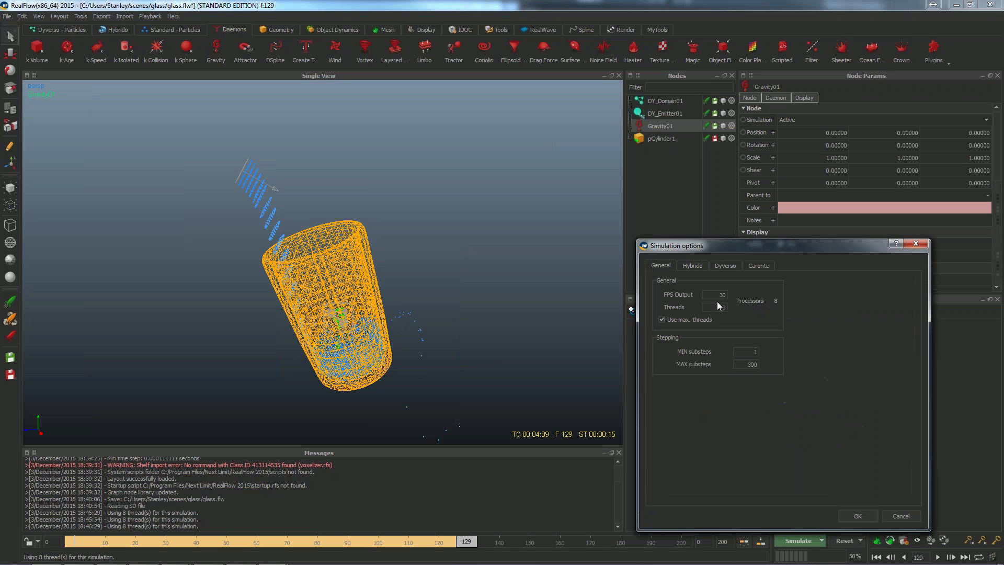
{"action": "left_click", "coordinate": [727, 267]}
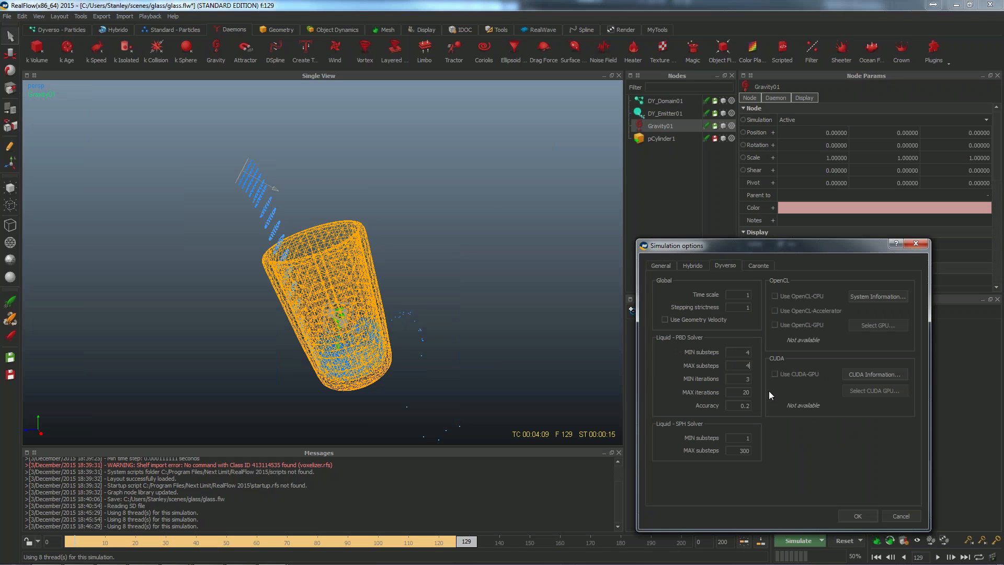
{"action": "left_click", "coordinate": [857, 516]}
- Reset the scene and rerun the simulation with the new solver substeps, stopping it at about frame 144
{"action": "left_click", "coordinate": [844, 540]}
{"action": "left_click", "coordinate": [488, 299]}
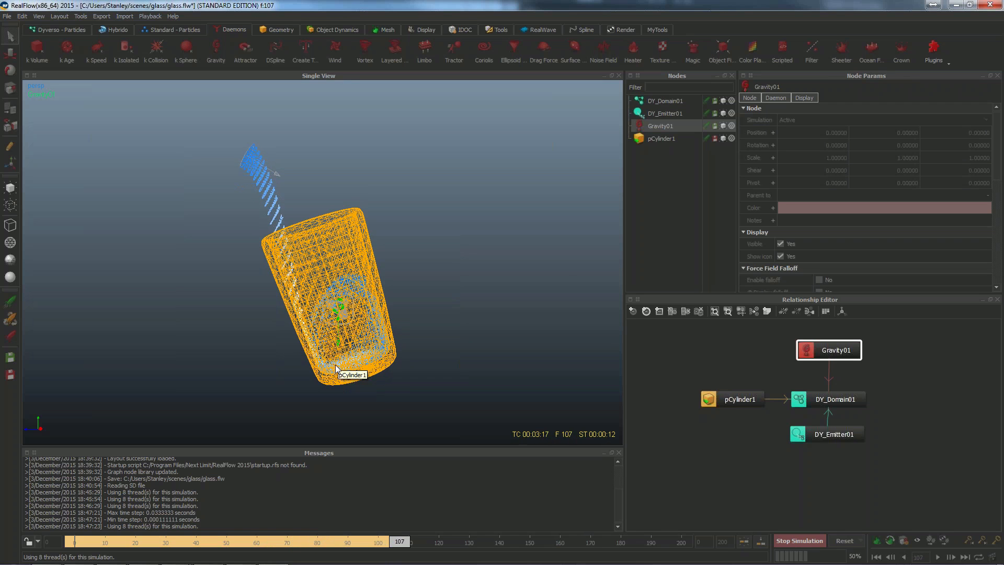
{"action": "left_click", "coordinate": [794, 541]}
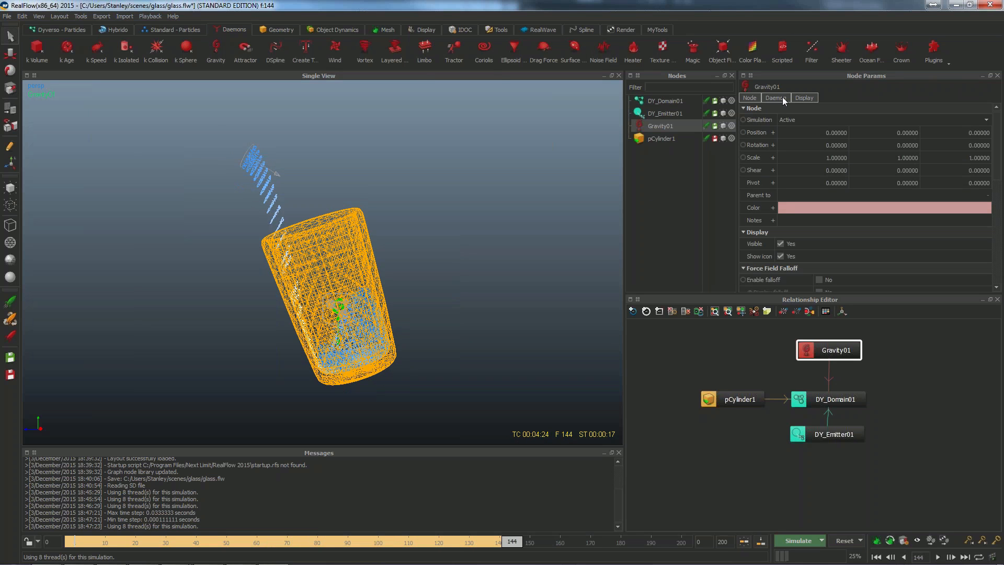
- Change the particle type of DY_Domain01 to Liquid - SPH
{"action": "left_click", "coordinate": [662, 103]}
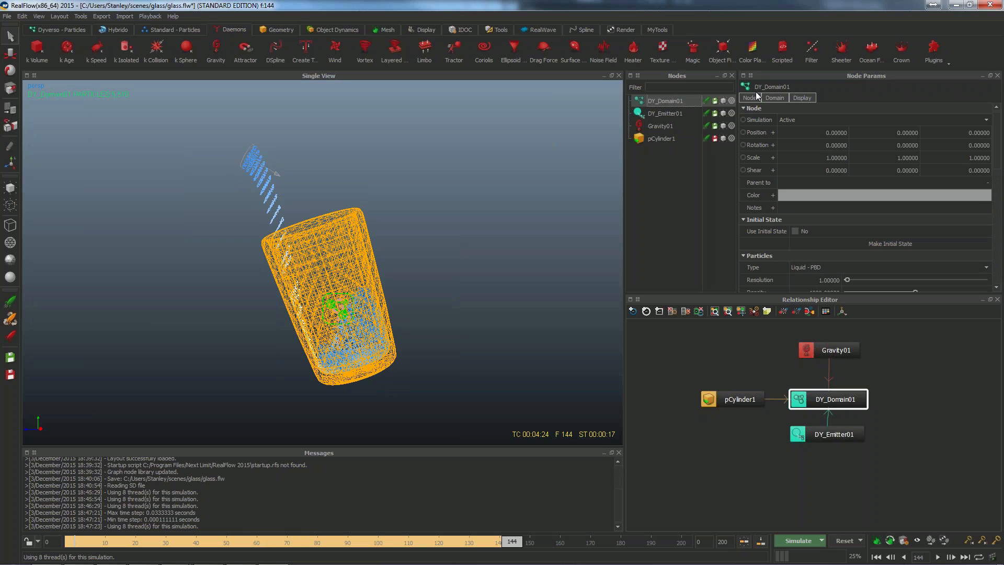
{"action": "left_click", "coordinate": [775, 99]}
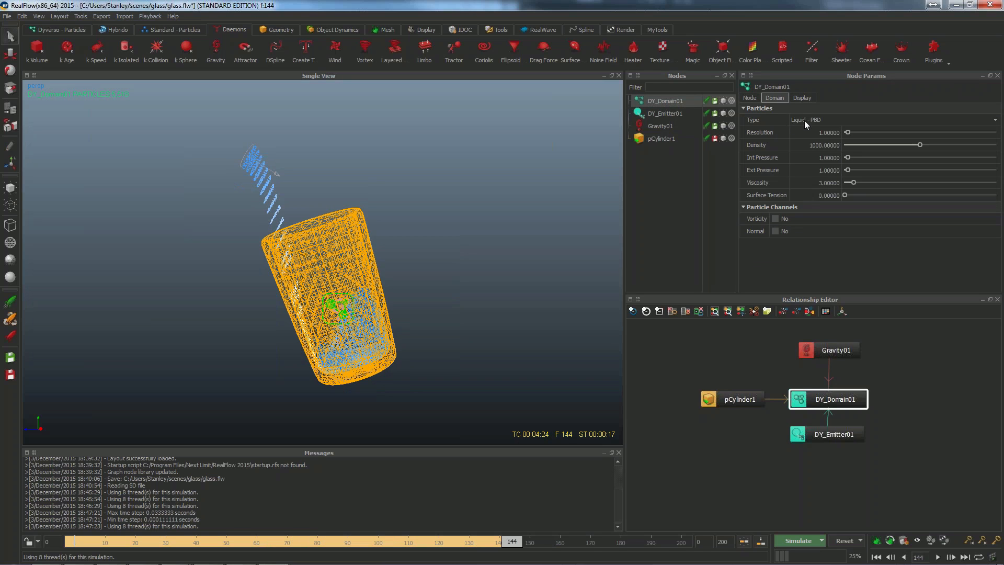
{"action": "left_click", "coordinate": [804, 120]}
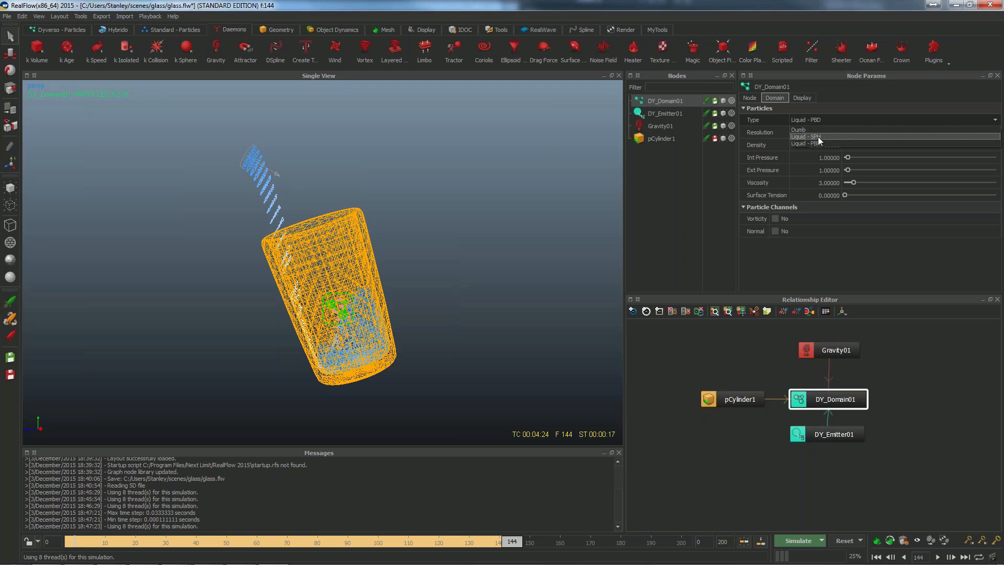
{"action": "left_click", "coordinate": [819, 137]}
- Reset and run the SPH simulation to about frame 175, switching the pCylinder1 display to a bounding box during the run
{"action": "left_click", "coordinate": [843, 540]}
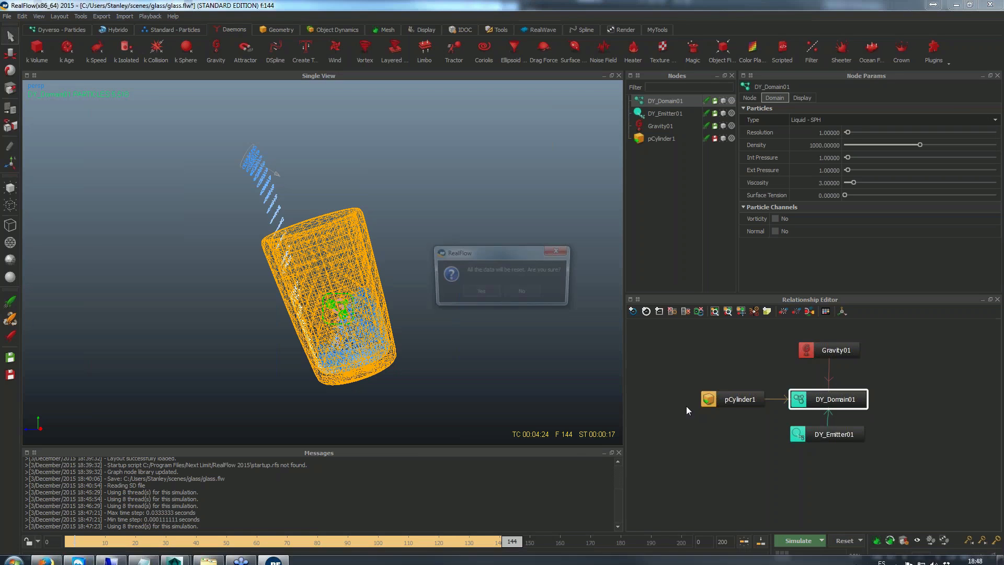
{"action": "key", "text": "Return"}
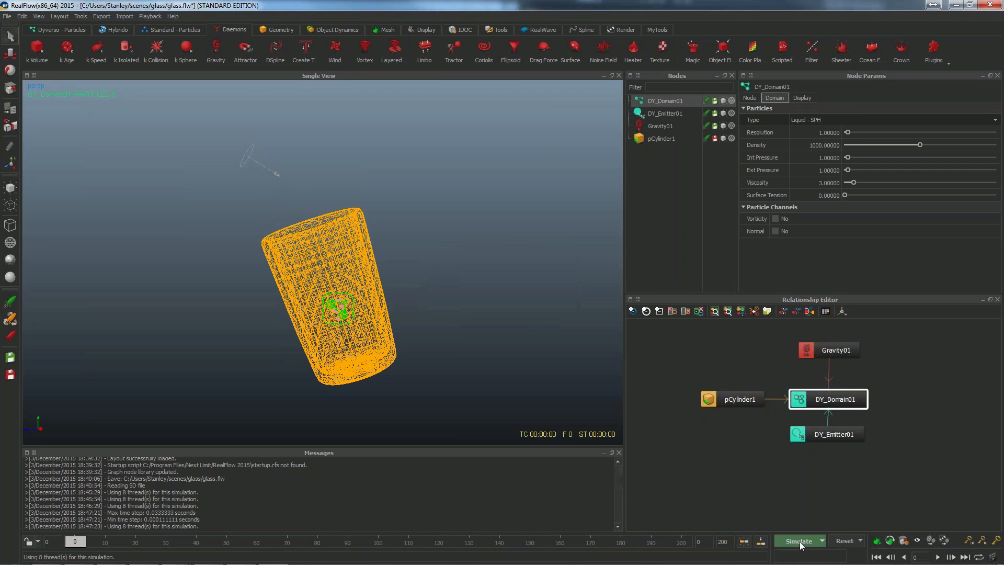
{"action": "left_click", "coordinate": [798, 541]}
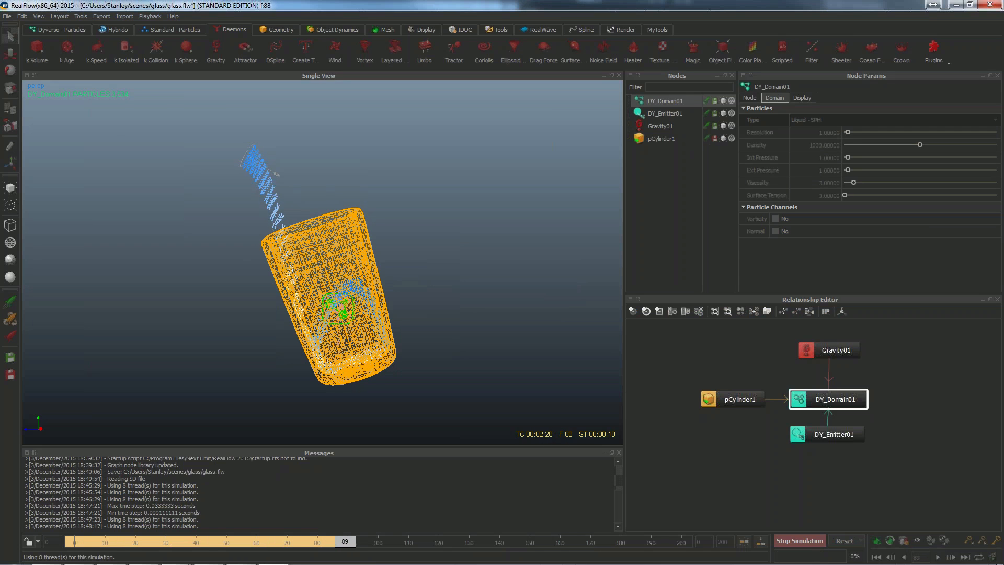
{"action": "left_click", "coordinate": [731, 138]}
{"action": "left_click", "coordinate": [731, 138]}
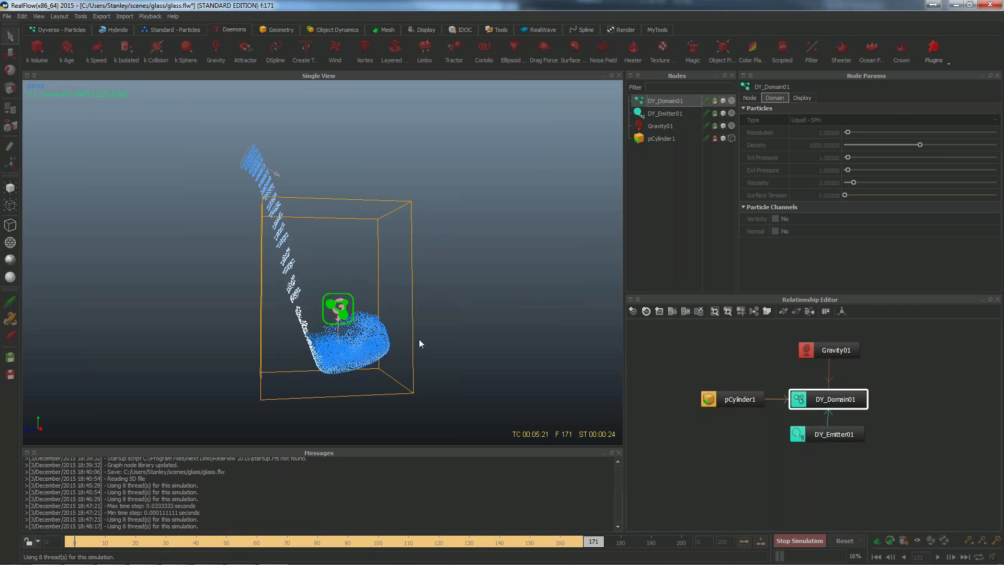
{"action": "left_click", "coordinate": [798, 541]}
- Inspect the particle stream and set both V random and H random of DY_Emitter01 to 1
{"action": "scroll", "coordinate": [262, 217], "scroll_direction": "up", "scroll_amount": 5}
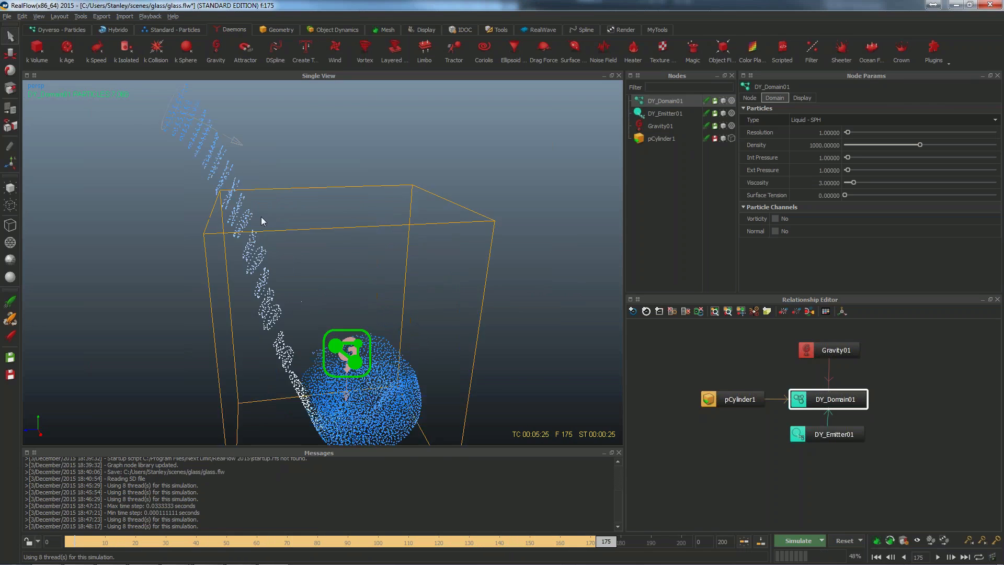
{"action": "scroll", "coordinate": [261, 217], "scroll_direction": "up", "scroll_amount": 1}
{"action": "middle_click_drag", "start_coordinate": [261, 217], "coordinate": [404, 277], "text": "alt"}
{"action": "left_click_drag", "start_coordinate": [404, 277], "coordinate": [355, 238], "text": "alt"}
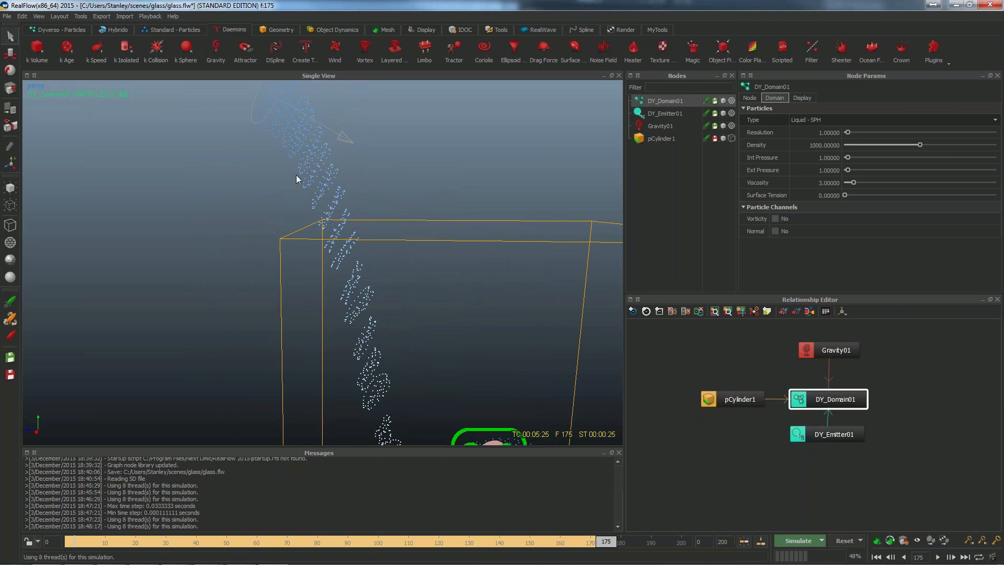
{"action": "left_click_drag", "start_coordinate": [341, 254], "coordinate": [346, 296], "text": "alt"}
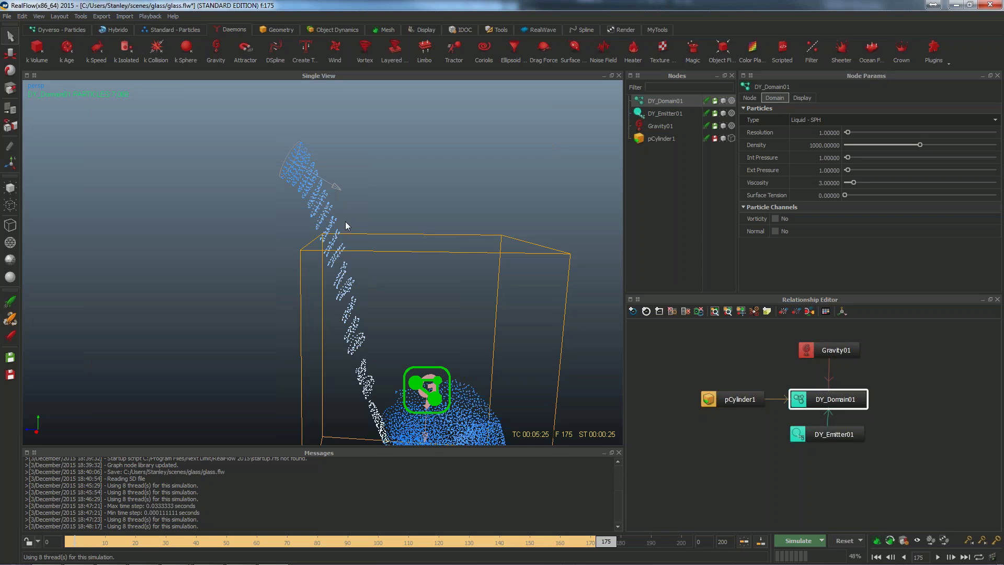
{"action": "left_click", "coordinate": [670, 114]}
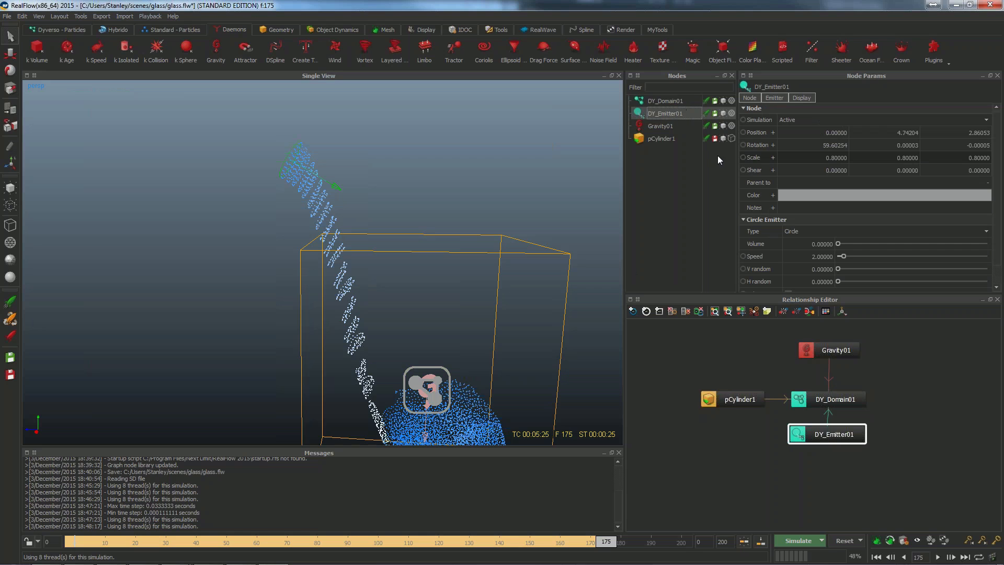
{"action": "left_click", "coordinate": [800, 268]}
{"action": "type", "text": "1"}
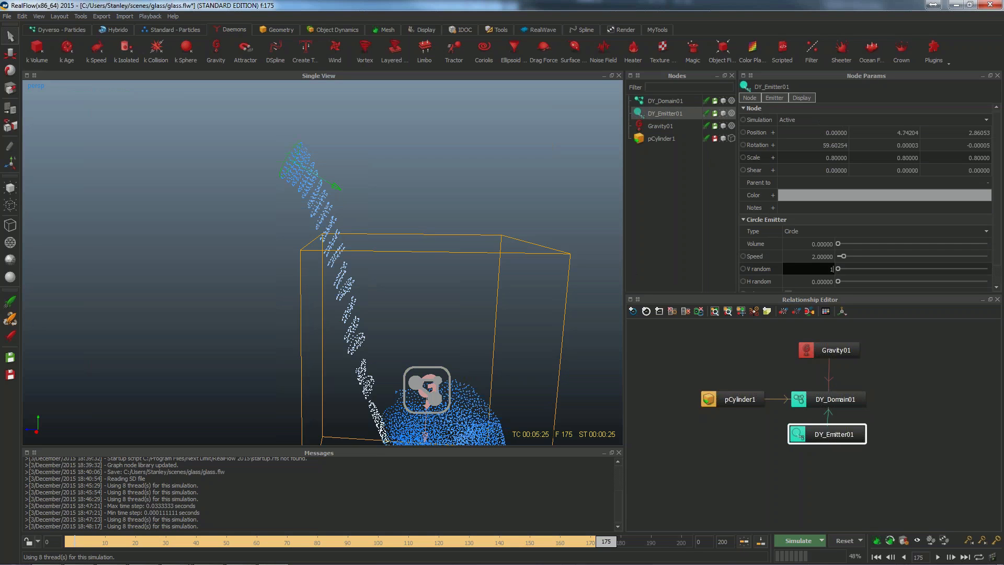
{"action": "key", "text": "Tab"}
{"action": "type", "text": "1"}
{"action": "key", "text": "Return"}
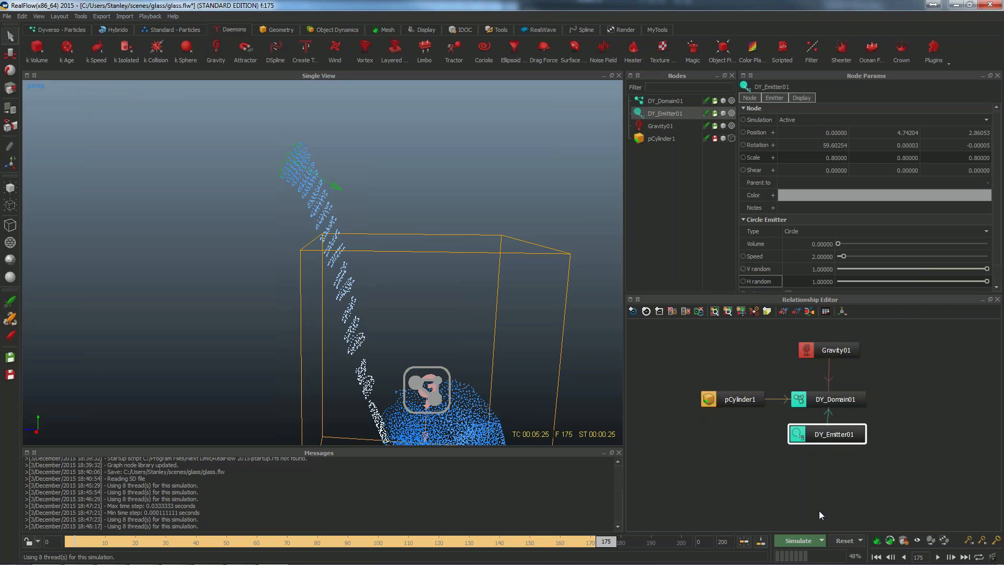
- Reset the scene and simulate the randomized emission, stopping it at about frame 166
{"action": "left_click", "coordinate": [837, 542]}
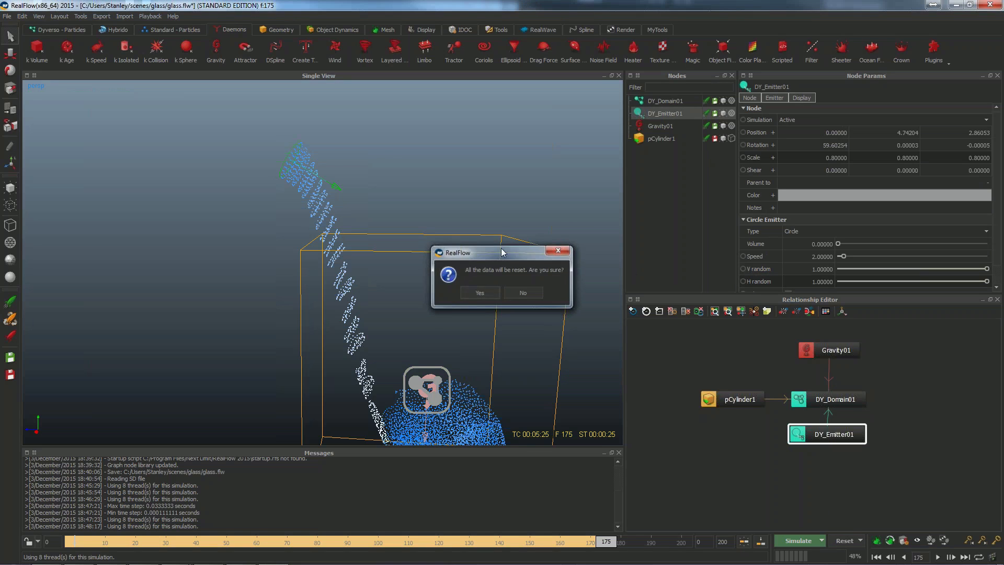
{"action": "left_click", "coordinate": [489, 296]}
{"action": "key", "text": "alt+a"}
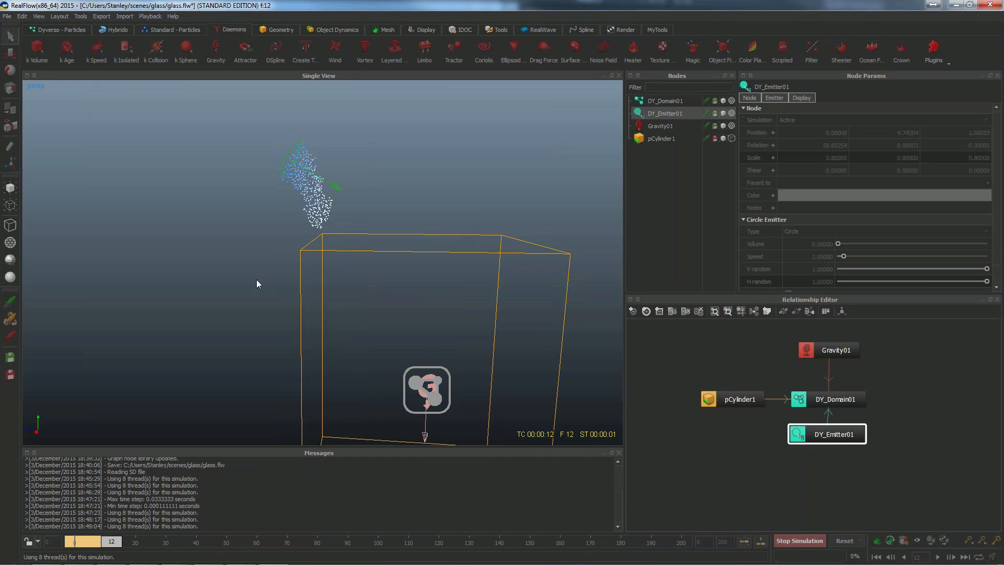
{"action": "scroll", "coordinate": [256, 280], "scroll_direction": "down", "scroll_amount": 3}
{"action": "middle_click_drag", "start_coordinate": [256, 279], "coordinate": [312, 198], "text": "alt"}
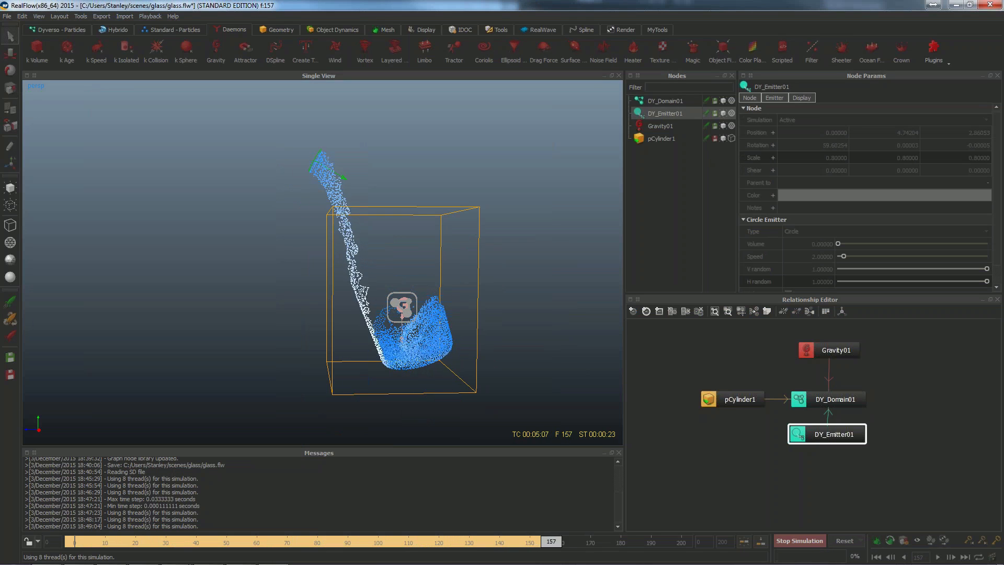
{"action": "left_click", "coordinate": [805, 540]}
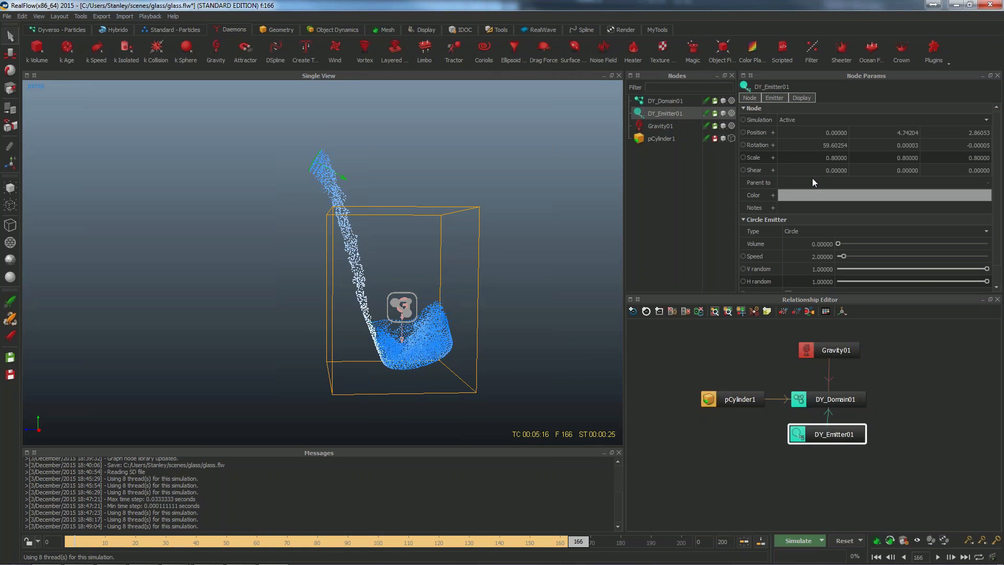
- Set the resolution of DY_Domain01 to 3
{"action": "left_click", "coordinate": [778, 99]}
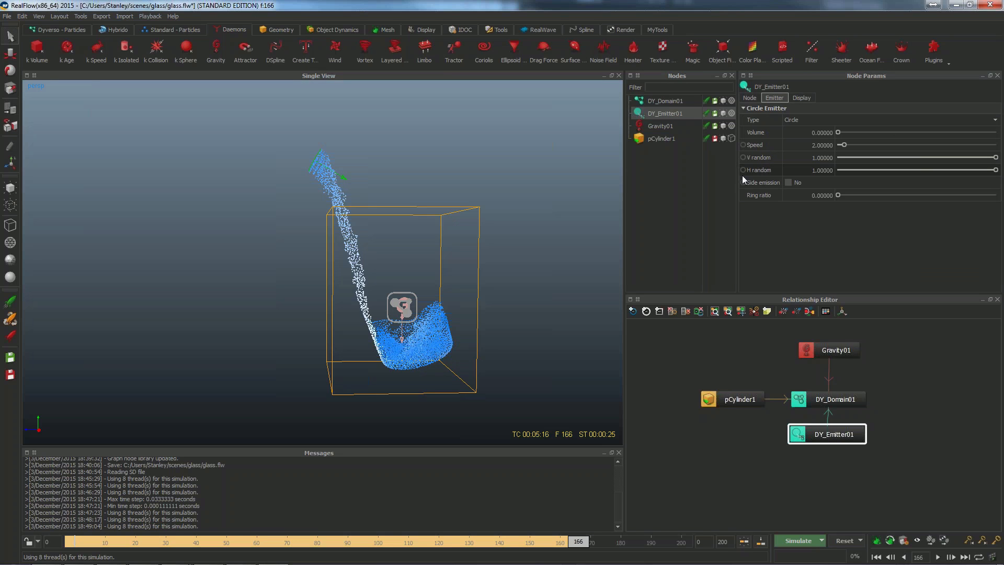
{"action": "left_click", "coordinate": [667, 101]}
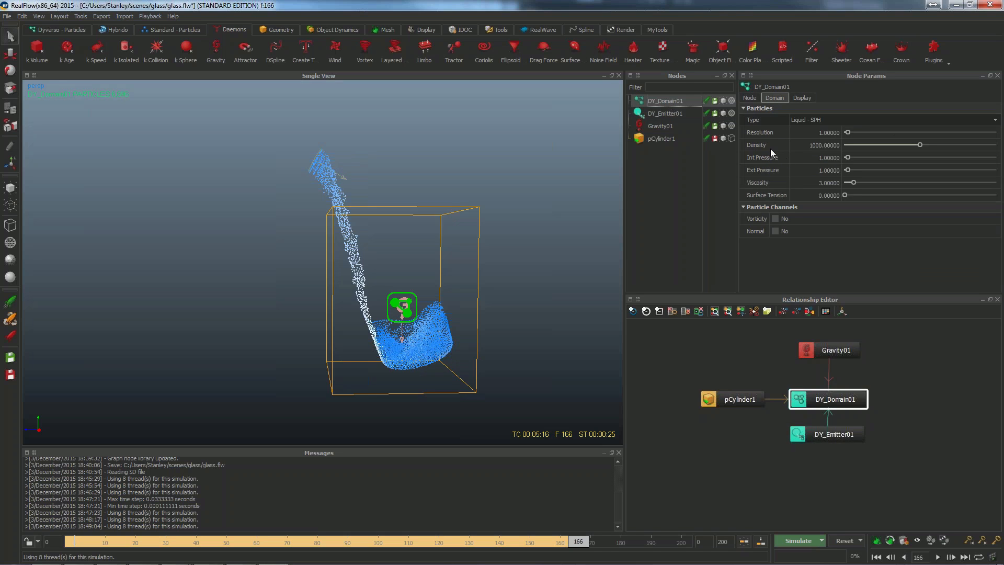
{"action": "left_click", "coordinate": [811, 133]}
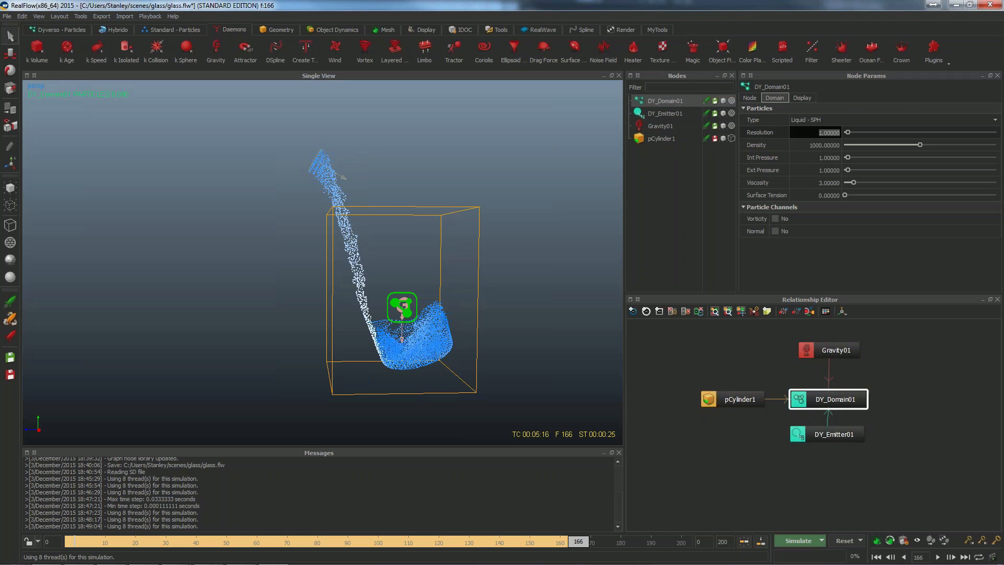
{"action": "key", "text": "Right"}
{"action": "key", "text": "Return"}
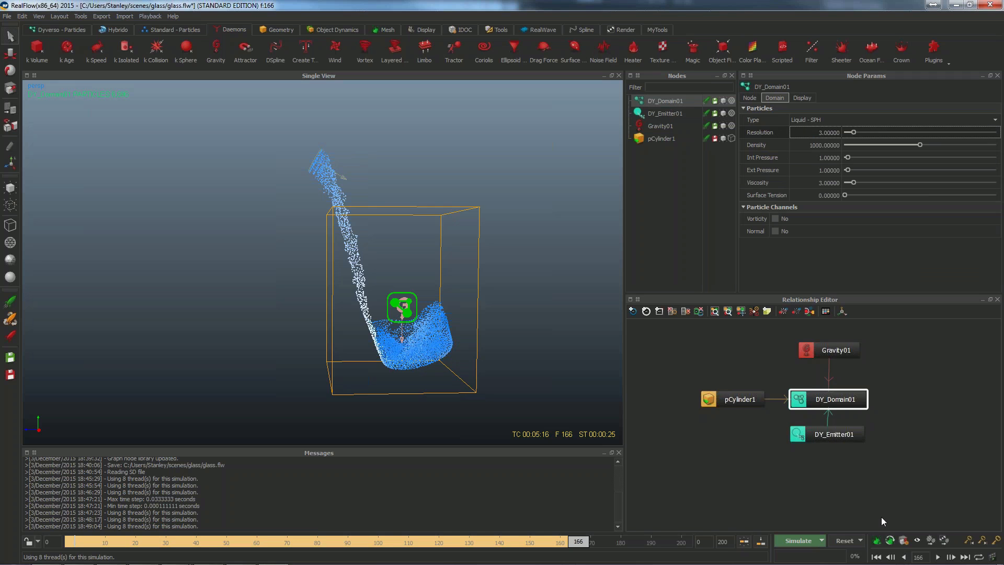
- Reset the scene and simulate the higher-resolution liquid, stopping it at about frame 131
{"action": "left_click", "coordinate": [843, 541]}
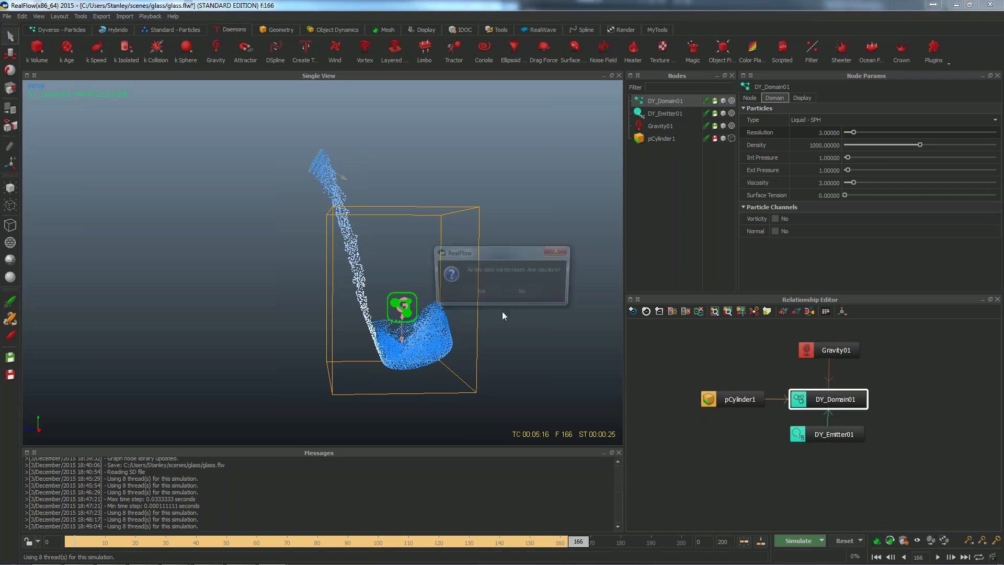
{"action": "left_click", "coordinate": [479, 293]}
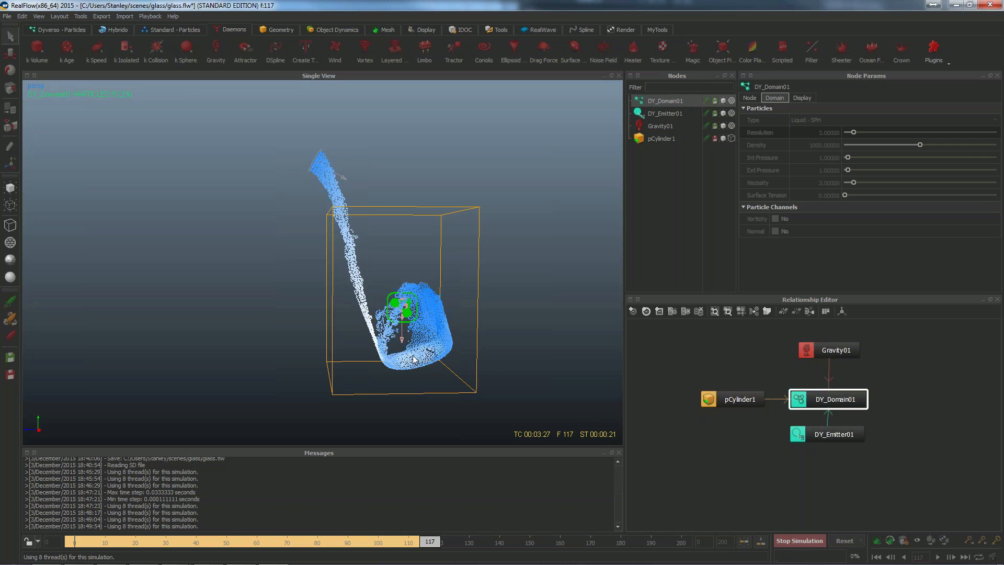
{"action": "left_click", "coordinate": [802, 542]}
- Display pCylinder1 as a wireframe and examine its Dyverso particle interaction settings, including DY Bounce
{"action": "left_click", "coordinate": [495, 199]}
{"action": "left_click_drag", "start_coordinate": [472, 227], "coordinate": [472, 227]}
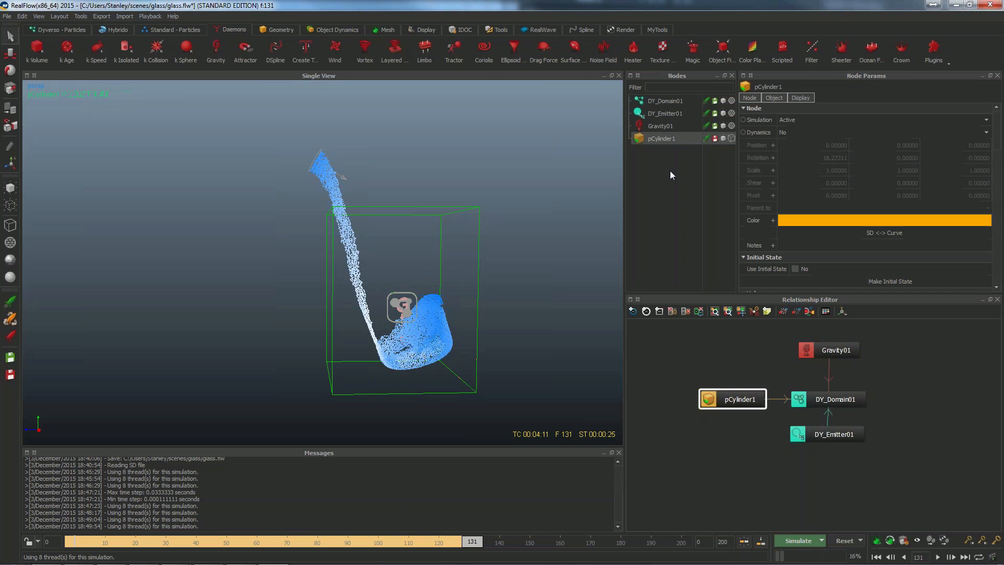
{"action": "left_click", "coordinate": [732, 138]}
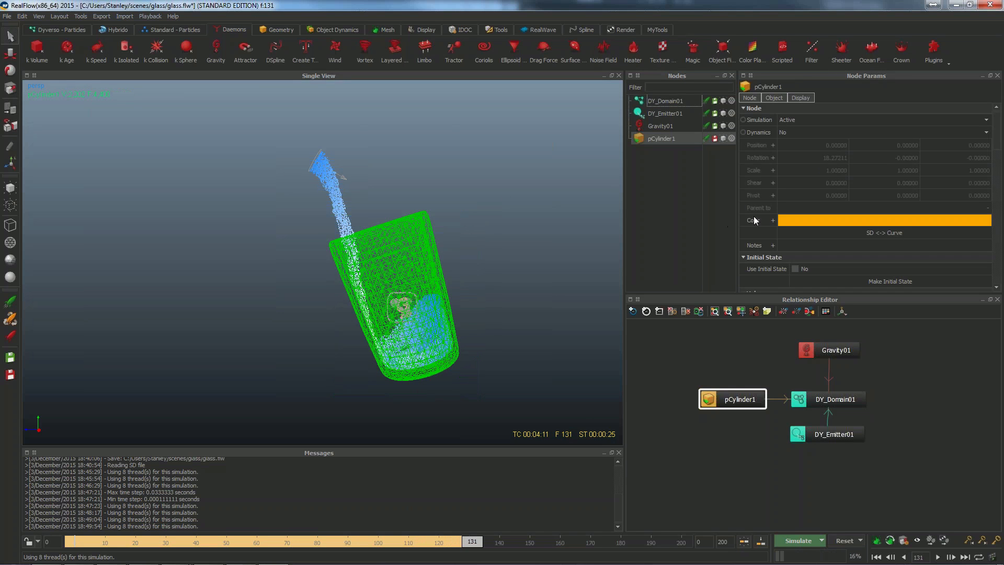
{"action": "left_click", "coordinate": [778, 97]}
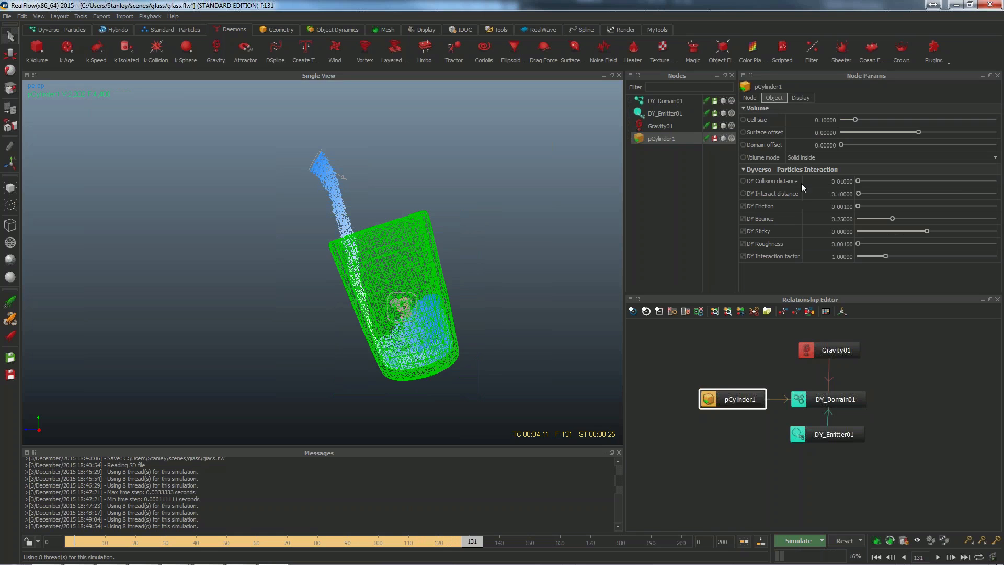
{"action": "double_click", "coordinate": [847, 221]}
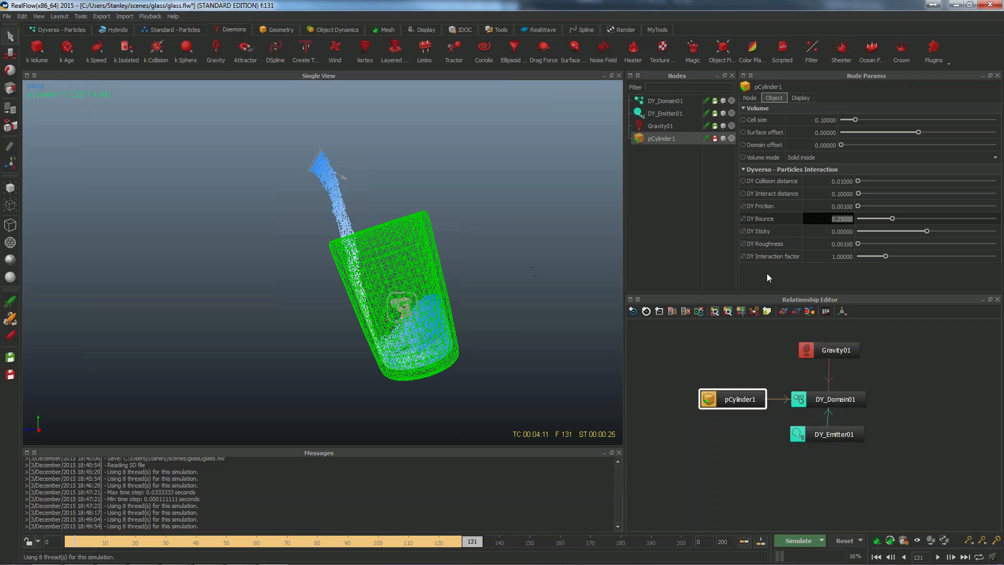
- Preview pCylinder1 as a shaded surface, and return its display to a bounding box
{"action": "left_click", "coordinate": [509, 237]}
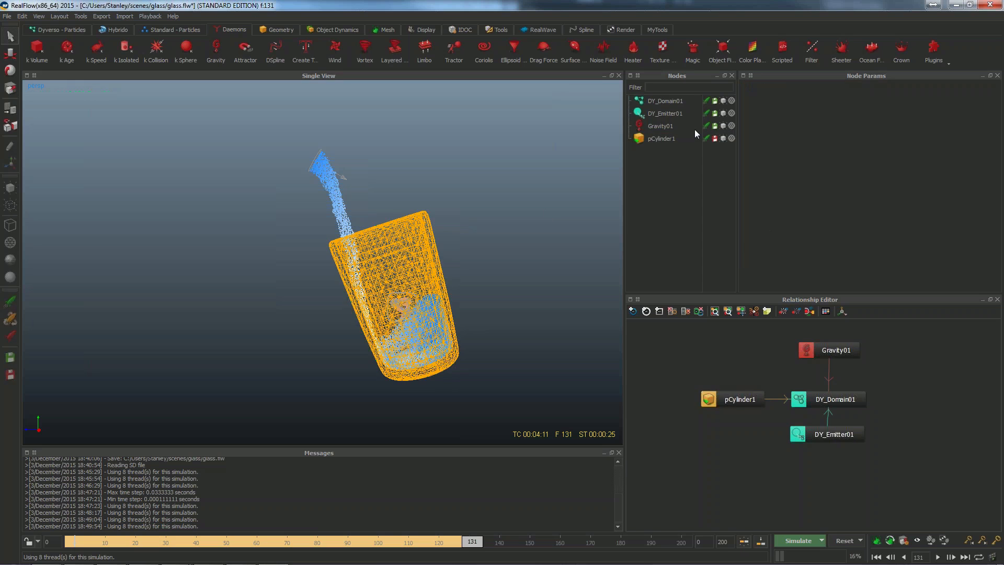
{"action": "left_click", "coordinate": [661, 139]}
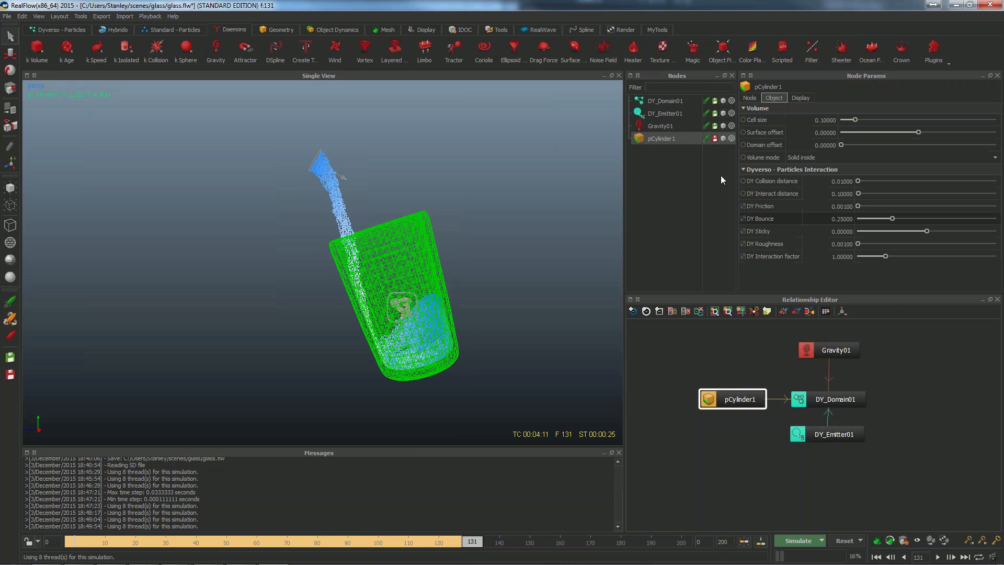
{"action": "left_click", "coordinate": [732, 139]}
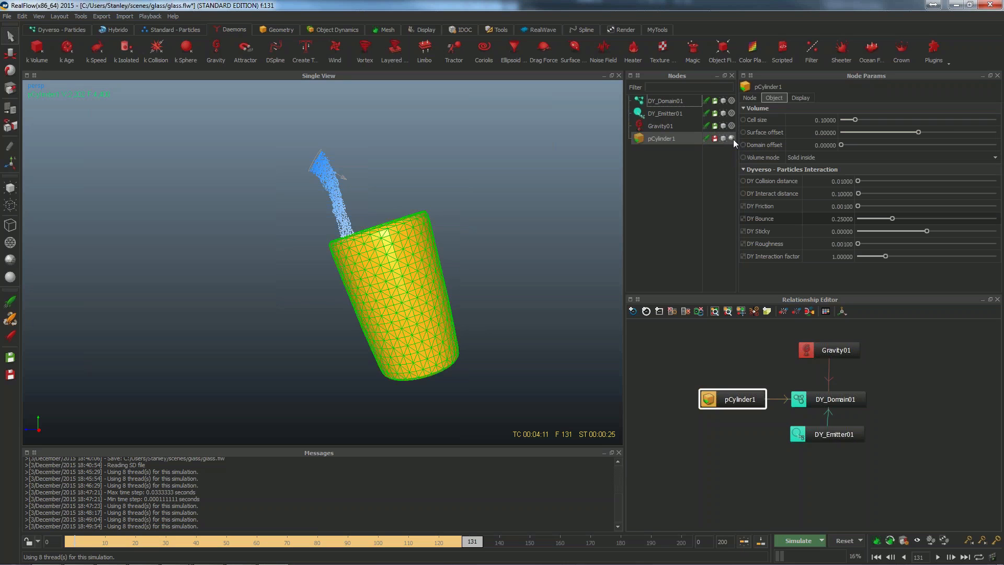
{"action": "left_click", "coordinate": [732, 138]}
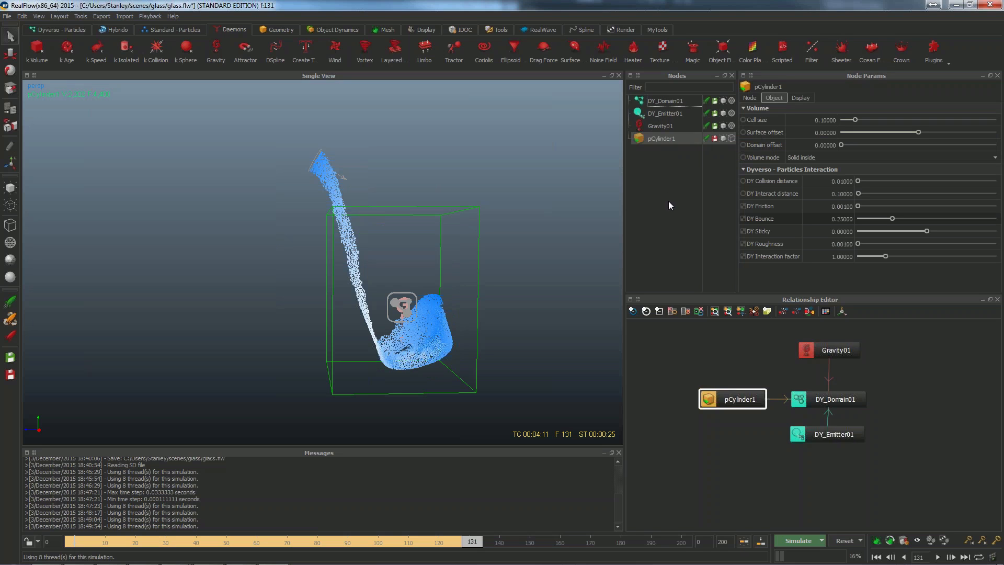
- Open the Speed curve of DY_Emitter01 in the Curve Editor and drive it with the expression sin(t)
{"action": "left_click", "coordinate": [679, 115]}
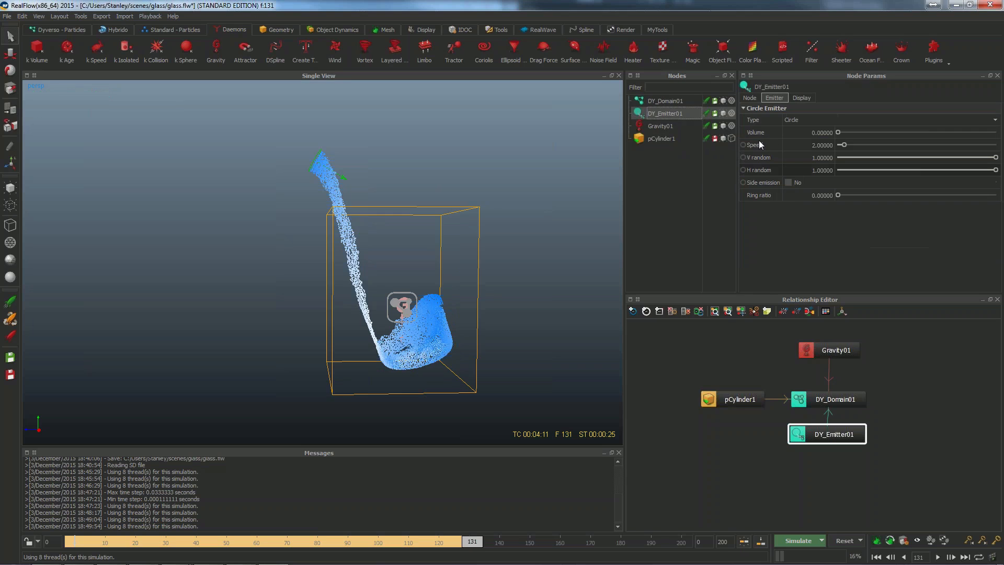
{"action": "double_click", "coordinate": [760, 145]}
{"action": "left_click_drag", "start_coordinate": [566, 164], "coordinate": [770, 267]}
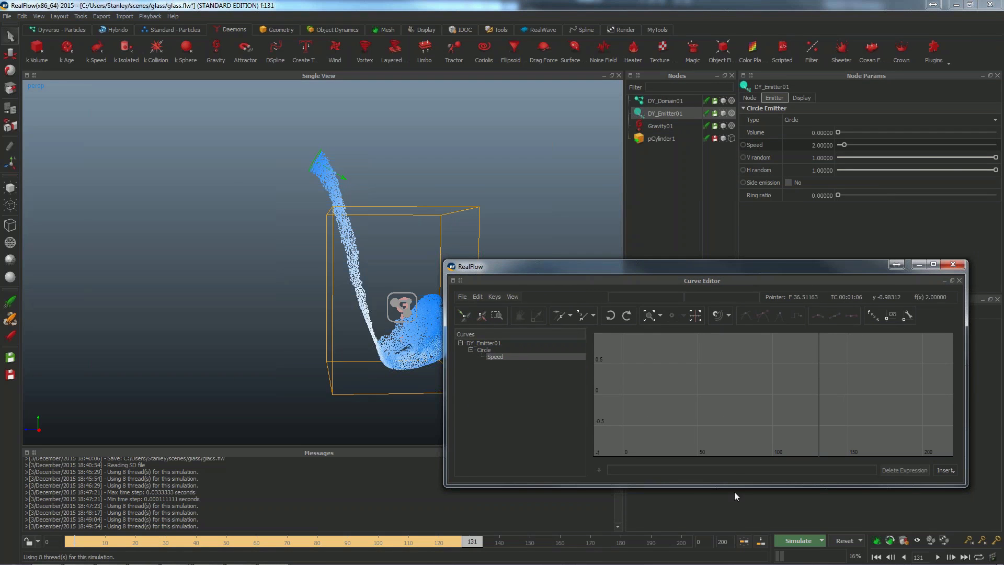
{"action": "left_click", "coordinate": [745, 473]}
{"action": "type", "text": "sin(t)"}
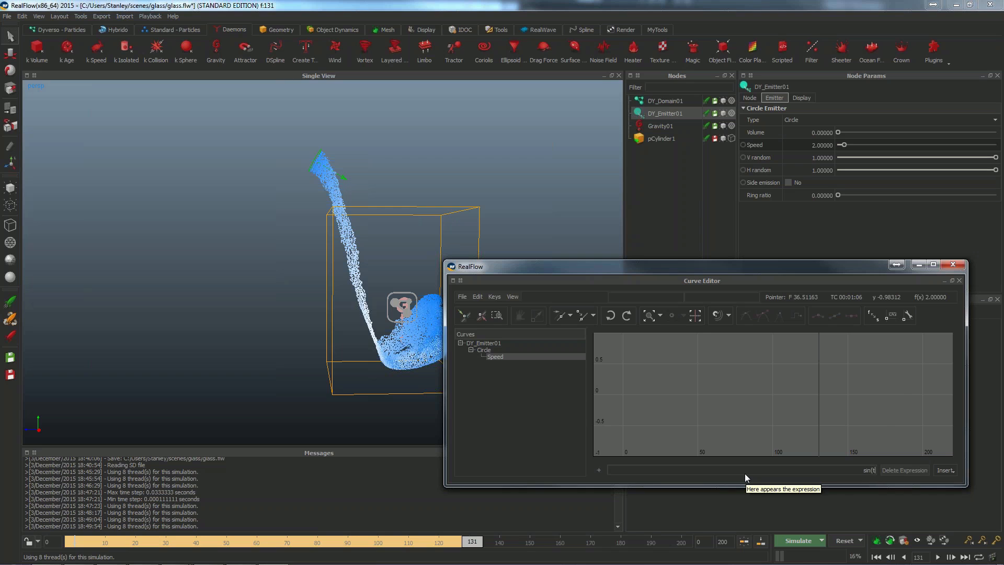
{"action": "key", "text": "Return"}
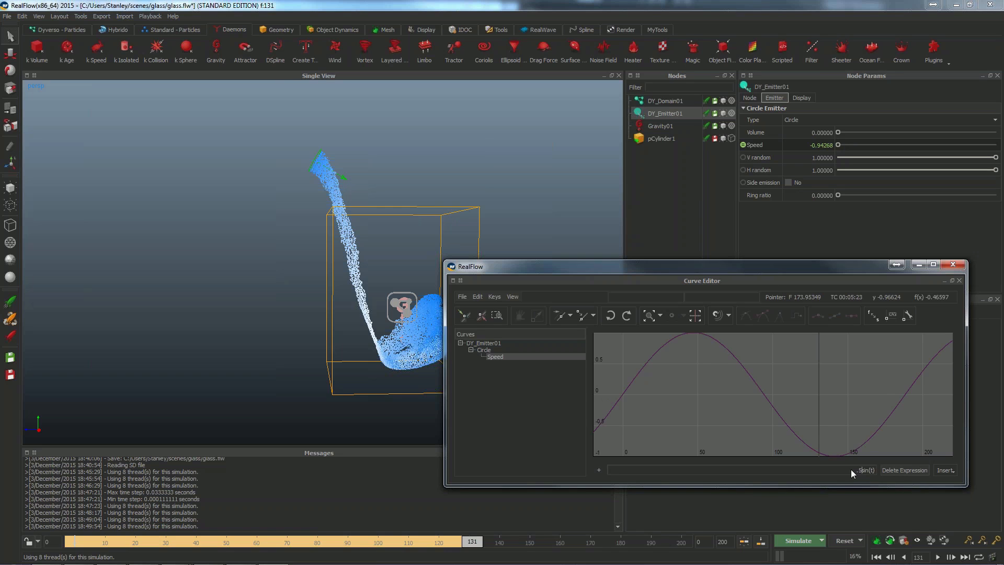
- Extend the Speed expression to .5*sin(10*t)+3 and frame its curve in the graph
{"action": "type", "text": "*sin(10*"}
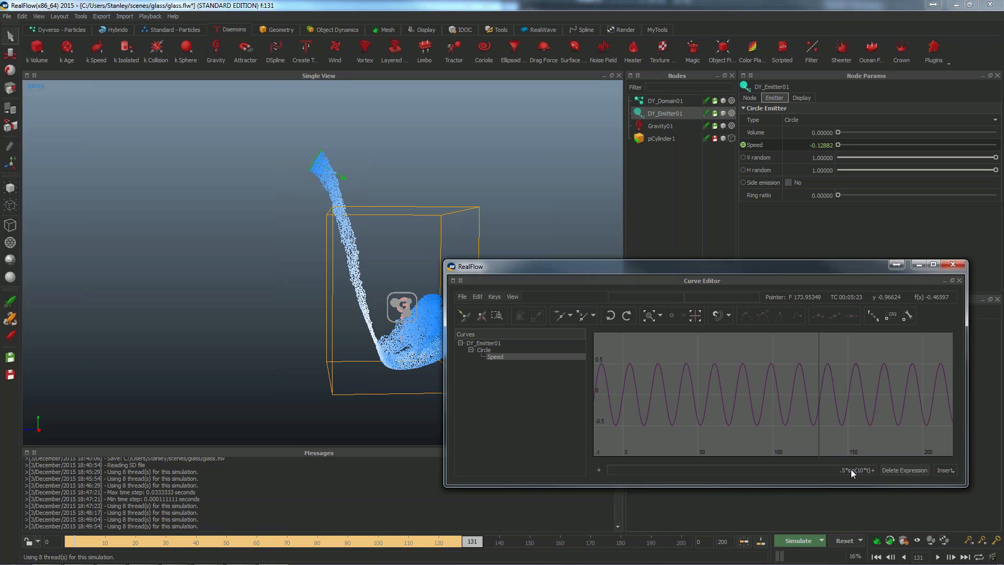
{"action": "type", "text": "+3"}
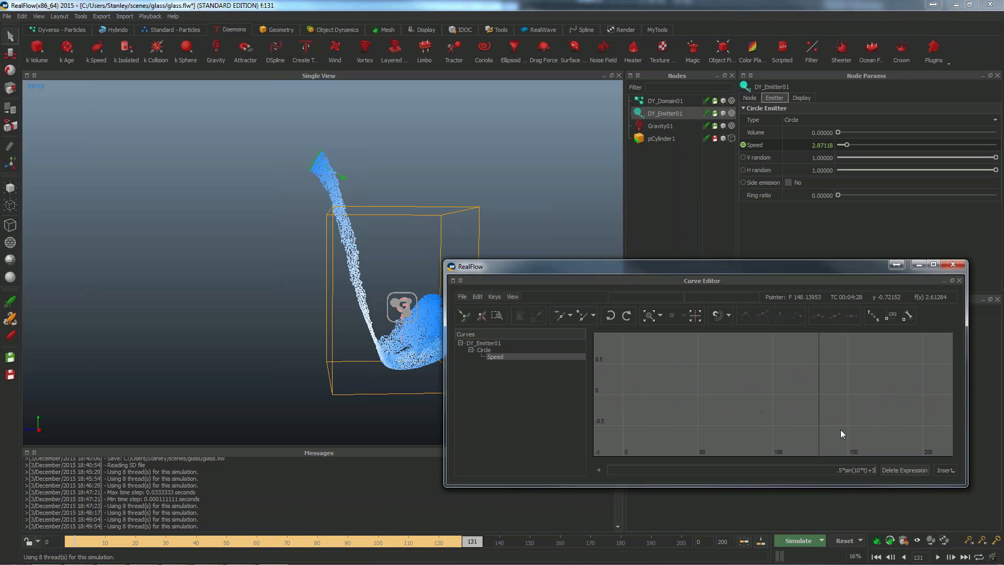
{"action": "right_click_drag", "start_coordinate": [816, 361], "coordinate": [745, 391], "text": "alt"}
{"action": "middle_click_drag", "start_coordinate": [699, 411], "coordinate": [654, 398], "text": "alt"}
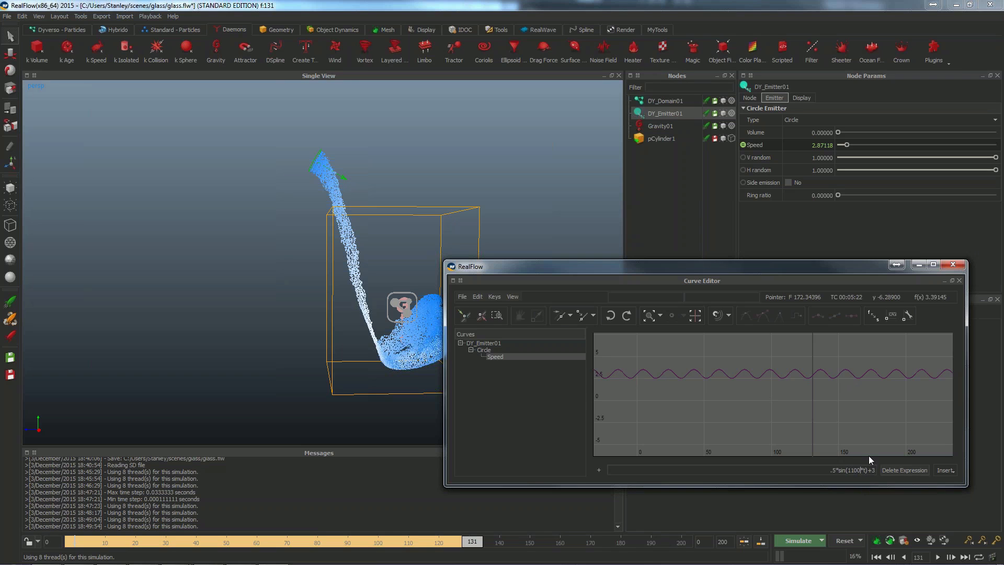
- Try 1100 and 20 as the time multiplier inside the sine of the Speed expression
{"action": "key", "text": "Return"}
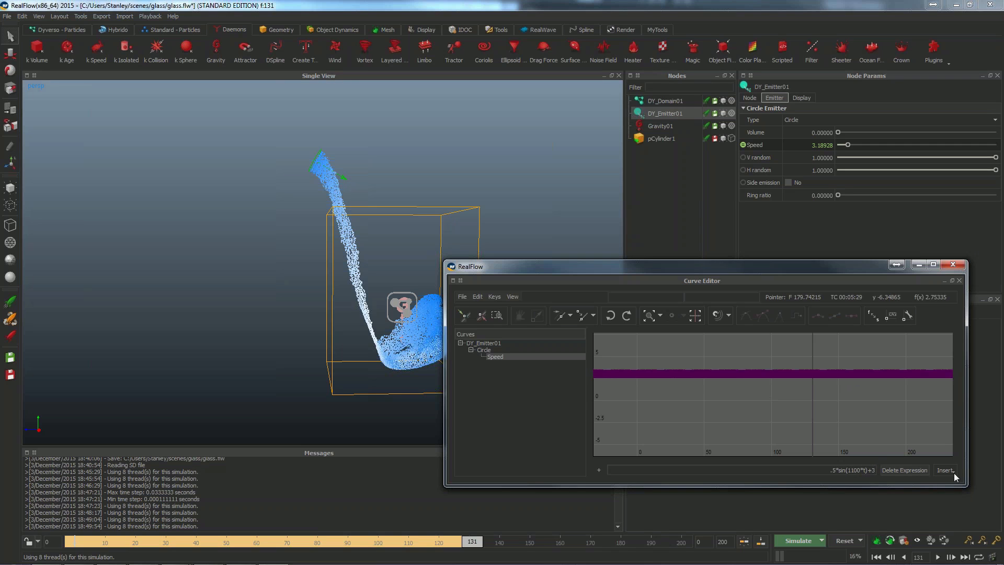
{"action": "left_click", "coordinate": [851, 469]}
{"action": "key", "text": "BackSpace"}
{"action": "key", "text": "BackSpace"}
{"action": "type", "text": "2"}
{"action": "key", "text": "Return"}
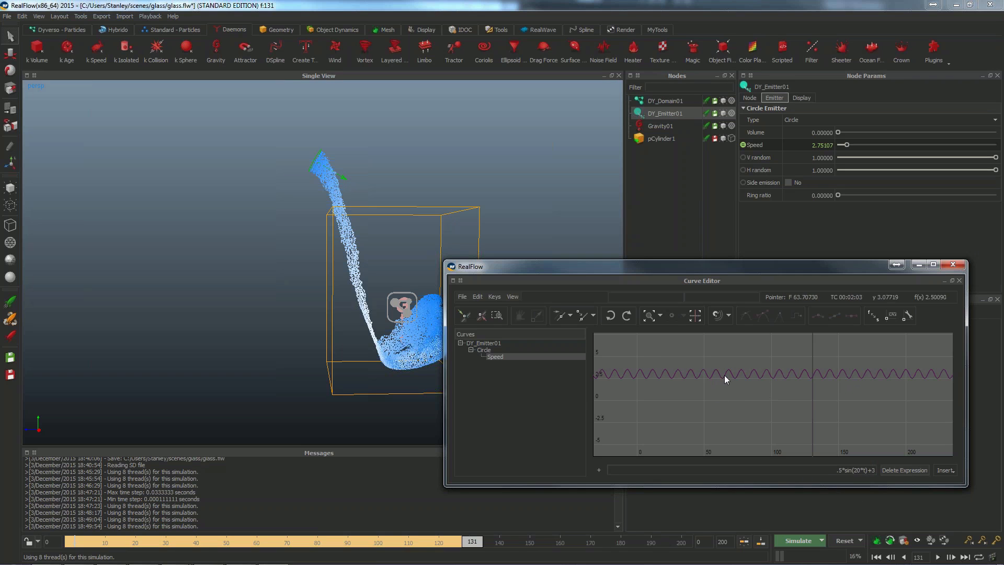
- Restore the time multiplier to 10, and try an amplitude of 2 before returning it to .5
{"action": "right_click_drag", "start_coordinate": [761, 377], "coordinate": [789, 381], "text": "alt"}
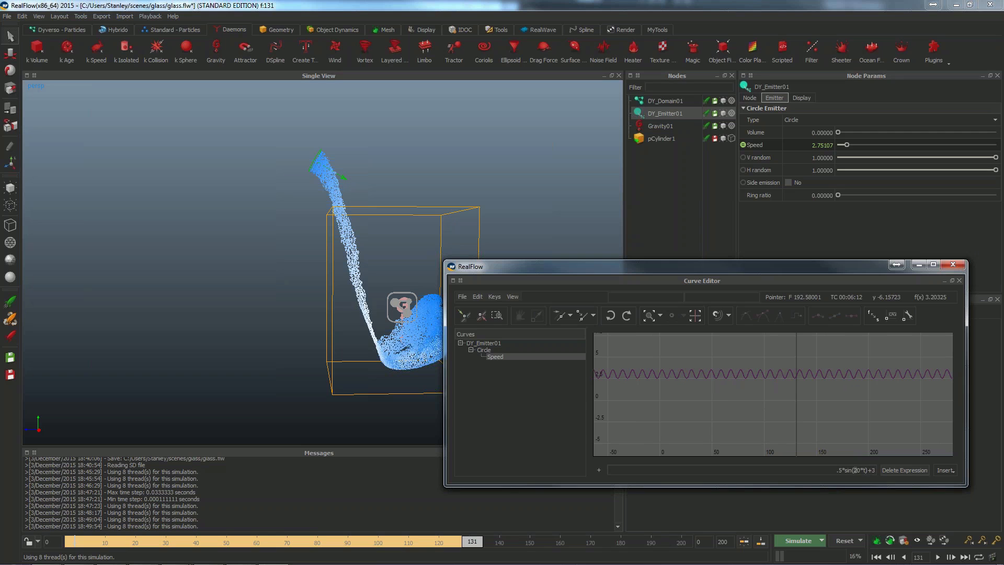
{"action": "type", "text": "1"}
{"action": "key", "text": "Return"}
{"action": "type", "text": "2"}
{"action": "key", "text": "Return"}
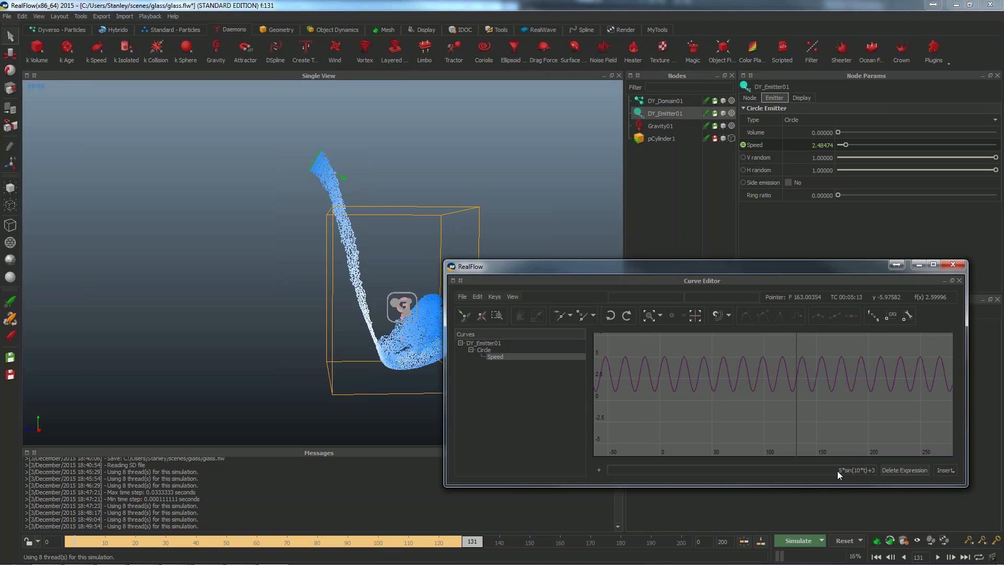
{"action": "key", "text": "Return"}
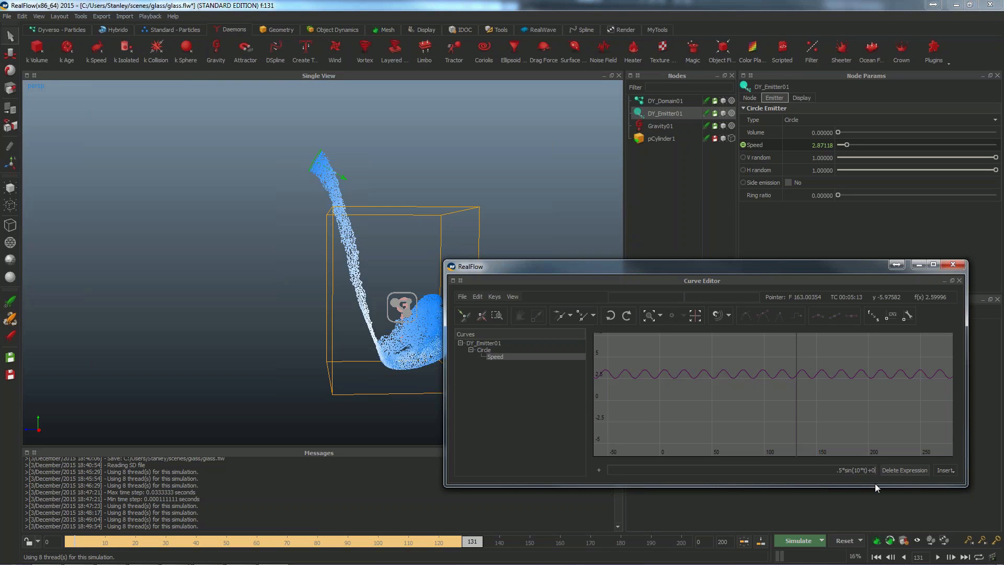
- Try an offset of 0 in the Speed expression, and restore the offset to 3
{"action": "key", "text": "Return"}
{"action": "mouse_move", "coordinate": [613, 397]}
{"action": "right_mouse_down", "text": "alt"}
{"action": "mouse_move", "coordinate": [636, 461]}
{"action": "mouse_move", "coordinate": [642, 424]}
{"action": "mouse_move", "coordinate": [617, 394]}
{"action": "right_mouse_up", "text": "alt"}
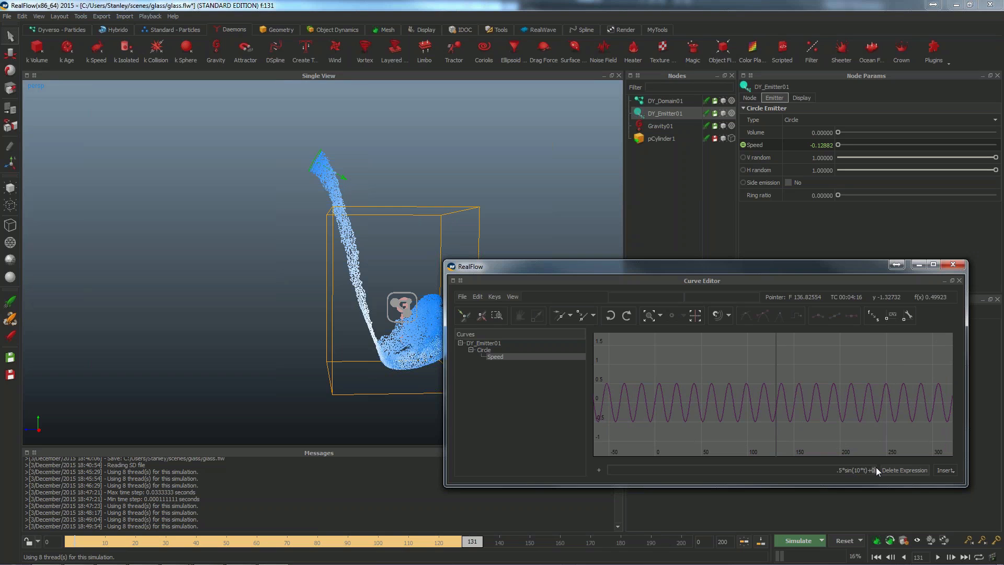
{"action": "type", "text": "3"}
{"action": "key", "text": "Return"}
{"action": "right_click_drag", "start_coordinate": [793, 402], "coordinate": [805, 319], "text": "alt"}
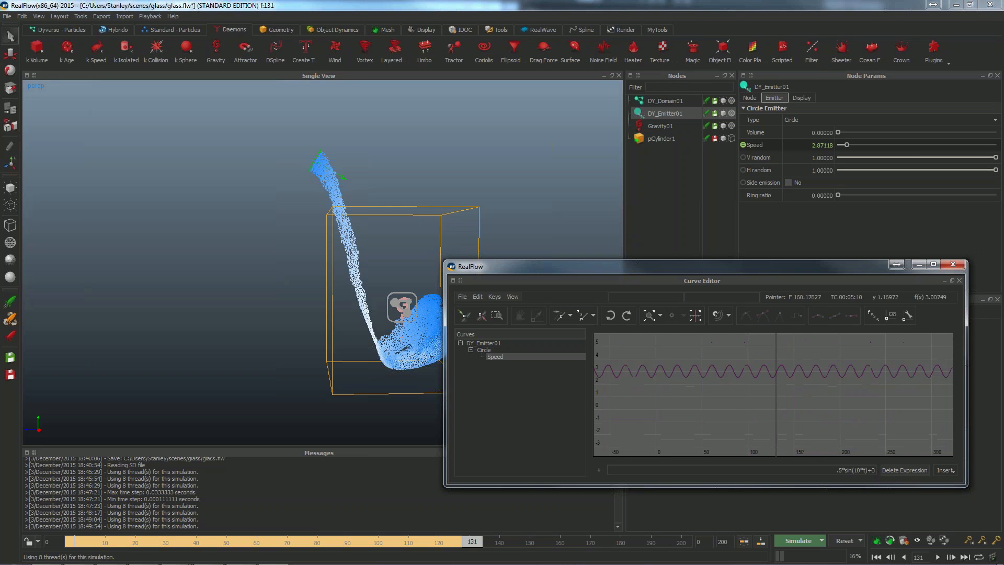
{"action": "middle_click_drag", "start_coordinate": [805, 319], "coordinate": [807, 353], "text": "alt"}
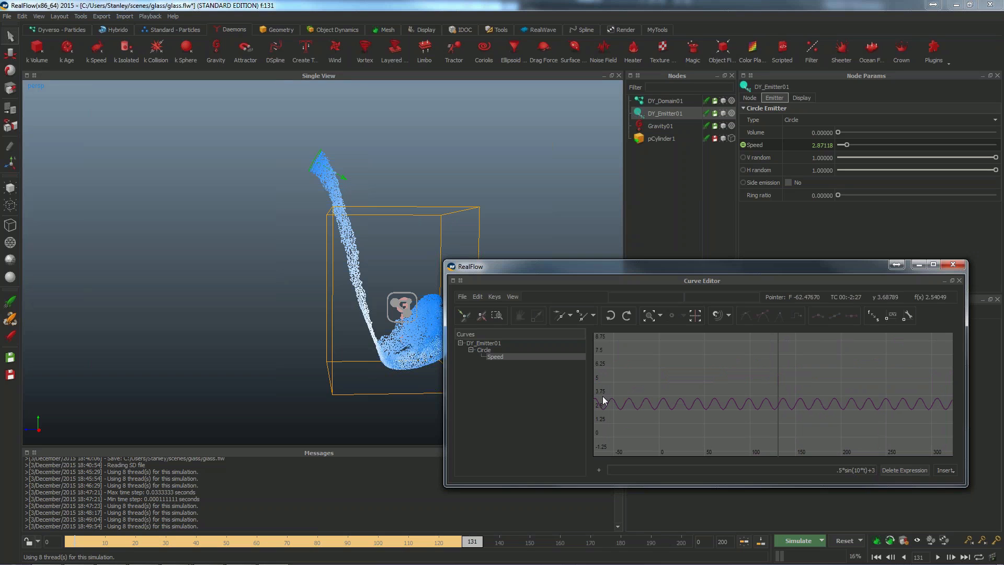
- Close the Curve Editor, reset the scene and simulate the sine-driven emission, stopping it at about frame 104
{"action": "left_click", "coordinate": [952, 264]}
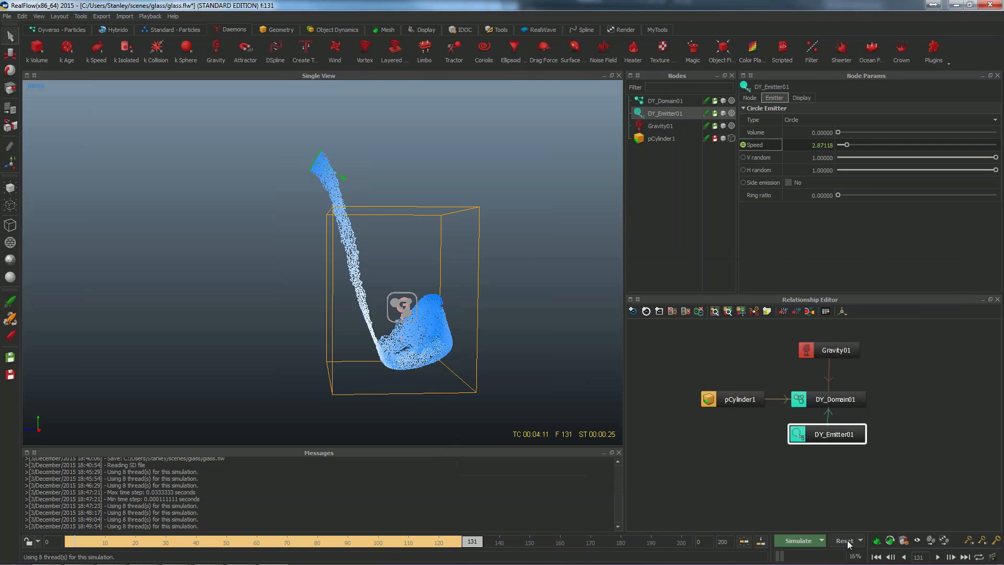
{"action": "left_click", "coordinate": [844, 540]}
{"action": "left_click", "coordinate": [483, 296]}
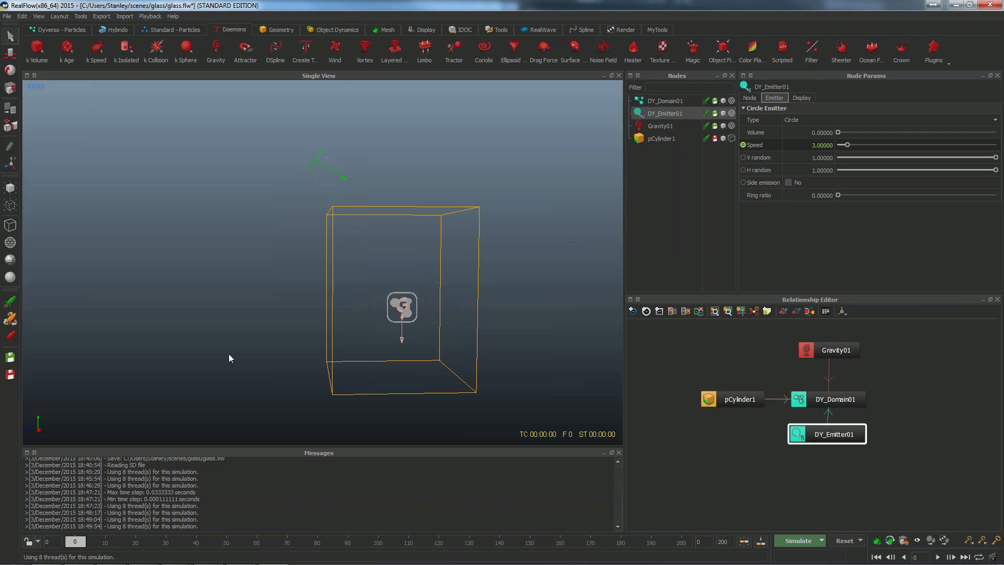
{"action": "key", "text": "ctrl+a"}
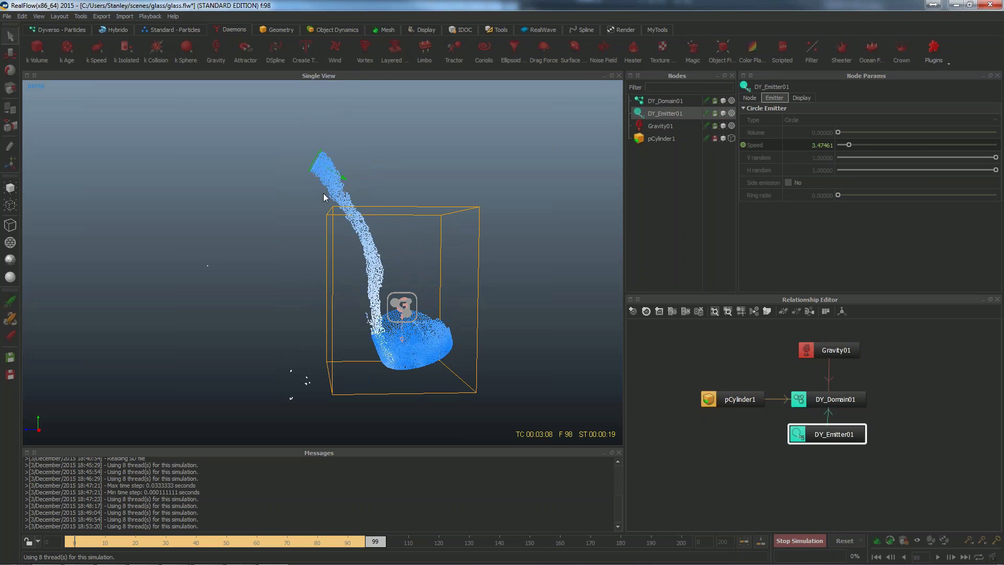
{"action": "left_click", "coordinate": [798, 540]}
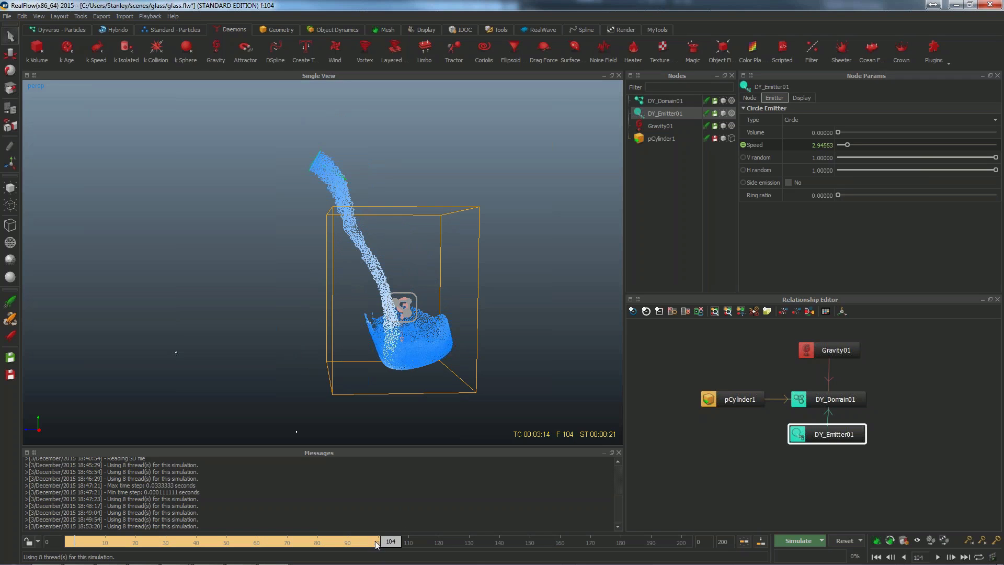
- Scrub the cached simulation back to the early frames and forward to about frame 99 to examine the stray particles outside the glass
{"action": "left_click_drag", "start_coordinate": [380, 545], "coordinate": [196, 534]}
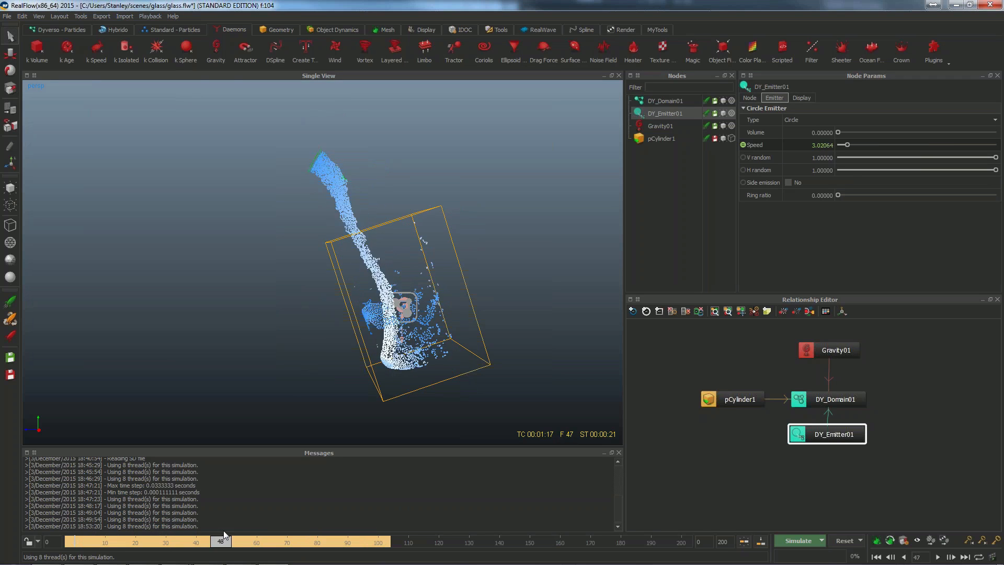
{"action": "left_click_drag", "start_coordinate": [287, 532], "coordinate": [381, 544]}
{"action": "scroll", "coordinate": [406, 374], "scroll_direction": "down", "scroll_amount": 2}
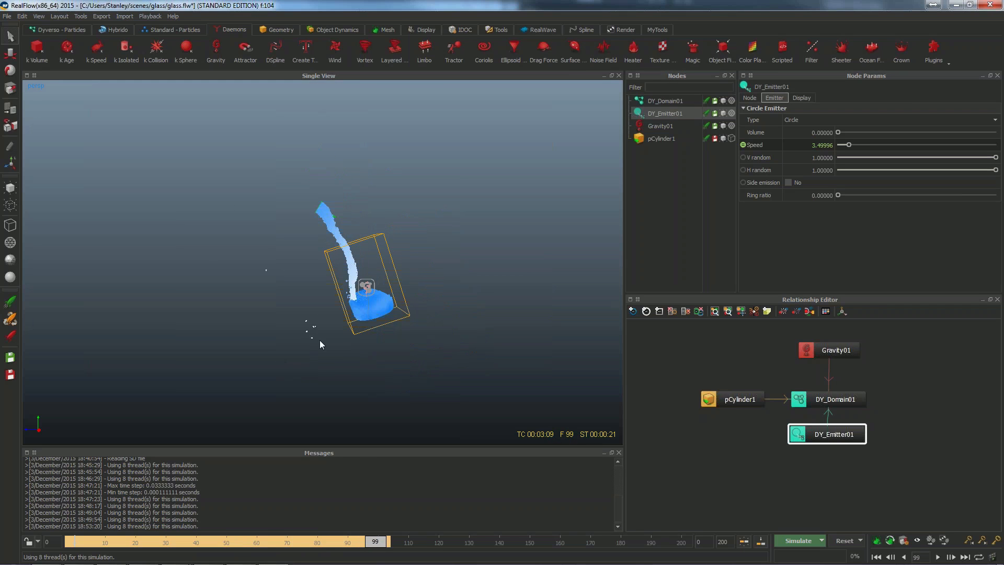
- Inspect the stray particles at frame 102 and reset the scene to its initial state
{"action": "left_click", "coordinate": [386, 543]}
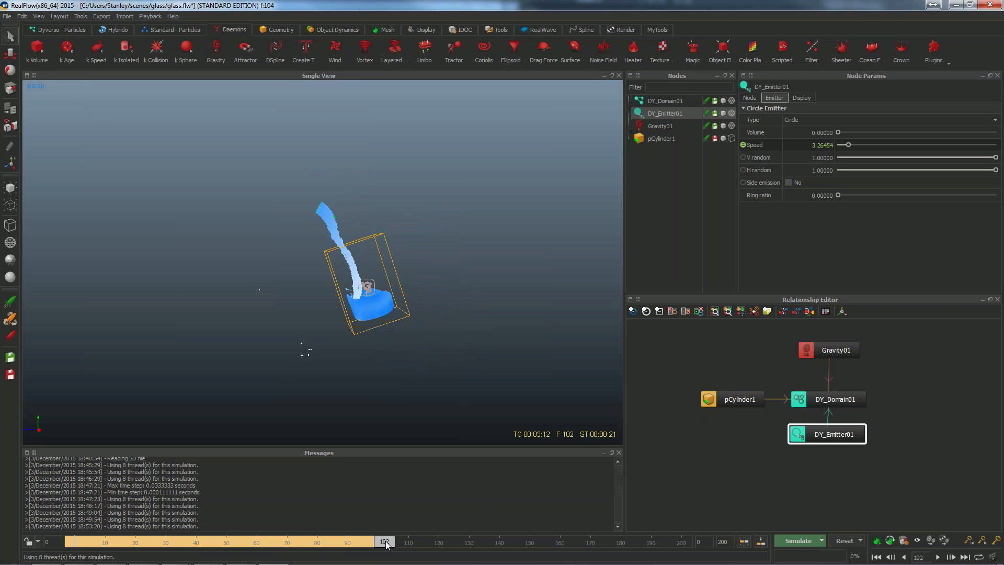
{"action": "scroll", "coordinate": [367, 386], "scroll_direction": "up", "scroll_amount": 2}
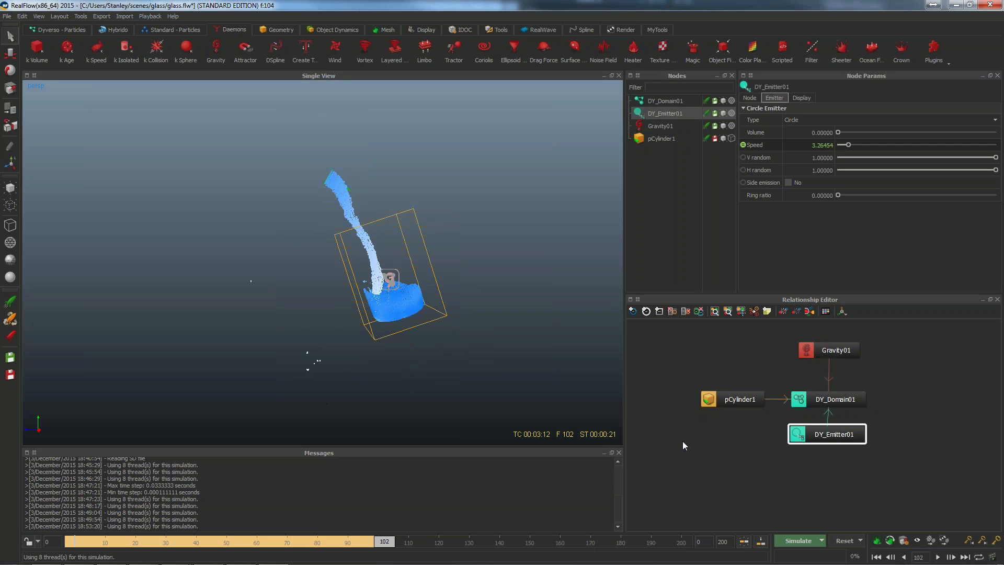
{"action": "left_click", "coordinate": [662, 125]}
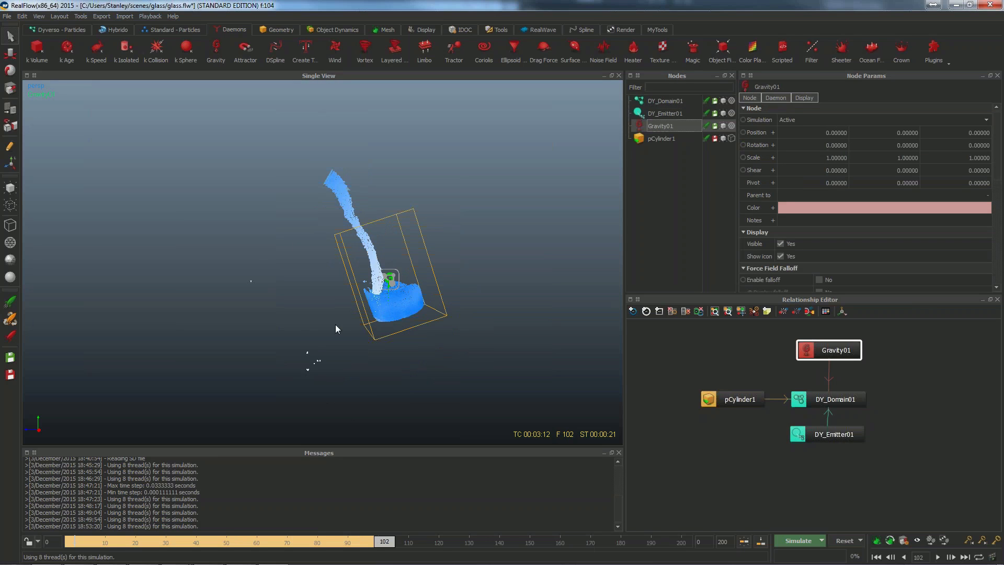
{"action": "left_click", "coordinate": [844, 541]}
{"action": "left_click", "coordinate": [480, 293]}
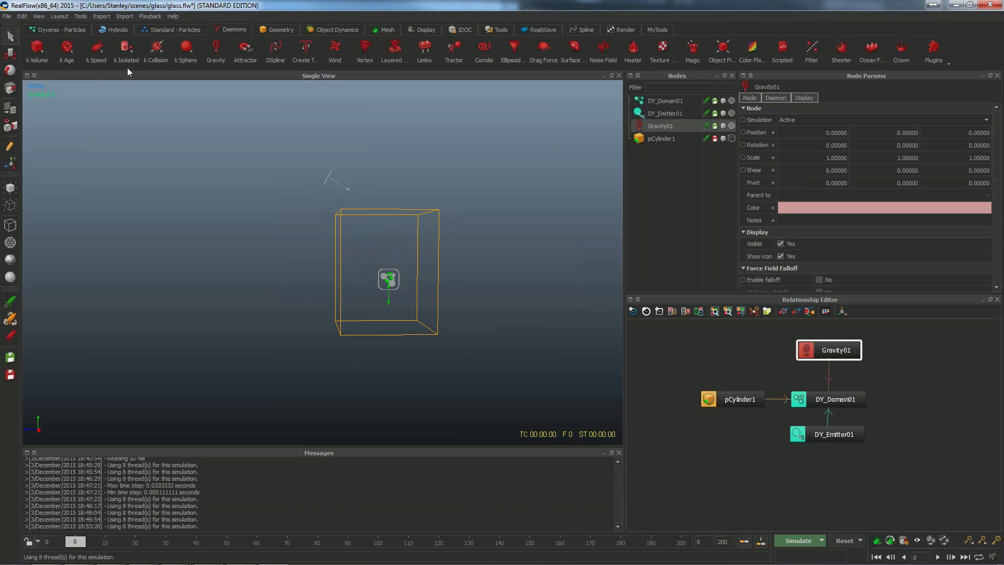
- Add a k Volume daemon linked to DY_Domain01 and fit its volume to the scene
{"action": "left_click", "coordinate": [37, 48]}
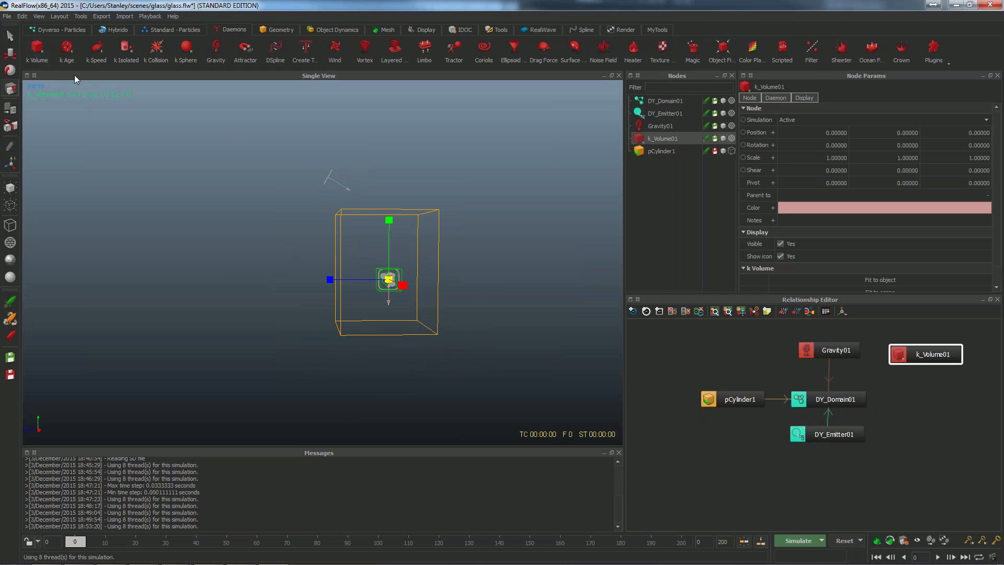
{"action": "left_click_drag", "start_coordinate": [912, 358], "coordinate": [858, 391]}
{"action": "left_click_drag", "start_coordinate": [932, 353], "coordinate": [915, 397]}
{"action": "left_click", "coordinate": [777, 98]}
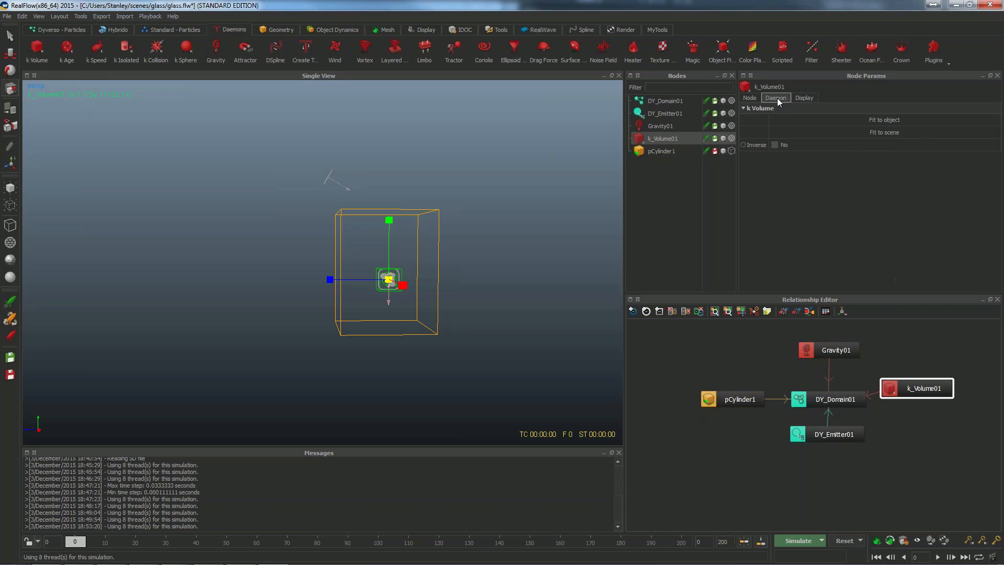
{"action": "left_click", "coordinate": [869, 134]}
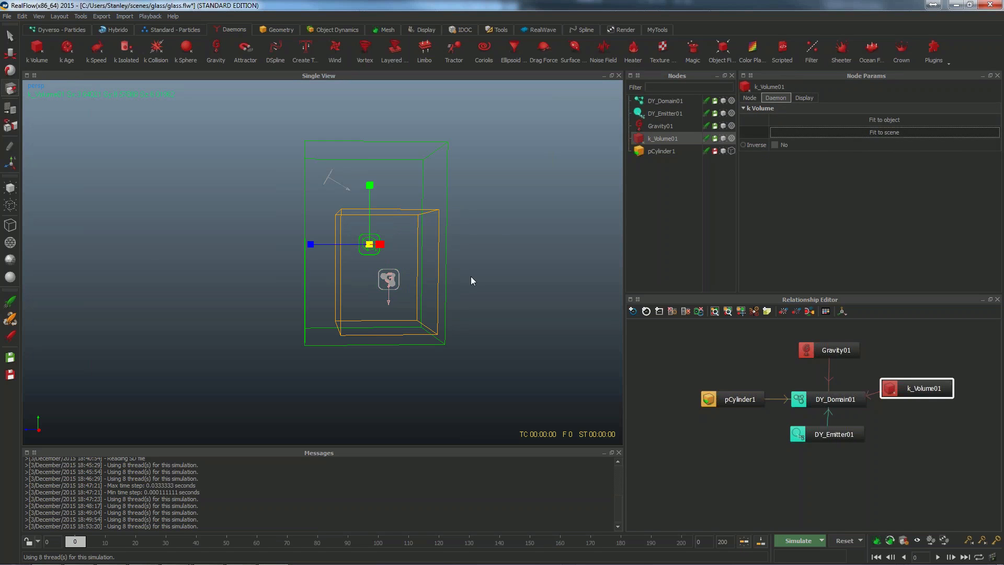
{"action": "left_click", "coordinate": [497, 230]}
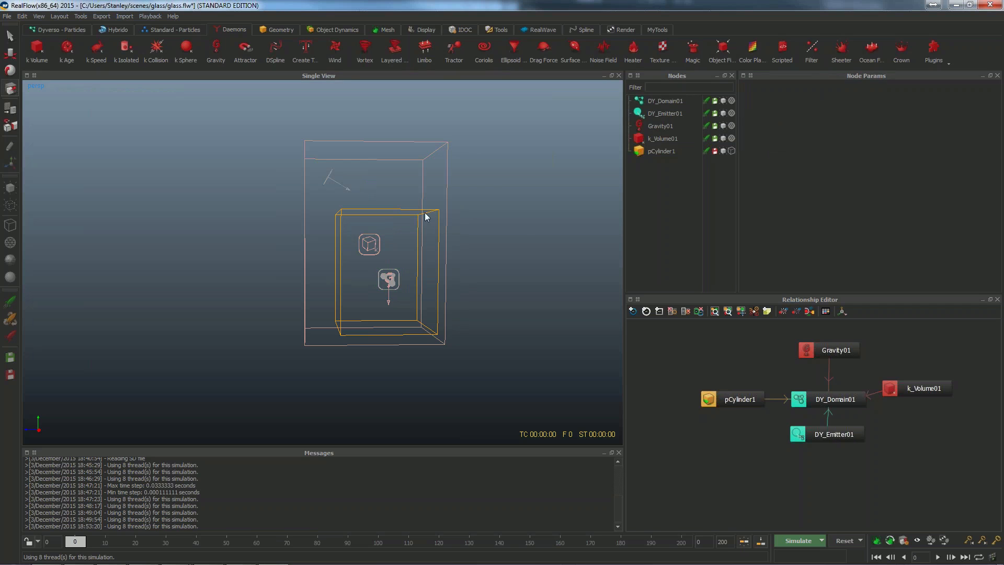
- Display pCylinder1 as a full wireframe mesh instead of a bounding box, and select the k Volume daemon
{"action": "left_click_drag", "start_coordinate": [478, 230], "coordinate": [414, 253], "text": "alt"}
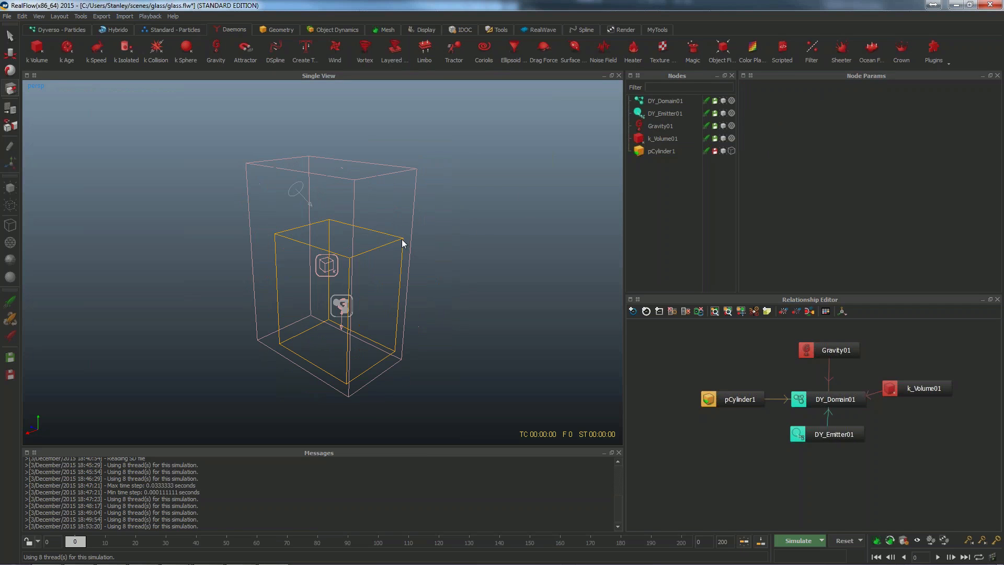
{"action": "left_click", "coordinate": [403, 243]}
{"action": "left_click", "coordinate": [731, 152]}
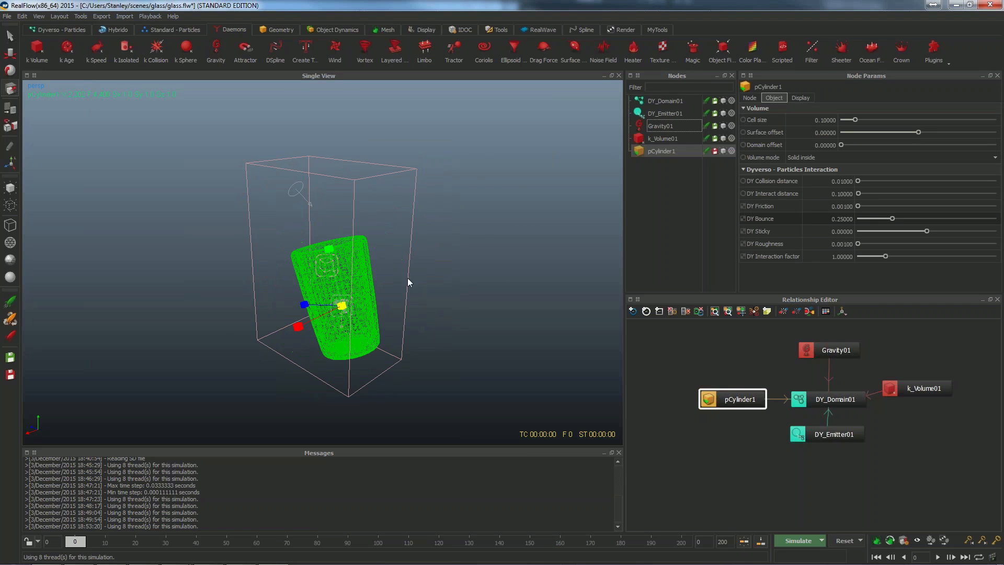
{"action": "left_click_drag", "start_coordinate": [408, 282], "coordinate": [491, 256], "text": "alt"}
{"action": "left_click", "coordinate": [486, 129]}
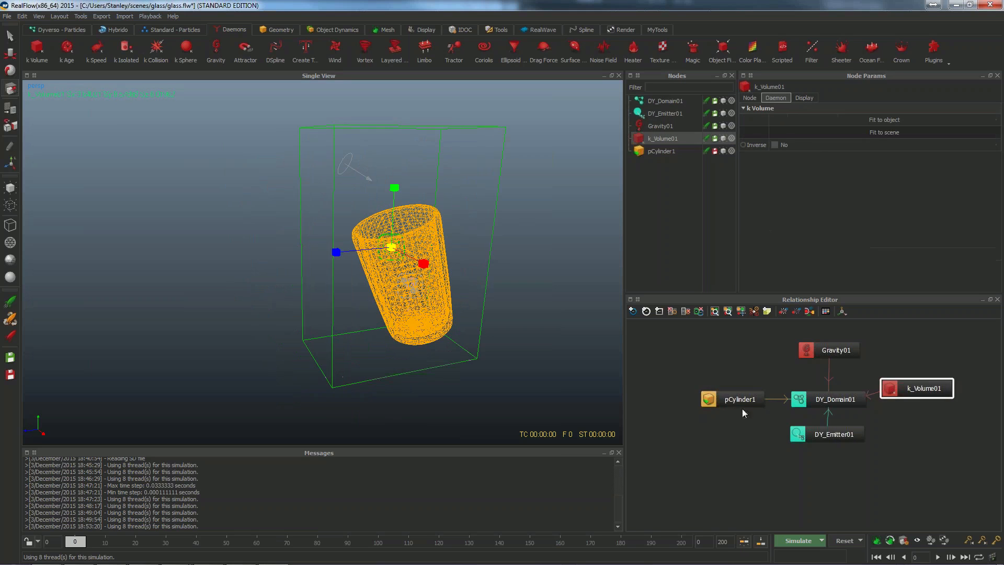
- Reset the scene and simulate the pour with the k Volume daemon active, stopping it at about frame 191
{"action": "left_click", "coordinate": [844, 538]}
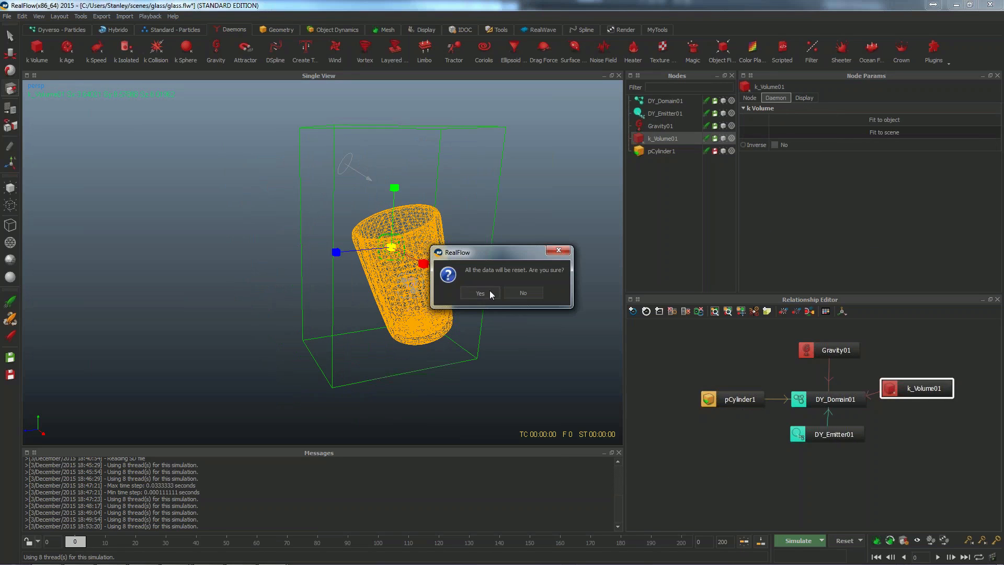
{"action": "left_click", "coordinate": [489, 290]}
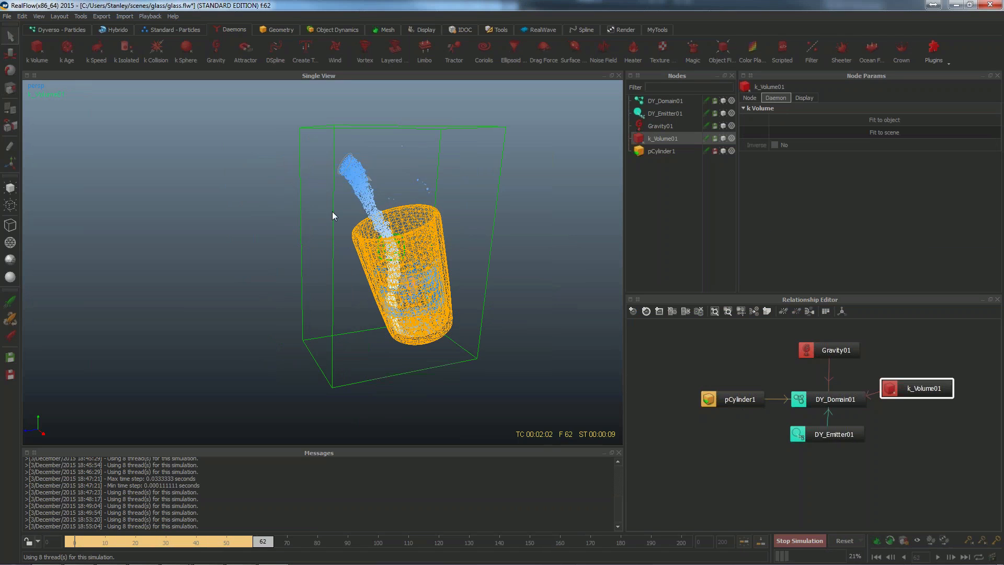
{"action": "left_click_drag", "start_coordinate": [281, 222], "coordinate": [310, 224], "text": "alt"}
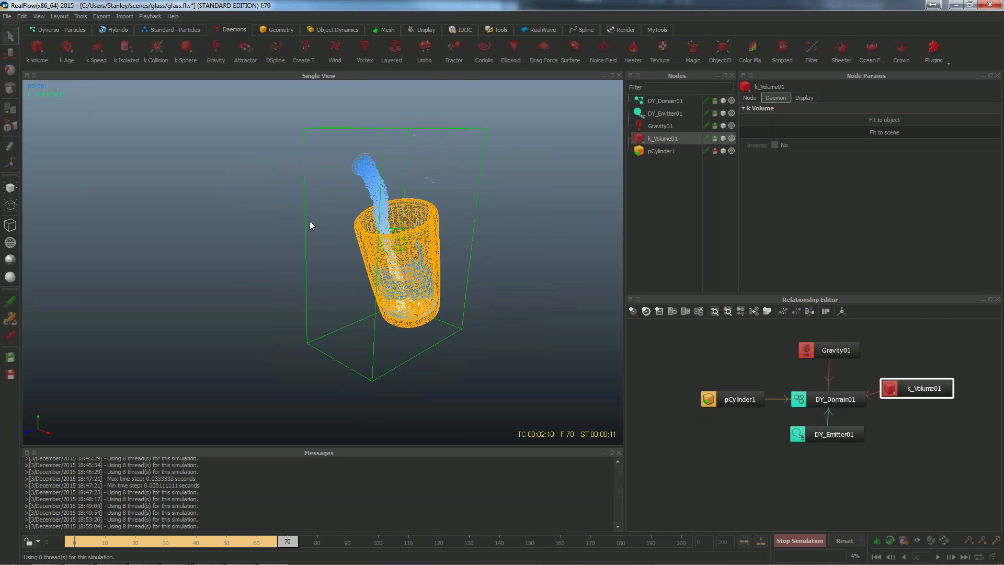
{"action": "right_click_drag", "start_coordinate": [310, 224], "coordinate": [393, 205], "text": "alt"}
{"action": "left_click_drag", "start_coordinate": [488, 186], "coordinate": [363, 180], "text": "alt"}
{"action": "right_click_drag", "start_coordinate": [363, 180], "coordinate": [342, 219], "text": "alt"}
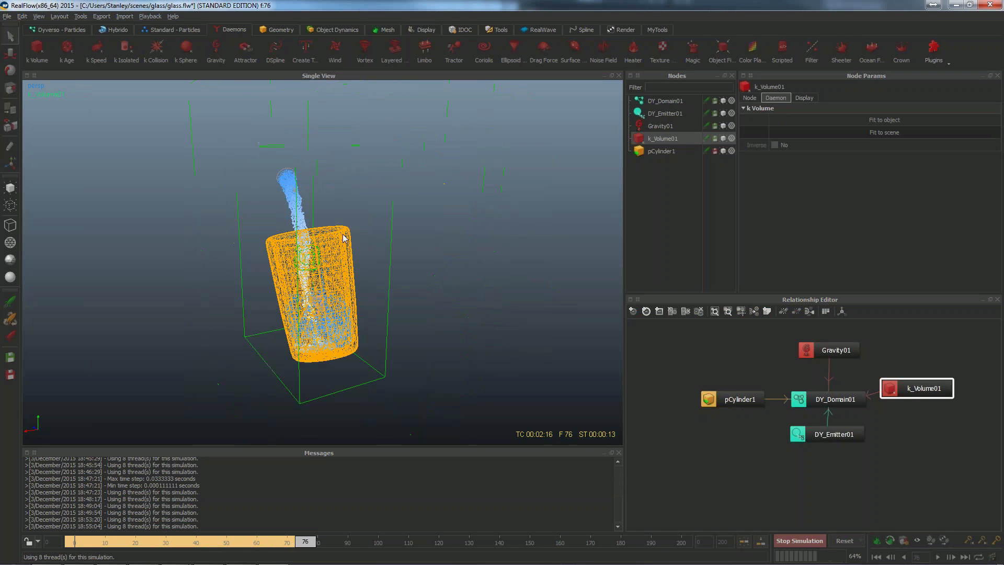
{"action": "left_click_drag", "start_coordinate": [342, 220], "coordinate": [307, 162], "text": "alt"}
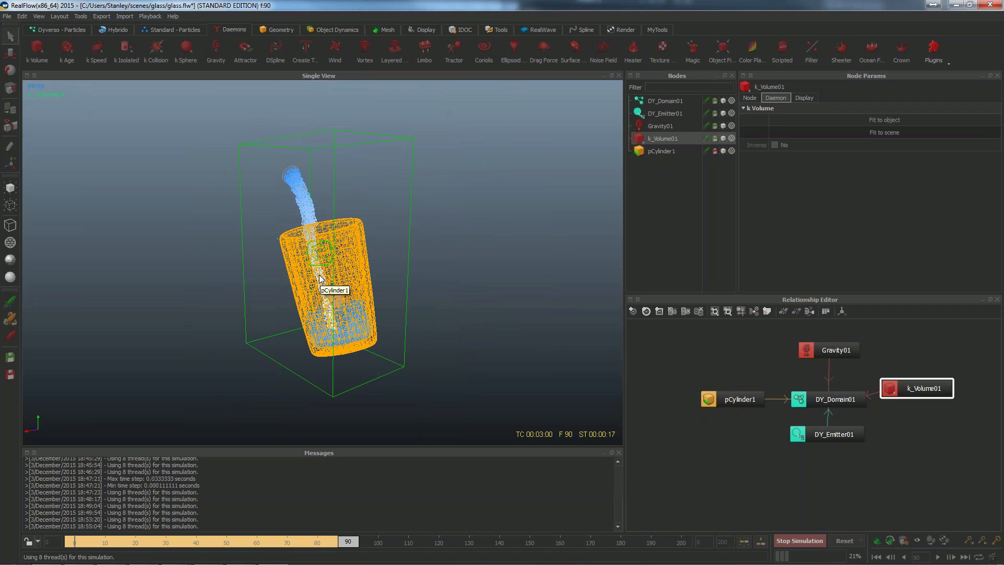
{"action": "left_click_drag", "start_coordinate": [417, 325], "coordinate": [475, 312], "text": "alt"}
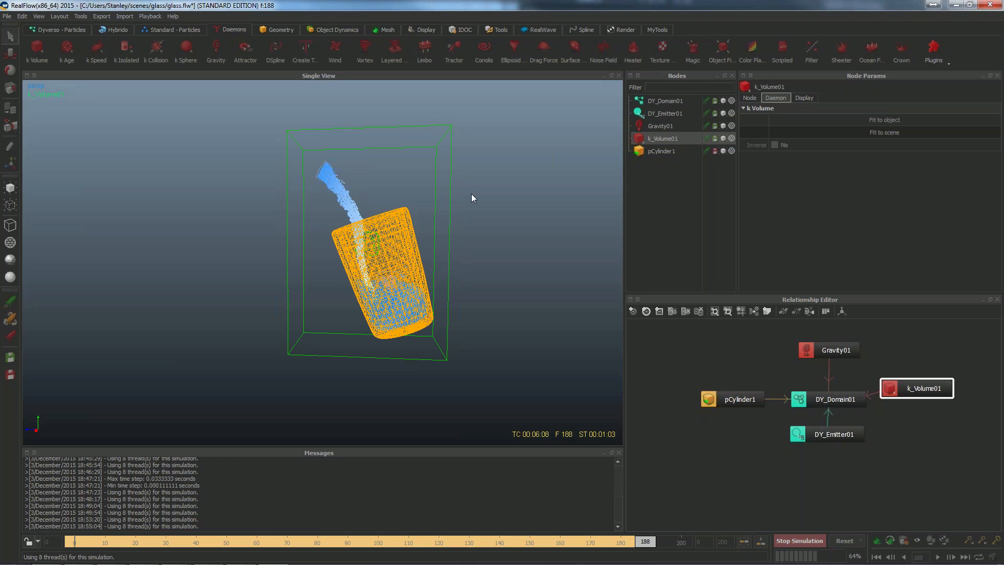
{"action": "left_click", "coordinate": [800, 541]}
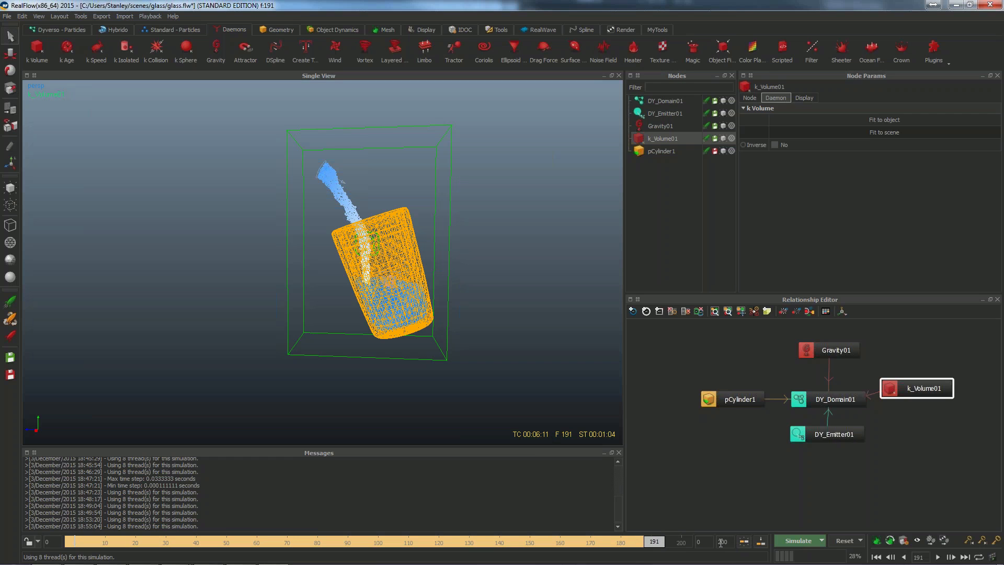
- Open Windows Task Manager to check the processor and memory performance, and close it again
{"action": "right_click", "coordinate": [706, 557]}
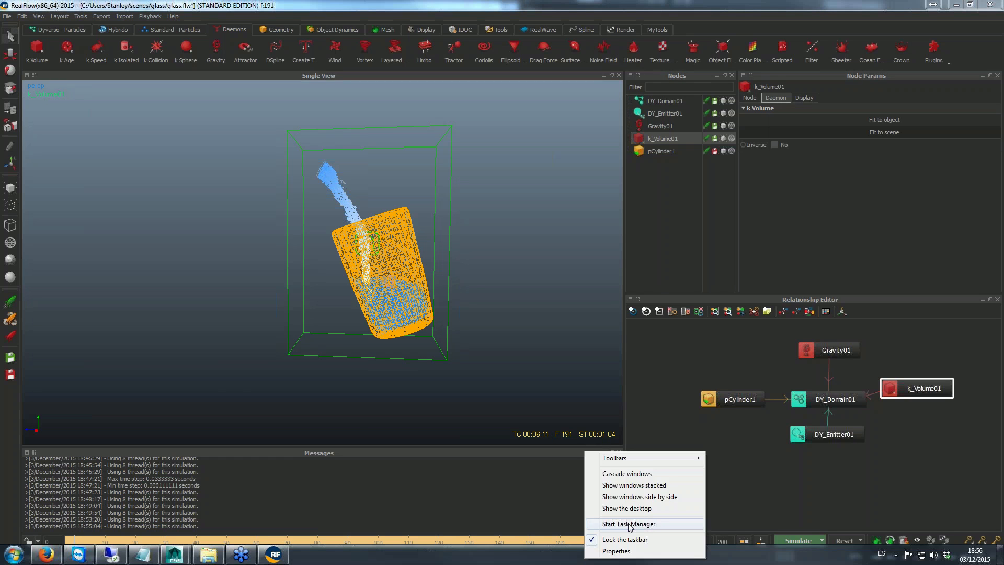
{"action": "left_click", "coordinate": [643, 524]}
{"action": "left_click", "coordinate": [347, 180]}
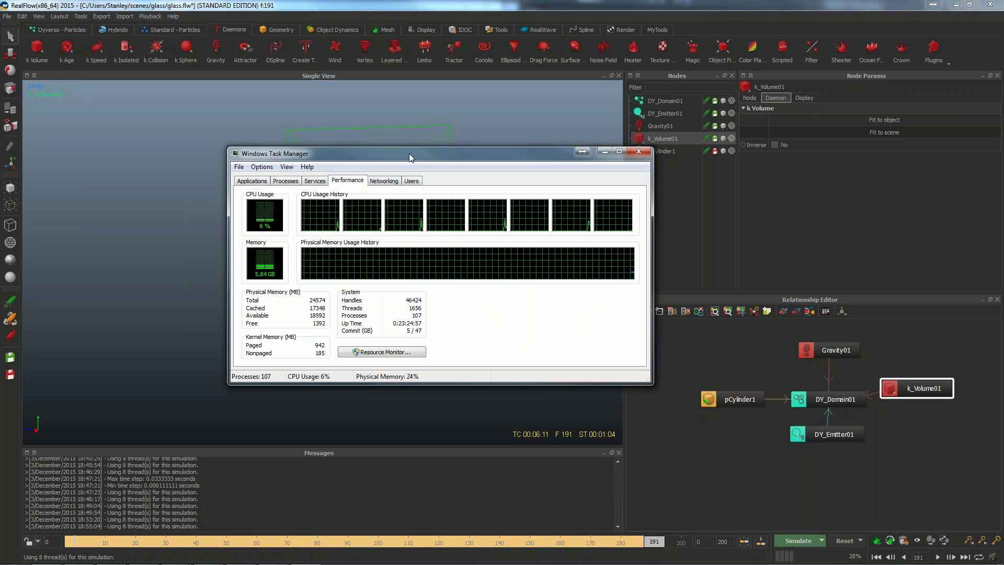
{"action": "left_click_drag", "start_coordinate": [409, 152], "coordinate": [561, 125]}
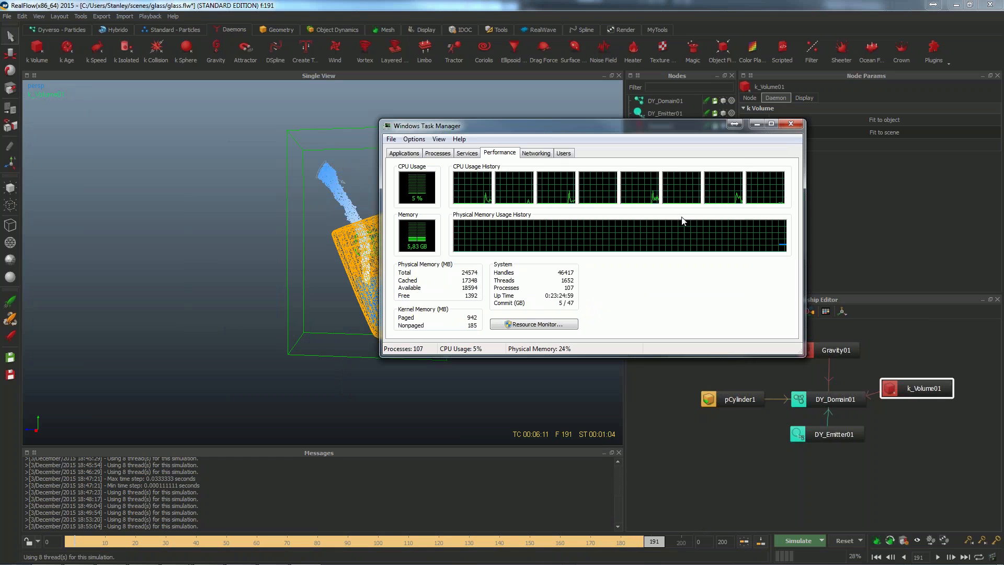
{"action": "left_click", "coordinate": [789, 127]}
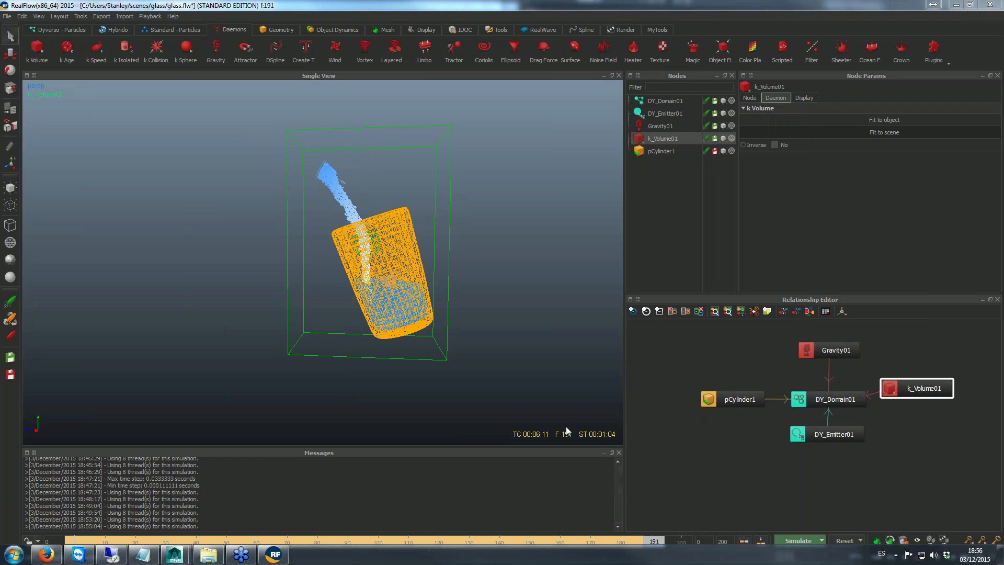
- Set the timeline's last frame to 191 and scrub the cached simulation back to frame 89
{"action": "left_click", "coordinate": [657, 502]}
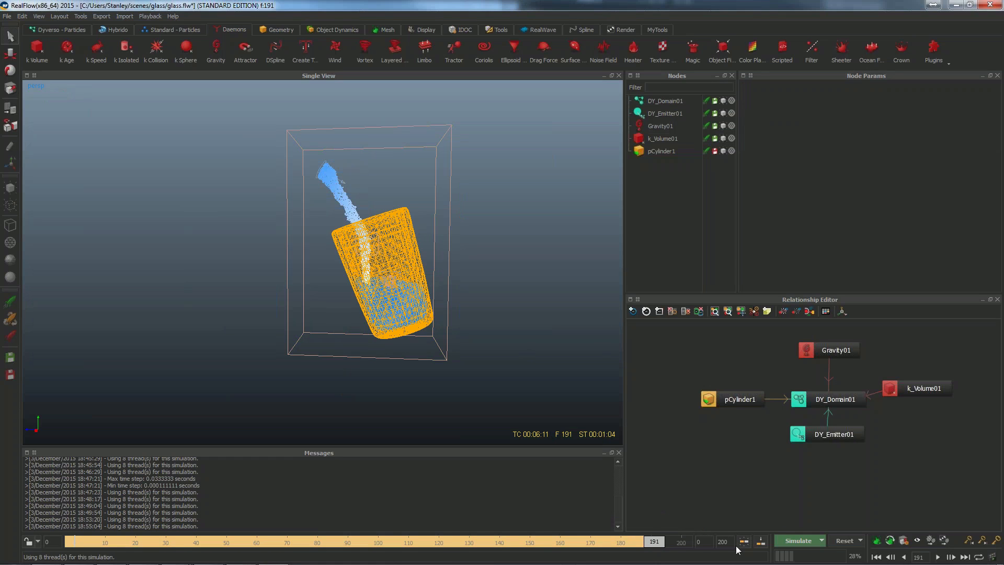
{"action": "type", "text": "200"}
{"action": "key", "text": "Return"}
{"action": "type", "text": "191"}
{"action": "key", "text": "Return"}
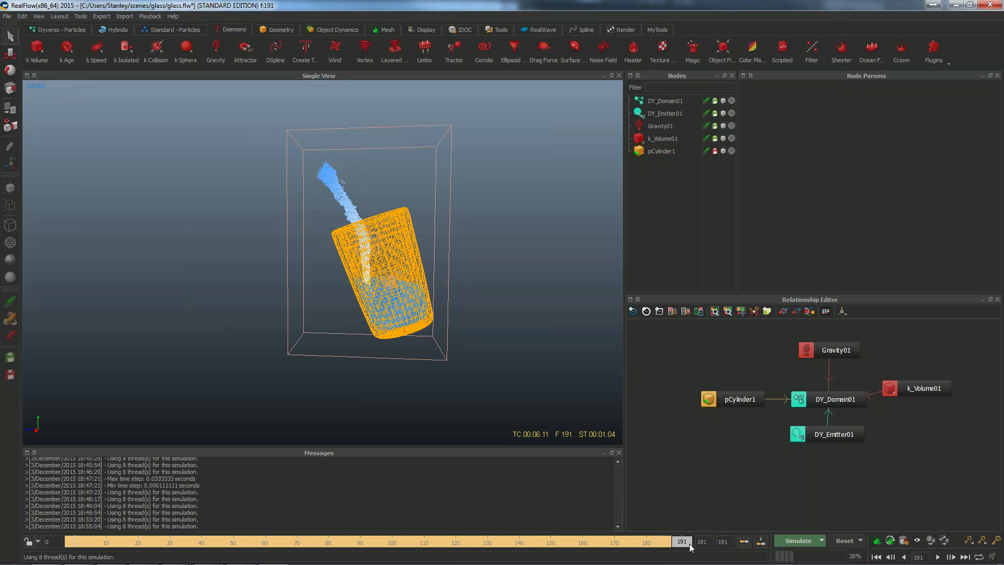
{"action": "left_click_drag", "start_coordinate": [690, 547], "coordinate": [357, 544]}
- Compare the emitters and tools offered for Dyverso, Hybrido and Standard particles
{"action": "left_click", "coordinate": [67, 29]}
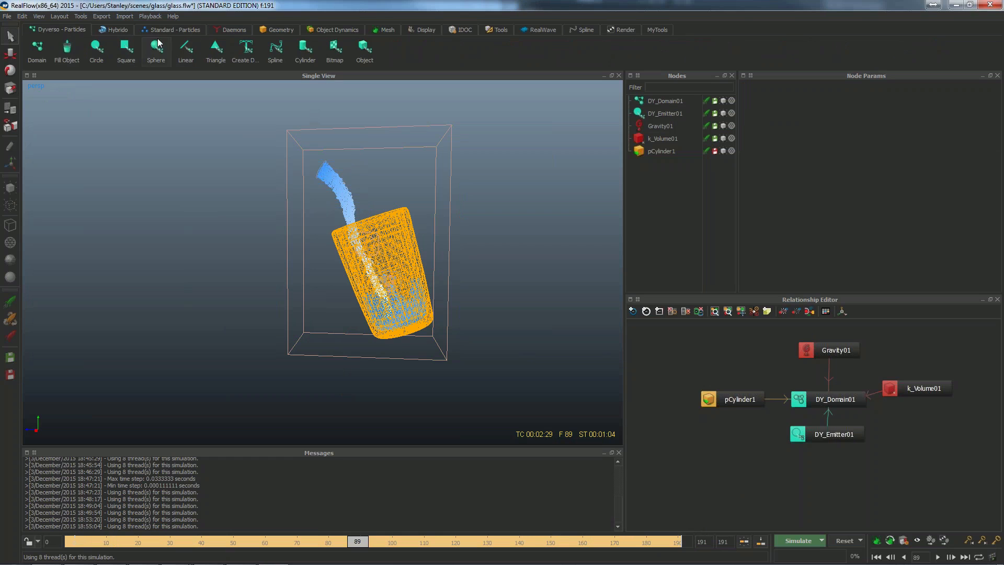
{"action": "left_click", "coordinate": [117, 30]}
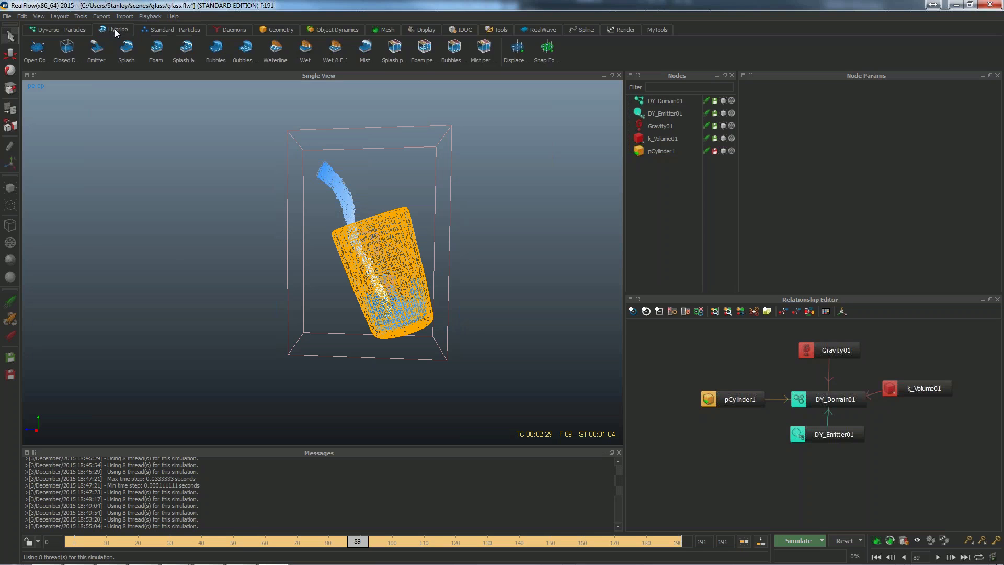
{"action": "left_click", "coordinate": [151, 25]}
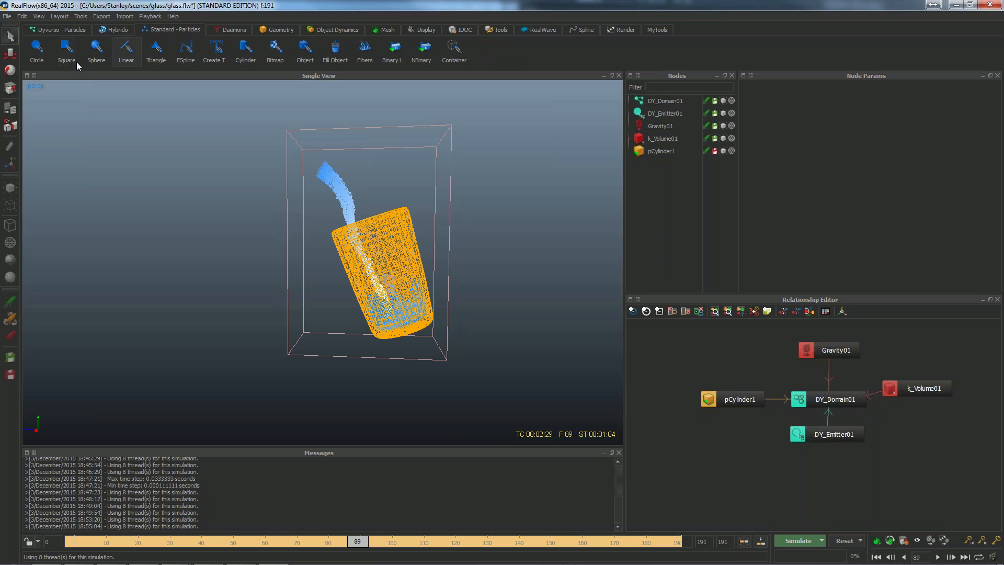
{"action": "left_click", "coordinate": [113, 31]}
{"action": "left_click", "coordinate": [64, 32]}
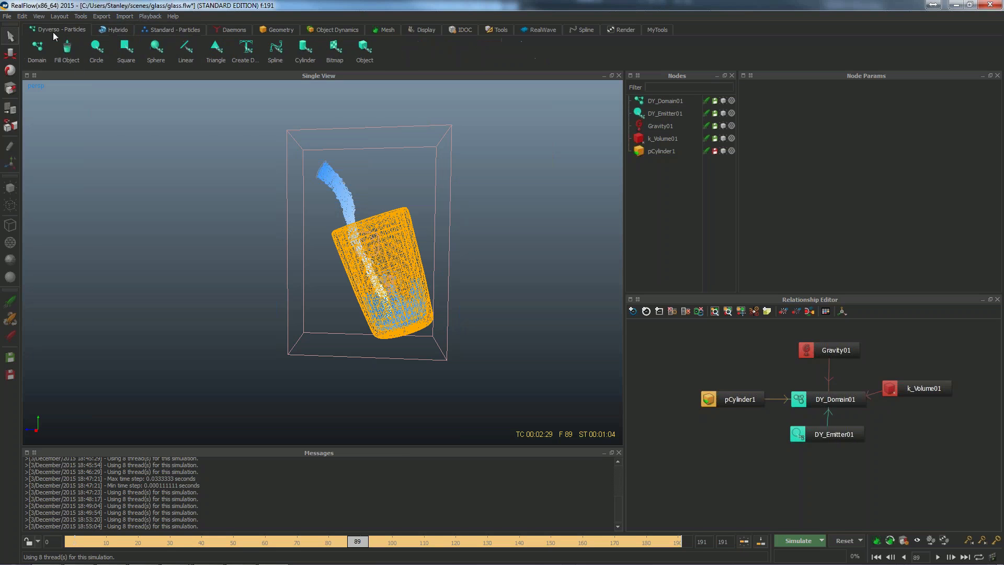
{"action": "left_click", "coordinate": [116, 30]}
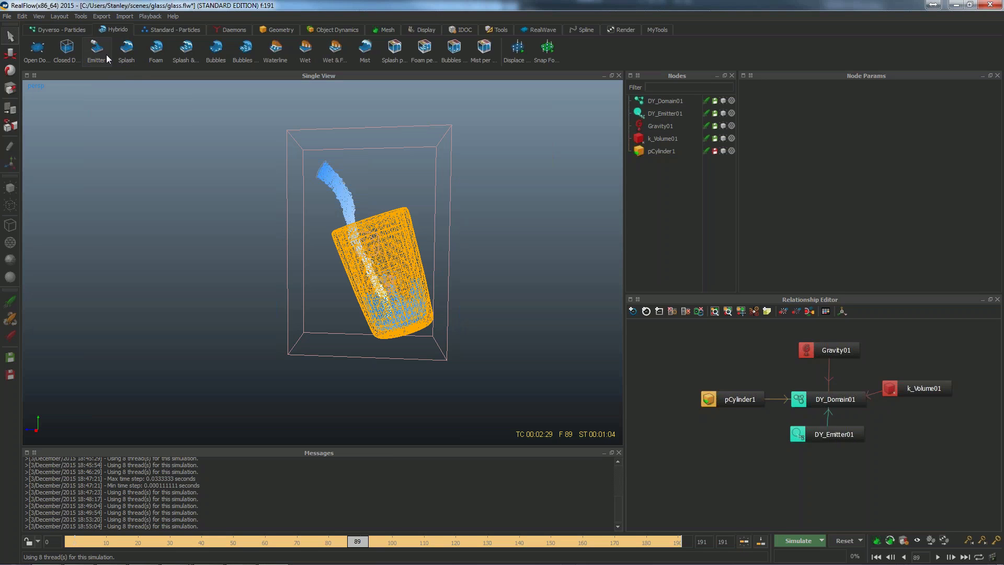
{"action": "left_click", "coordinate": [70, 29]}
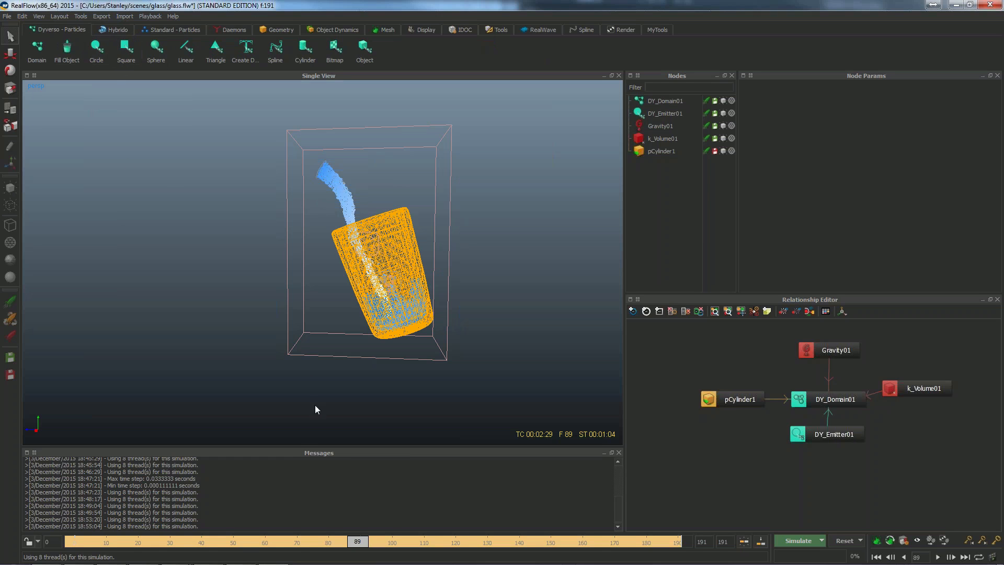
- Generate a video preview of the pour with the view framed closely on the glass, stopping the generation at about frame 125
{"action": "mouse_move", "coordinate": [358, 541]}
{"action": "left_mouse_down"}
{"action": "mouse_move", "coordinate": [209, 541]}
{"action": "mouse_move", "coordinate": [474, 544]}
{"action": "mouse_move", "coordinate": [208, 541]}
{"action": "mouse_move", "coordinate": [310, 541]}
{"action": "left_mouse_up"}
{"action": "left_click", "coordinate": [401, 223]}
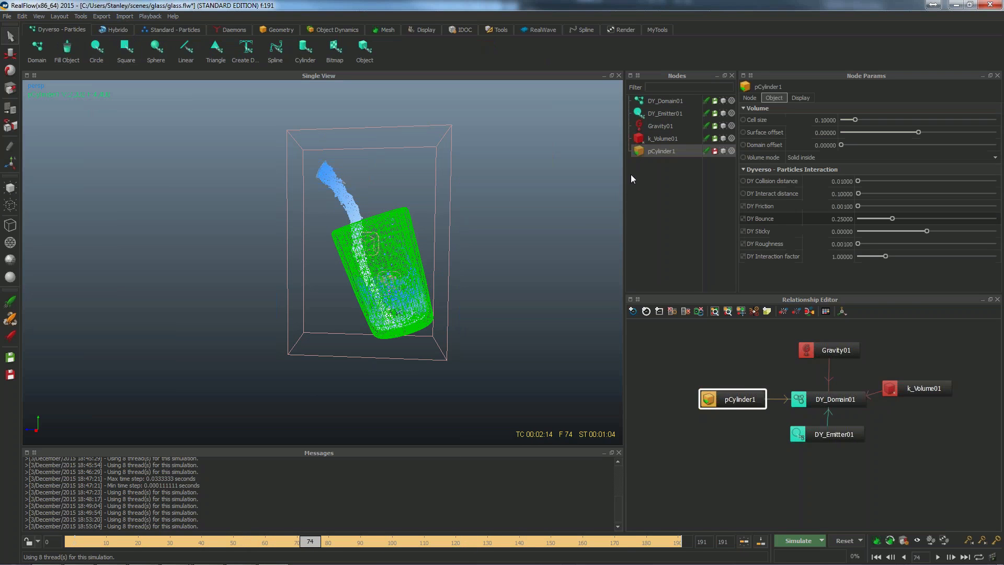
{"action": "scroll", "coordinate": [421, 252], "scroll_direction": "up", "scroll_amount": 4}
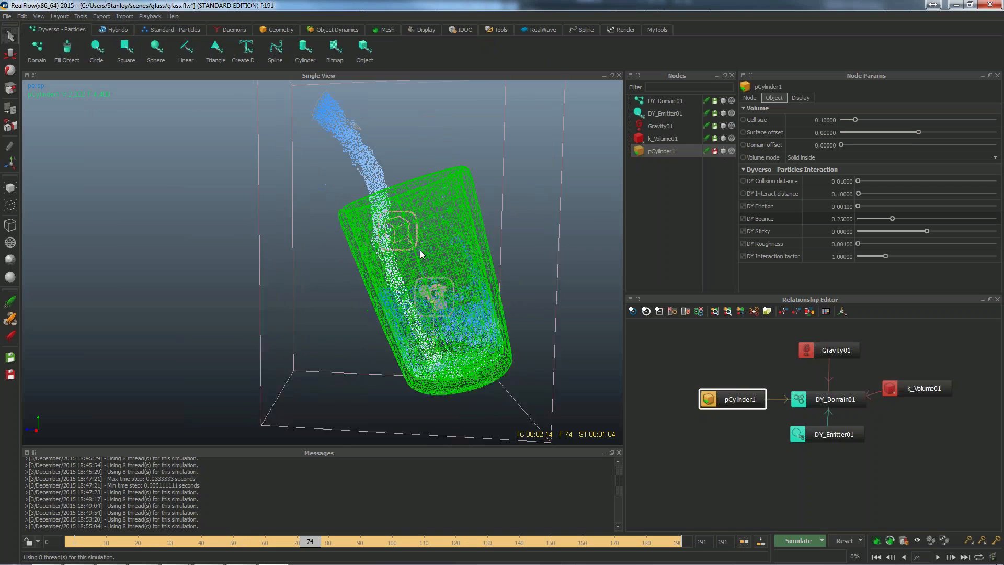
{"action": "middle_click_drag", "start_coordinate": [421, 253], "coordinate": [399, 272], "text": "alt"}
{"action": "left_click", "coordinate": [156, 19]}
{"action": "left_click", "coordinate": [161, 30]}
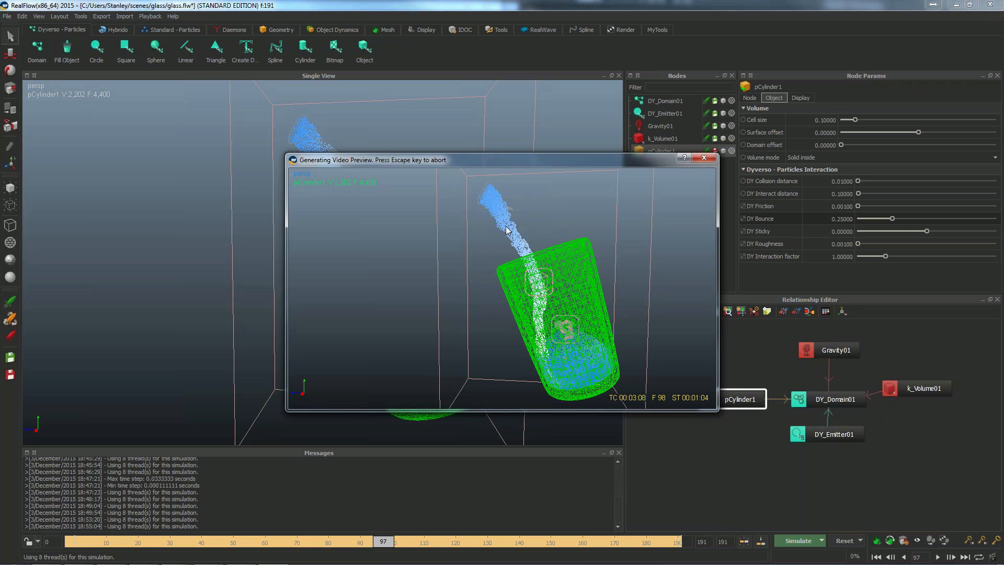
{"action": "left_click", "coordinate": [704, 159]}
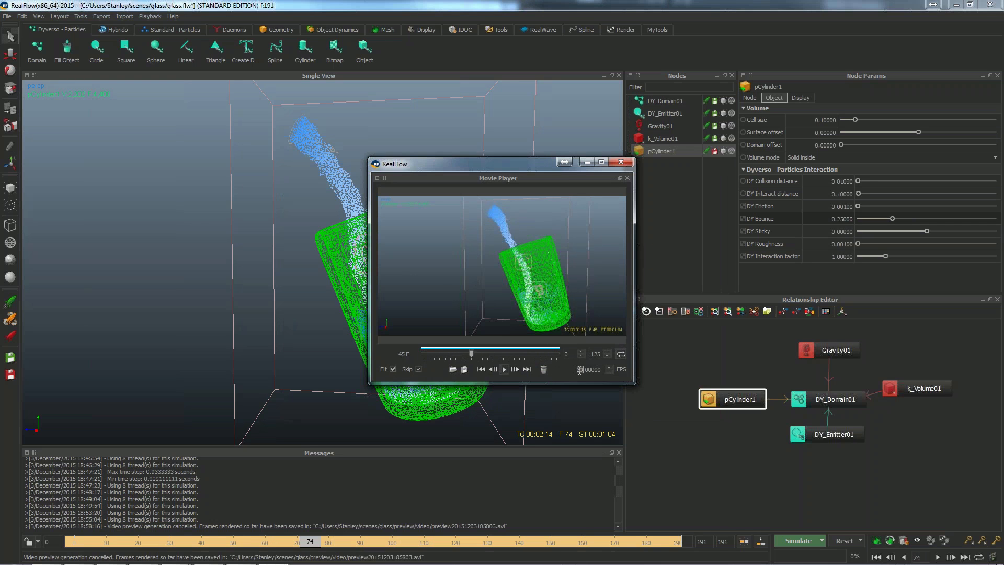
- Set the playback rate of the preview in the Movie Player to 50 FPS
{"action": "left_click_drag", "start_coordinate": [575, 369], "coordinate": [617, 354]}
{"action": "type", "text": "50"}
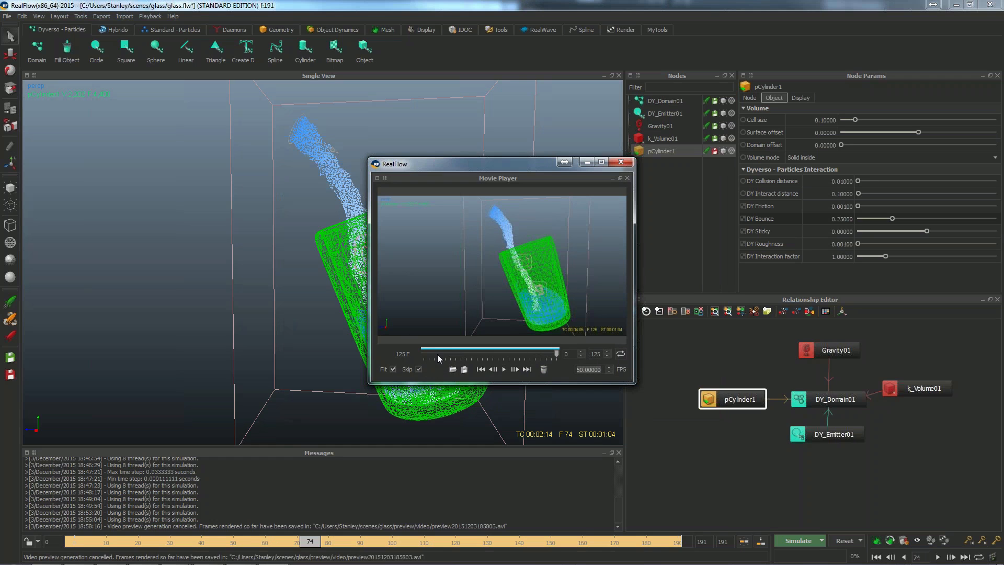
- Play the preview in the Movie Player, close the player, and move the timeline to frame 90
{"action": "left_click", "coordinate": [621, 354]}
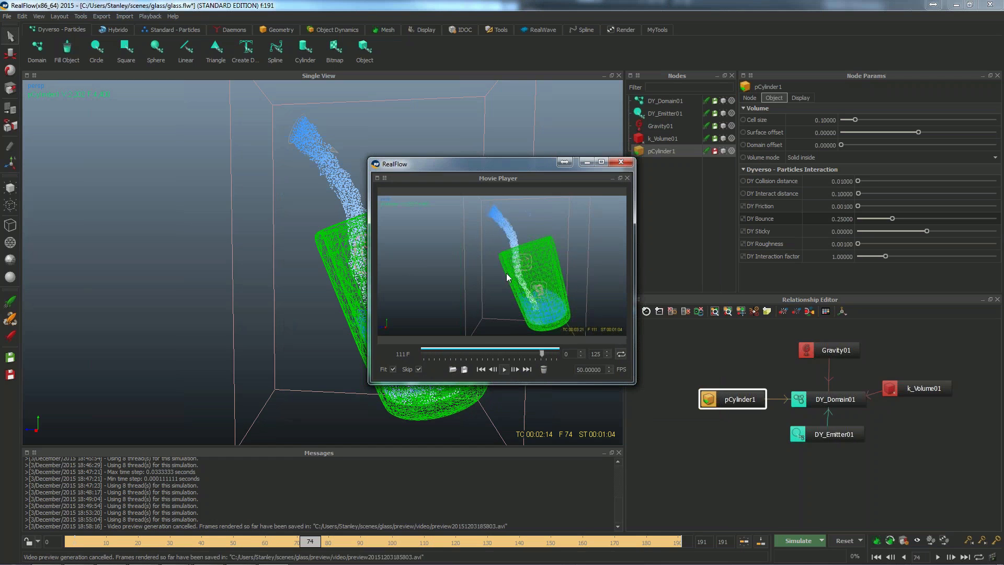
{"action": "left_click", "coordinate": [616, 164]}
{"action": "left_click", "coordinate": [574, 309]}
{"action": "scroll", "coordinate": [533, 378], "scroll_direction": "down", "scroll_amount": 2}
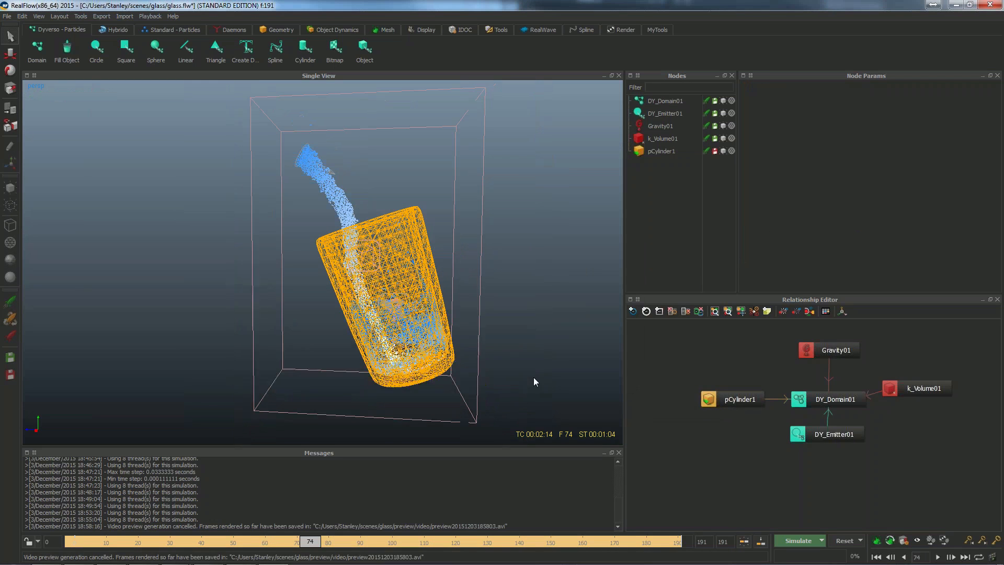
{"action": "left_click_drag", "start_coordinate": [303, 546], "coordinate": [365, 544]}
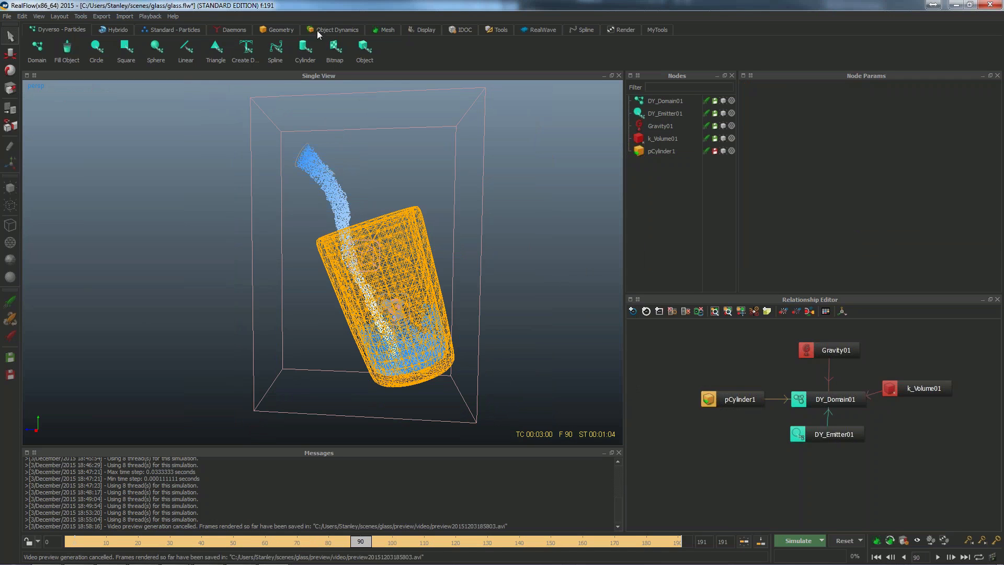
- Add a standard Particle mesh, check its Mesh parameters, and delete it again
{"action": "left_click", "coordinate": [384, 30]}
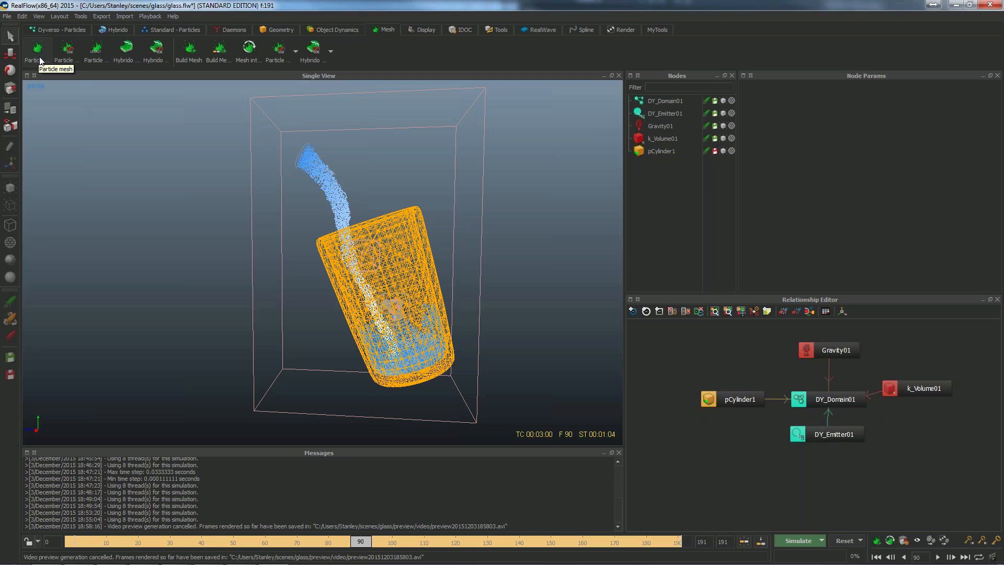
{"action": "left_click", "coordinate": [41, 58]}
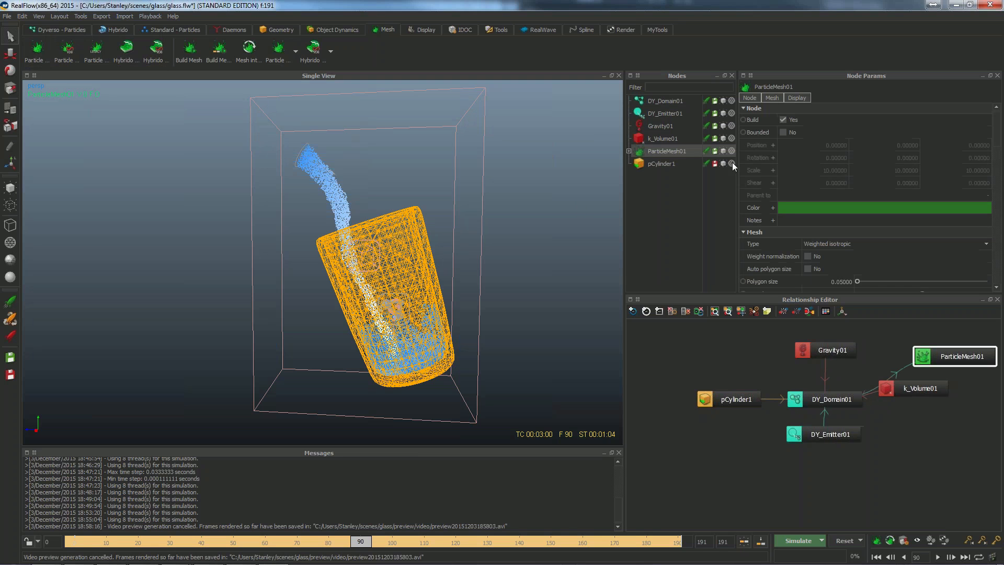
{"action": "left_click", "coordinate": [772, 98]}
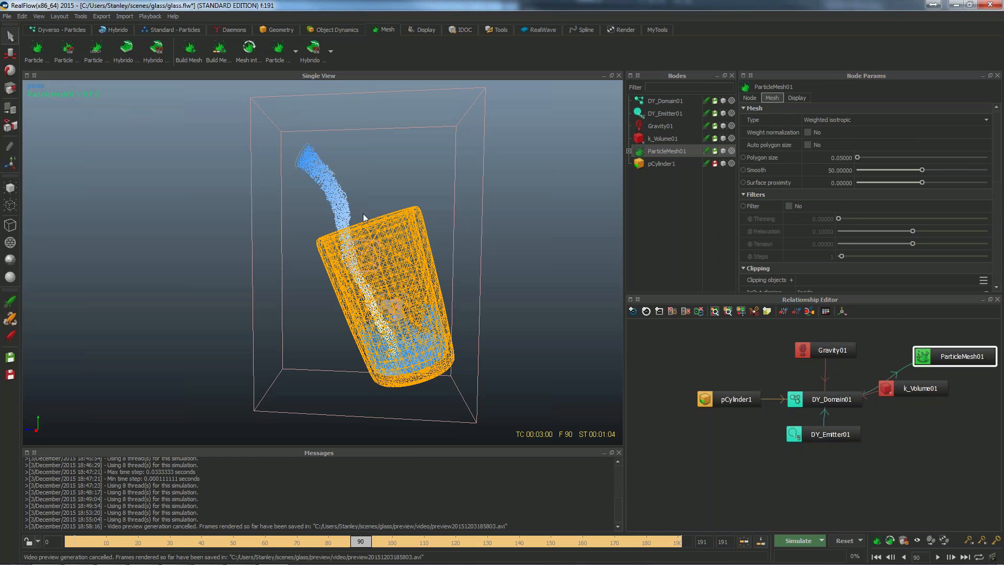
{"action": "left_click", "coordinate": [649, 150]}
{"action": "key", "text": "Delete"}
- Add a VDB particle mesh and inspect the field and filter parameters of its DY_Domain01 source
{"action": "left_click", "coordinate": [73, 53]}
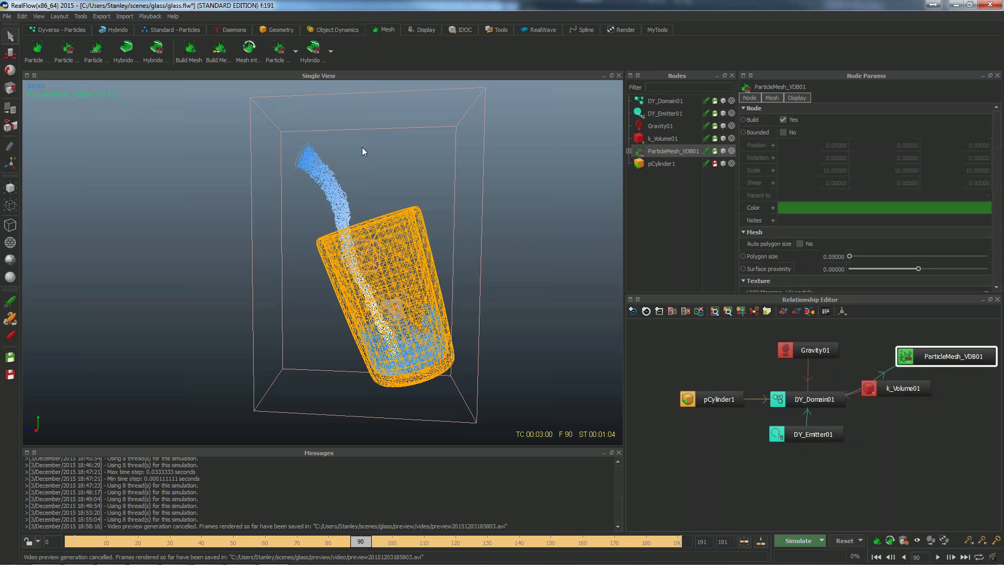
{"action": "left_click", "coordinate": [629, 151]}
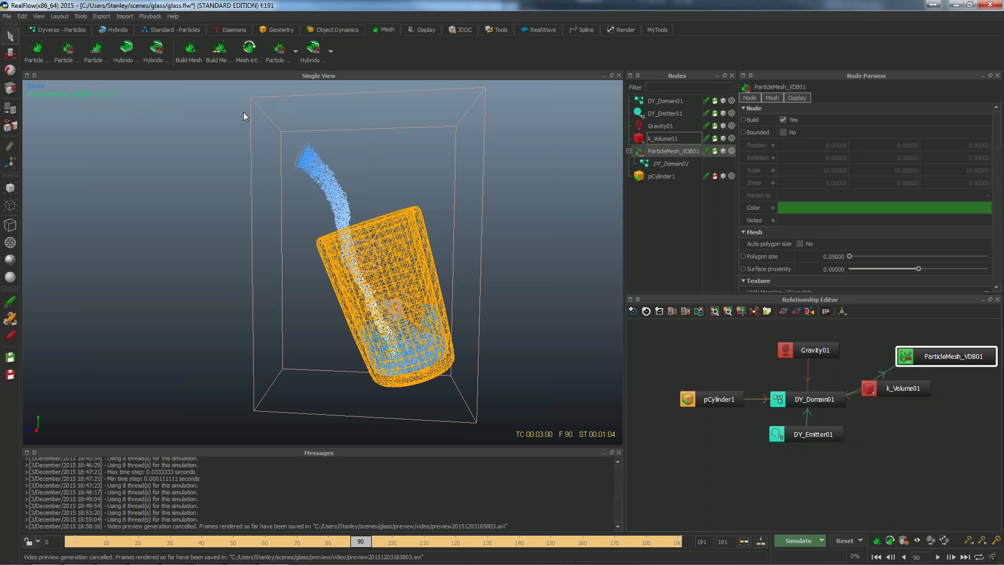
{"action": "left_click", "coordinate": [658, 165]}
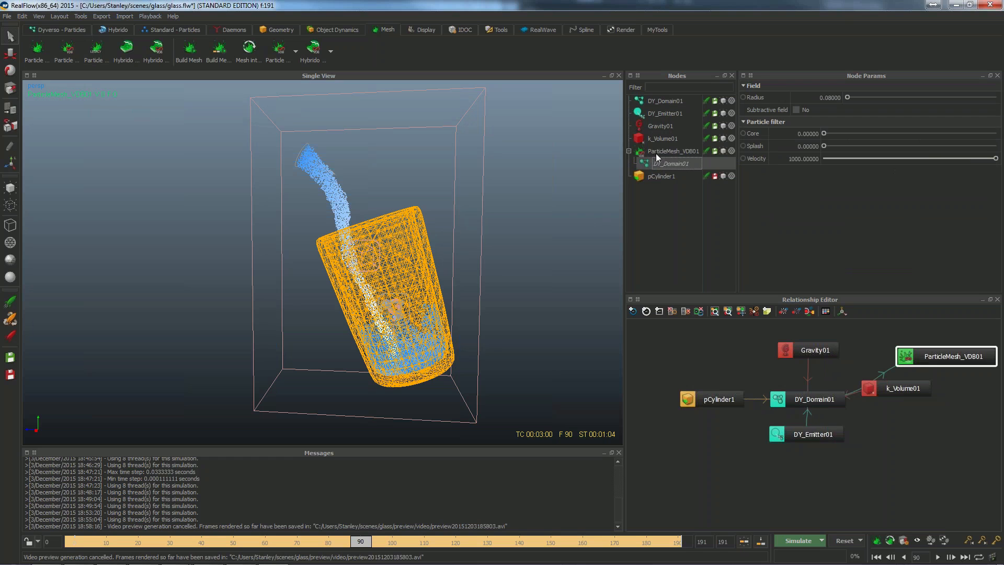
{"action": "left_click", "coordinate": [660, 150]}
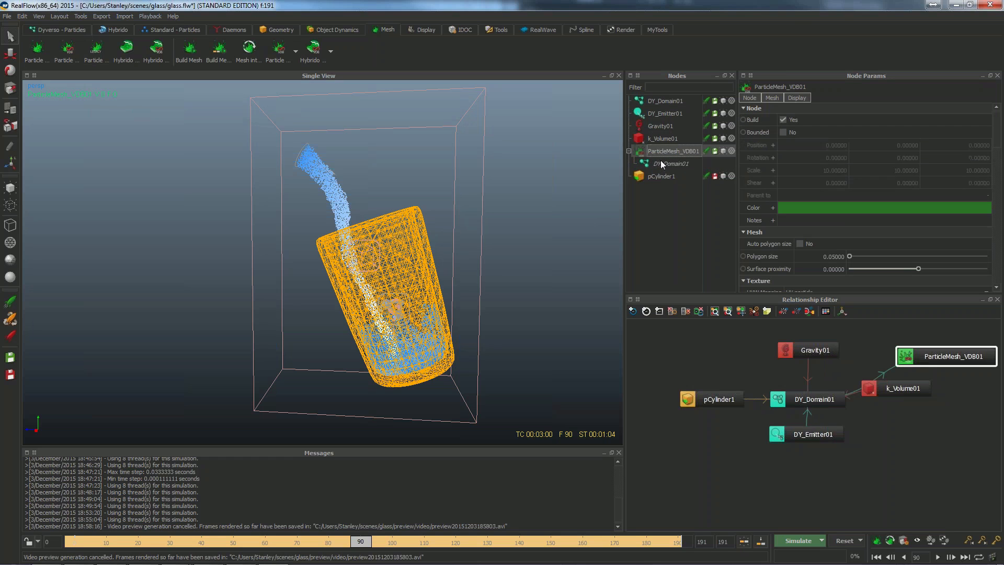
{"action": "left_click", "coordinate": [663, 164]}
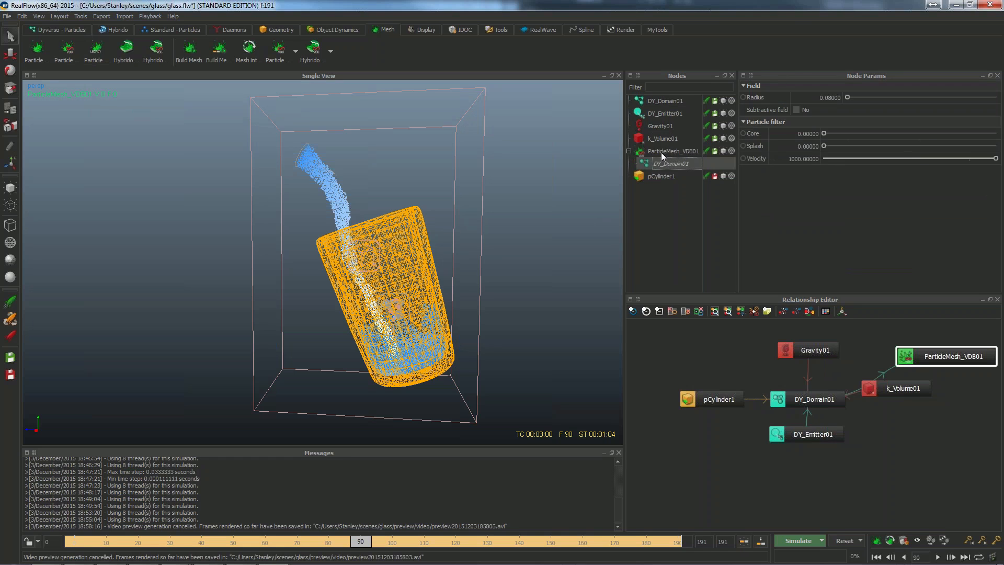
{"action": "left_click", "coordinate": [661, 151]}
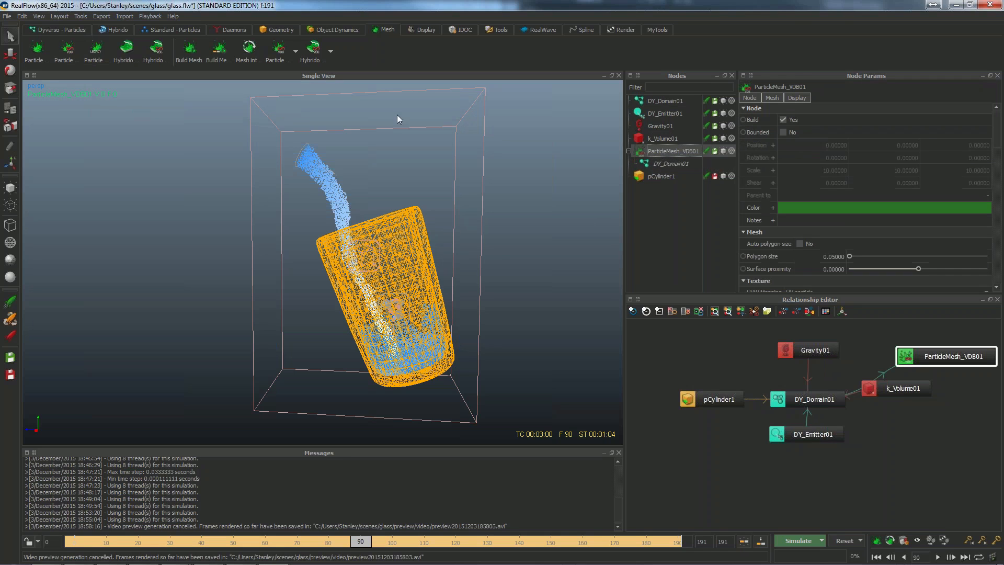
- Check which particle sources can be inserted into the VDB particle mesh, without inserting any
{"action": "right_click", "coordinate": [682, 151]}
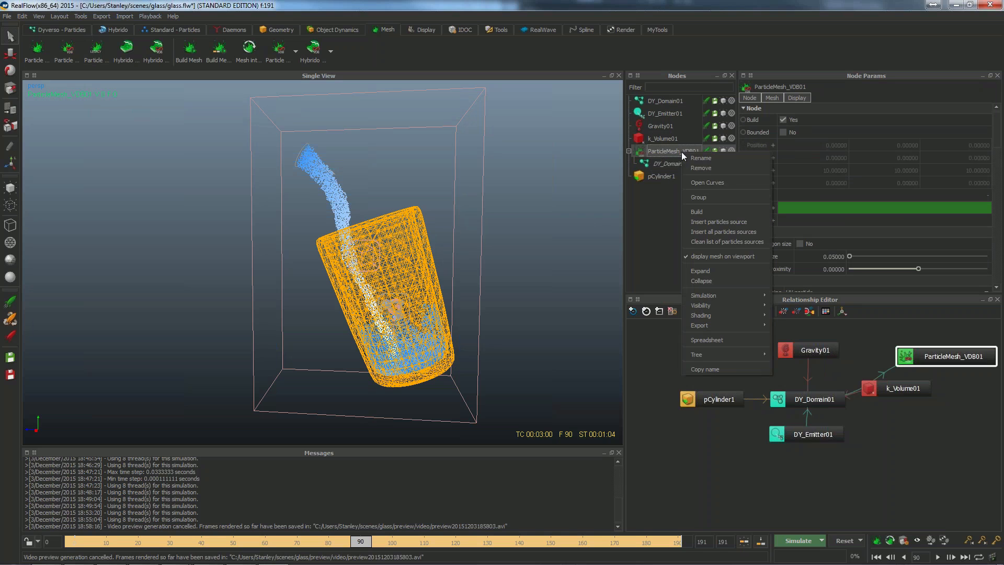
{"action": "left_click", "coordinate": [728, 223]}
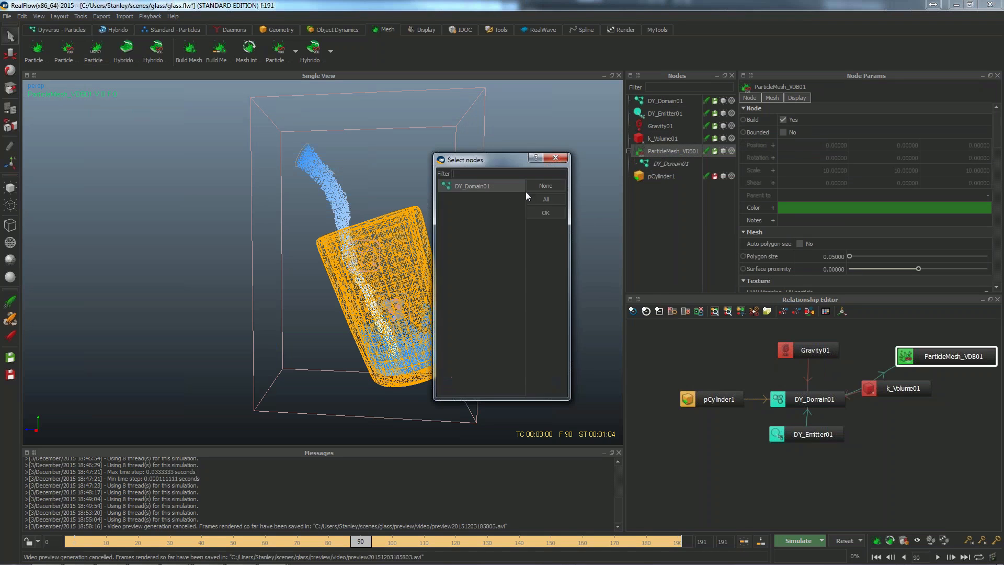
{"action": "left_click_drag", "start_coordinate": [545, 161], "coordinate": [621, 158]}
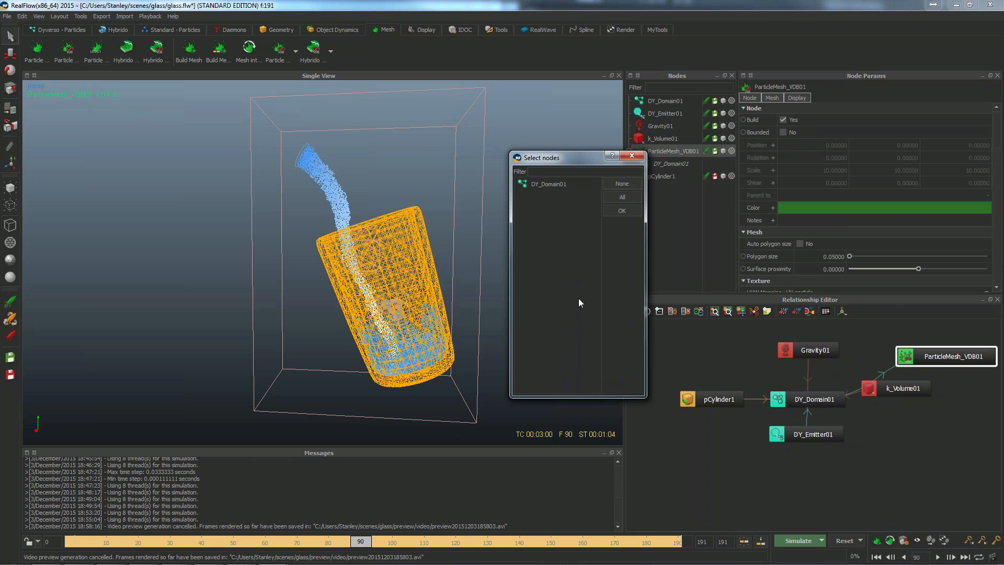
{"action": "left_click", "coordinate": [622, 211]}
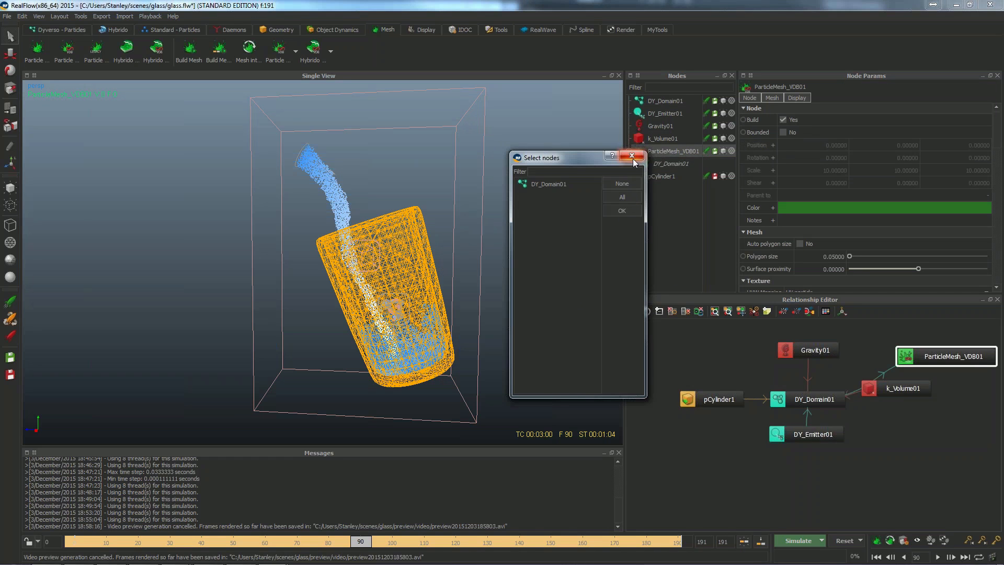
{"action": "right_click", "coordinate": [675, 152]}
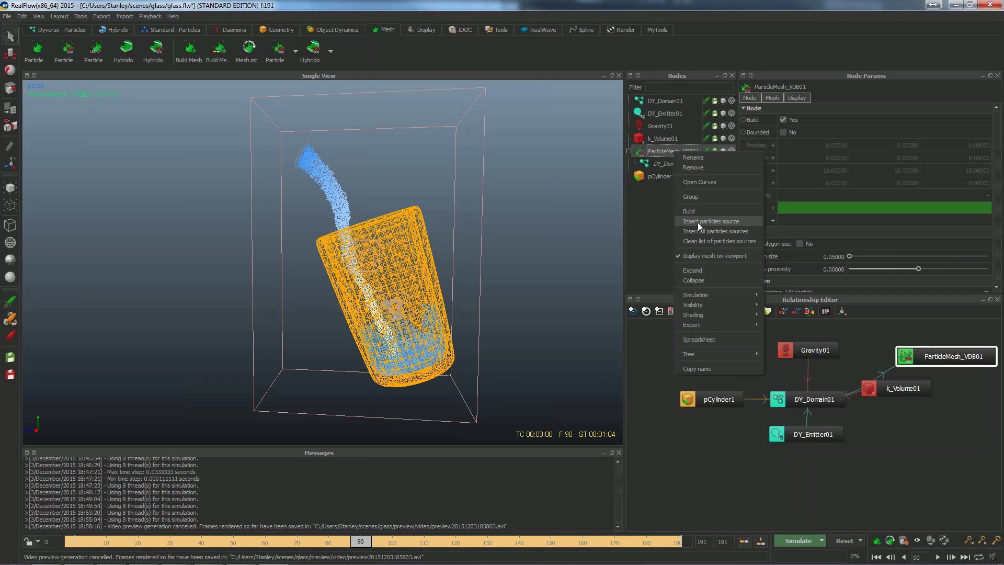
{"action": "left_click", "coordinate": [697, 221]}
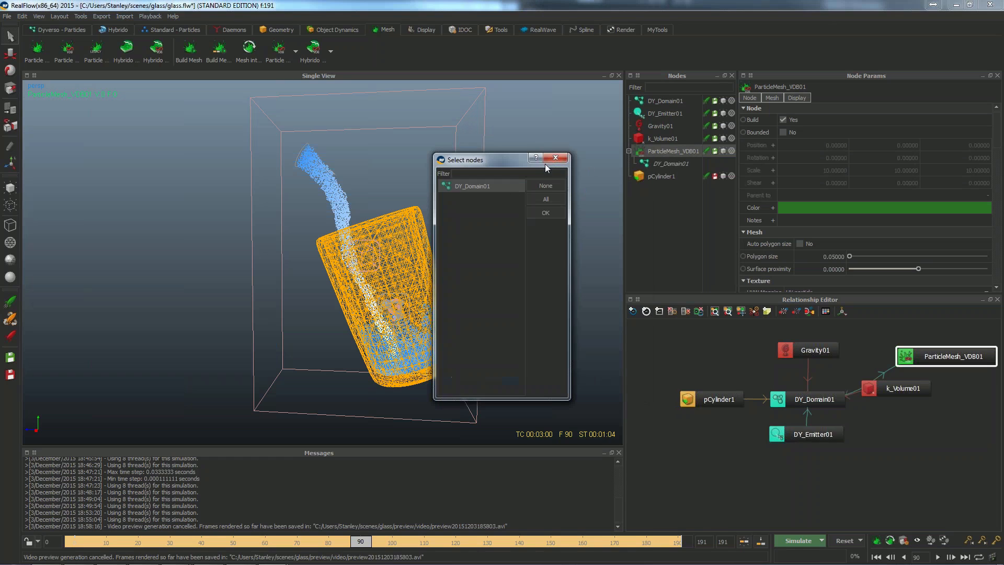
{"action": "key", "text": "Escape"}
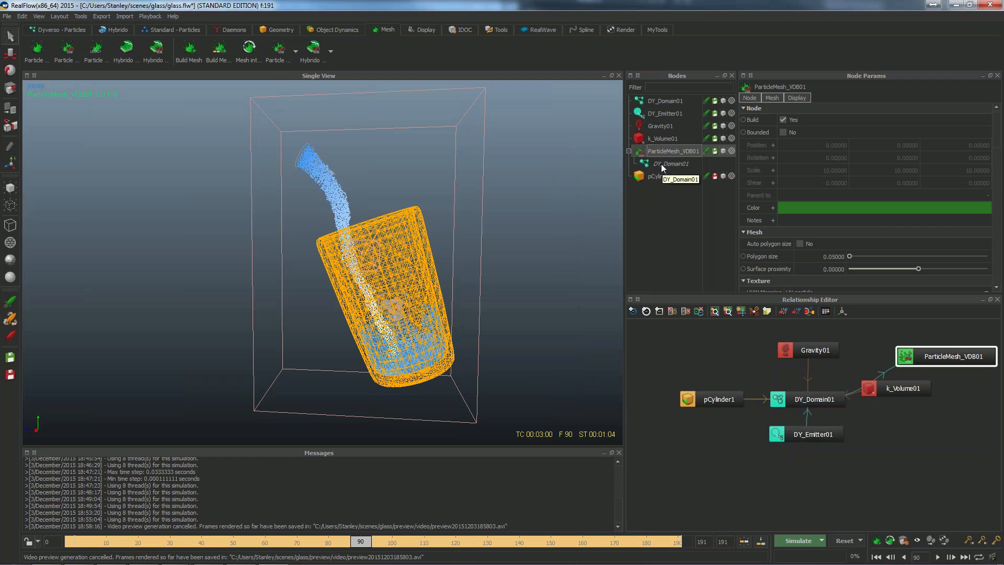
- Build the VDB particle mesh for frame 90 and inspect it closely around the stream
{"action": "left_click", "coordinate": [697, 211]}
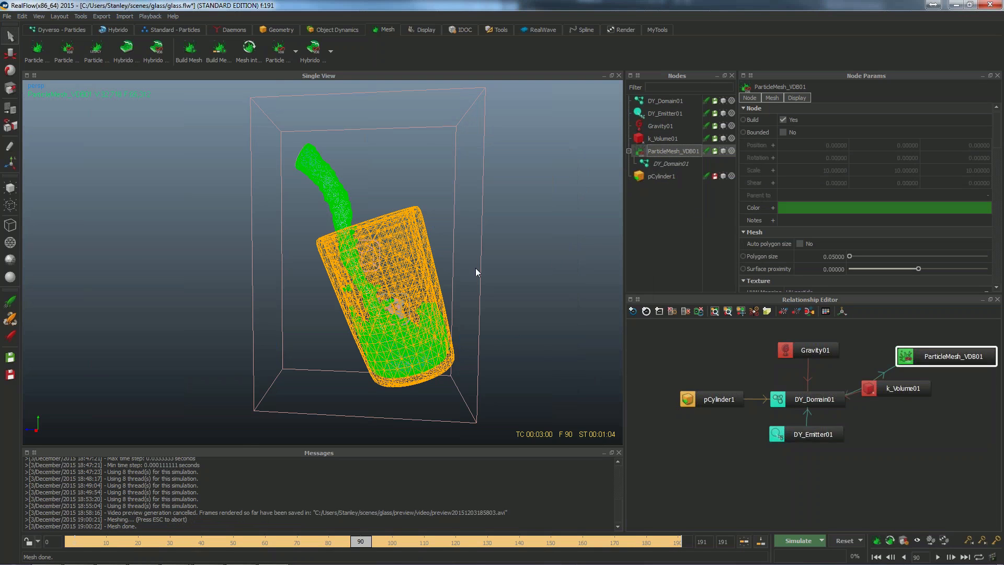
{"action": "right_click_drag", "start_coordinate": [485, 223], "coordinate": [507, 218], "text": "alt"}
{"action": "left_click_drag", "start_coordinate": [508, 218], "coordinate": [467, 228], "text": "alt"}
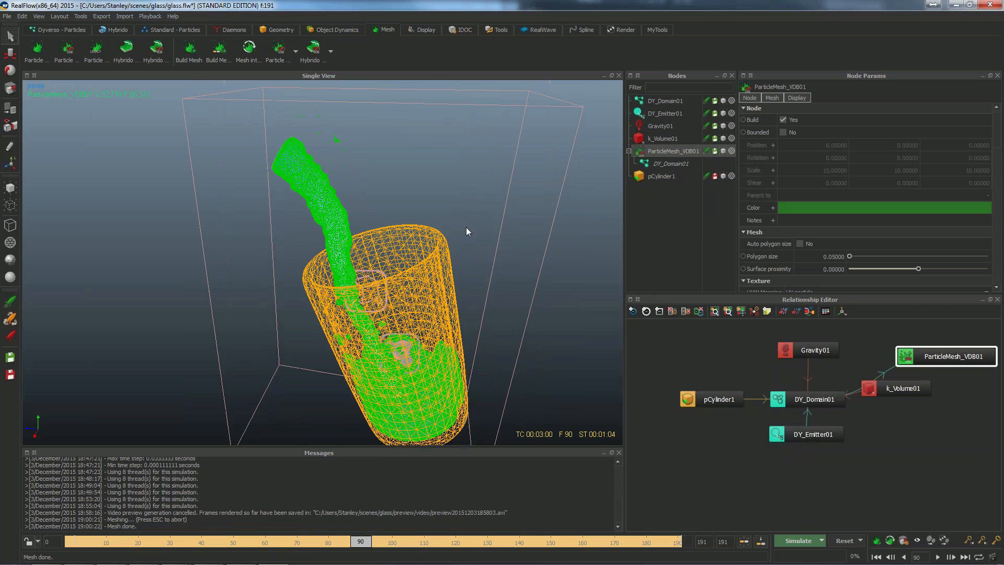
{"action": "left_click", "coordinate": [532, 263]}
{"action": "left_click", "coordinate": [334, 207]}
{"action": "right_click_drag", "start_coordinate": [506, 255], "coordinate": [579, 287], "text": "alt"}
{"action": "left_click", "coordinate": [577, 288]}
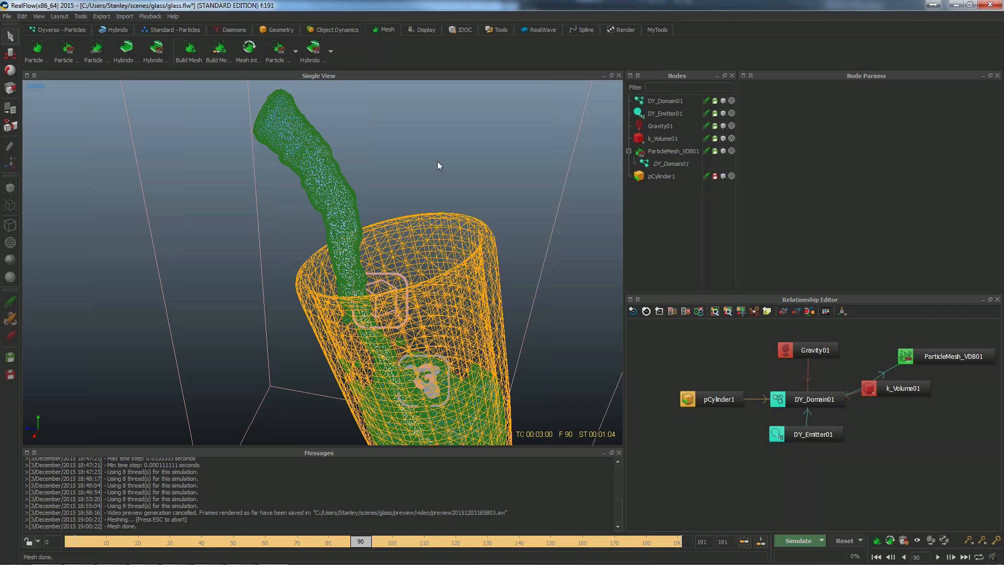
- Hide DY_Domain01 and DY_Emitter01 in the viewport and show the VDB particle mesh as a shaded surface
{"action": "left_click", "coordinate": [723, 101]}
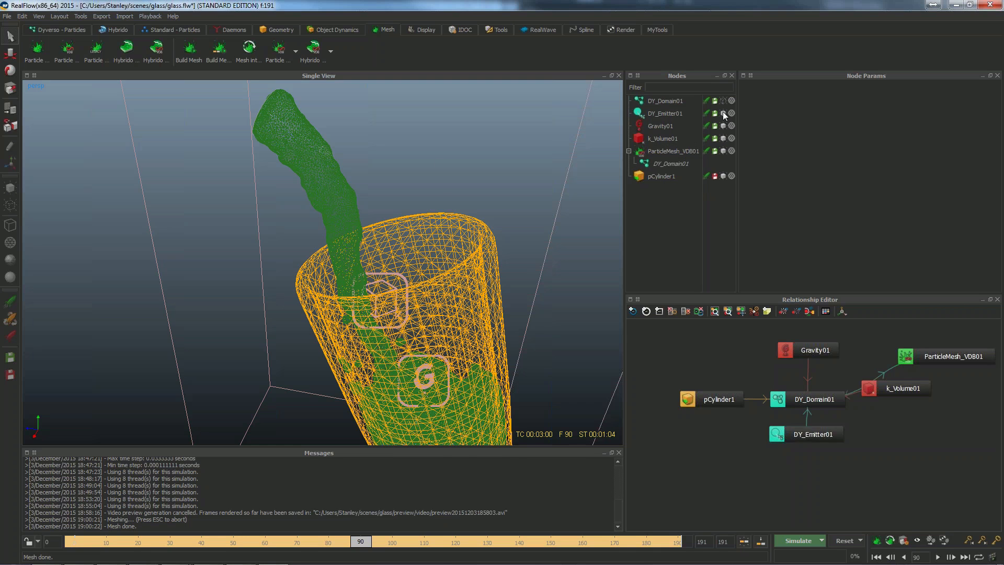
{"action": "left_click", "coordinate": [722, 113]}
{"action": "left_click", "coordinate": [338, 218]}
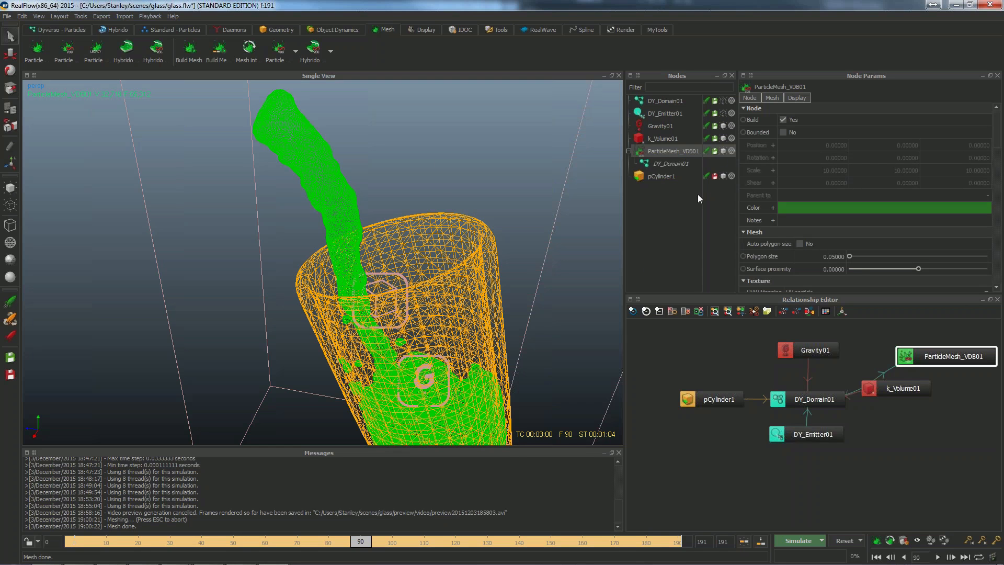
{"action": "left_click", "coordinate": [731, 152]}
{"action": "left_click_drag", "start_coordinate": [476, 237], "coordinate": [557, 309], "text": "alt"}
{"action": "left_click", "coordinate": [558, 305]}
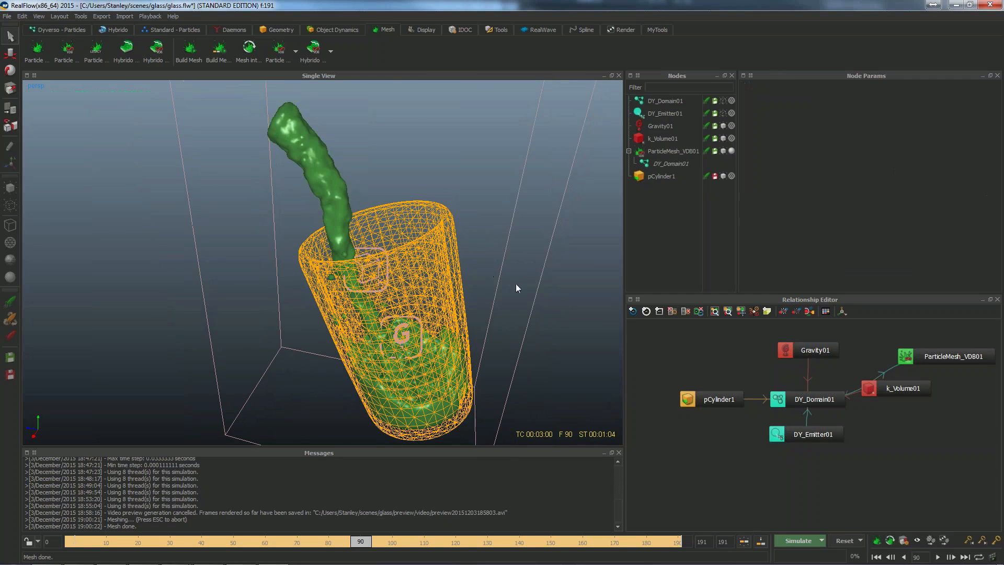
{"action": "left_click_drag", "start_coordinate": [515, 283], "coordinate": [455, 273], "text": "alt"}
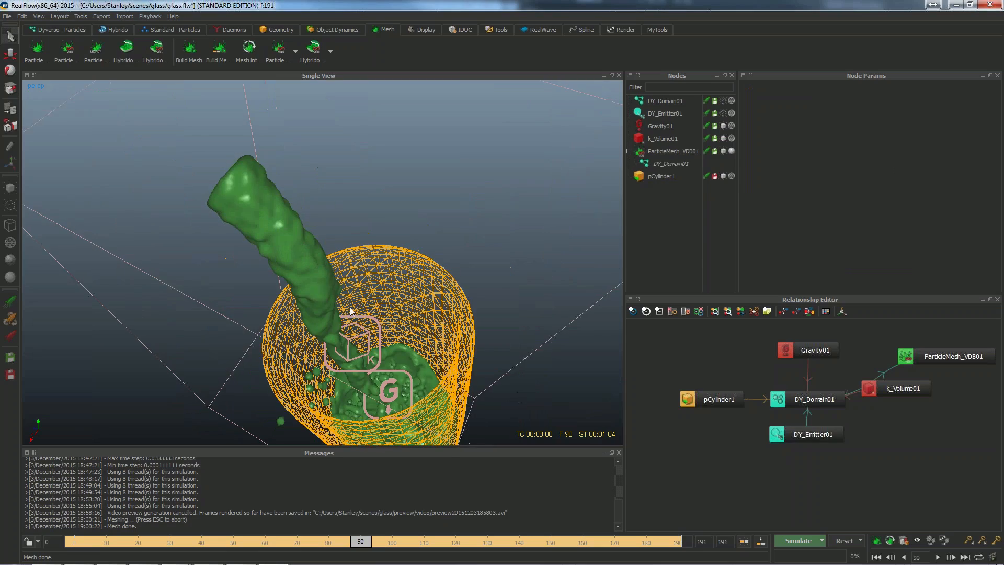
{"action": "left_click_drag", "start_coordinate": [350, 308], "coordinate": [396, 151], "text": "alt"}
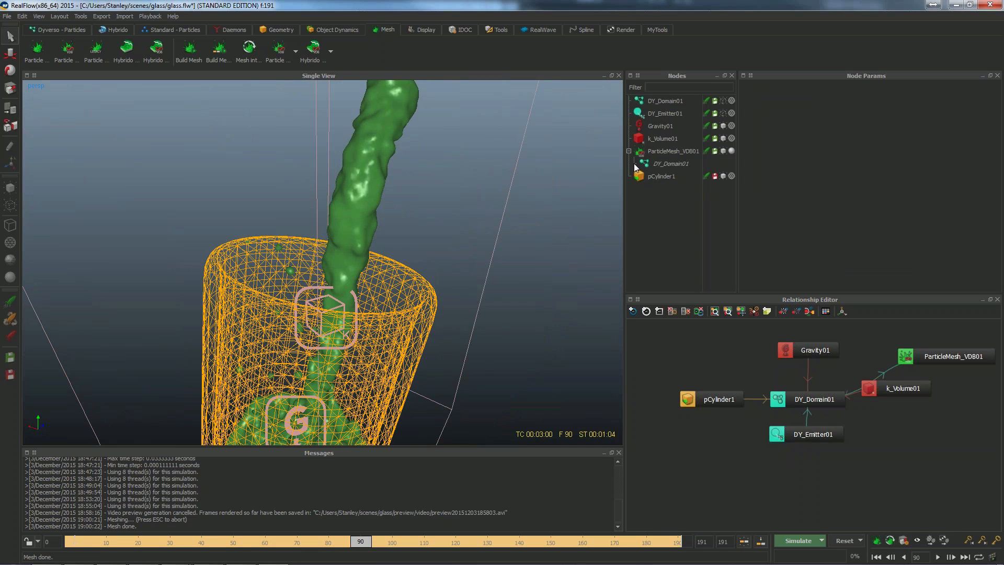
- Enable the mesh filter on the VDB particle mesh and set its Steps to 64
{"action": "left_click", "coordinate": [678, 152]}
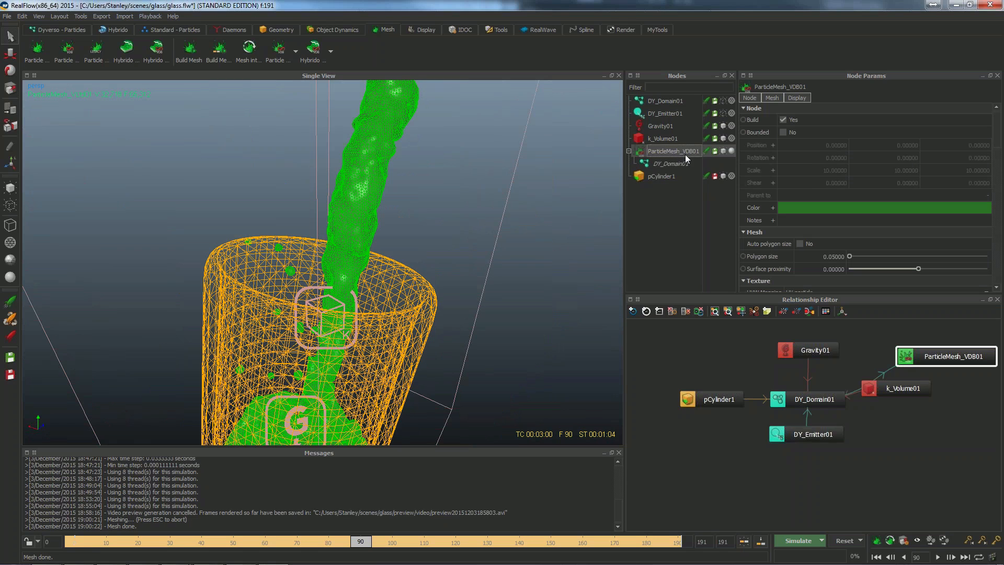
{"action": "left_click", "coordinate": [772, 99]}
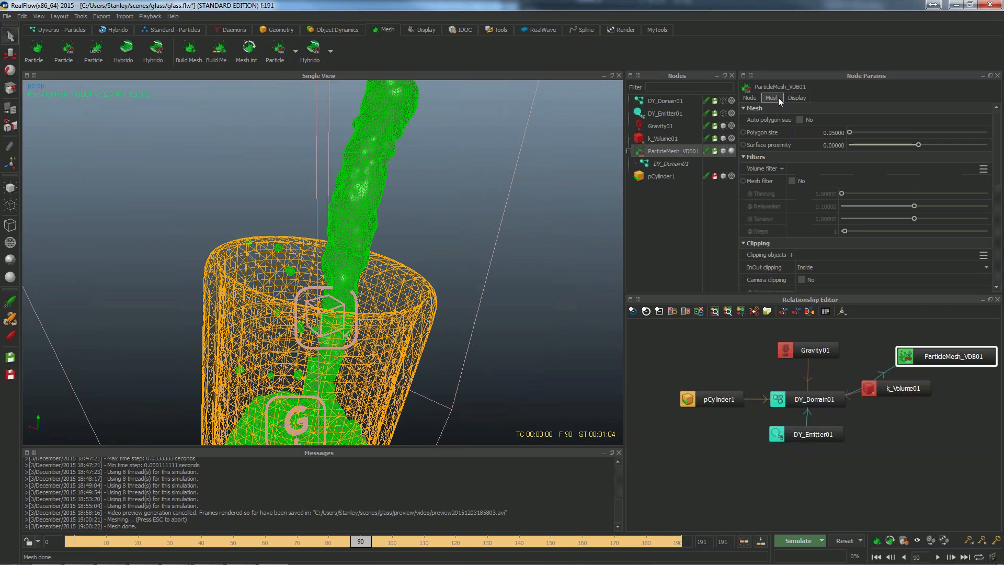
{"action": "left_click", "coordinate": [792, 181]}
{"action": "left_click", "coordinate": [816, 232]}
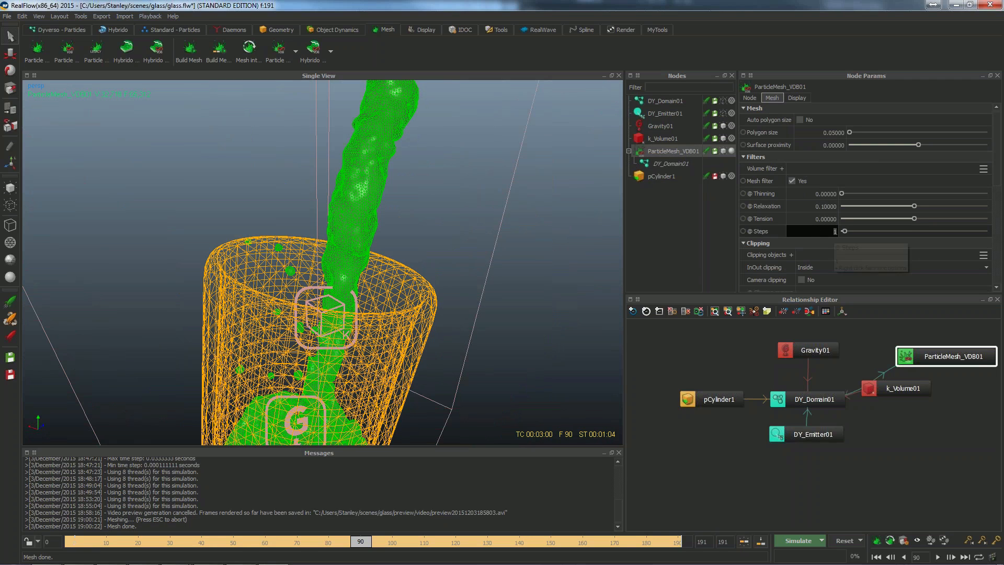
{"action": "type", "text": "64"}
{"action": "key", "text": "Return"}
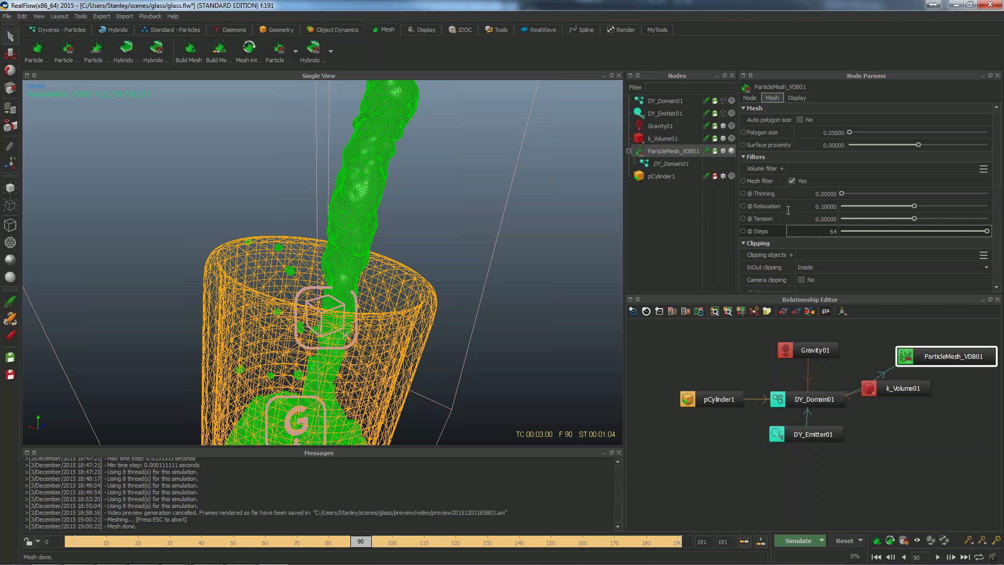
- Rebuild the VDB particle mesh with the filter applied and inspect the smoothed stream
{"action": "right_click", "coordinate": [678, 155]}
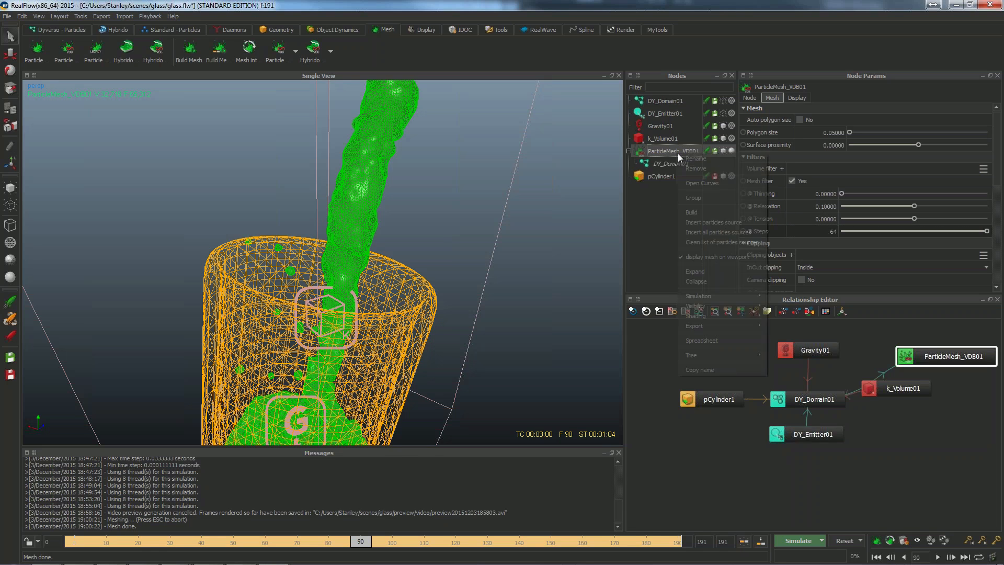
{"action": "left_click", "coordinate": [691, 213]}
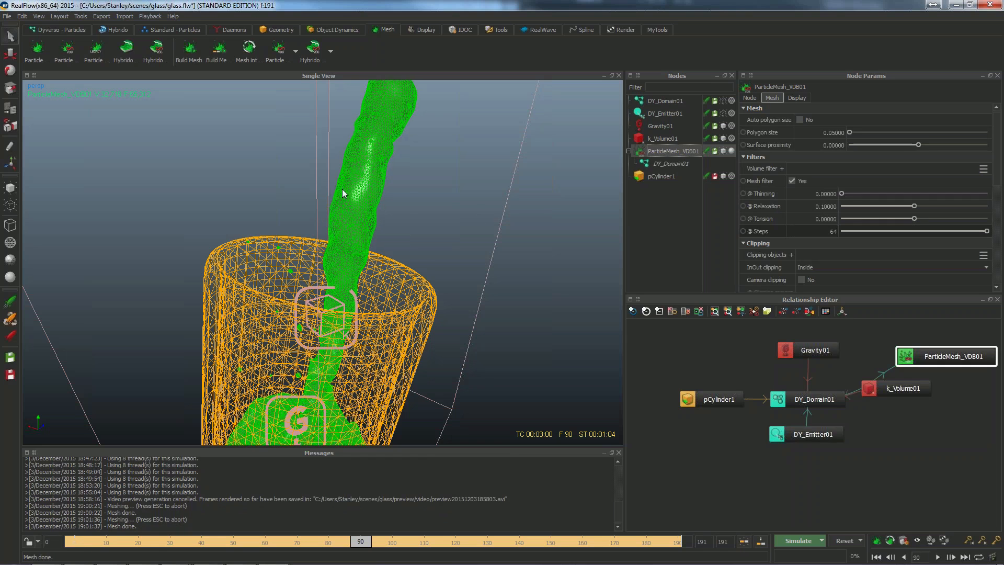
{"action": "left_click", "coordinate": [393, 236]}
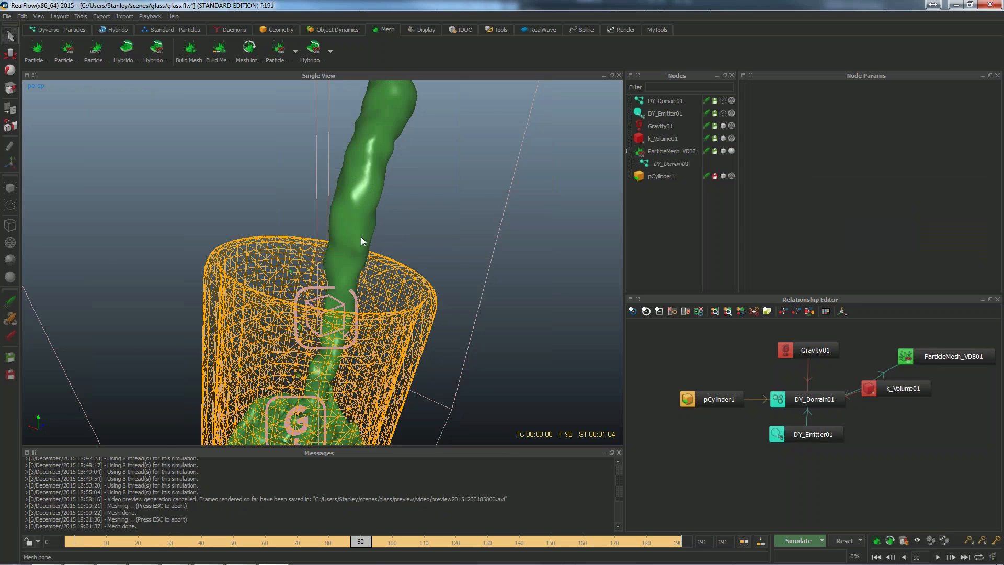
{"action": "left_click_drag", "start_coordinate": [360, 237], "coordinate": [369, 233], "text": "alt"}
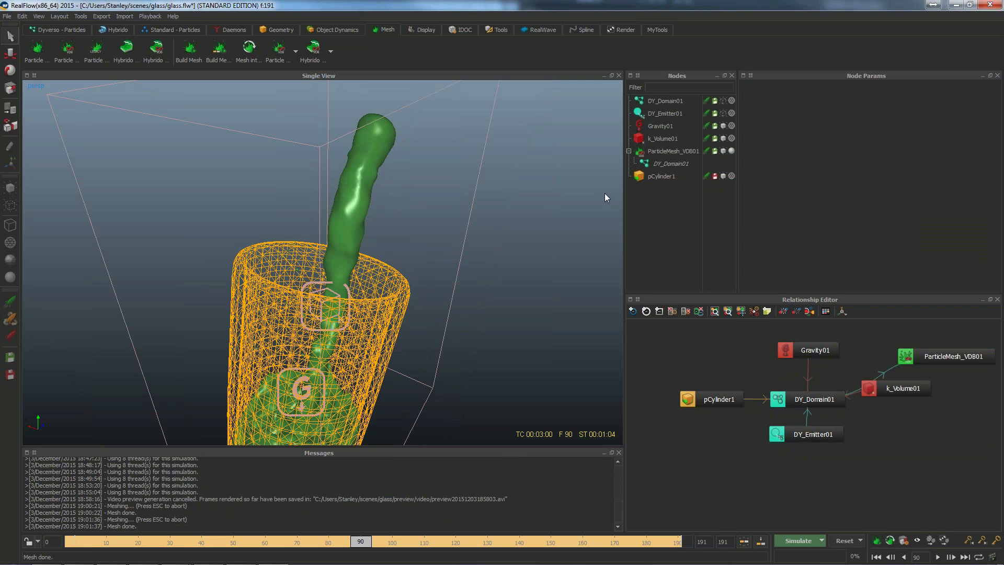
- Add a Smooth volume filter with 3 iterations to the VDB particle mesh
{"action": "left_click", "coordinate": [678, 152]}
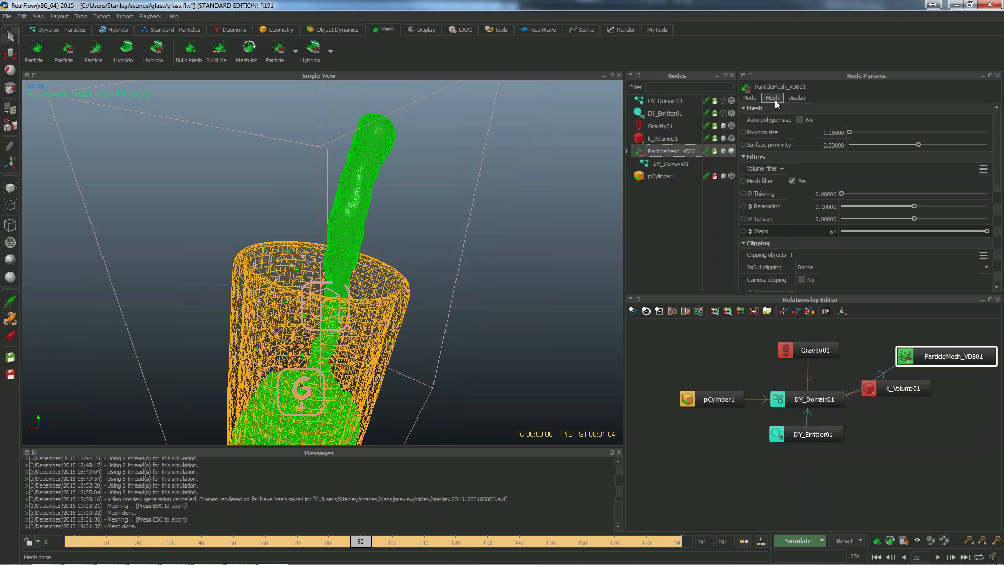
{"action": "left_click", "coordinate": [781, 170]}
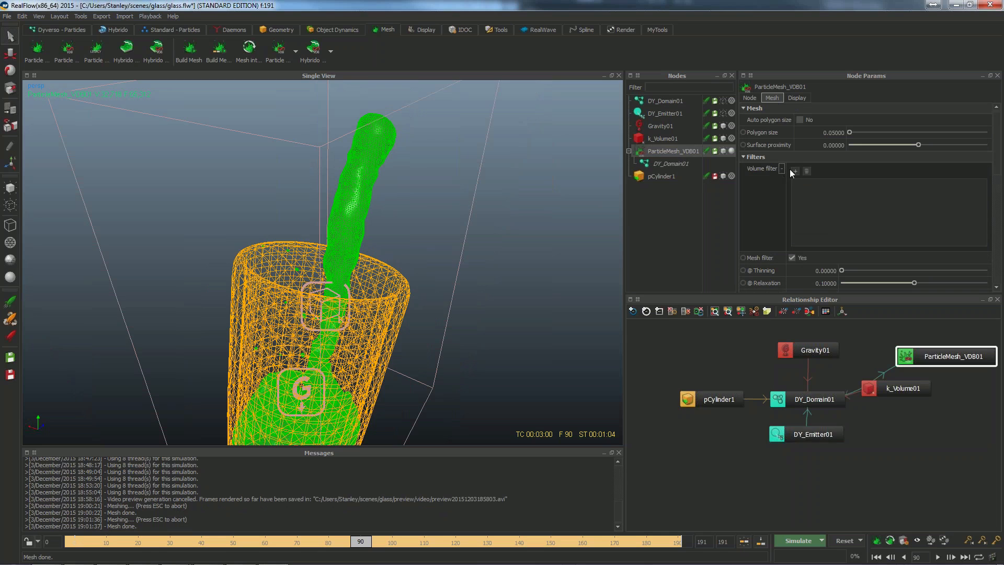
{"action": "left_click", "coordinate": [794, 171]}
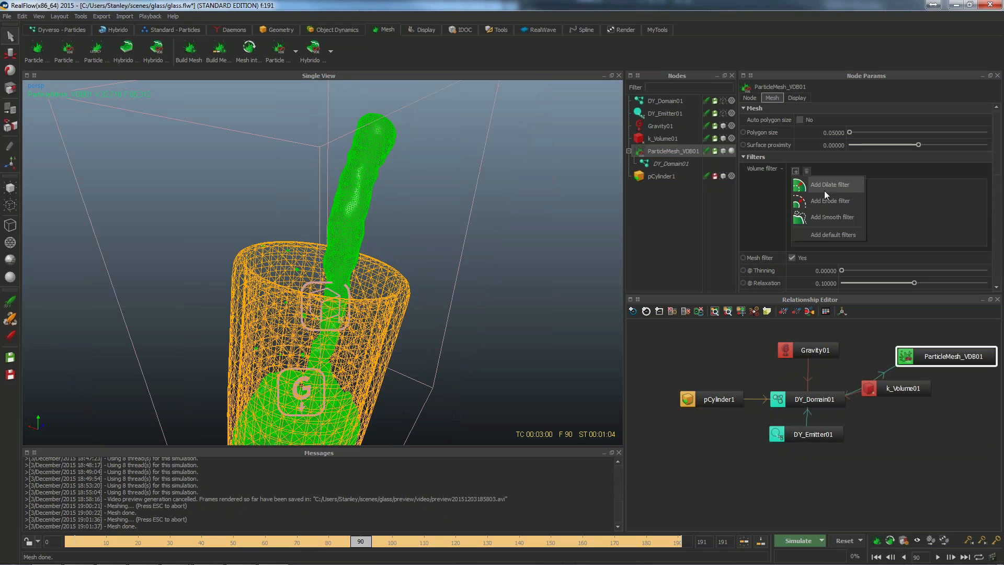
{"action": "left_click", "coordinate": [827, 217]}
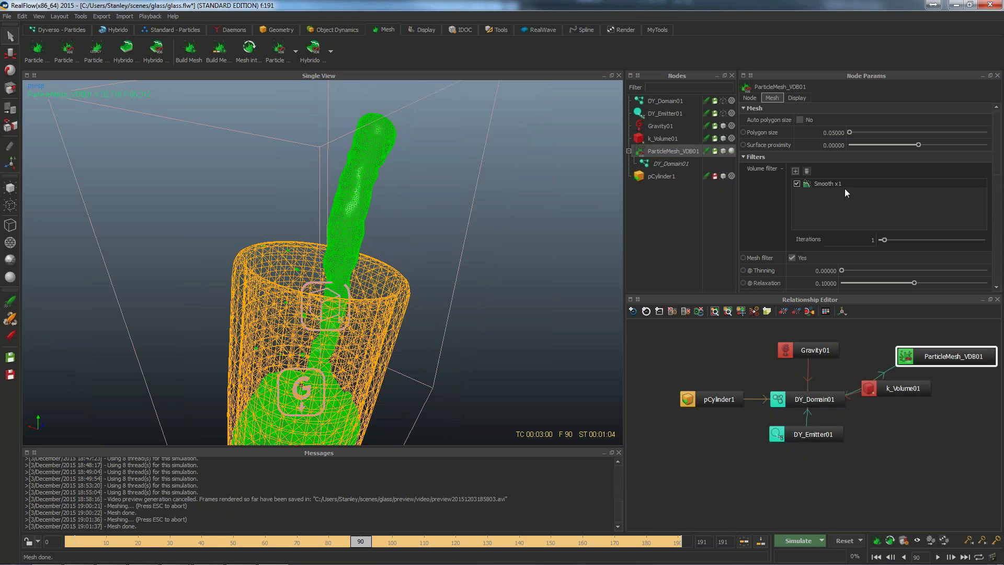
{"action": "type", "text": "3"}
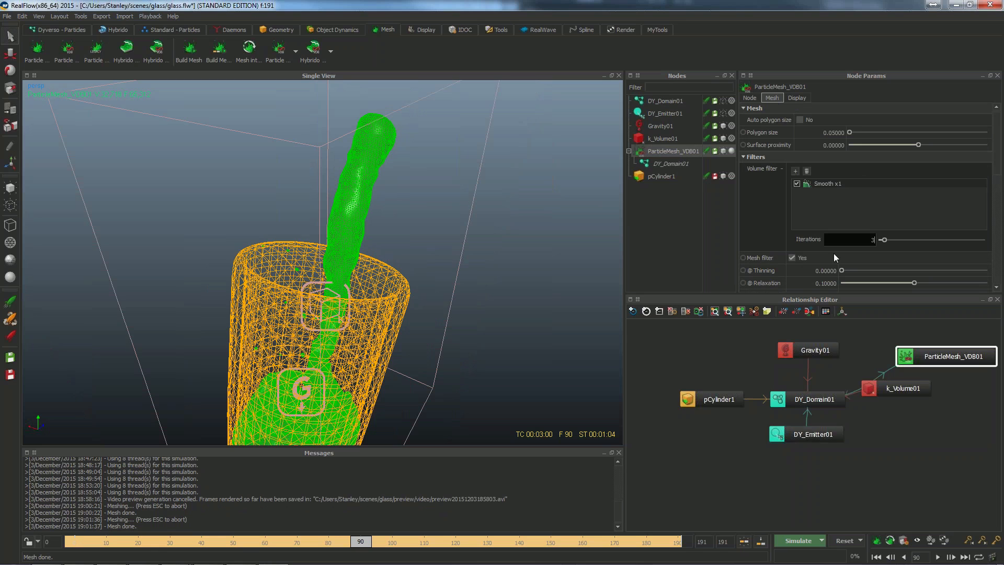
{"action": "key", "text": "Return"}
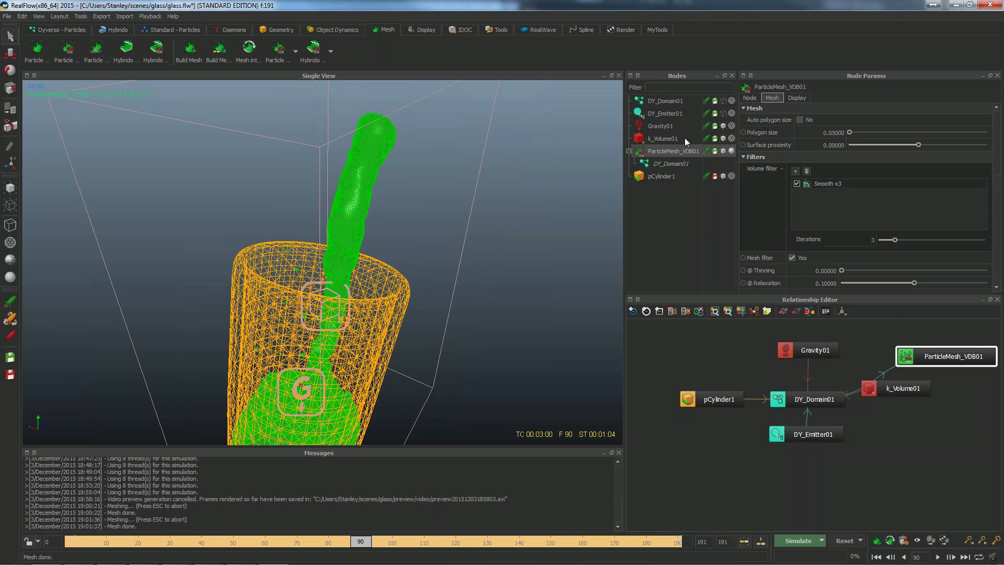
- Rebuild the VDB particle mesh with the Smooth filter and inspect the stream and the liquid in the glass
{"action": "right_click", "coordinate": [669, 150]}
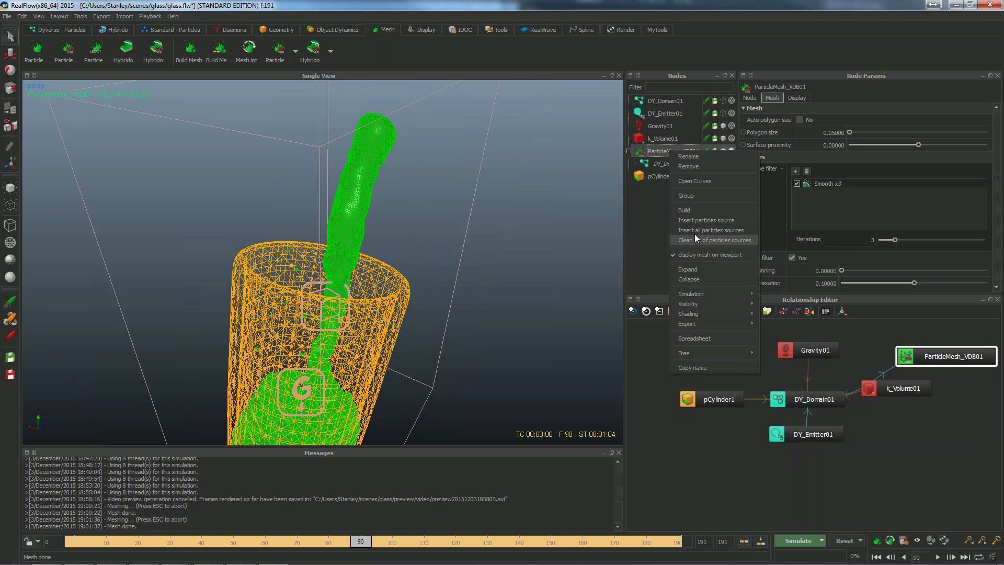
{"action": "left_click", "coordinate": [696, 220]}
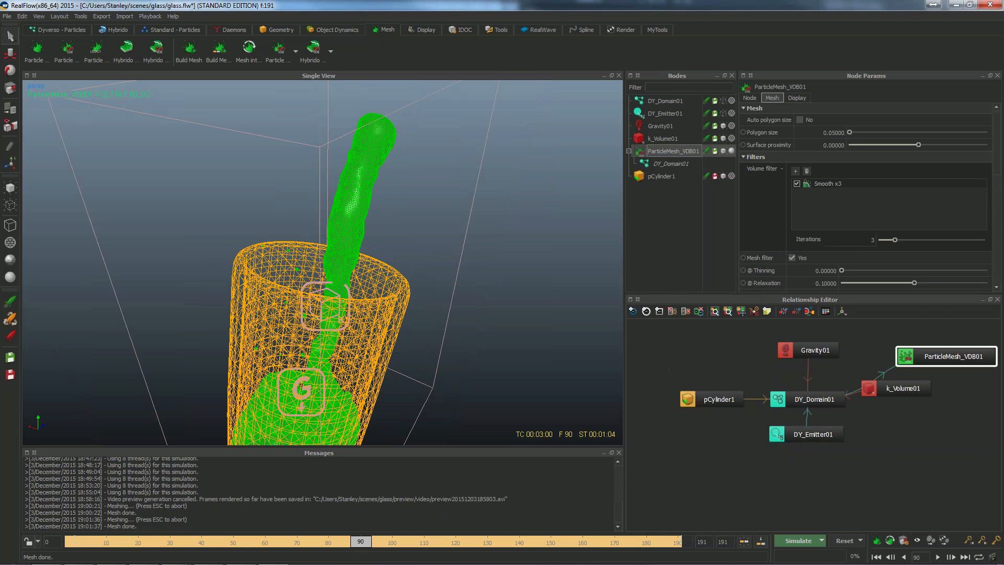
{"action": "left_click", "coordinate": [489, 237]}
{"action": "middle_click_drag", "start_coordinate": [489, 237], "coordinate": [506, 178], "text": "alt"}
{"action": "left_click_drag", "start_coordinate": [506, 183], "coordinate": [497, 278], "text": "alt"}
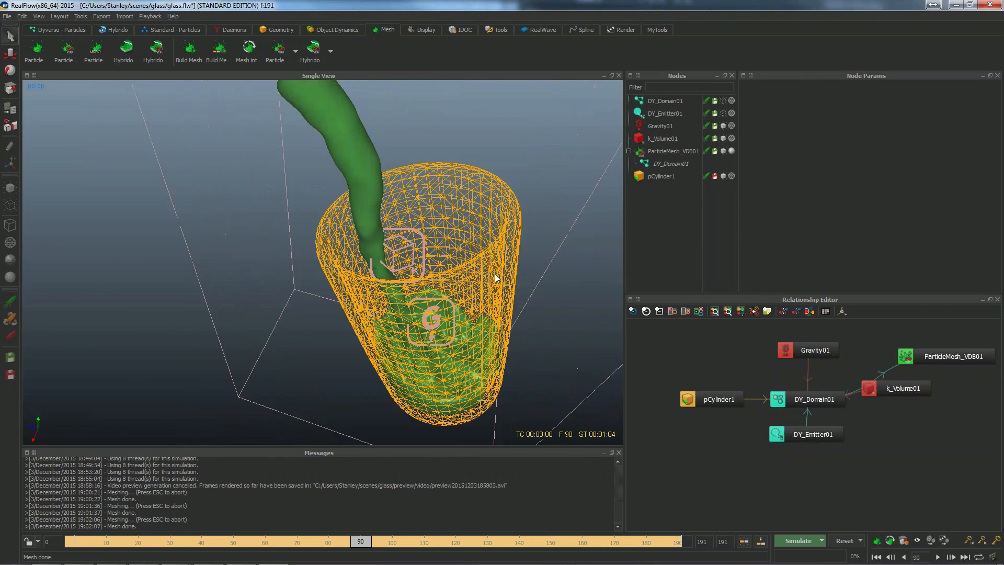
{"action": "left_click", "coordinate": [372, 159]}
{"action": "left_click_drag", "start_coordinate": [487, 235], "coordinate": [417, 368], "text": "alt"}
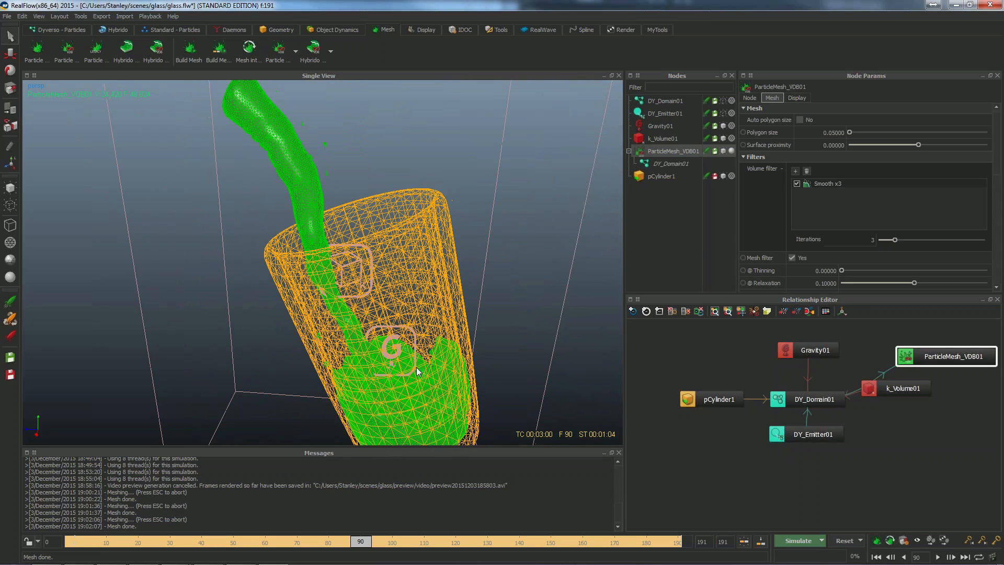
- Set the VDB particle mesh to export as a Mesh cache (.bin) instead of a Mesh sequence (.abc)
{"action": "left_click", "coordinate": [99, 18]}
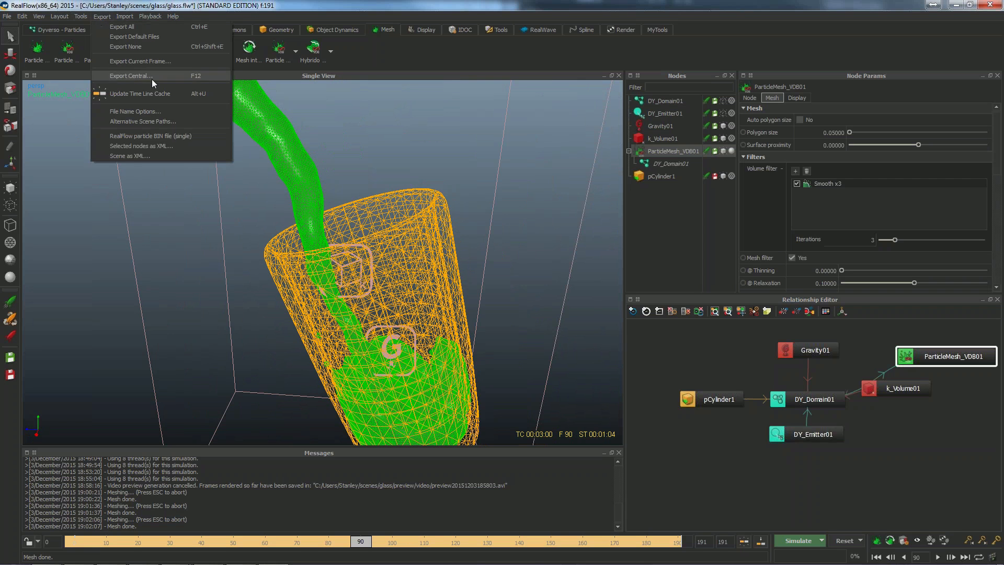
{"action": "left_click", "coordinate": [128, 76]}
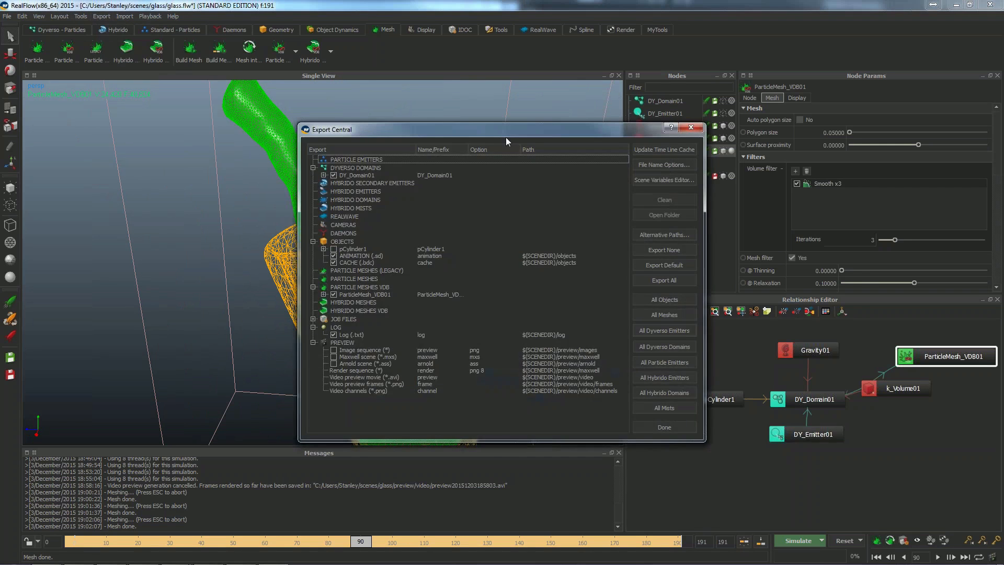
{"action": "left_click_drag", "start_coordinate": [506, 137], "coordinate": [673, 136]}
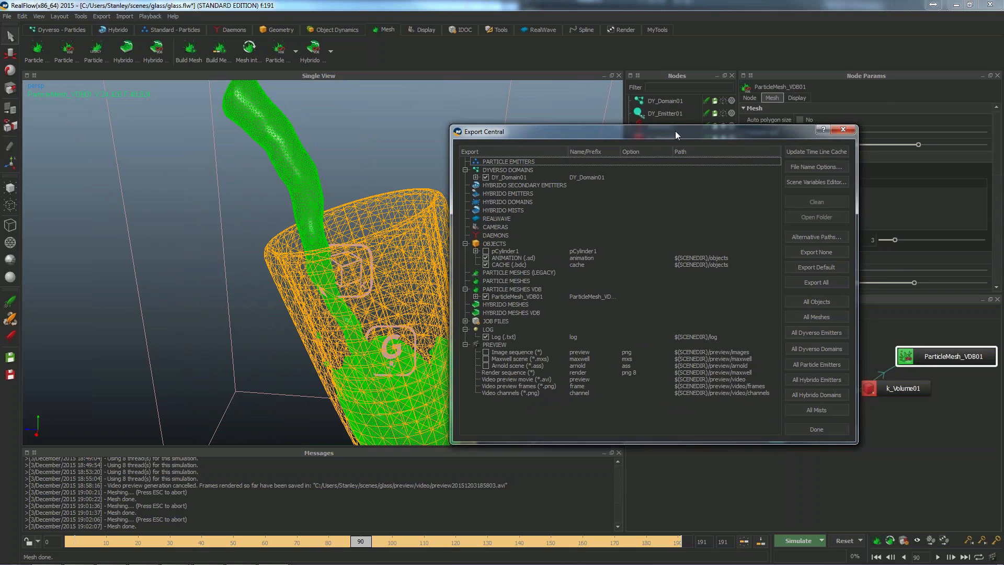
{"action": "left_click_drag", "start_coordinate": [676, 131], "coordinate": [703, 116]}
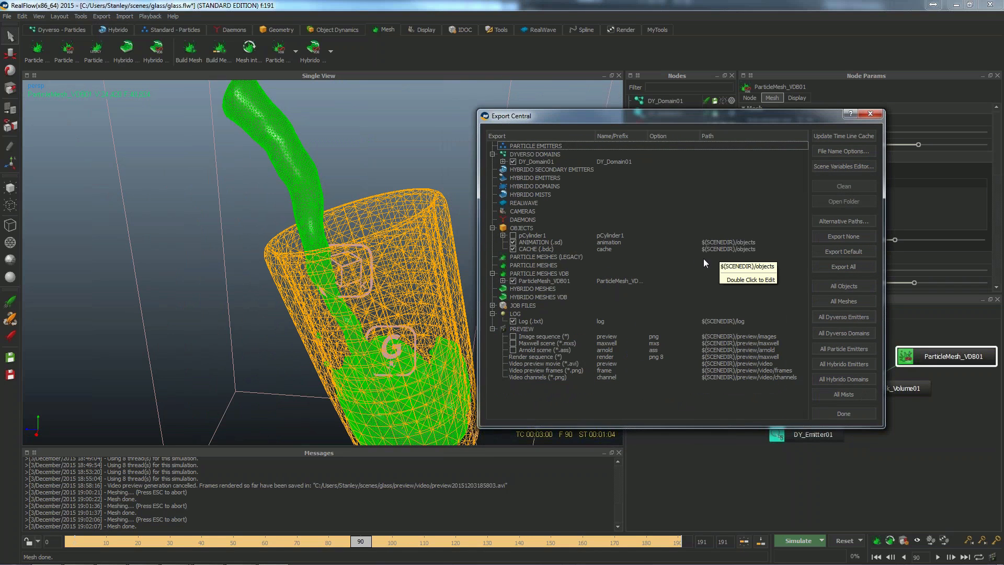
{"action": "left_click", "coordinate": [502, 281]}
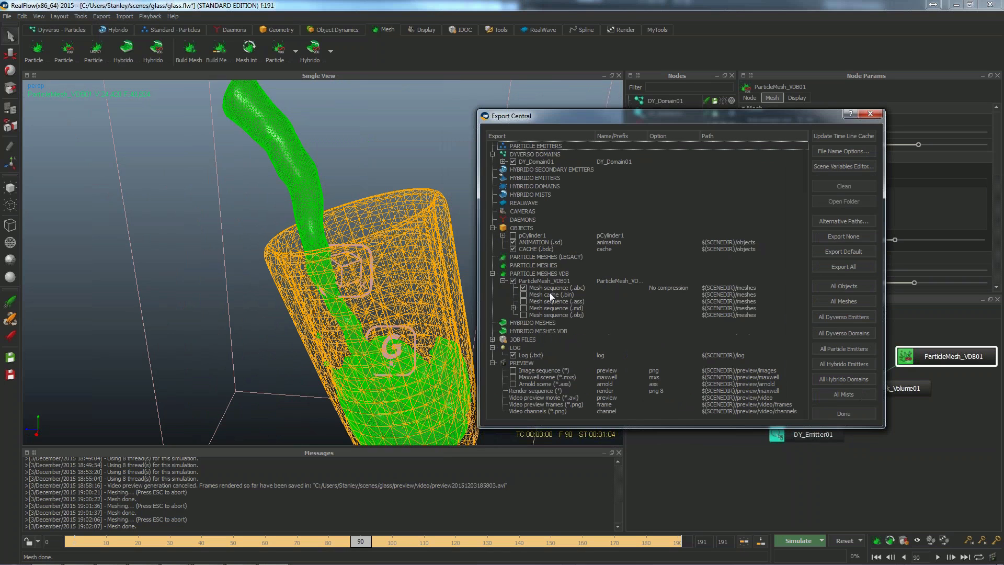
{"action": "left_click", "coordinate": [523, 287]}
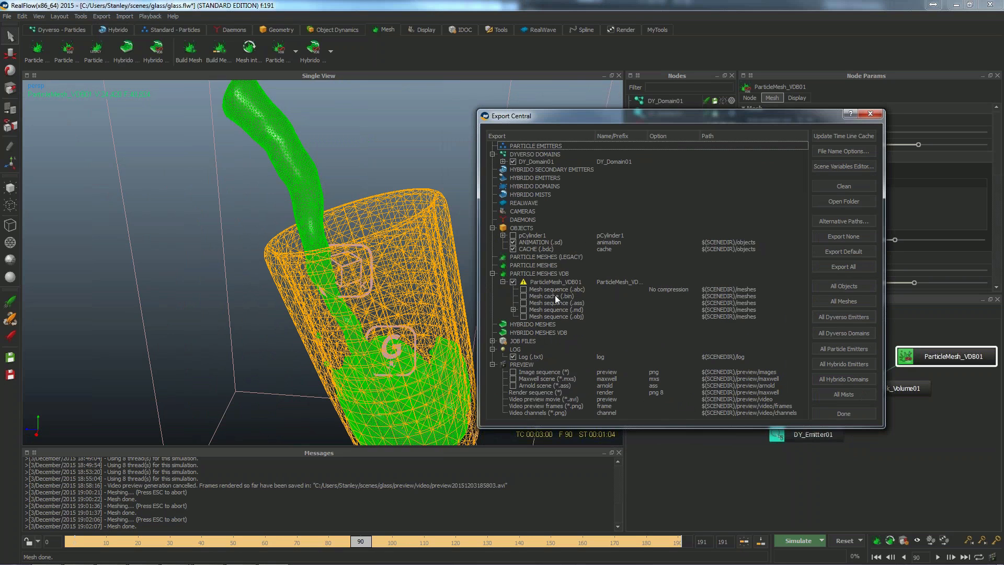
{"action": "left_click", "coordinate": [524, 296]}
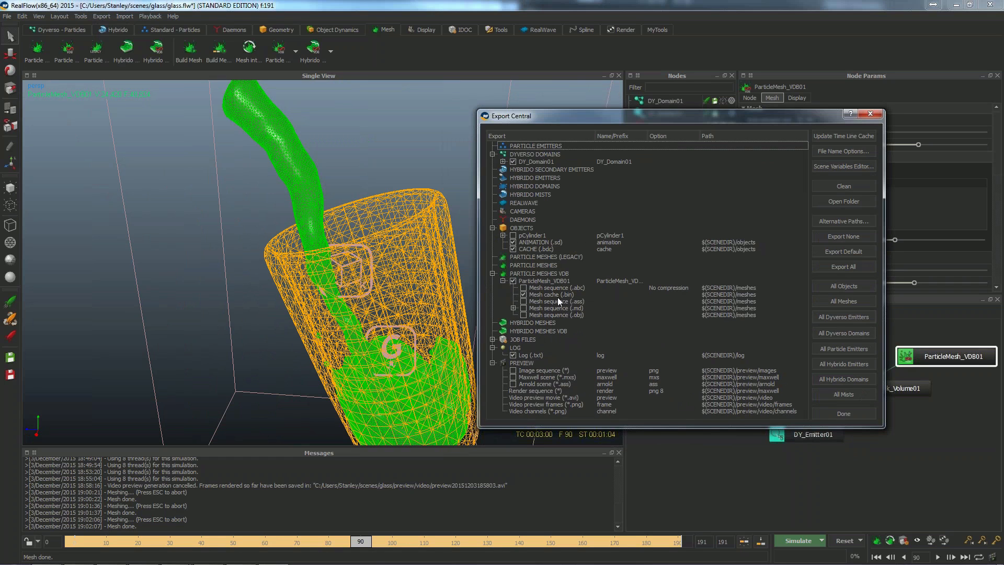
{"action": "left_click", "coordinate": [853, 413]}
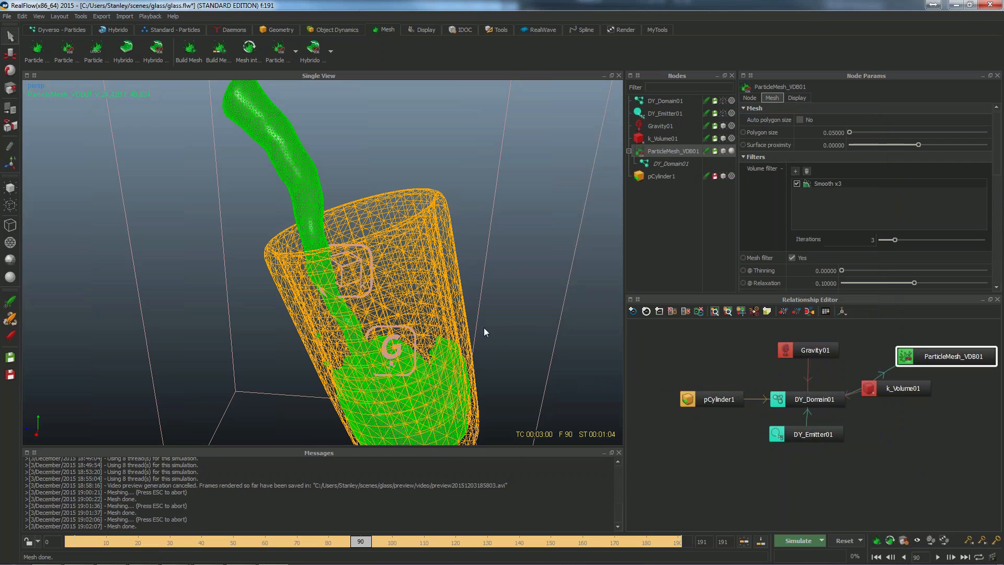
- Display the pCylinder1 glass as a bounding box in the viewport
{"action": "left_click_drag", "start_coordinate": [396, 298], "coordinate": [343, 310], "text": "alt"}
{"action": "scroll", "coordinate": [343, 308], "scroll_direction": "down", "scroll_amount": 2}
{"action": "left_click", "coordinate": [456, 335]}
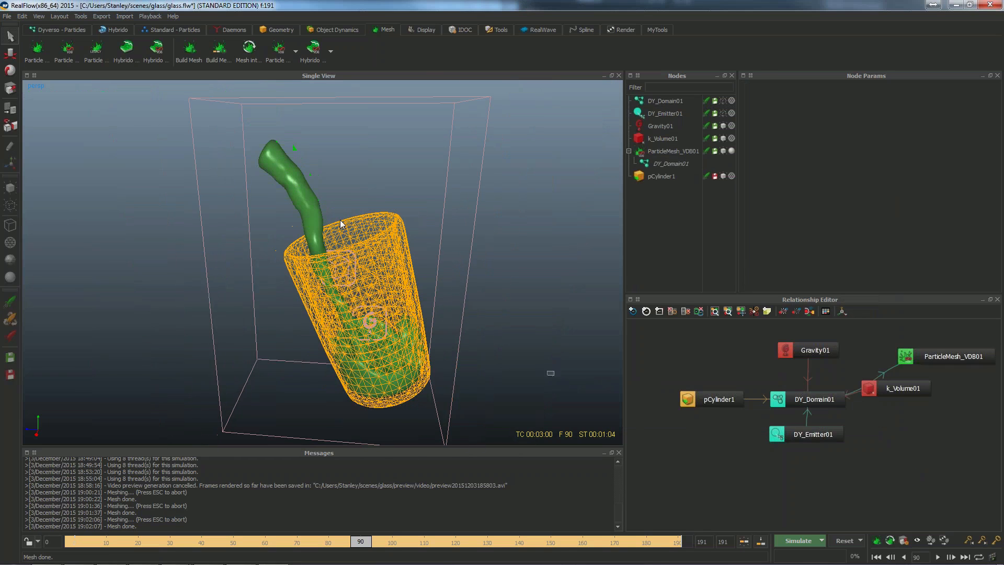
{"action": "left_click", "coordinate": [307, 202]}
{"action": "left_click", "coordinate": [365, 283]}
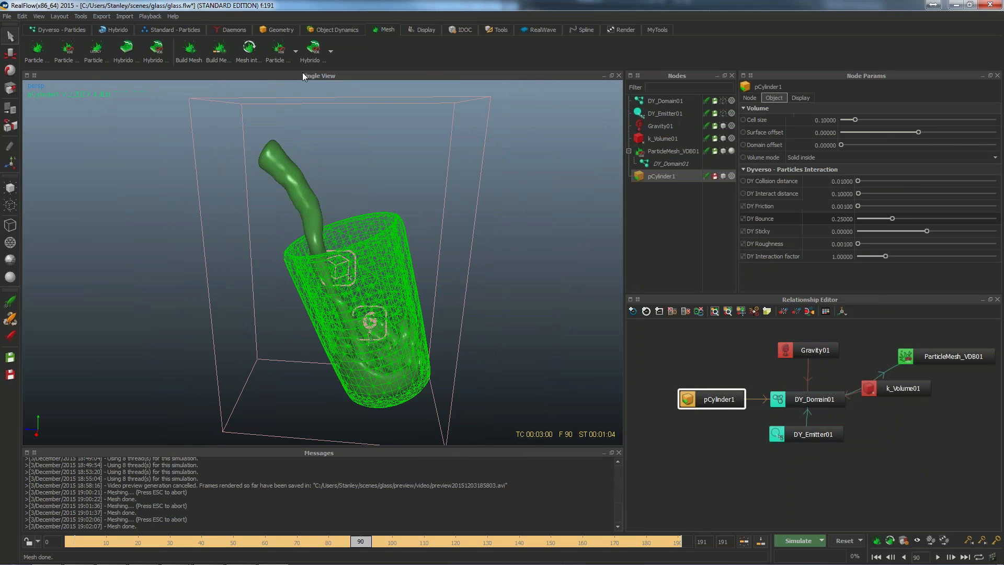
{"action": "left_click", "coordinate": [724, 177]}
{"action": "left_click", "coordinate": [724, 177]}
{"action": "left_click", "coordinate": [731, 176]}
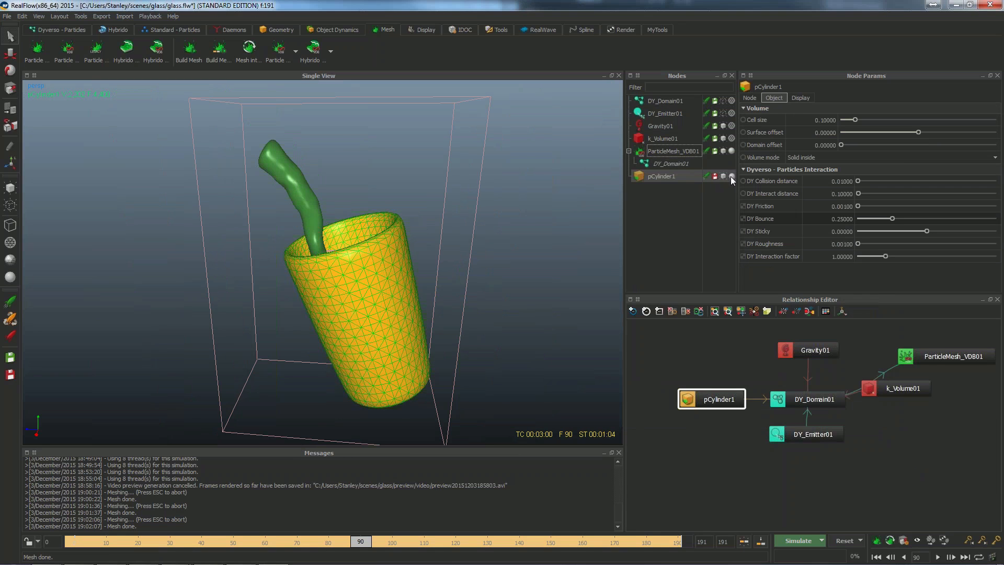
{"action": "left_click", "coordinate": [731, 176]}
- Return to frame 0 and build the VDB particle mesh for the whole cached frame sequence
{"action": "left_click", "coordinate": [74, 539]}
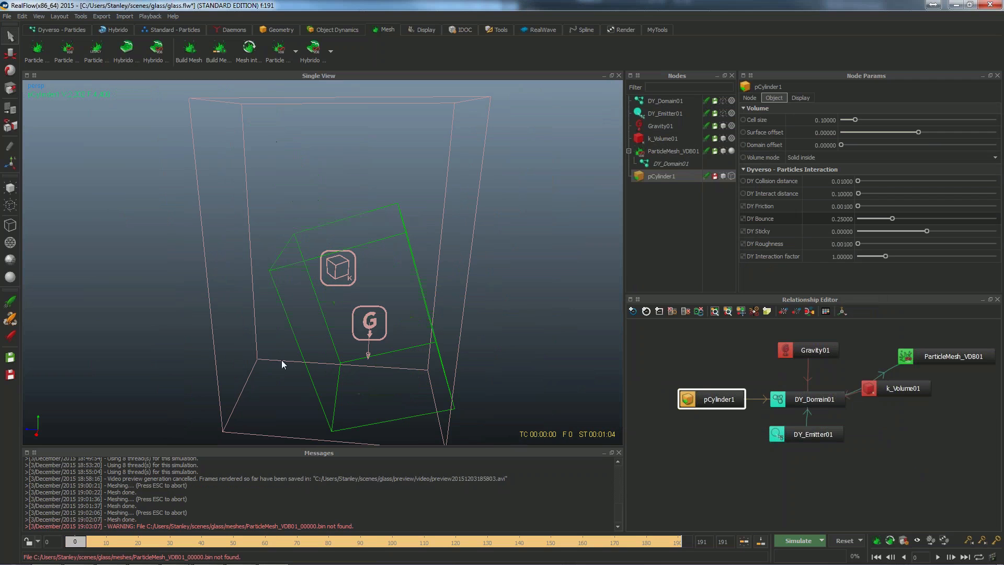
{"action": "left_click", "coordinate": [663, 150]}
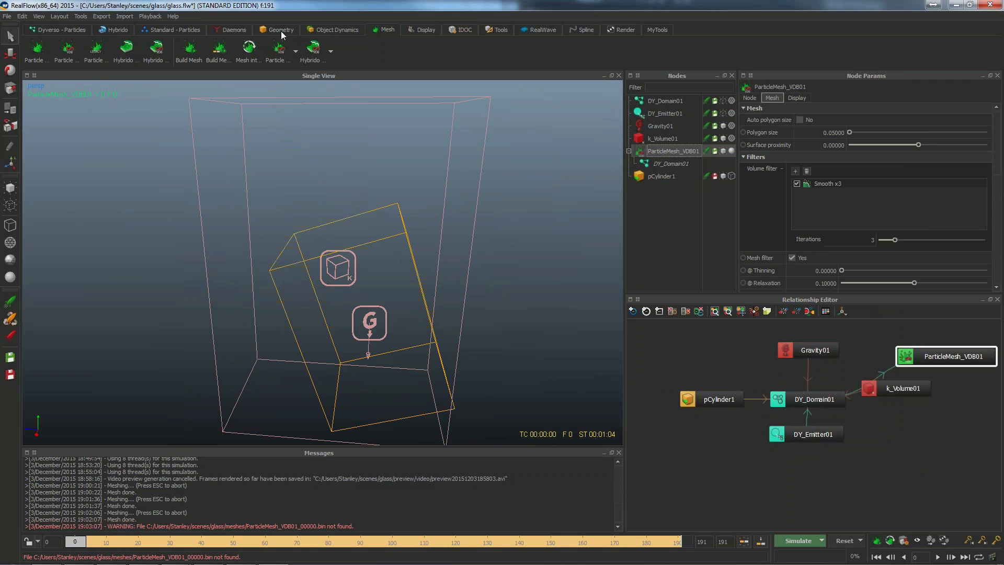
{"action": "left_click", "coordinate": [219, 50]}
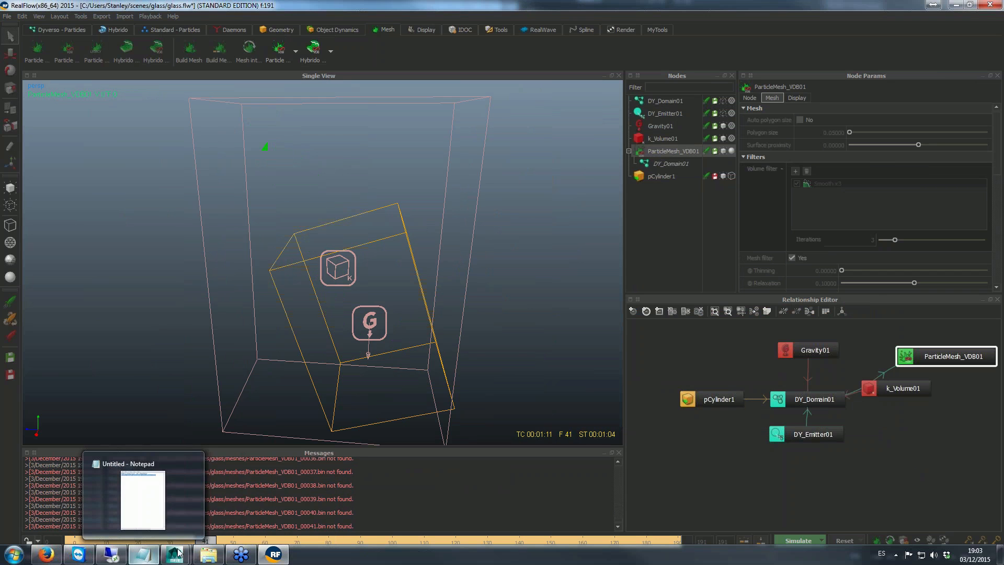
- Switch to Maya and load the RealFlow mesh sequence from the glass scene's meshes folder, starting with ParticleMesh_VDB01_00000.bin
{"action": "mouse_move", "coordinate": [176, 554]}
{"action": "left_click", "coordinate": [238, 502]}
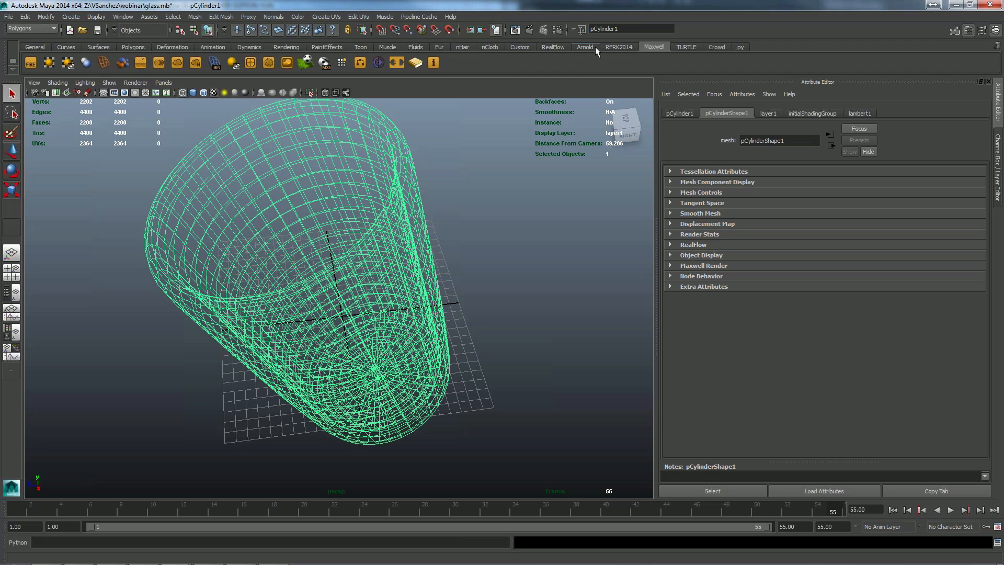
{"action": "left_click", "coordinate": [558, 47]}
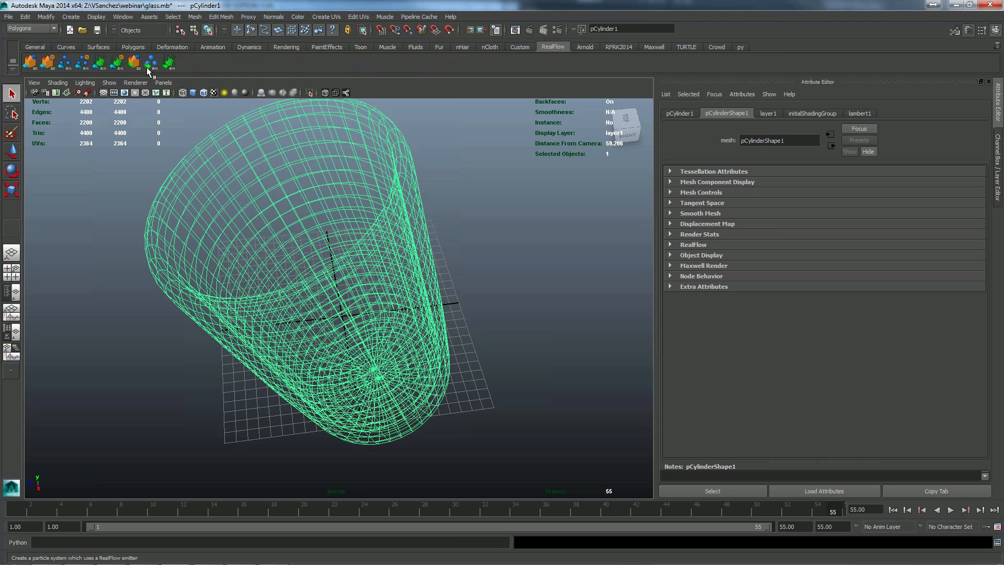
{"action": "left_click", "coordinate": [169, 63]}
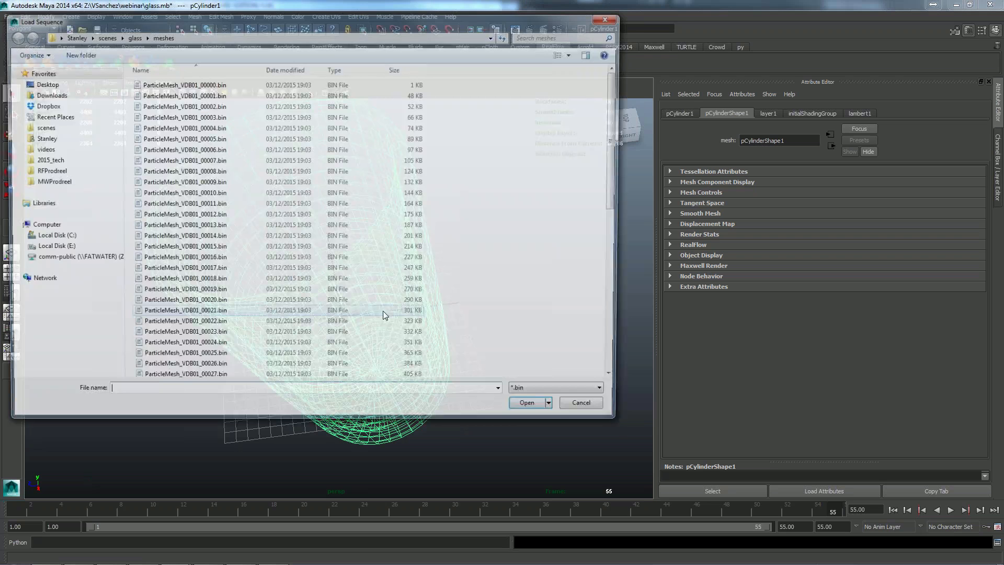
{"action": "left_click", "coordinate": [132, 36]}
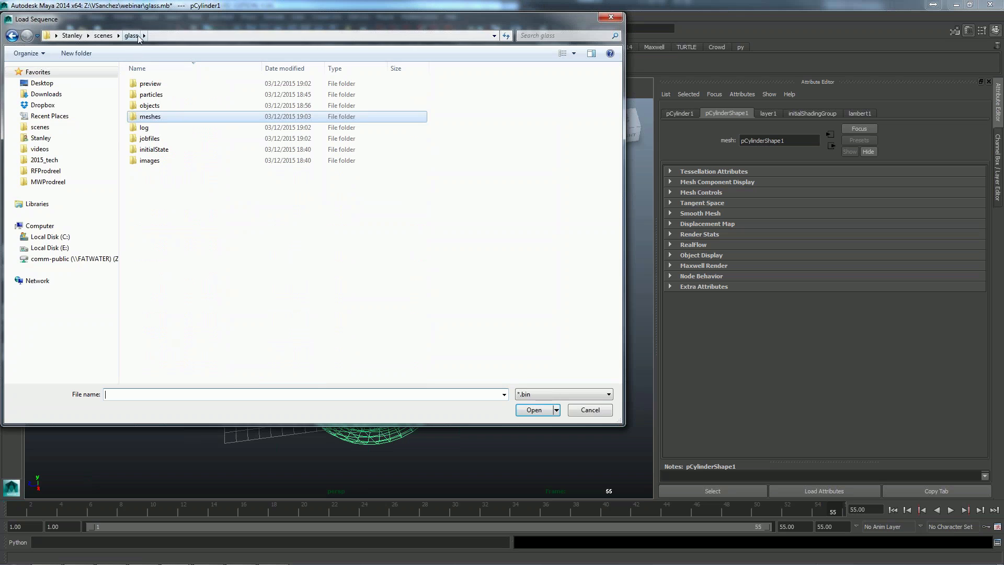
{"action": "double_click", "coordinate": [158, 119]}
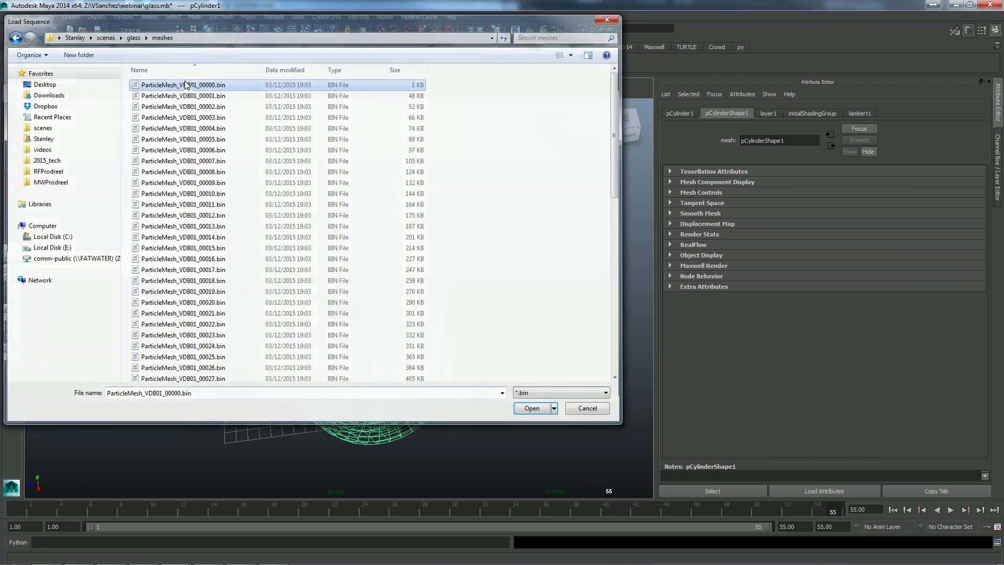
{"action": "double_click", "coordinate": [186, 84]}
{"action": "left_click", "coordinate": [428, 320]}
- Play back the imported liquid mesh and examine how it pours into the glass
{"action": "scroll", "coordinate": [496, 320], "scroll_direction": "down", "scroll_amount": 5}
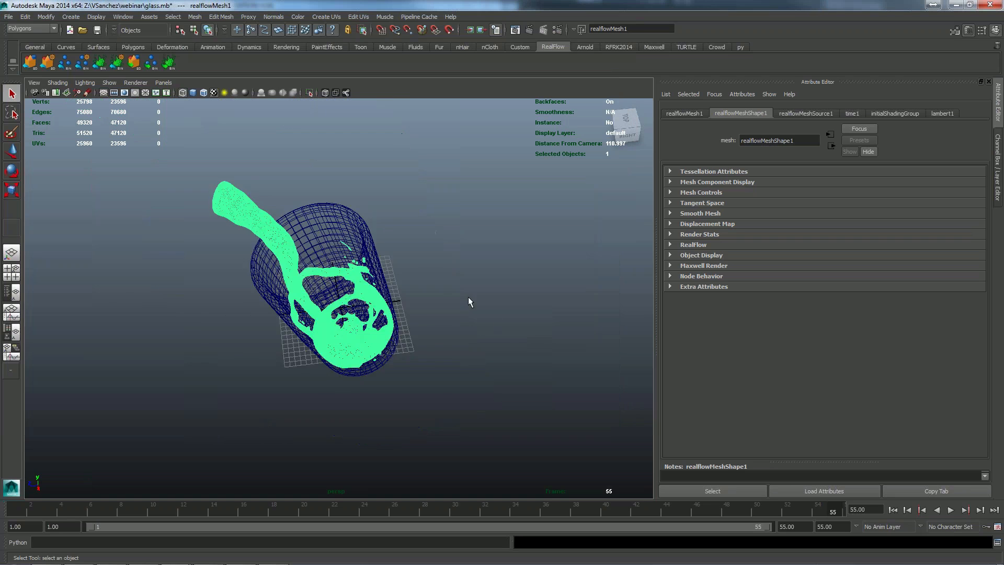
{"action": "left_click_drag", "start_coordinate": [468, 297], "coordinate": [429, 238], "text": "alt"}
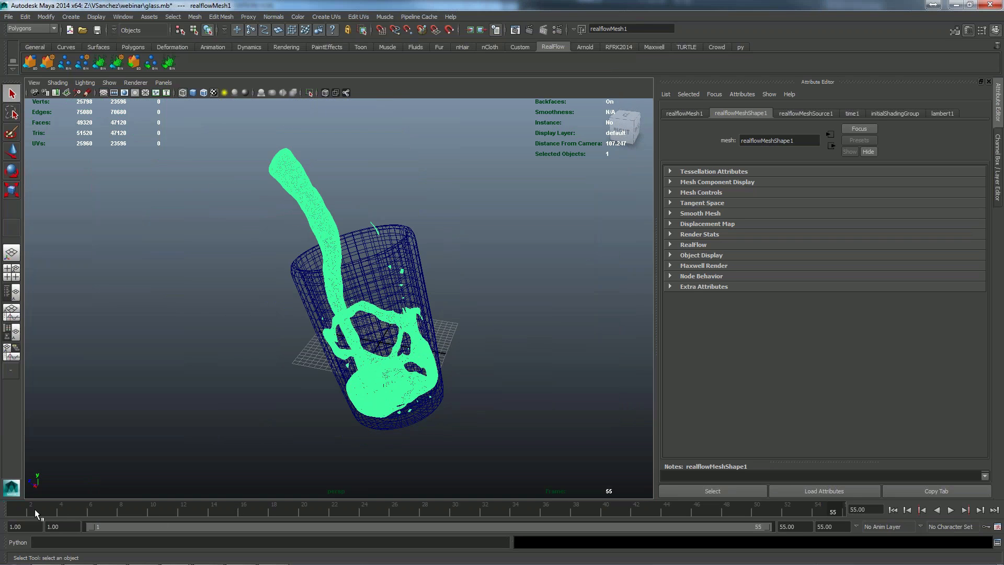
{"action": "key", "text": "alt+v"}
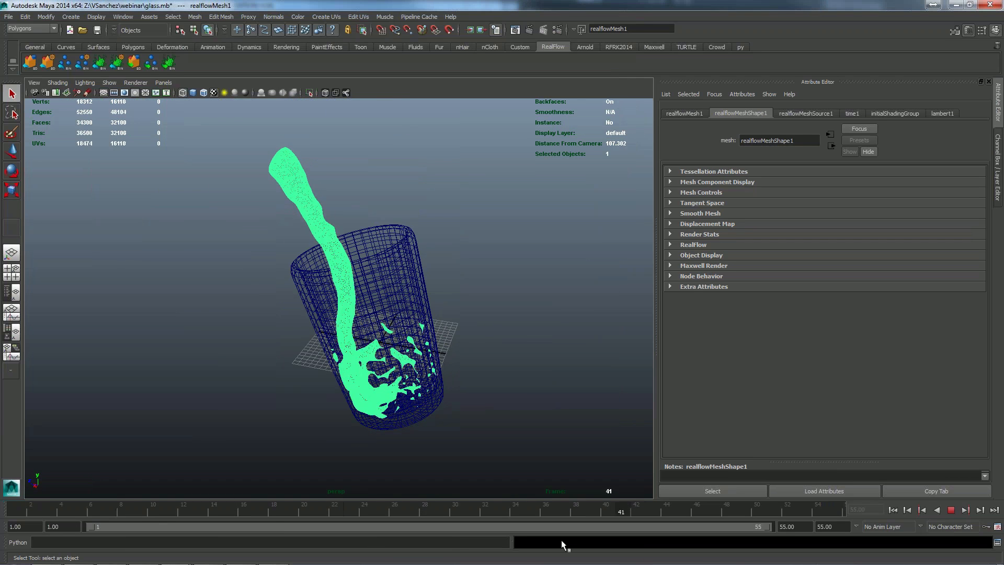
{"action": "key", "text": "alt+v"}
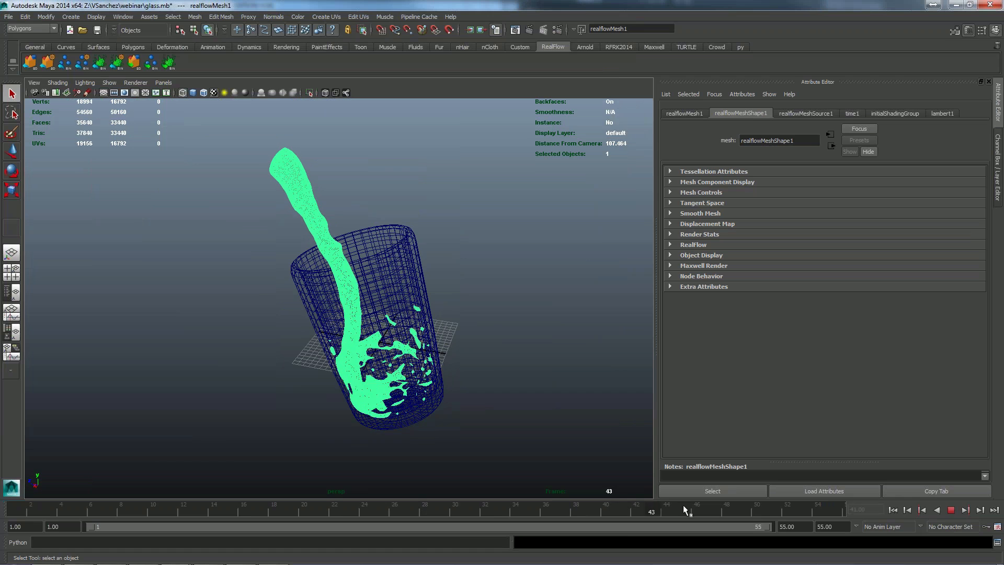
- Check in RealFlow how far the particle mesh has been built, and return to Maya
{"action": "left_click", "coordinate": [275, 552]}
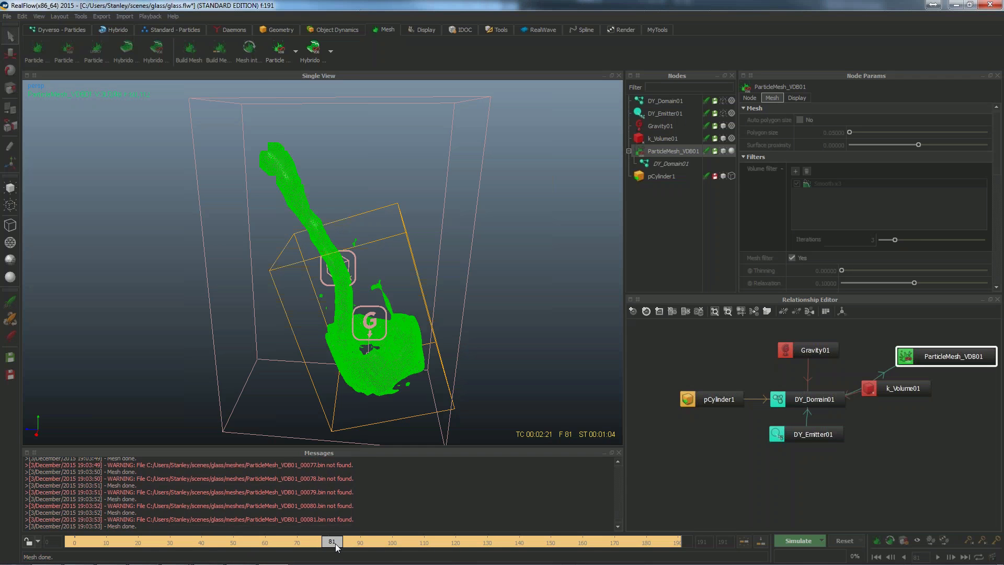
{"action": "mouse_move", "coordinate": [174, 555]}
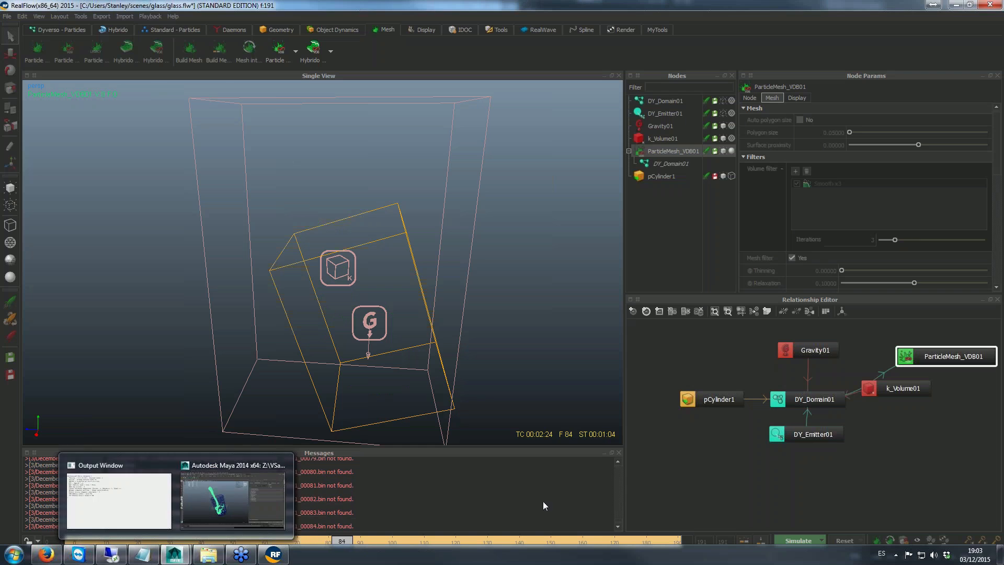
{"action": "left_click", "coordinate": [231, 516]}
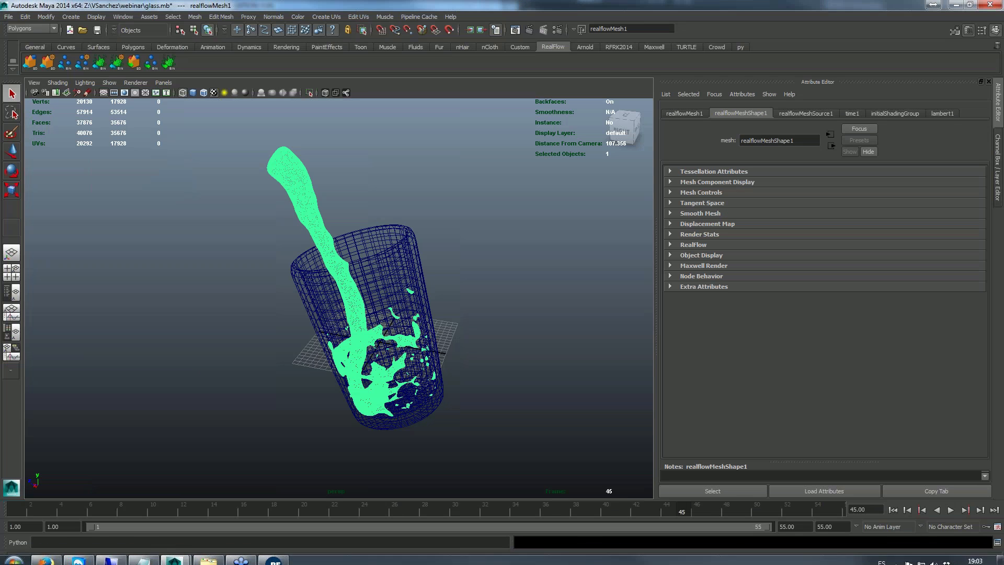
- Extend both the animation end and the playback end to frame 82
{"action": "double_click", "coordinate": [834, 528]}
{"action": "type", "text": "82"}
{"action": "key", "text": "Return"}
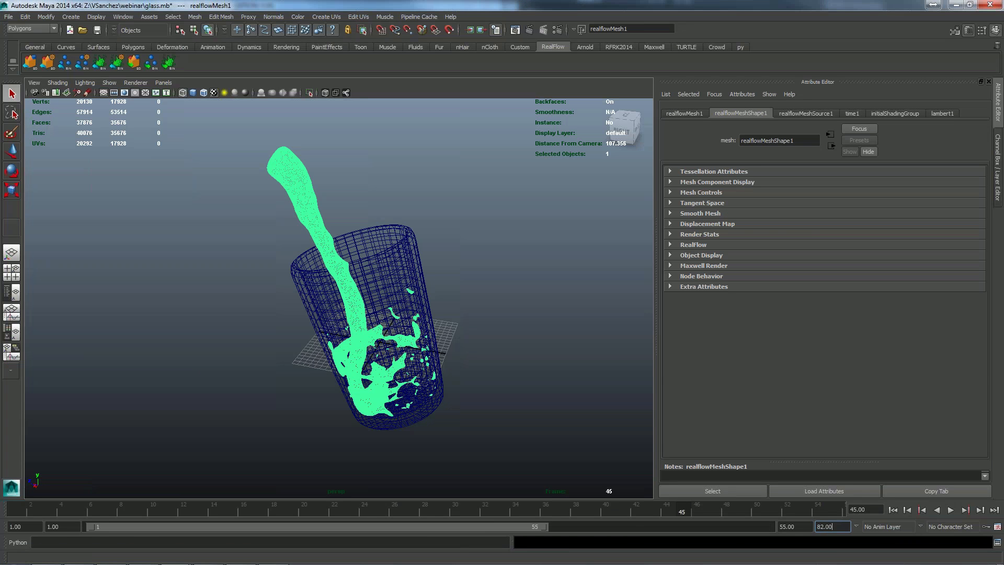
{"action": "mouse_move", "coordinate": [680, 510]}
{"action": "left_mouse_down"}
{"action": "mouse_move", "coordinate": [820, 510]}
{"action": "mouse_move", "coordinate": [772, 511]}
{"action": "left_mouse_up"}
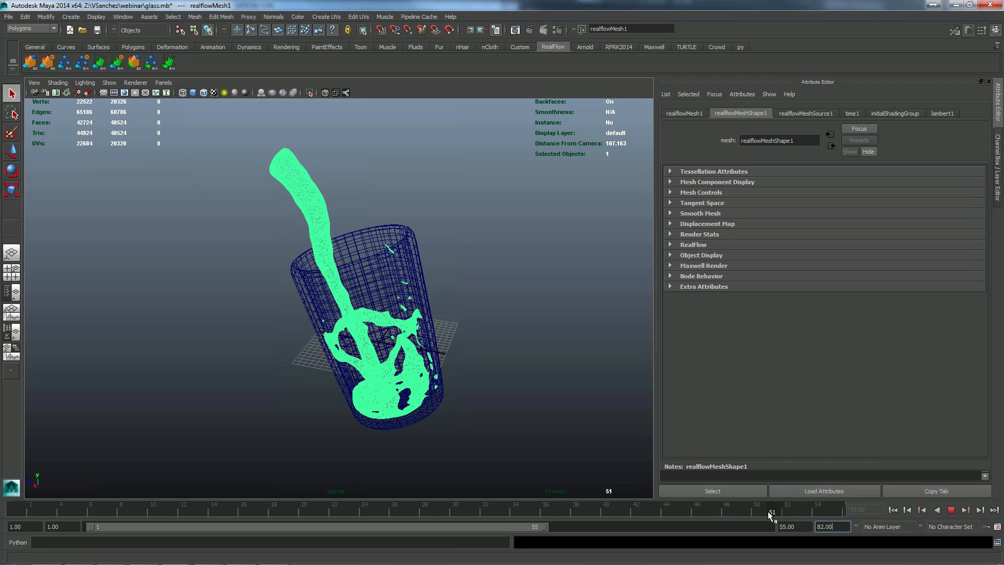
{"action": "double_click", "coordinate": [787, 526]}
{"action": "type", "text": "82"}
{"action": "key", "text": "Return"}
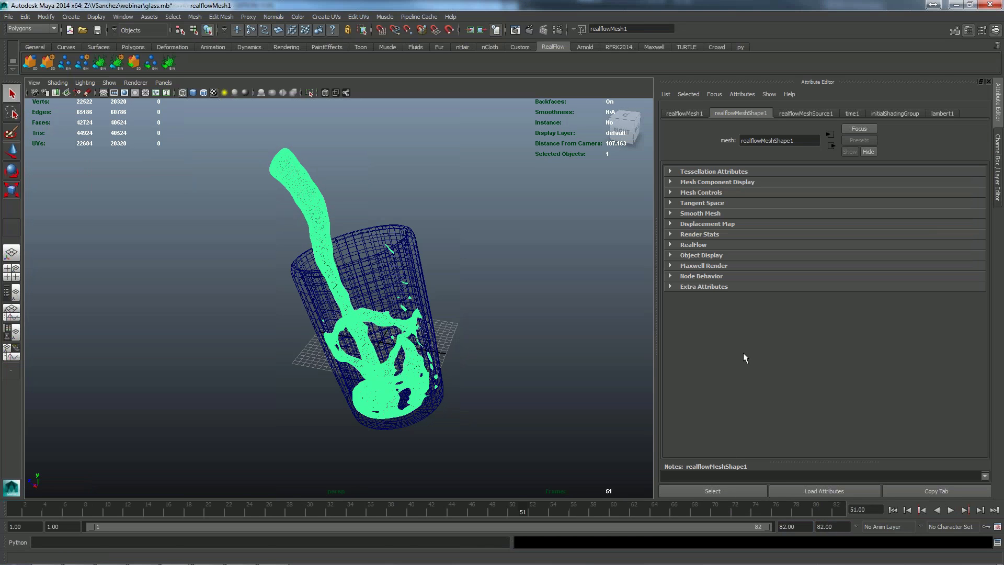
- Preview the fluid mesh animation up to frame 80 and clear the selection
{"action": "key", "text": "alt+v"}
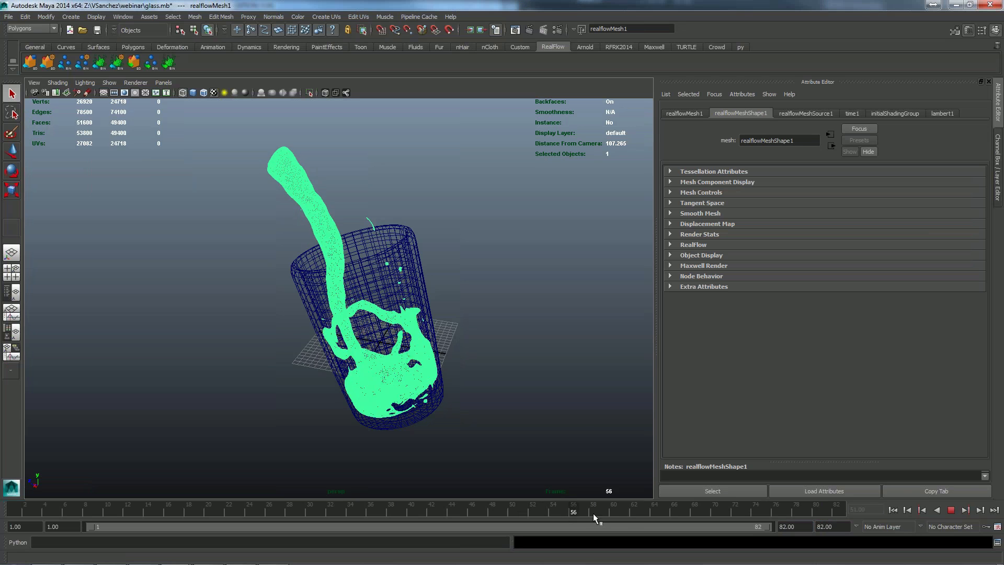
{"action": "key", "text": "alt+v"}
{"action": "left_click", "coordinate": [486, 391]}
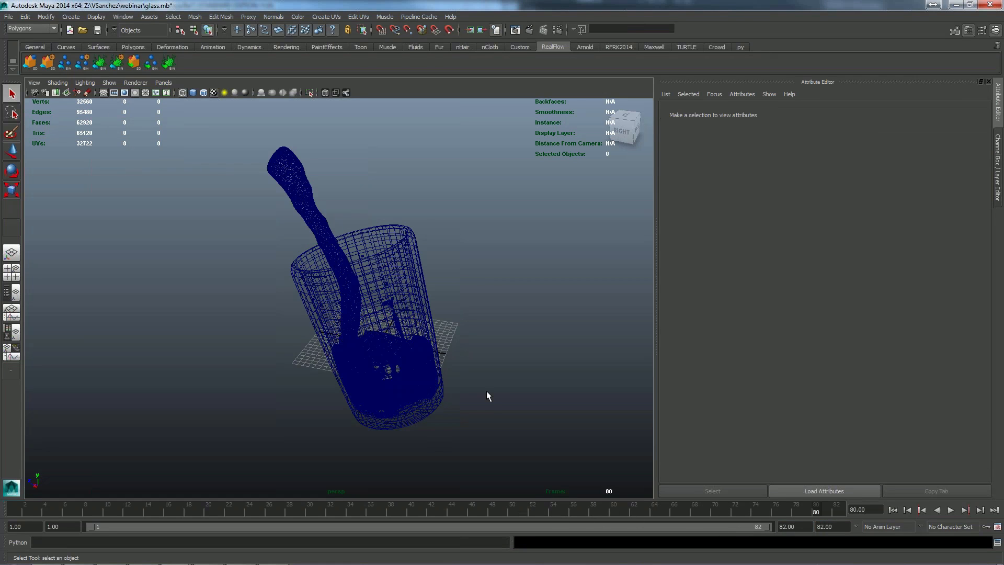
- Show the scene in textured shaded display and view the glass from a higher angle
{"action": "left_click_drag", "start_coordinate": [486, 391], "coordinate": [521, 381], "text": "alt"}
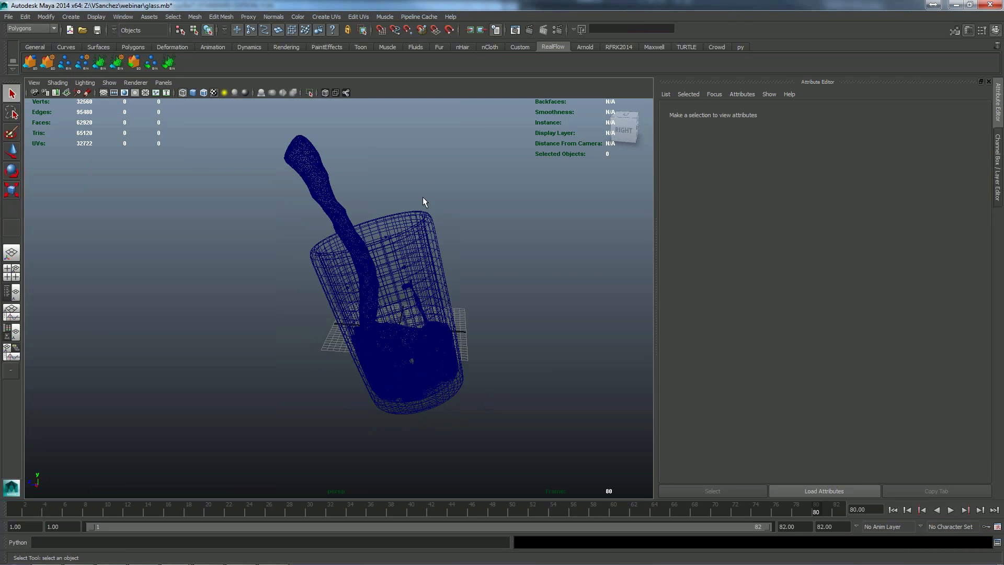
{"action": "key", "text": "6"}
{"action": "left_click_drag", "start_coordinate": [441, 257], "coordinate": [375, 331], "text": "alt"}
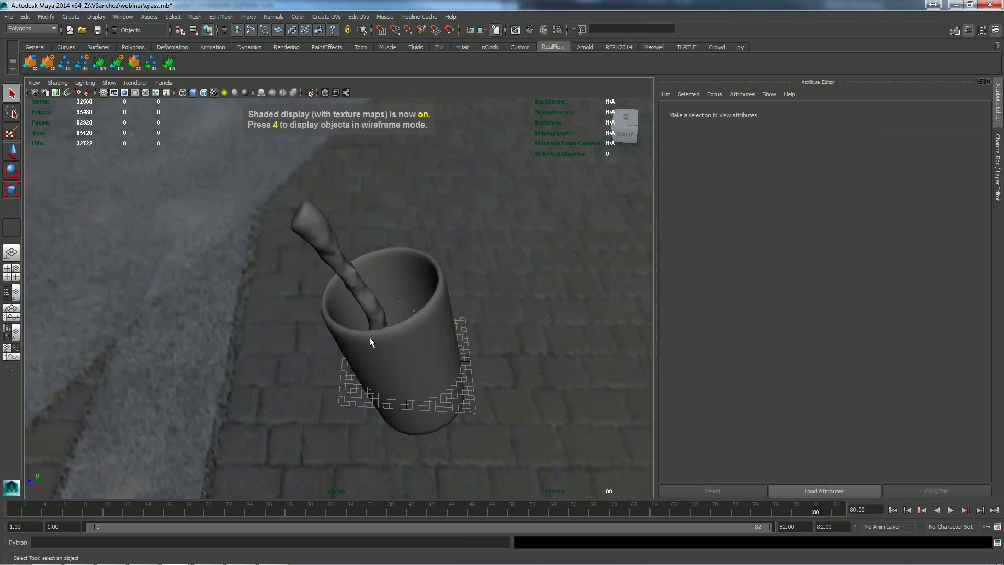
- Assign a new embedded Maxwell material to the glass cylinder, created with the wizard's Glass preset of type High Grade
{"action": "left_click", "coordinate": [341, 289]}
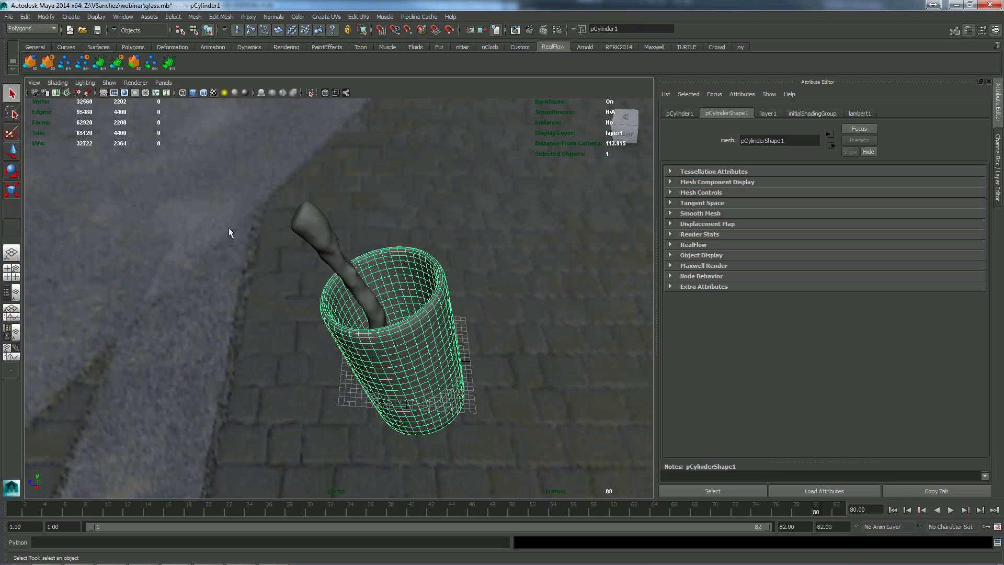
{"action": "left_click", "coordinate": [660, 45]}
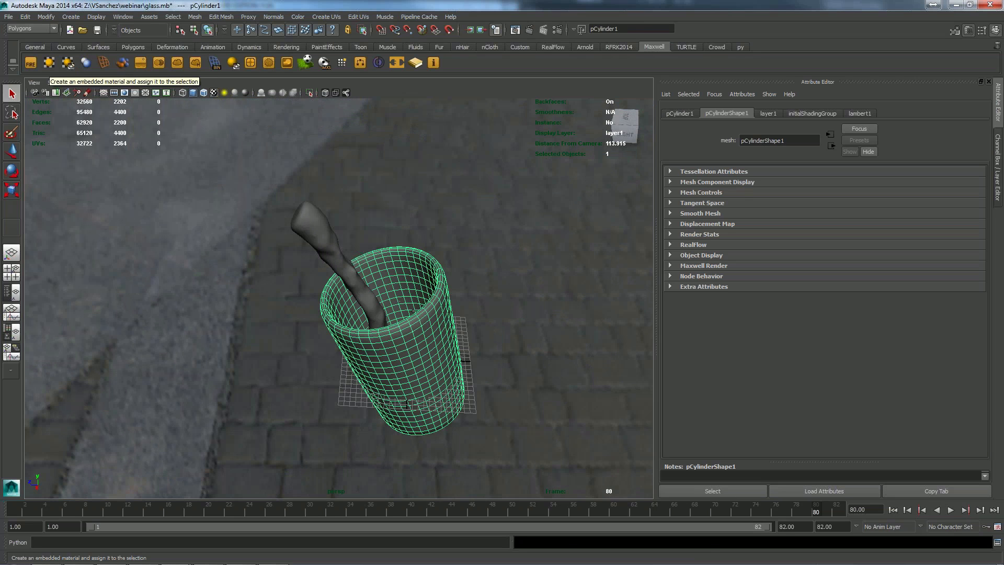
{"action": "left_click", "coordinate": [48, 63]}
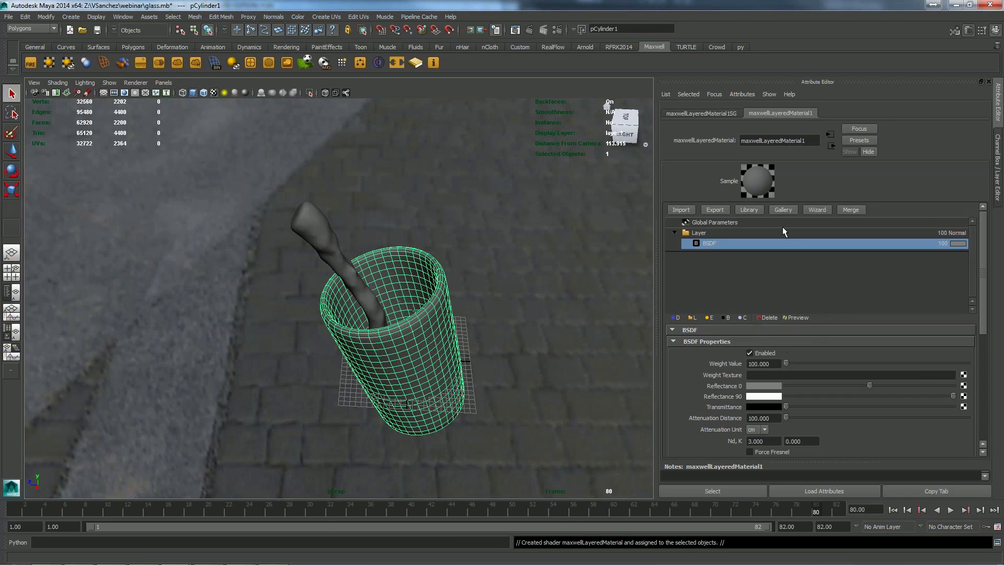
{"action": "left_click", "coordinate": [817, 209]}
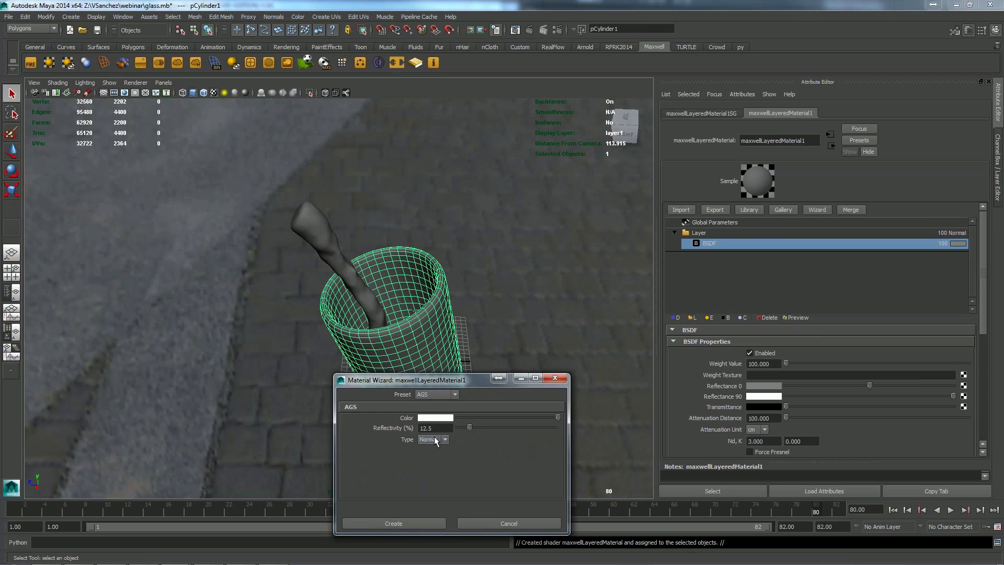
{"action": "left_click", "coordinate": [437, 394]}
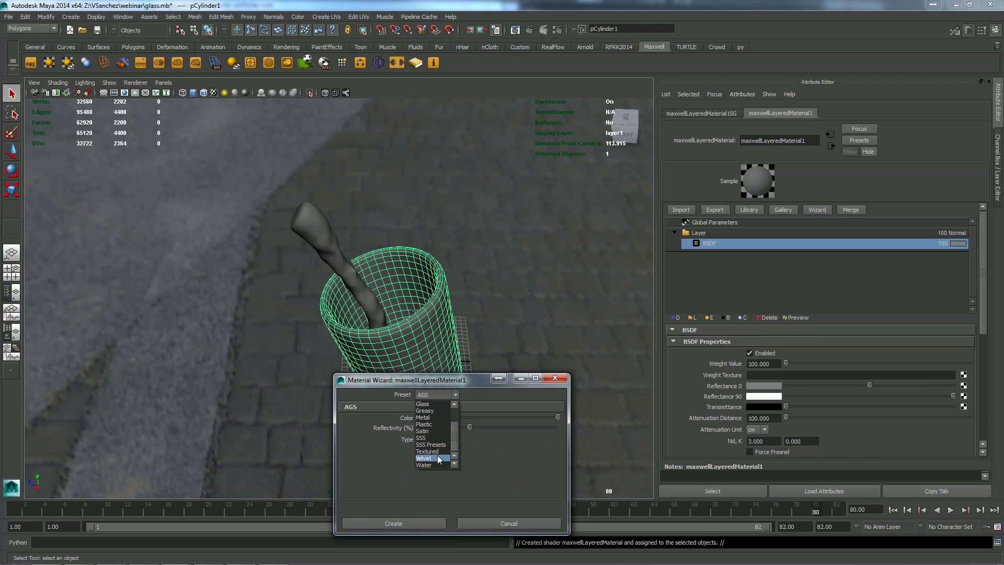
{"action": "left_click", "coordinate": [439, 404]}
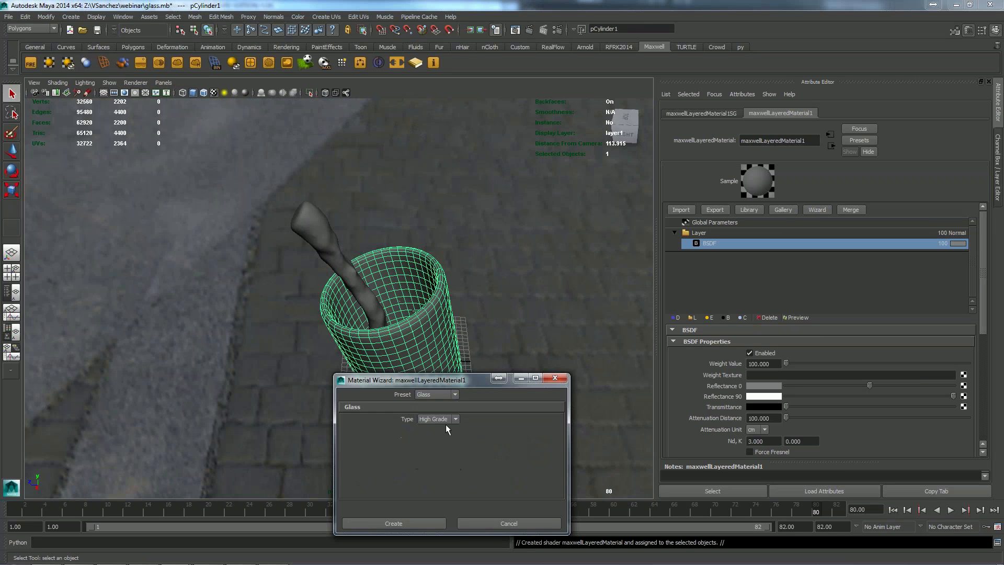
{"action": "left_click", "coordinate": [411, 523]}
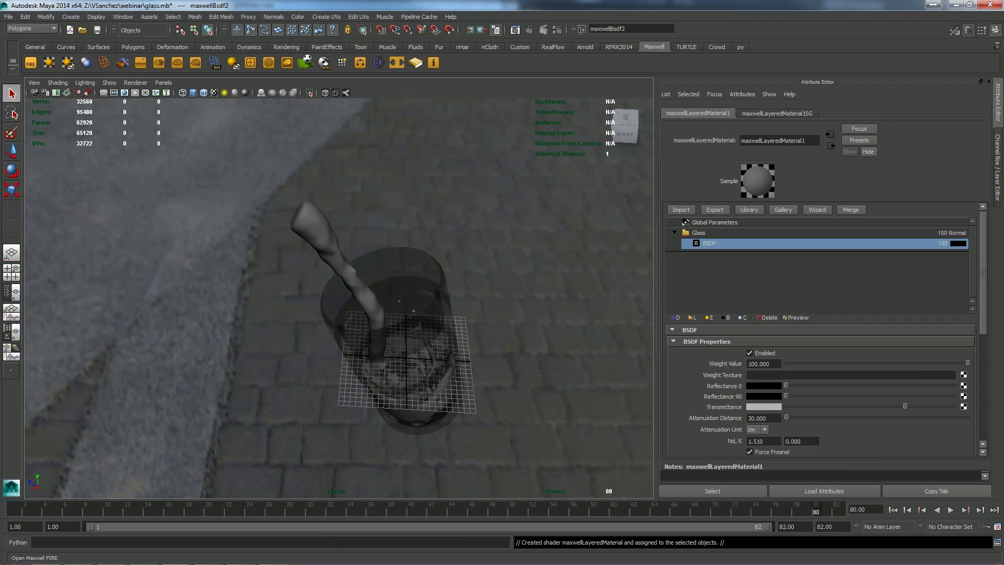
- Preview the glass material in Maxwell FIRE from a lower, closer camera angle, and close the preview
{"action": "left_click", "coordinate": [31, 63]}
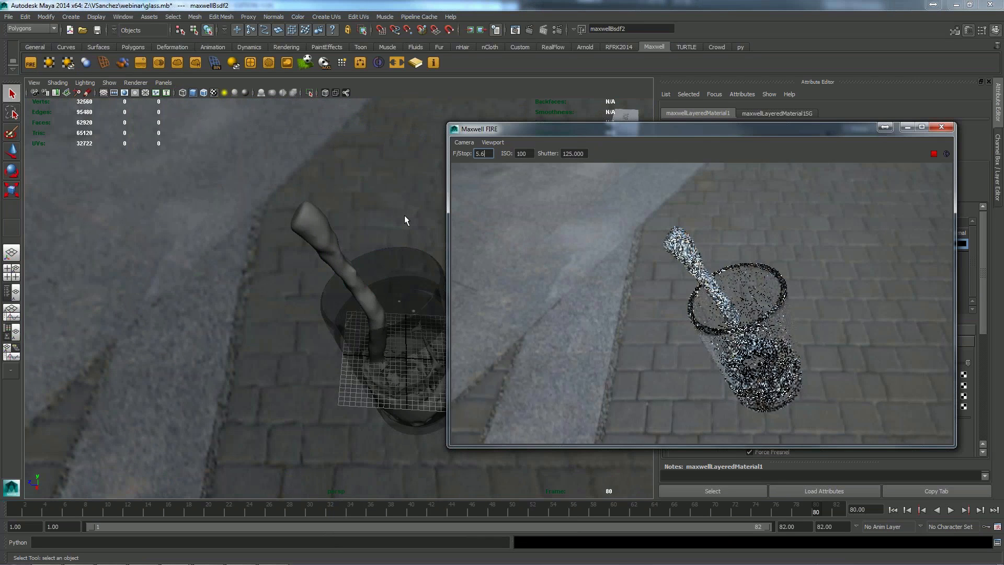
{"action": "left_click_drag", "start_coordinate": [359, 247], "coordinate": [356, 191], "text": "alt"}
{"action": "right_click_drag", "start_coordinate": [356, 191], "coordinate": [344, 262], "text": "alt"}
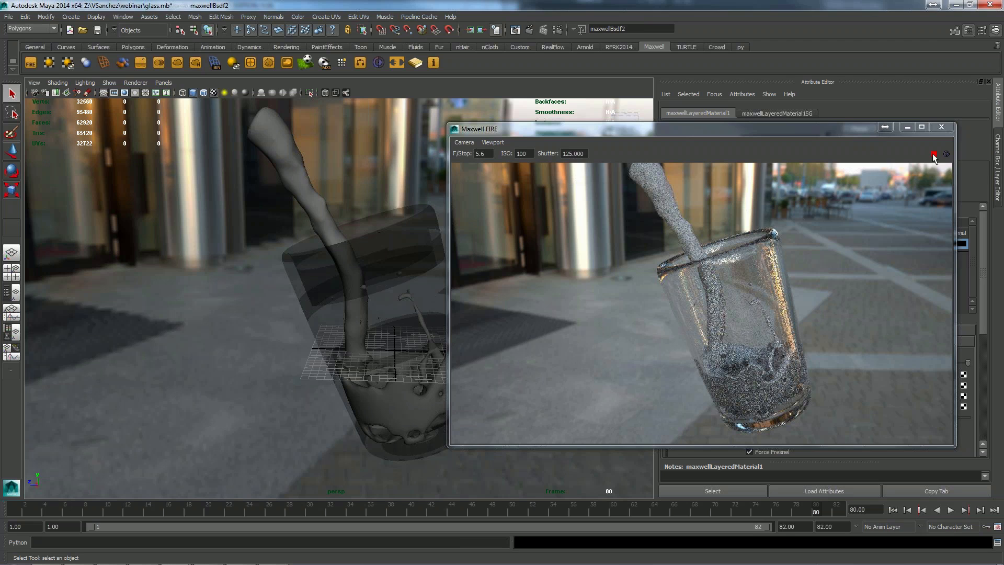
{"action": "left_click", "coordinate": [941, 127]}
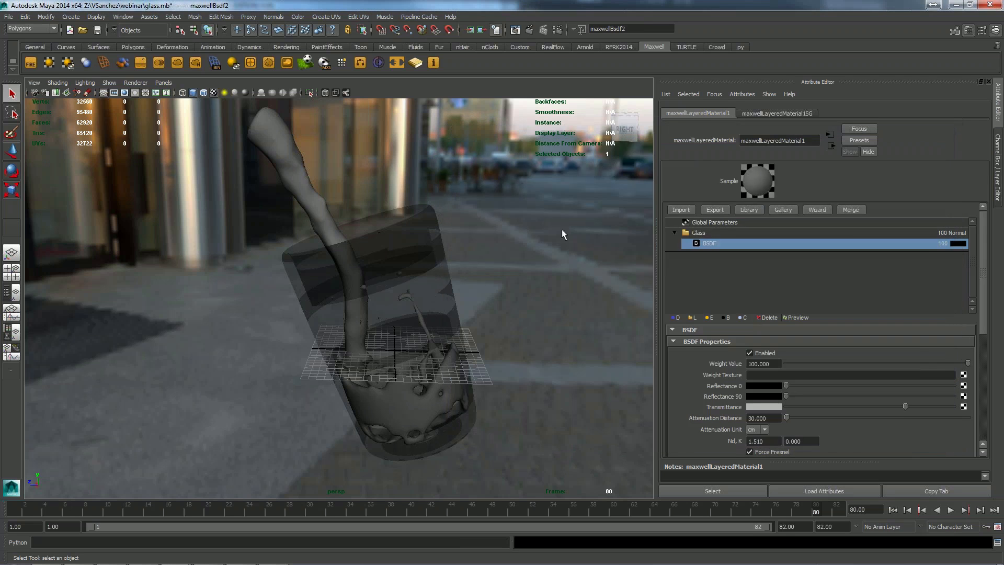
- Assign a new embedded Maxwell material to the fluid mesh, created with the wizard's Water preset
{"action": "left_click", "coordinate": [284, 155]}
{"action": "left_click", "coordinate": [51, 63]}
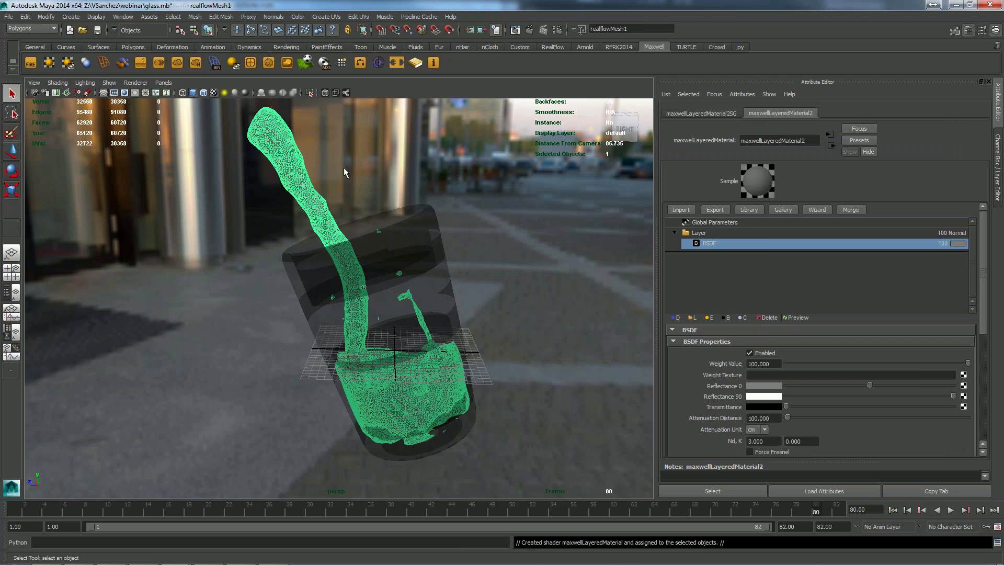
{"action": "left_click", "coordinate": [812, 210]}
{"action": "left_click", "coordinate": [456, 394]}
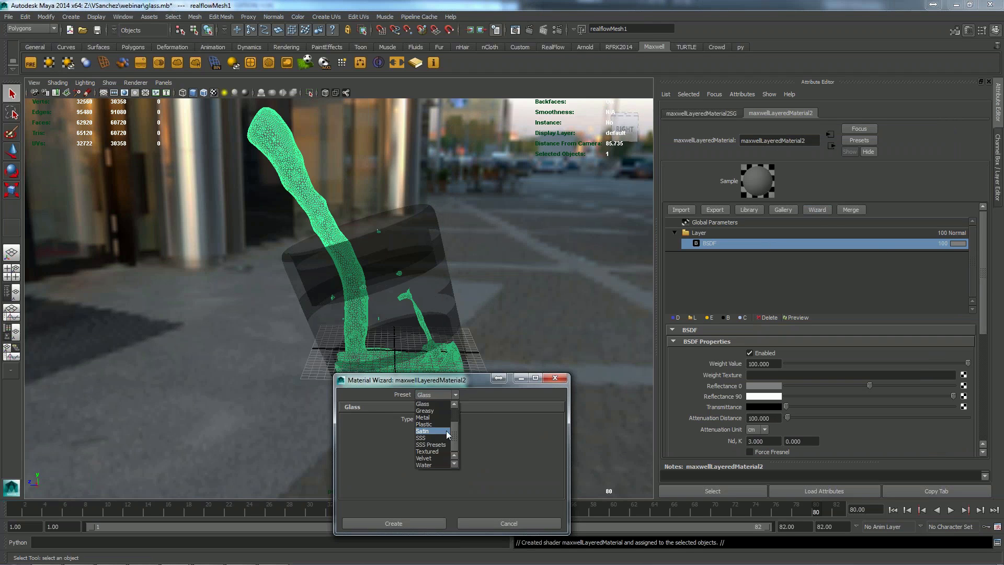
{"action": "left_click", "coordinate": [431, 465]}
{"action": "left_click", "coordinate": [424, 522]}
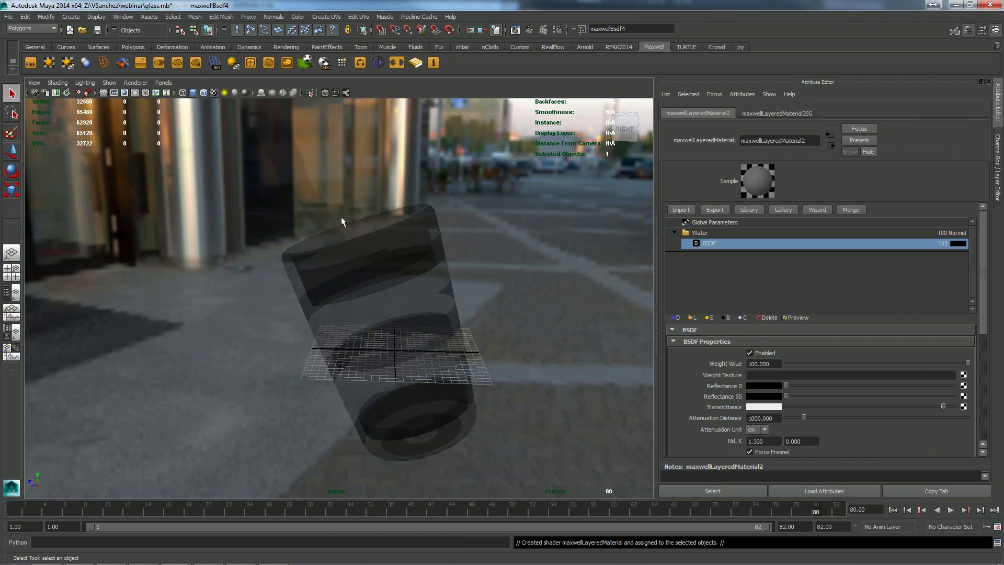
- Switch the viewport to wireframe display and start a Maxwell FIRE preview of the zoomed-out scene
{"action": "key", "text": "4"}
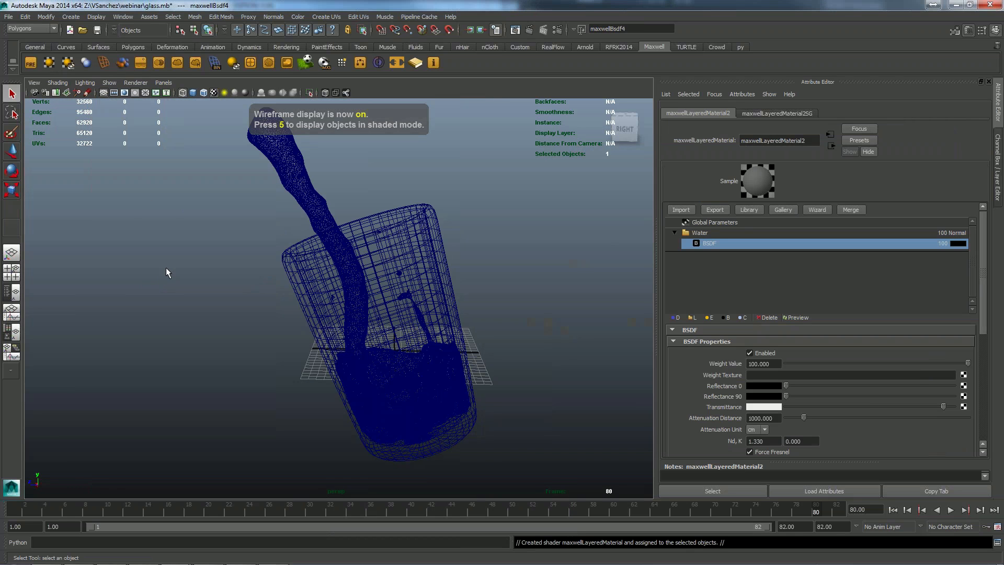
{"action": "scroll", "coordinate": [339, 298], "scroll_direction": "down", "scroll_amount": 5}
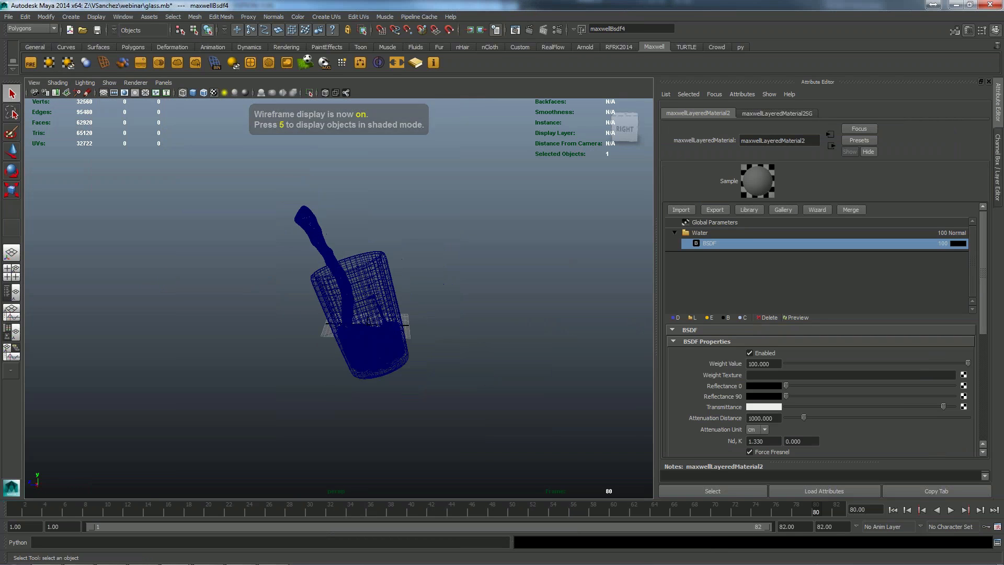
{"action": "left_click", "coordinate": [30, 62]}
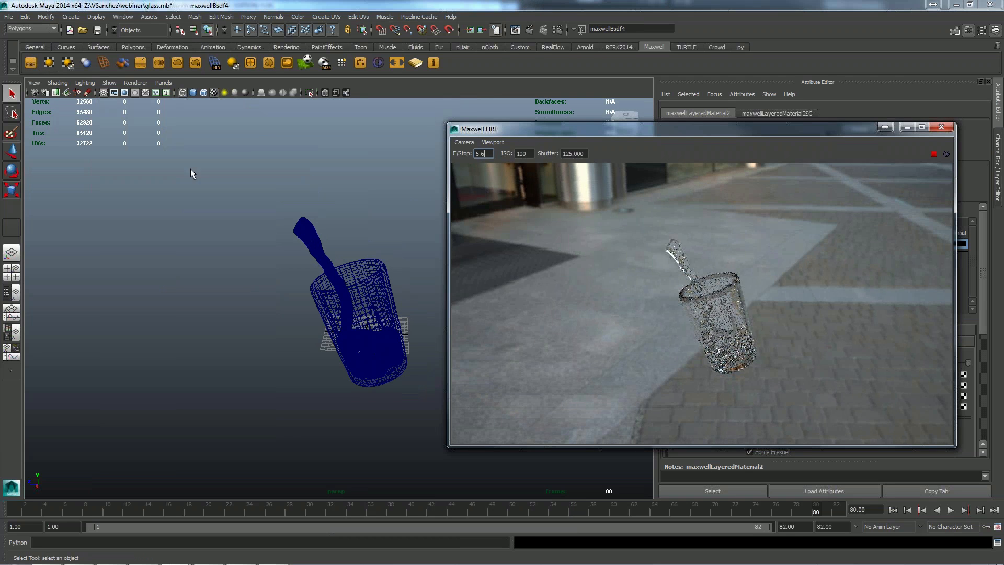
- Examine the water and glass up close in the FIRE preview, reframe the whole glass, and close the preview
{"action": "scroll", "coordinate": [262, 226], "scroll_direction": "up", "scroll_amount": 4}
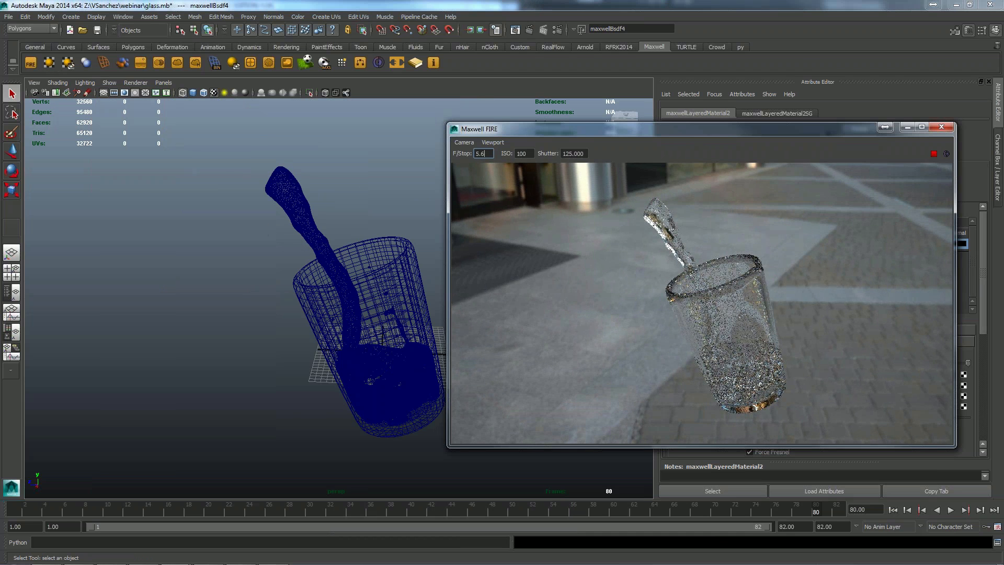
{"action": "middle_click_drag", "start_coordinate": [262, 225], "coordinate": [194, 230], "text": "alt"}
{"action": "scroll", "coordinate": [194, 230], "scroll_direction": "up", "scroll_amount": 2}
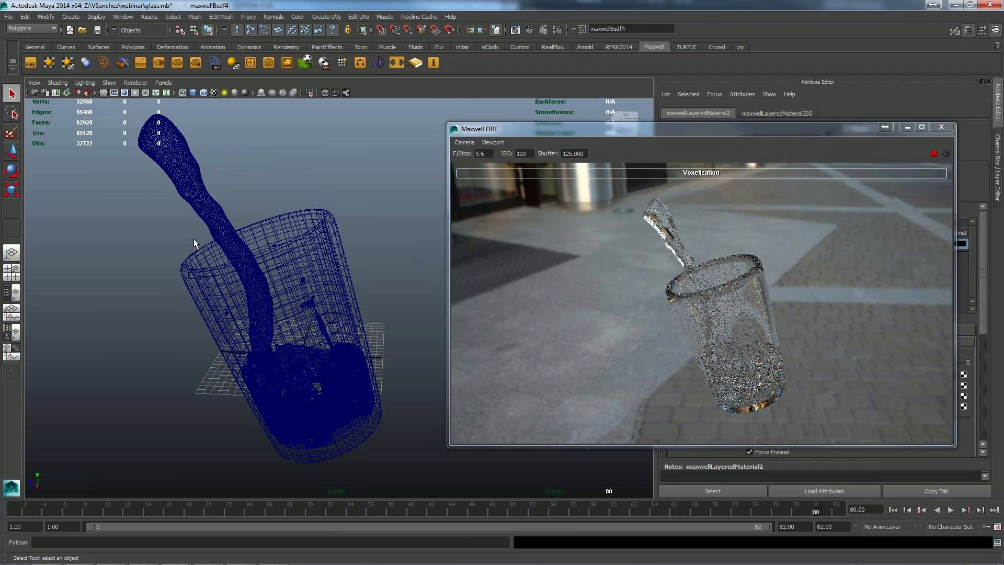
{"action": "scroll", "coordinate": [193, 238], "scroll_direction": "up", "scroll_amount": 2}
{"action": "middle_click_drag", "start_coordinate": [203, 247], "coordinate": [222, 274], "text": "alt"}
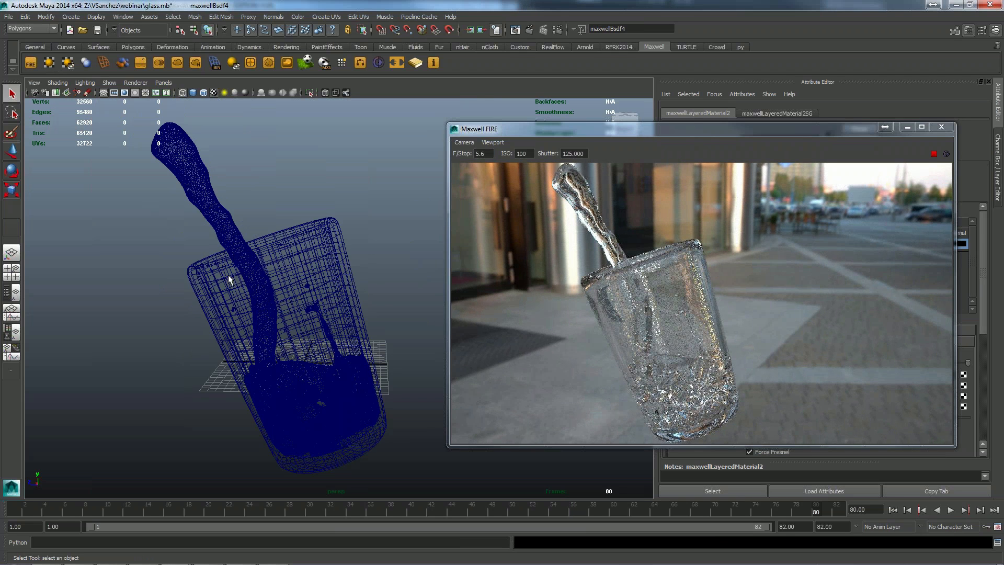
{"action": "scroll", "coordinate": [272, 283], "scroll_direction": "down", "scroll_amount": 5}
{"action": "scroll", "coordinate": [272, 283], "scroll_direction": "up", "scroll_amount": 2}
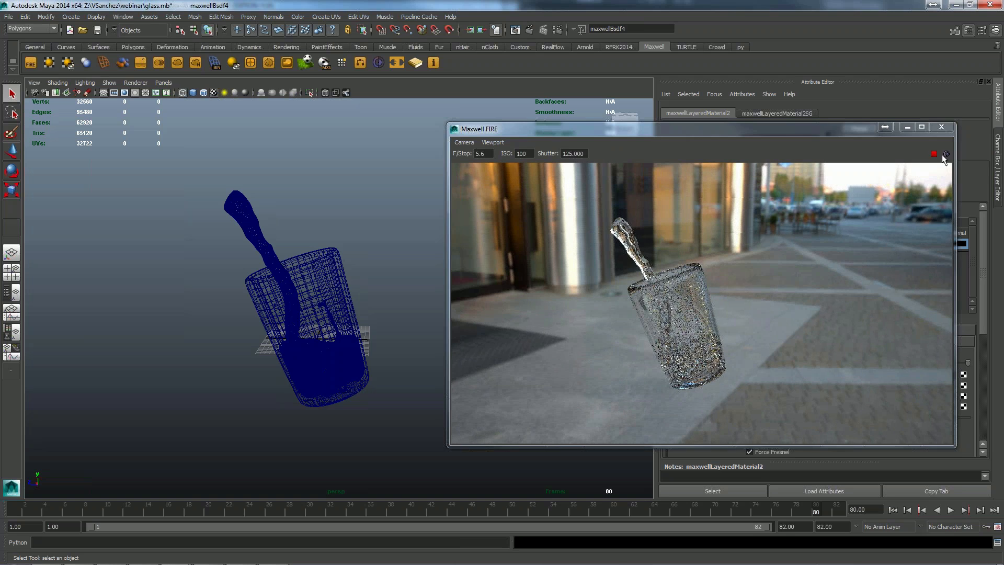
{"action": "left_click", "coordinate": [934, 154]}
{"action": "left_click", "coordinate": [941, 127]}
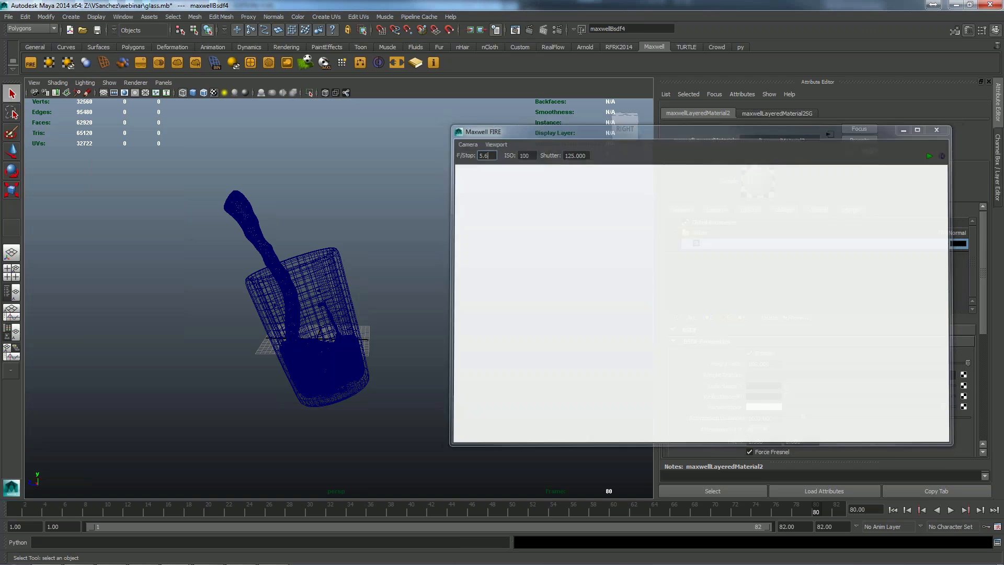
- Close the selection in the Maya scene and render the current frame of the glass and water with Maxwell Render
{"action": "left_click", "coordinate": [486, 201]}
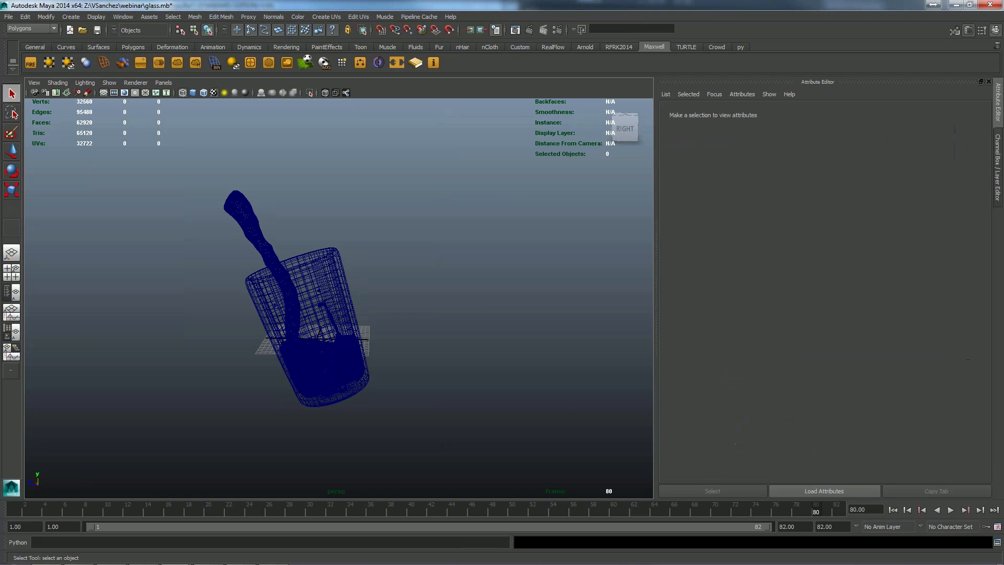
{"action": "left_click", "coordinate": [528, 30]}
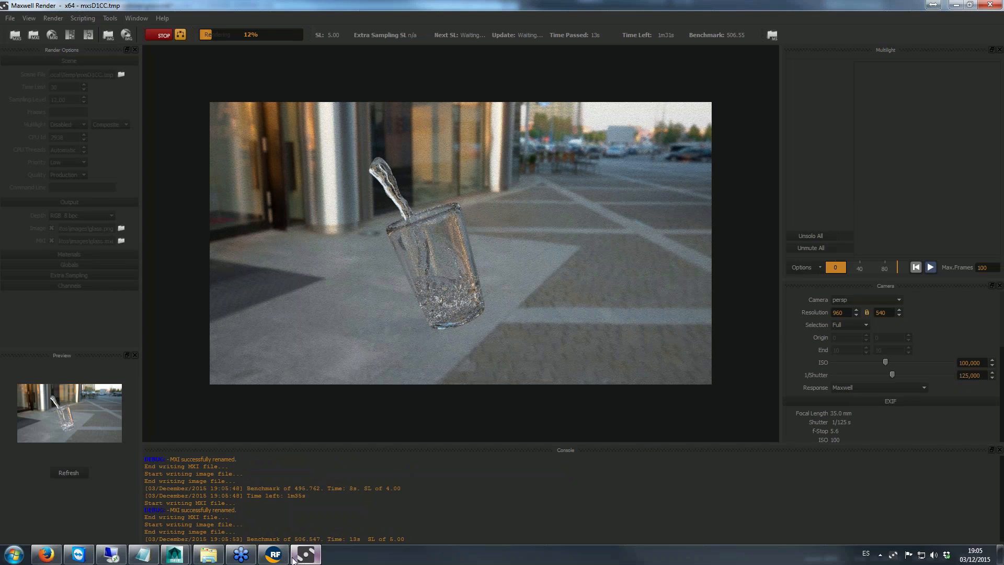
{"action": "mouse_move", "coordinate": [303, 559]}
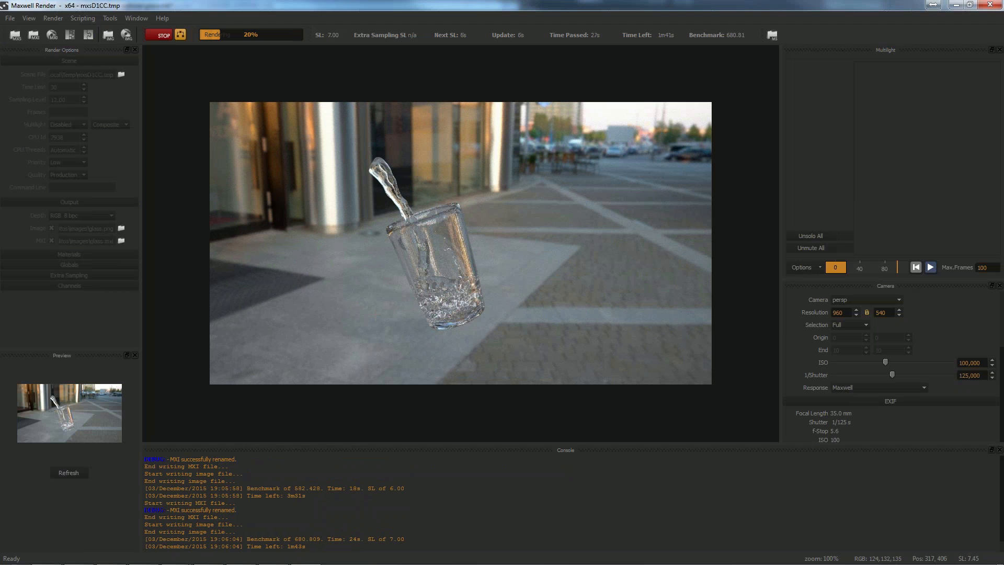
- Stop the running Maxwell render and close the Maxwell Render window
{"action": "left_click", "coordinate": [163, 36]}
{"action": "left_click", "coordinate": [989, 4]}
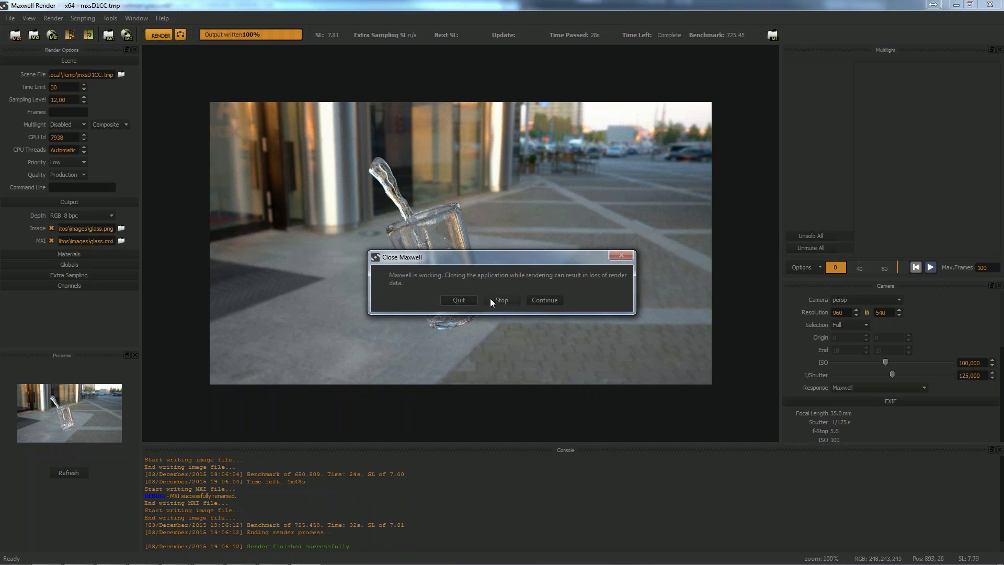
{"action": "left_click", "coordinate": [491, 300]}
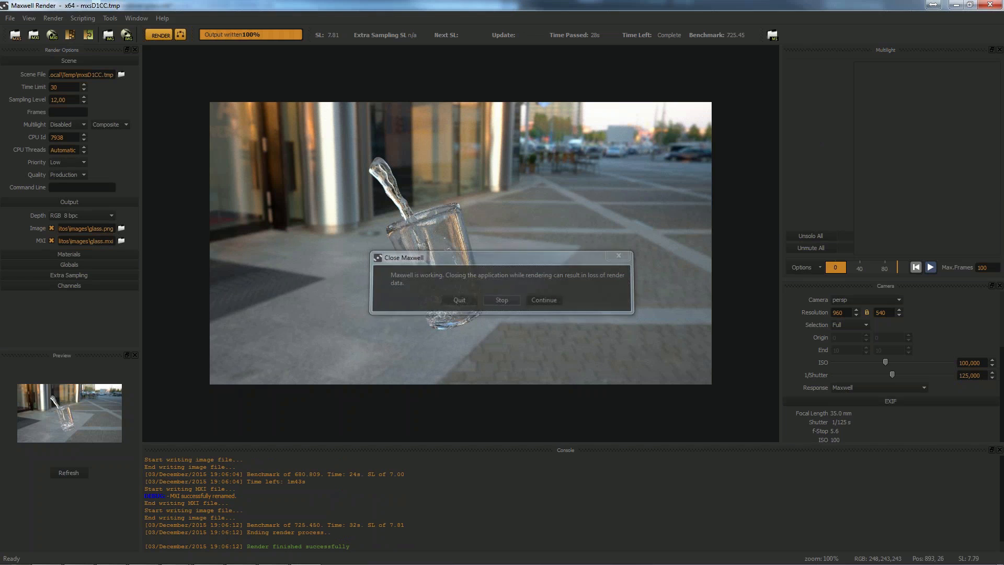
{"action": "left_click", "coordinate": [988, 5]}
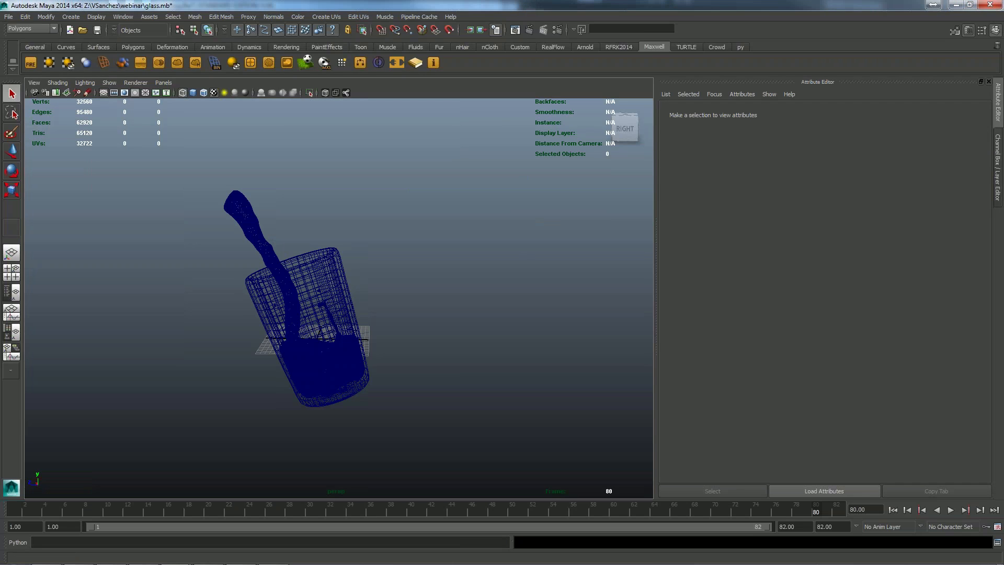
- Switch to RealFlow and open the recent test_marte.flw project, discarding the current scene data
{"action": "mouse_move", "coordinate": [209, 562]}
{"action": "left_click", "coordinate": [274, 553]}
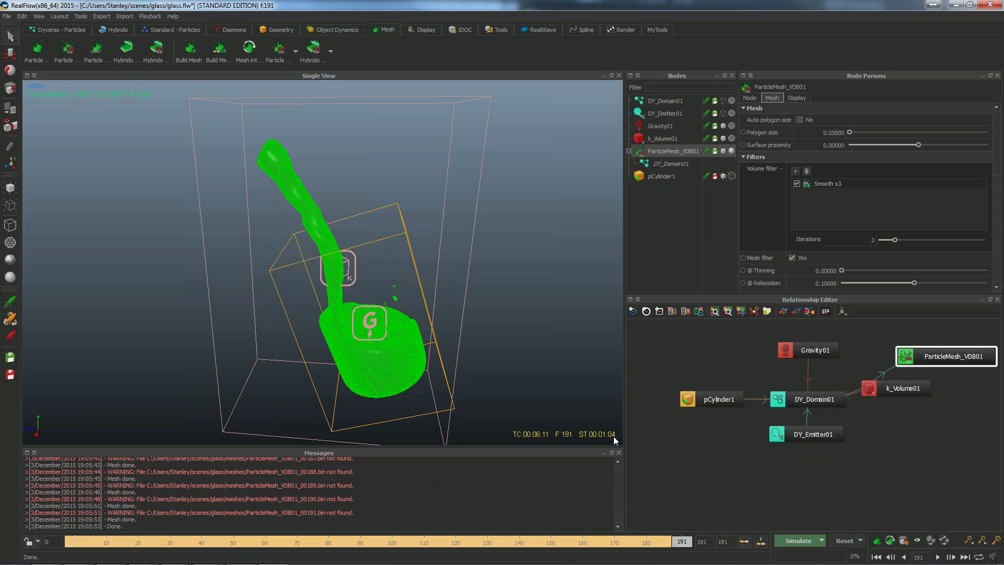
{"action": "left_click", "coordinate": [14, 553]}
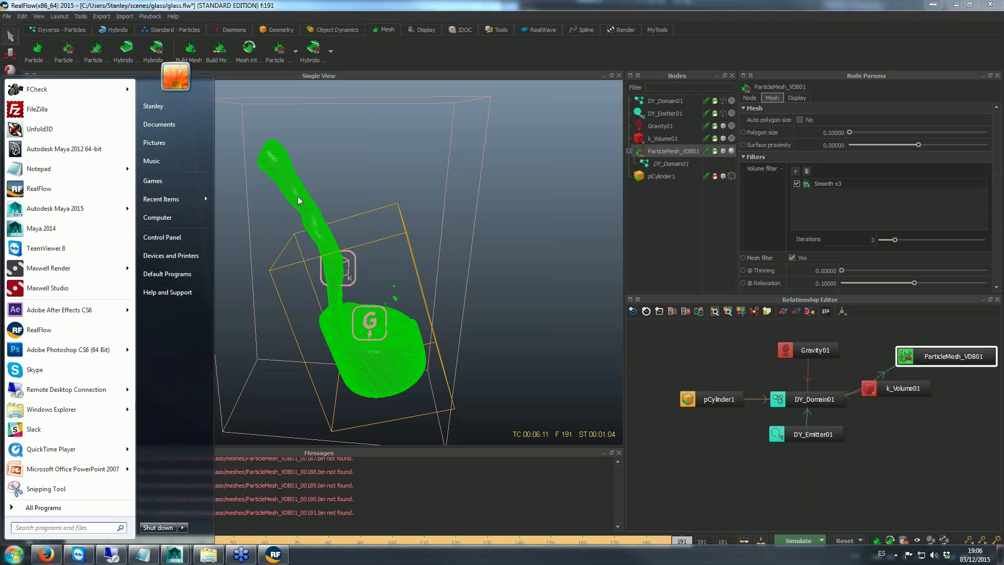
{"action": "left_click", "coordinate": [525, 192]}
{"action": "left_click", "coordinate": [8, 16]}
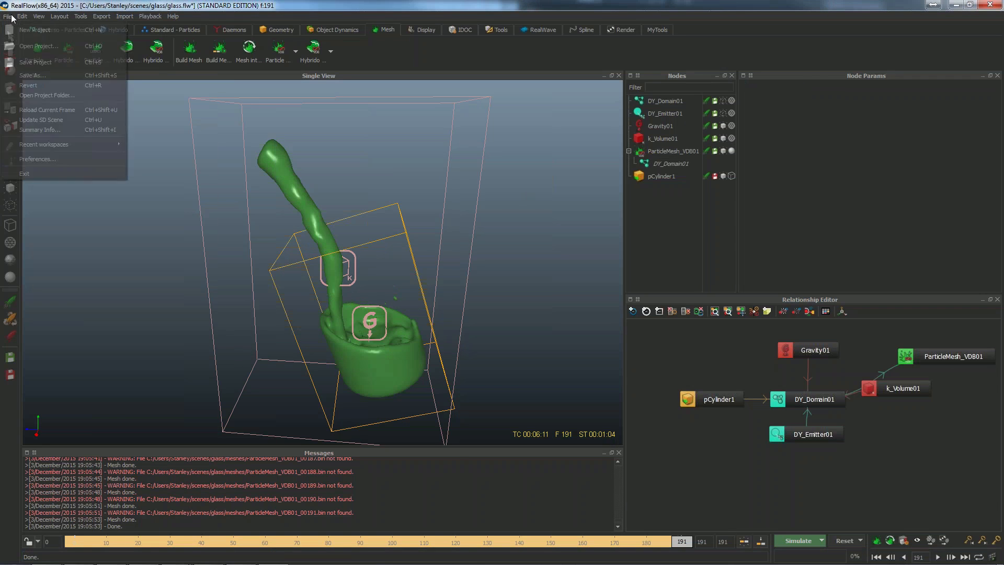
{"action": "mouse_move", "coordinate": [38, 143]}
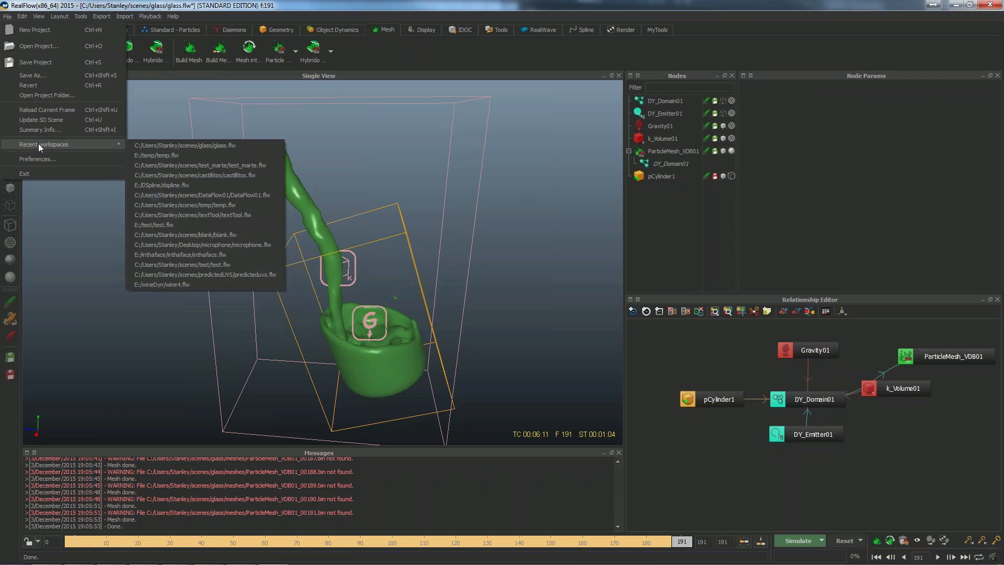
{"action": "left_click", "coordinate": [235, 164]}
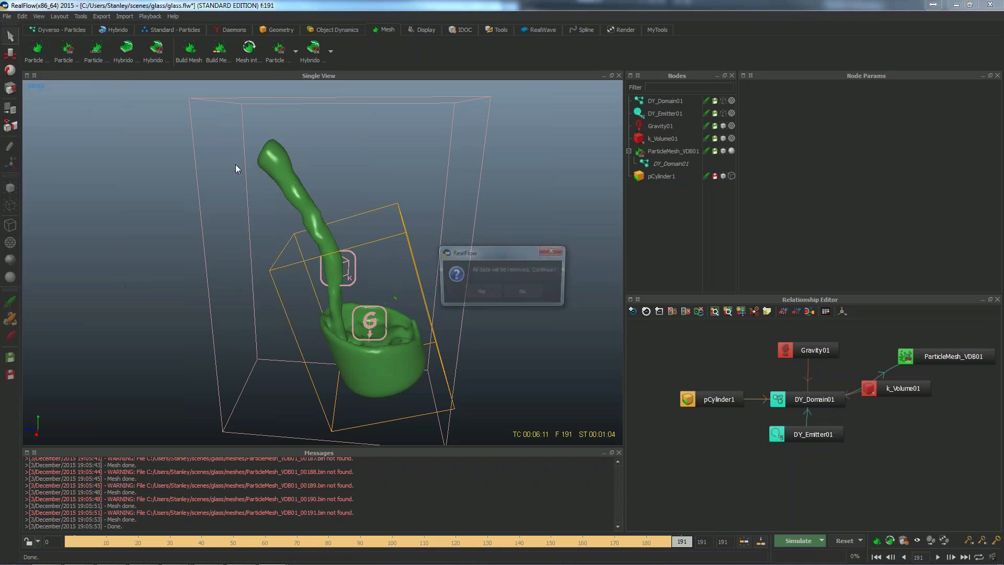
{"action": "left_click", "coordinate": [481, 293]}
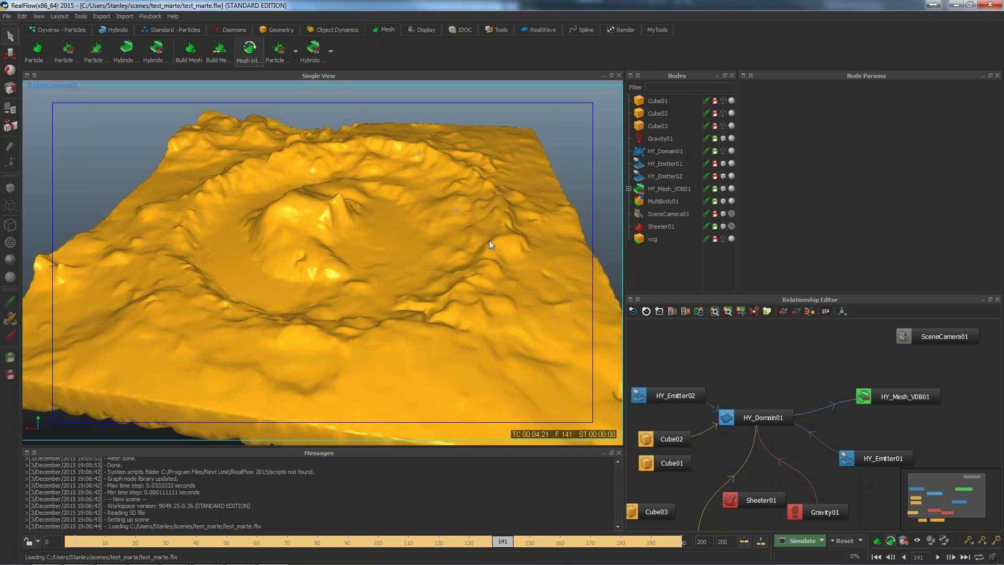
- Add a Dyverso domain to the terrain scene and place its node above HY_Domain01 in the relationship graph
{"action": "left_click", "coordinate": [821, 540]}
{"action": "left_click", "coordinate": [696, 267]}
{"action": "left_click", "coordinate": [64, 25]}
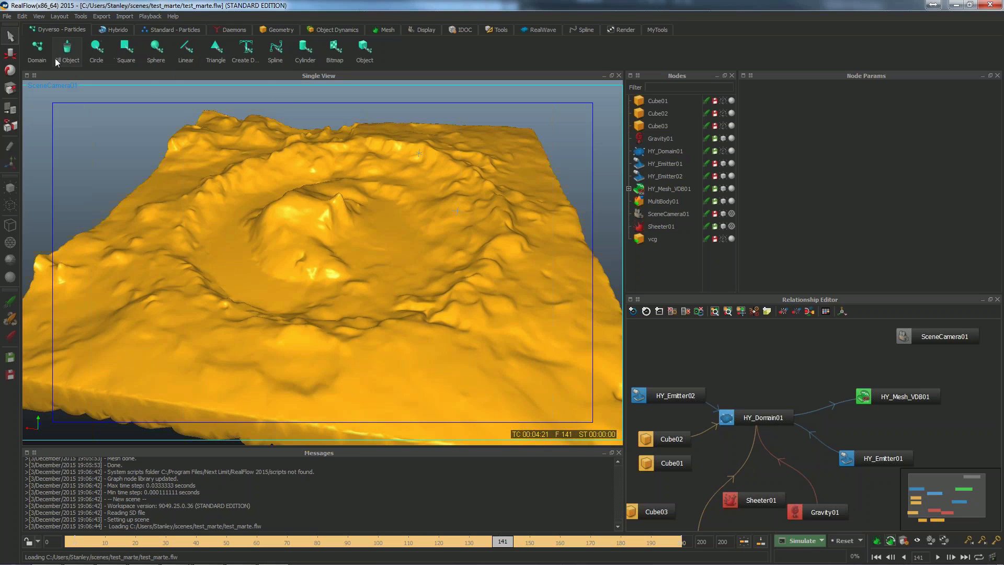
{"action": "left_click", "coordinate": [37, 48]}
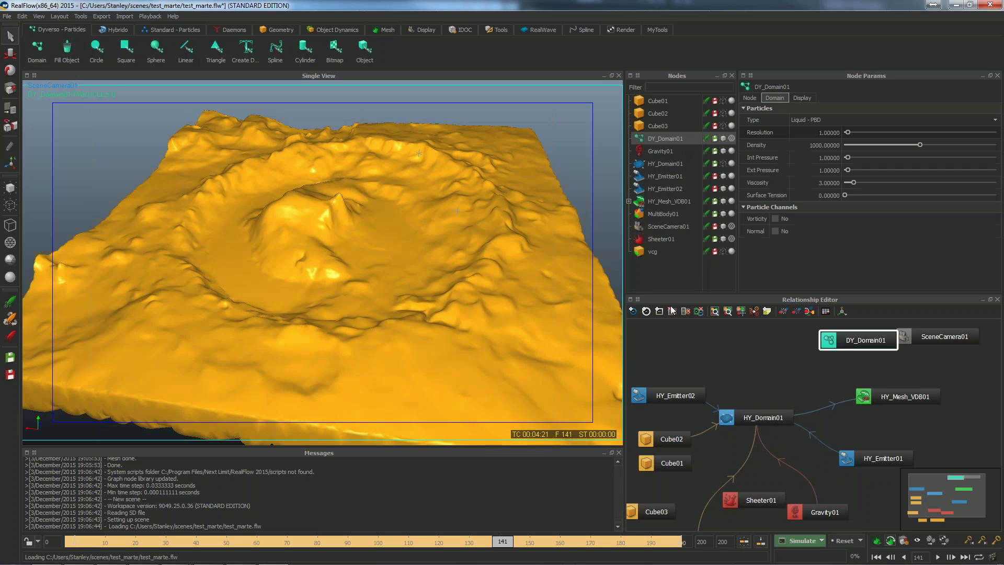
{"action": "left_click_drag", "start_coordinate": [851, 342], "coordinate": [787, 358]}
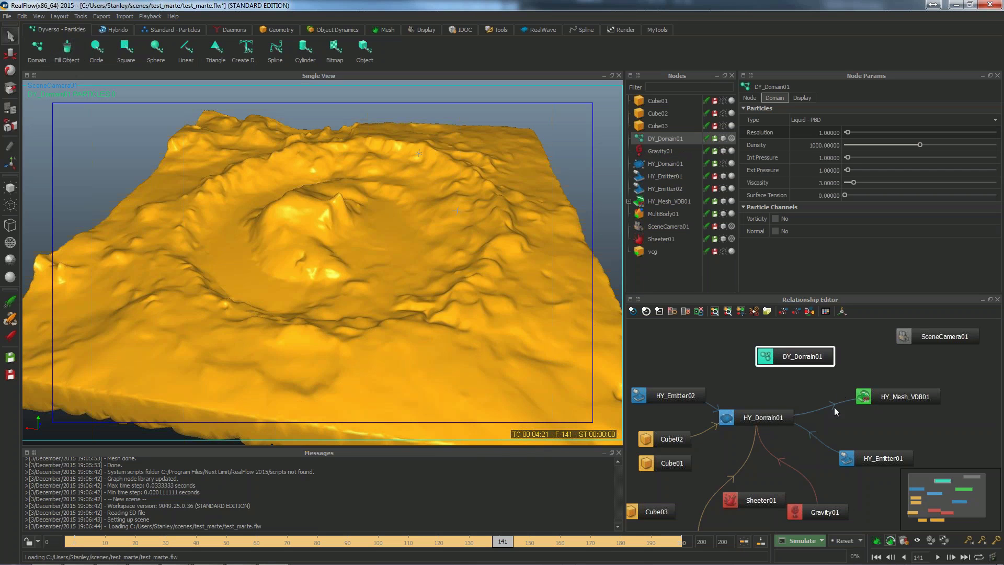
- Examine the Dyverso solver's substep, OpenCL and CUDA settings in the simulation options, and close the dialog
{"action": "left_click", "coordinate": [822, 541]}
{"action": "left_click", "coordinate": [800, 516]}
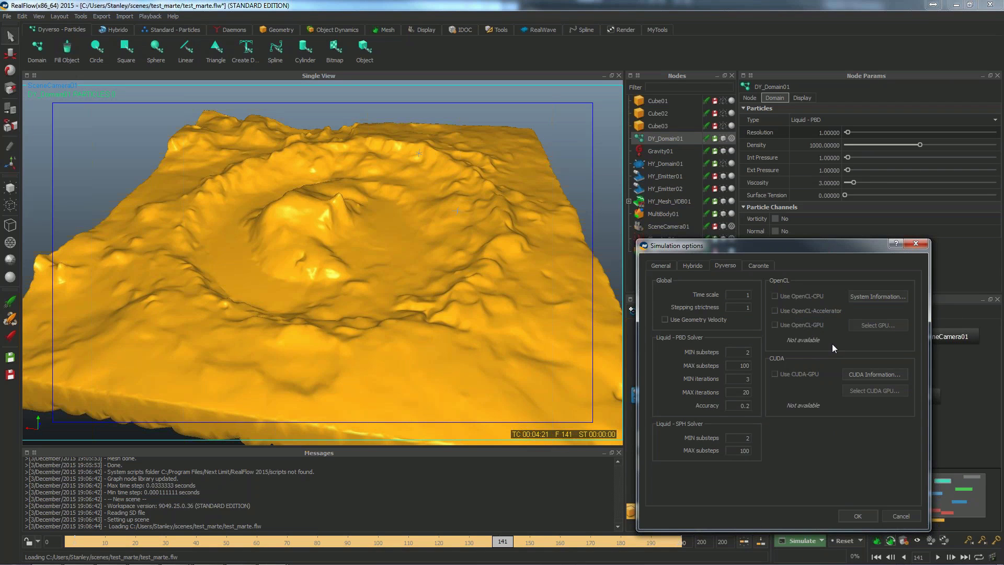
{"action": "mouse_move", "coordinate": [833, 343]}
{"action": "left_click_drag", "start_coordinate": [832, 245], "coordinate": [732, 207]}
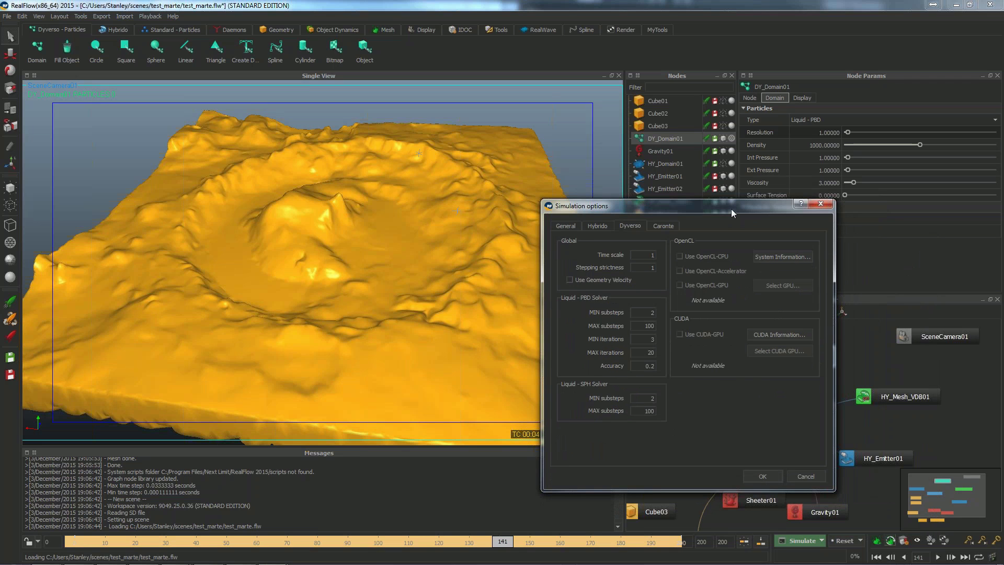
{"action": "left_click_drag", "start_coordinate": [731, 208], "coordinate": [731, 204]}
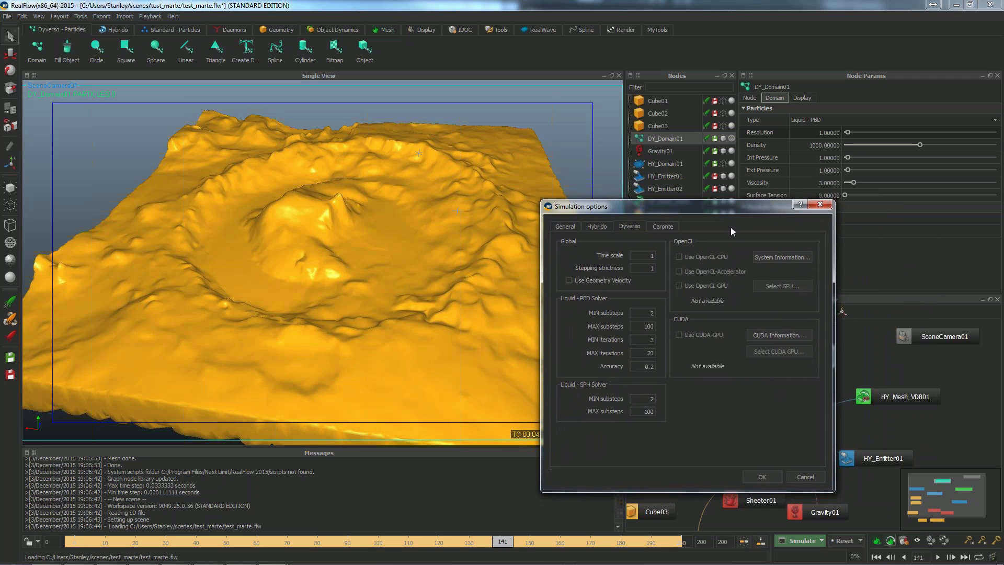
{"action": "left_click", "coordinate": [762, 477]}
- Move the DY_Domain01 node closer to HY_Domain01 in the graph and delete this Dyverso domain from the scene
{"action": "left_click", "coordinate": [786, 339]}
{"action": "left_click", "coordinate": [779, 357]}
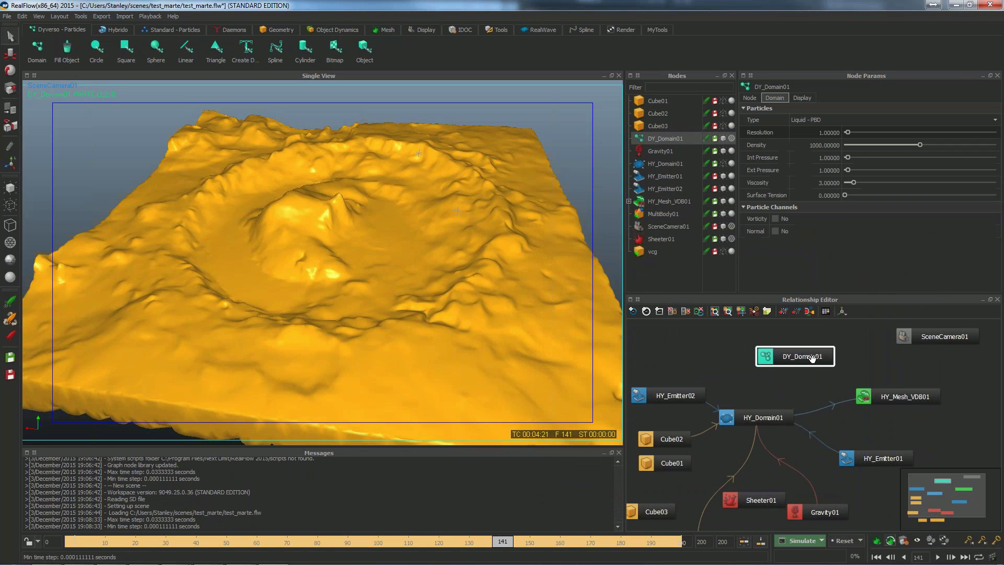
{"action": "left_click_drag", "start_coordinate": [794, 358], "coordinate": [791, 368]}
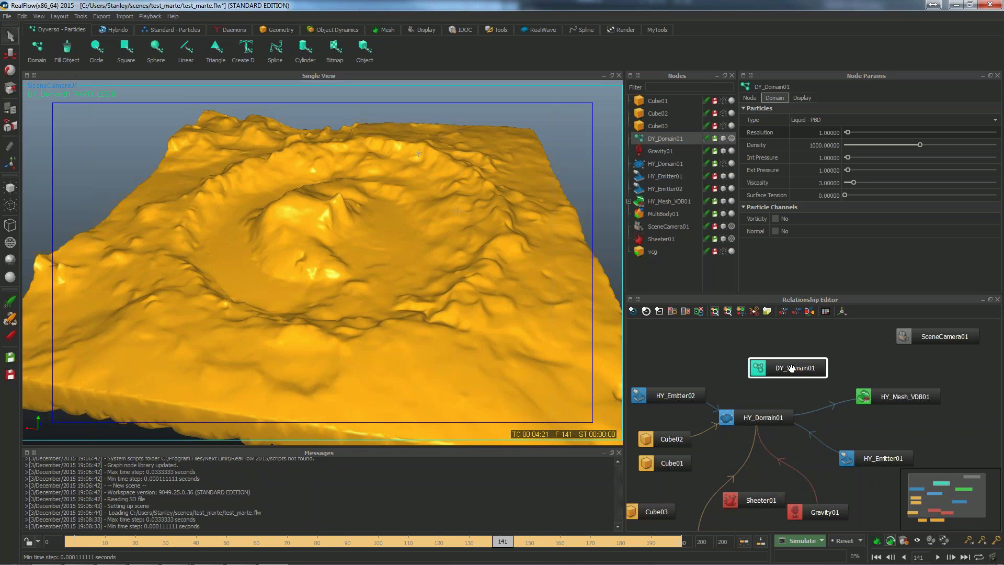
{"action": "left_click", "coordinate": [781, 341]}
{"action": "left_click", "coordinate": [780, 363]}
{"action": "key", "text": "Delete"}
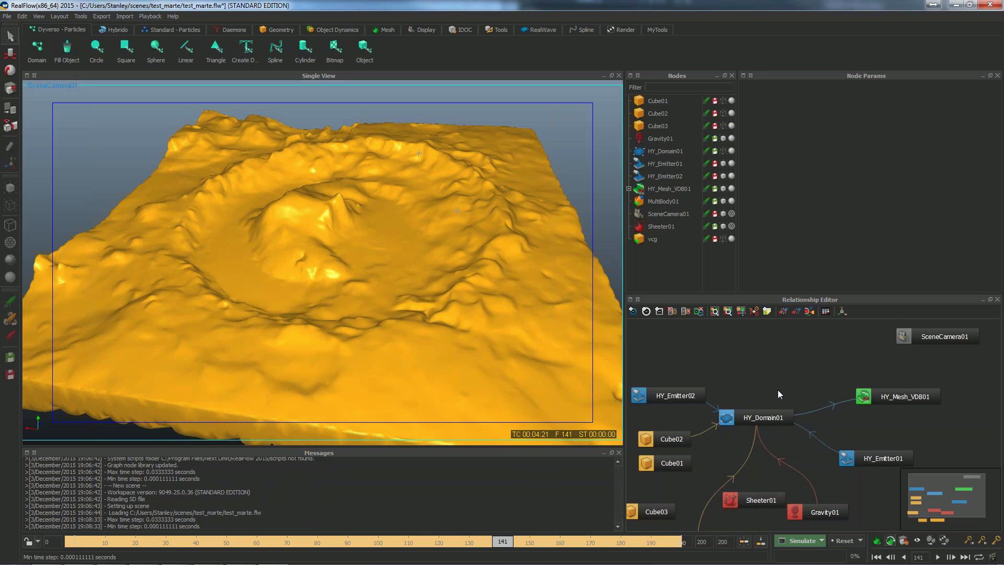
- Start a new empty scene, discarding the current data, and dismiss the project management dialog without naming a project
{"action": "left_click", "coordinate": [7, 16]}
{"action": "left_click", "coordinate": [12, 32]}
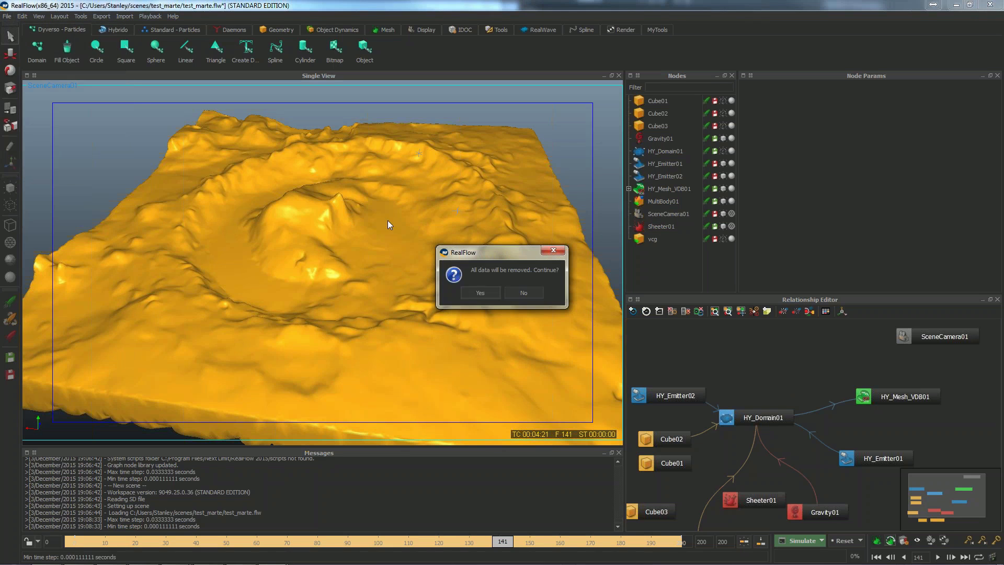
{"action": "left_click", "coordinate": [479, 293]}
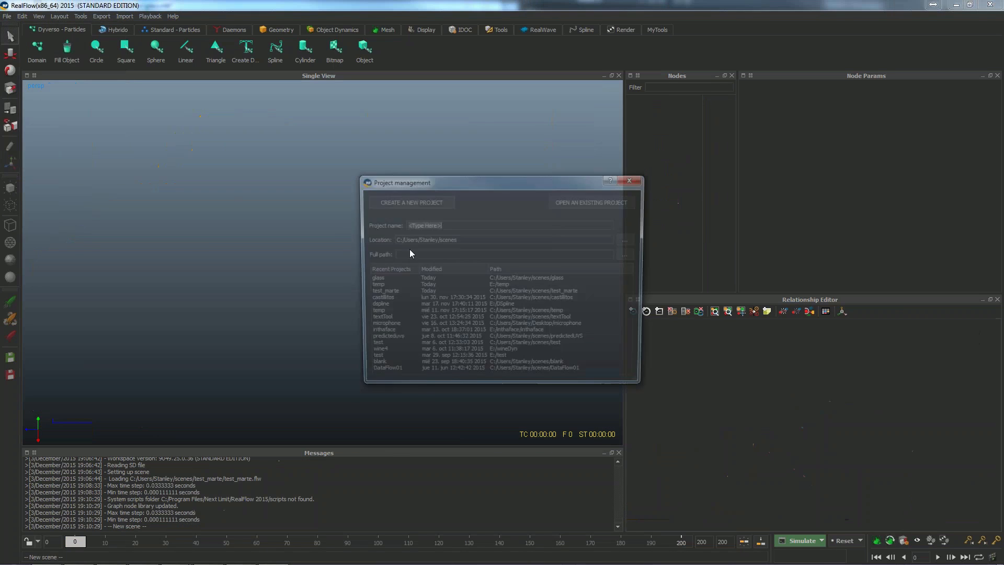
{"action": "left_click_drag", "start_coordinate": [562, 180], "coordinate": [538, 151]}
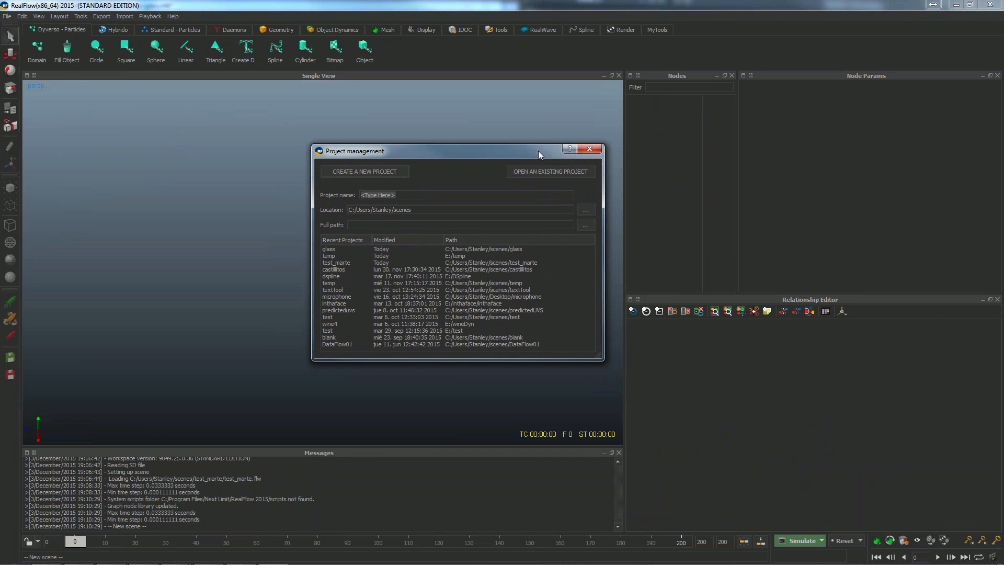
{"action": "left_click", "coordinate": [589, 150]}
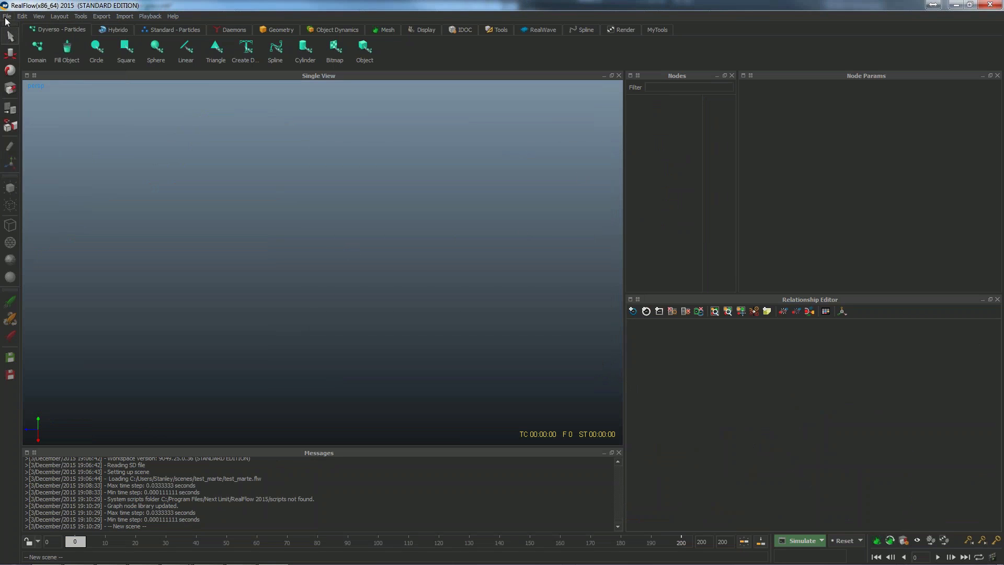
- Import the recently used marte_terrain.sd file as a MultiBody object
{"action": "left_click", "coordinate": [280, 30]}
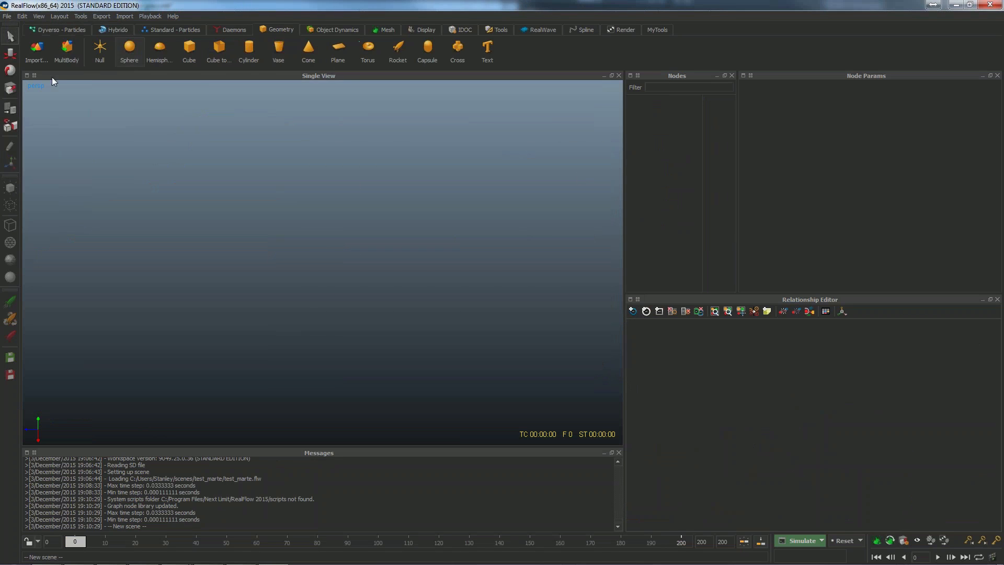
{"action": "left_click", "coordinate": [67, 48]}
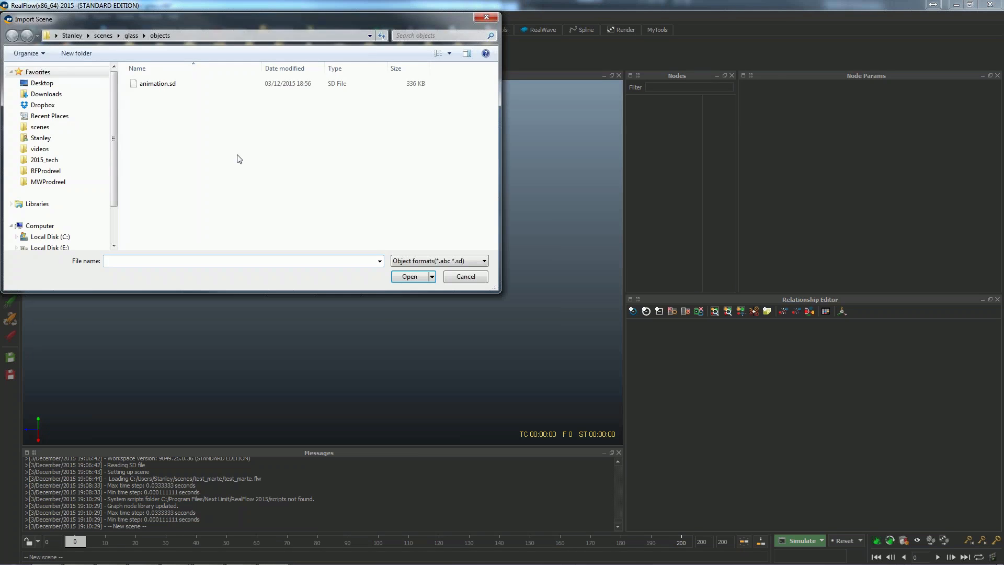
{"action": "left_click", "coordinate": [379, 261]}
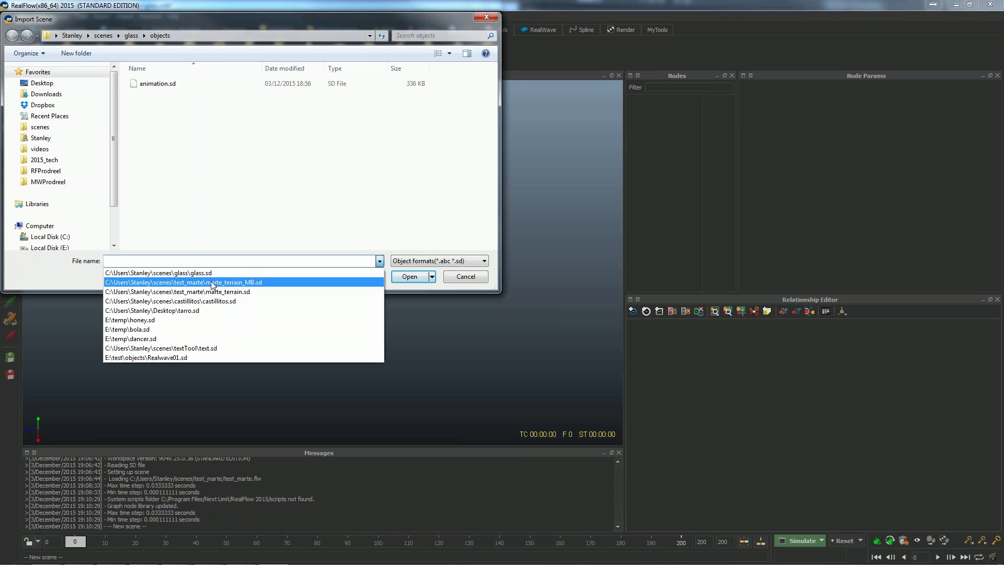
{"action": "left_click", "coordinate": [230, 291]}
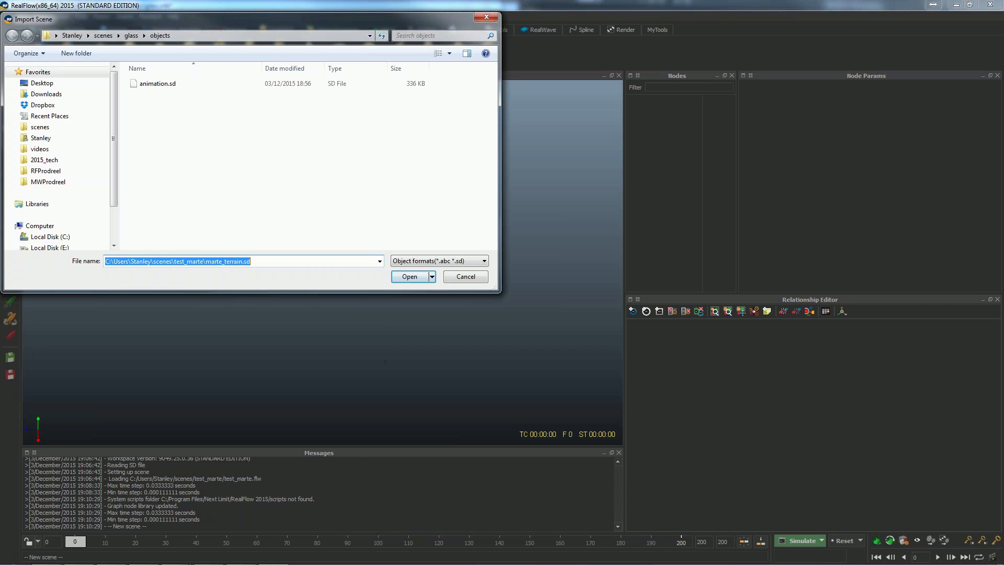
{"action": "left_click", "coordinate": [409, 276]}
- Scale the MultiBody terrain down uniformly to about 0.089 on all three axes
{"action": "scroll", "coordinate": [418, 282], "scroll_direction": "down", "scroll_amount": 10}
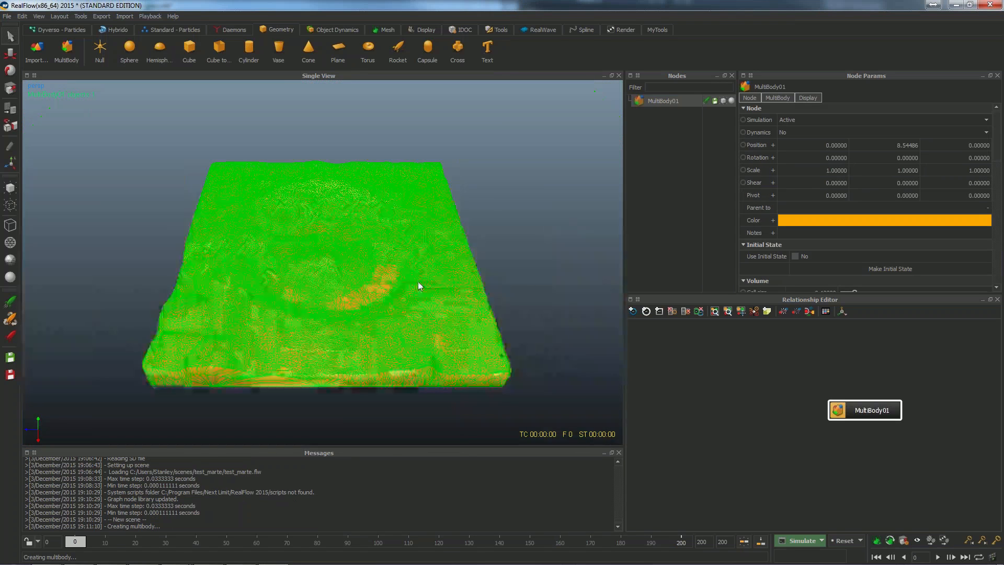
{"action": "scroll", "coordinate": [419, 281], "scroll_direction": "up", "scroll_amount": 4}
{"action": "left_click_drag", "start_coordinate": [435, 303], "coordinate": [398, 277], "text": "alt"}
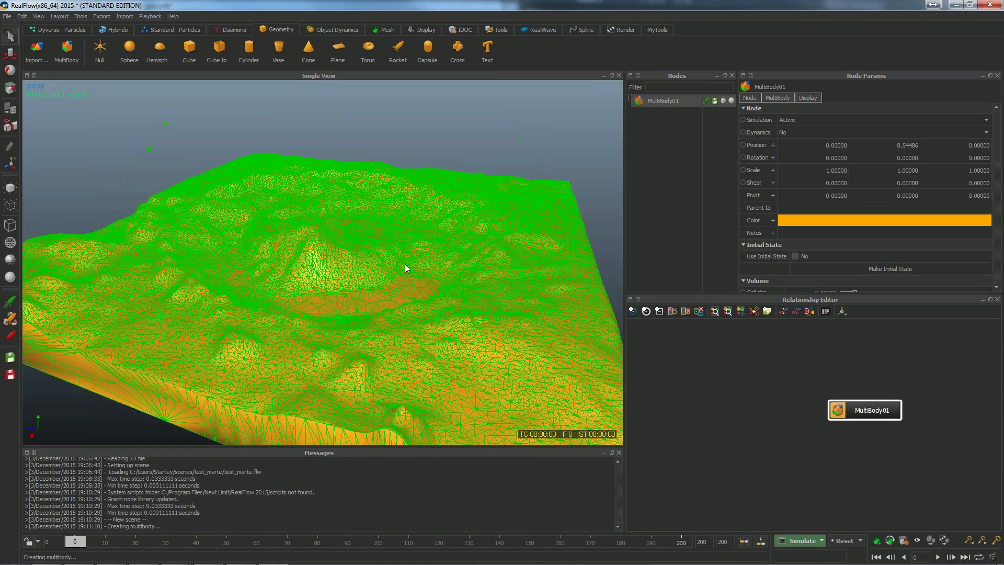
{"action": "scroll", "coordinate": [406, 266], "scroll_direction": "down", "scroll_amount": 4}
{"action": "left_click", "coordinate": [498, 275]}
{"action": "left_click", "coordinate": [427, 277]}
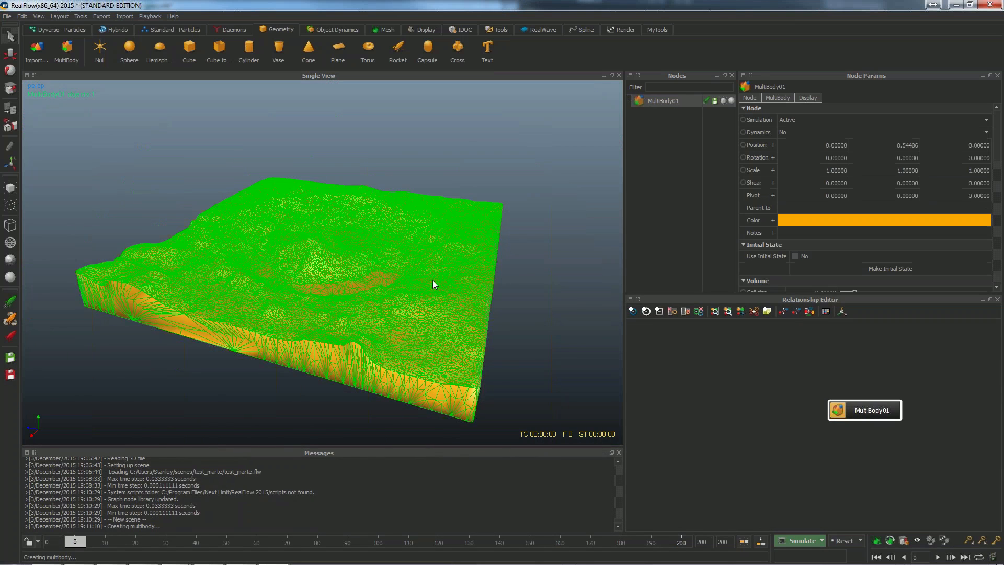
{"action": "left_click_drag", "start_coordinate": [434, 283], "coordinate": [438, 293], "text": "alt"}
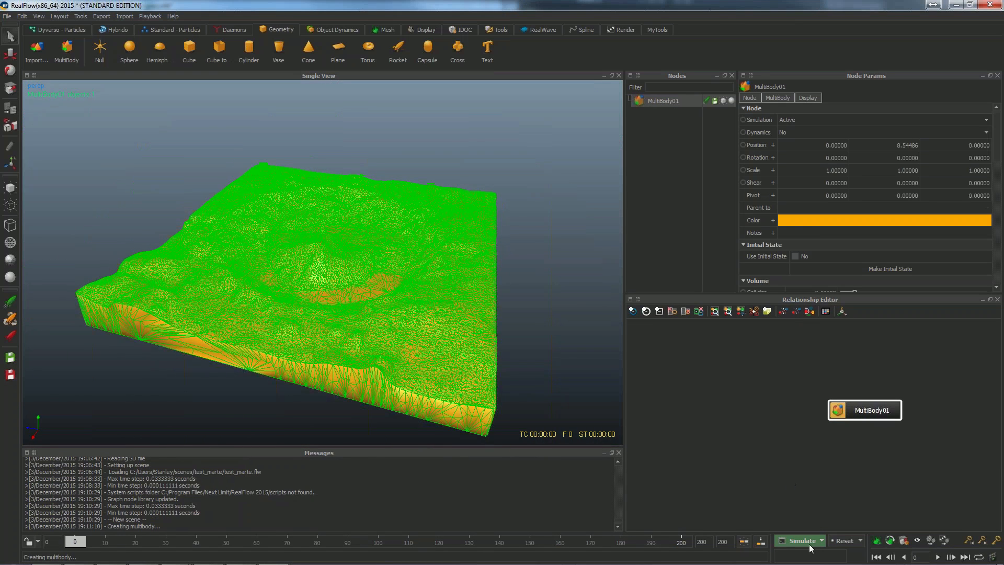
{"action": "key", "text": "r"}
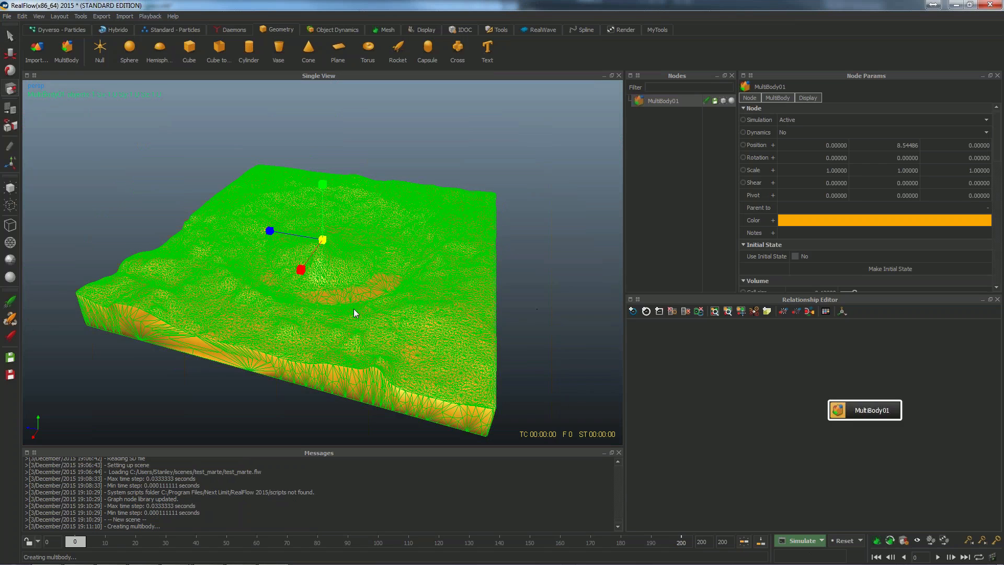
{"action": "scroll", "coordinate": [276, 309], "scroll_direction": "down", "scroll_amount": 5}
{"action": "left_click_drag", "start_coordinate": [275, 303], "coordinate": [253, 334]}
{"action": "scroll", "coordinate": [327, 248], "scroll_direction": "up", "scroll_amount": 4}
{"action": "middle_click_drag", "start_coordinate": [359, 226], "coordinate": [363, 361], "text": "alt"}
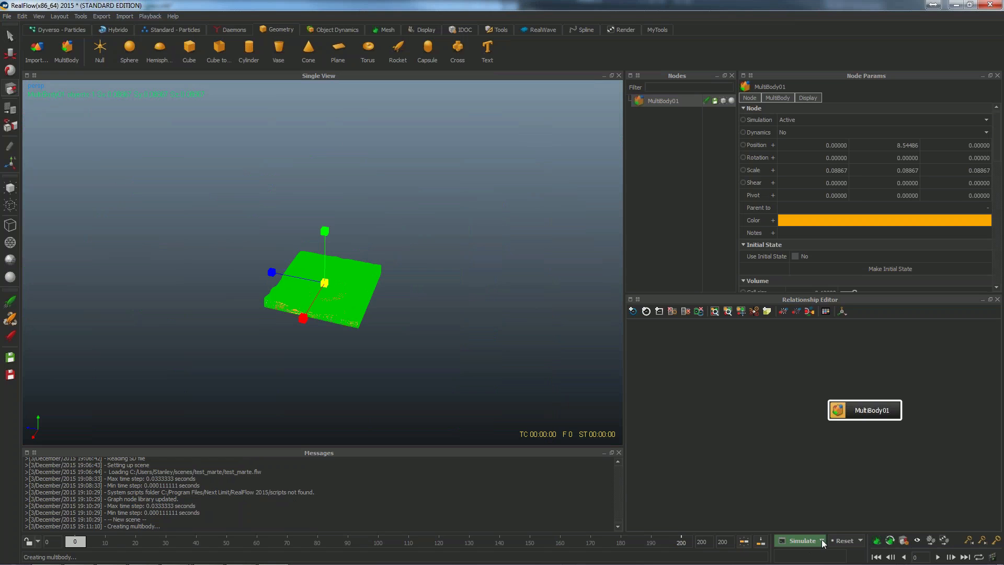
- Review the scene's Scale options for geometry, cell size and daemon forces, and cancel without changes
{"action": "left_click", "coordinate": [903, 540]}
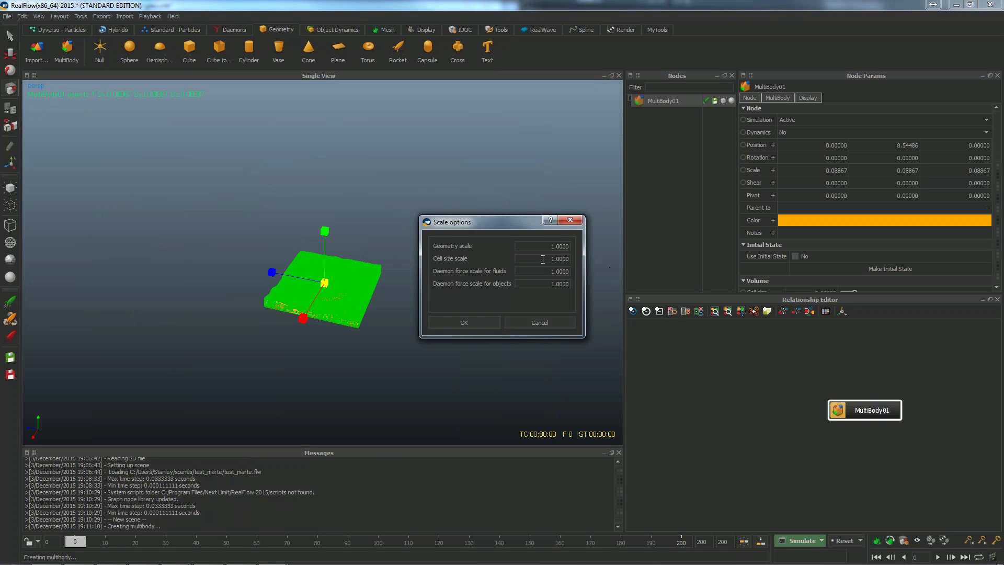
{"action": "left_click_drag", "start_coordinate": [543, 259], "coordinate": [575, 246]}
{"action": "left_click", "coordinate": [534, 320]}
- Scale the MultiBody terrain uniformly down to about 0.011 and back up to about 0.067 on all three axes
{"action": "scroll", "coordinate": [351, 315], "scroll_direction": "up", "scroll_amount": 6}
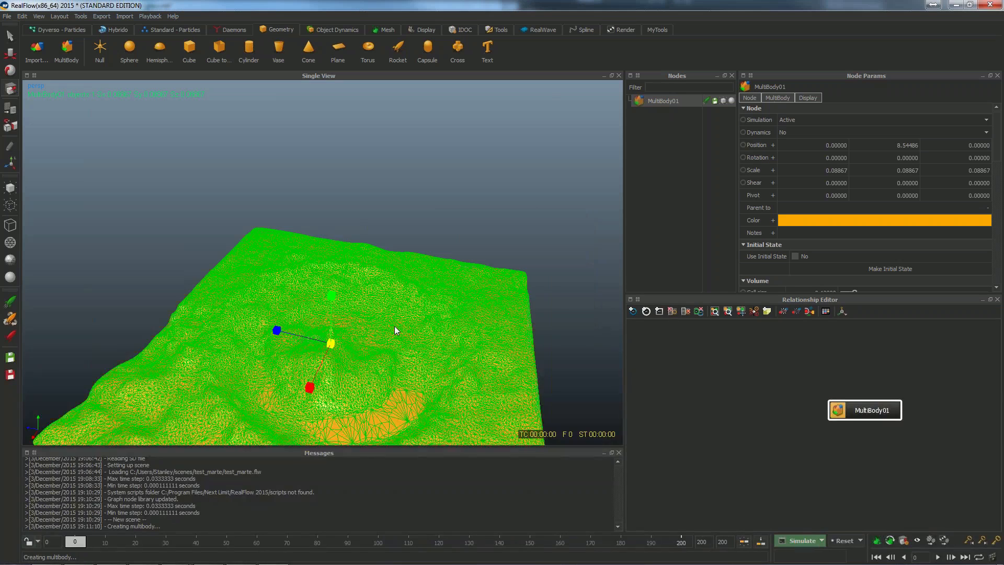
{"action": "middle_click_drag", "start_coordinate": [396, 323], "coordinate": [385, 228], "text": "alt"}
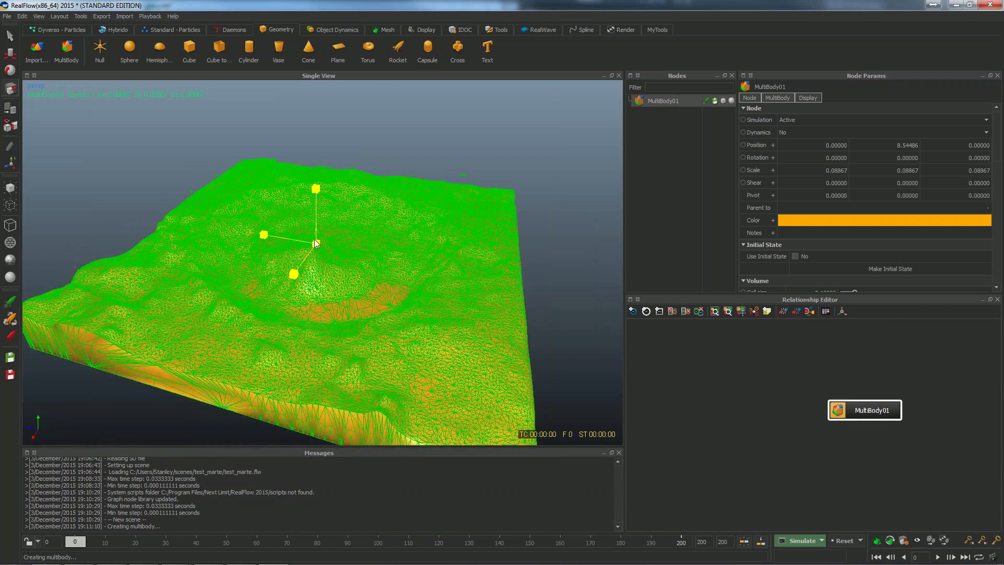
{"action": "left_click_drag", "start_coordinate": [316, 243], "coordinate": [260, 298]}
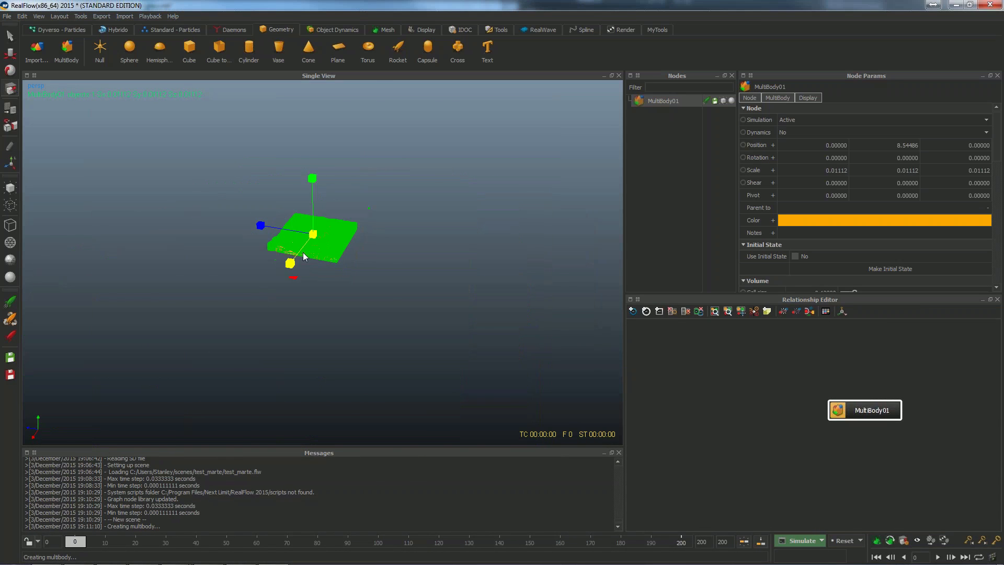
{"action": "scroll", "coordinate": [322, 229], "scroll_direction": "up", "scroll_amount": 3}
{"action": "scroll", "coordinate": [321, 229], "scroll_direction": "down", "scroll_amount": 2}
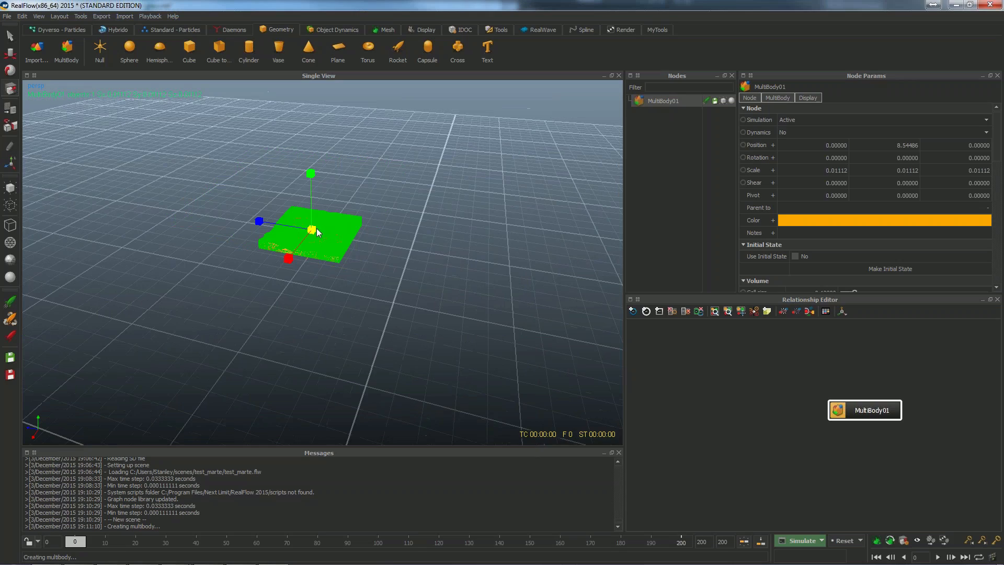
{"action": "left_click_drag", "start_coordinate": [317, 231], "coordinate": [388, 199]}
{"action": "scroll", "coordinate": [388, 199], "scroll_direction": "down", "scroll_amount": 5}
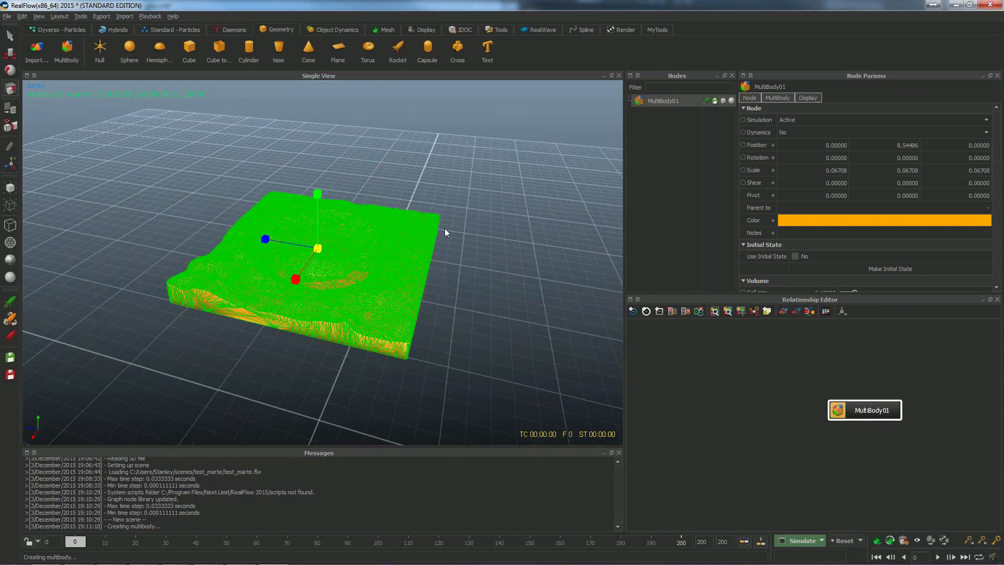
- Lower the MultiBody terrain in the front view until it rests on the grid, at a vertical position of about 0.67
{"action": "left_click_drag", "start_coordinate": [445, 228], "coordinate": [428, 244], "text": "alt"}
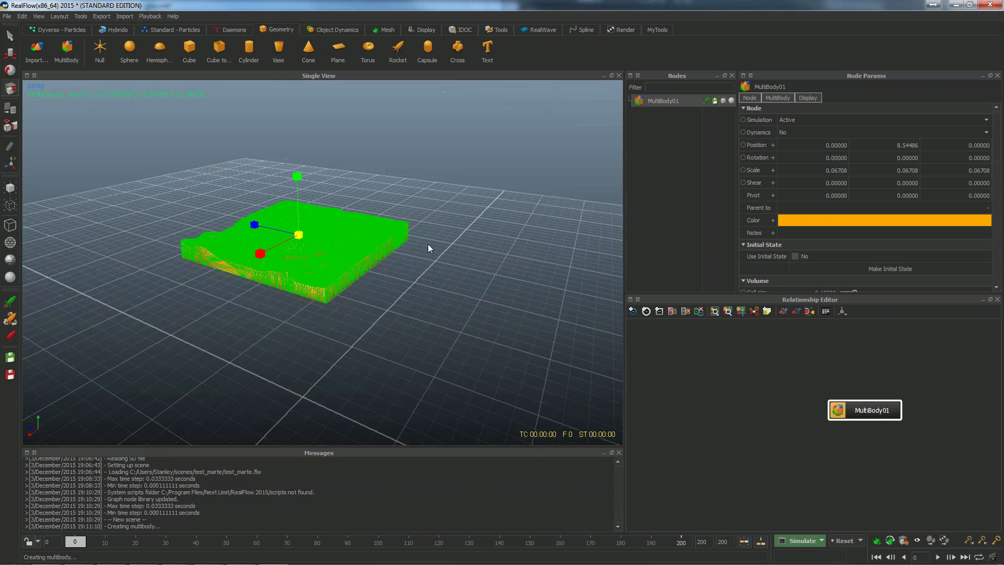
{"action": "key", "text": "2"}
{"action": "scroll", "coordinate": [397, 224], "scroll_direction": "down", "scroll_amount": 5}
{"action": "key", "text": "w"}
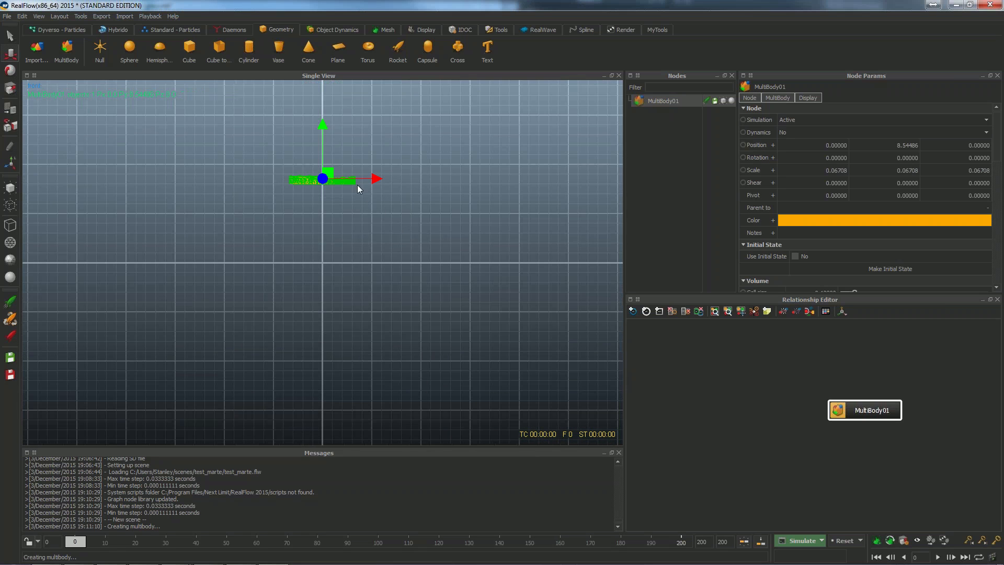
{"action": "left_click_drag", "start_coordinate": [323, 125], "coordinate": [322, 205]}
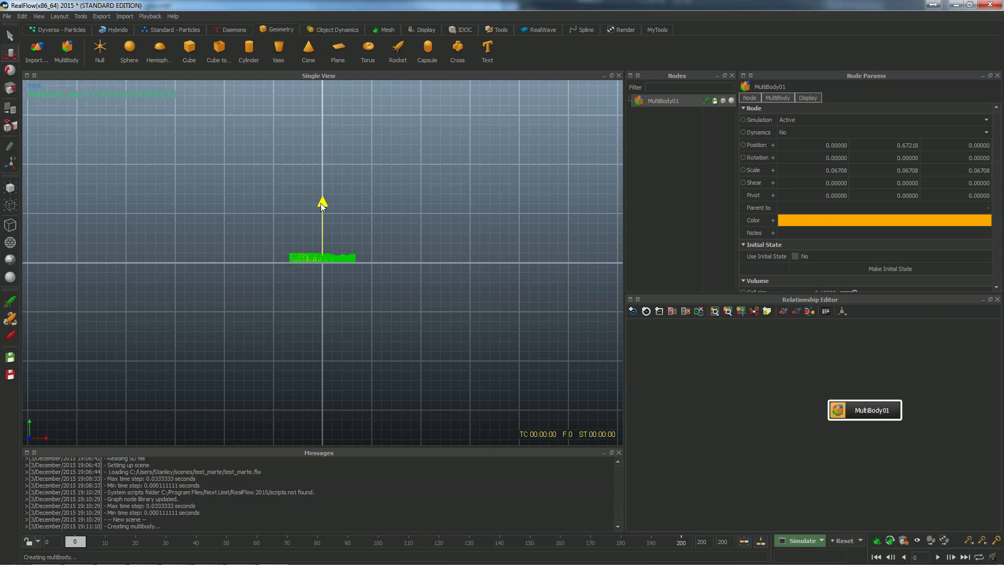
{"action": "key", "text": "1"}
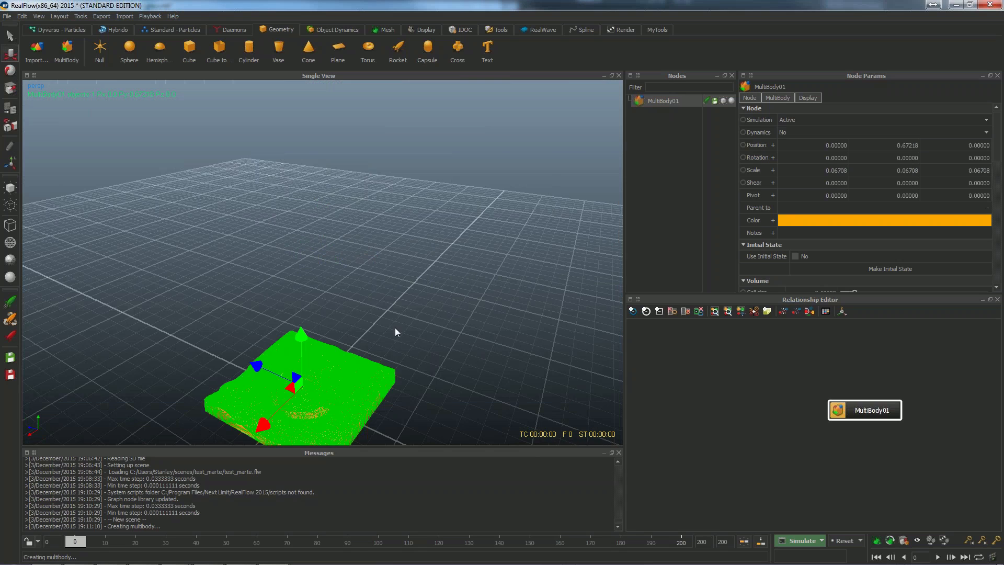
- Scale the MultiBody terrain up uniformly to about 0.14 on all three axes and deselect it
{"action": "middle_click_drag", "start_coordinate": [394, 327], "coordinate": [415, 270], "text": "alt"}
{"action": "key", "text": "r"}
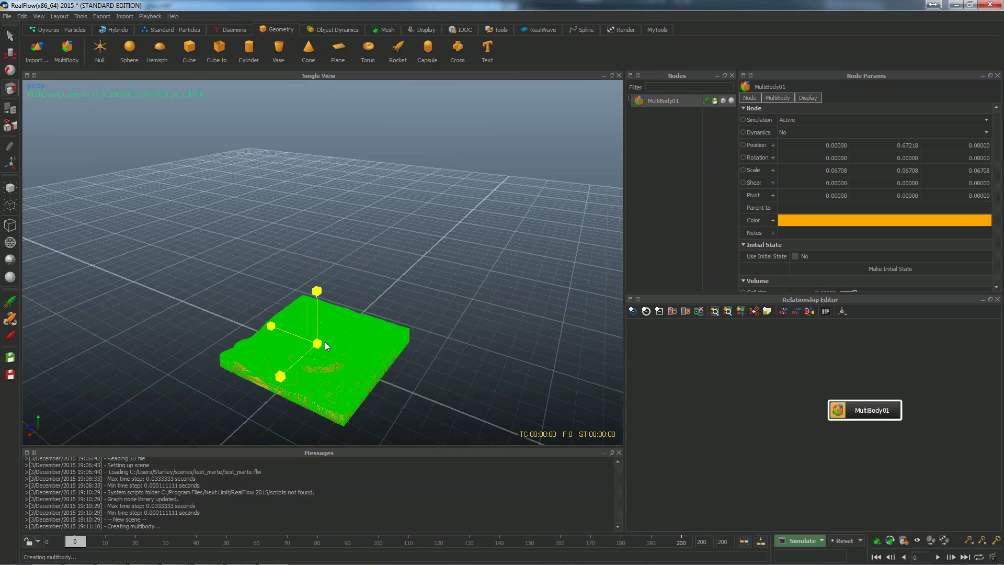
{"action": "left_click_drag", "start_coordinate": [319, 343], "coordinate": [346, 331]}
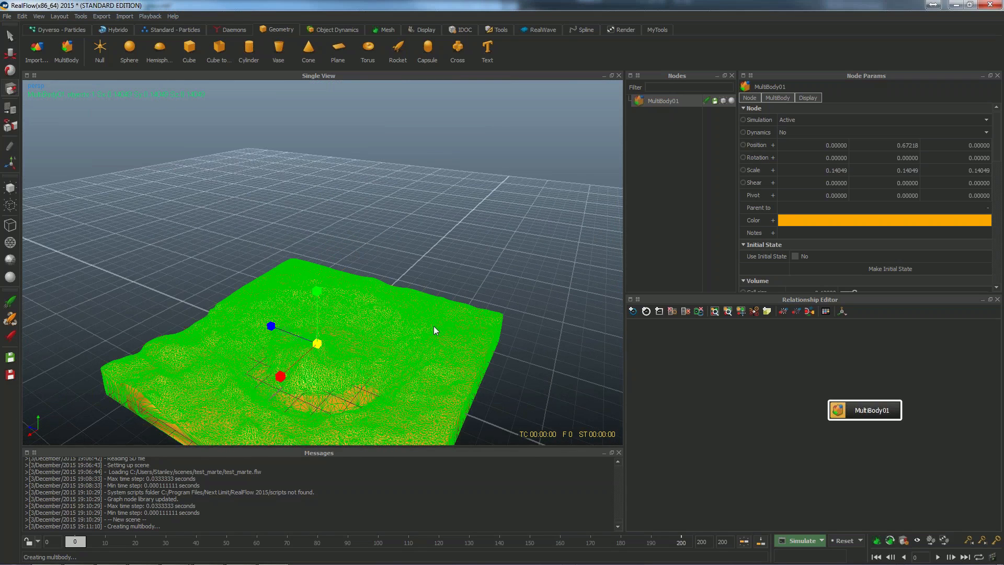
{"action": "scroll", "coordinate": [446, 333], "scroll_direction": "down", "scroll_amount": 3}
{"action": "middle_click_drag", "start_coordinate": [445, 332], "coordinate": [444, 287], "text": "alt"}
{"action": "left_click_drag", "start_coordinate": [451, 318], "coordinate": [461, 315], "text": "alt"}
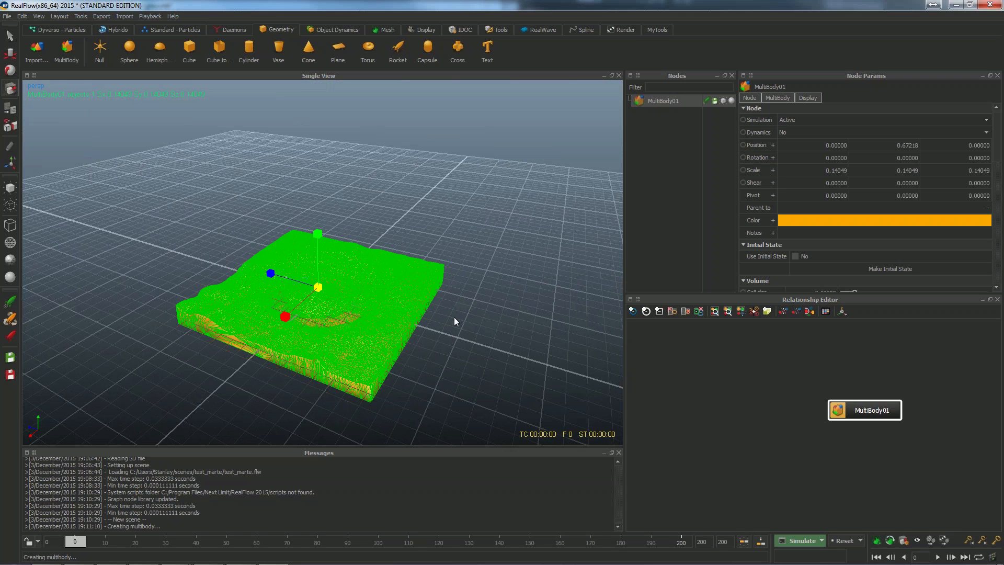
{"action": "left_click", "coordinate": [453, 317]}
{"action": "left_click_drag", "start_coordinate": [463, 304], "coordinate": [409, 357], "text": "alt"}
{"action": "left_click", "coordinate": [421, 337]}
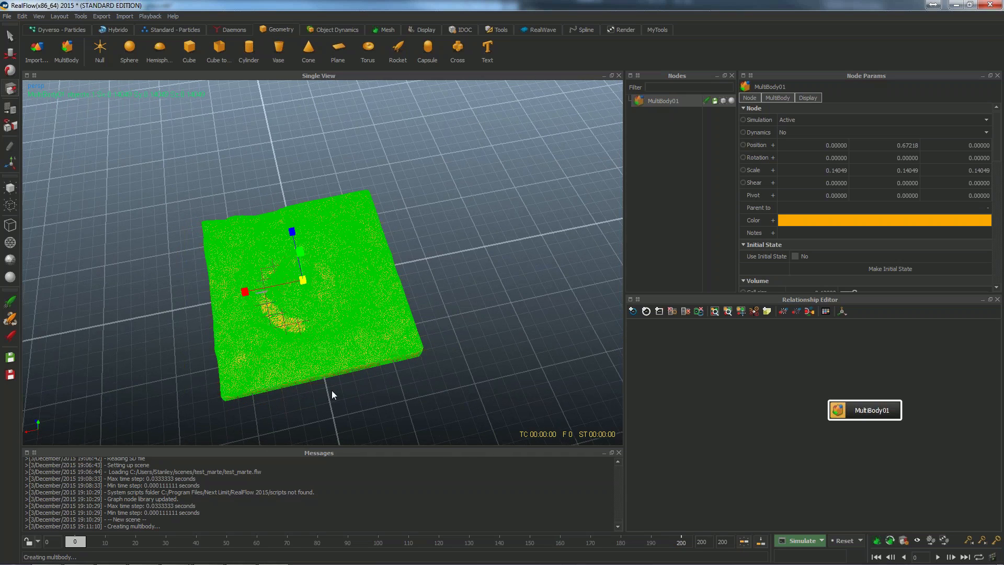
{"action": "left_click_drag", "start_coordinate": [409, 374], "coordinate": [439, 344], "text": "alt"}
{"action": "left_click", "coordinate": [424, 344]}
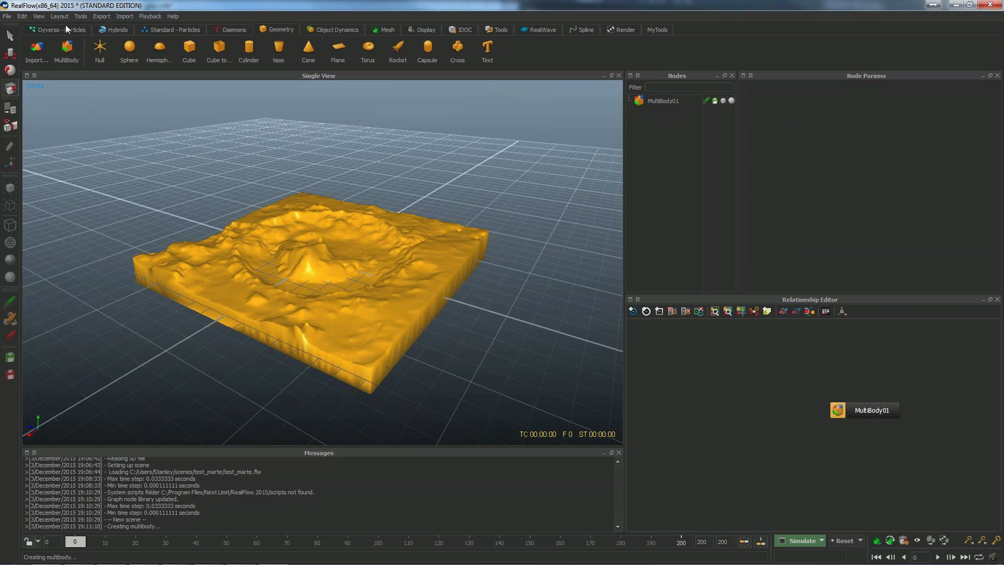
- Add a Hybrido open domain and raise it above the terrain to a vertical position of about 5.01
{"action": "left_click", "coordinate": [116, 29]}
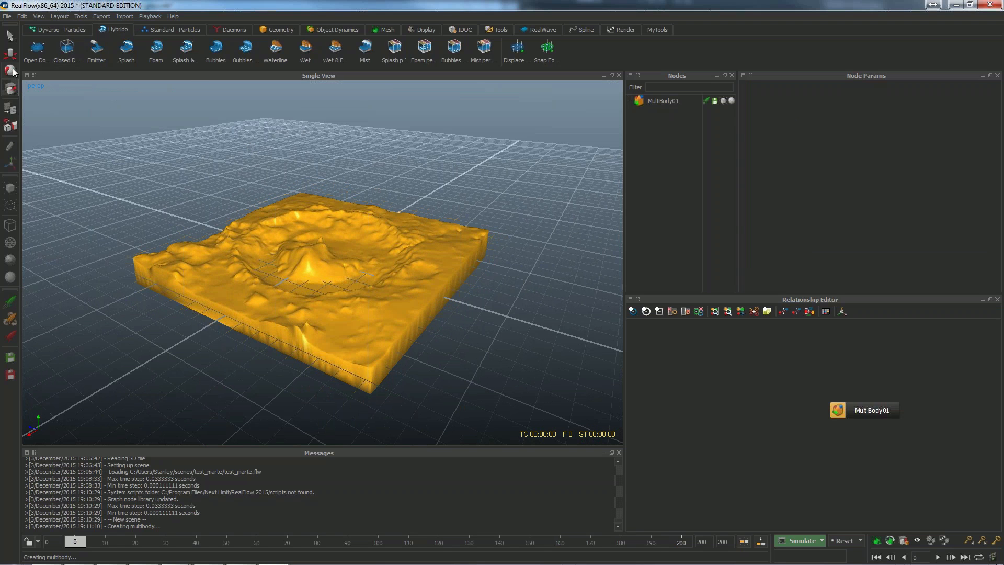
{"action": "left_click", "coordinate": [35, 49]}
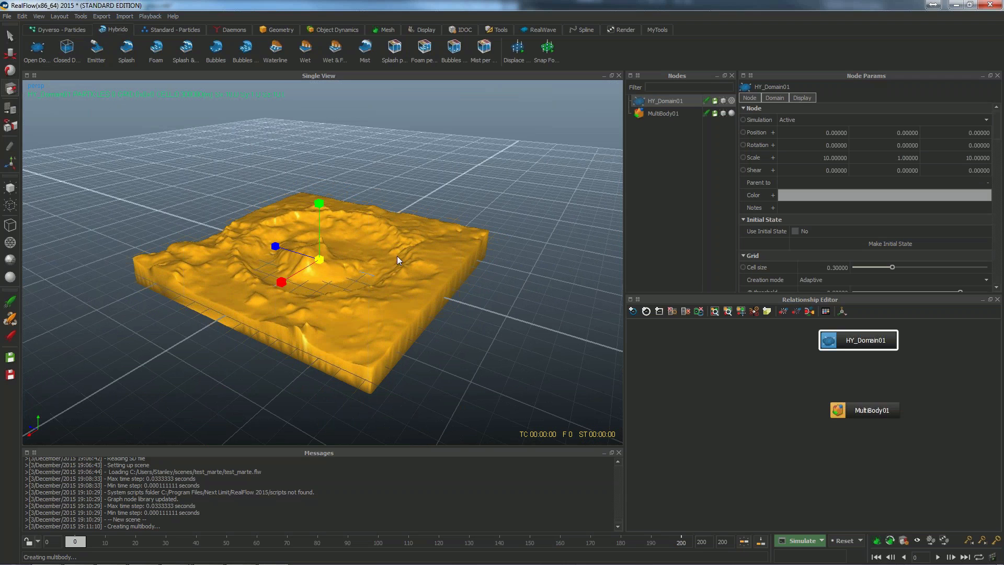
{"action": "key", "text": "w"}
{"action": "left_click_drag", "start_coordinate": [321, 241], "coordinate": [332, 106]}
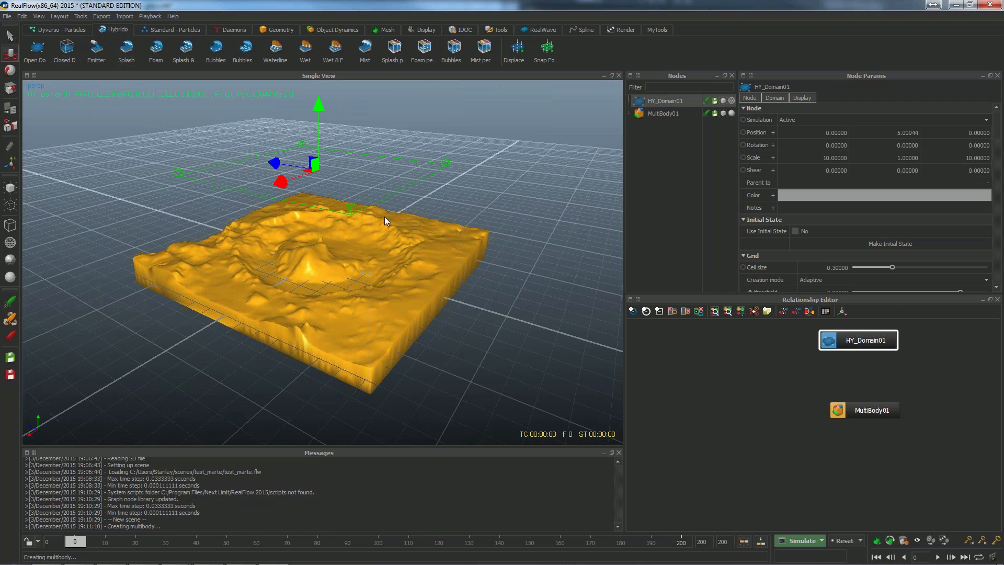
- Examine the Hybrido domain's outline and the cell markers at its corners against the size of the terrain
{"action": "mouse_move", "coordinate": [384, 213]}
{"action": "left_mouse_down", "text": "alt"}
{"action": "mouse_move", "coordinate": [334, 213]}
{"action": "mouse_move", "coordinate": [390, 204]}
{"action": "mouse_move", "coordinate": [306, 214]}
{"action": "mouse_move", "coordinate": [369, 212]}
{"action": "mouse_move", "coordinate": [359, 212]}
{"action": "mouse_move", "coordinate": [361, 187]}
{"action": "mouse_move", "coordinate": [359, 231]}
{"action": "mouse_move", "coordinate": [378, 203]}
{"action": "left_mouse_up", "text": "alt"}
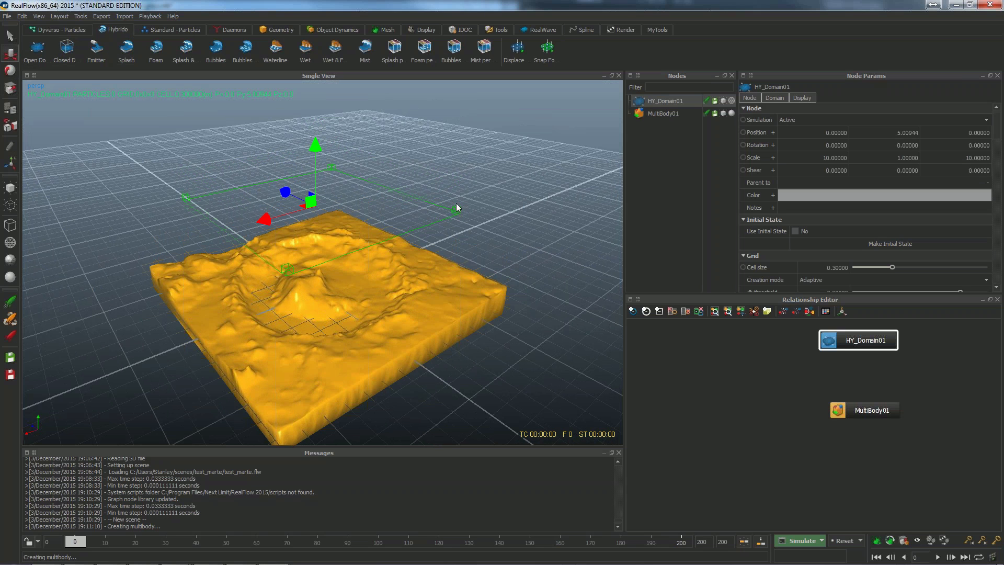
{"action": "scroll", "coordinate": [456, 207], "scroll_direction": "up", "scroll_amount": 3}
{"action": "middle_click_drag", "start_coordinate": [490, 193], "coordinate": [361, 266], "text": "alt"}
{"action": "scroll", "coordinate": [362, 264], "scroll_direction": "up", "scroll_amount": 5}
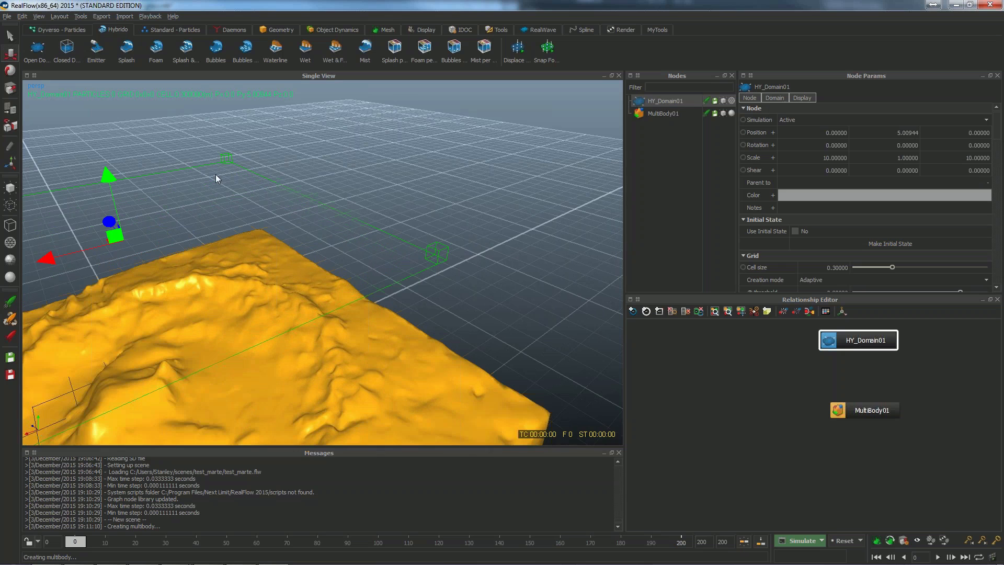
{"action": "middle_click_drag", "start_coordinate": [215, 174], "coordinate": [354, 129], "text": "alt"}
{"action": "scroll", "coordinate": [331, 167], "scroll_direction": "down", "scroll_amount": 4}
{"action": "scroll", "coordinate": [284, 193], "scroll_direction": "up", "scroll_amount": 1}
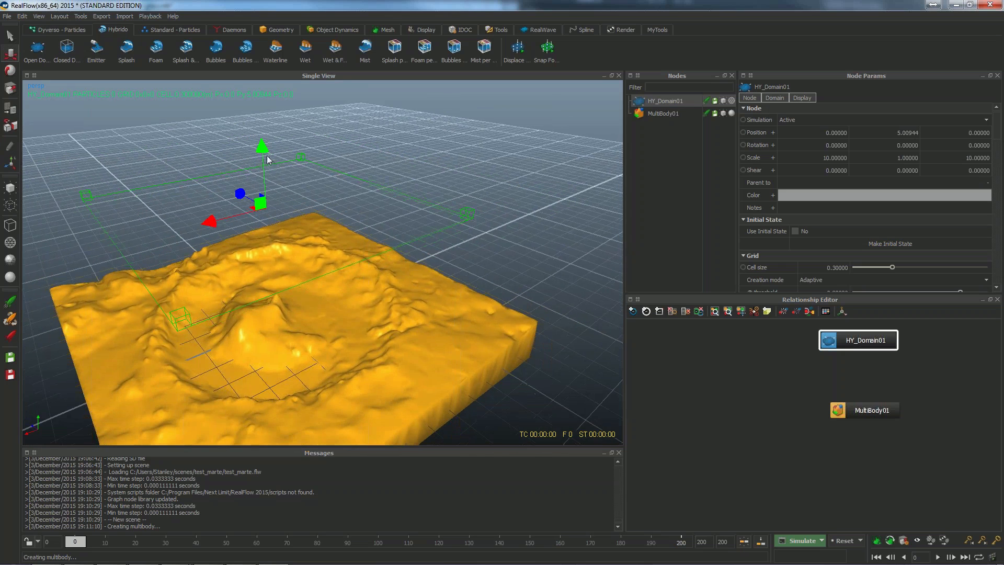
{"action": "left_click_drag", "start_coordinate": [341, 280], "coordinate": [426, 210], "text": "alt"}
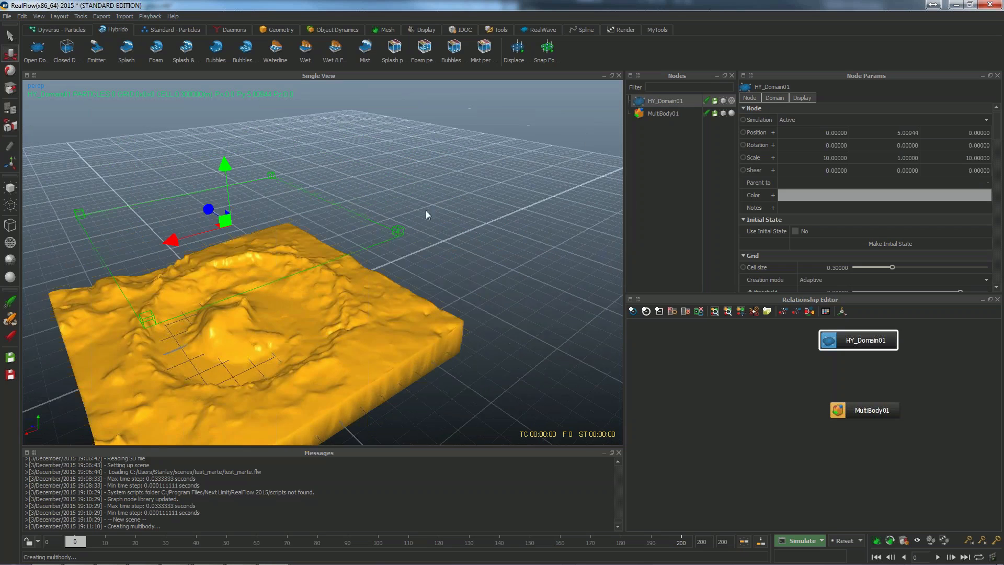
{"action": "scroll", "coordinate": [403, 236], "scroll_direction": "down", "scroll_amount": 2}
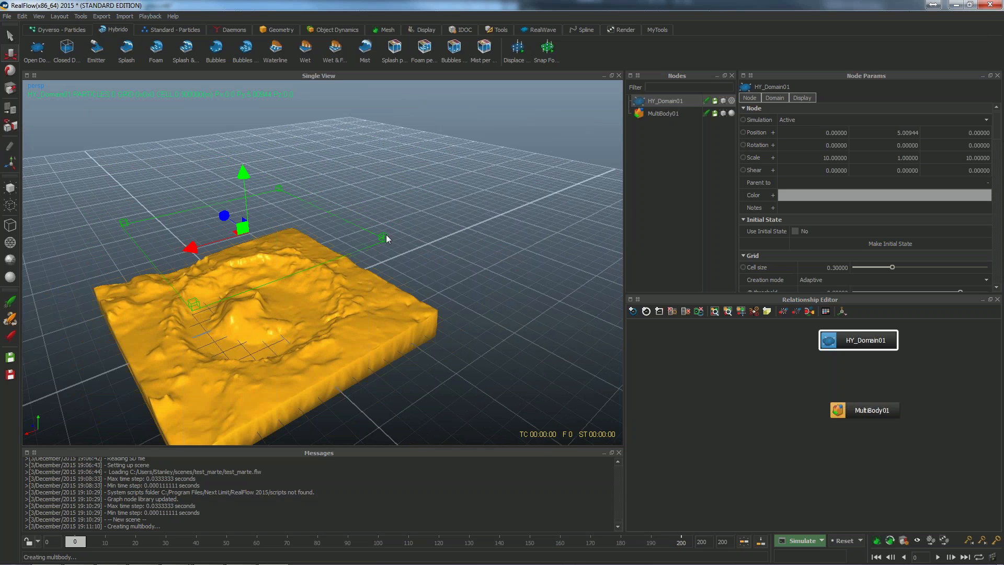
{"action": "scroll", "coordinate": [392, 240], "scroll_direction": "up", "scroll_amount": 4}
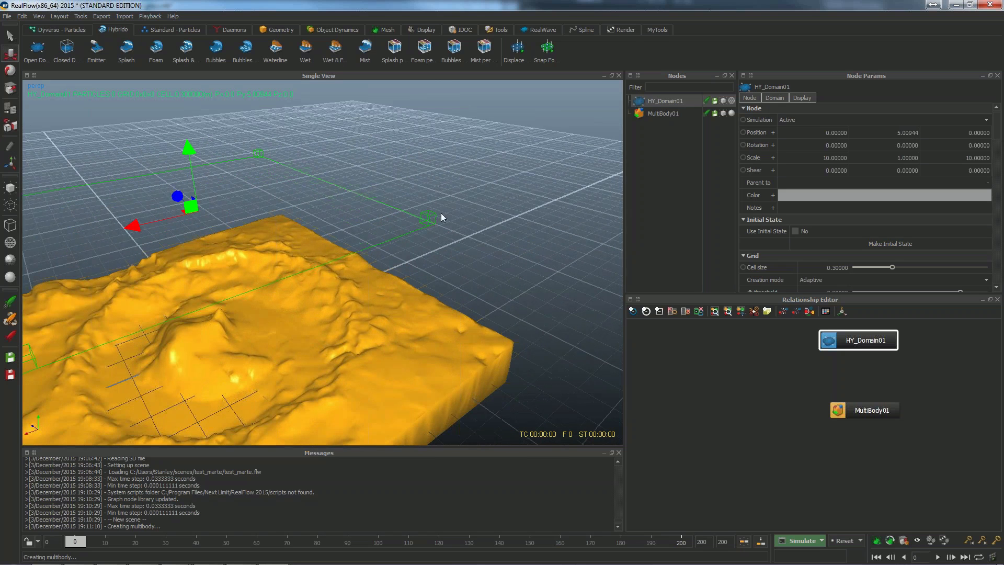
{"action": "scroll", "coordinate": [257, 166], "scroll_direction": "down", "scroll_amount": 5}
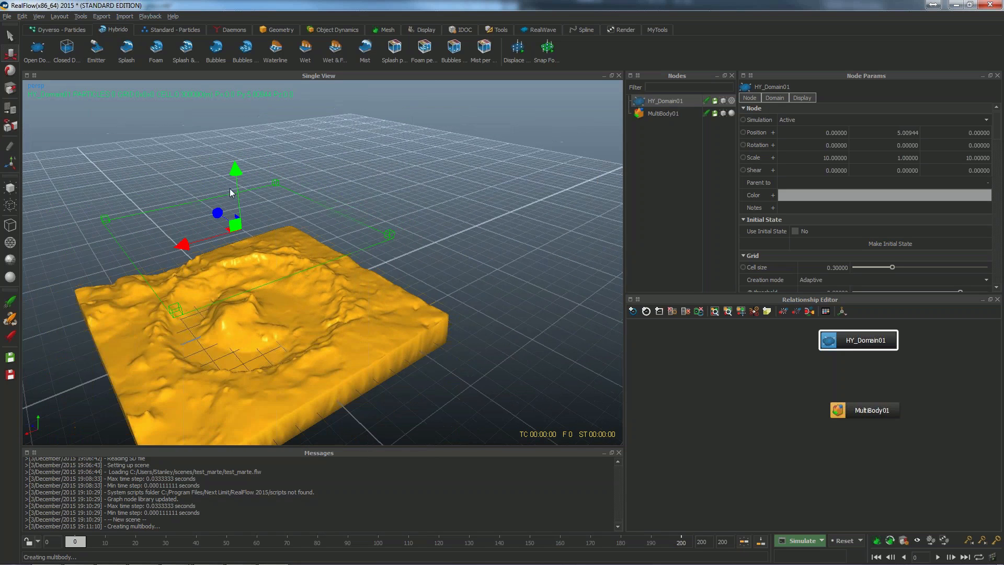
{"action": "scroll", "coordinate": [205, 205], "scroll_direction": "down", "scroll_amount": 2}
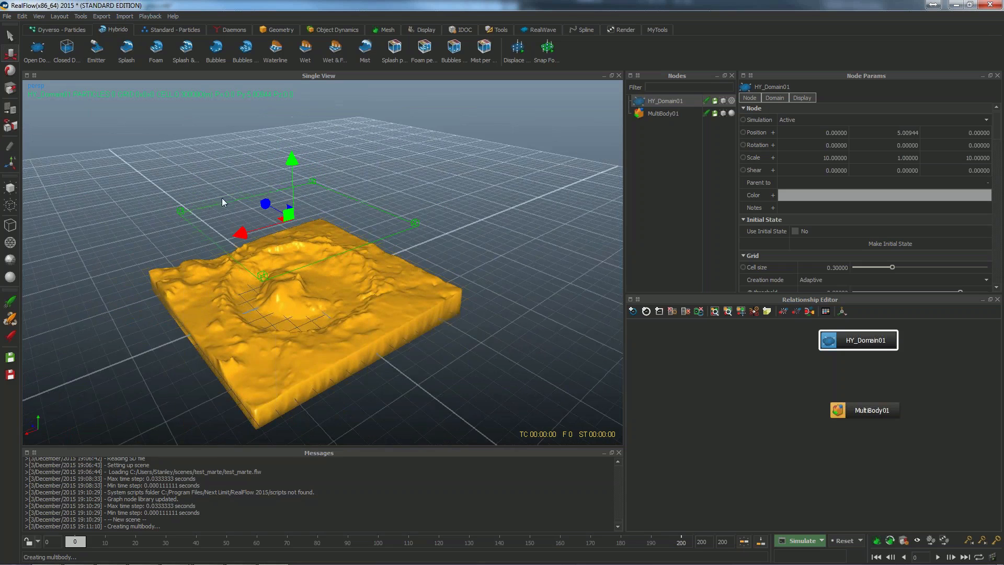
{"action": "middle_click_drag", "start_coordinate": [221, 197], "coordinate": [221, 219], "text": "alt"}
{"action": "left_click", "coordinate": [424, 238]}
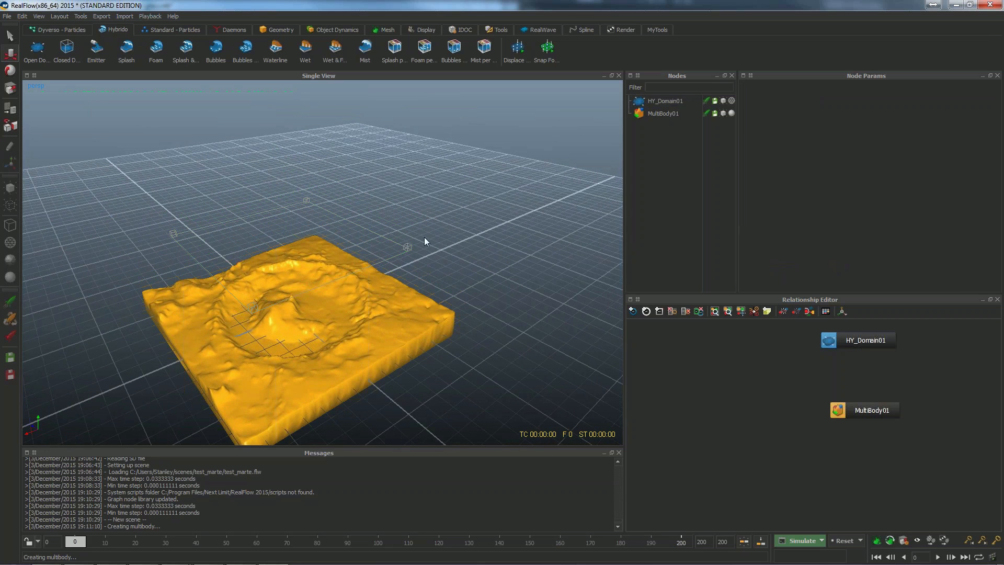
{"action": "left_click", "coordinate": [409, 248]}
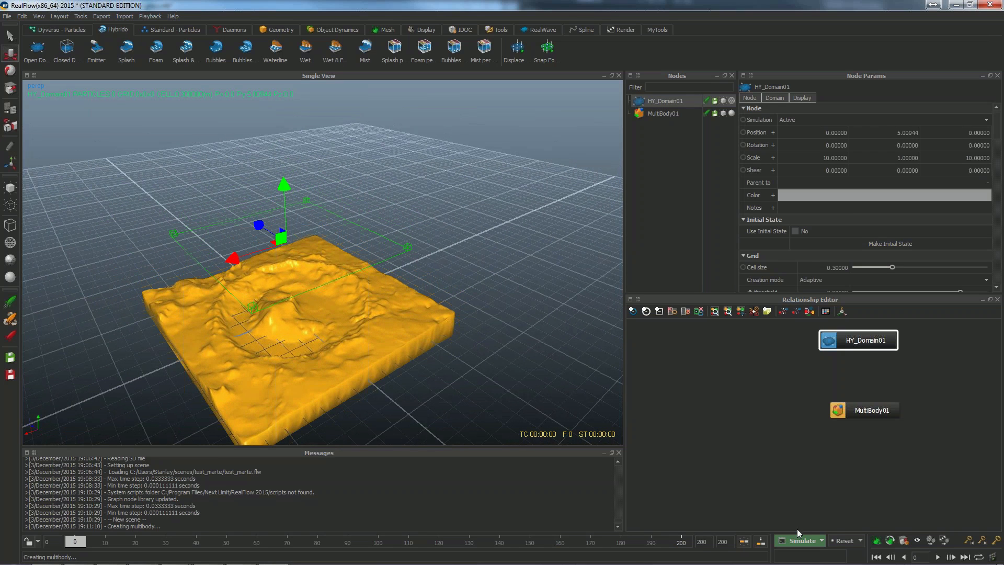
- Set the scene's Cell size scale to 0.5 in the Scale options and apply it
{"action": "left_click", "coordinate": [903, 541]}
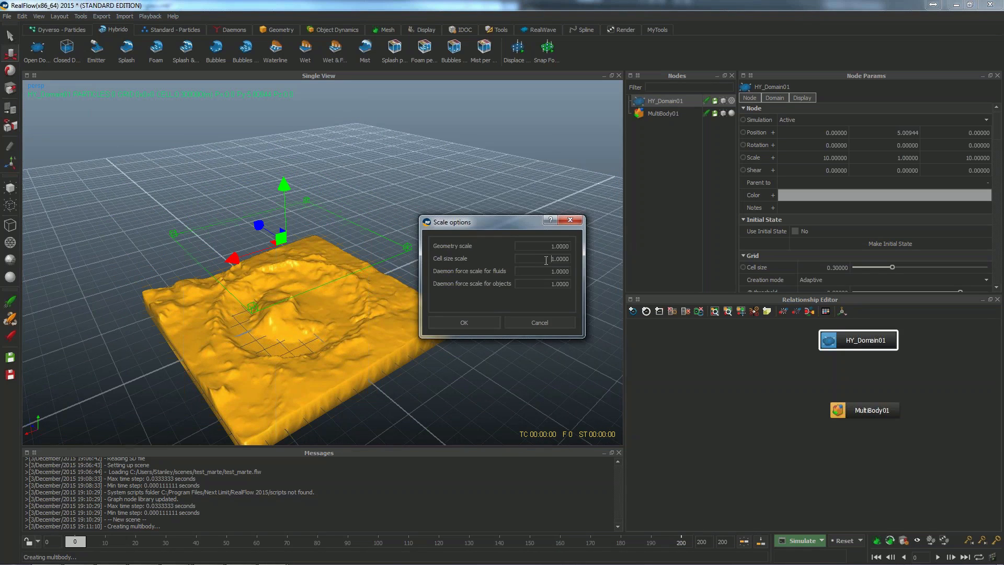
{"action": "double_click", "coordinate": [529, 257]}
{"action": "type", "text": "0.5"}
{"action": "left_click", "coordinate": [493, 320]}
- Inspect the Hybrido domain's corner cell markers up close and from a distance above the terrain
{"action": "scroll", "coordinate": [412, 250], "scroll_direction": "up", "scroll_amount": 5}
{"action": "middle_click_drag", "start_coordinate": [488, 243], "coordinate": [433, 281], "text": "alt"}
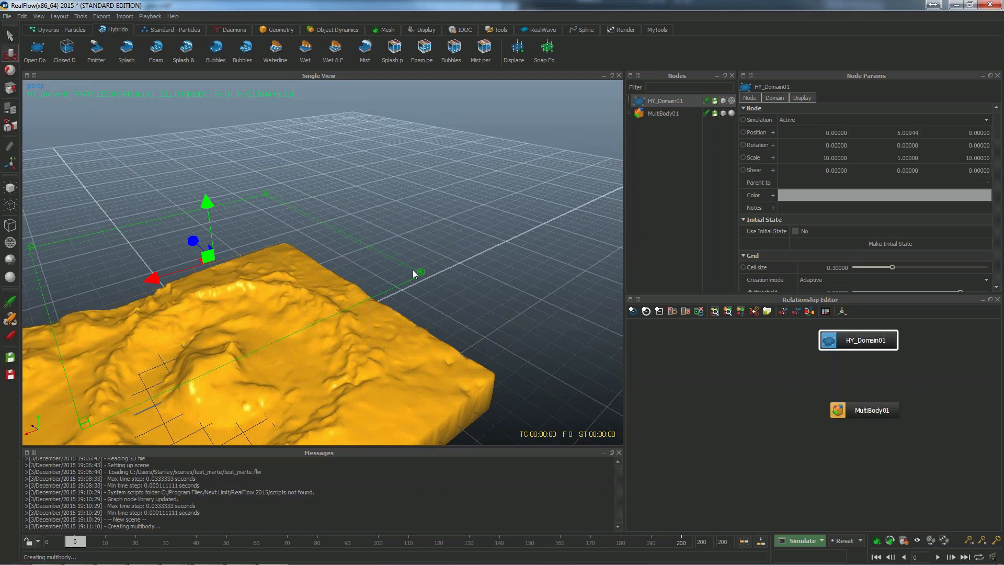
{"action": "mouse_move", "coordinate": [432, 269]}
{"action": "left_mouse_down", "text": "alt"}
{"action": "mouse_move", "coordinate": [460, 287]}
{"action": "mouse_move", "coordinate": [443, 280]}
{"action": "left_mouse_up", "text": "alt"}
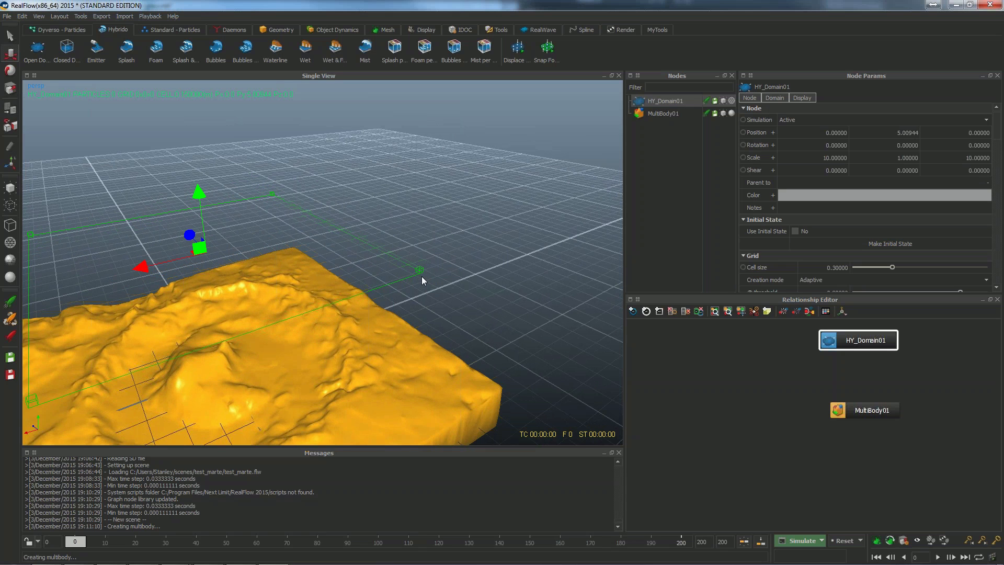
{"action": "left_click_drag", "start_coordinate": [422, 277], "coordinate": [468, 262], "text": "alt"}
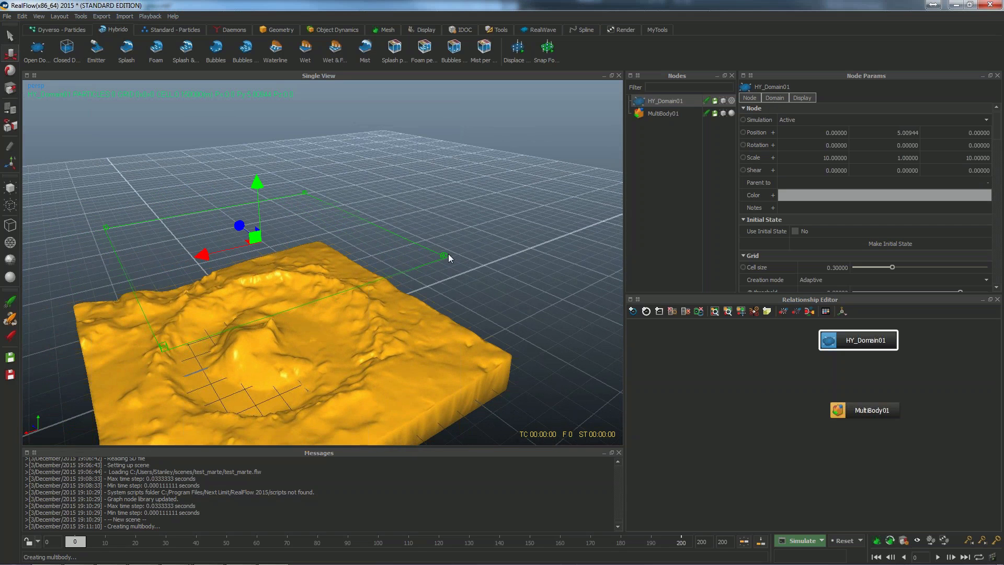
{"action": "scroll", "coordinate": [448, 253], "scroll_direction": "up", "scroll_amount": 2}
{"action": "left_click_drag", "start_coordinate": [488, 252], "coordinate": [465, 265], "text": "alt"}
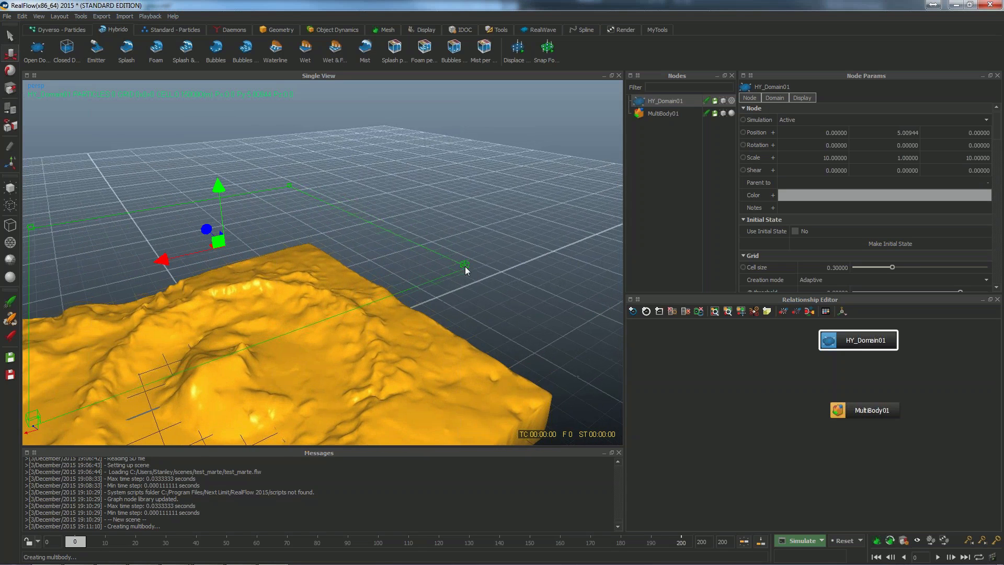
{"action": "scroll", "coordinate": [466, 266], "scroll_direction": "down", "scroll_amount": 2}
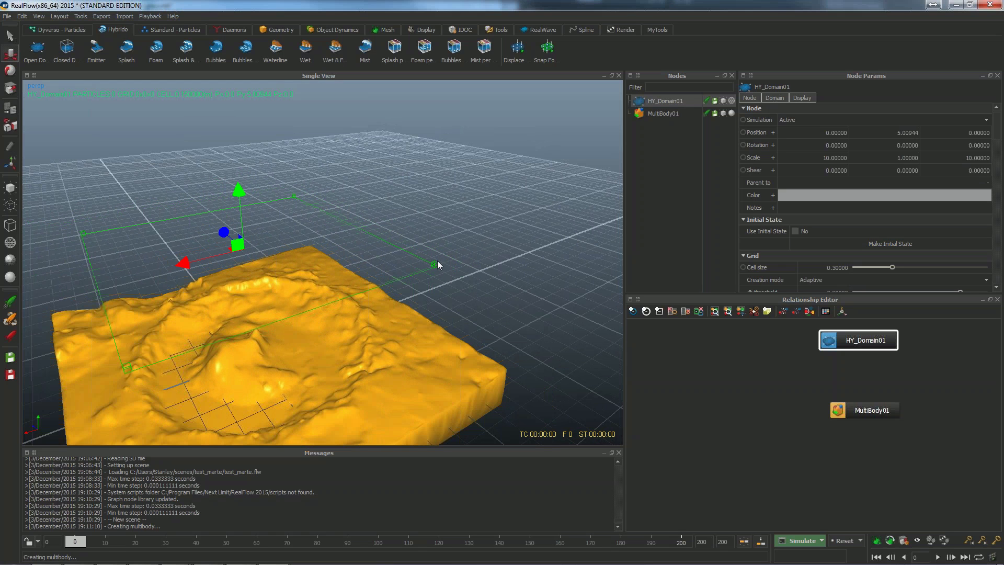
{"action": "scroll", "coordinate": [437, 260], "scroll_direction": "down", "scroll_amount": 1}
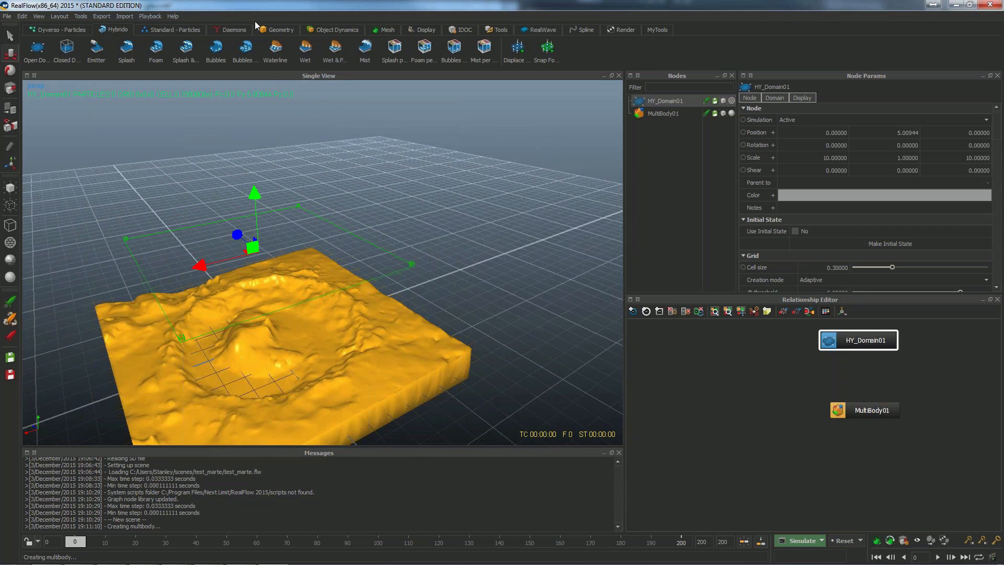
- Add a cube to the scene and arrange its node below the Hybrido domain's node in the Relationship Editor
{"action": "left_click", "coordinate": [285, 30]}
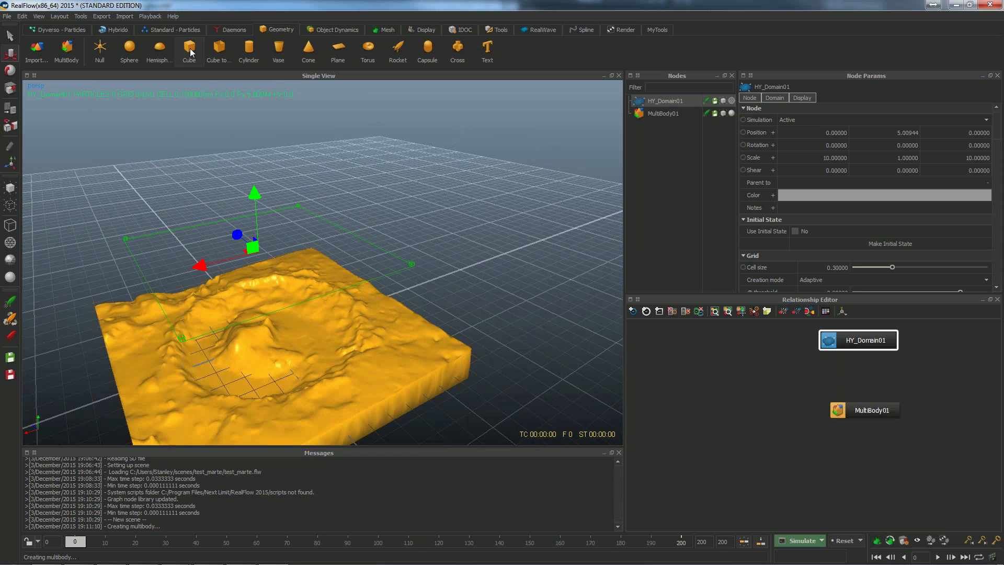
{"action": "left_click_drag", "start_coordinate": [853, 336], "coordinate": [748, 365]}
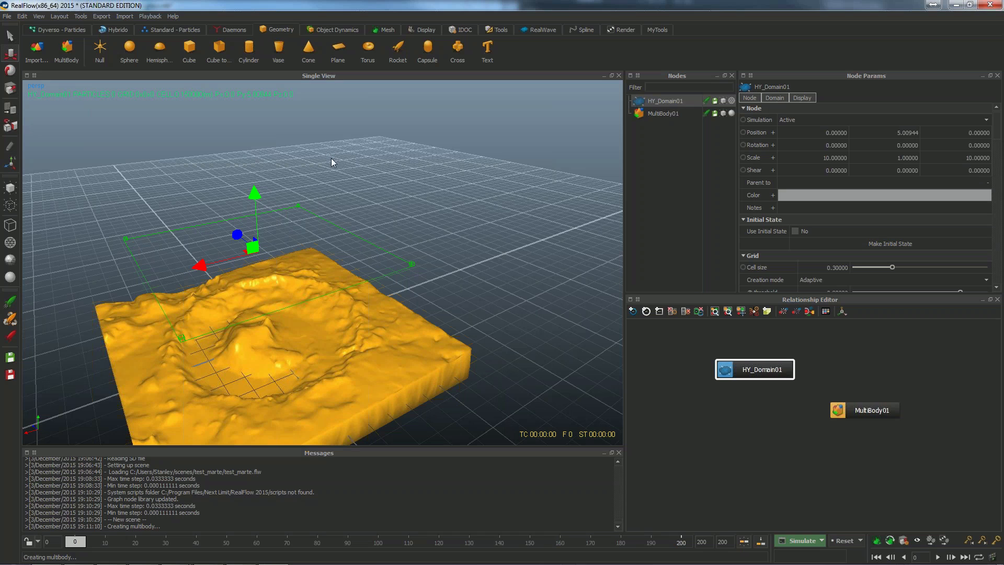
{"action": "left_click", "coordinate": [67, 30]}
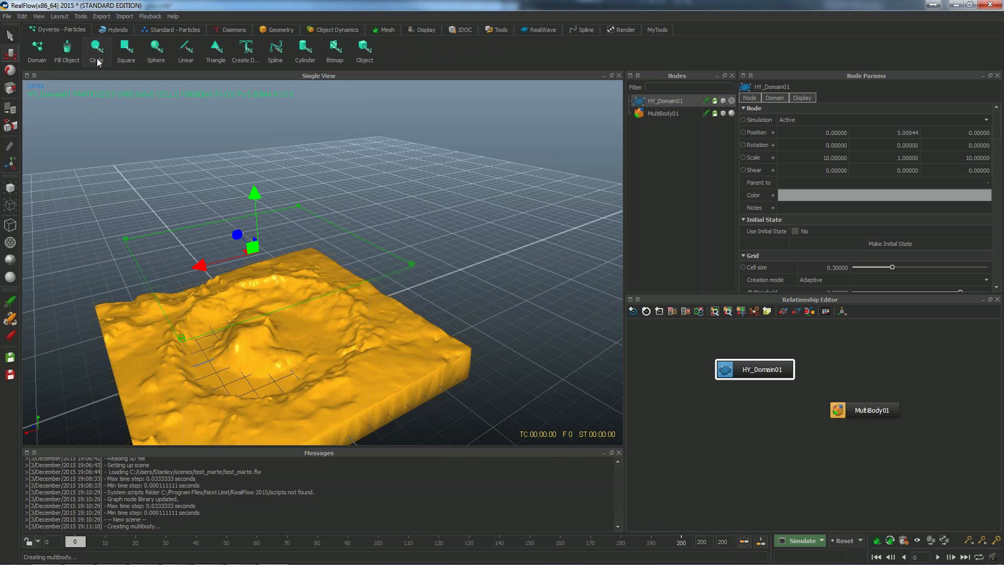
{"action": "left_click", "coordinate": [112, 31]}
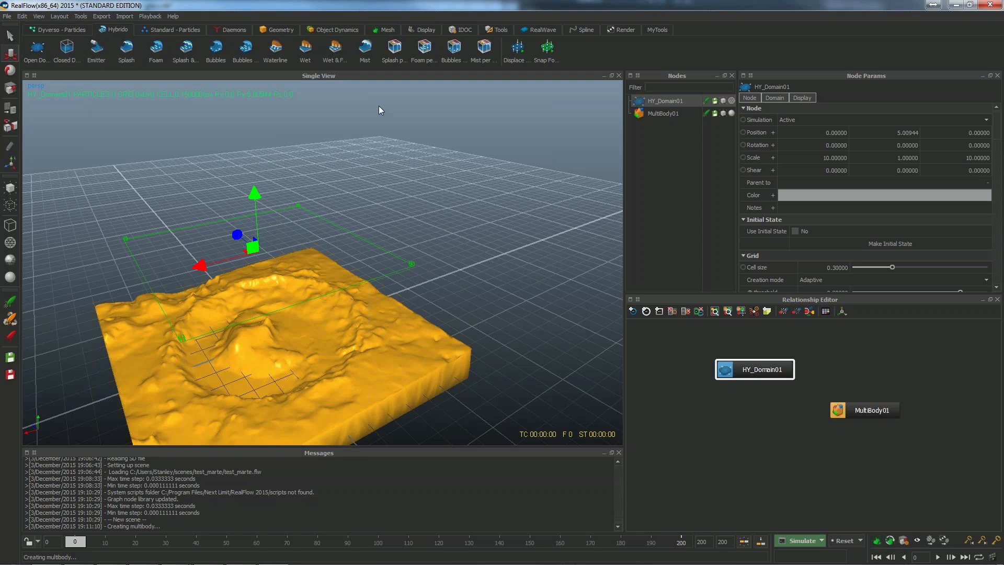
{"action": "left_click", "coordinate": [278, 30]}
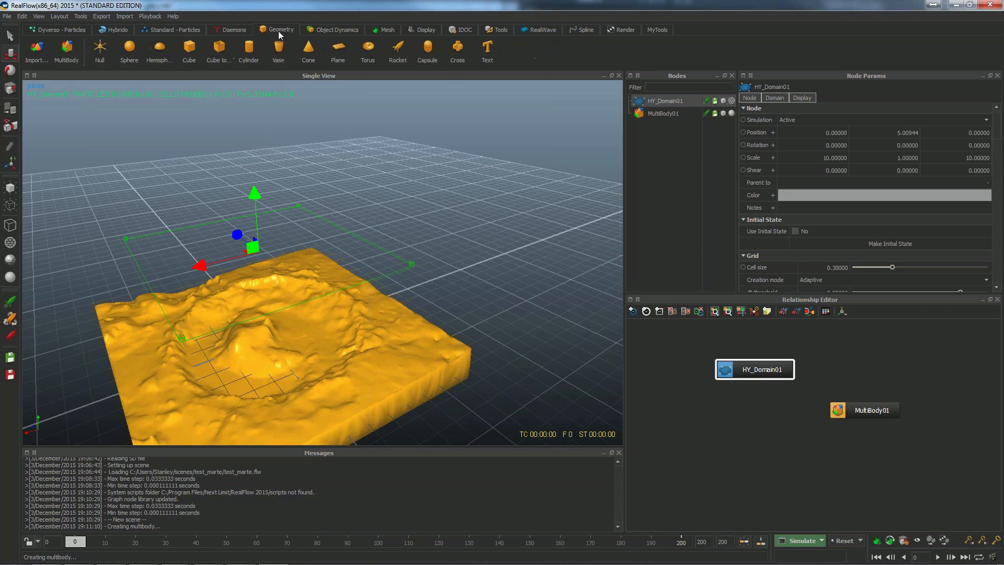
{"action": "left_click", "coordinate": [189, 48]}
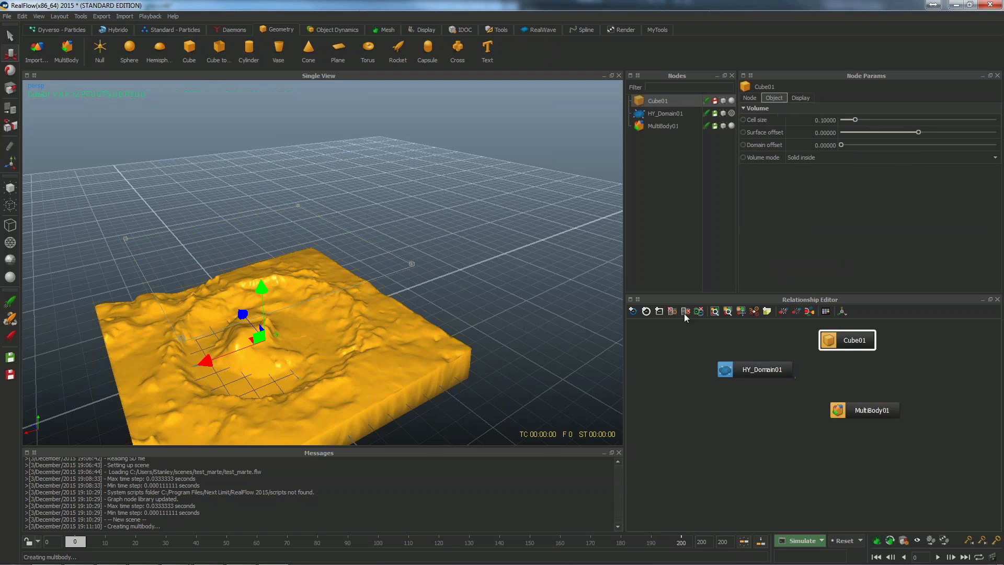
{"action": "left_click_drag", "start_coordinate": [846, 338], "coordinate": [706, 426]}
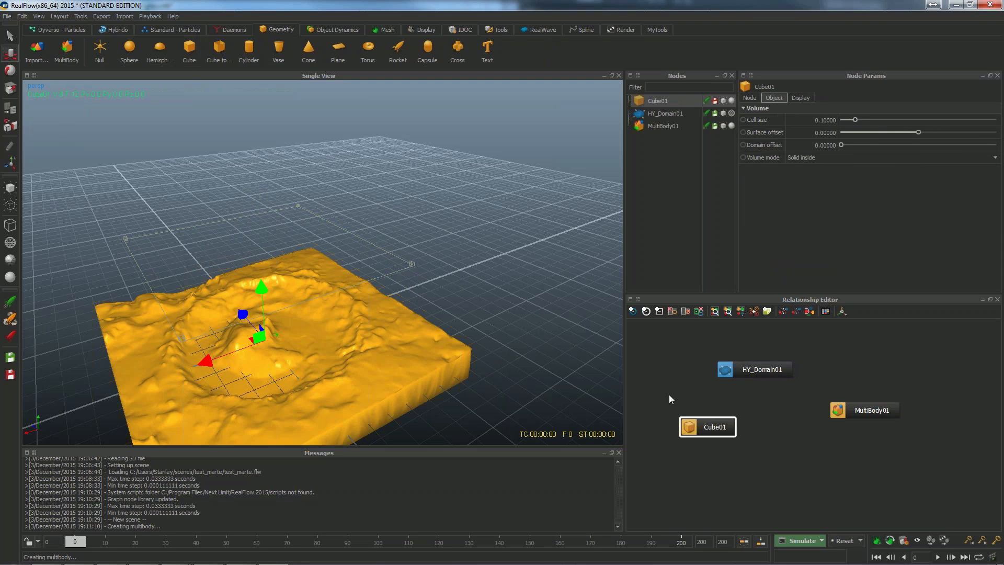
- Add a second cube and place its node beside the first cube's node in the Relationship Editor
{"action": "key", "text": "ctrl+d"}
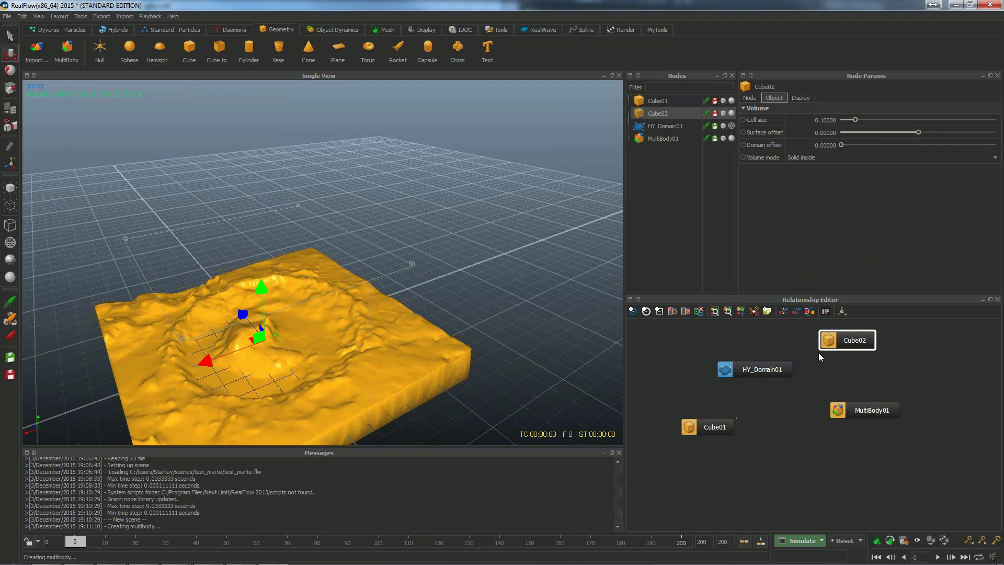
{"action": "left_click_drag", "start_coordinate": [836, 341], "coordinate": [773, 460]}
{"action": "left_click", "coordinate": [724, 428]}
{"action": "left_click", "coordinate": [715, 427]}
{"action": "left_click", "coordinate": [764, 459]}
{"action": "left_click", "coordinate": [715, 427]}
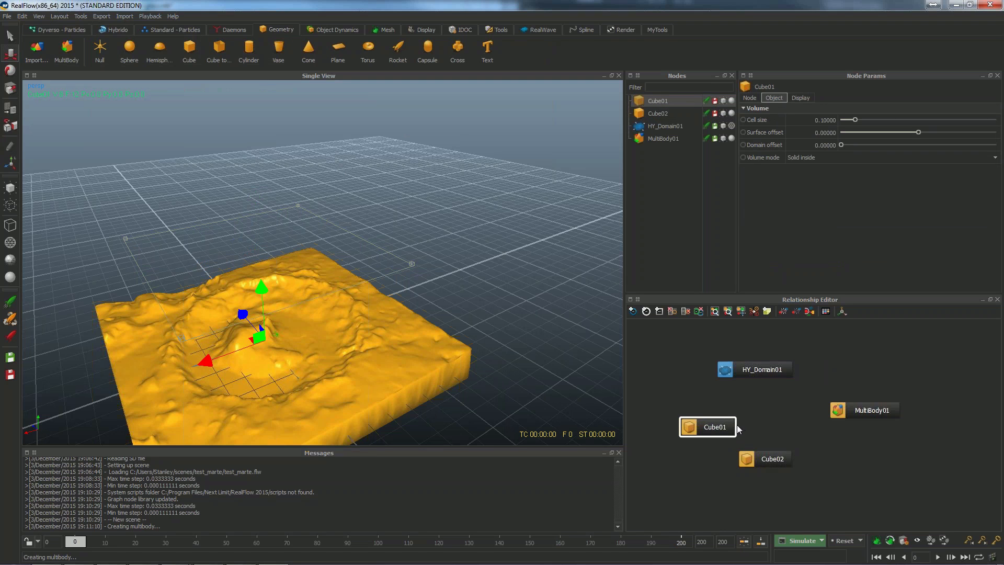
- Add a Hybrido emitter using Cube01 as its object, keeping the domain and emitter nodes apart in the graph
{"action": "left_click_drag", "start_coordinate": [748, 371], "coordinate": [781, 361]}
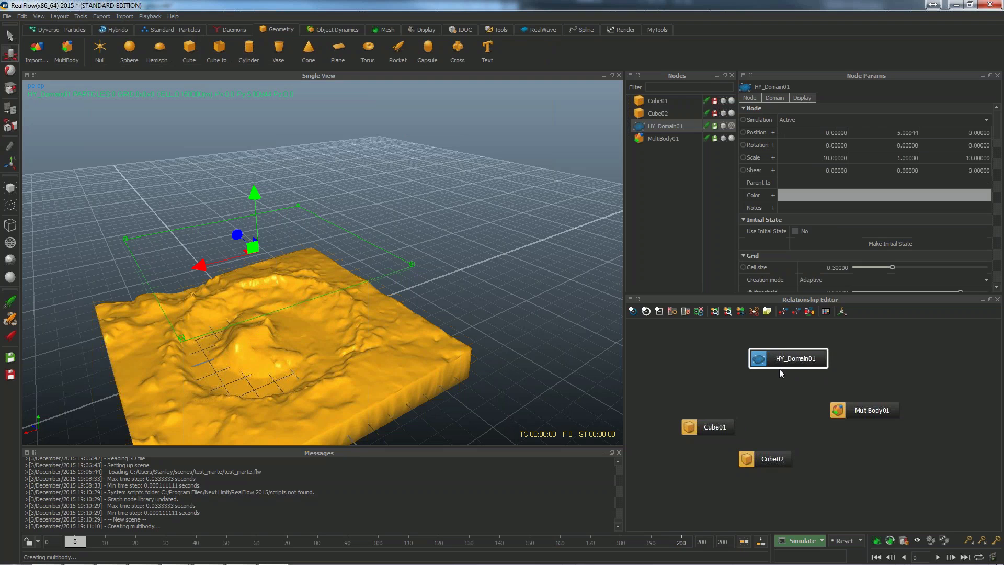
{"action": "left_click", "coordinate": [721, 427]}
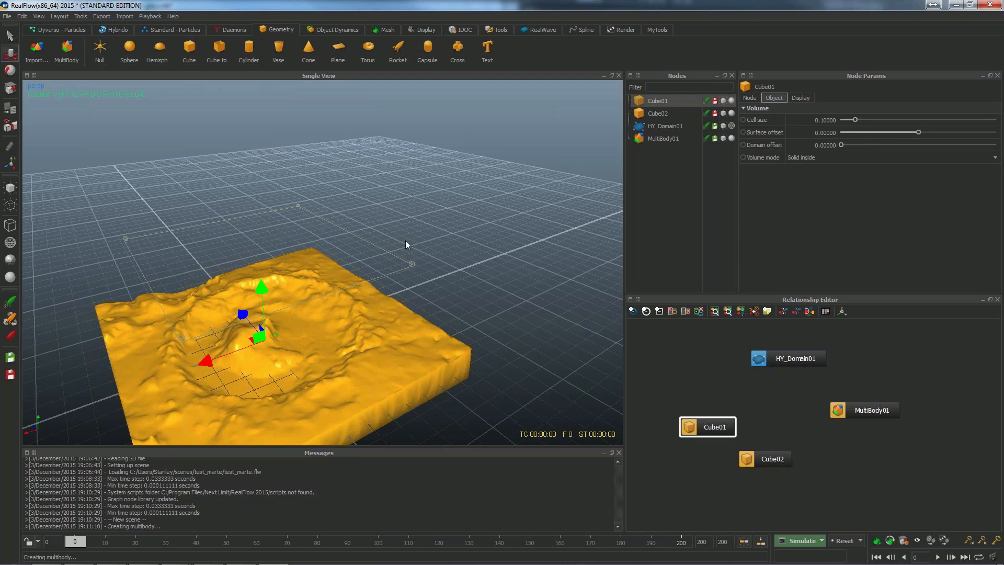
{"action": "left_click", "coordinate": [116, 30]}
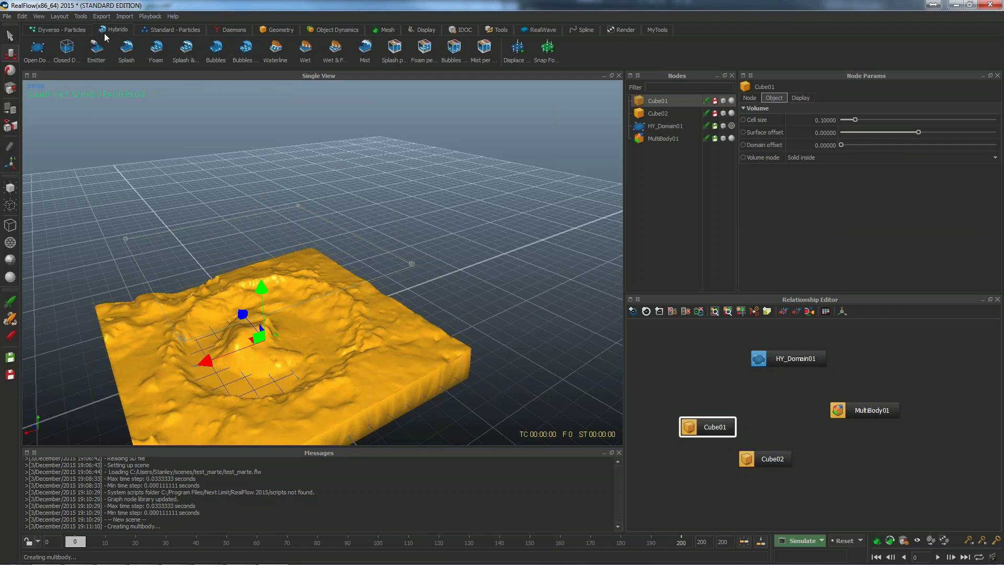
{"action": "left_click", "coordinate": [98, 62]}
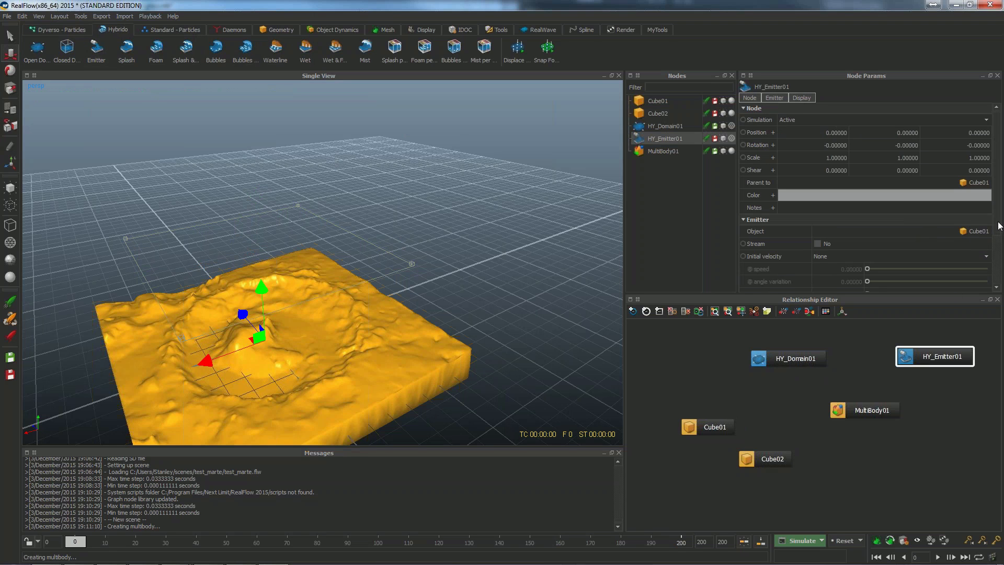
{"action": "scroll", "coordinate": [999, 239], "scroll_direction": "down", "scroll_amount": 2}
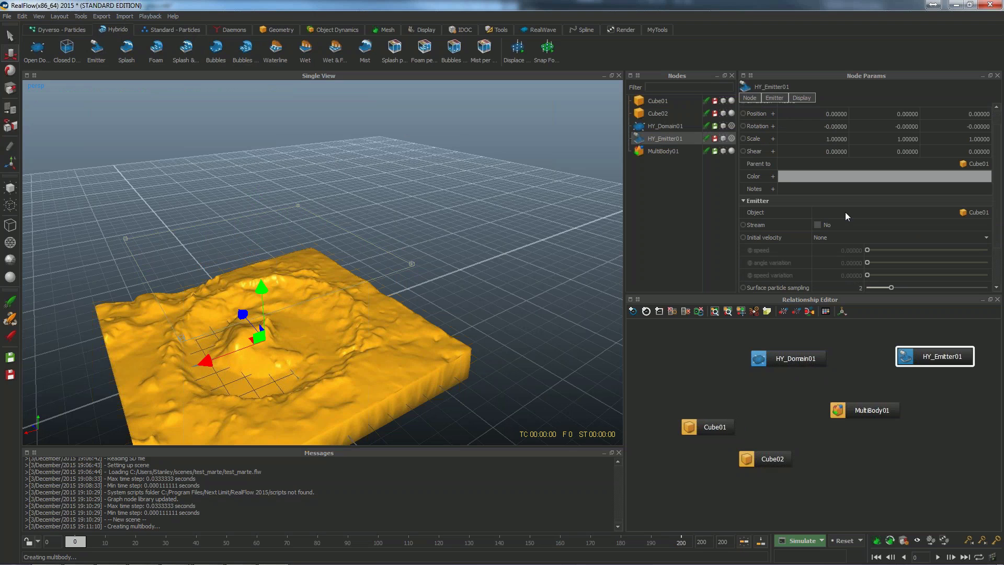
{"action": "left_click_drag", "start_coordinate": [945, 361], "coordinate": [933, 369]}
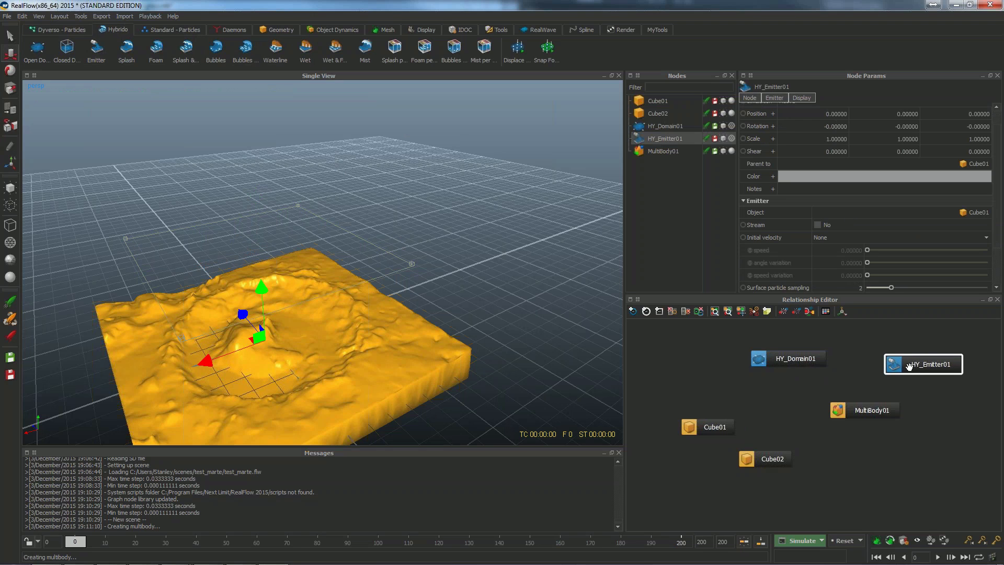
- Add a second Hybrido emitter that uses Cube02 as its object
{"action": "left_click", "coordinate": [773, 458]}
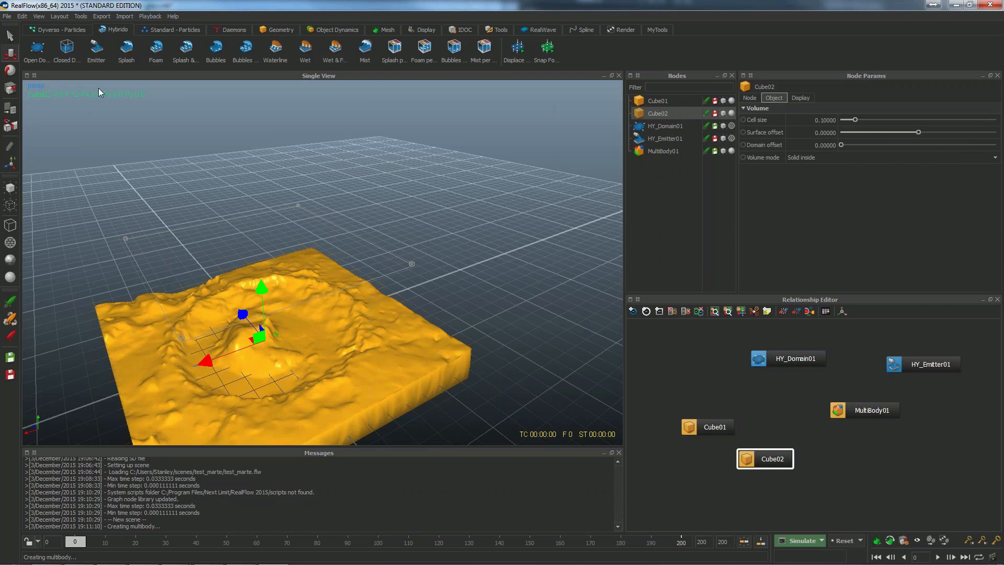
{"action": "left_click", "coordinate": [97, 50]}
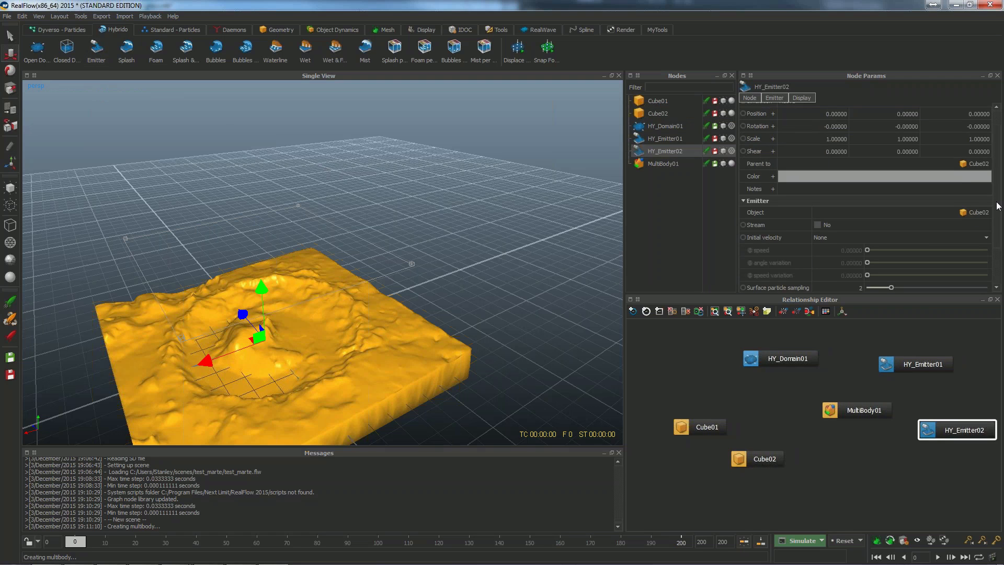
{"action": "left_click_drag", "start_coordinate": [997, 202], "coordinate": [997, 221]}
- Move the terrain MultiBody node below the cube nodes and stack the two emitter nodes across from them
{"action": "left_click_drag", "start_coordinate": [873, 410], "coordinate": [770, 496]}
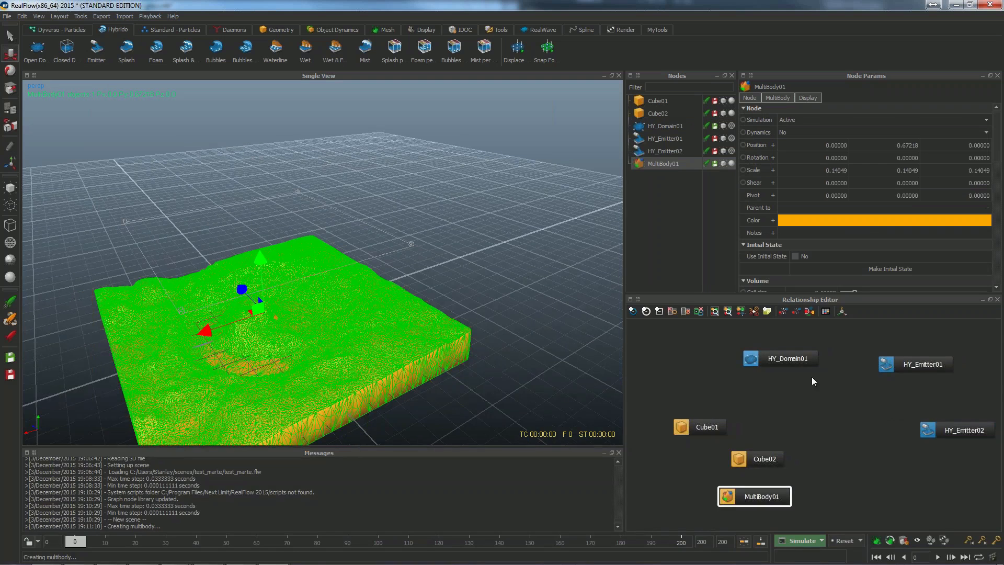
{"action": "left_click_drag", "start_coordinate": [918, 364], "coordinate": [915, 374]}
{"action": "left_click_drag", "start_coordinate": [946, 428], "coordinate": [901, 440]}
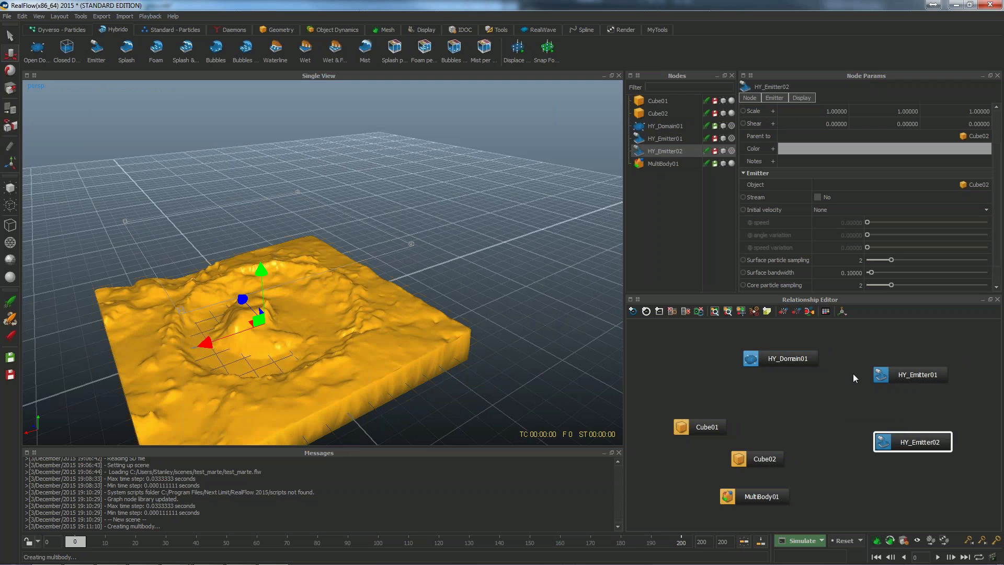
{"action": "left_click_drag", "start_coordinate": [904, 441], "coordinate": [904, 432]}
- Link HY_Emitter01 and HY_Emitter02 to HY_Domain01 and spread the emitter nodes so both links are distinct
{"action": "left_click_drag", "start_coordinate": [881, 375], "coordinate": [790, 357]}
{"action": "left_click_drag", "start_coordinate": [884, 434], "coordinate": [768, 362]}
{"action": "left_click_drag", "start_coordinate": [895, 431], "coordinate": [838, 464]}
{"action": "left_click_drag", "start_coordinate": [881, 376], "coordinate": [927, 388]}
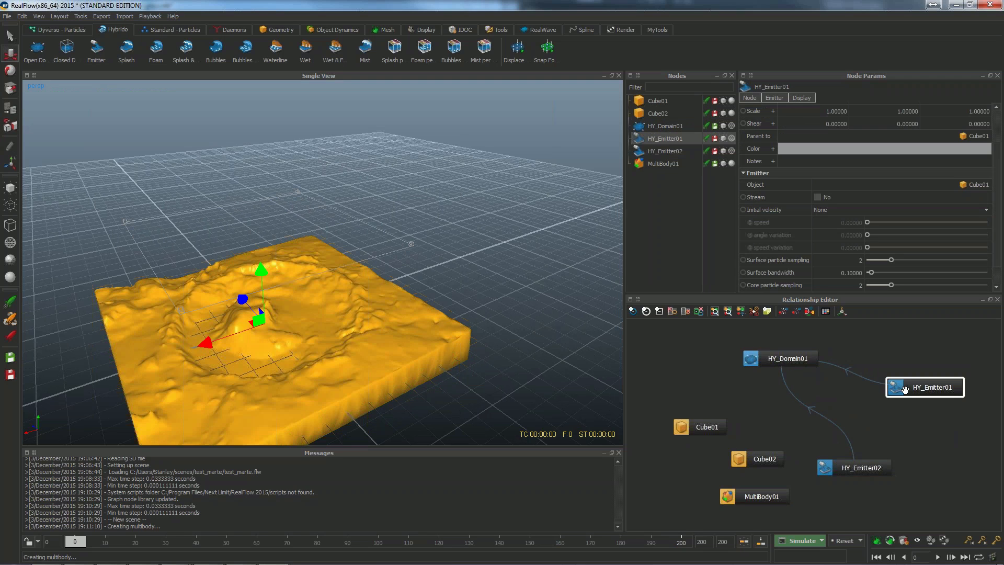
{"action": "left_click_drag", "start_coordinate": [904, 390], "coordinate": [909, 391]}
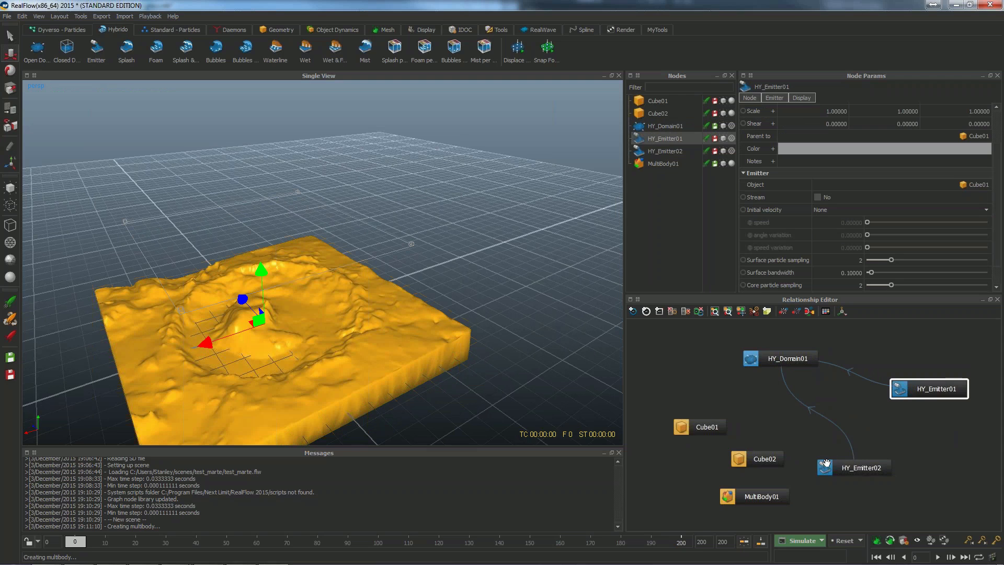
{"action": "left_click", "coordinate": [897, 388]}
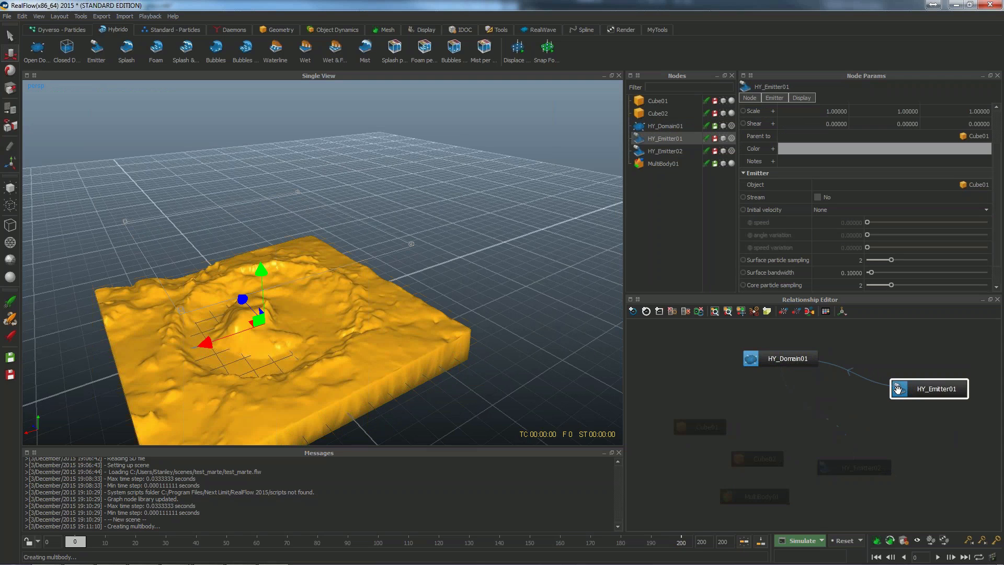
{"action": "left_click_drag", "start_coordinate": [872, 398], "coordinate": [806, 377]}
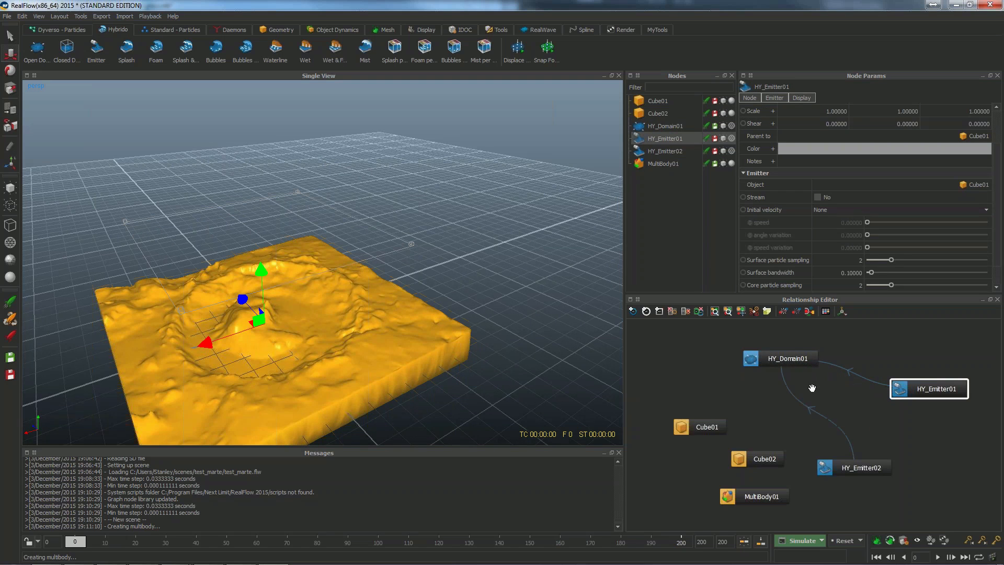
{"action": "left_click", "coordinate": [834, 412]}
{"action": "left_click_drag", "start_coordinate": [843, 463], "coordinate": [845, 450]}
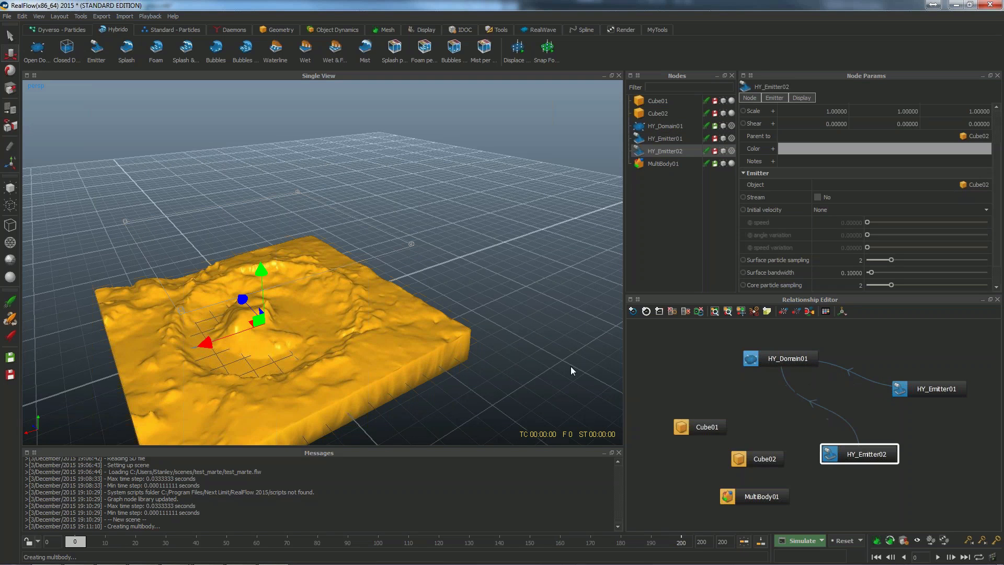
- Select Cube01 and Cube02 together and raise them above the terrain
{"action": "middle_click_drag", "start_coordinate": [502, 355], "coordinate": [511, 331], "text": "alt"}
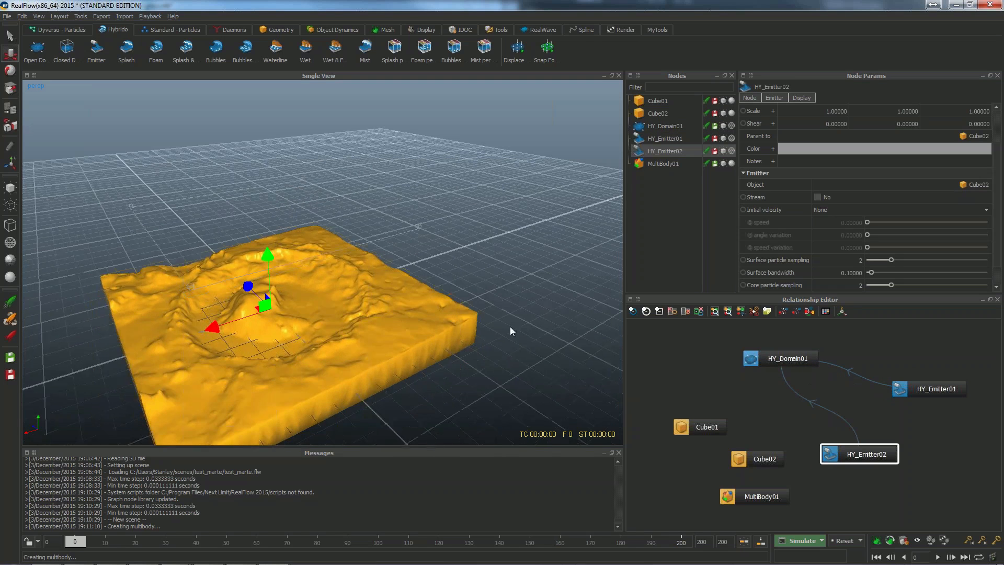
{"action": "left_click", "coordinate": [757, 455]}
{"action": "left_click", "coordinate": [709, 428], "text": "ctrl"}
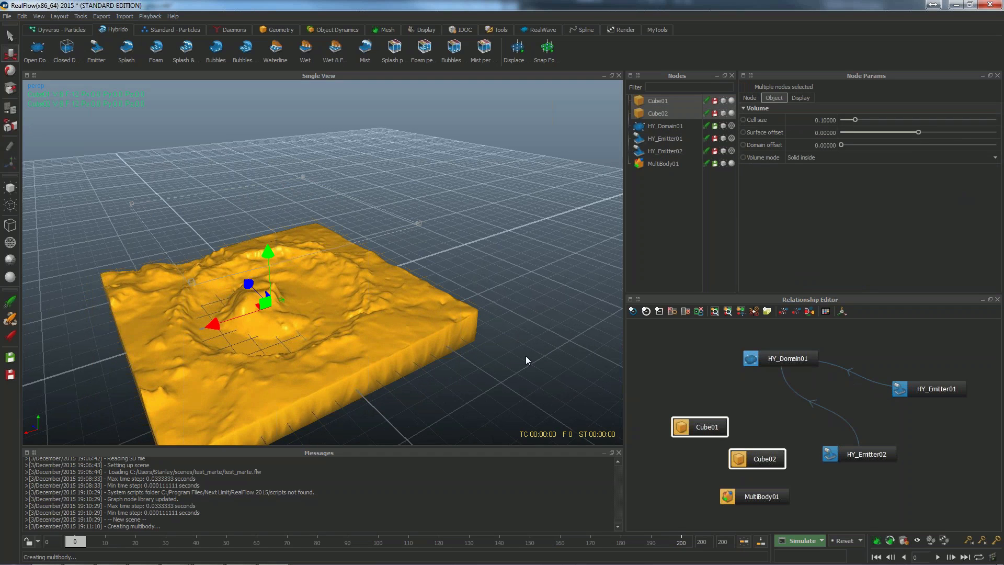
{"action": "left_click_drag", "start_coordinate": [265, 246], "coordinate": [272, 143]}
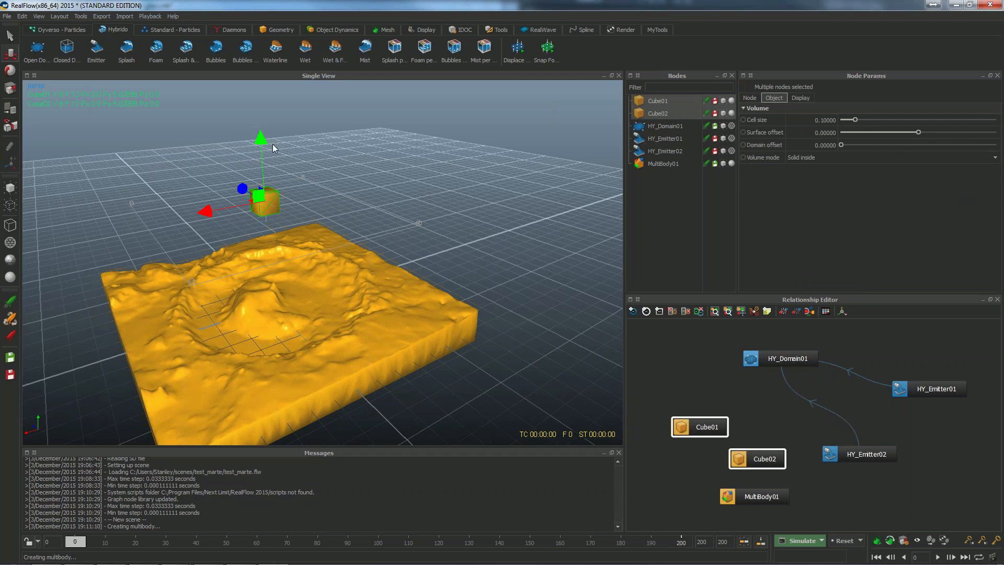
- Move Cube01 away from Cube02 and lower both cubes to just above the crater floor
{"action": "left_click", "coordinate": [384, 187]}
{"action": "left_click", "coordinate": [278, 197]}
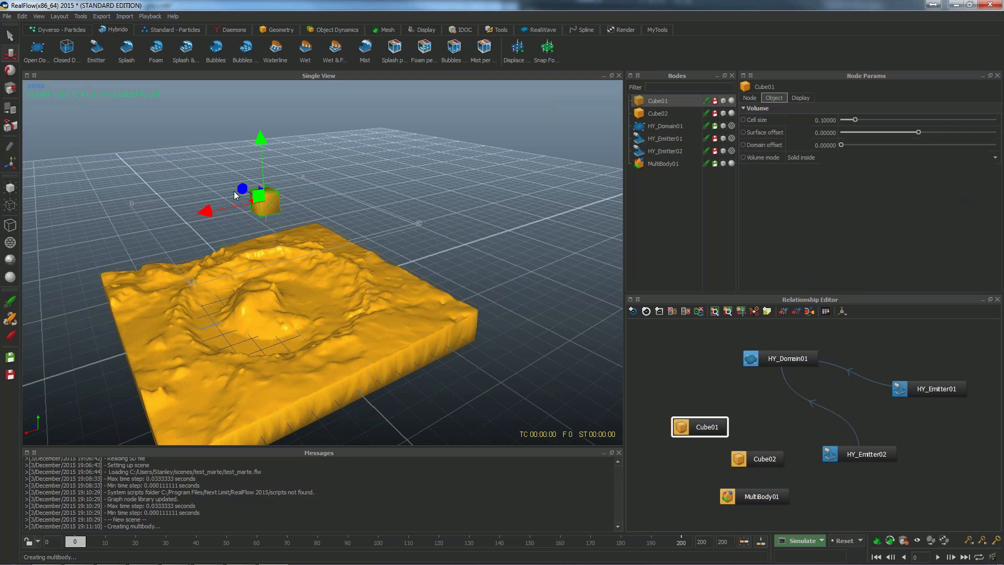
{"action": "left_click_drag", "start_coordinate": [264, 202], "coordinate": [265, 212]}
{"action": "left_click_drag", "start_coordinate": [318, 270], "coordinate": [346, 273], "text": "alt"}
{"action": "left_click_drag", "start_coordinate": [337, 180], "coordinate": [328, 241]}
{"action": "left_click", "coordinate": [285, 203]}
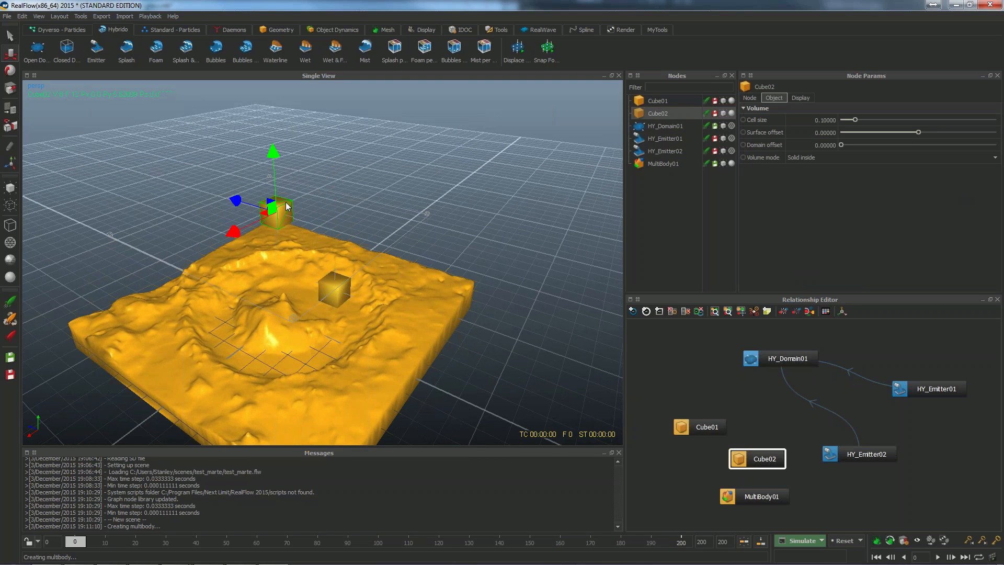
{"action": "left_click_drag", "start_coordinate": [276, 163], "coordinate": [278, 228]}
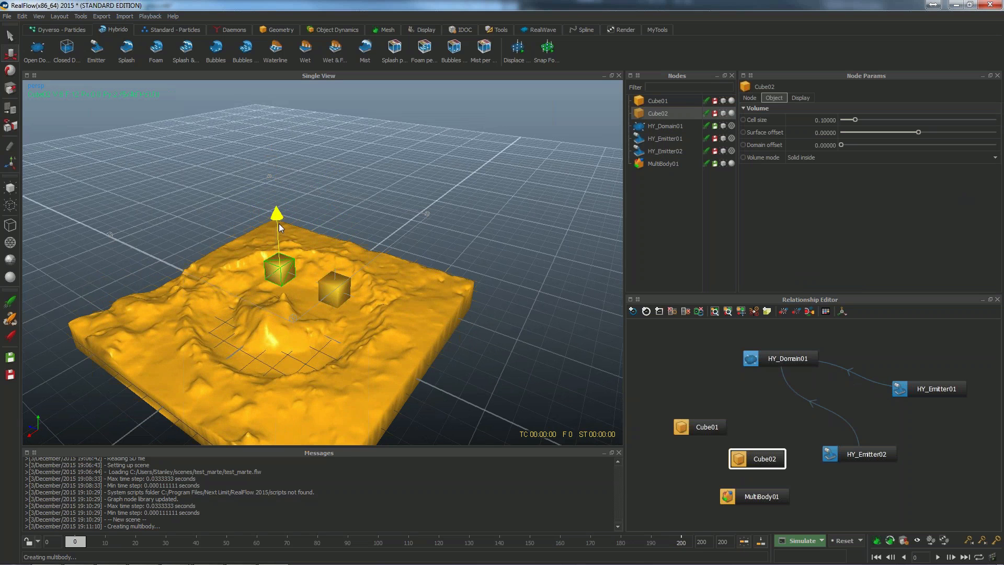
- Display both emitter cubes as wireframe boxes so the terrain shows through them
{"action": "scroll", "coordinate": [317, 289], "scroll_direction": "up", "scroll_amount": 5}
{"action": "middle_click_drag", "start_coordinate": [323, 295], "coordinate": [385, 251], "text": "alt"}
{"action": "scroll", "coordinate": [417, 245], "scroll_direction": "up", "scroll_amount": 3}
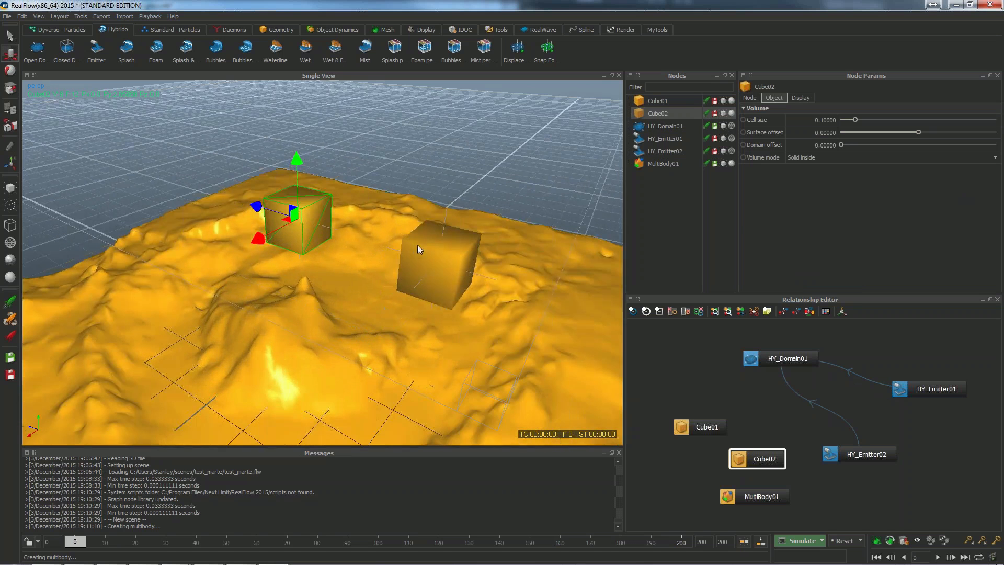
{"action": "left_click", "coordinate": [413, 243]}
{"action": "left_click", "coordinate": [423, 244]}
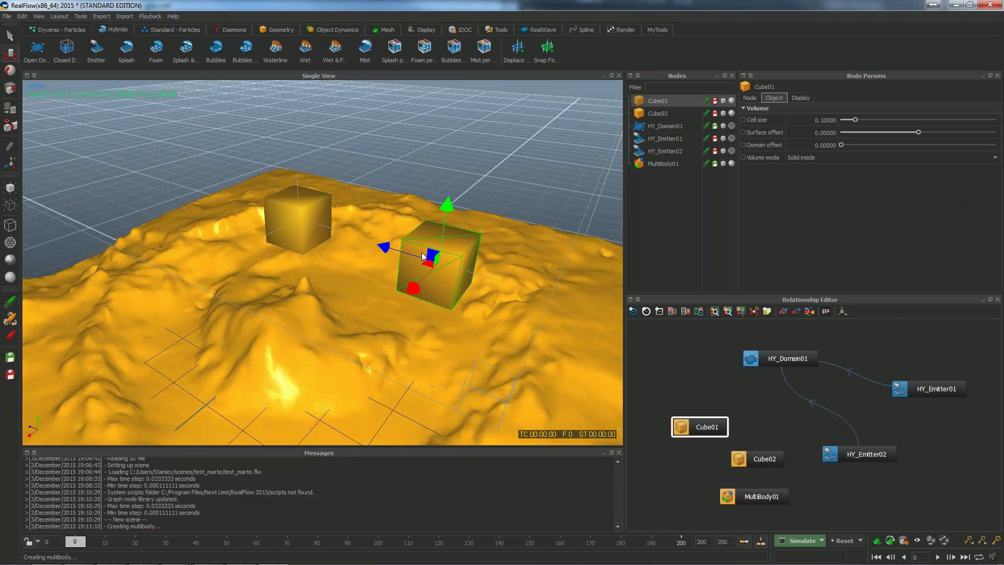
{"action": "key", "text": "7"}
{"action": "left_click", "coordinate": [304, 200]}
{"action": "left_click", "coordinate": [308, 201]}
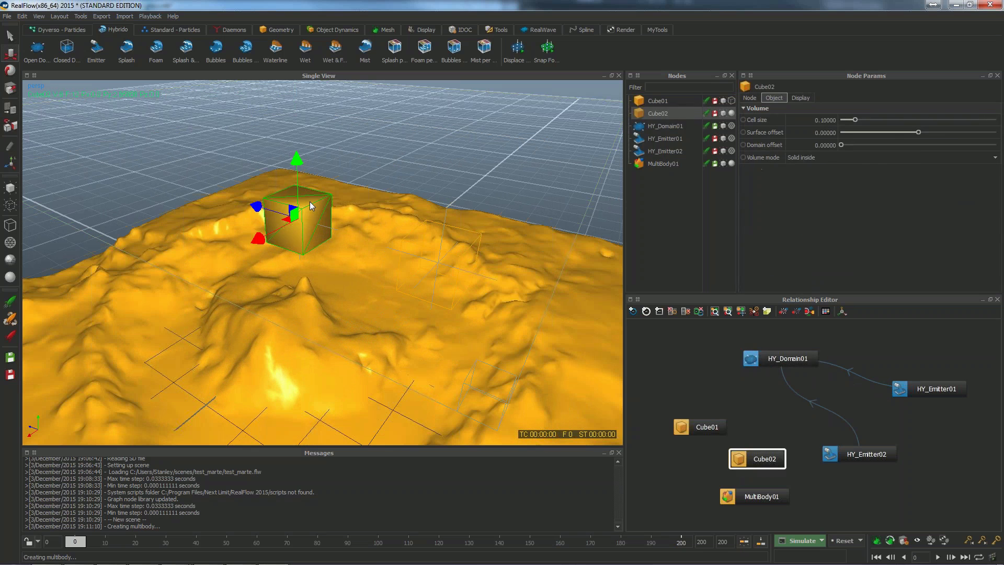
{"action": "key", "text": "7"}
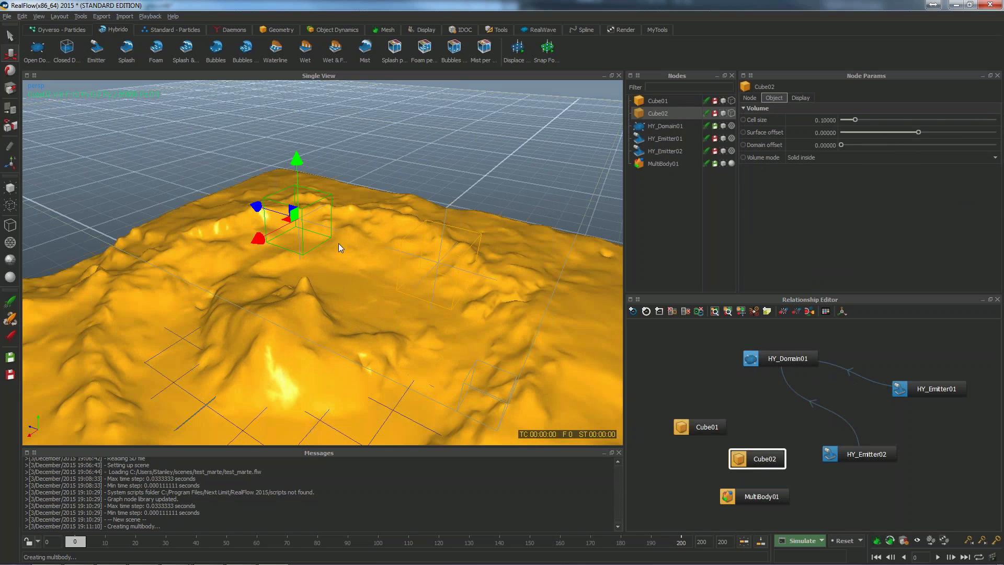
{"action": "mouse_move", "coordinate": [338, 243]}
{"action": "left_mouse_down", "text": "alt"}
{"action": "mouse_move", "coordinate": [332, 225]}
{"action": "mouse_move", "coordinate": [330, 242]}
{"action": "mouse_move", "coordinate": [340, 238]}
{"action": "left_mouse_up", "text": "alt"}
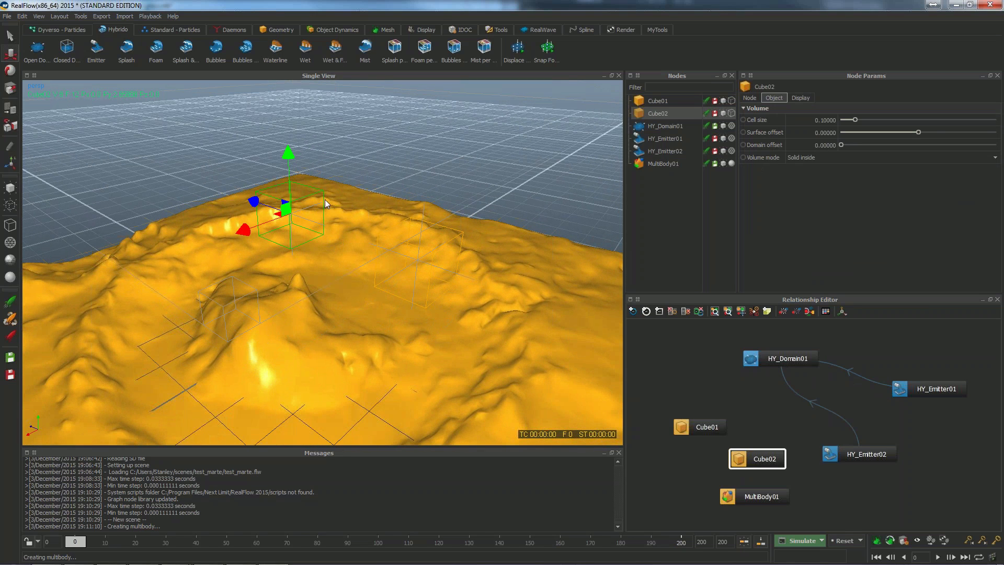
- Enable streaming on HY_Emitter01 and set its initial velocity to Constant
{"action": "left_click", "coordinate": [423, 208]}
{"action": "left_click", "coordinate": [424, 209]}
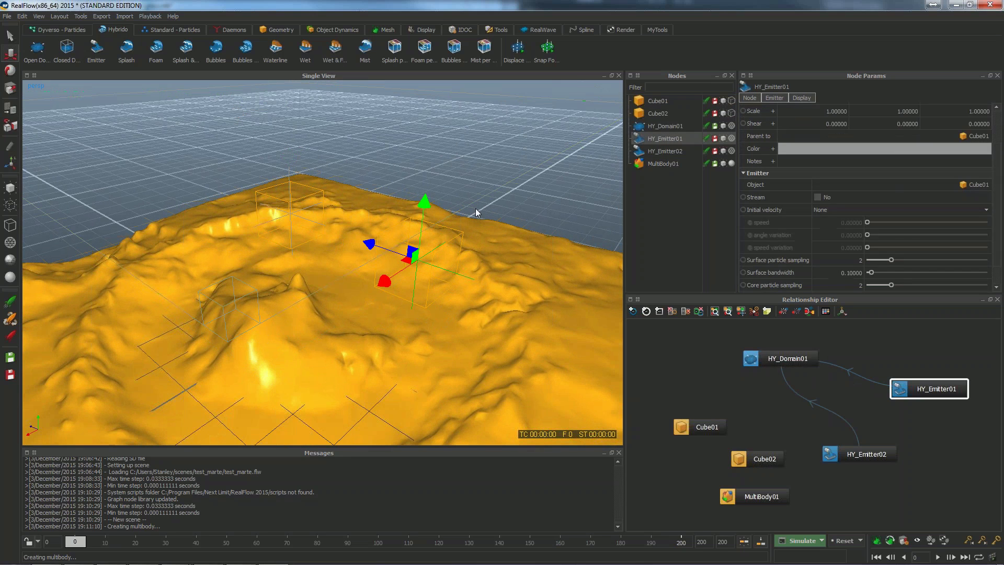
{"action": "left_click", "coordinate": [664, 146]}
{"action": "left_click", "coordinate": [666, 142]}
{"action": "left_click", "coordinate": [675, 151]}
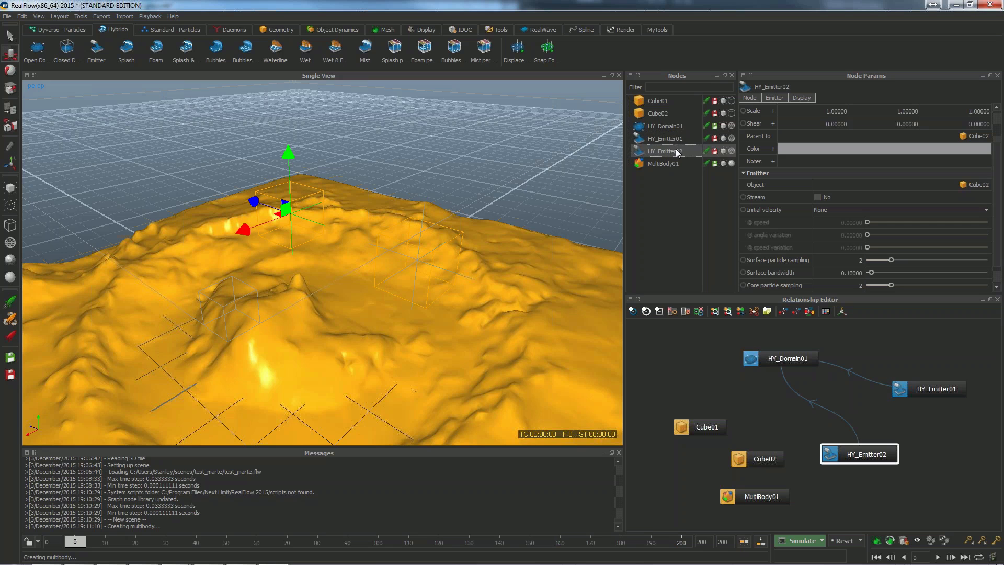
{"action": "left_click", "coordinate": [675, 139]}
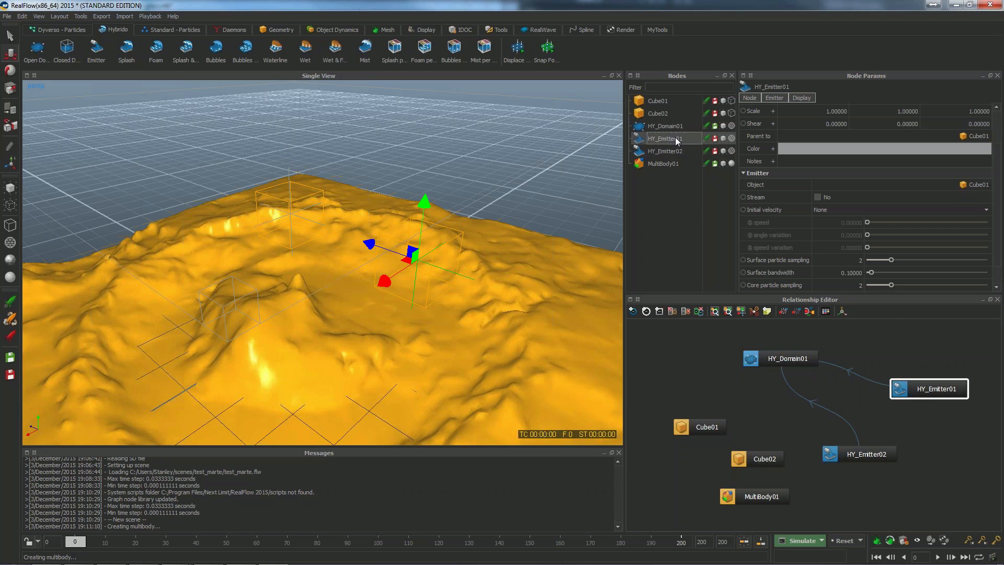
{"action": "left_click", "coordinate": [784, 99]}
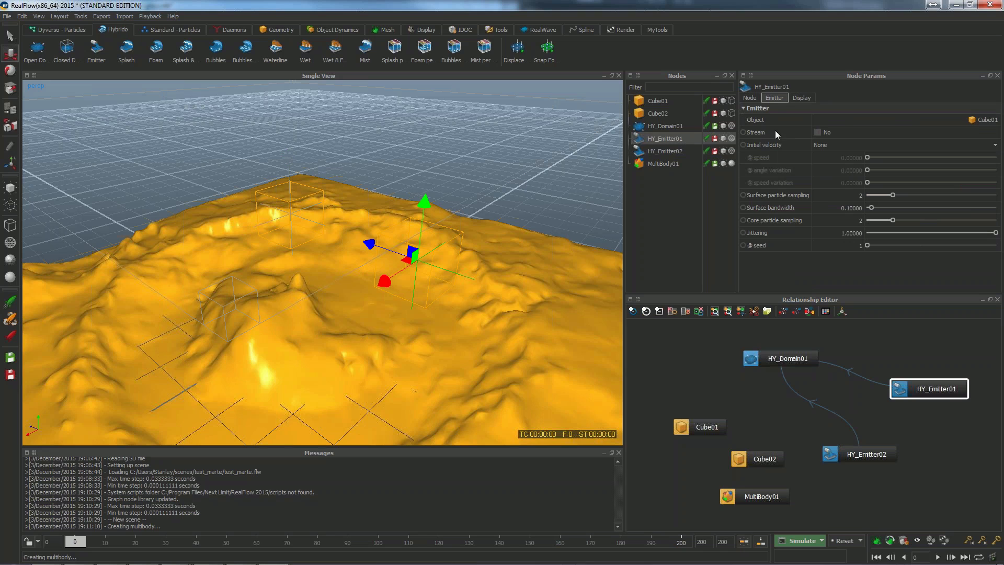
{"action": "left_click", "coordinate": [817, 132]}
{"action": "left_click", "coordinate": [814, 145]}
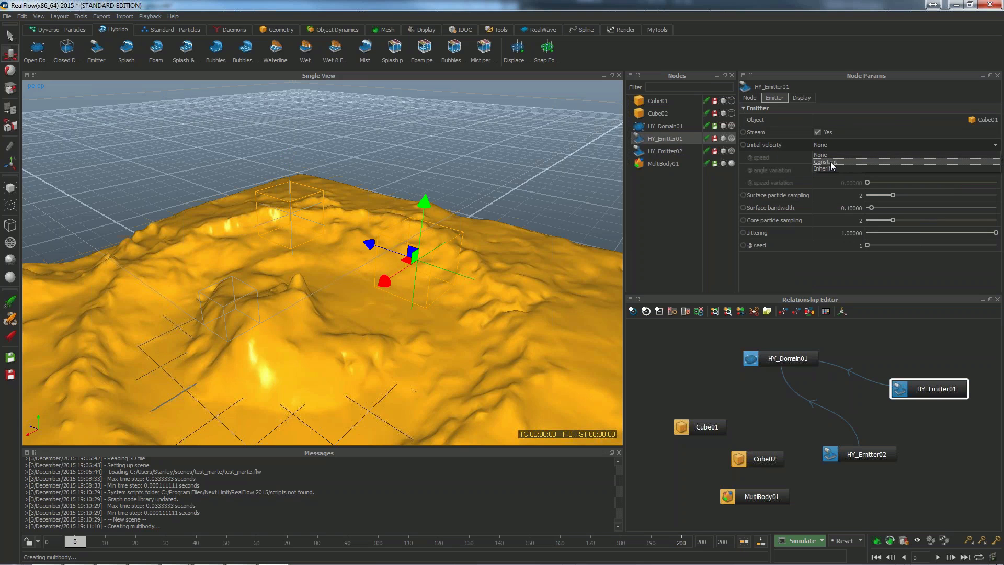
{"action": "left_click", "coordinate": [830, 162]}
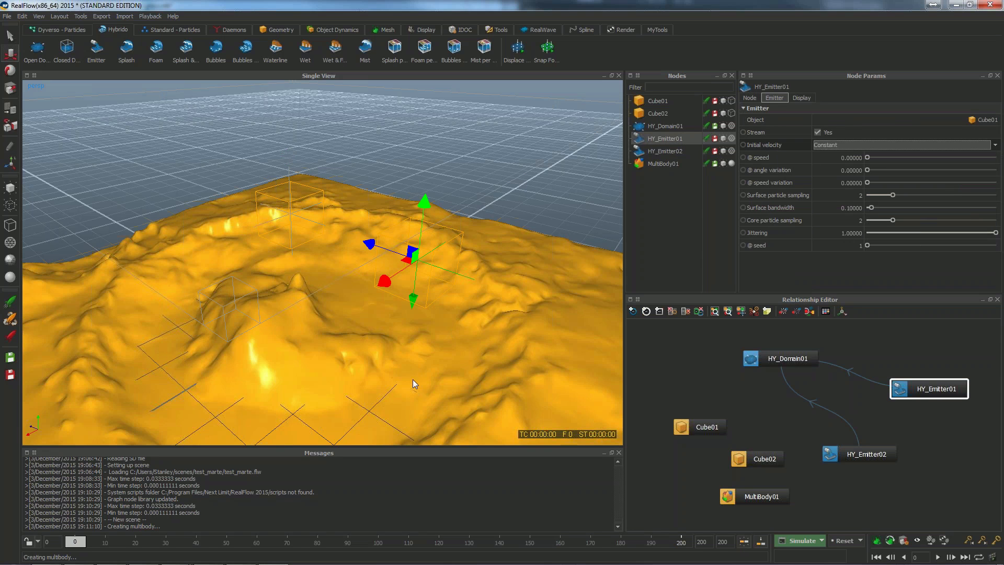
- Rotate HY_Emitter01 so its emission arrow points sideways toward the inside of the crater instead of straight down
{"action": "left_click_drag", "start_coordinate": [413, 379], "coordinate": [410, 372], "text": "alt"}
{"action": "scroll", "coordinate": [450, 238], "scroll_direction": "up", "scroll_amount": 3}
{"action": "left_click_drag", "start_coordinate": [451, 237], "coordinate": [450, 265], "text": "alt"}
{"action": "key", "text": "c"}
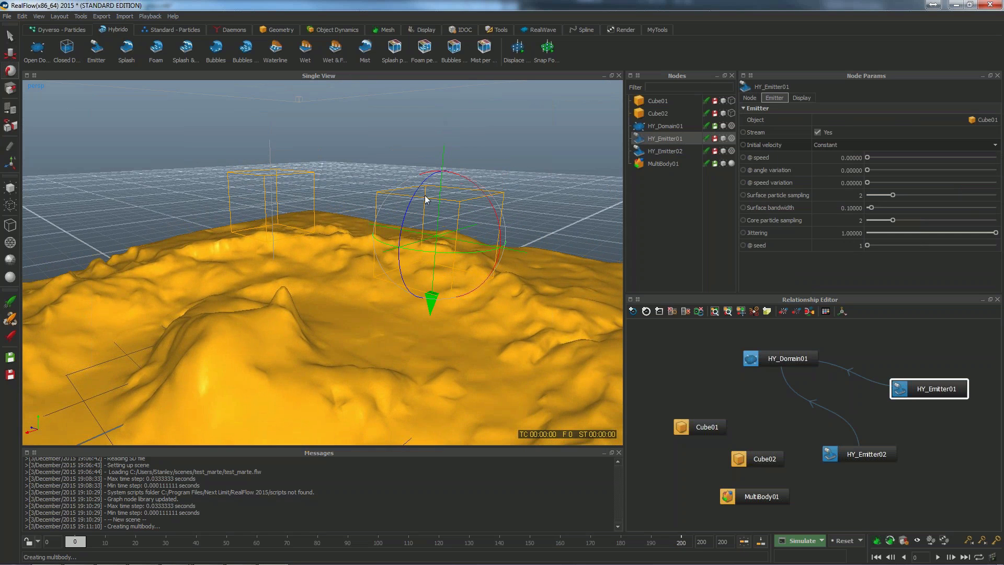
{"action": "left_click_drag", "start_coordinate": [426, 184], "coordinate": [473, 162]}
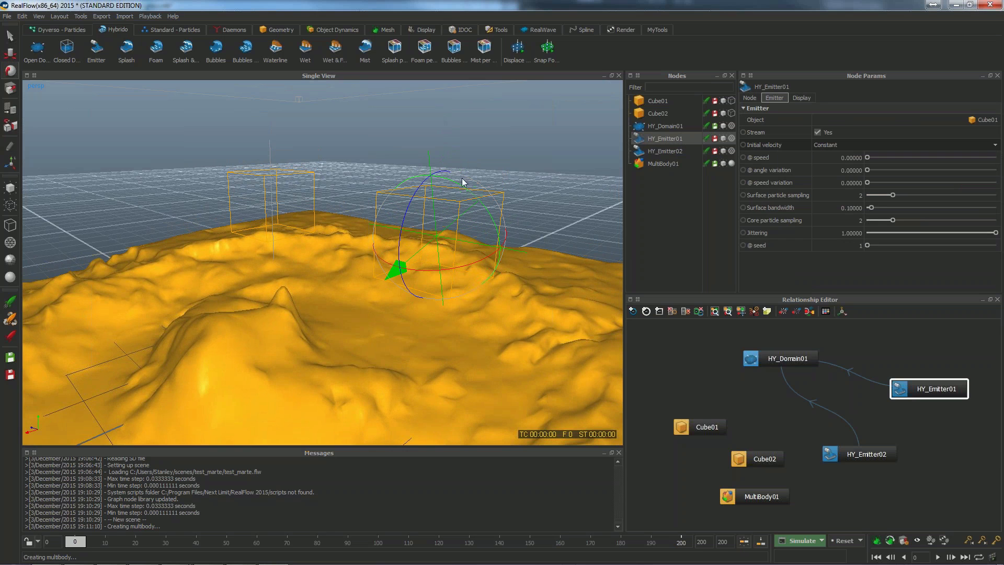
{"action": "left_click_drag", "start_coordinate": [458, 204], "coordinate": [463, 204], "text": "alt"}
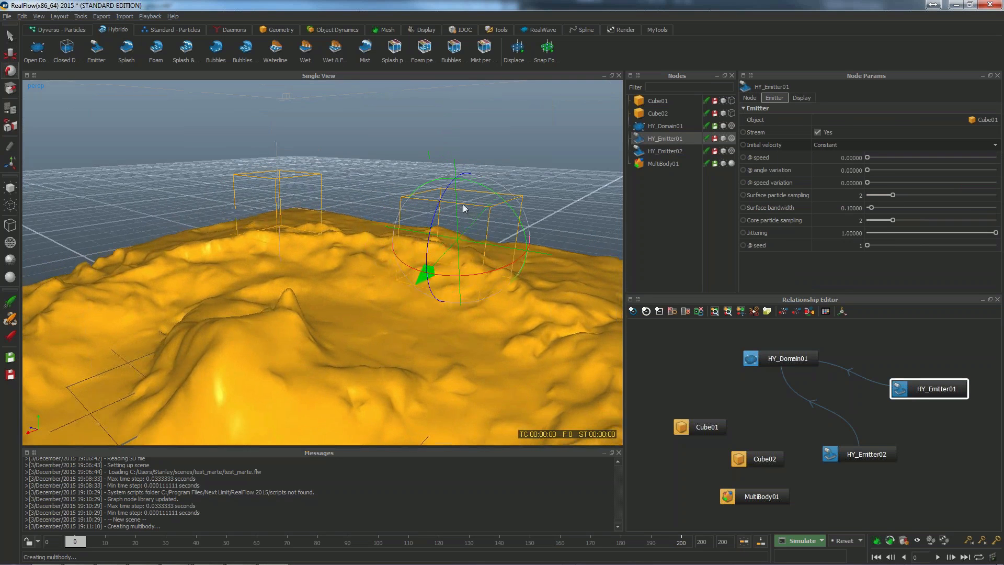
- Enable streaming on HY_Emitter02 and set its initial velocity to Constant
{"action": "left_click", "coordinate": [267, 149]}
{"action": "left_click", "coordinate": [818, 131]}
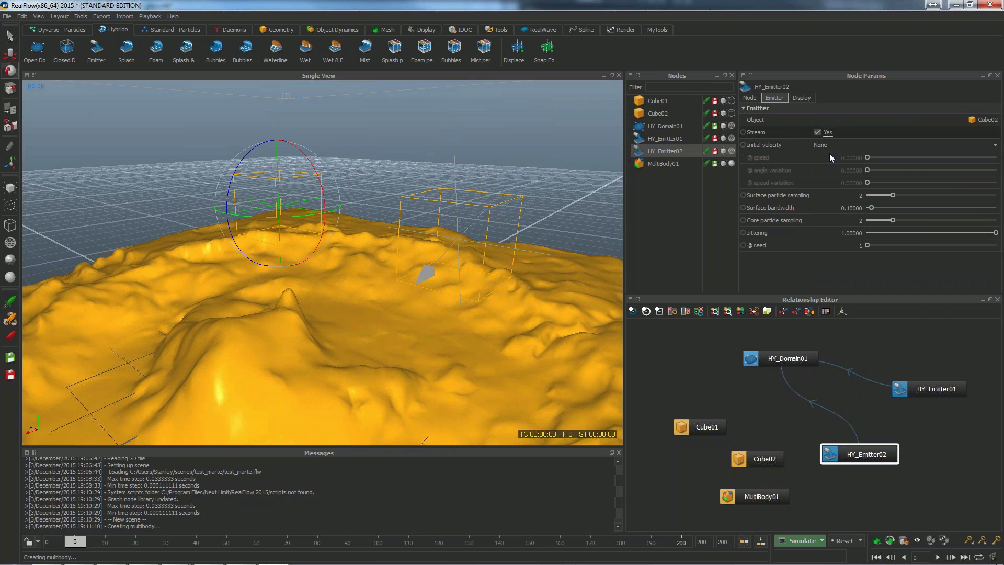
{"action": "left_click", "coordinate": [826, 147]}
{"action": "left_click", "coordinate": [827, 161]}
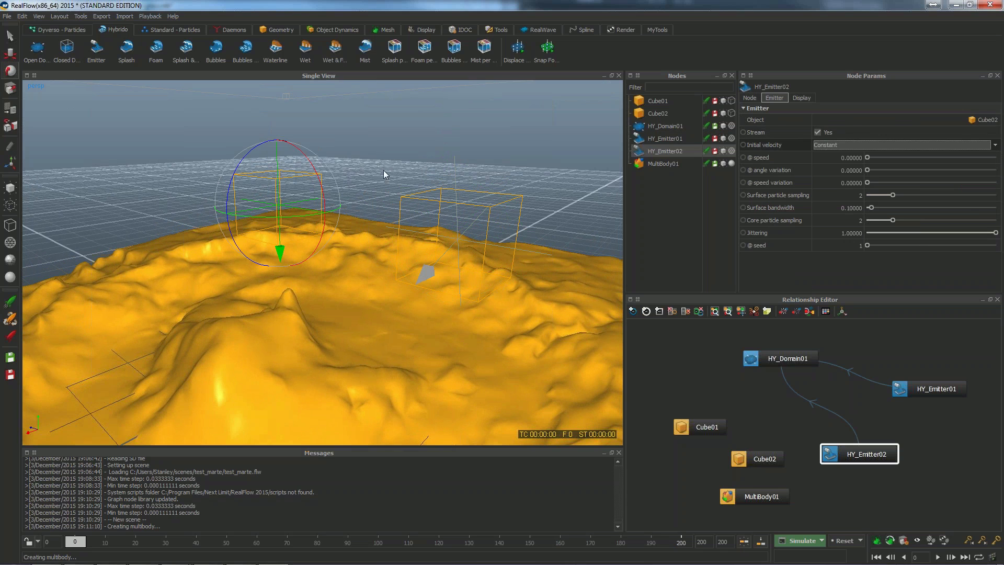
- Rotate HY_Emitter02 so its emission arrow also points toward the inside of the crater
{"action": "left_click_drag", "start_coordinate": [264, 148], "coordinate": [246, 186]}
{"action": "mouse_move", "coordinate": [395, 187]}
{"action": "left_mouse_down", "text": "alt"}
{"action": "mouse_move", "coordinate": [316, 190]}
{"action": "mouse_move", "coordinate": [410, 178]}
{"action": "mouse_move", "coordinate": [401, 186]}
{"action": "left_mouse_up", "text": "alt"}
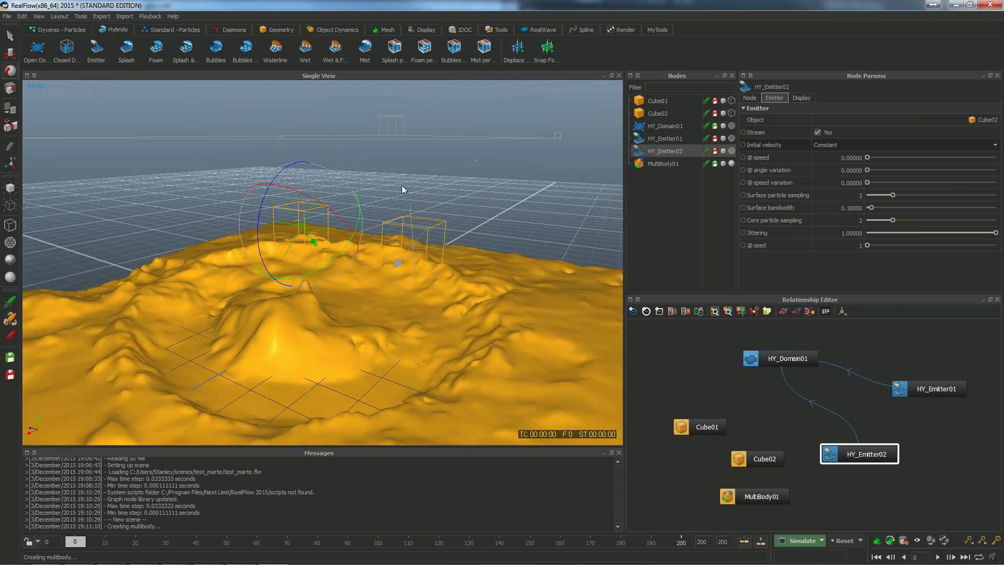
{"action": "left_click_drag", "start_coordinate": [368, 243], "coordinate": [368, 233], "text": "alt"}
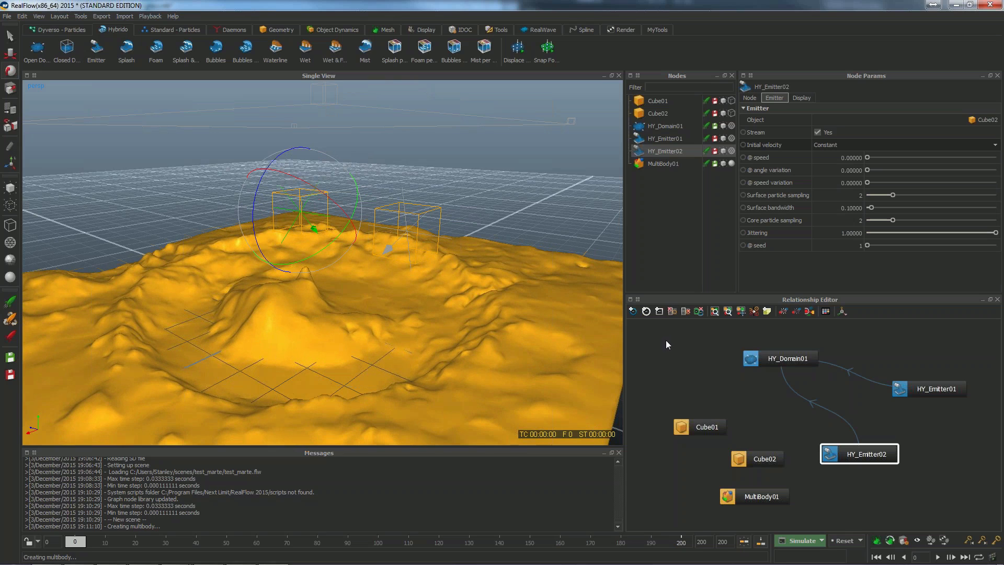
- Review the Hybrido solver's stepping, pressure and transport settings in the simulation options and close them
{"action": "left_click", "coordinate": [820, 540]}
{"action": "left_click", "coordinate": [823, 540]}
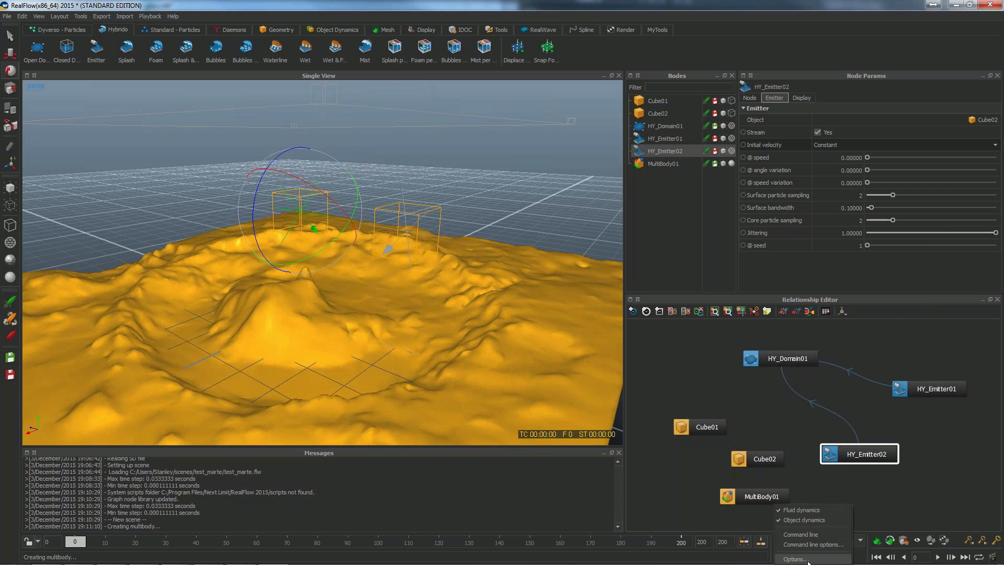
{"action": "left_click", "coordinate": [805, 559]}
{"action": "left_click", "coordinate": [696, 265]}
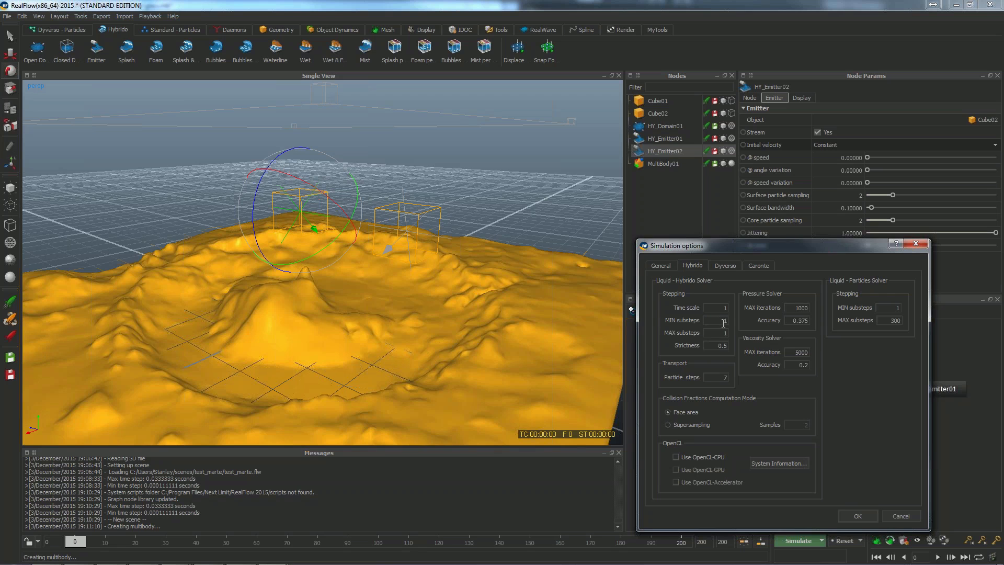
{"action": "left_click", "coordinate": [855, 515]}
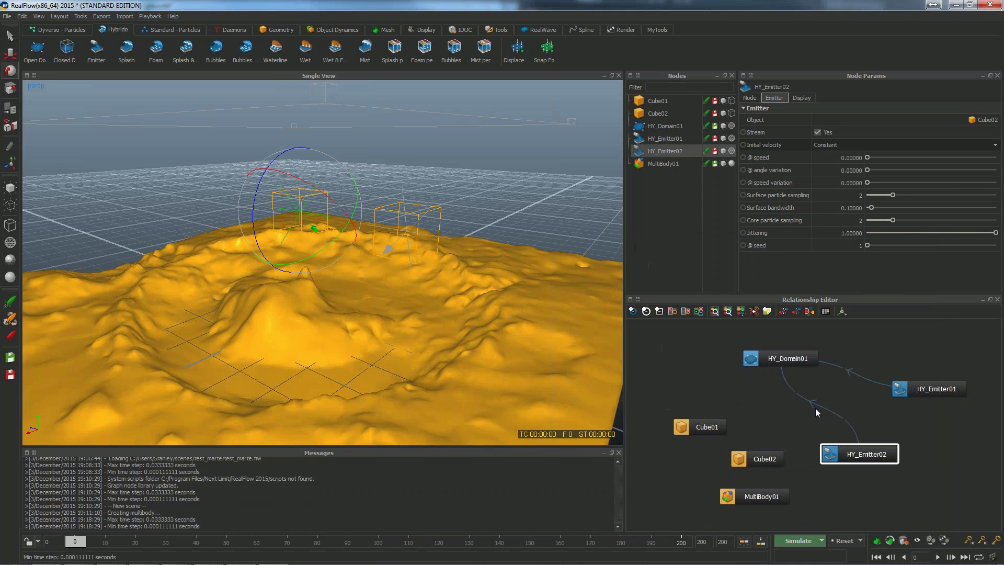
- Reset the simulation data and confirm the reset, with the whole terrain in view
{"action": "scroll", "coordinate": [504, 282], "scroll_direction": "down", "scroll_amount": 3}
{"action": "middle_click_drag", "start_coordinate": [503, 282], "coordinate": [493, 258], "text": "alt"}
{"action": "scroll", "coordinate": [493, 258], "scroll_direction": "up", "scroll_amount": 3}
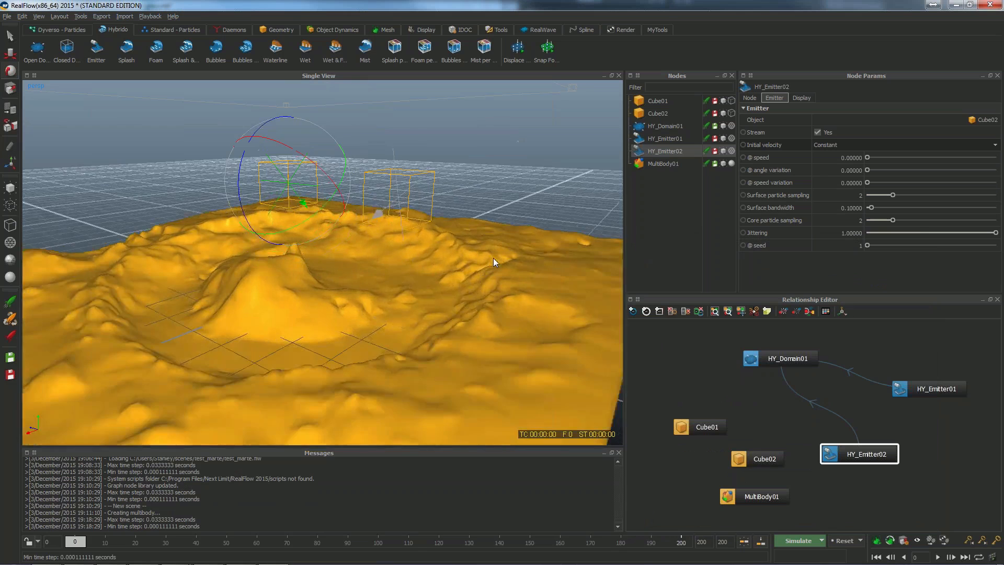
{"action": "scroll", "coordinate": [488, 259], "scroll_direction": "down", "scroll_amount": 2}
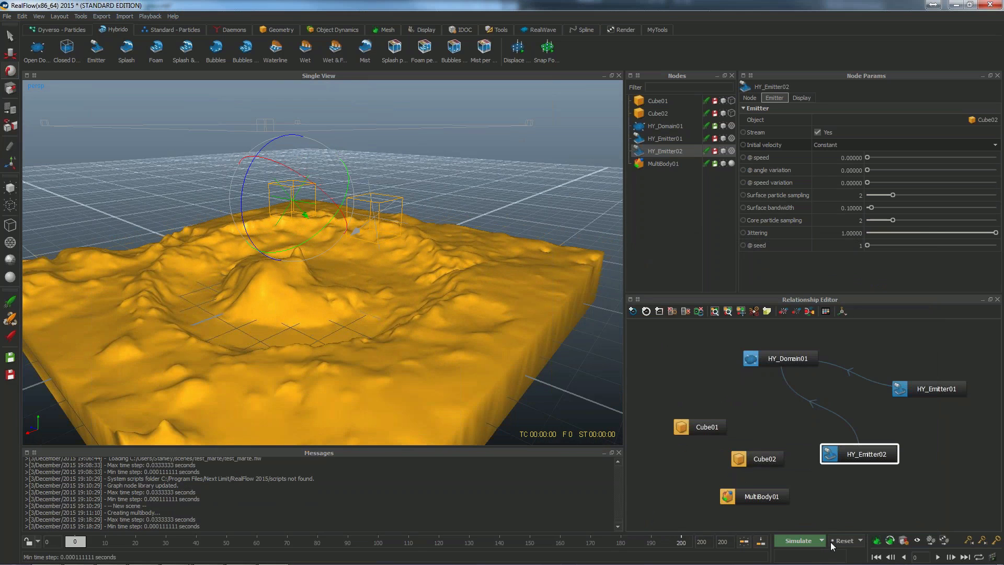
{"action": "left_click", "coordinate": [861, 540]}
{"action": "left_click", "coordinate": [843, 552]}
{"action": "left_click", "coordinate": [844, 540]}
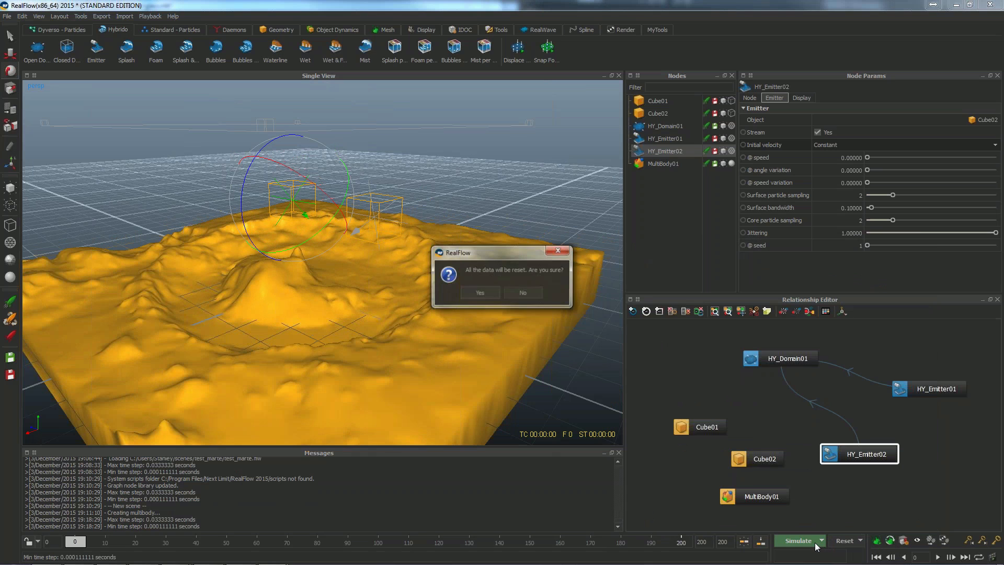
{"action": "left_click", "coordinate": [464, 295]}
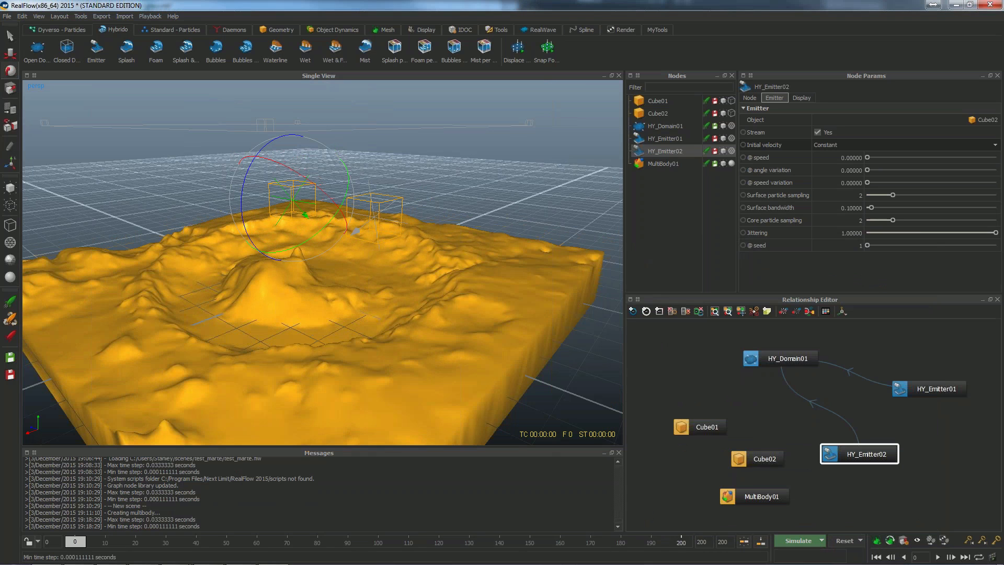
- Dismiss the project setup, turn off all simulation data export, and run the simulation to frame 21
{"action": "left_click", "coordinate": [798, 540]}
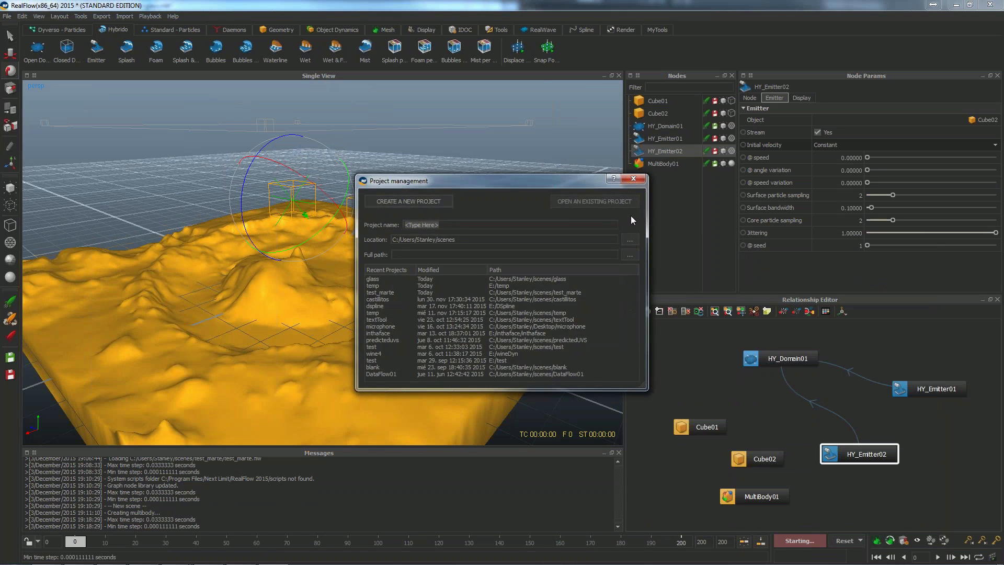
{"action": "left_click", "coordinate": [632, 180]}
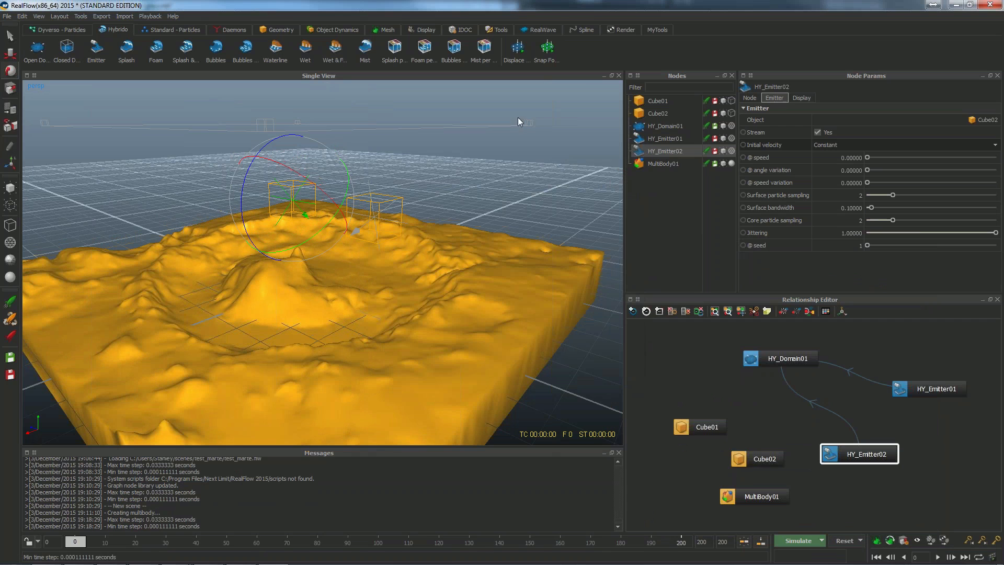
{"action": "left_click", "coordinate": [102, 16]}
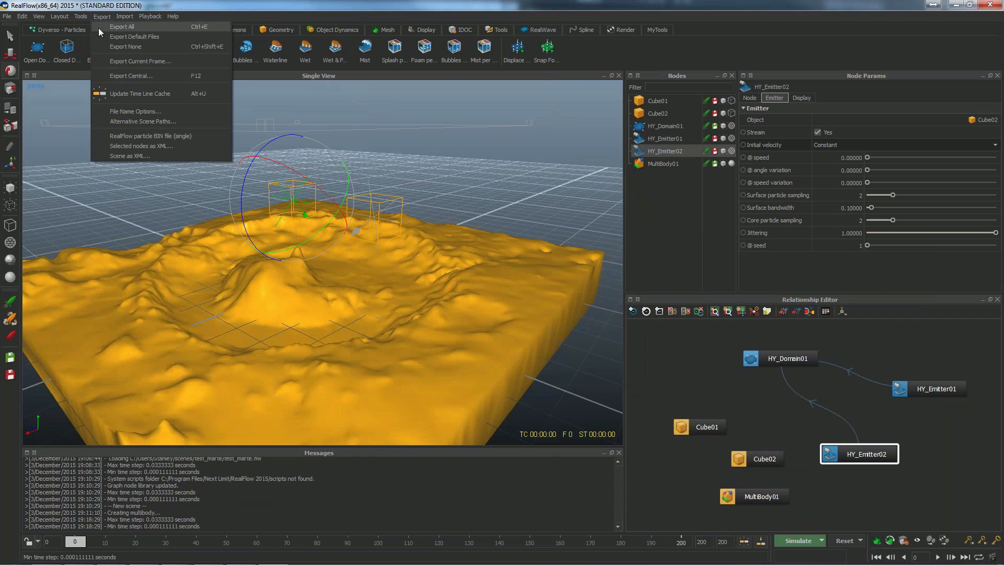
{"action": "left_click", "coordinate": [124, 46]}
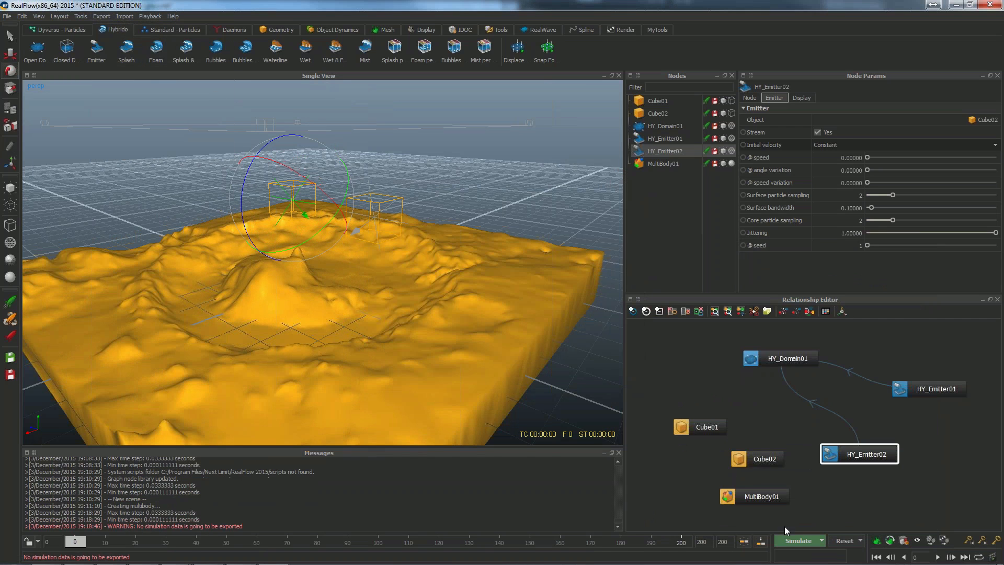
{"action": "left_click", "coordinate": [790, 541]}
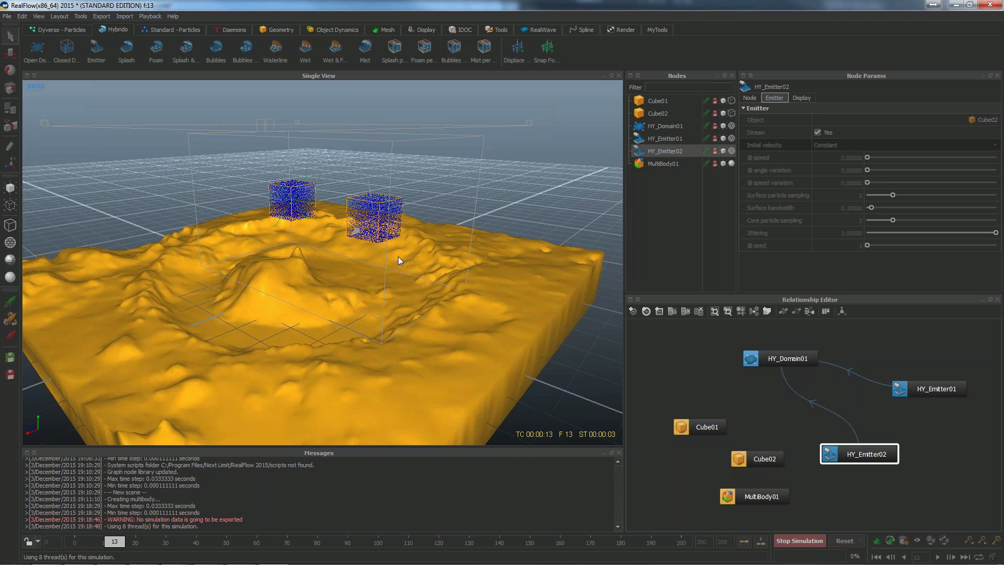
{"action": "left_click", "coordinate": [811, 538]}
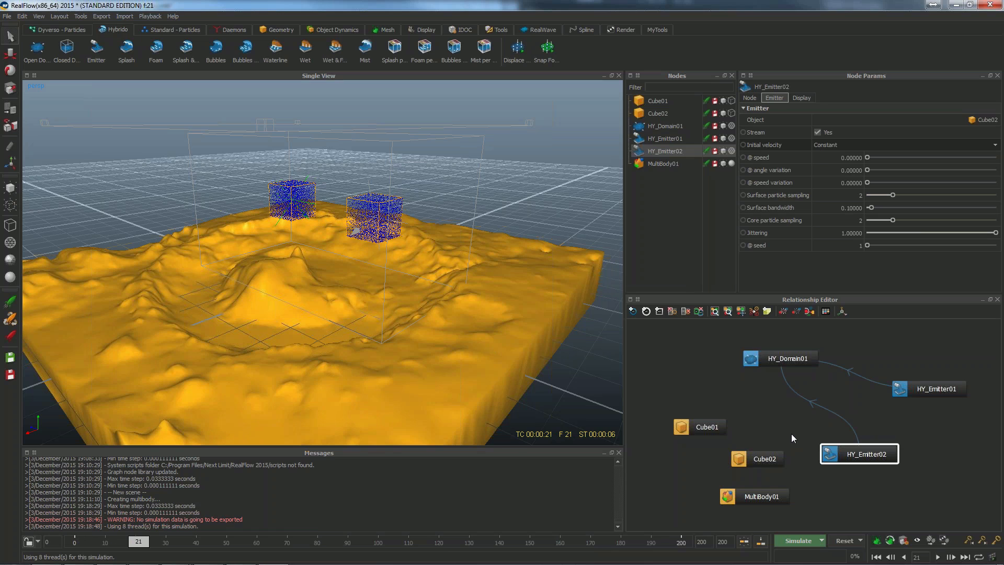
- Deselect everything and add a Gravity daemon to the scene
{"action": "left_click", "coordinate": [749, 401]}
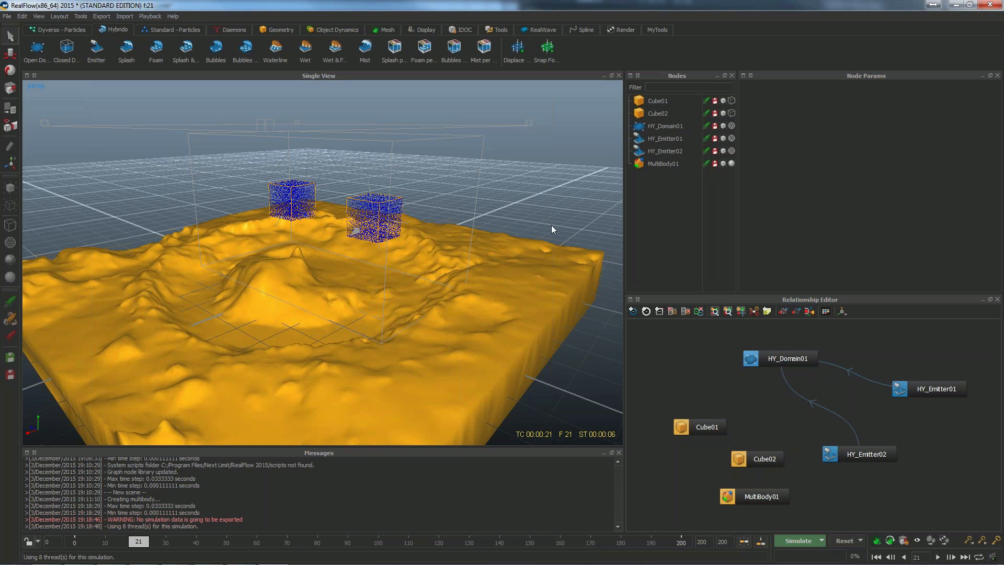
{"action": "right_click", "coordinate": [515, 186]}
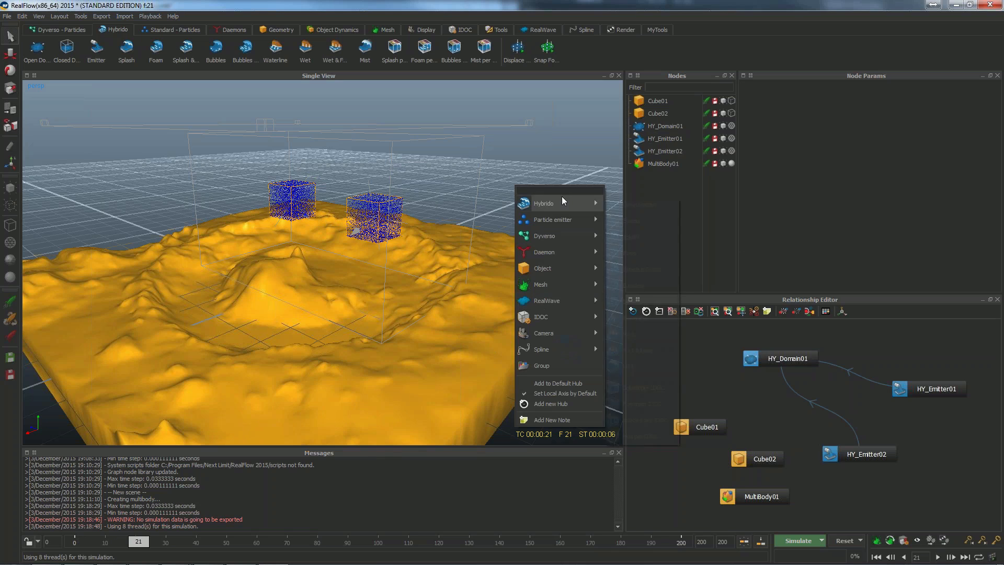
{"action": "mouse_move", "coordinate": [563, 202]}
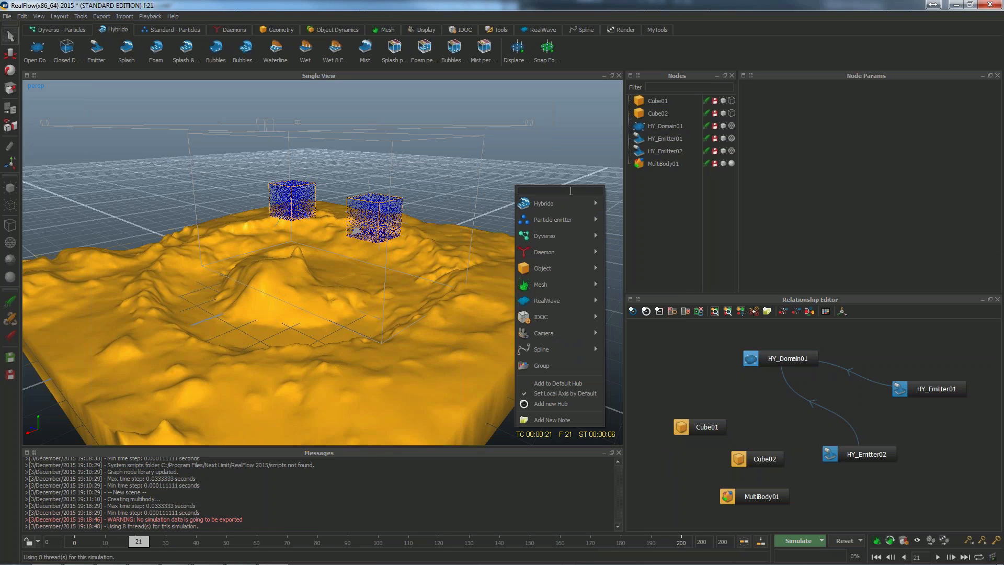
{"action": "type", "text": "ravity"}
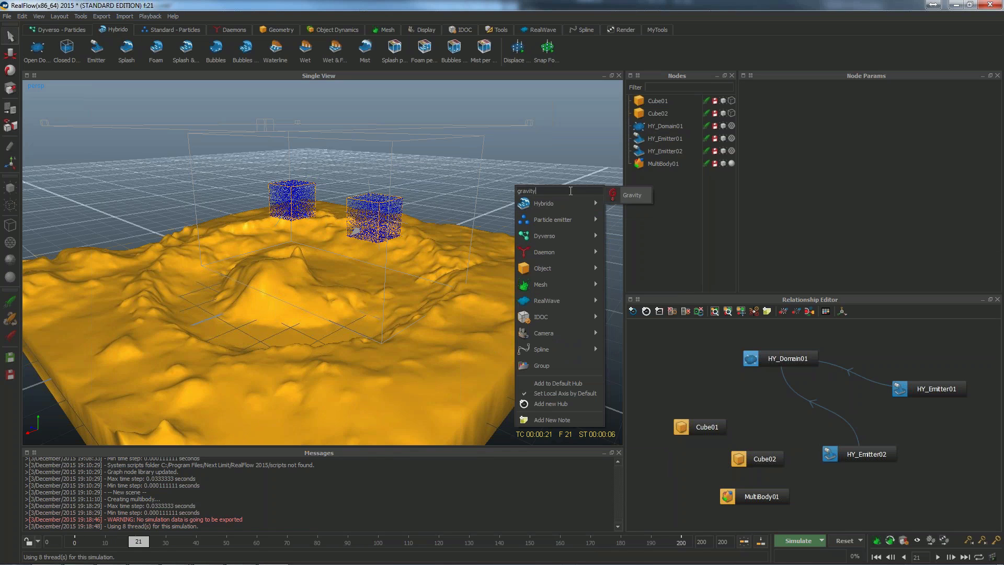
{"action": "key", "text": "Return"}
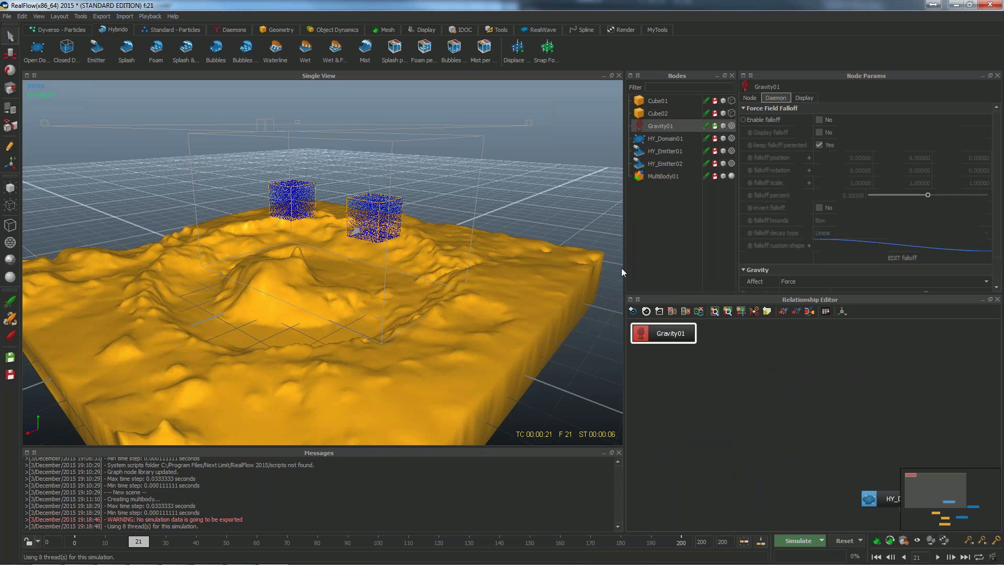
- Link Gravity01 to HY_Domain01 and place its node above and beside the domain node
{"action": "left_click_drag", "start_coordinate": [653, 329], "coordinate": [875, 461]}
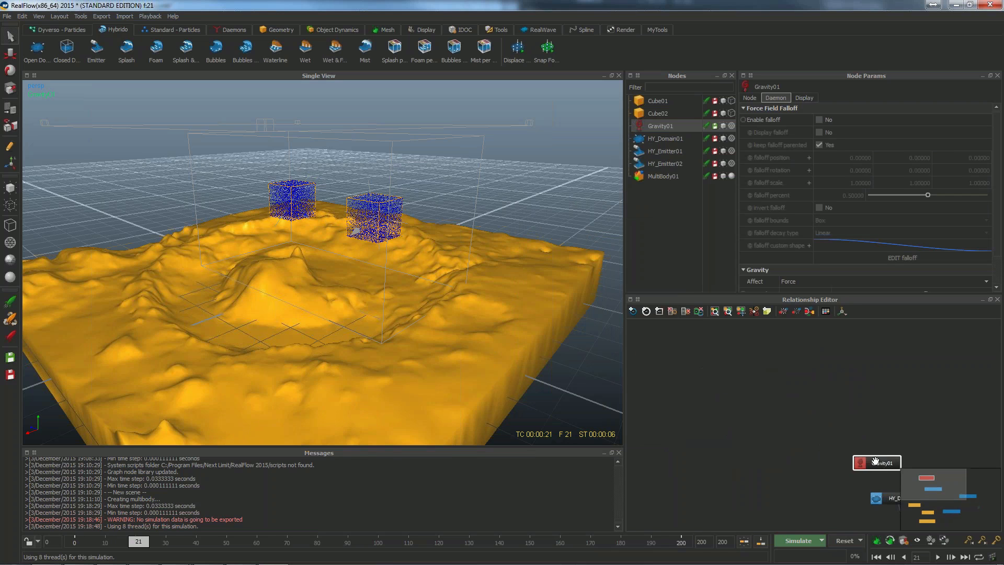
{"action": "middle_click_drag", "start_coordinate": [855, 392], "coordinate": [707, 293]}
{"action": "scroll", "coordinate": [735, 361], "scroll_direction": "up", "scroll_amount": 1}
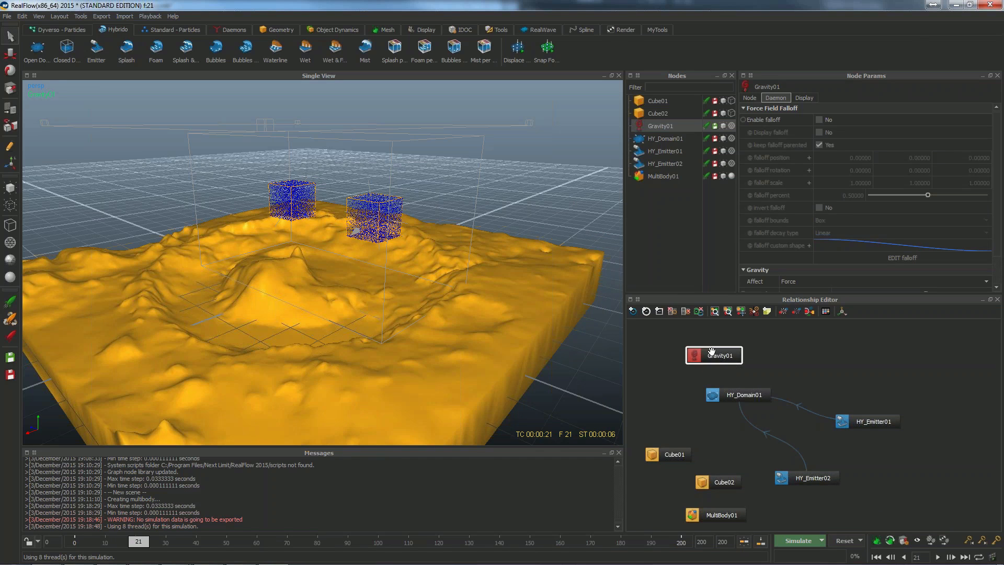
{"action": "left_click_drag", "start_coordinate": [711, 351], "coordinate": [741, 393]}
{"action": "left_click_drag", "start_coordinate": [817, 358], "coordinate": [815, 348]}
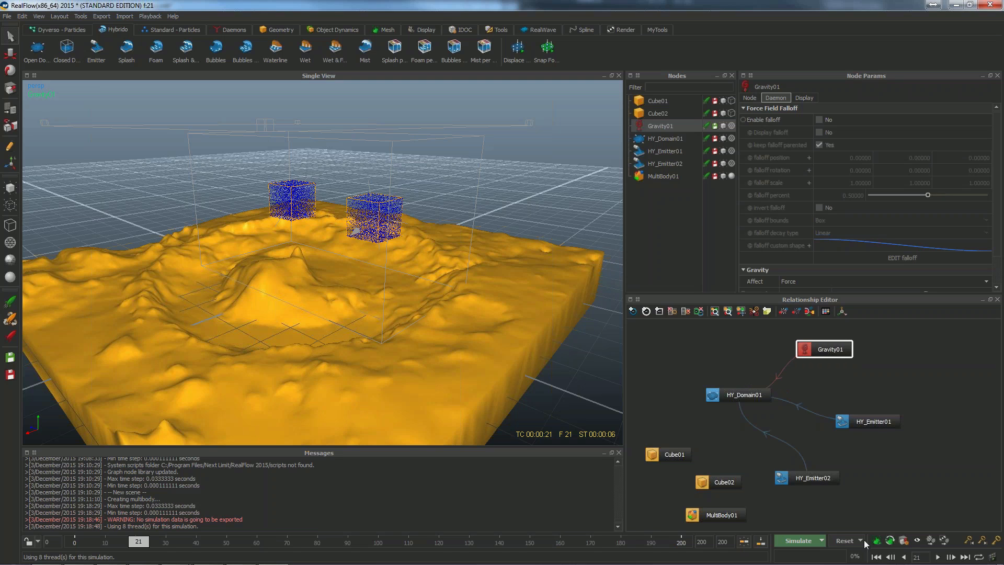
- Reset the simulation data, rerun the simulation with gravity linked, and stop it at frame 27
{"action": "left_click", "coordinate": [844, 541]}
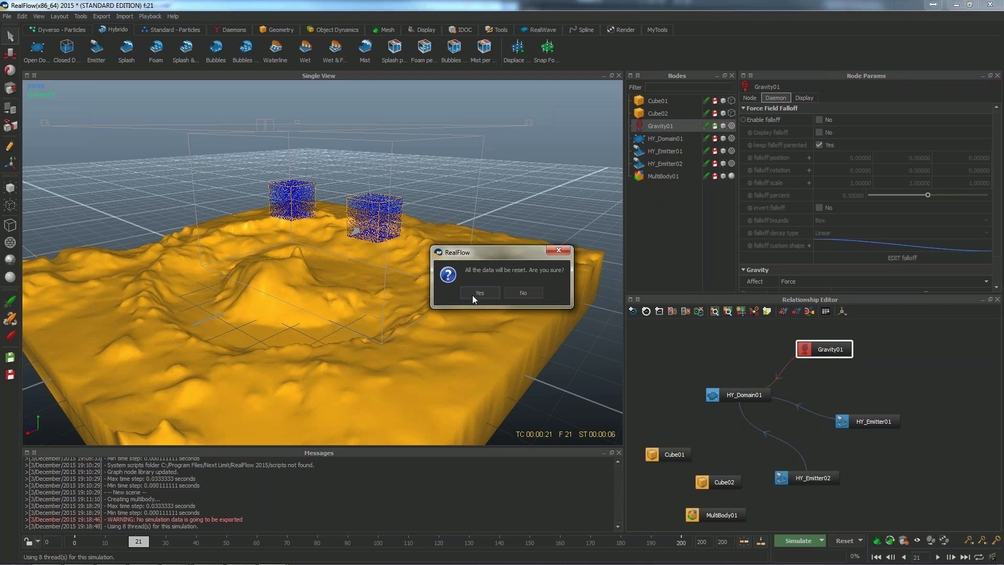
{"action": "left_click", "coordinate": [472, 295]}
{"action": "left_click", "coordinate": [798, 540]}
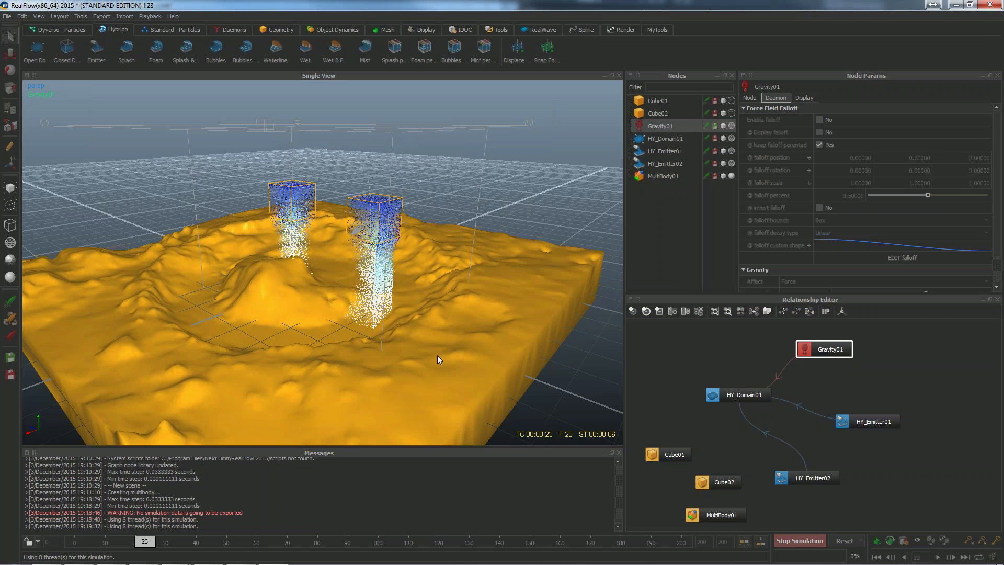
{"action": "left_click", "coordinate": [790, 540]}
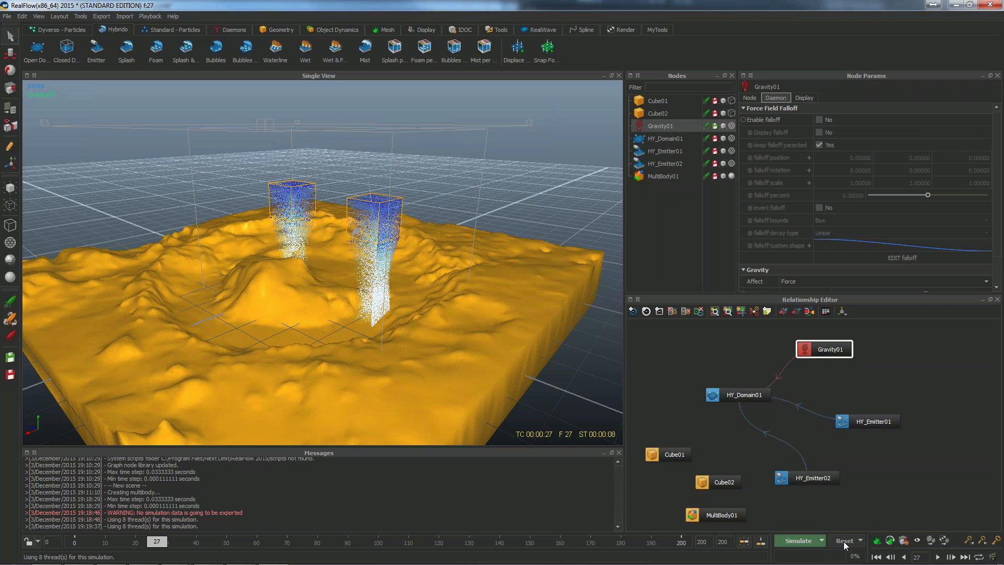
- Reset the simulation data again and move the MultiBody01 node up near the HY_Domain01 node
{"action": "left_click", "coordinate": [844, 541]}
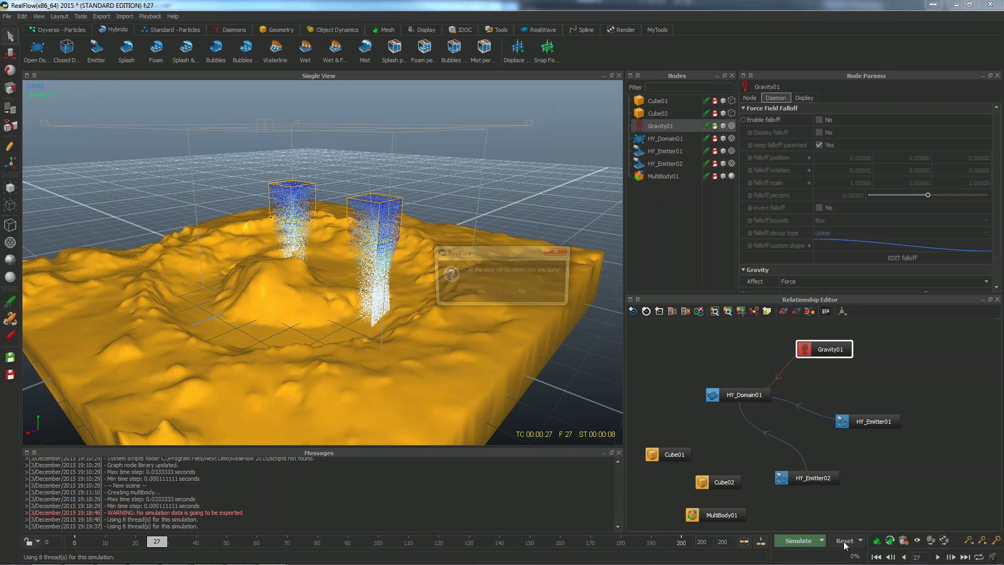
{"action": "left_click", "coordinate": [481, 294]}
{"action": "middle_click_drag", "start_coordinate": [719, 433], "coordinate": [766, 419]}
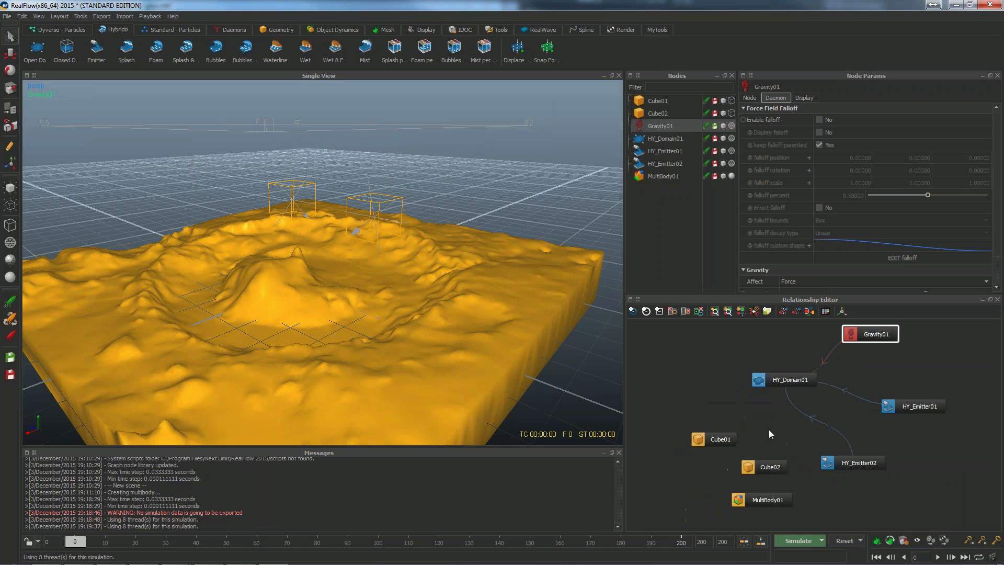
{"action": "left_click_drag", "start_coordinate": [761, 500], "coordinate": [725, 407]}
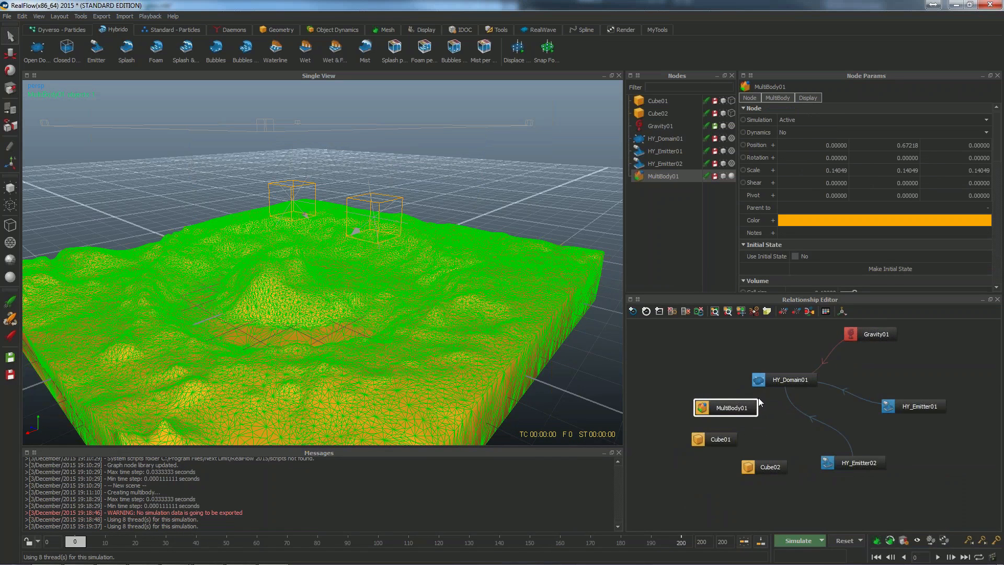
{"action": "middle_click_drag", "start_coordinate": [748, 399], "coordinate": [749, 403]}
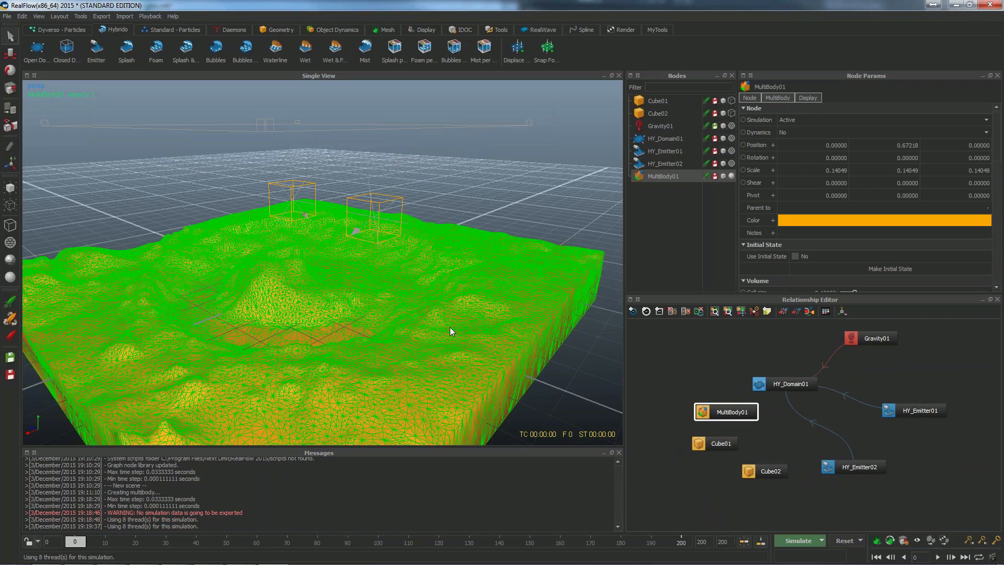
- In the display preferences, change the selection mode to Display outline and apply it
{"action": "left_click_drag", "start_coordinate": [449, 325], "coordinate": [447, 255], "text": "alt"}
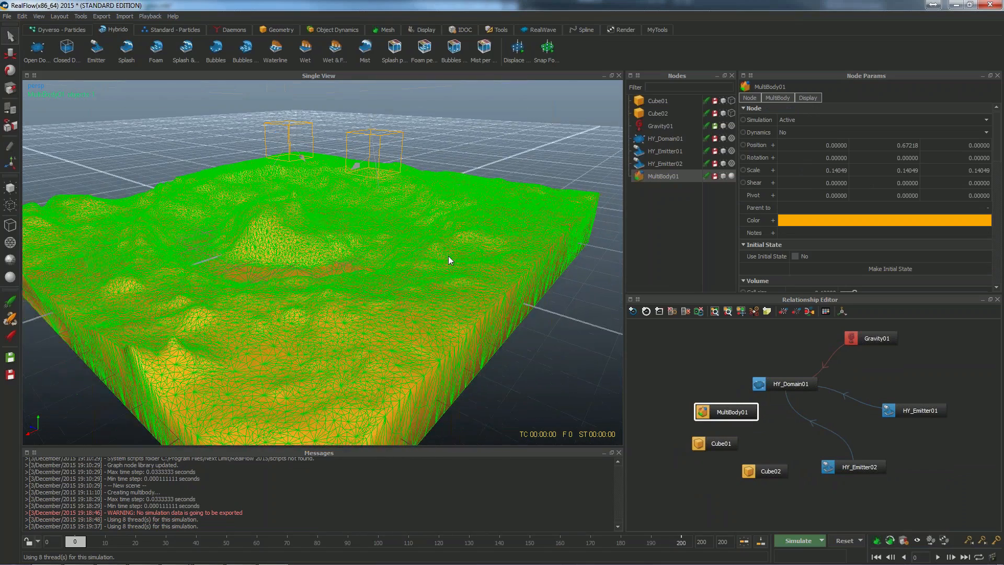
{"action": "left_click", "coordinate": [547, 168]}
{"action": "left_click", "coordinate": [522, 198]}
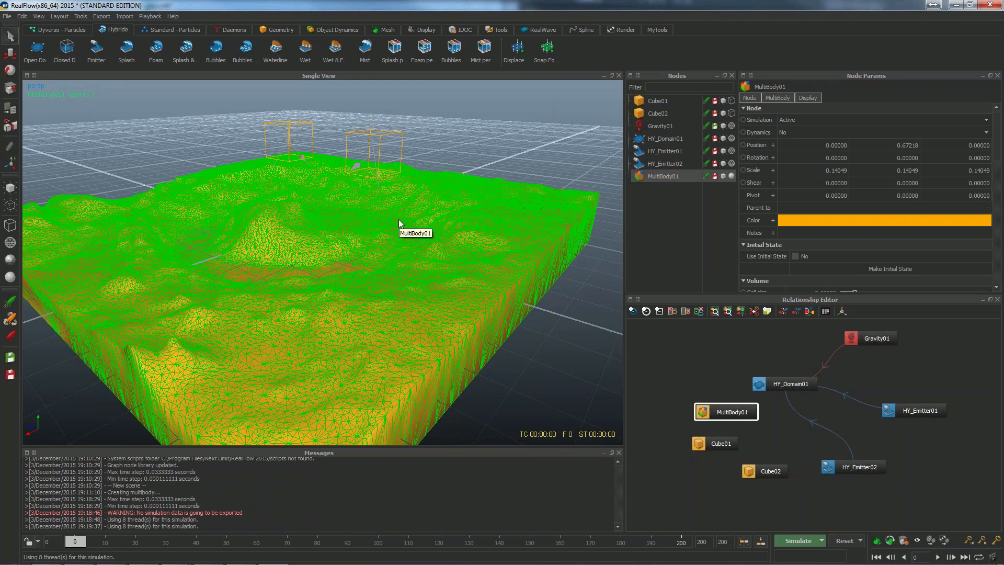
{"action": "left_click", "coordinate": [7, 17]}
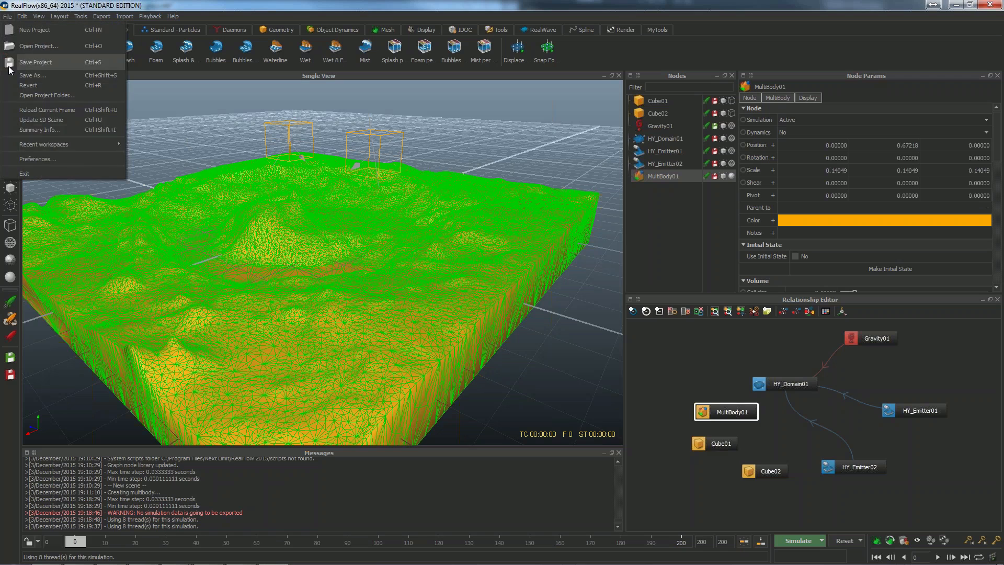
{"action": "left_click", "coordinate": [41, 157]}
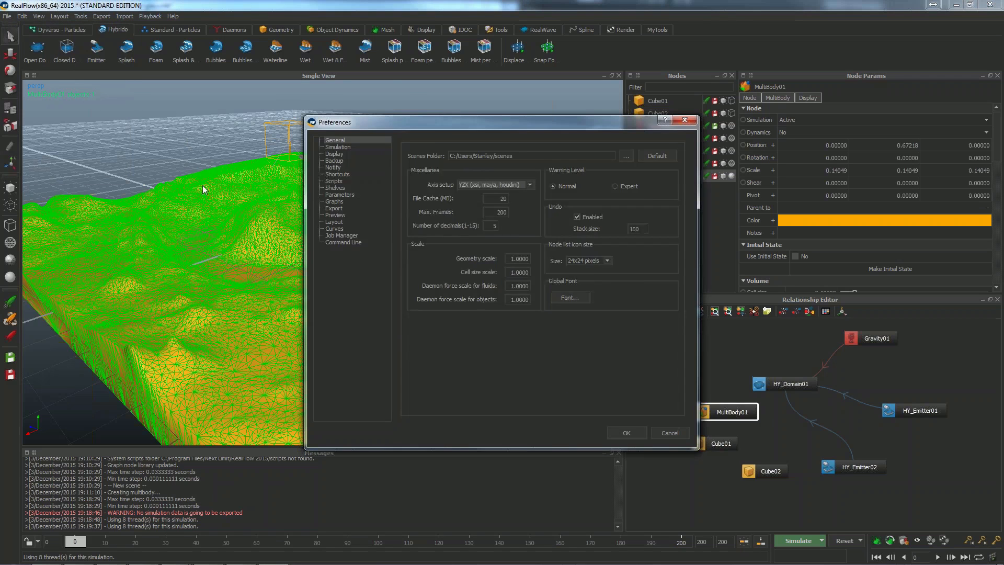
{"action": "left_click", "coordinate": [346, 154]}
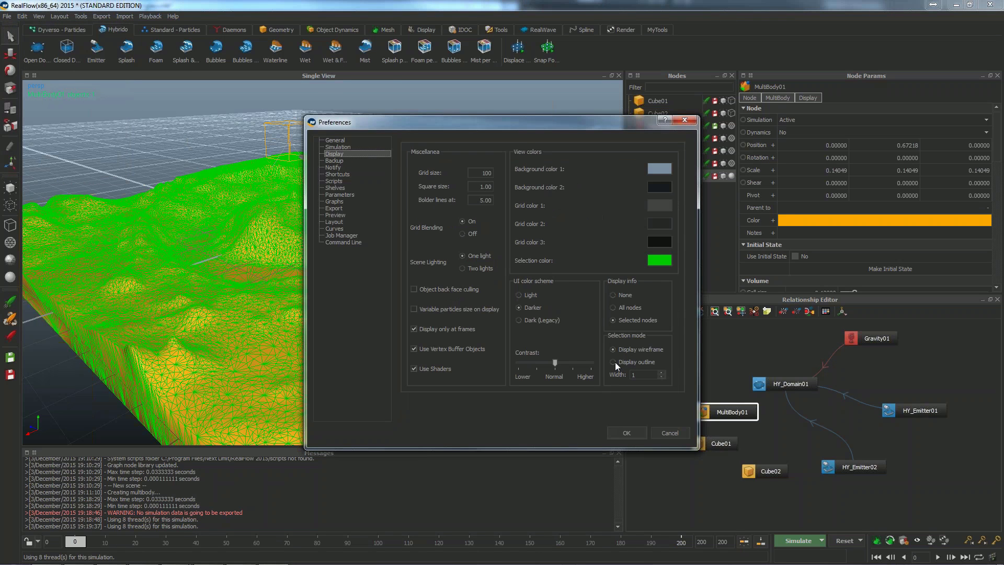
{"action": "left_click", "coordinate": [626, 432]}
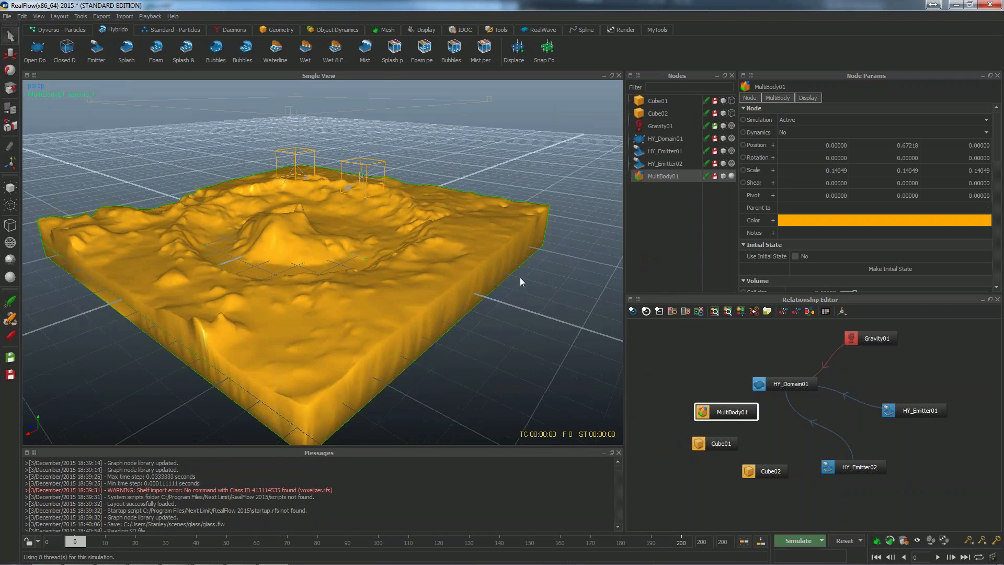
- Link MultiBody01 to HY_Domain01 and place its node directly beside the domain node
{"action": "mouse_move", "coordinate": [520, 277]}
{"action": "left_mouse_down", "text": "alt"}
{"action": "mouse_move", "coordinate": [545, 282]}
{"action": "mouse_move", "coordinate": [520, 269]}
{"action": "left_mouse_up", "text": "alt"}
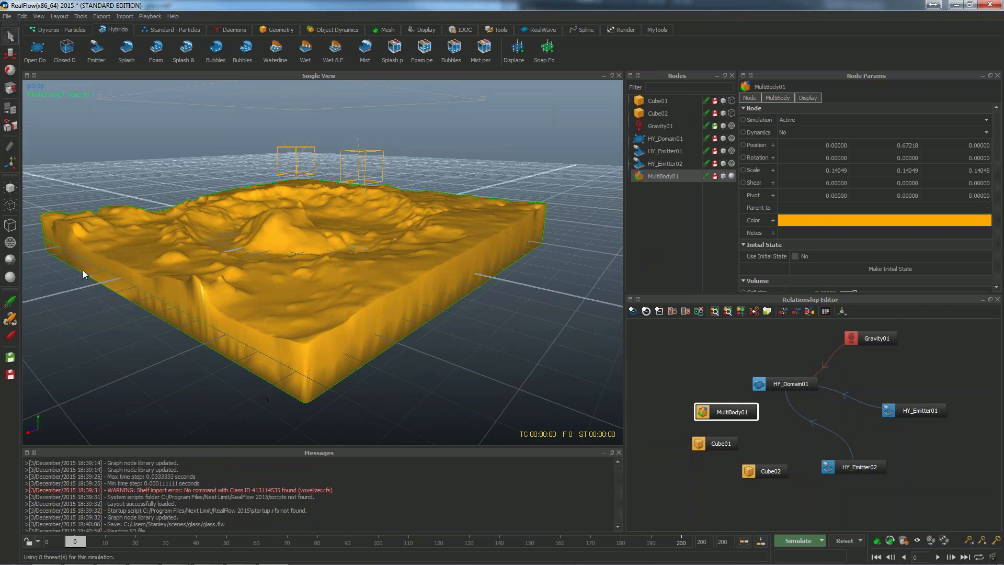
{"action": "left_click_drag", "start_coordinate": [277, 291], "coordinate": [299, 284], "text": "alt"}
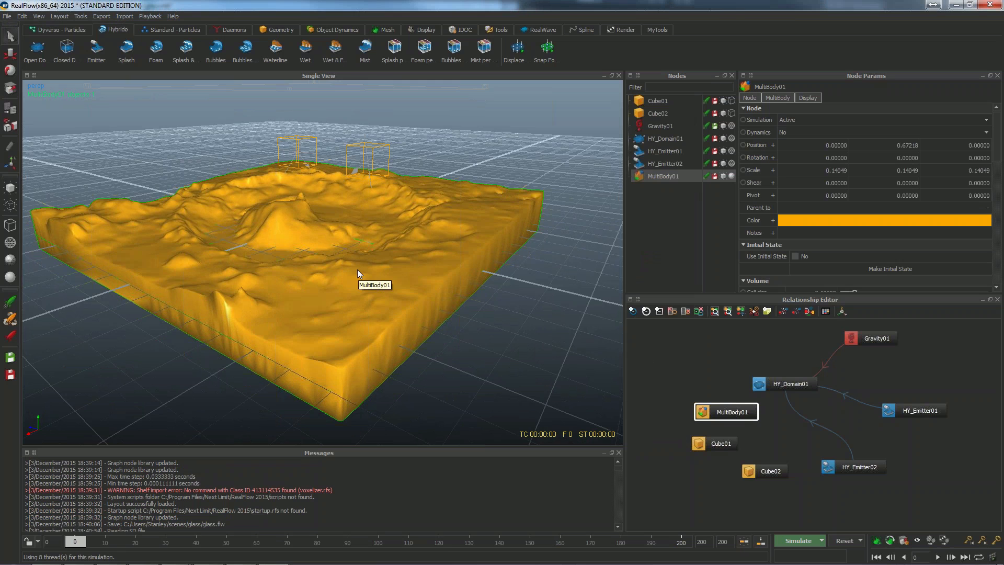
{"action": "left_click_drag", "start_coordinate": [413, 263], "coordinate": [413, 230], "text": "alt"}
{"action": "left_click_drag", "start_coordinate": [720, 405], "coordinate": [775, 383]}
{"action": "left_click_drag", "start_coordinate": [699, 359], "coordinate": [693, 385]}
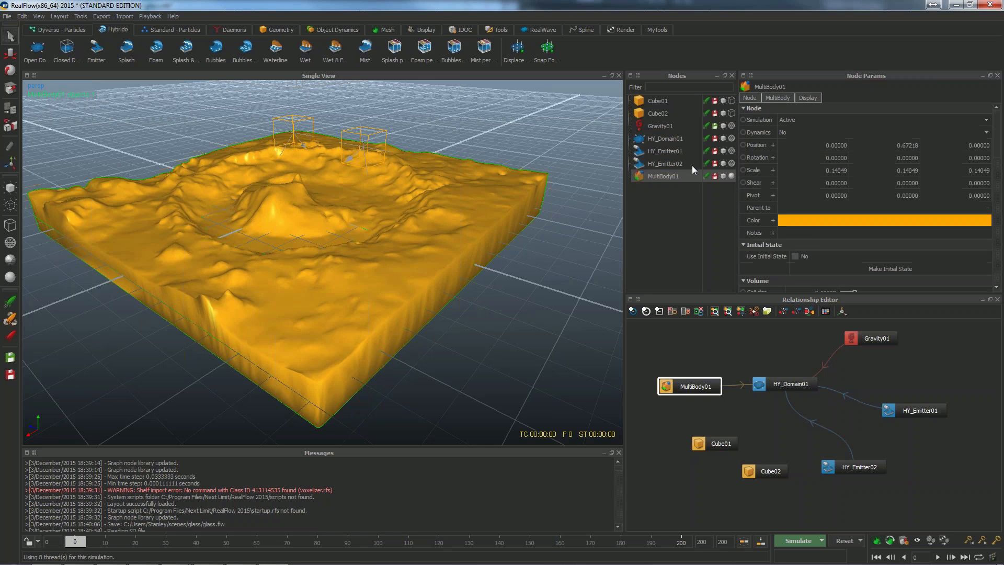
- Switch MultiBody01 to bounding-box display and enable its volume isosurface
{"action": "left_click", "coordinate": [729, 176]}
{"action": "left_click", "coordinate": [813, 98]}
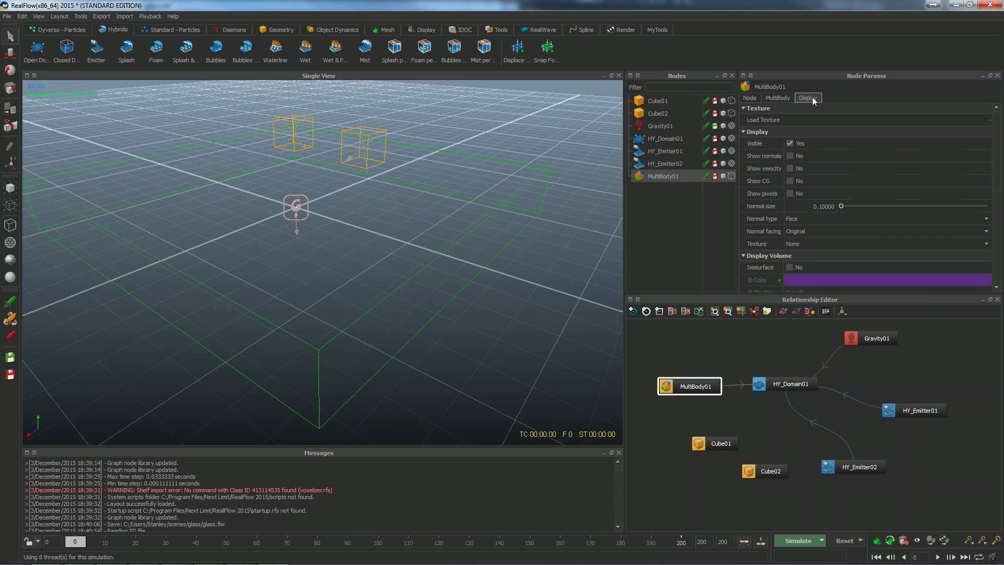
{"action": "left_click", "coordinate": [789, 267]}
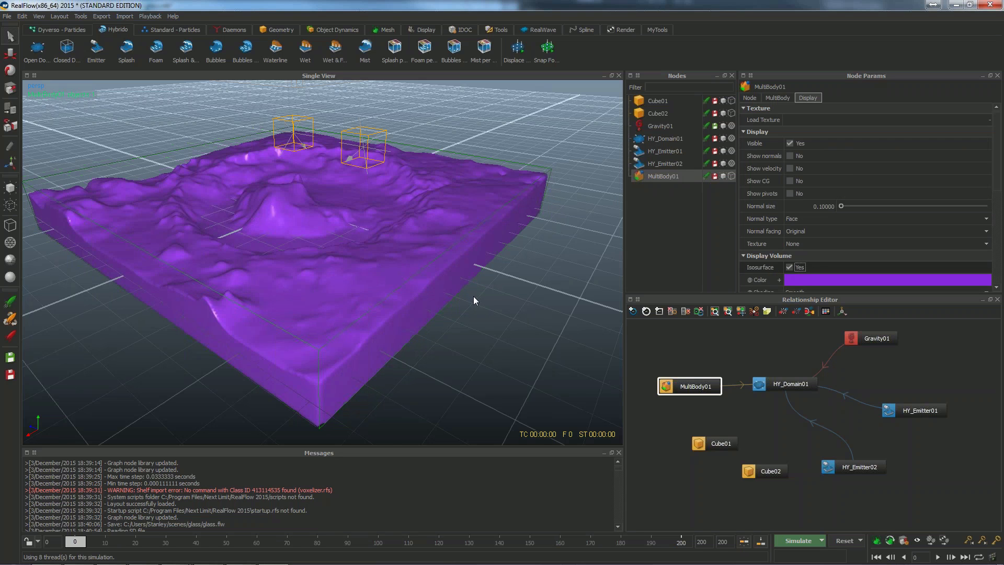
{"action": "mouse_move", "coordinate": [472, 296]}
{"action": "left_mouse_down", "text": "alt"}
{"action": "mouse_move", "coordinate": [469, 310]}
{"action": "mouse_move", "coordinate": [433, 294]}
{"action": "mouse_move", "coordinate": [493, 294]}
{"action": "mouse_move", "coordinate": [478, 298]}
{"action": "left_mouse_up", "text": "alt"}
- Set MultiBody01's volume cell size to 0.8 and inspect the coarser terrain isosurface
{"action": "left_click", "coordinate": [778, 98]}
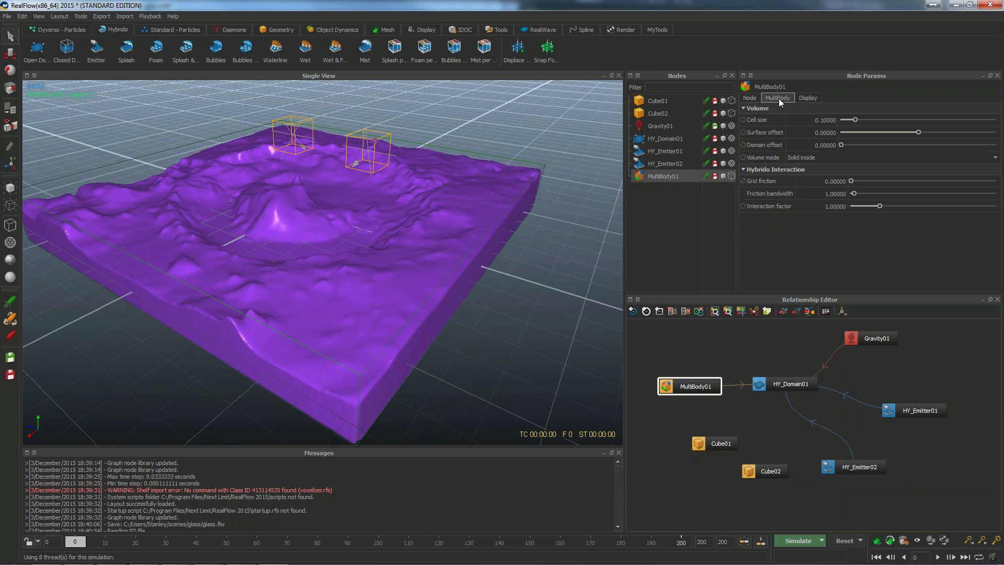
{"action": "left_click", "coordinate": [822, 121]}
{"action": "left_click_drag", "start_coordinate": [823, 121], "coordinate": [836, 121]}
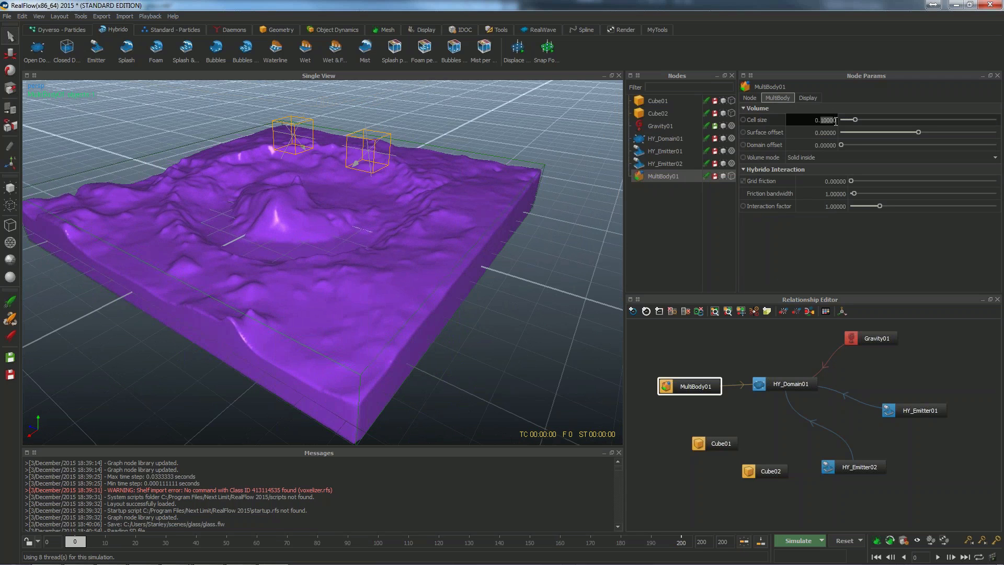
{"action": "type", "text": "0.8"}
{"action": "key", "text": "Return"}
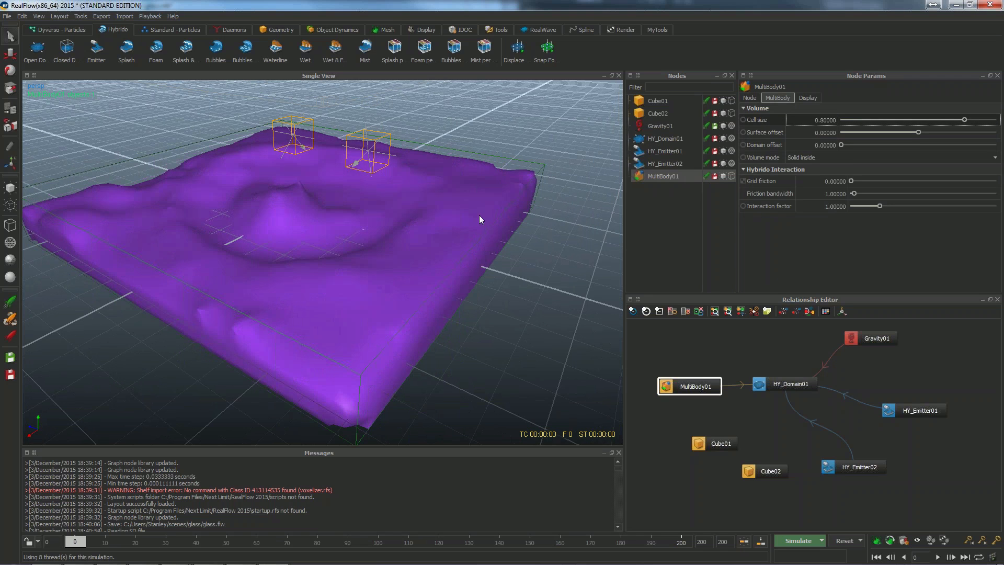
{"action": "left_click_drag", "start_coordinate": [478, 215], "coordinate": [412, 199], "text": "alt"}
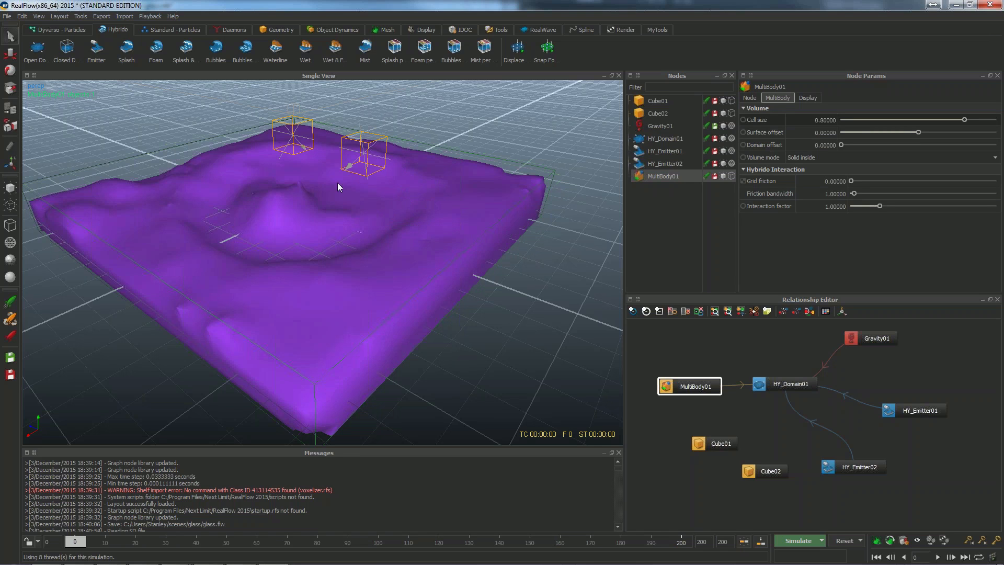
{"action": "mouse_move", "coordinate": [355, 204]}
{"action": "left_mouse_down", "text": "alt"}
{"action": "mouse_move", "coordinate": [353, 219]}
{"action": "mouse_move", "coordinate": [325, 224]}
{"action": "mouse_move", "coordinate": [366, 207]}
{"action": "left_mouse_up", "text": "alt"}
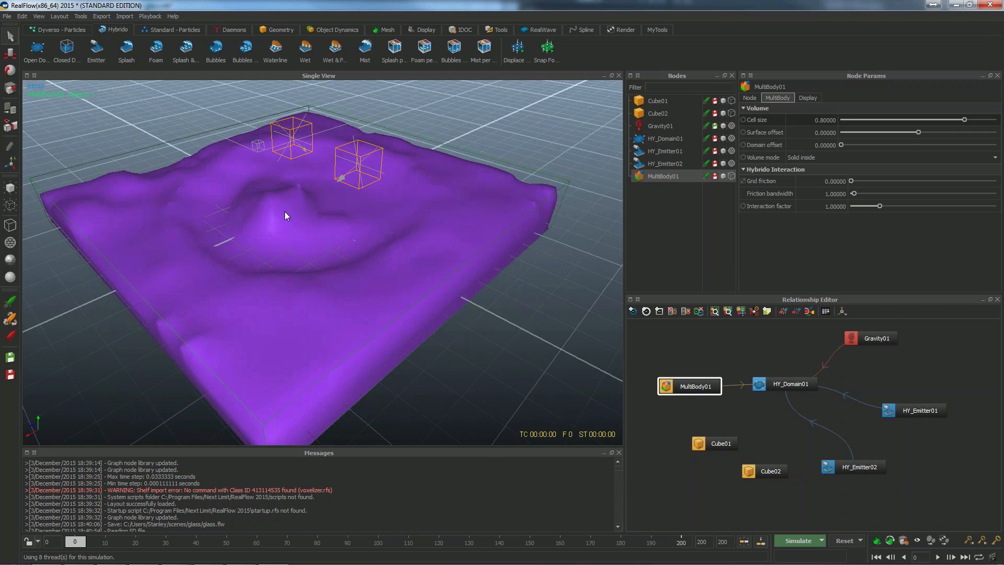
- Set MultiBody01's volume cell size to 0.3
{"action": "double_click", "coordinate": [822, 119]}
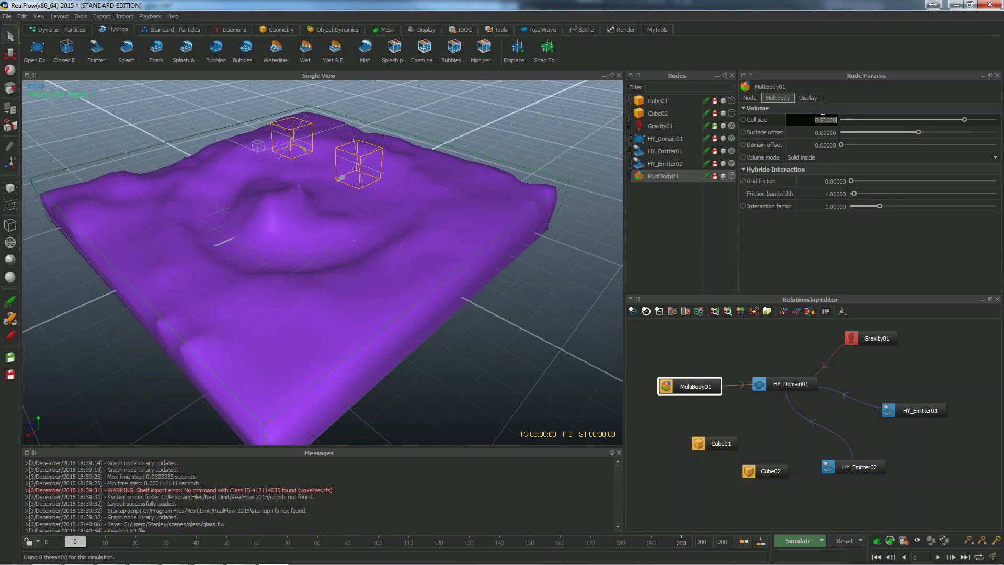
{"action": "left_click_drag", "start_coordinate": [819, 119], "coordinate": [838, 120]}
{"action": "type", "text": "3"}
{"action": "key", "text": "Return"}
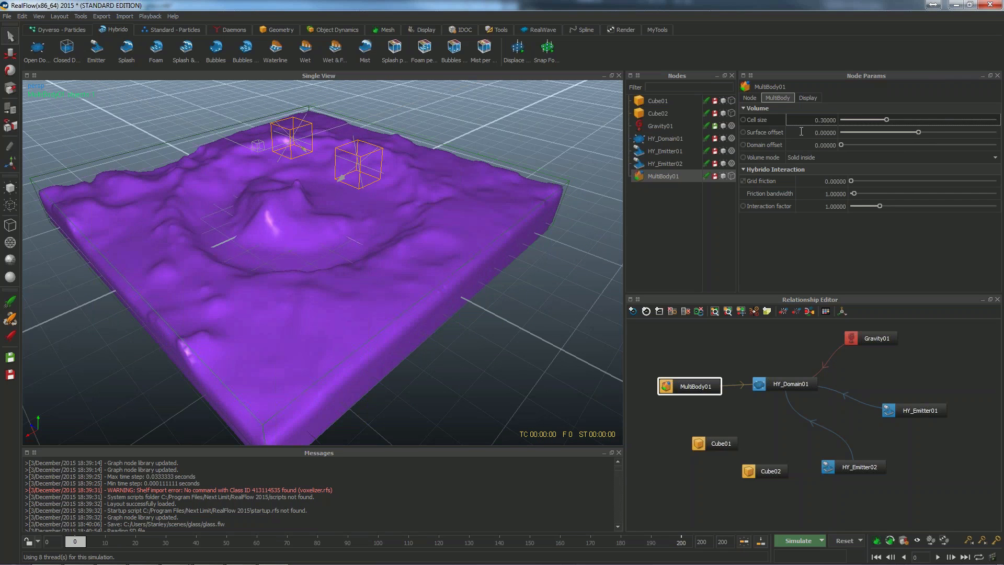
- Check HY_Domain01's grid cell size and review MultiBody01's volume and display parameters
{"action": "left_click", "coordinate": [677, 141]}
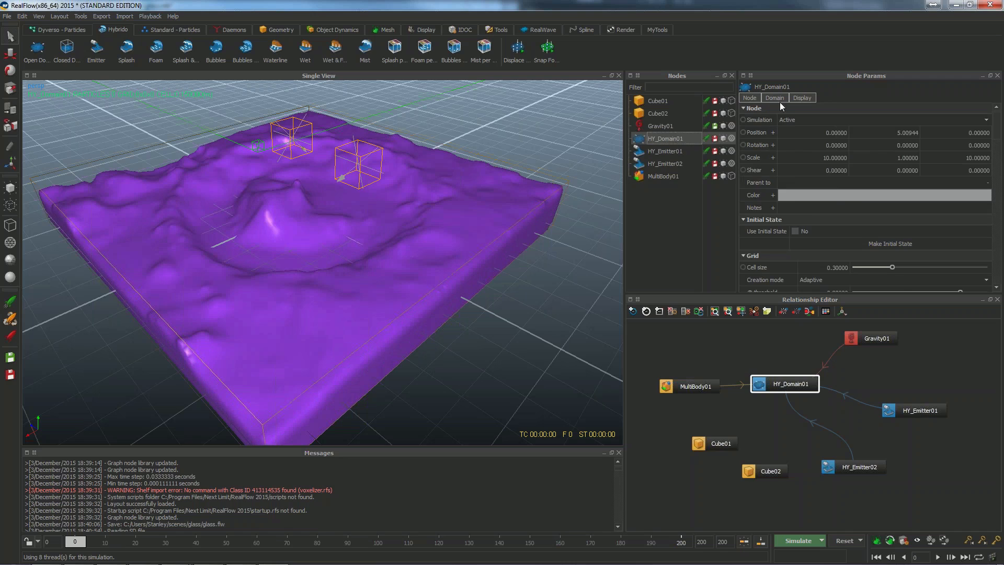
{"action": "left_click", "coordinate": [671, 178]}
{"action": "double_click", "coordinate": [796, 126]}
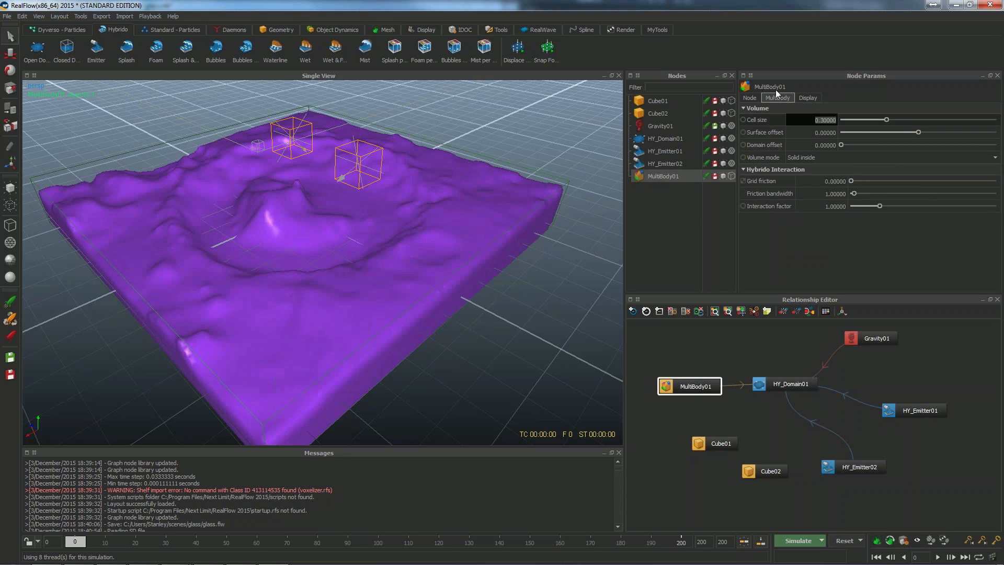
{"action": "left_click", "coordinate": [807, 98]}
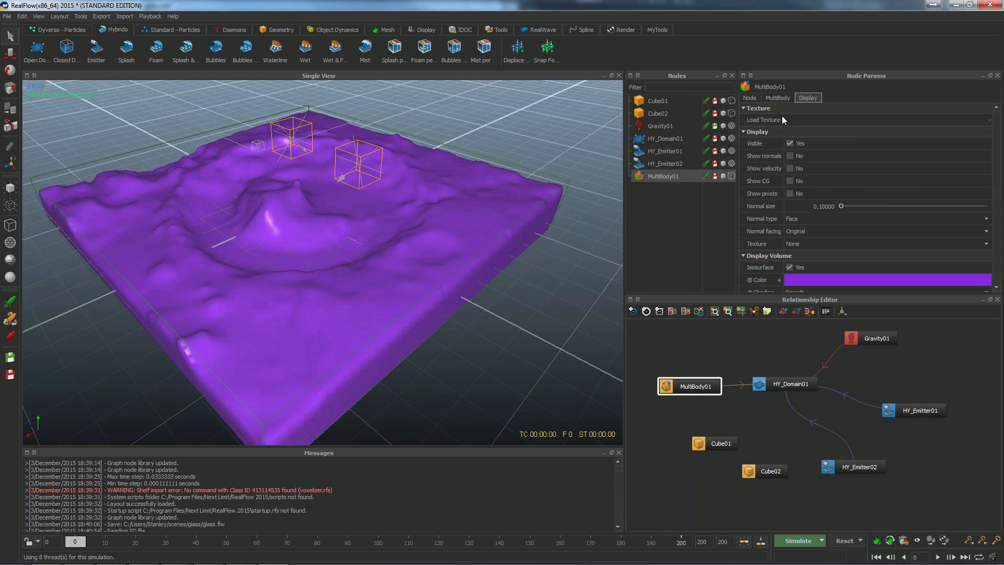
{"action": "left_click", "coordinate": [777, 98]}
{"action": "left_click", "coordinate": [803, 99]}
{"action": "left_click", "coordinate": [779, 98]}
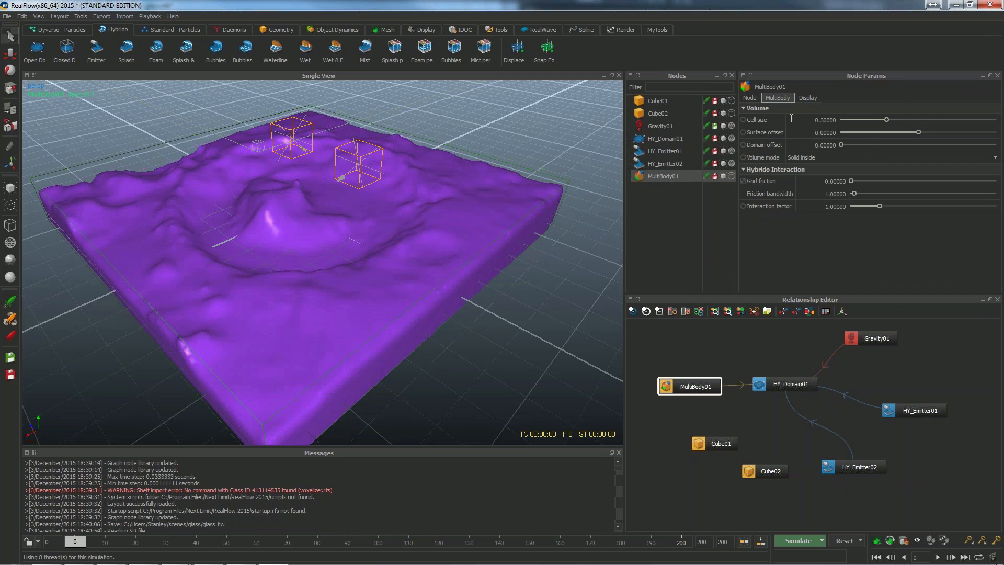
- Set MultiBody01's volume cell size to 0.1 for a finer terrain isosurface
{"action": "left_click", "coordinate": [819, 121]}
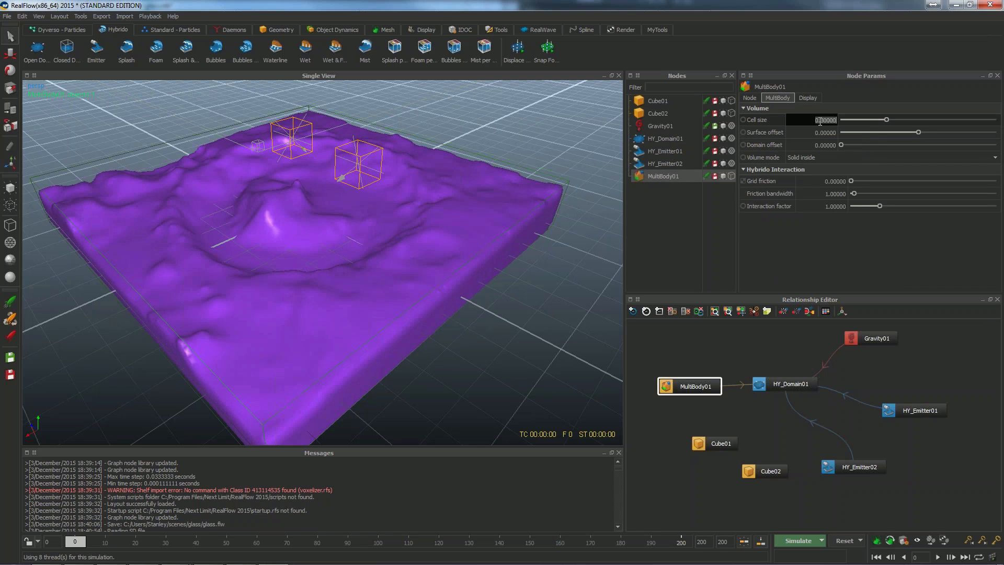
{"action": "left_click_drag", "start_coordinate": [820, 121], "coordinate": [837, 121]}
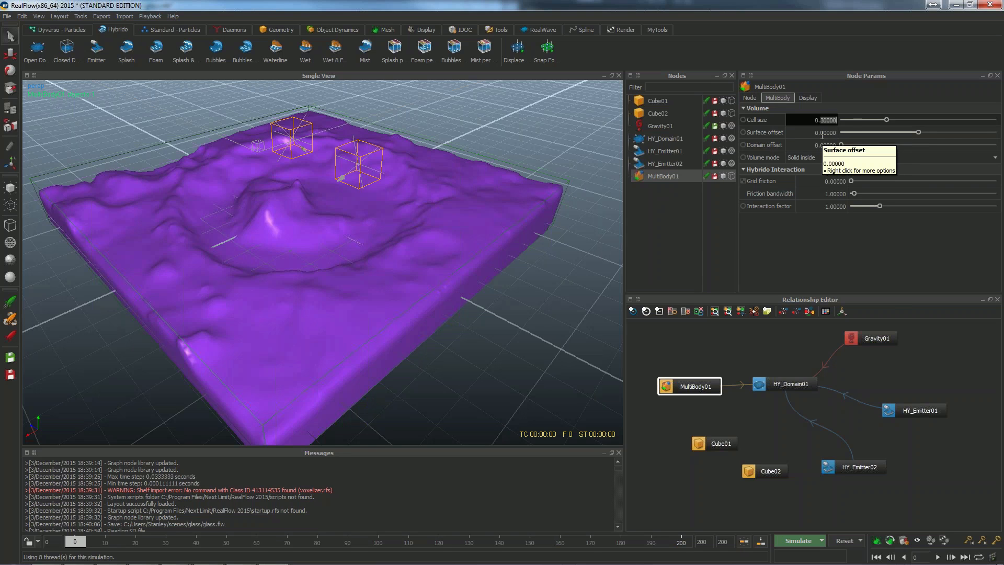
{"action": "left_click", "coordinate": [822, 134]}
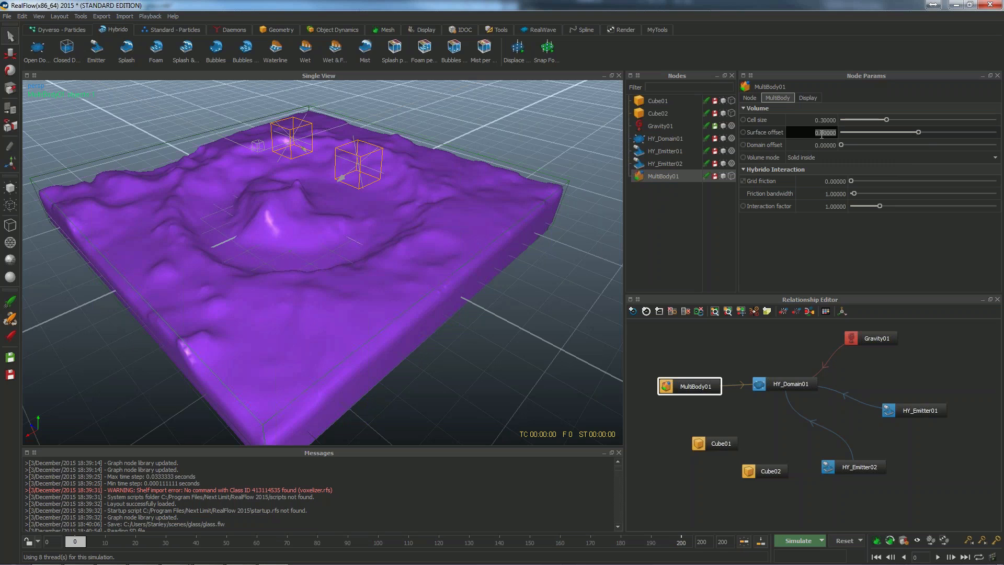
{"action": "left_click", "coordinate": [823, 121]}
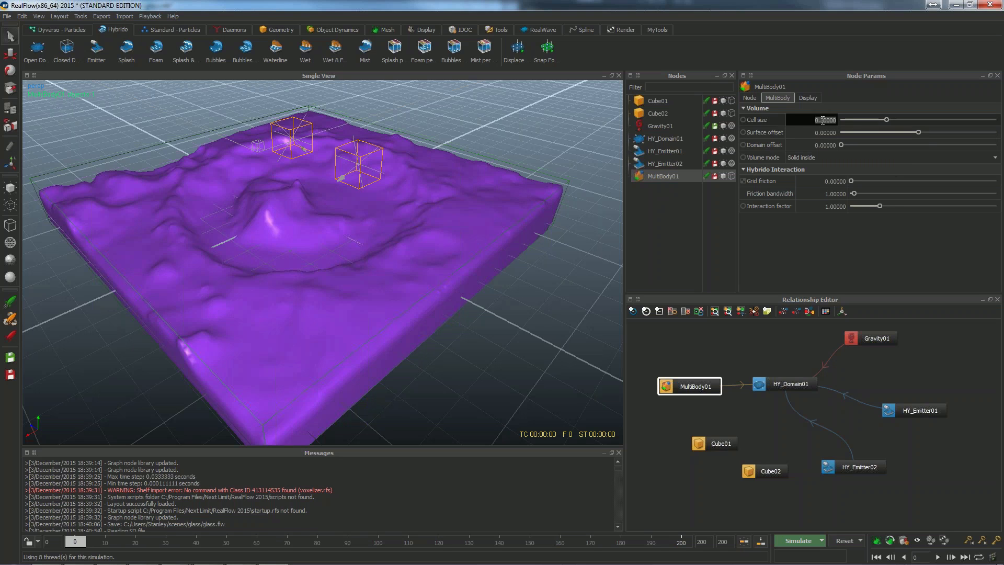
{"action": "left_click", "coordinate": [823, 120]}
{"action": "left_click_drag", "start_coordinate": [822, 120], "coordinate": [836, 119]}
{"action": "type", "text": "01"}
{"action": "key", "text": "BackSpace"}
{"action": "type", "text": "1"}
{"action": "key", "text": "Return"}
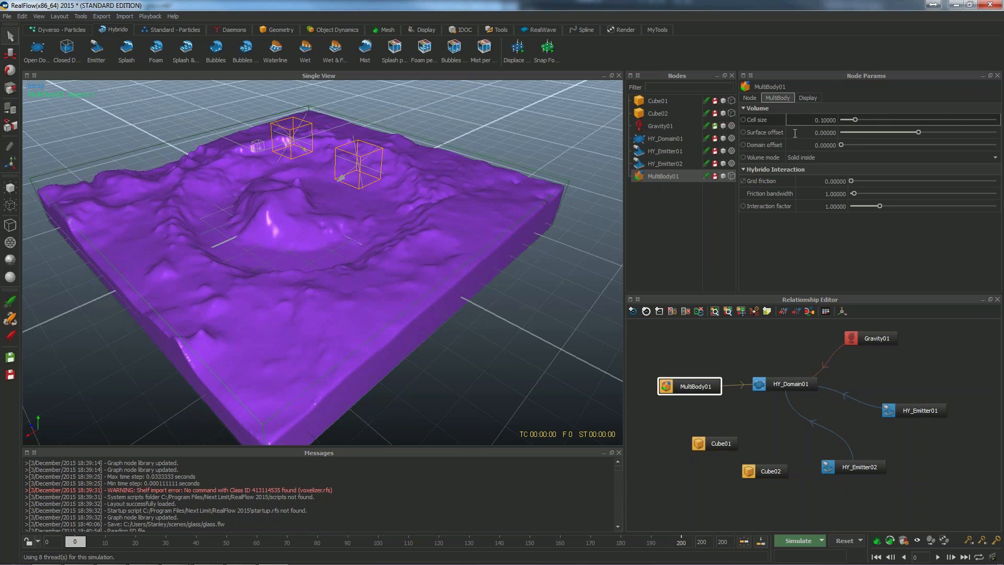
- Set MultiBody01's surface offset to 0.1 to expand the terrain's collision isosurface
{"action": "left_click", "coordinate": [795, 133]}
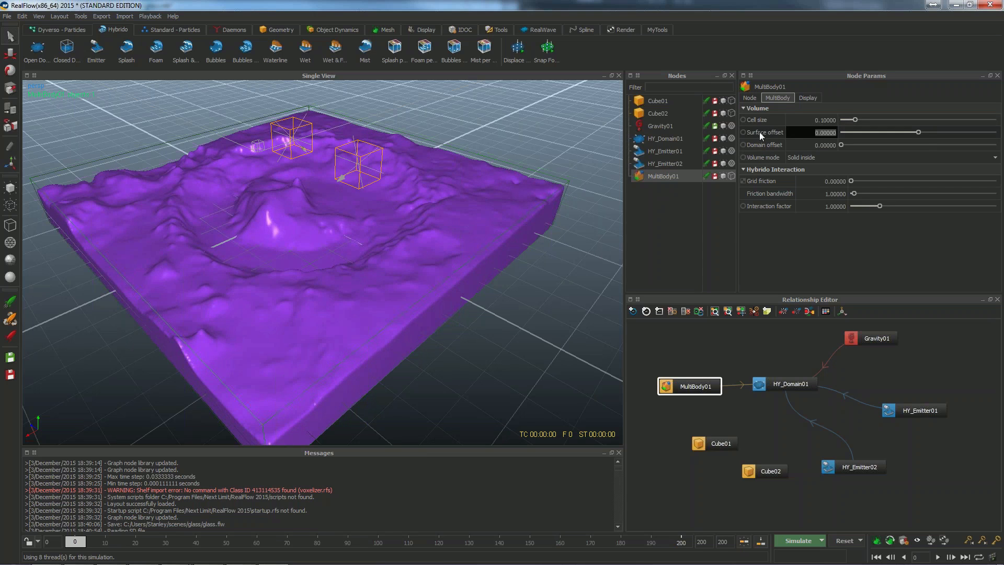
{"action": "left_click_drag", "start_coordinate": [820, 133], "coordinate": [851, 138]}
{"action": "type", "text": "1"}
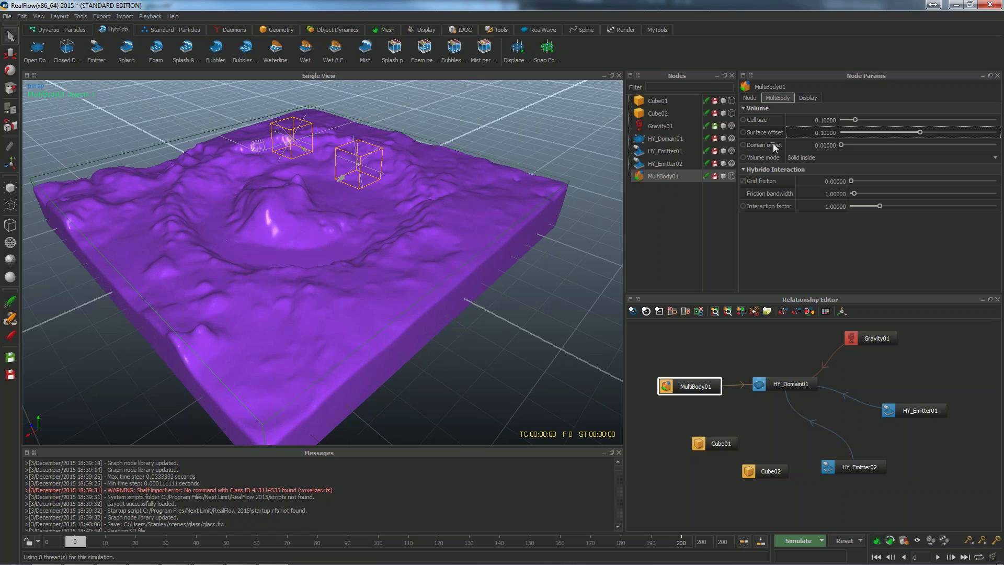
- Set MultiBody01's surface offset to 0.5 for a stronger expansion of the isosurface
{"action": "double_click", "coordinate": [819, 134]}
{"action": "left_click_drag", "start_coordinate": [819, 133], "coordinate": [833, 135]}
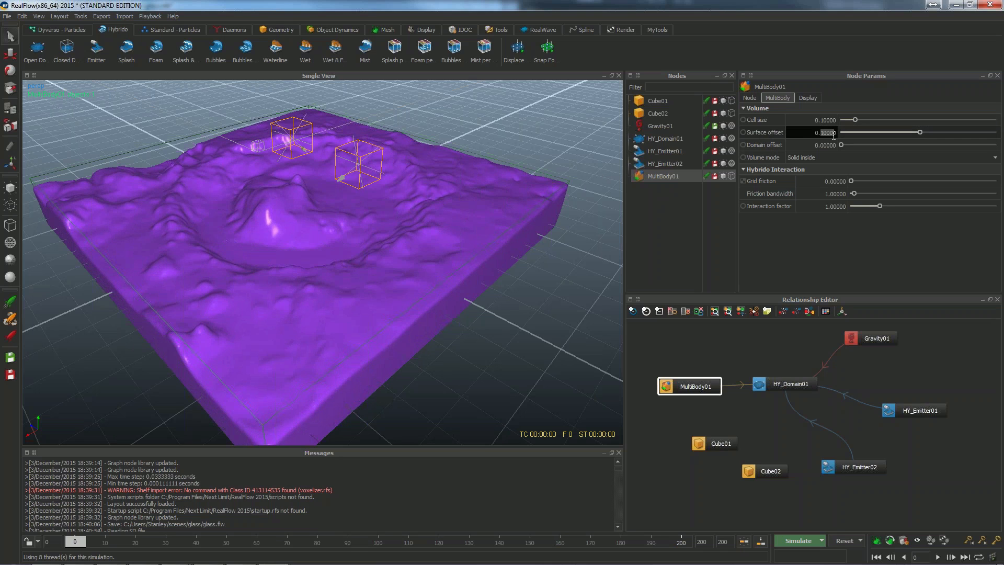
{"action": "type", "text": "5"}
{"action": "key", "text": "Return"}
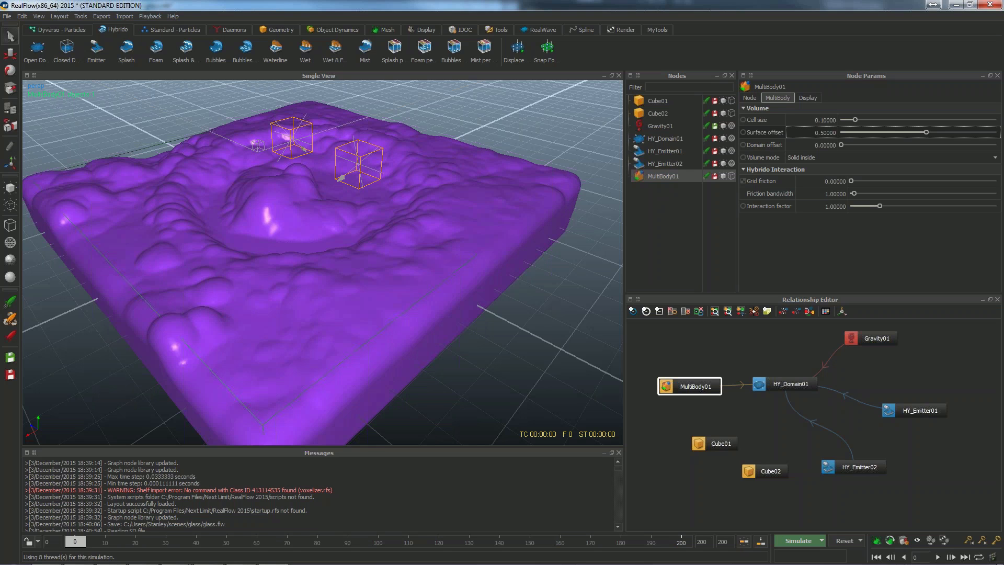
- Set MultiBody01's surface offset back to 0
{"action": "double_click", "coordinate": [822, 133]}
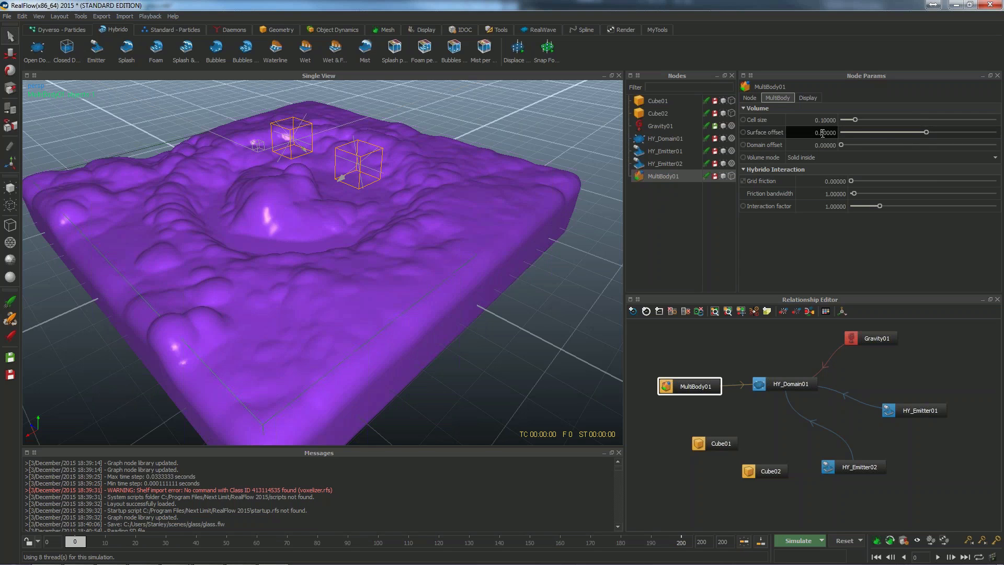
{"action": "left_click_drag", "start_coordinate": [822, 133], "coordinate": [836, 131]}
{"action": "type", "text": "0"}
{"action": "key", "text": "Return"}
- Set MultiBody01's volume cell size to 0.3 and inspect the terrain isosurface from another angle
{"action": "double_click", "coordinate": [823, 121]}
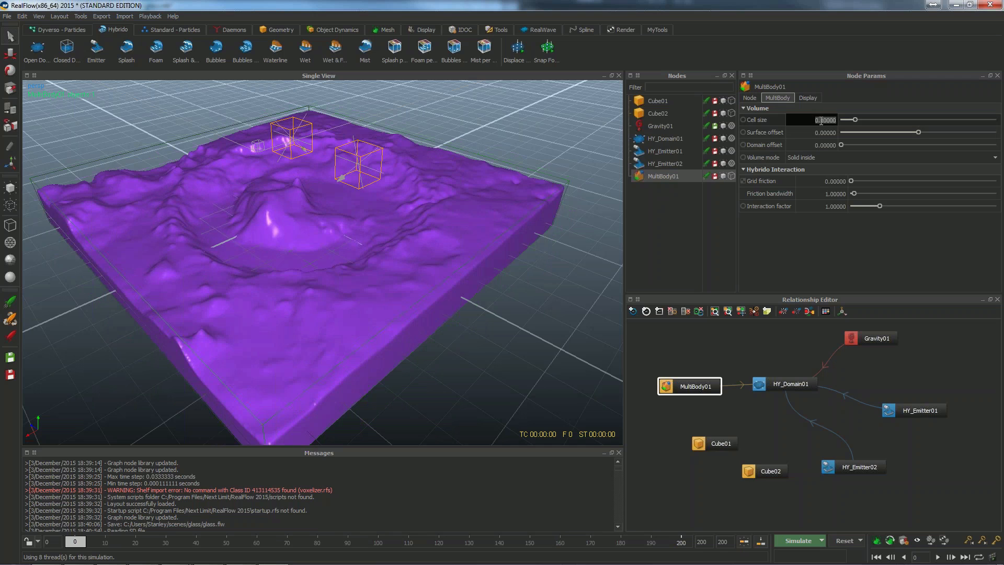
{"action": "left_click_drag", "start_coordinate": [820, 121], "coordinate": [838, 123]}
{"action": "type", "text": "3"}
{"action": "key", "text": "Return"}
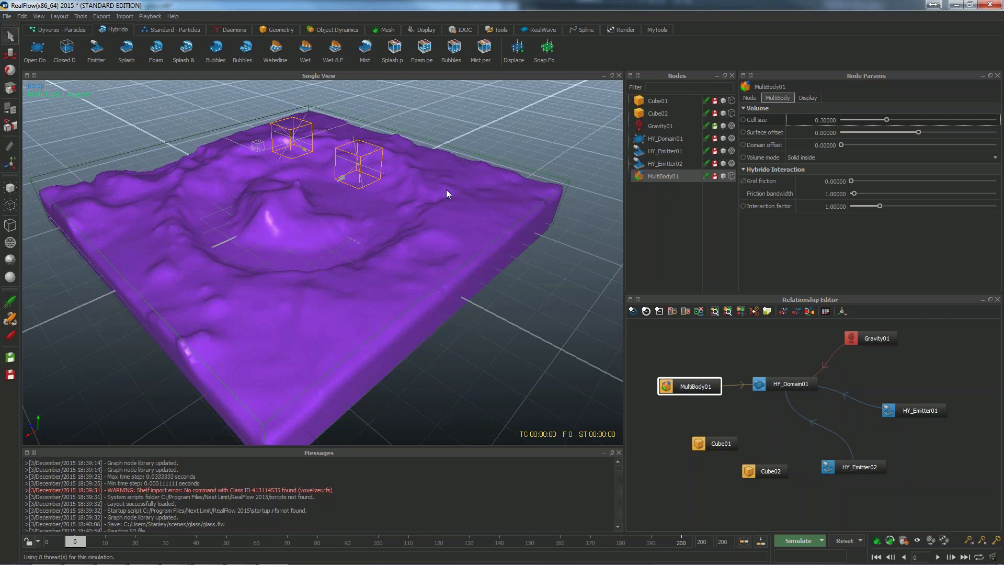
{"action": "left_click_drag", "start_coordinate": [456, 235], "coordinate": [455, 212], "text": "alt"}
- Set MultiBody01's volume cell size to 0.2 and inspect the resulting terrain isosurface
{"action": "left_click", "coordinate": [824, 120]}
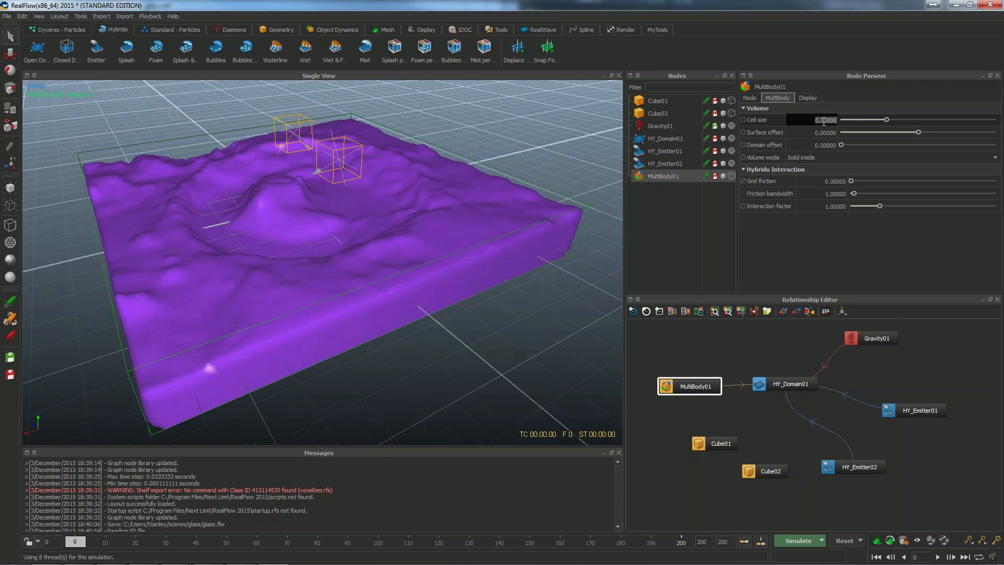
{"action": "double_click", "coordinate": [825, 120]}
{"action": "type", "text": "2"}
{"action": "key", "text": "Return"}
{"action": "left_click_drag", "start_coordinate": [355, 185], "coordinate": [364, 192], "text": "alt"}
- Turn off MultiBody01's isosurface display and show the terrain and both cubes shaded
{"action": "left_click", "coordinate": [805, 98]}
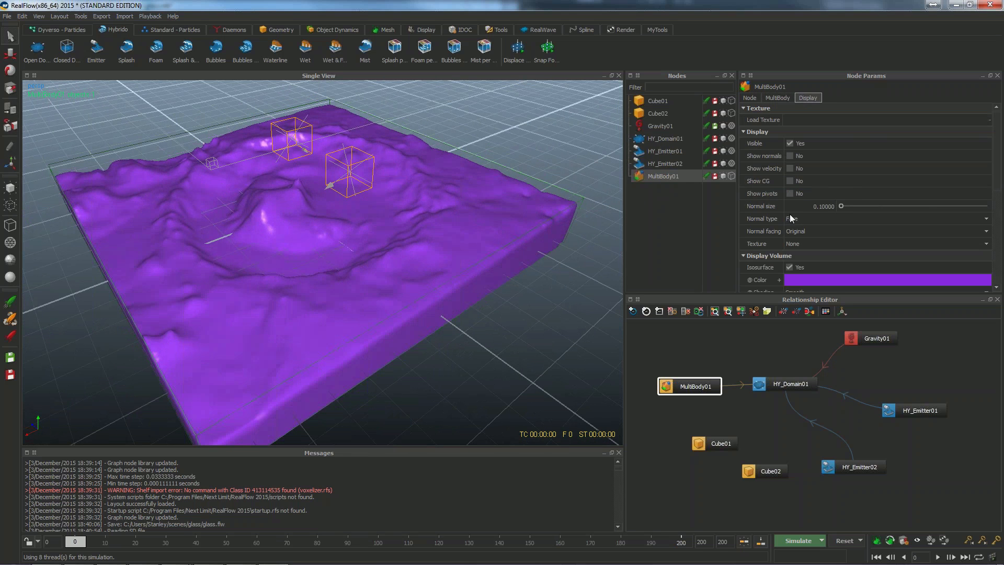
{"action": "left_click", "coordinate": [789, 268]}
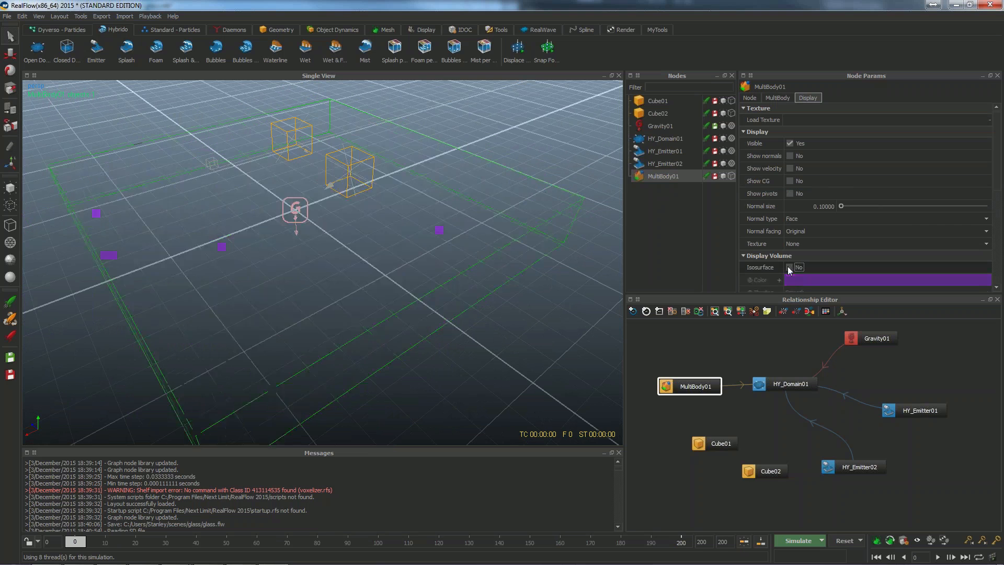
{"action": "left_click", "coordinate": [732, 176]}
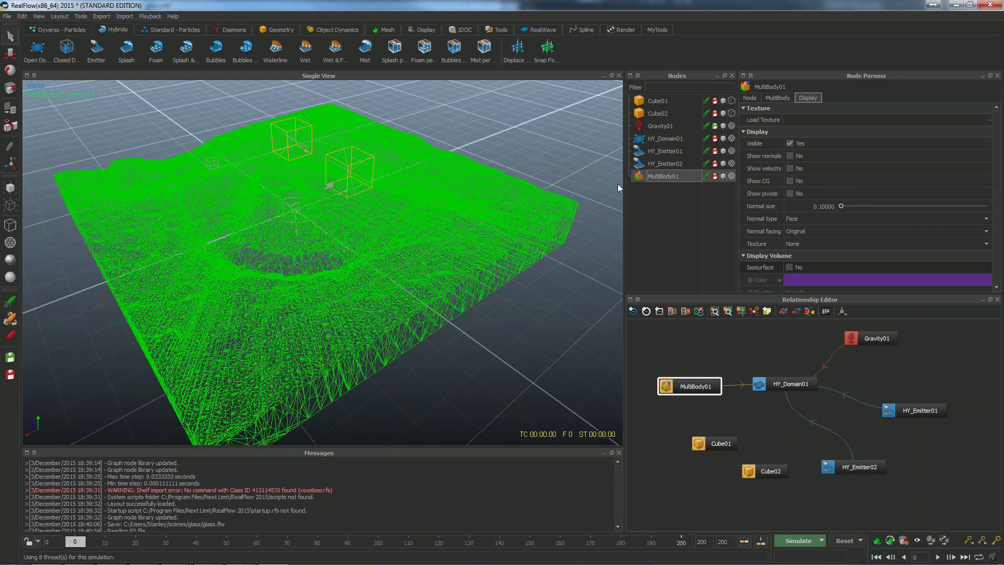
{"action": "left_click", "coordinate": [546, 171]}
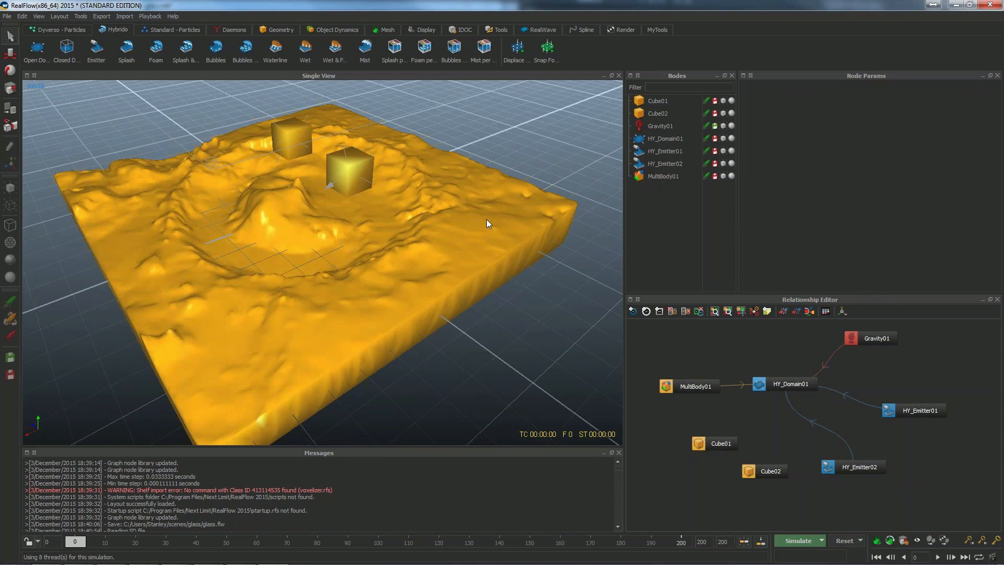
- Move Cube01 vertically down so it sits just above the crater area of the terrain
{"action": "left_click_drag", "start_coordinate": [488, 222], "coordinate": [421, 137], "text": "alt"}
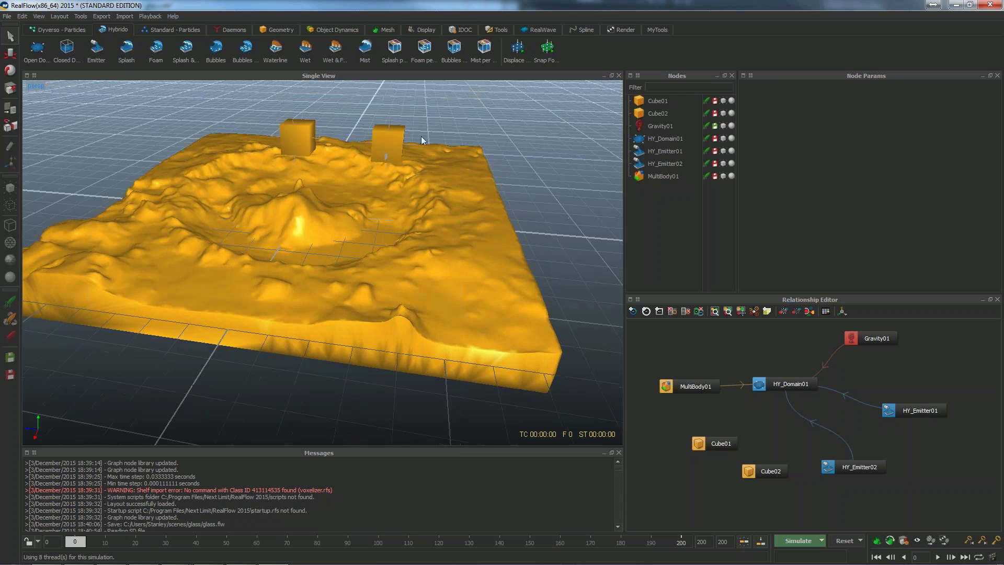
{"action": "left_click", "coordinate": [400, 137]}
{"action": "key", "text": "w"}
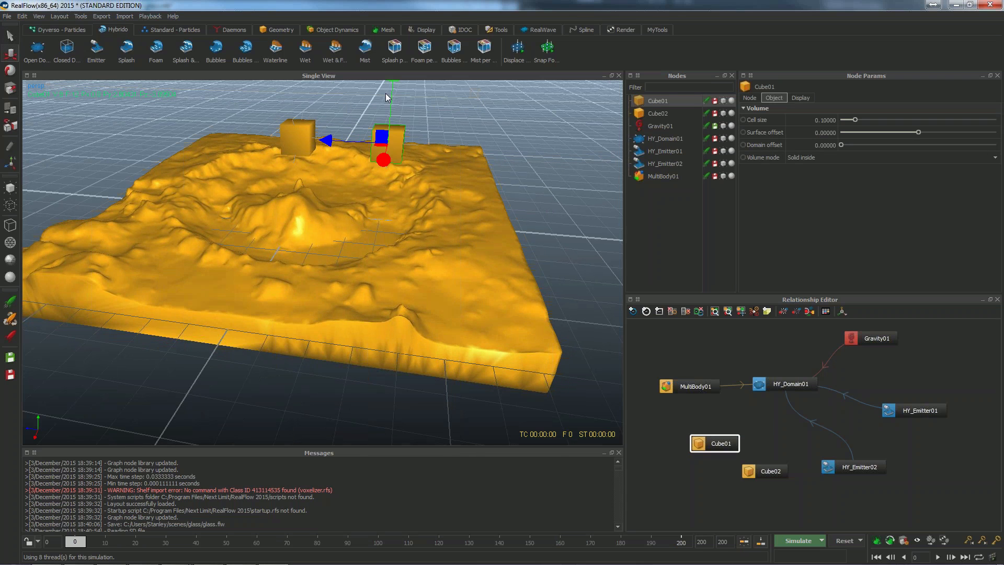
{"action": "left_click_drag", "start_coordinate": [391, 95], "coordinate": [391, 131]}
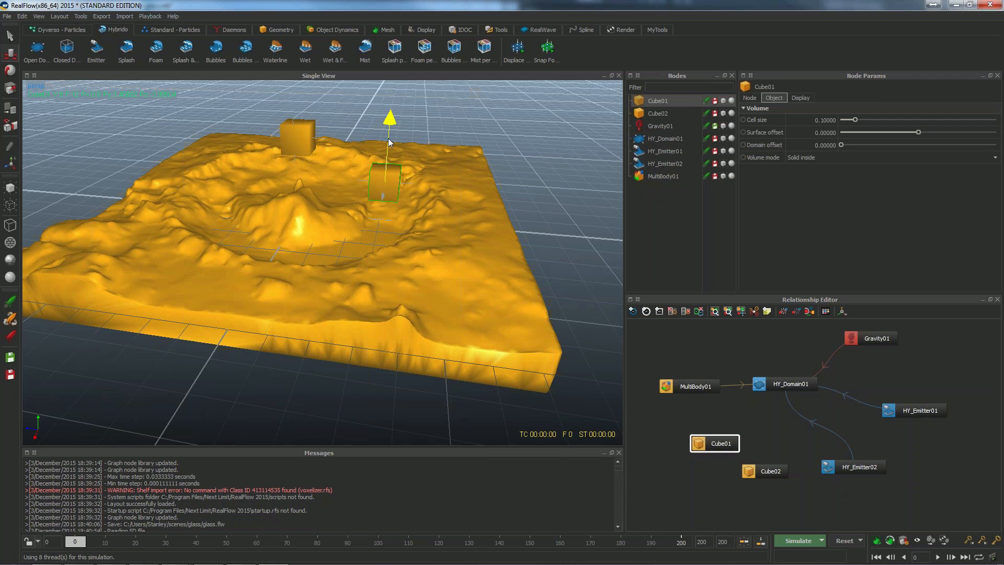
- Lower Cube02 toward the terrain and shift it along its Z axis, away from Cube01, to the crater's opposite side
{"action": "left_click", "coordinate": [311, 133]}
{"action": "left_click_drag", "start_coordinate": [296, 86], "coordinate": [296, 116]}
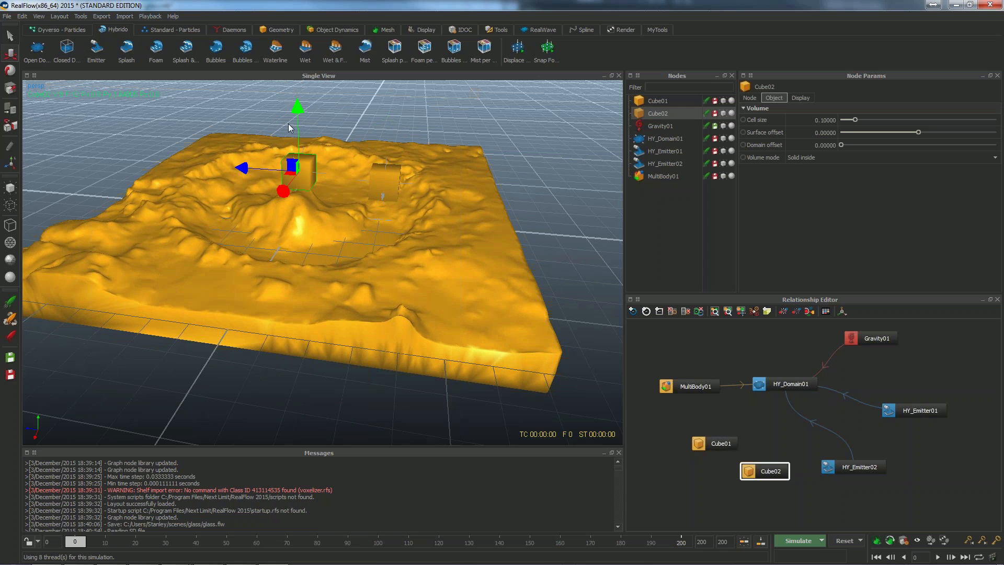
{"action": "left_click_drag", "start_coordinate": [238, 167], "coordinate": [199, 166]}
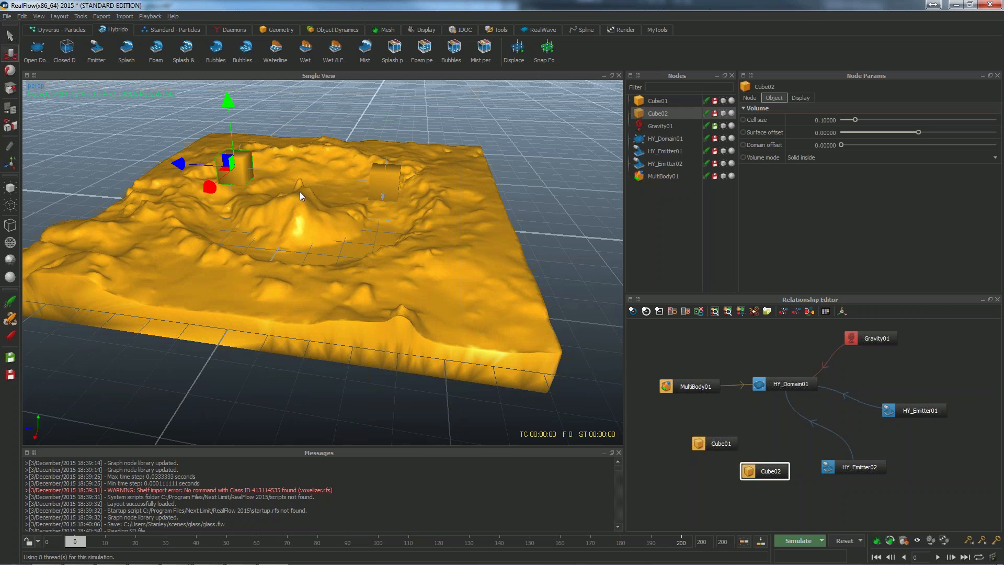
{"action": "mouse_move", "coordinate": [299, 192]}
{"action": "left_mouse_down", "text": "alt"}
{"action": "mouse_move", "coordinate": [359, 174]}
{"action": "mouse_move", "coordinate": [294, 180]}
{"action": "left_mouse_up", "text": "alt"}
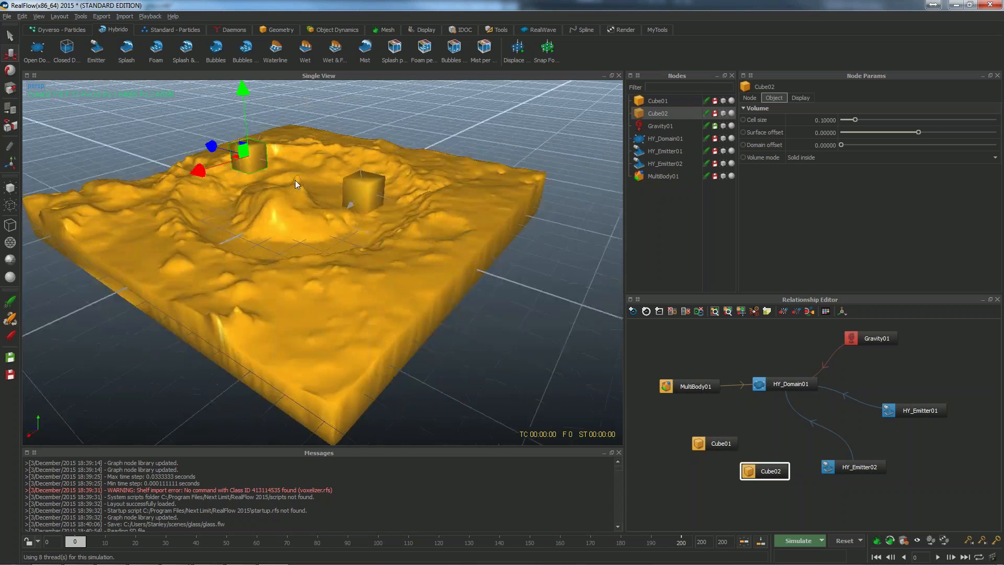
- Change the node colour of both Cube01 and Cube02 to purple so they stand out from the terrain
{"action": "left_click", "coordinate": [376, 185], "text": "shift"}
{"action": "left_click", "coordinate": [749, 98]}
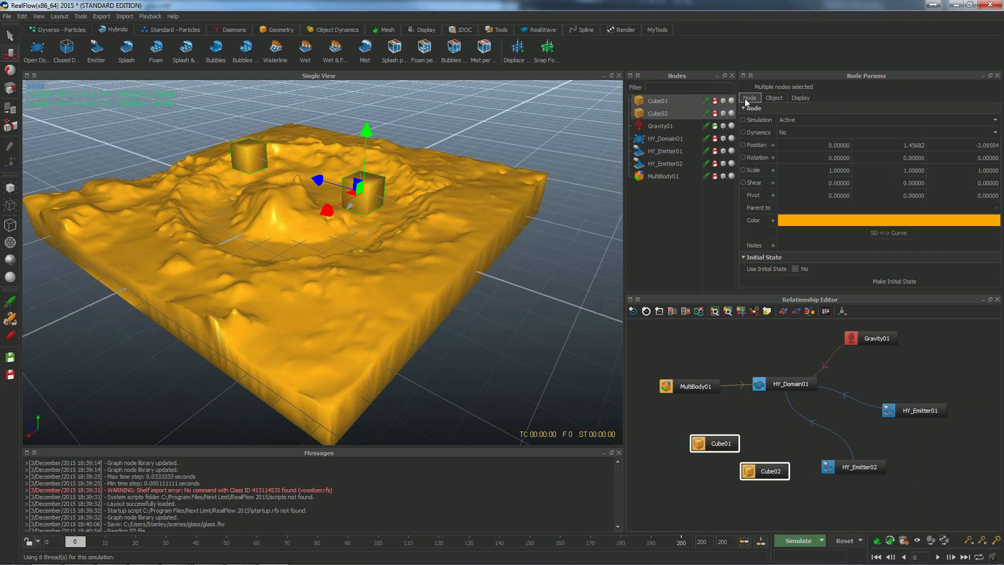
{"action": "left_click", "coordinate": [810, 221]}
{"action": "left_click_drag", "start_coordinate": [515, 244], "coordinate": [523, 208]}
{"action": "left_click", "coordinate": [562, 363]}
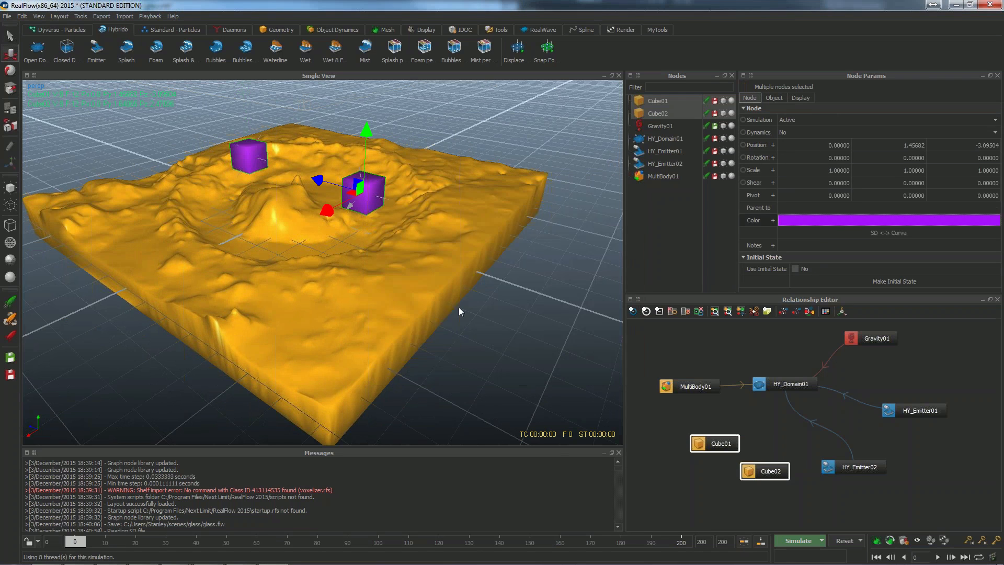
{"action": "left_click_drag", "start_coordinate": [438, 287], "coordinate": [462, 267], "text": "alt"}
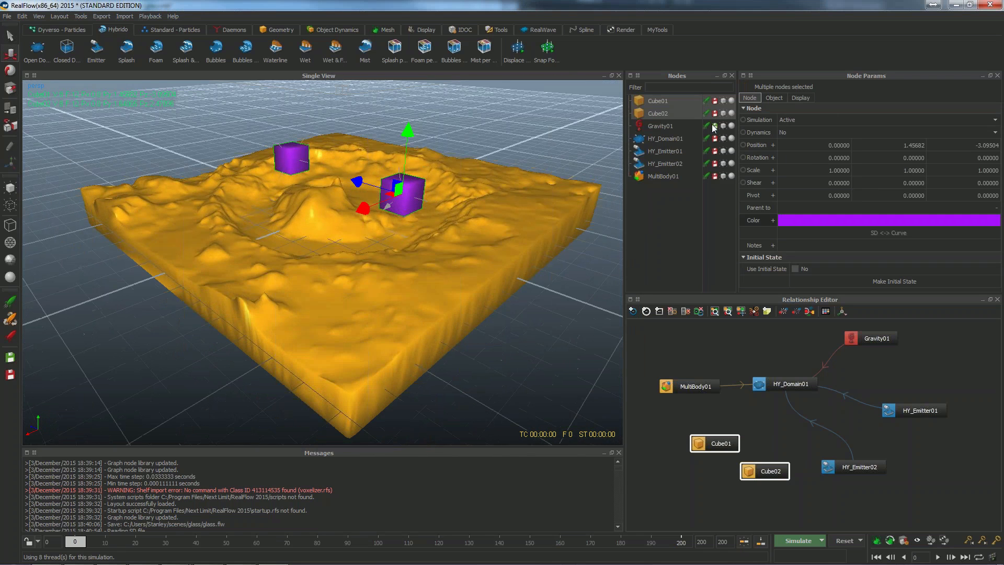
- Simulate the scene to frame 24, watching the fluid from both emitters hit the terrain, and stop the simulation
{"action": "left_click", "coordinate": [562, 250]}
{"action": "left_click", "coordinate": [793, 539]}
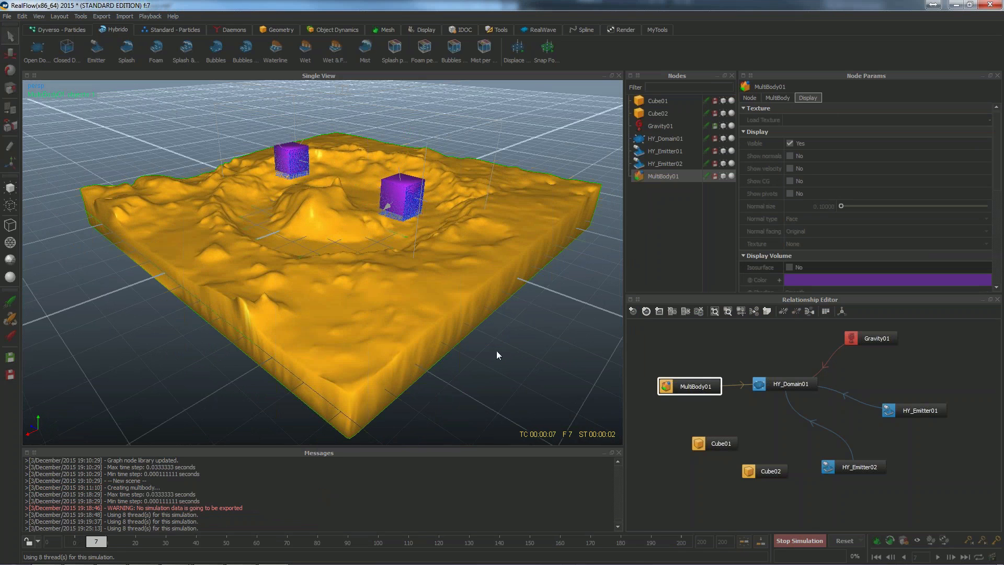
{"action": "left_click_drag", "start_coordinate": [409, 218], "coordinate": [419, 231], "text": "alt"}
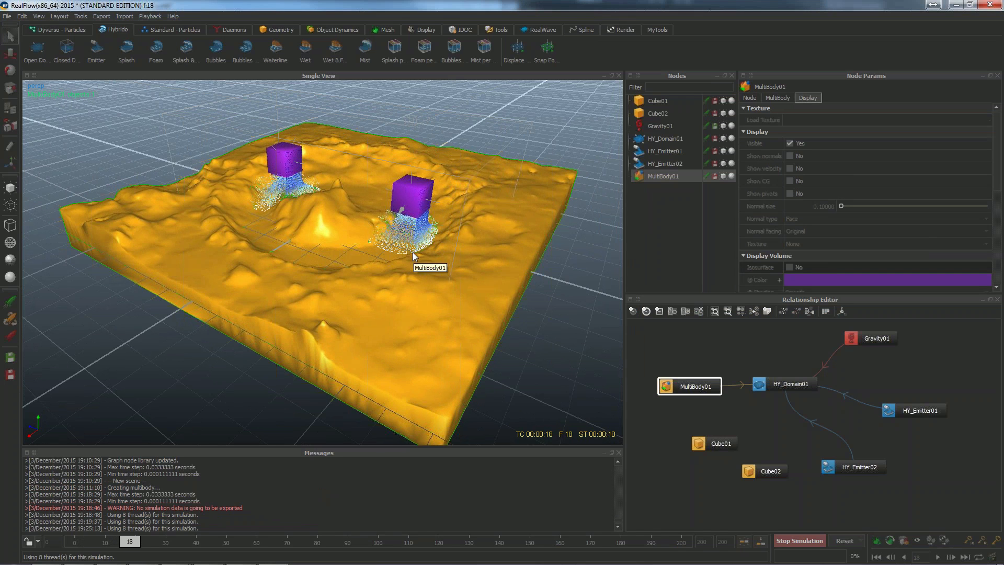
{"action": "mouse_move", "coordinate": [421, 254]}
{"action": "left_mouse_down", "text": "alt"}
{"action": "mouse_move", "coordinate": [442, 260]}
{"action": "mouse_move", "coordinate": [409, 256]}
{"action": "left_mouse_up", "text": "alt"}
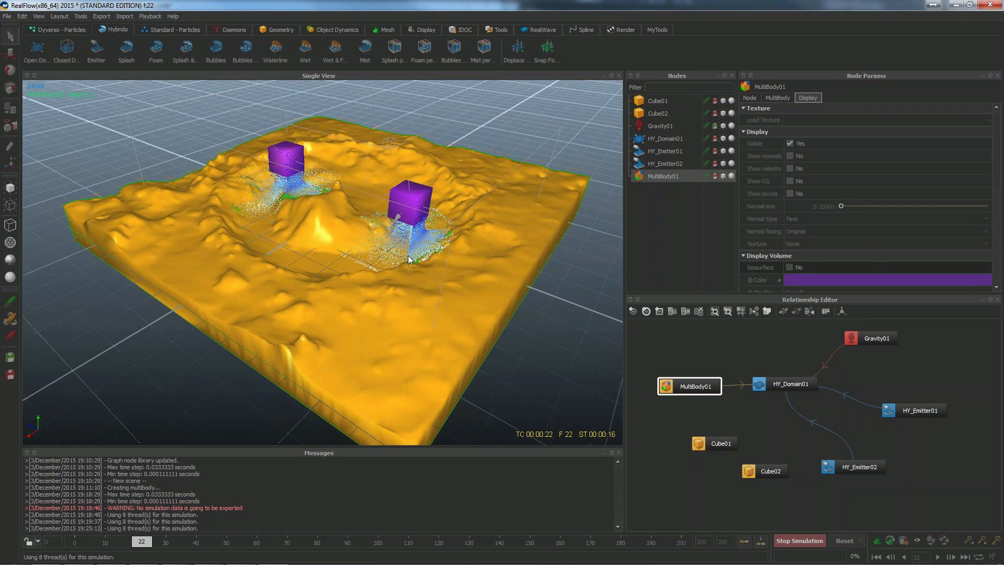
{"action": "left_click", "coordinate": [794, 541]}
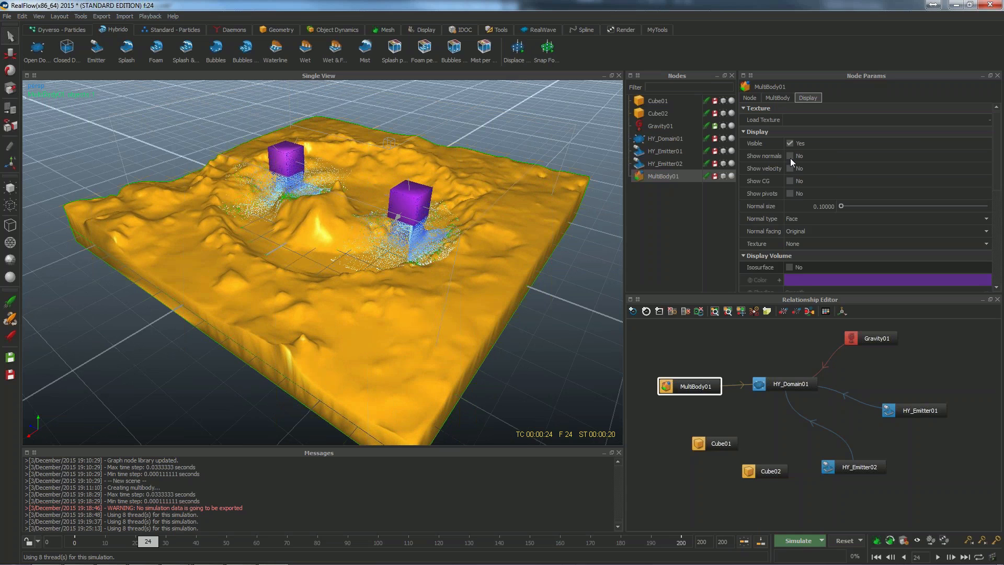
- Check the options for MultiBody01's grid friction and set its Hybrido interaction factor to 0.3
{"action": "left_click", "coordinate": [776, 99]}
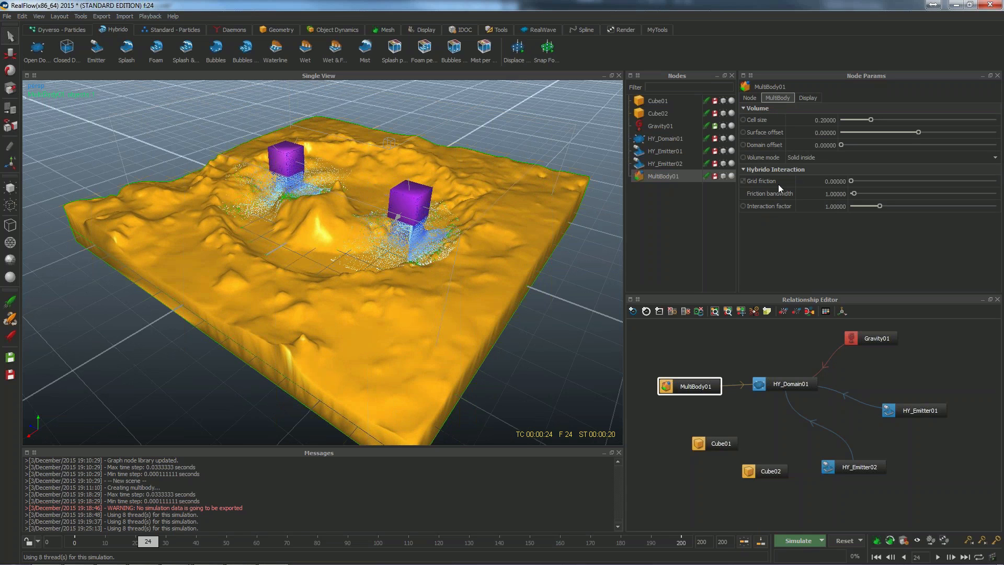
{"action": "right_click", "coordinate": [742, 180]}
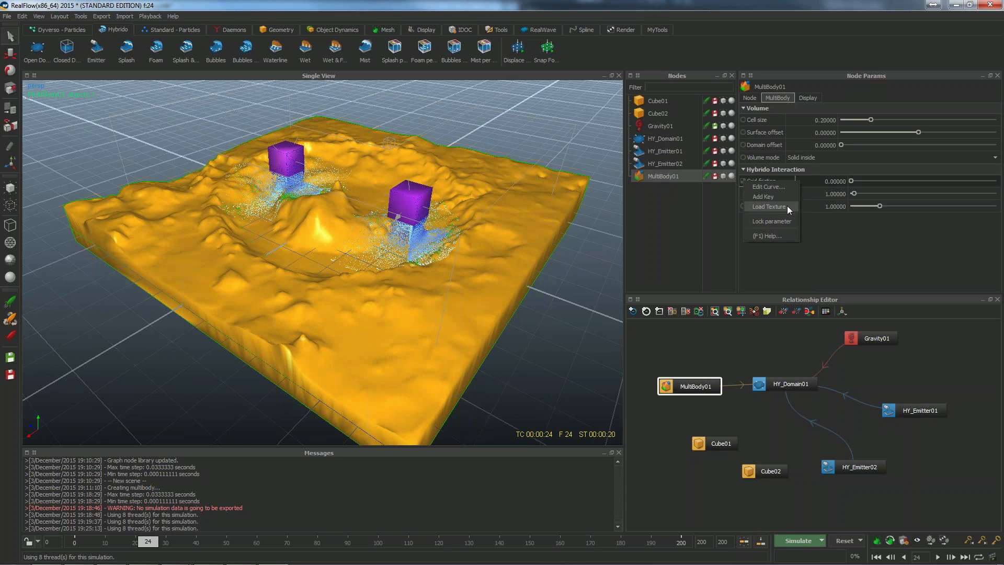
{"action": "left_click", "coordinate": [823, 241]}
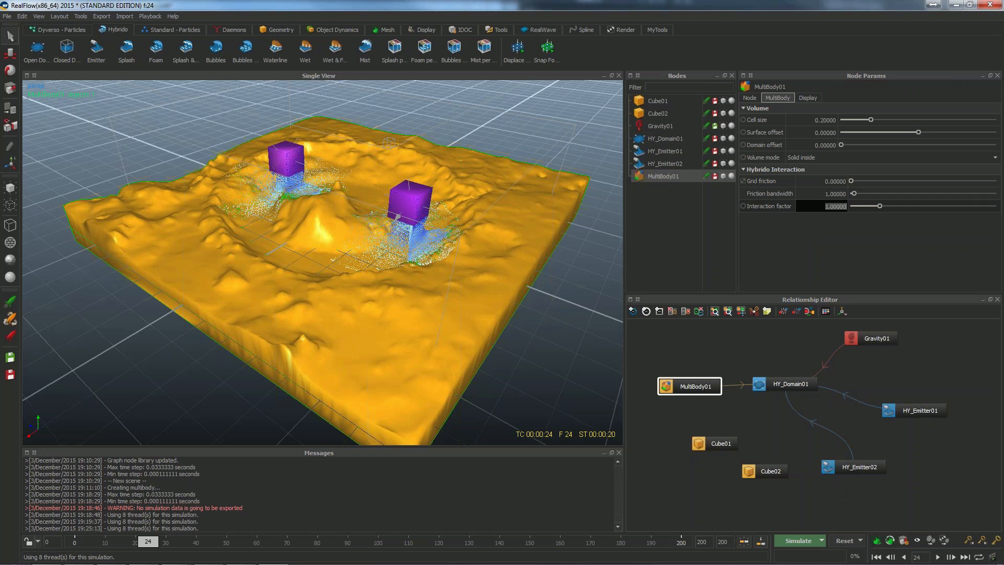
{"action": "type", "text": "0.32"}
{"action": "key", "text": "BackSpace"}
{"action": "key", "text": "Return"}
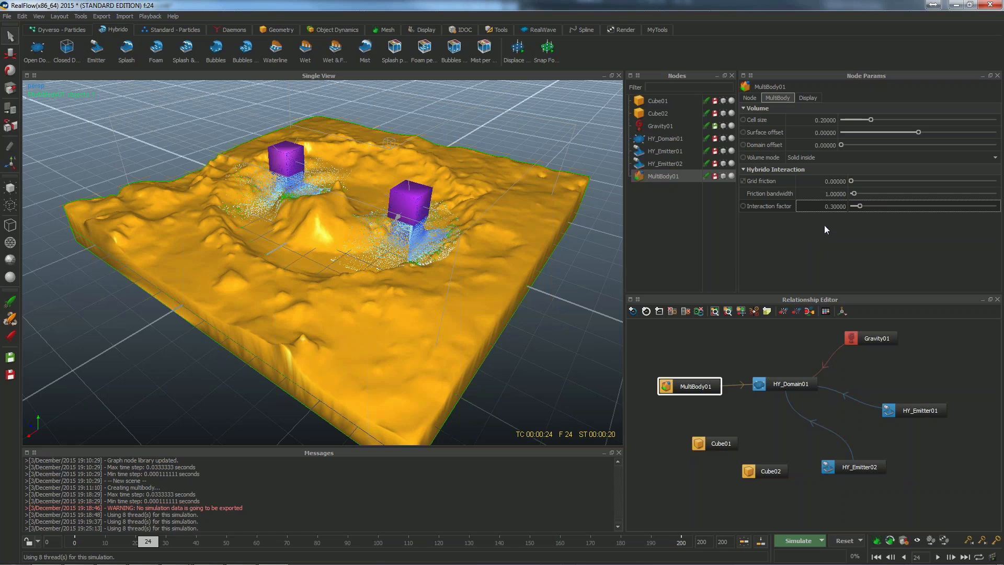
- Set MultiBody01's Hybrido interaction factor back to 1
{"action": "left_click", "coordinate": [818, 208]}
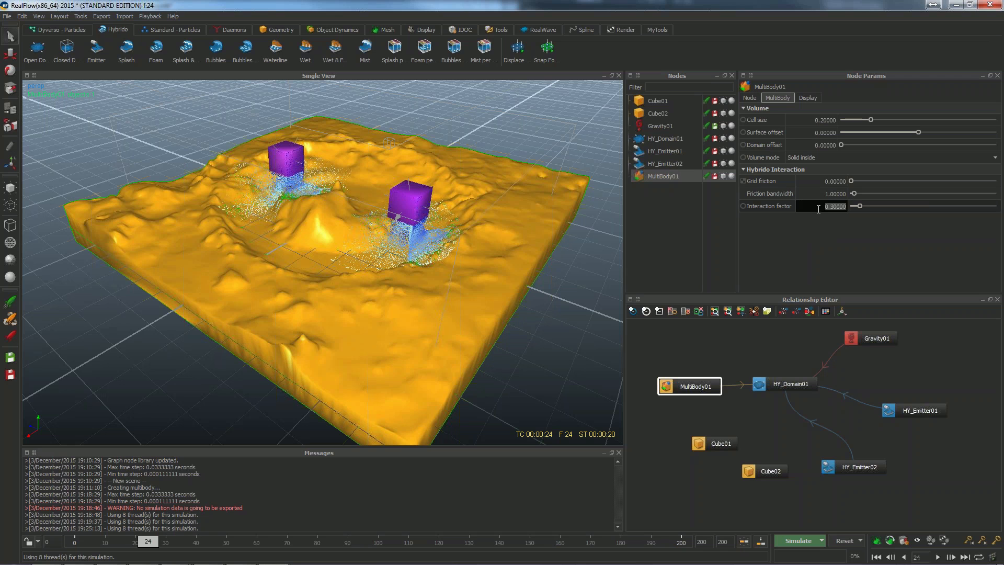
{"action": "type", "text": "1"}
{"action": "key", "text": "Return"}
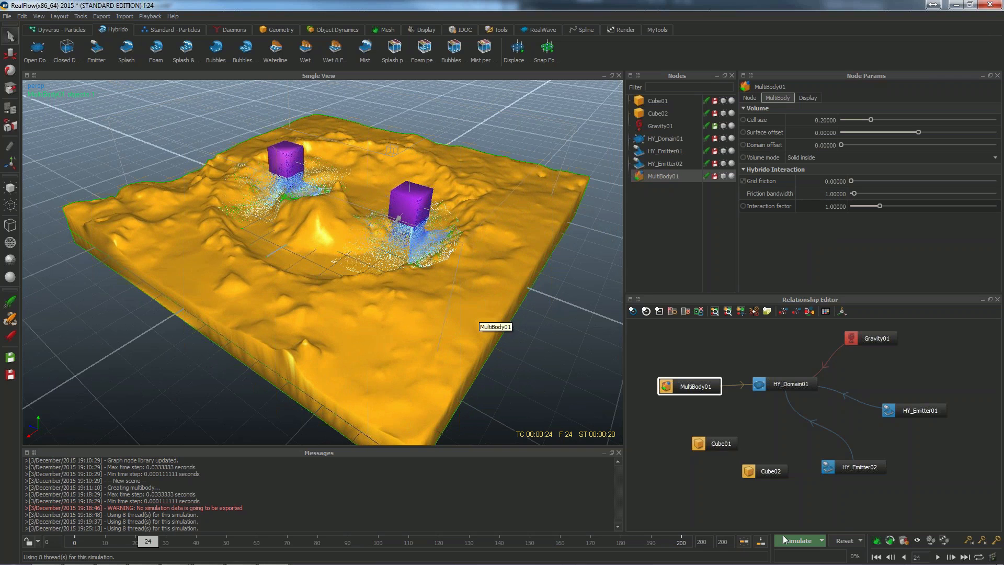
- Reset the simulation data and enable export for all nodes in the scene
{"action": "left_click", "coordinate": [845, 540]}
{"action": "left_click", "coordinate": [486, 293]}
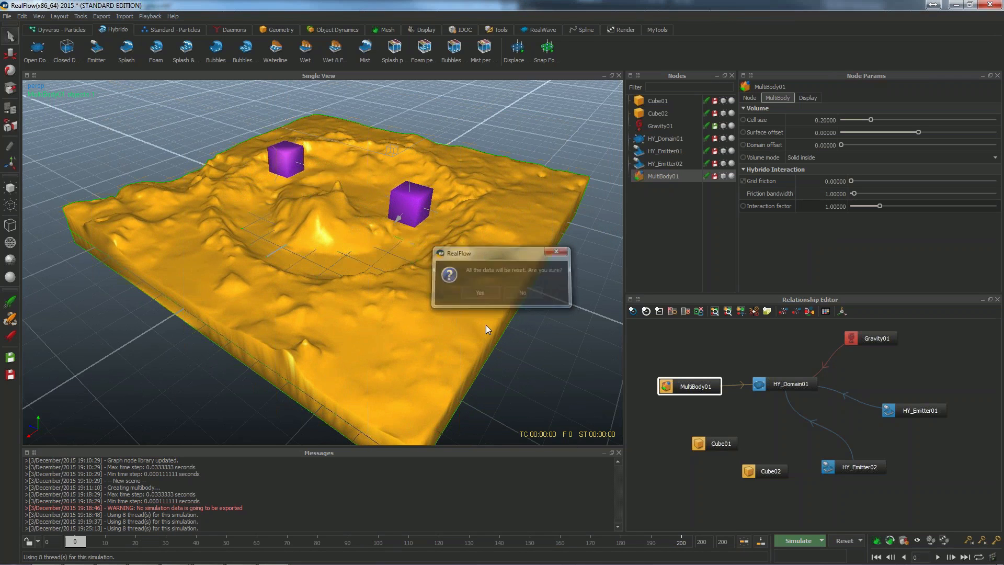
{"action": "left_click", "coordinate": [108, 17]}
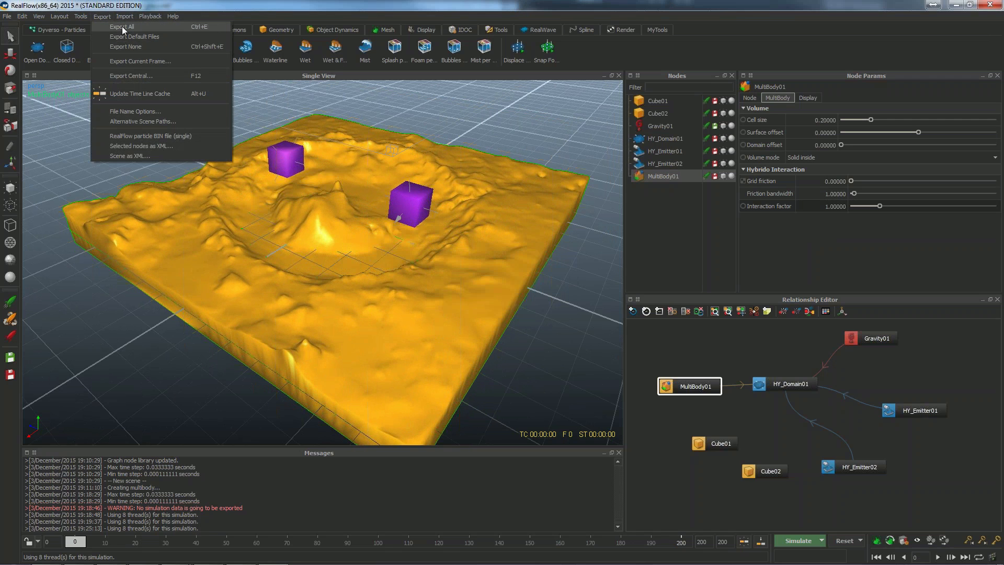
{"action": "left_click", "coordinate": [122, 26]}
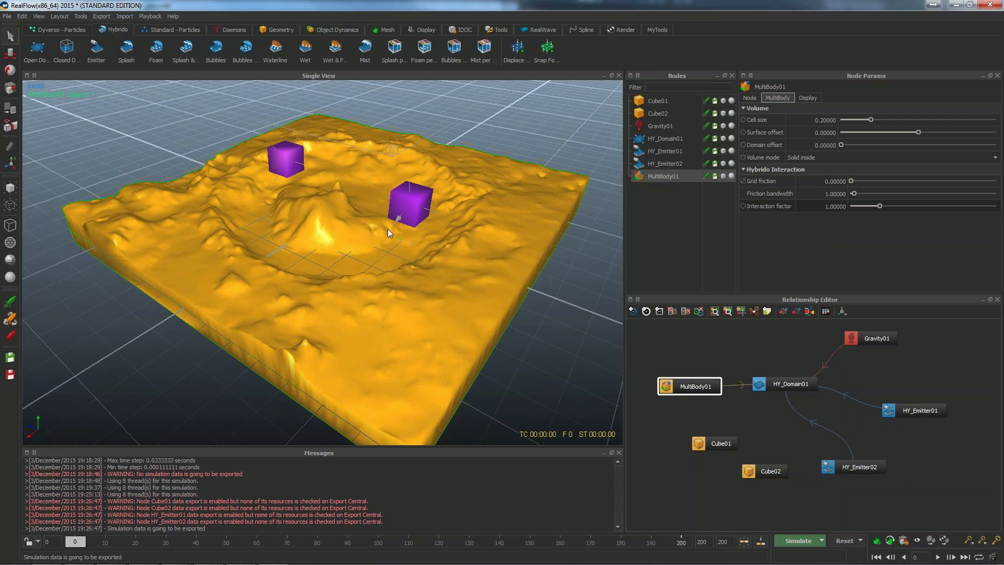
- Hide Cube01 and Cube02 in the viewport so only the terrain and fluid are displayed
{"action": "left_click", "coordinate": [657, 102]}
{"action": "left_click", "coordinate": [659, 113], "text": "ctrl"}
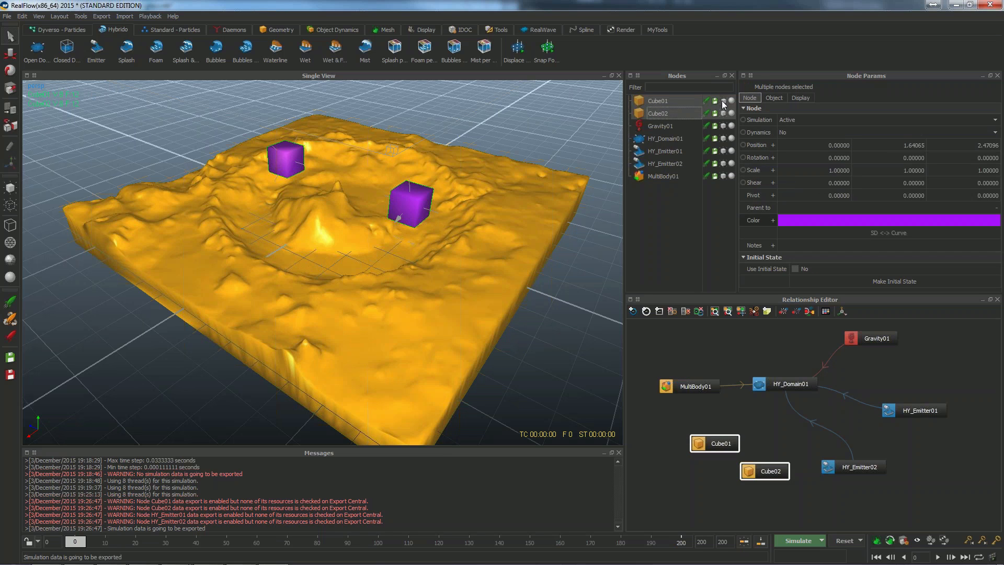
{"action": "left_click", "coordinate": [723, 114]}
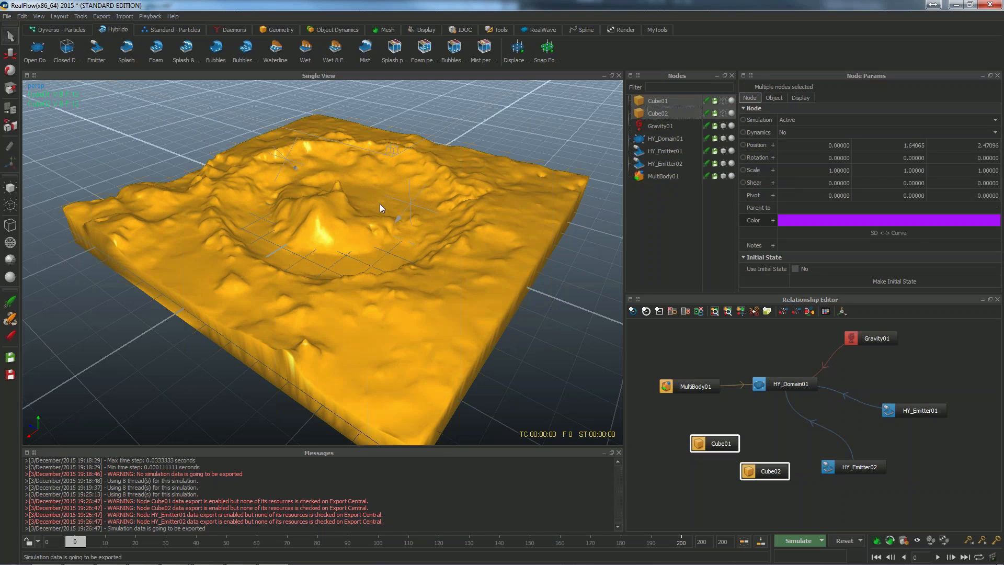
{"action": "middle_click_drag", "start_coordinate": [406, 188], "coordinate": [391, 191], "text": "alt"}
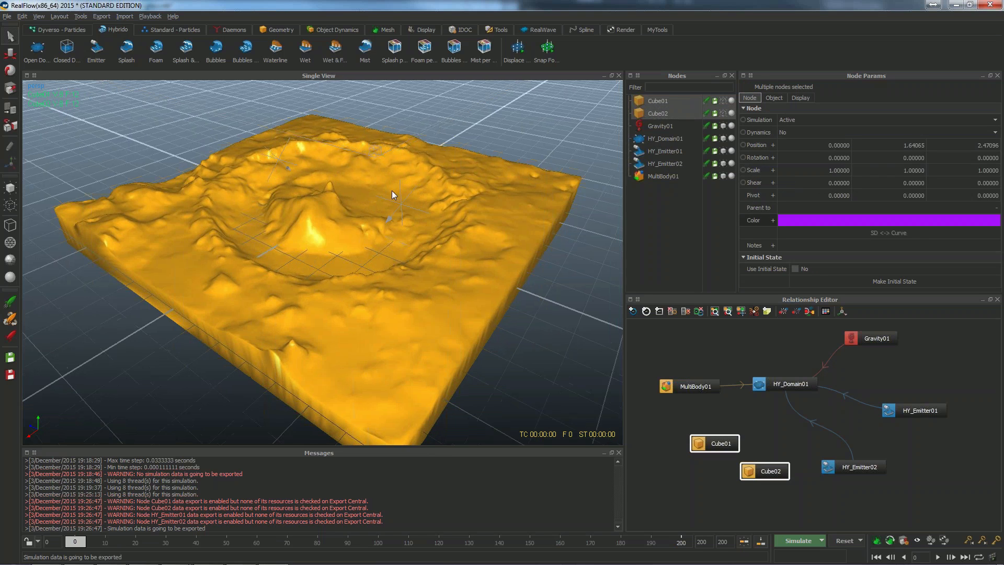
- Reset the simulation data, save the scene as a new project named kkk1 and simulate it to frame 29
{"action": "left_click", "coordinate": [843, 541]}
{"action": "left_click", "coordinate": [479, 293]}
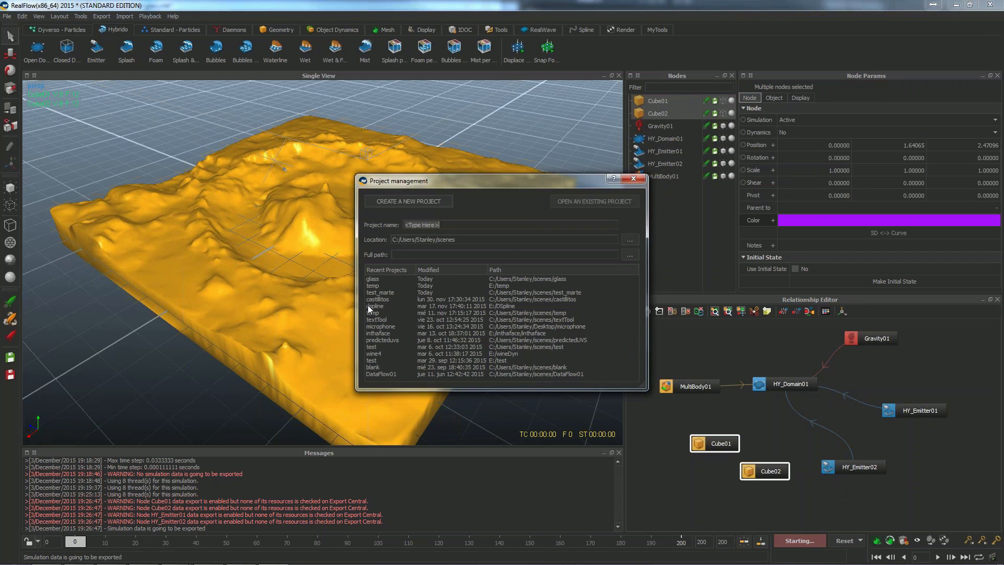
{"action": "type", "text": "k1"}
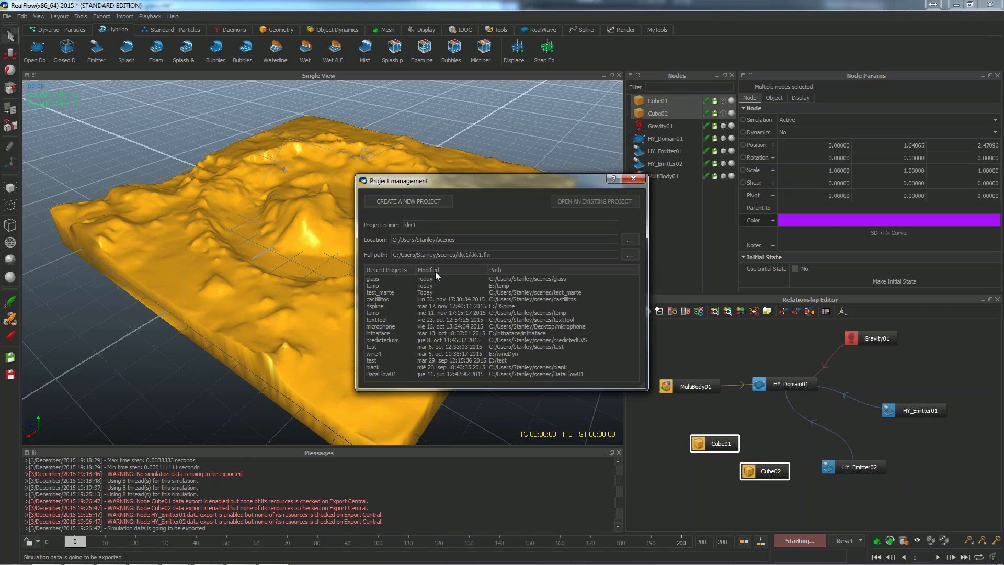
{"action": "key", "text": "Return"}
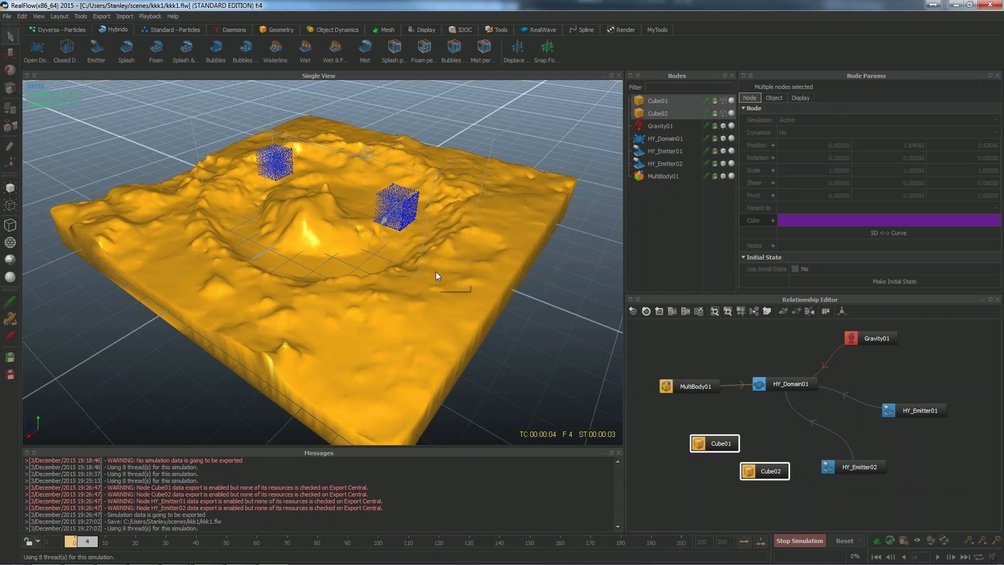
- Examine the simulated fluid over the terrain and scrub the timeline back to frame 18
{"action": "left_click_drag", "start_coordinate": [446, 290], "coordinate": [453, 288], "text": "alt"}
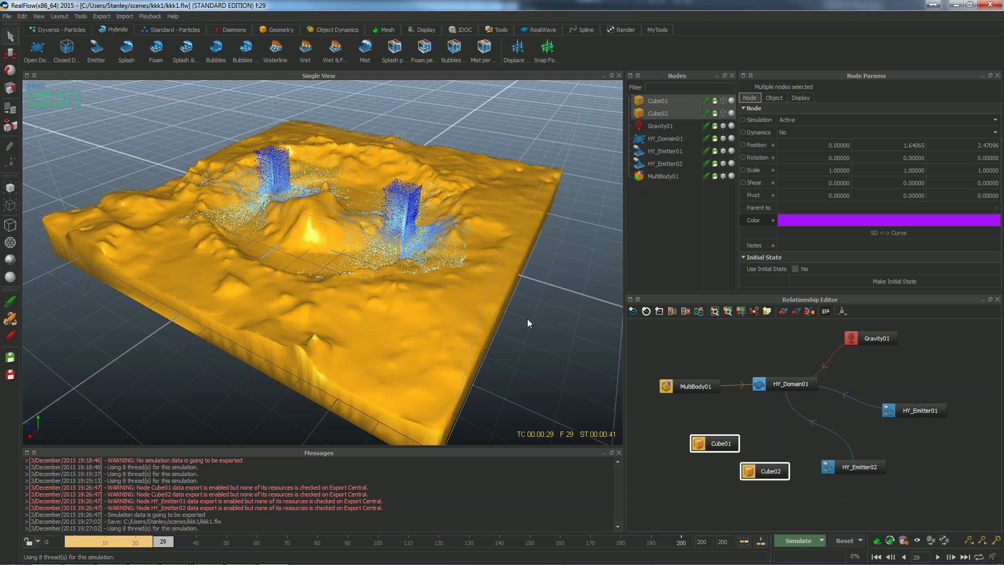
{"action": "scroll", "coordinate": [527, 320], "scroll_direction": "up", "scroll_amount": 2}
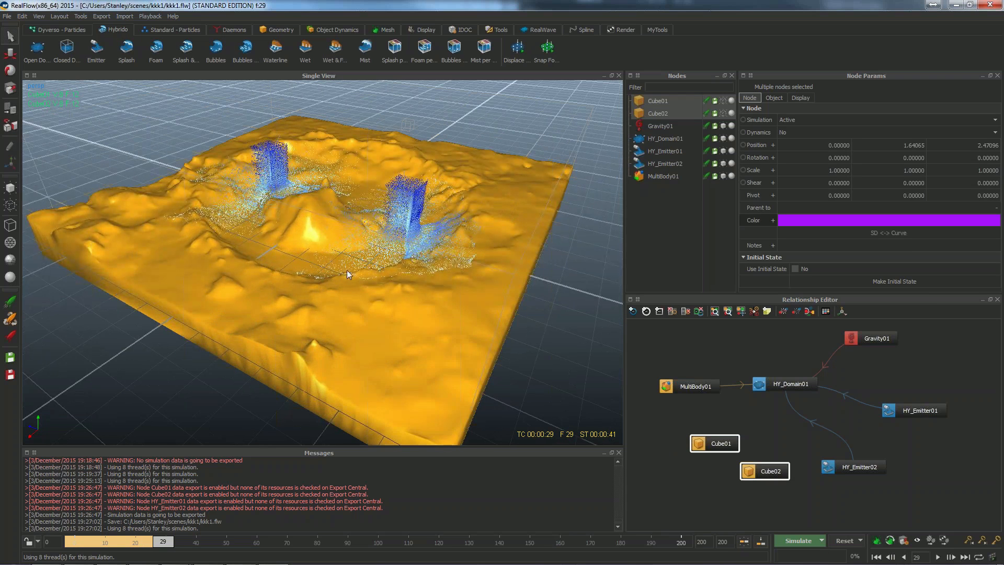
{"action": "mouse_move", "coordinate": [350, 271]}
{"action": "left_mouse_down", "text": "alt"}
{"action": "mouse_move", "coordinate": [362, 265]}
{"action": "mouse_move", "coordinate": [341, 274]}
{"action": "left_mouse_up", "text": "alt"}
{"action": "mouse_move", "coordinate": [146, 543]}
{"action": "left_mouse_down"}
{"action": "mouse_move", "coordinate": [90, 543]}
{"action": "mouse_move", "coordinate": [132, 547]}
{"action": "left_mouse_up"}
- In Export Central, disable HY_Domain01's Fields cache (.gfc) and enable its OpenVDB fields cache (.vdb)
{"action": "key", "text": "F12"}
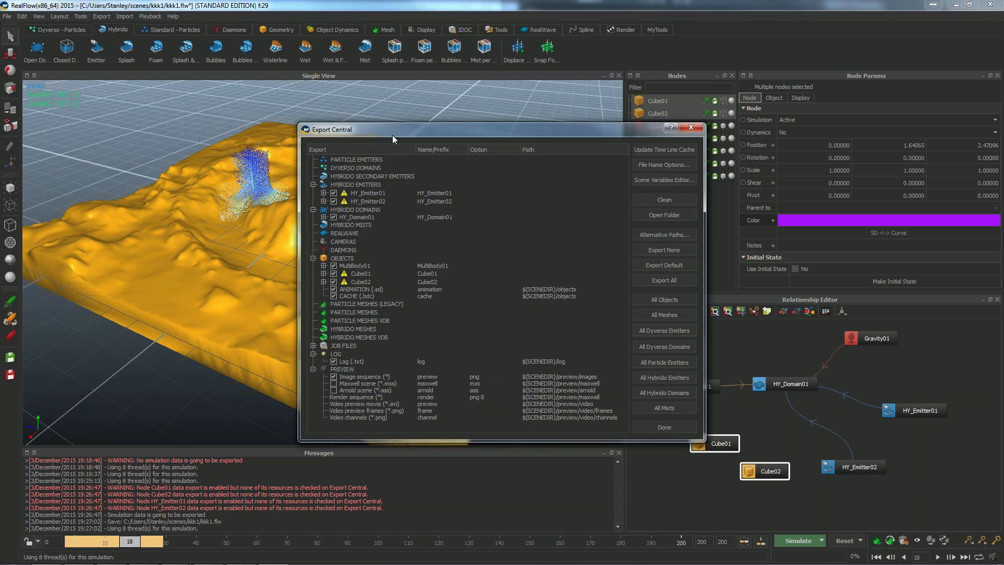
{"action": "left_click_drag", "start_coordinate": [393, 132], "coordinate": [462, 130]}
{"action": "left_click", "coordinate": [392, 215]}
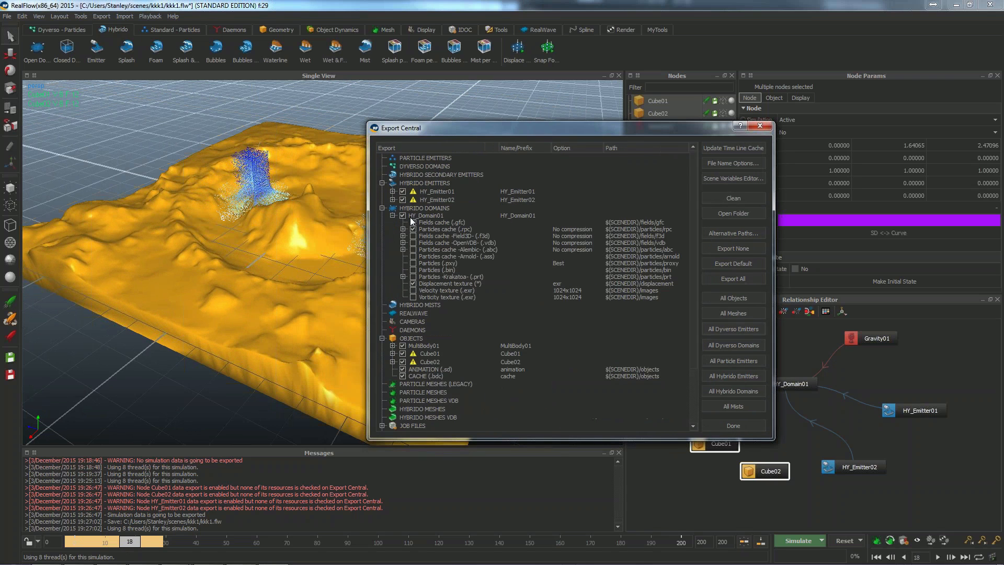
{"action": "left_click", "coordinate": [438, 216]}
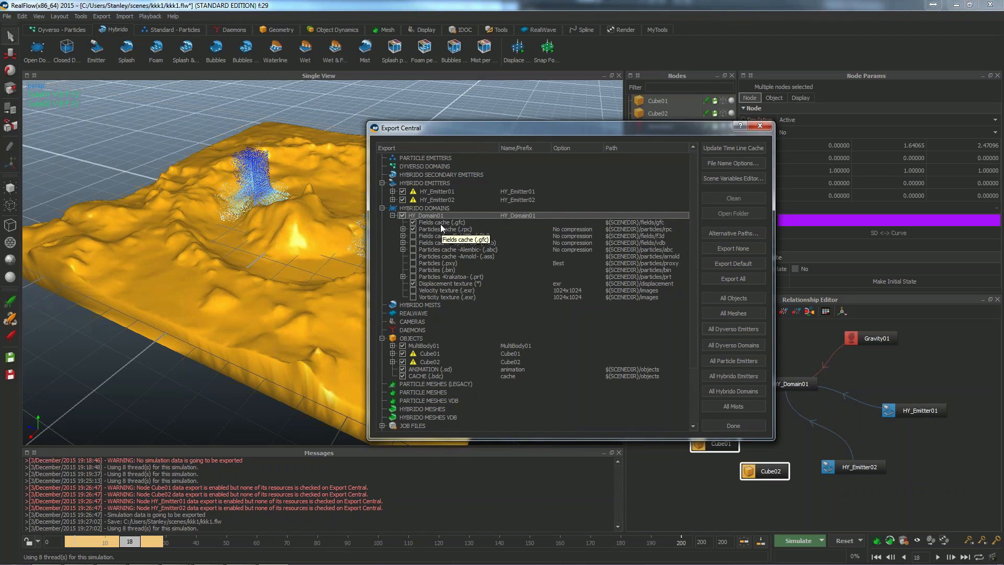
{"action": "left_click", "coordinate": [413, 222]}
{"action": "left_click", "coordinate": [418, 244]}
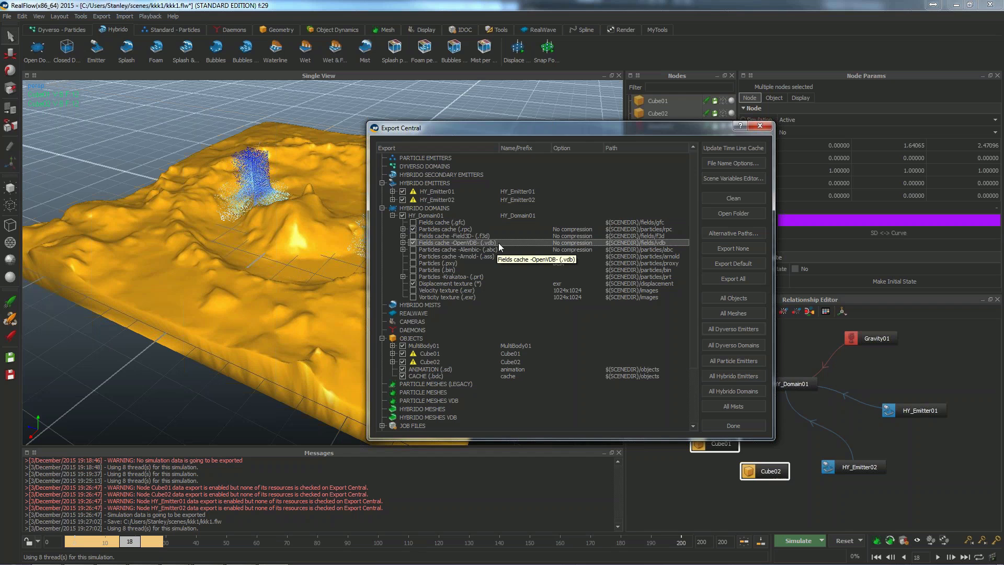
{"action": "left_click", "coordinate": [732, 425]}
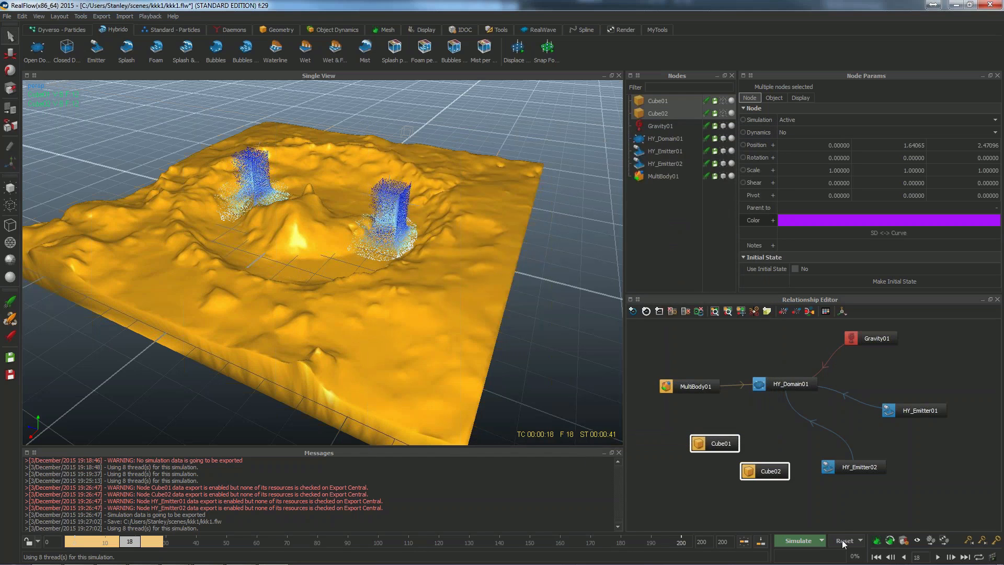
- Reset the simulation data and simulate the scene again up to frame 23
{"action": "left_click", "coordinate": [843, 541]}
{"action": "left_click", "coordinate": [501, 310]}
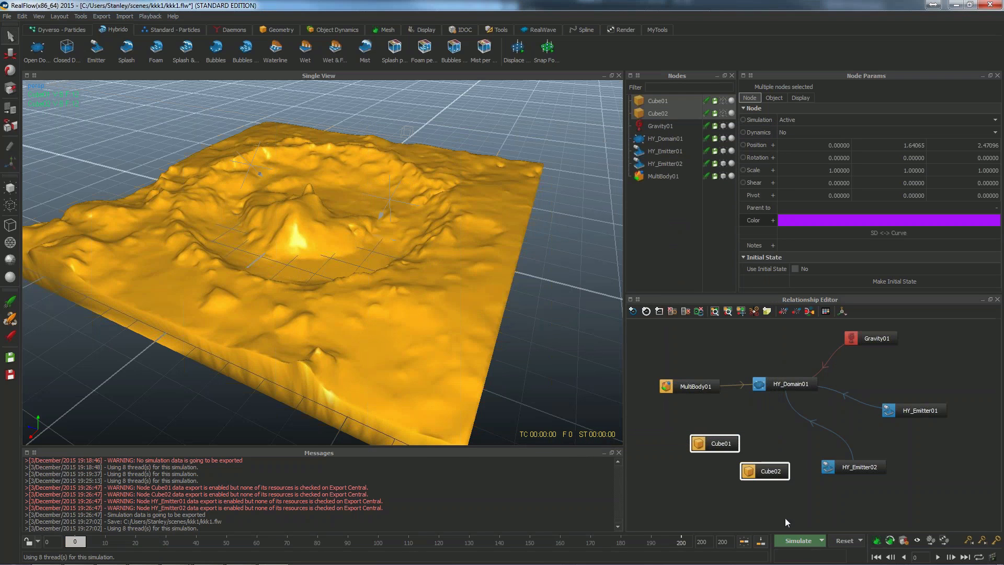
{"action": "left_click", "coordinate": [797, 540]}
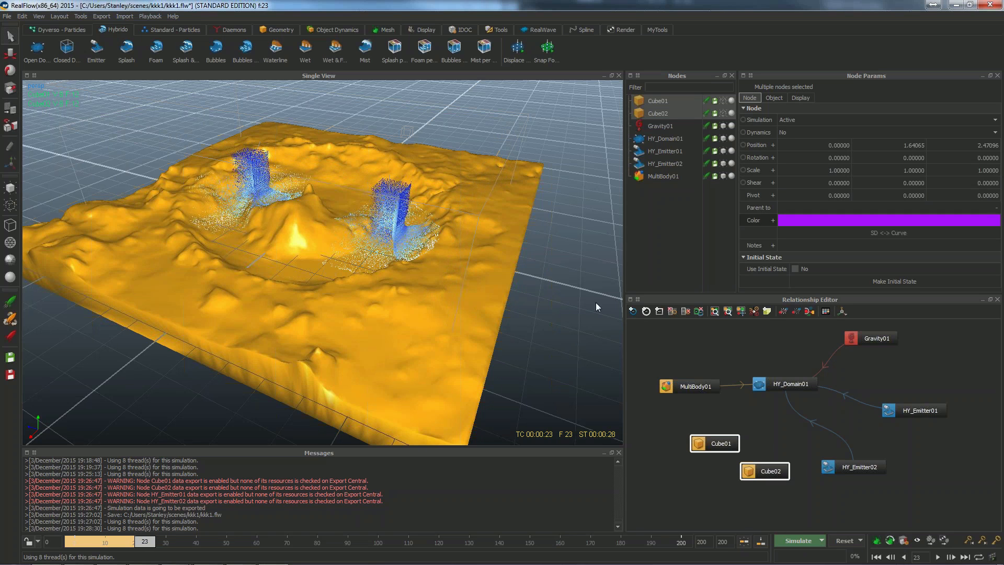
{"action": "left_click_drag", "start_coordinate": [561, 289], "coordinate": [601, 359], "text": "alt"}
- Set the timeline's last frame to 23 and scrub to frame 10
{"action": "double_click", "coordinate": [727, 541]}
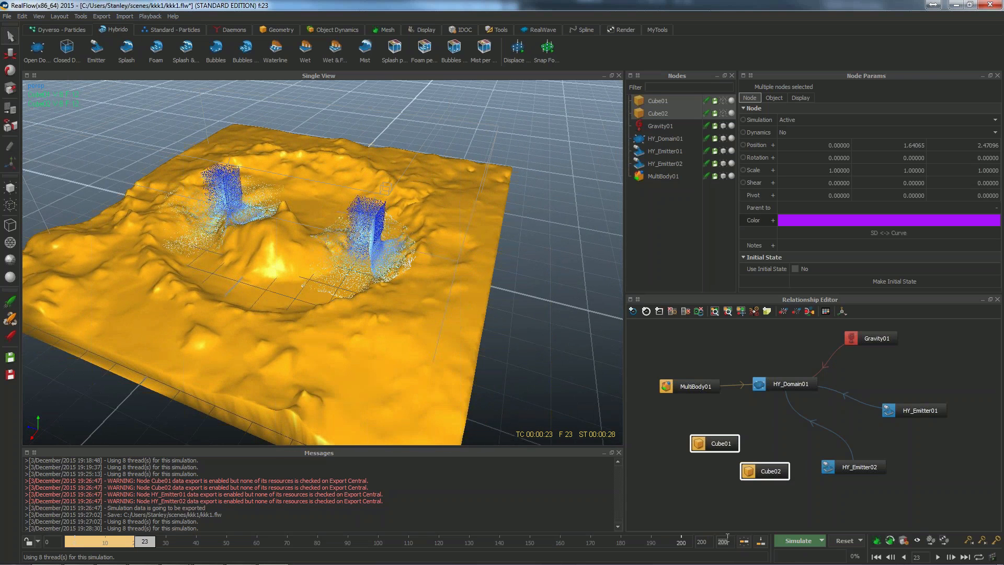
{"action": "type", "text": "23"}
{"action": "key", "text": "Return"}
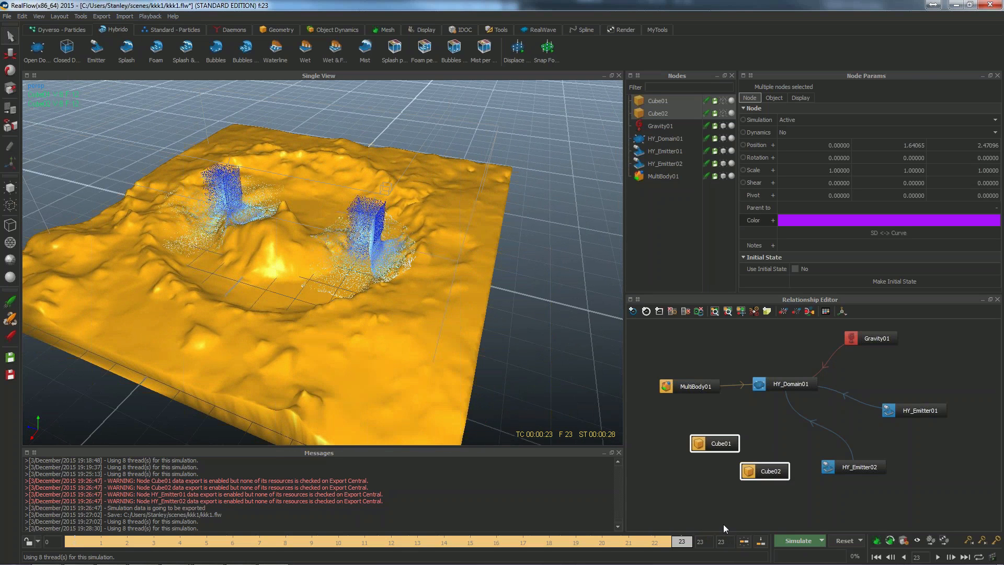
{"action": "left_click_drag", "start_coordinate": [511, 544], "coordinate": [338, 541]}
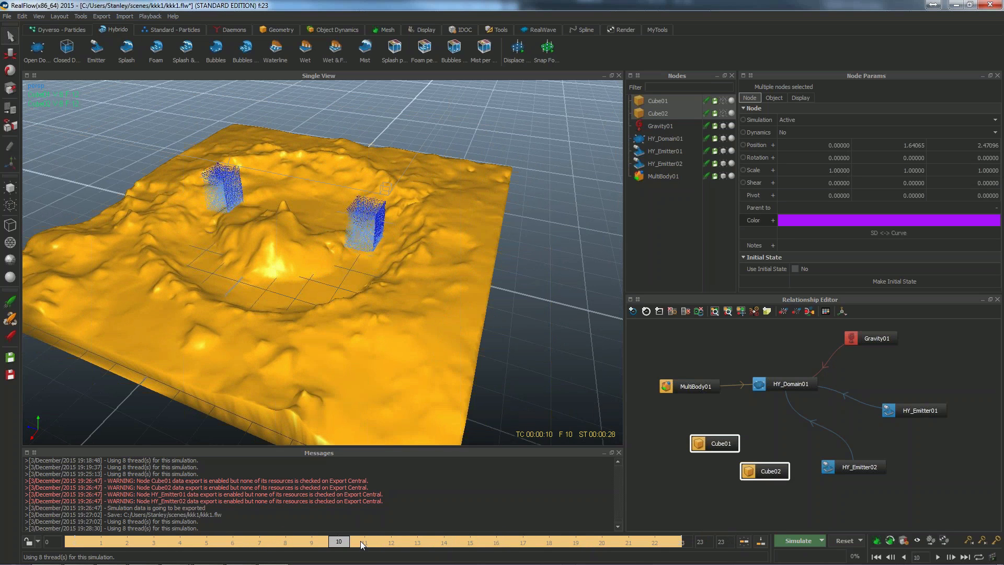
- Reposition HY_Domain01 between its linked nodes in the relationship graph and switch it to cache mode
{"action": "left_click", "coordinate": [789, 382]}
{"action": "left_click_drag", "start_coordinate": [783, 383], "coordinate": [785, 393]}
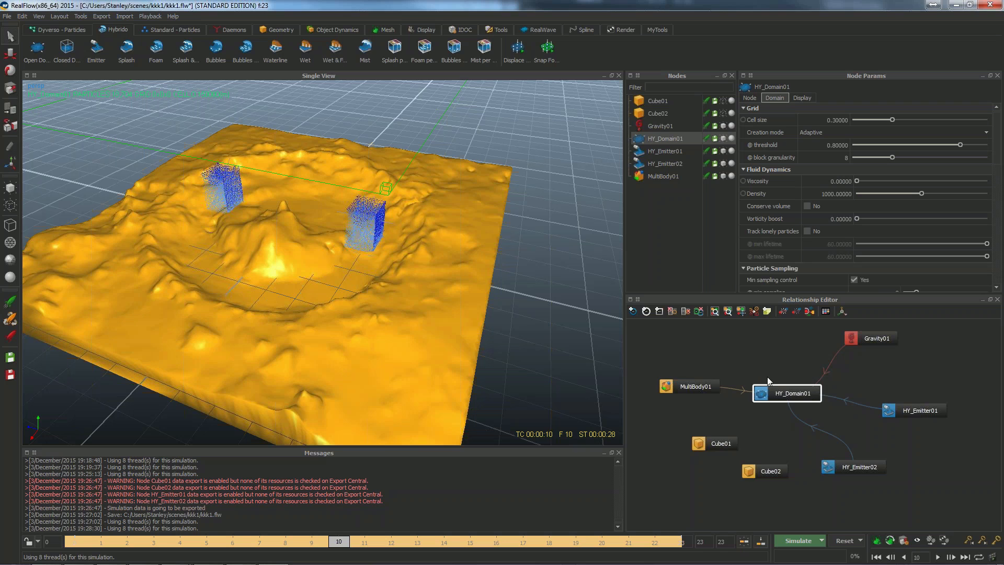
{"action": "mouse_move", "coordinate": [783, 393]}
{"action": "left_mouse_down"}
{"action": "mouse_move", "coordinate": [765, 404]}
{"action": "mouse_move", "coordinate": [787, 396]}
{"action": "mouse_move", "coordinate": [795, 405]}
{"action": "left_mouse_up"}
{"action": "left_click", "coordinate": [795, 400]}
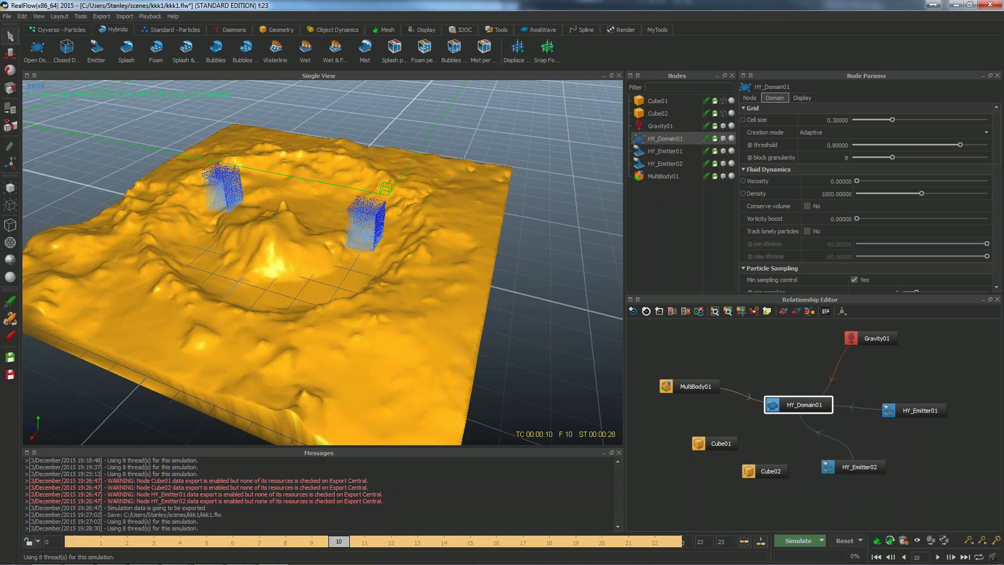
{"action": "left_click_drag", "start_coordinate": [800, 404], "coordinate": [795, 408]}
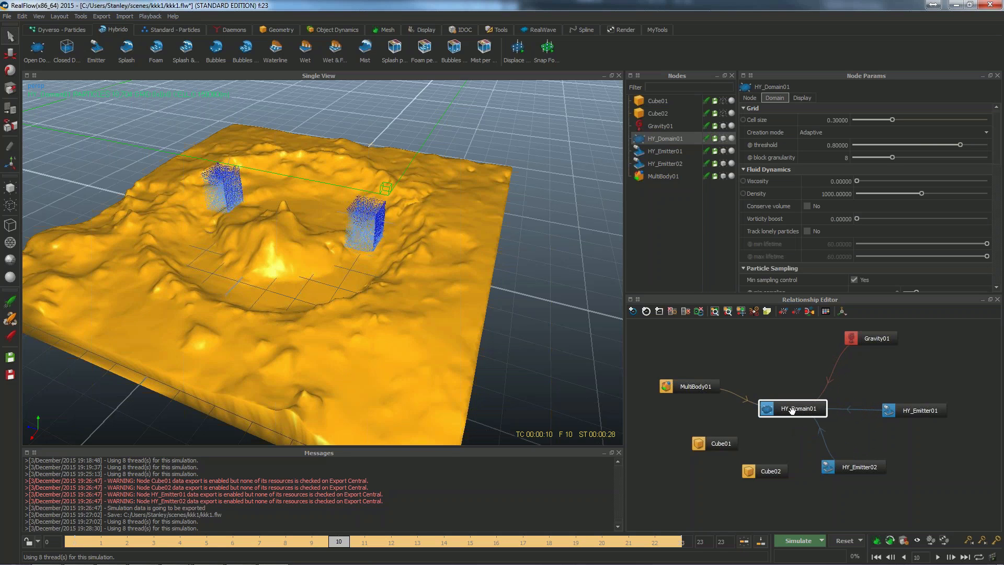
{"action": "left_click_drag", "start_coordinate": [792, 410], "coordinate": [799, 409]}
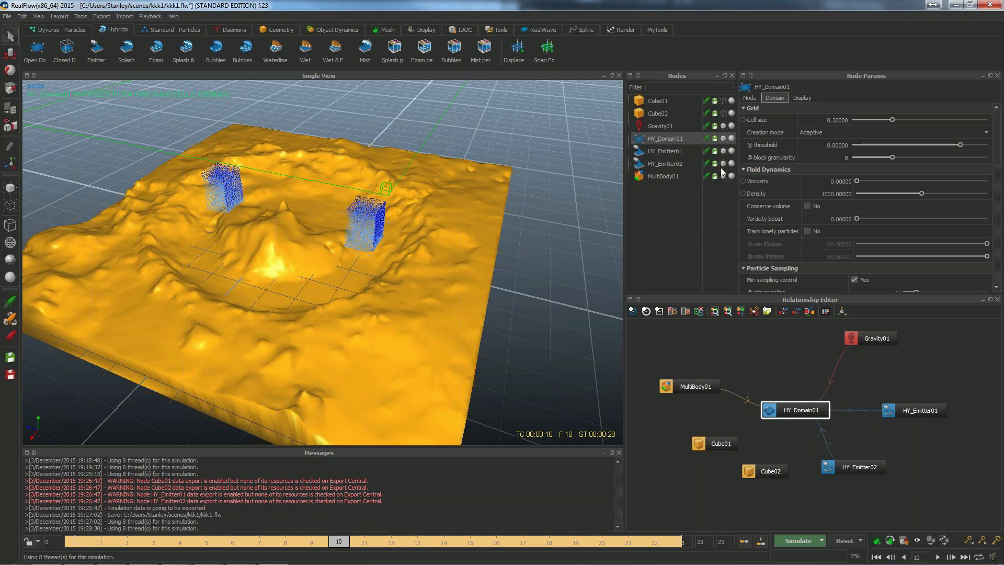
{"action": "left_click", "coordinate": [706, 141]}
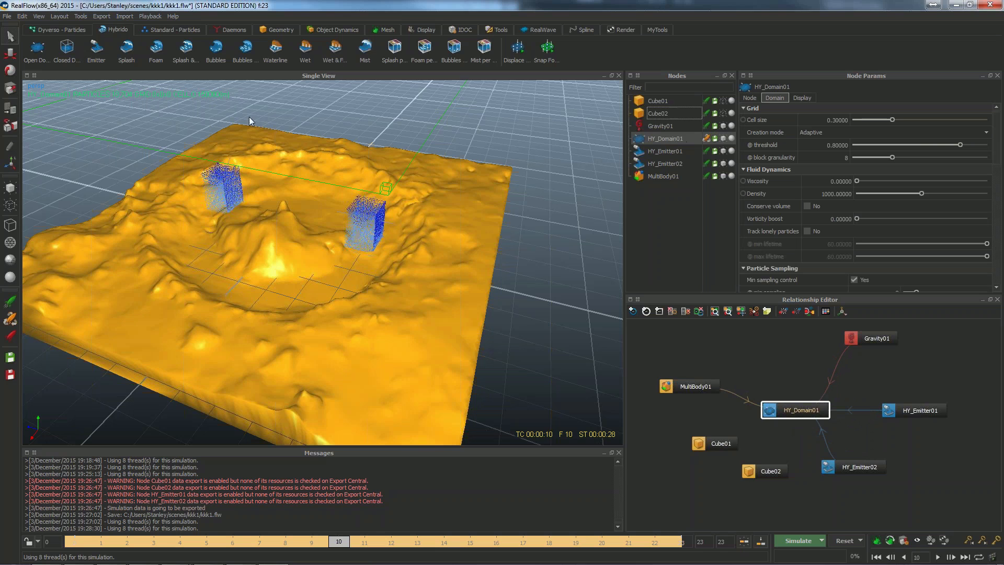
- Add a Hybrido splash node linked to HY_Domain01 and reset the simulation data
{"action": "left_click", "coordinate": [126, 50]}
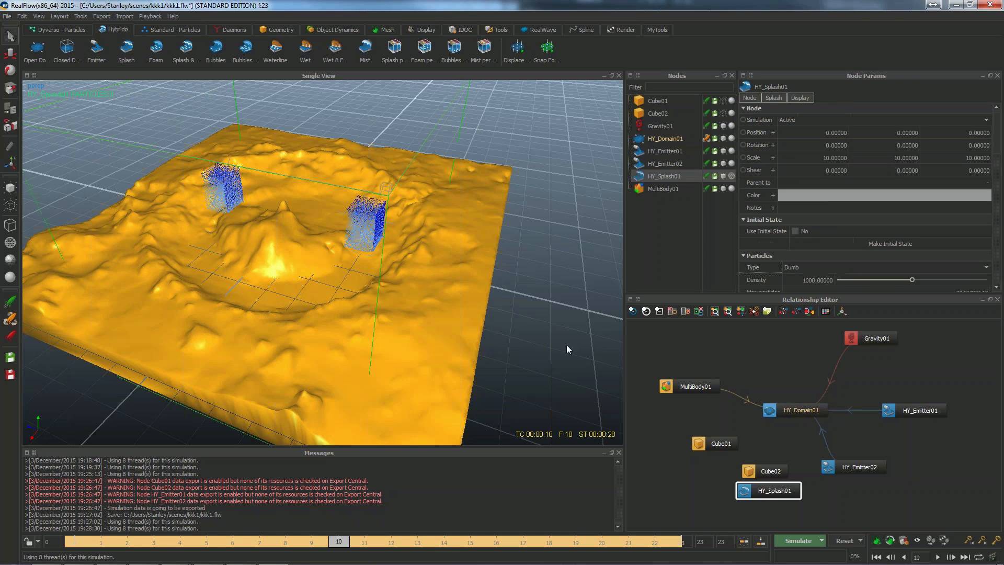
{"action": "left_click_drag", "start_coordinate": [746, 489], "coordinate": [783, 411]}
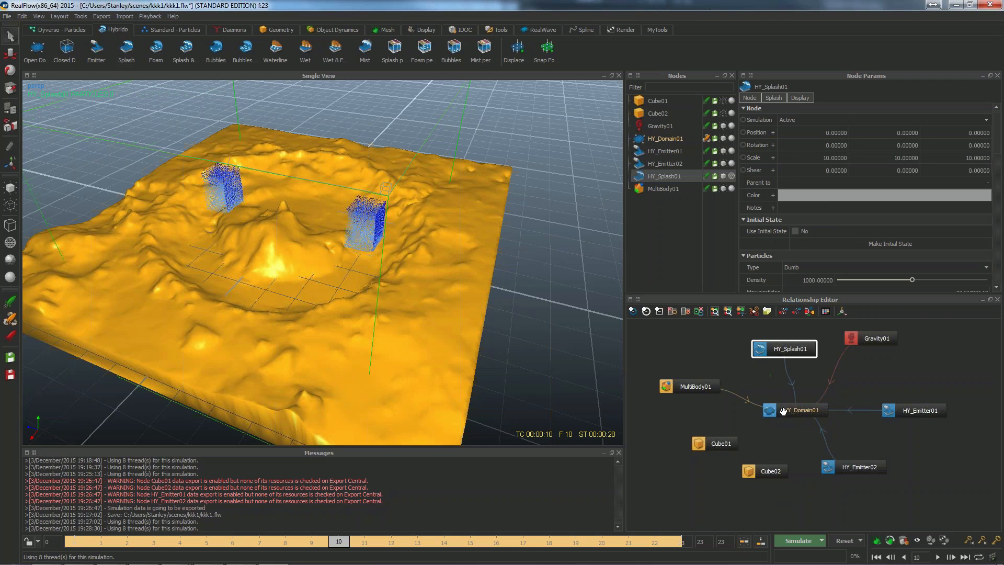
{"action": "left_click", "coordinate": [844, 540]}
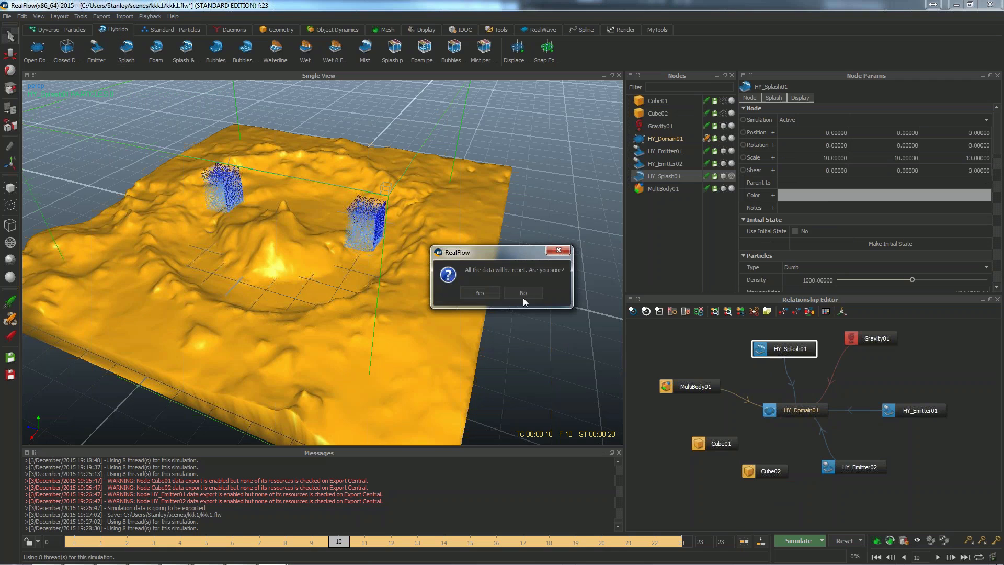
{"action": "left_click", "coordinate": [475, 292]}
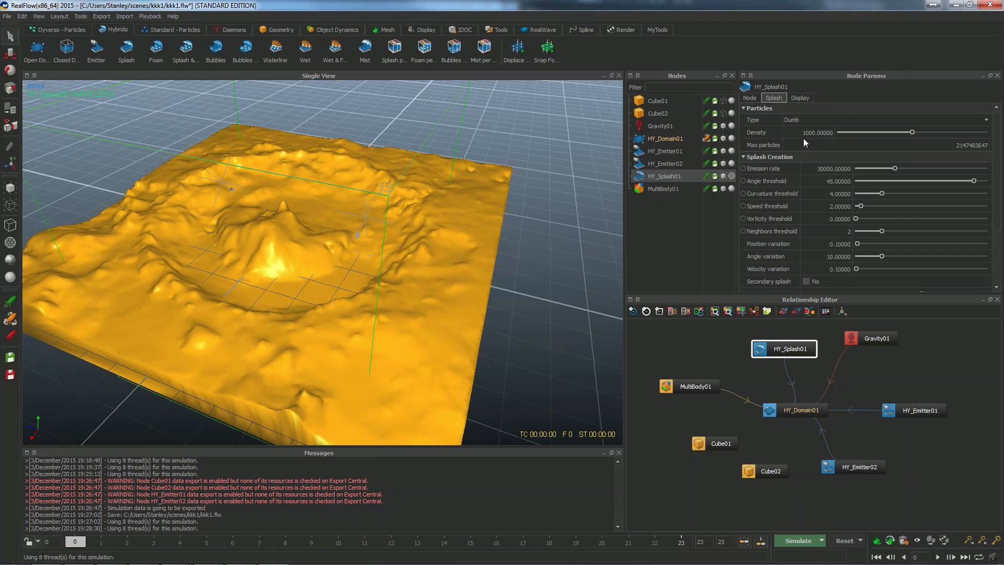
- Set the splash node's angle threshold to 108 and its curvature threshold to 2
{"action": "double_click", "coordinate": [822, 180]}
{"action": "type", "text": "108"}
{"action": "key", "text": "Return"}
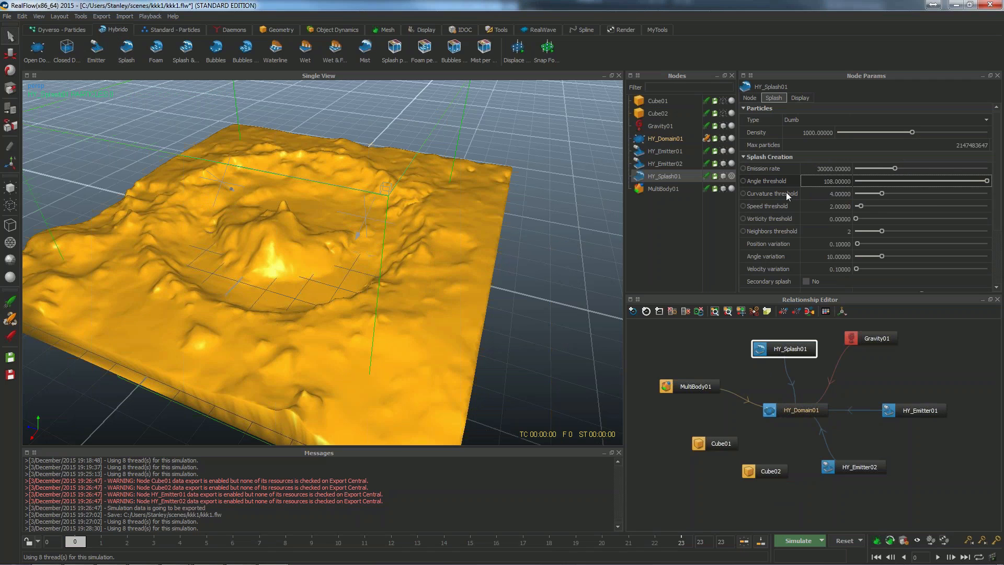
{"action": "double_click", "coordinate": [826, 194]}
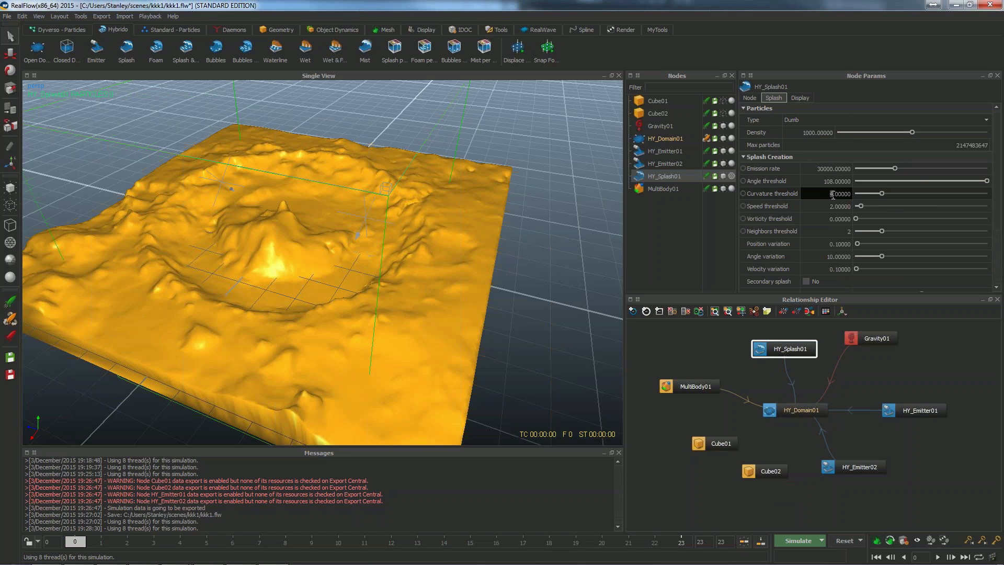
{"action": "type", "text": "2"}
{"action": "key", "text": "Return"}
- Set the splash node's position variation to 0.09 and its emission rate to 80000
{"action": "double_click", "coordinate": [827, 244]}
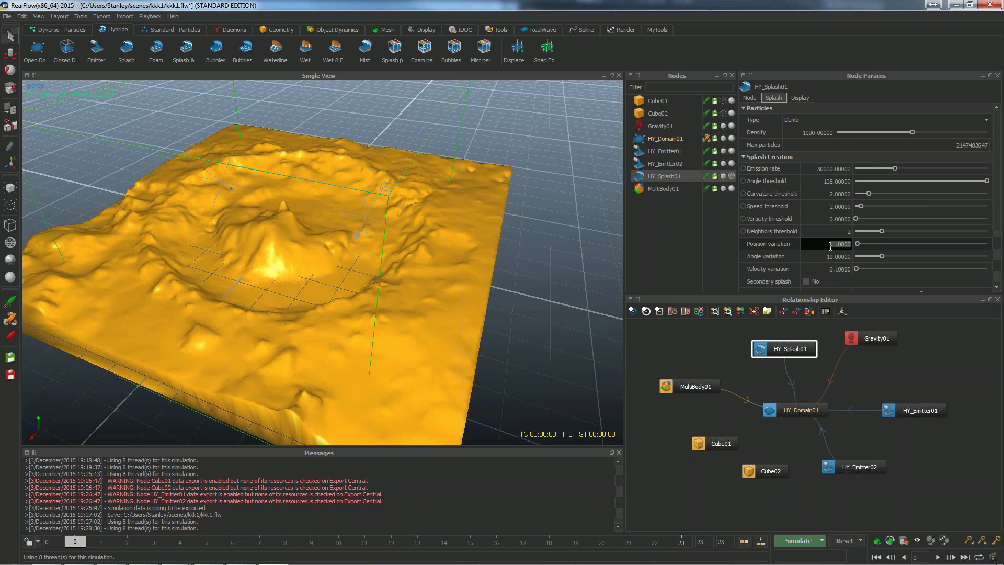
{"action": "left_click_drag", "start_coordinate": [835, 244], "coordinate": [864, 248]}
{"action": "type", "text": "09"}
{"action": "key", "text": "Return"}
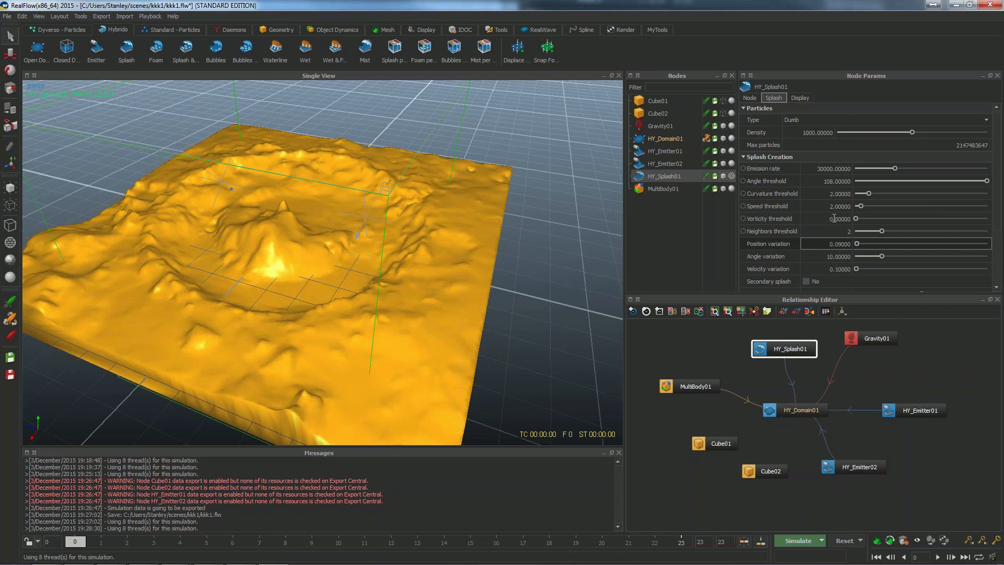
{"action": "left_click", "coordinate": [824, 168]}
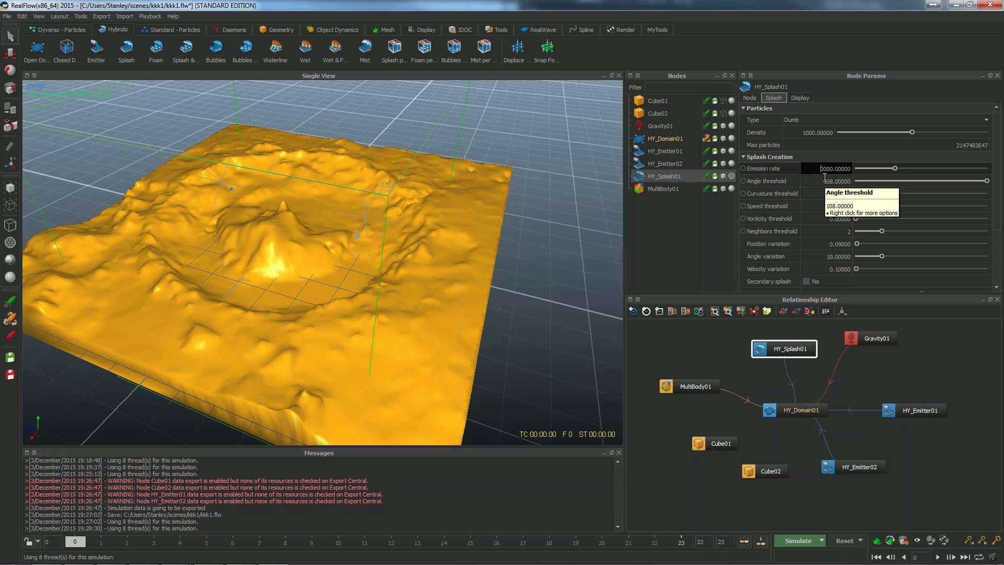
{"action": "type", "text": "8"}
{"action": "key", "text": "Return"}
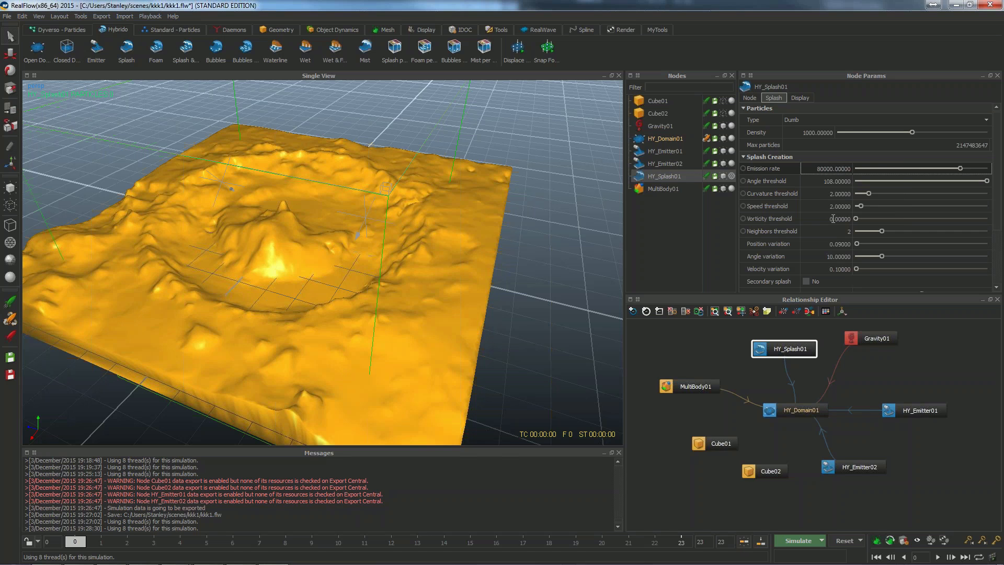
- Set the splash node's minimum splash lifetime to 0.2
{"action": "scroll", "coordinate": [833, 219], "scroll_direction": "down", "scroll_amount": 2}
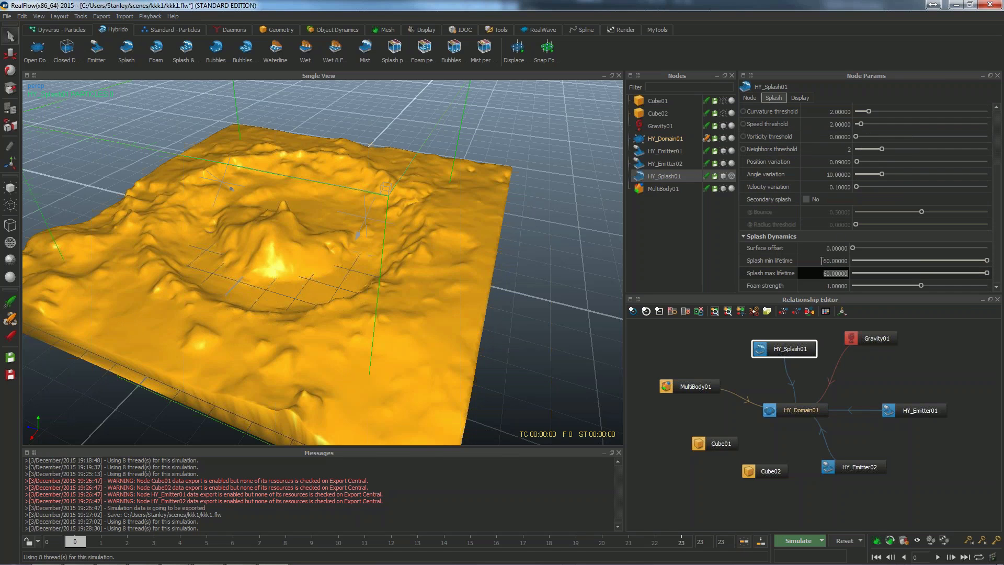
{"action": "double_click", "coordinate": [821, 261]}
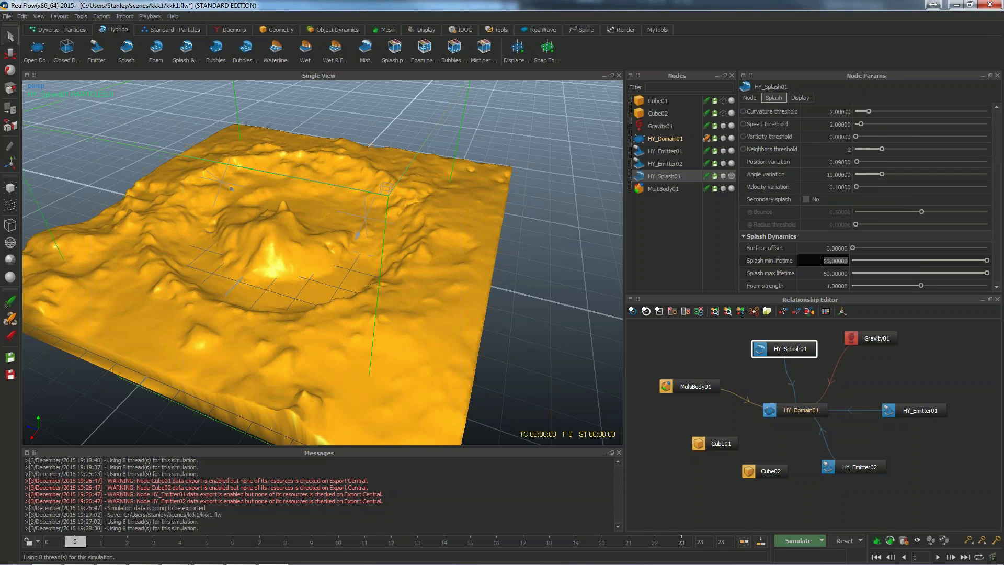
{"action": "type", "text": "0"}
{"action": "type", "text": ".2"}
{"action": "key", "text": "Return"}
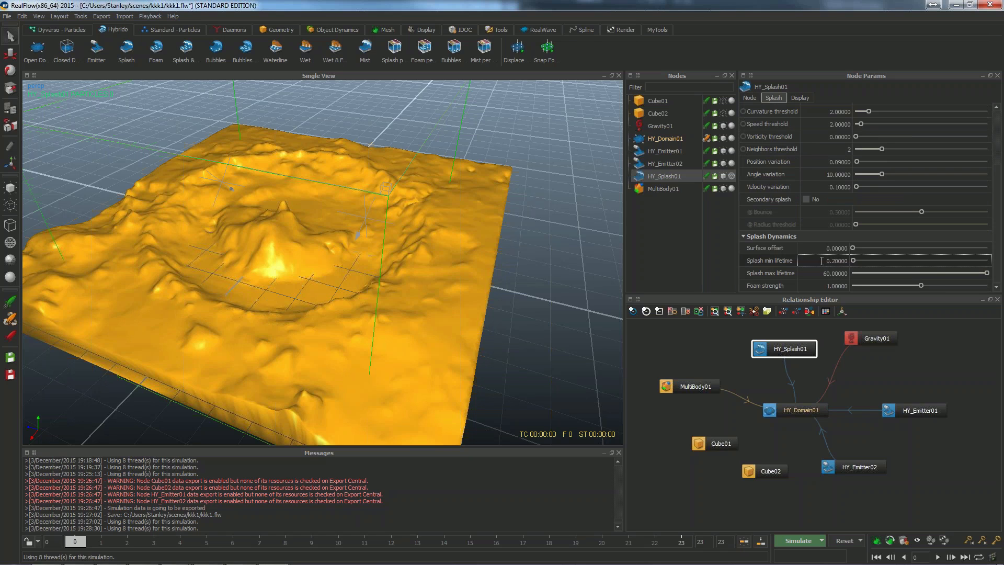
- Set HY_Splash01's splash max lifetime to 0.5 and reset the simulation data
{"action": "double_click", "coordinate": [819, 273]}
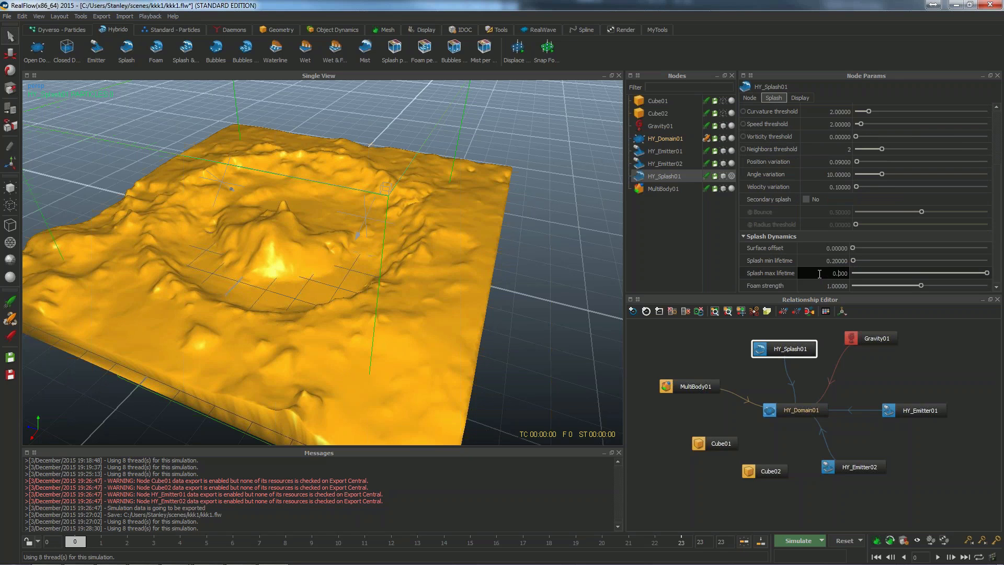
{"action": "key", "text": "Return"}
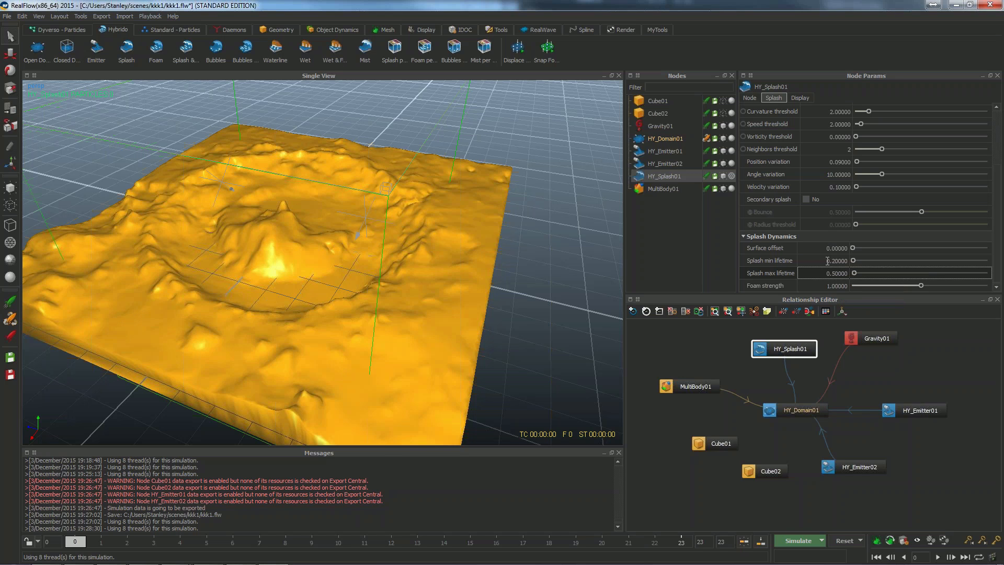
{"action": "left_click", "coordinate": [848, 260]}
{"action": "left_click", "coordinate": [824, 273]}
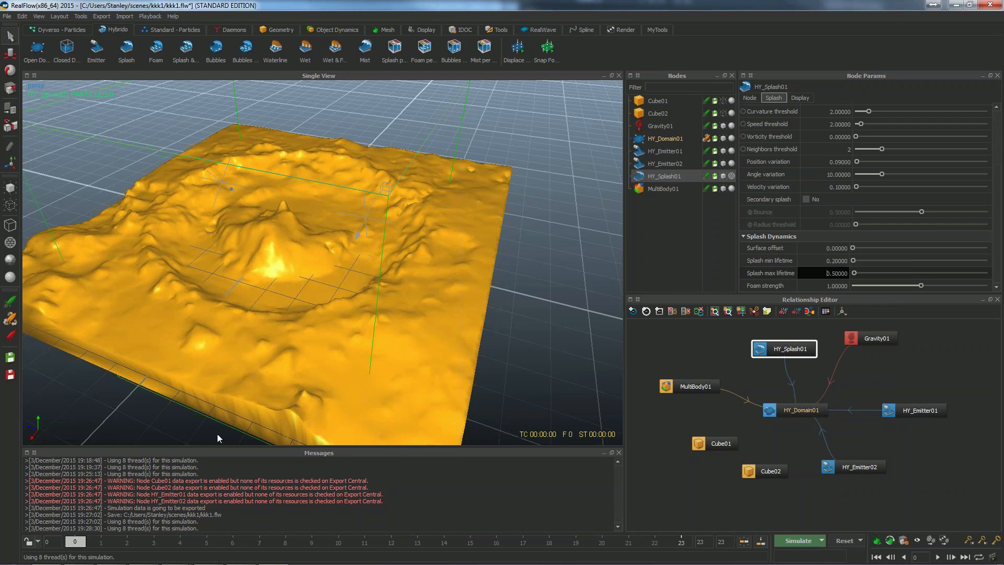
{"action": "left_click", "coordinate": [841, 542]}
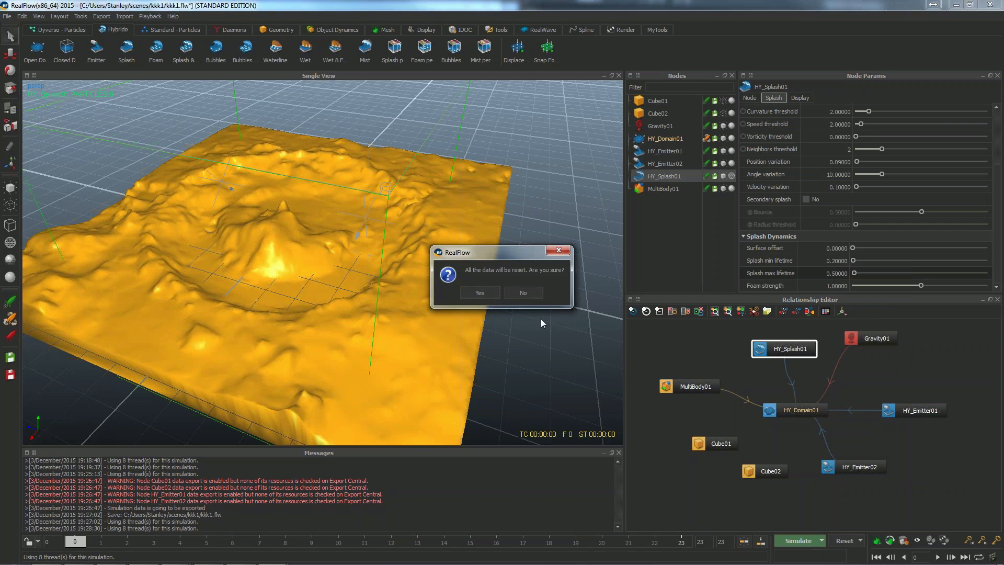
{"action": "left_click", "coordinate": [473, 291]}
- Move the HY_Splash01 box upward and shift it sideways along its Z axis above the fluid
{"action": "scroll", "coordinate": [494, 302], "scroll_direction": "down", "scroll_amount": 4}
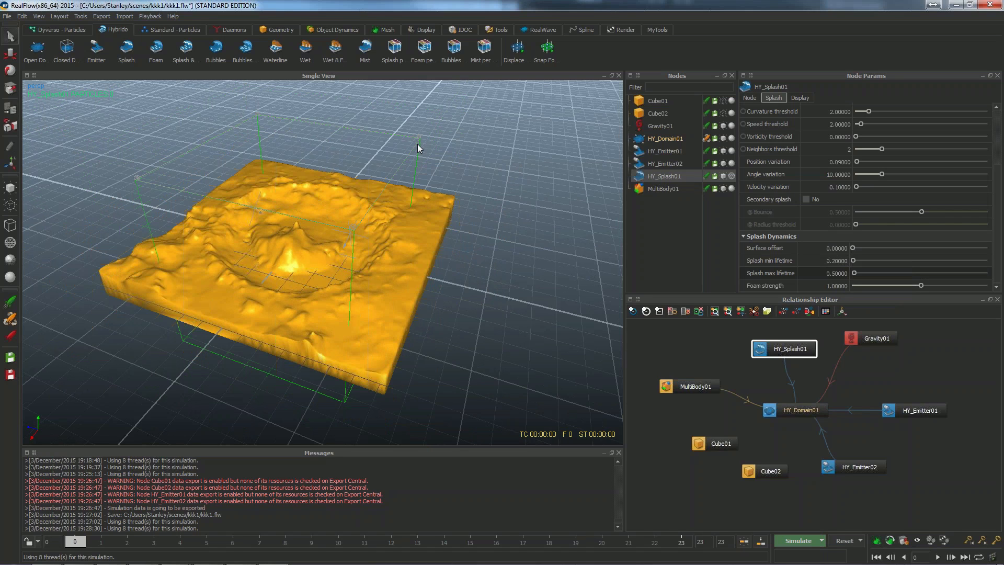
{"action": "key", "text": "w"}
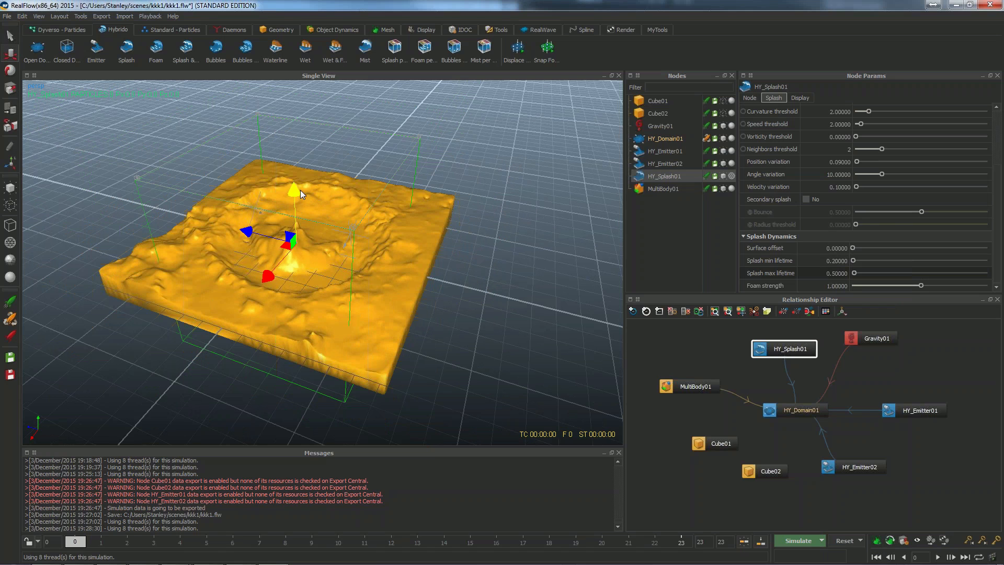
{"action": "left_click_drag", "start_coordinate": [300, 189], "coordinate": [298, 145]}
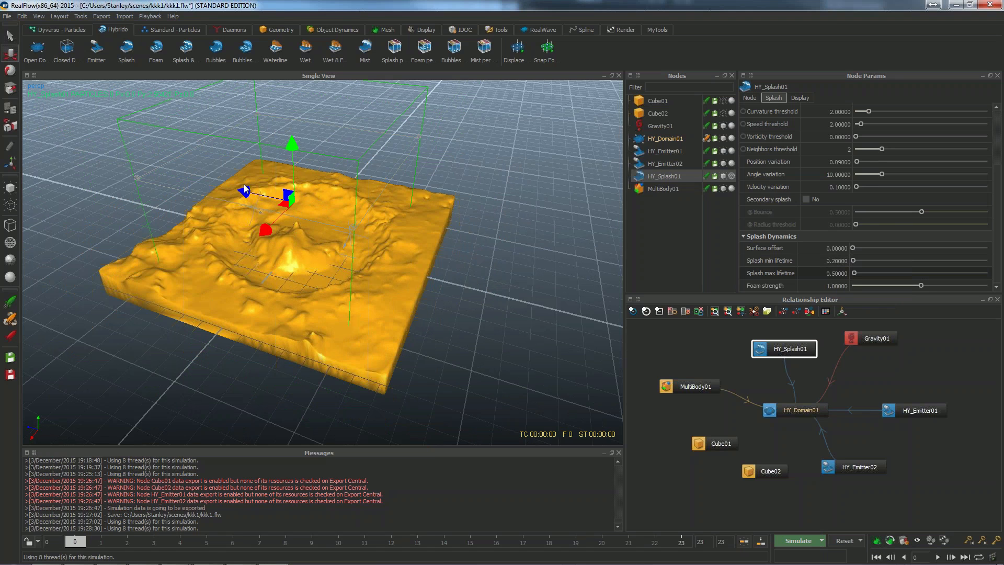
{"action": "left_click_drag", "start_coordinate": [244, 189], "coordinate": [273, 199]}
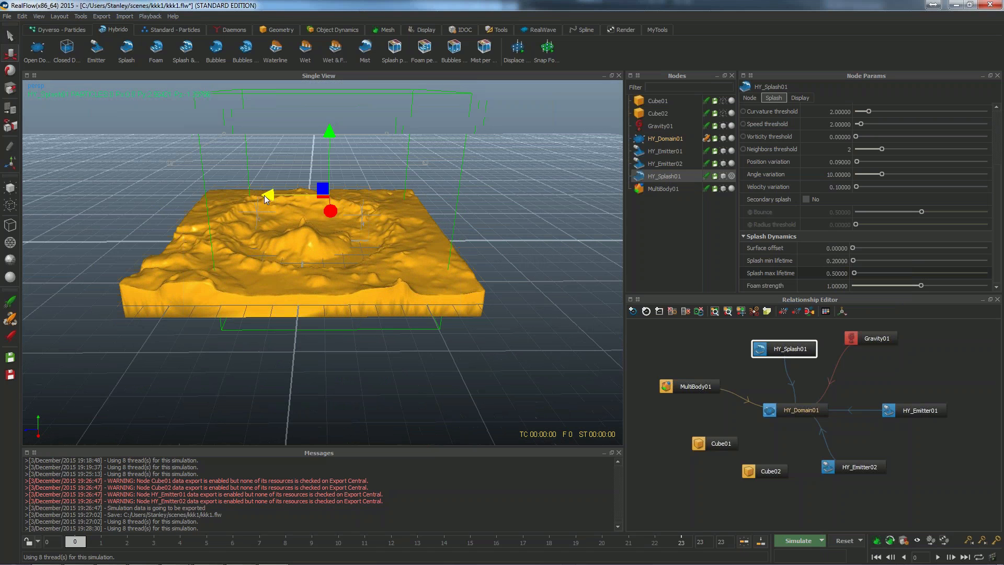
- Scale the HY_Splash01 box down uniformly and lower it onto the central peak of the fluid
{"action": "key", "text": "r"}
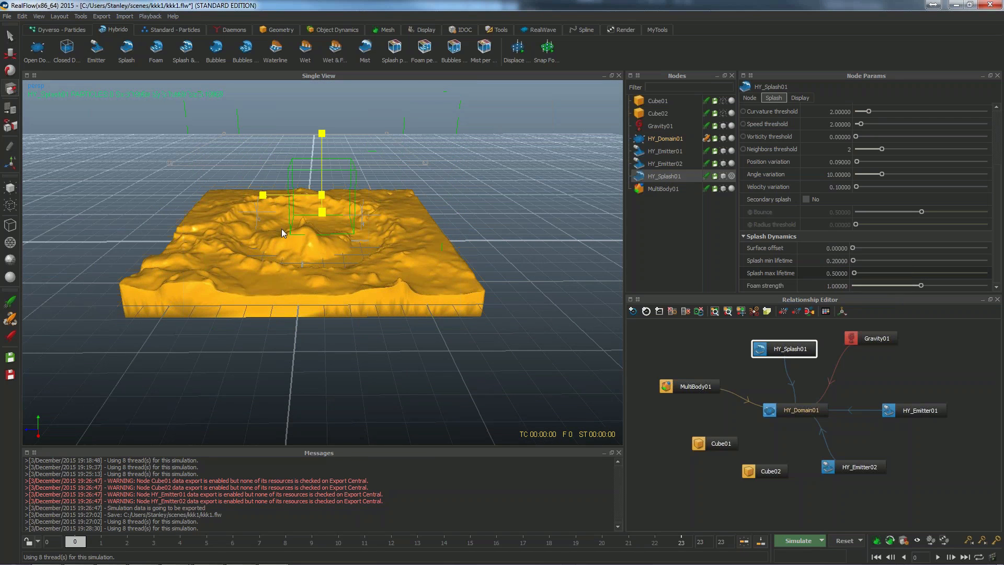
{"action": "key", "text": "w"}
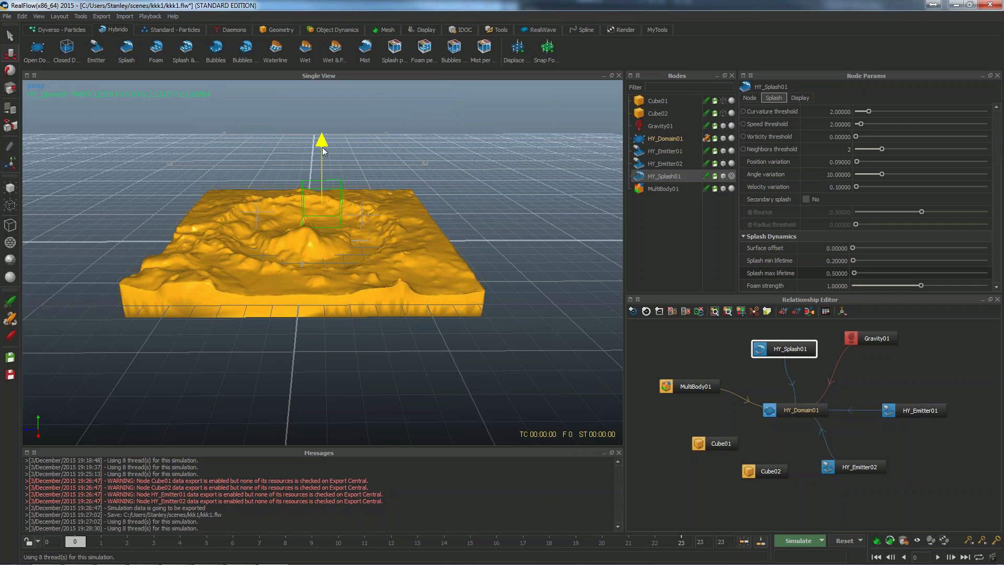
{"action": "left_click_drag", "start_coordinate": [322, 151], "coordinate": [297, 203]}
{"action": "scroll", "coordinate": [297, 198], "scroll_direction": "up", "scroll_amount": 4}
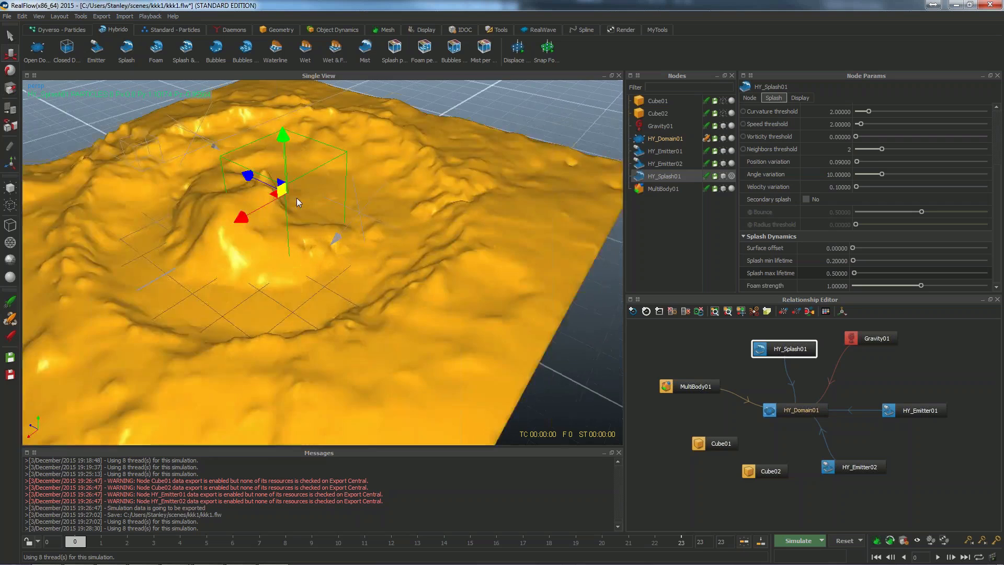
{"action": "scroll", "coordinate": [272, 193], "scroll_direction": "down", "scroll_amount": 2}
{"action": "scroll", "coordinate": [272, 195], "scroll_direction": "down", "scroll_amount": 2}
- Enlarge the HY_Splash01 box until it spans most of the fluid, then centre it and raise it above the surface
{"action": "key", "text": "r"}
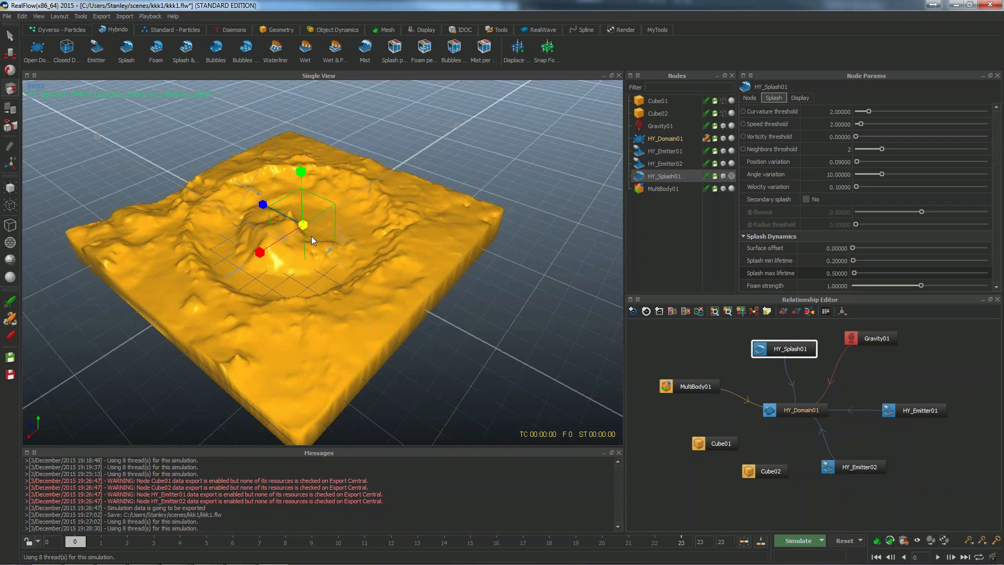
{"action": "left_click_drag", "start_coordinate": [314, 221], "coordinate": [384, 237]}
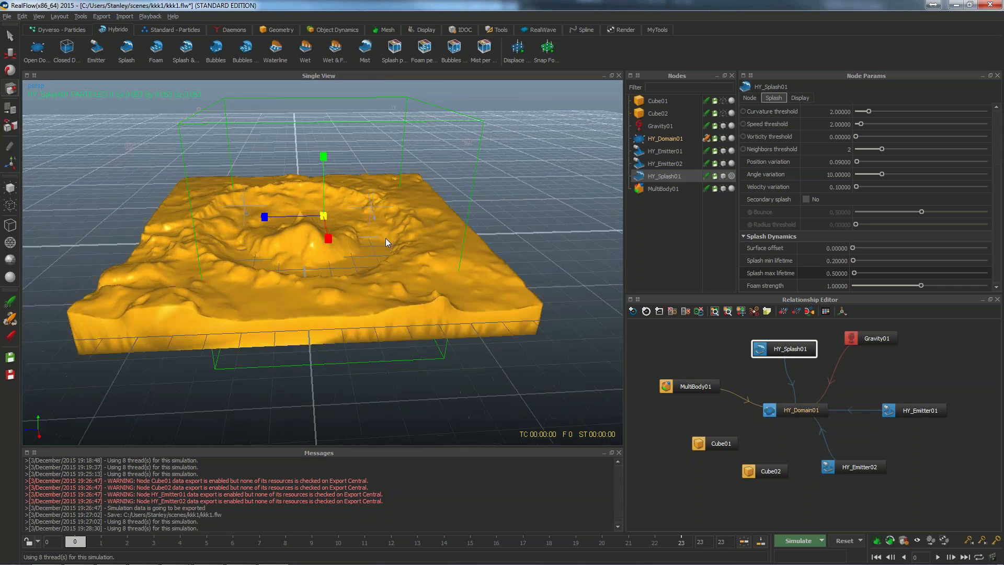
{"action": "key", "text": "w"}
{"action": "left_click_drag", "start_coordinate": [268, 219], "coordinate": [250, 218]}
{"action": "left_click_drag", "start_coordinate": [305, 157], "coordinate": [308, 124]}
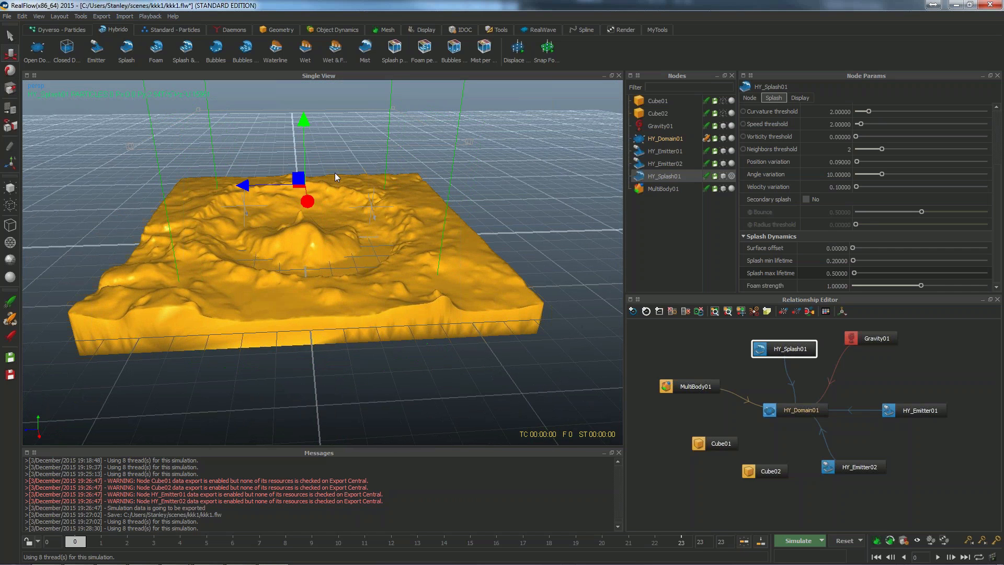
{"action": "scroll", "coordinate": [334, 174], "scroll_direction": "down", "scroll_amount": 4}
{"action": "middle_click_drag", "start_coordinate": [352, 223], "coordinate": [373, 262], "text": "alt"}
{"action": "left_click_drag", "start_coordinate": [373, 263], "coordinate": [308, 250], "text": "alt"}
- Shift the HY_Domain01 and HY_Splash01 nodes apart and connect Gravity01 to HY_Splash01
{"action": "left_click_drag", "start_coordinate": [789, 410], "coordinate": [789, 419]}
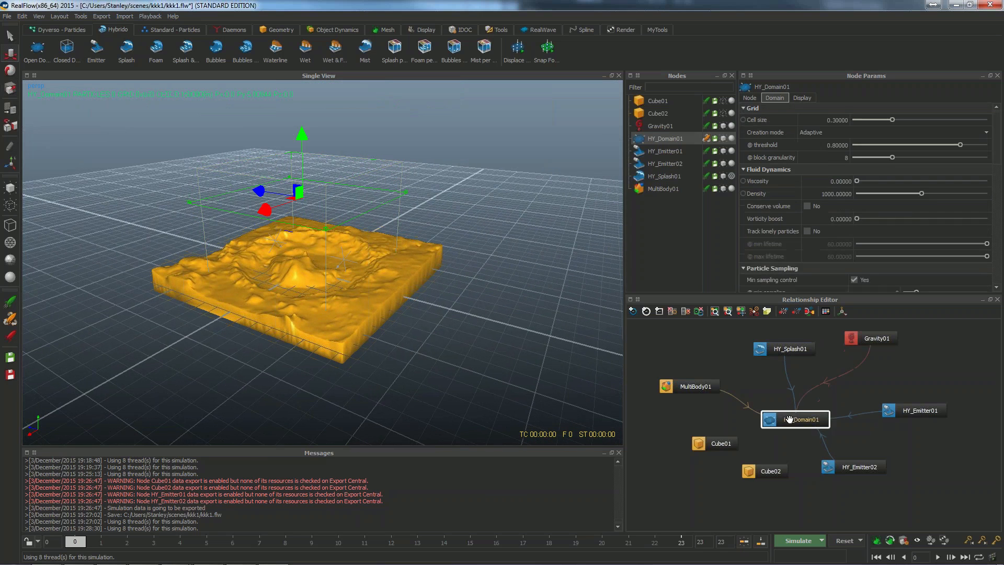
{"action": "left_click_drag", "start_coordinate": [785, 349], "coordinate": [768, 360]}
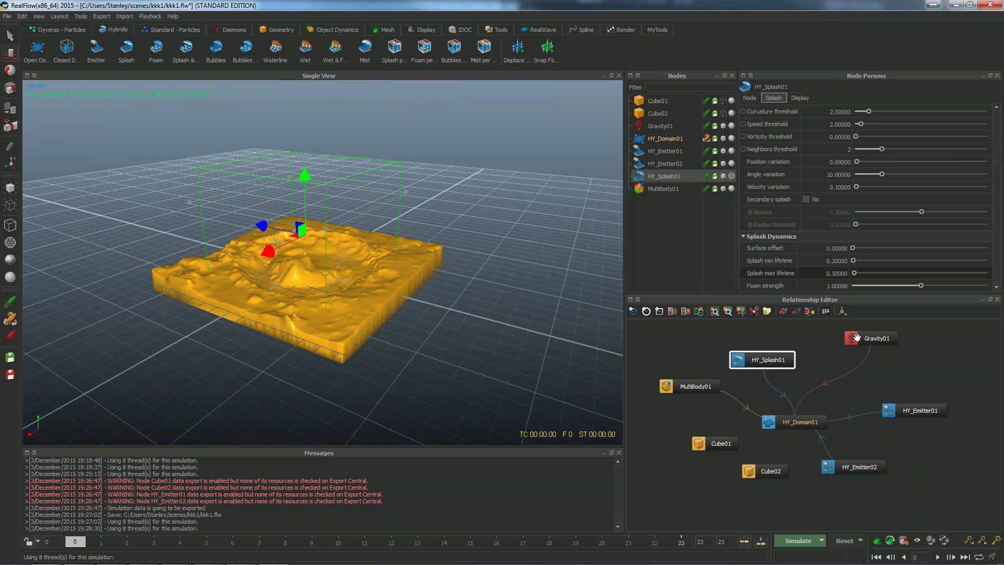
{"action": "left_click_drag", "start_coordinate": [880, 340], "coordinate": [777, 360]}
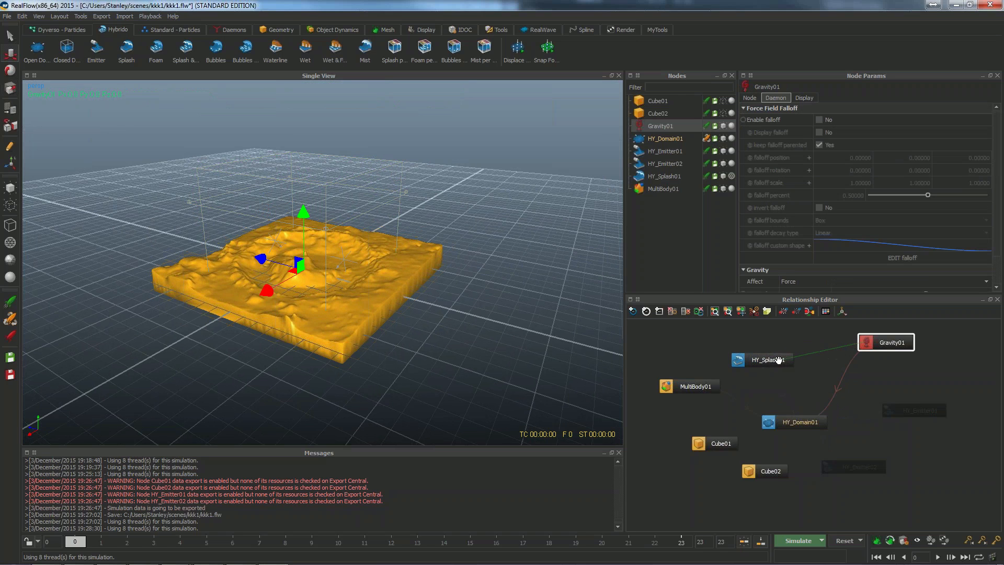
{"action": "left_click_drag", "start_coordinate": [778, 359], "coordinate": [779, 360]}
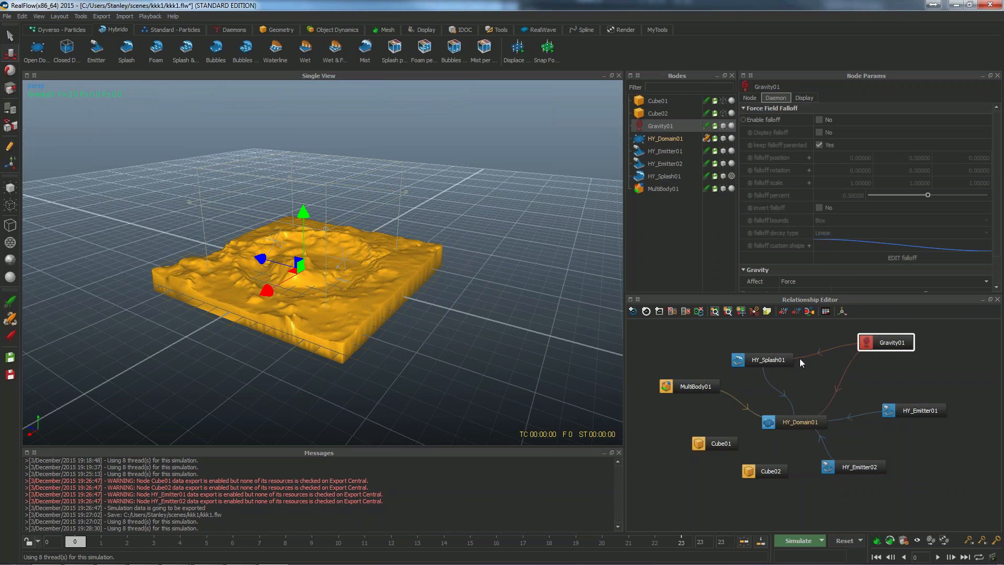
- Remove the link between Gravity01 and HY_Splash01
{"action": "mouse_move", "coordinate": [815, 342]}
{"action": "middle_mouse_down"}
{"action": "mouse_move", "coordinate": [801, 354]}
{"action": "mouse_move", "coordinate": [776, 350]}
{"action": "mouse_move", "coordinate": [814, 338]}
{"action": "middle_mouse_up"}
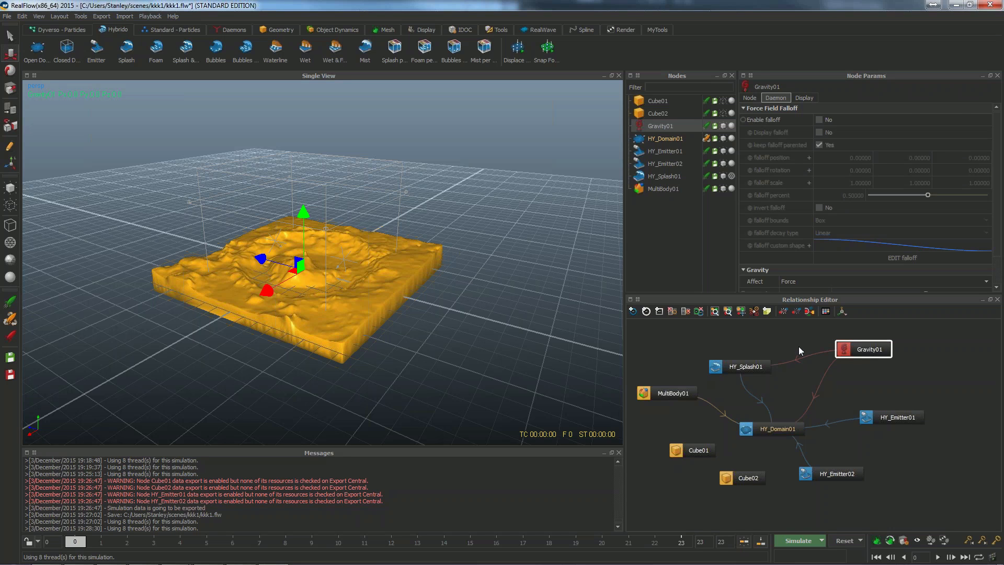
{"action": "left_click_drag", "start_coordinate": [795, 342], "coordinate": [795, 362]}
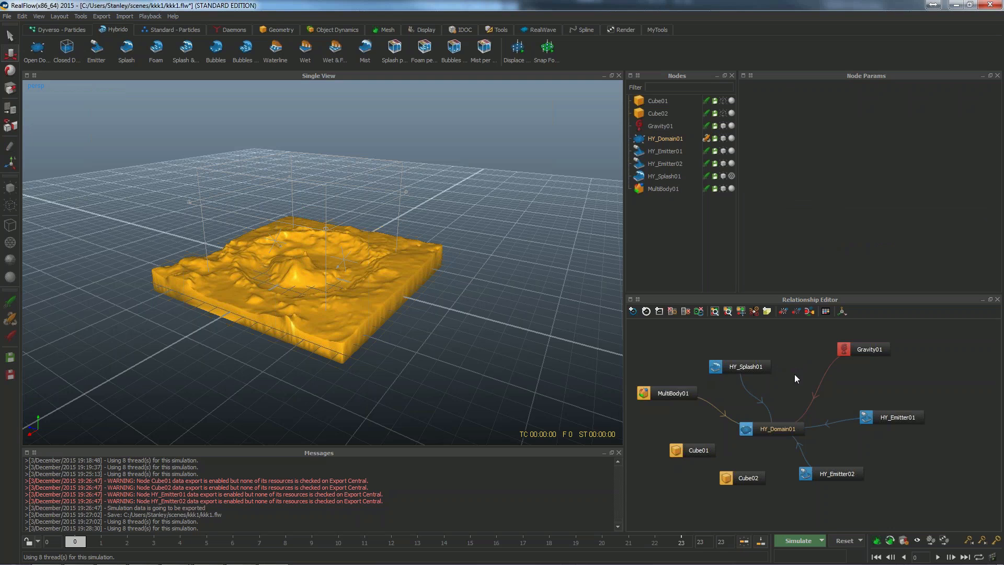
- Add a new hub to the relationship graph for grouping the fluid nodes
{"action": "right_click", "coordinate": [864, 384]}
{"action": "type", "text": "hub"}
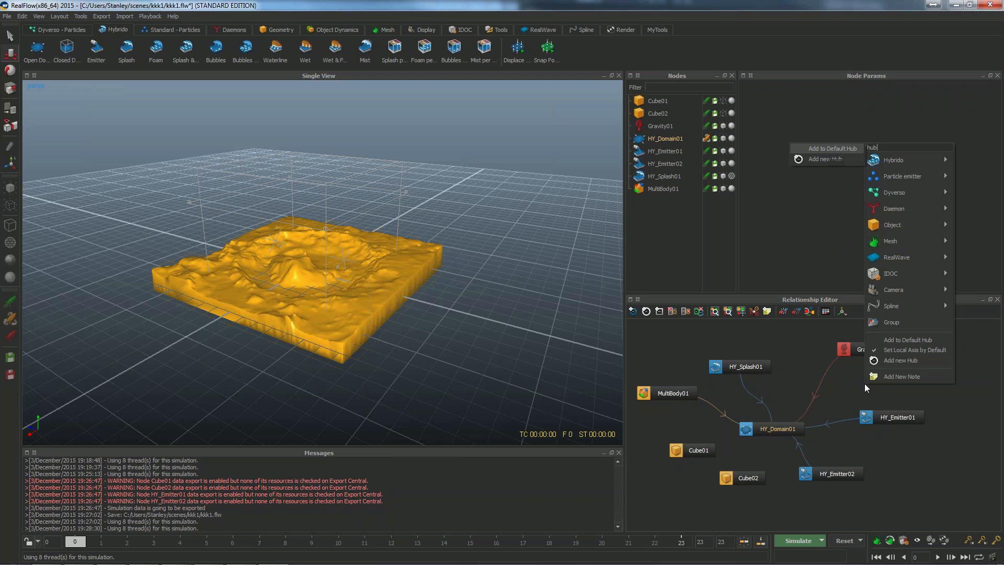
{"action": "key", "text": "Down"}
{"action": "key", "text": "Return"}
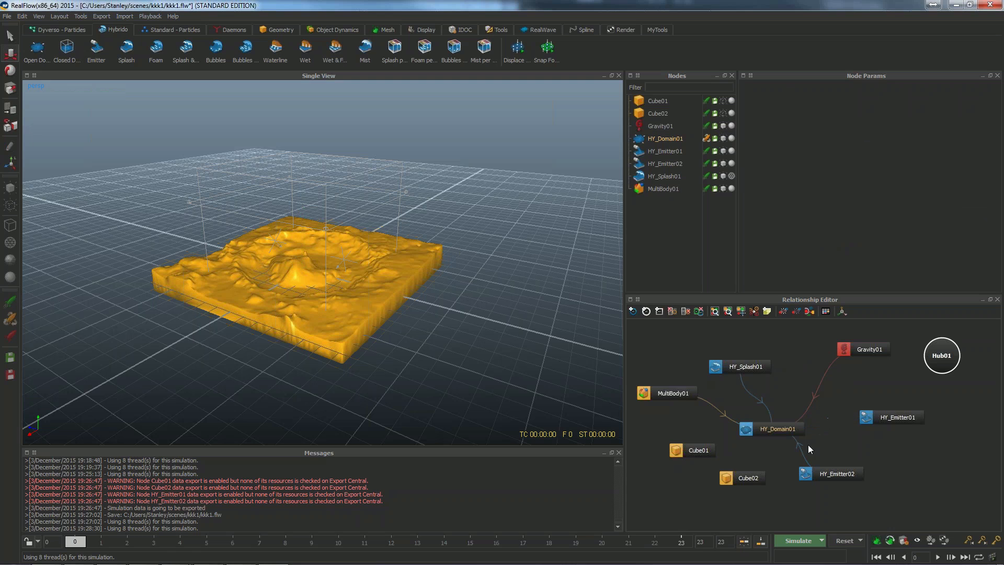
- Connect HY_Emitter01 and HY_Emitter02 to Hub01 in place of their direct links to HY_Domain01
{"action": "left_click_drag", "start_coordinate": [877, 416], "coordinate": [938, 358]}
{"action": "left_click_drag", "start_coordinate": [843, 469], "coordinate": [947, 360]}
{"action": "left_click_drag", "start_coordinate": [930, 431], "coordinate": [974, 419]}
{"action": "middle_click_drag", "start_coordinate": [844, 430], "coordinate": [802, 426]}
- Replace HY_Splash01's direct link to HY_Domain01 with a connection to Hub01 and place its node beside the emitters
{"action": "left_click", "coordinate": [720, 401]}
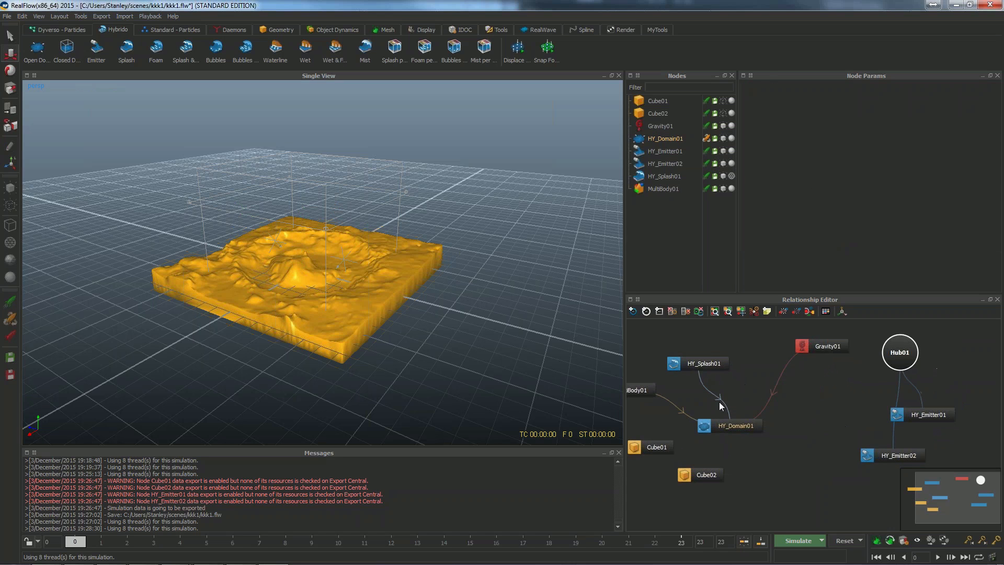
{"action": "left_click_drag", "start_coordinate": [711, 363], "coordinate": [886, 361]}
{"action": "left_click_drag", "start_coordinate": [847, 401], "coordinate": [859, 409]}
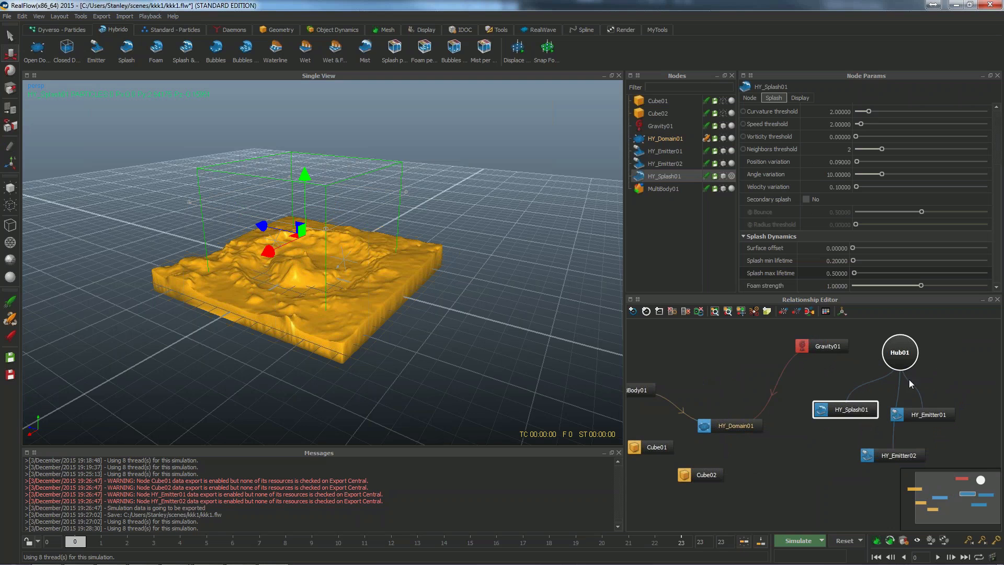
- Delete the link between Gravity01 and HY_Domain01 and move the Gravity01 node away from Hub01
{"action": "left_click_drag", "start_coordinate": [761, 371], "coordinate": [778, 395]}
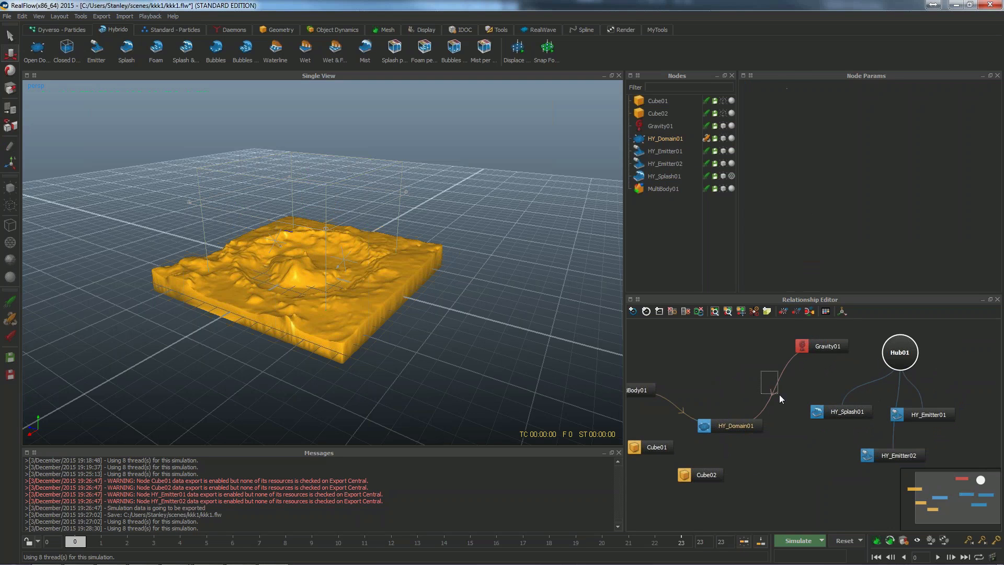
{"action": "key", "text": "Delete"}
{"action": "left_click_drag", "start_coordinate": [814, 349], "coordinate": [729, 357]}
{"action": "middle_click_drag", "start_coordinate": [767, 383], "coordinate": [808, 385]}
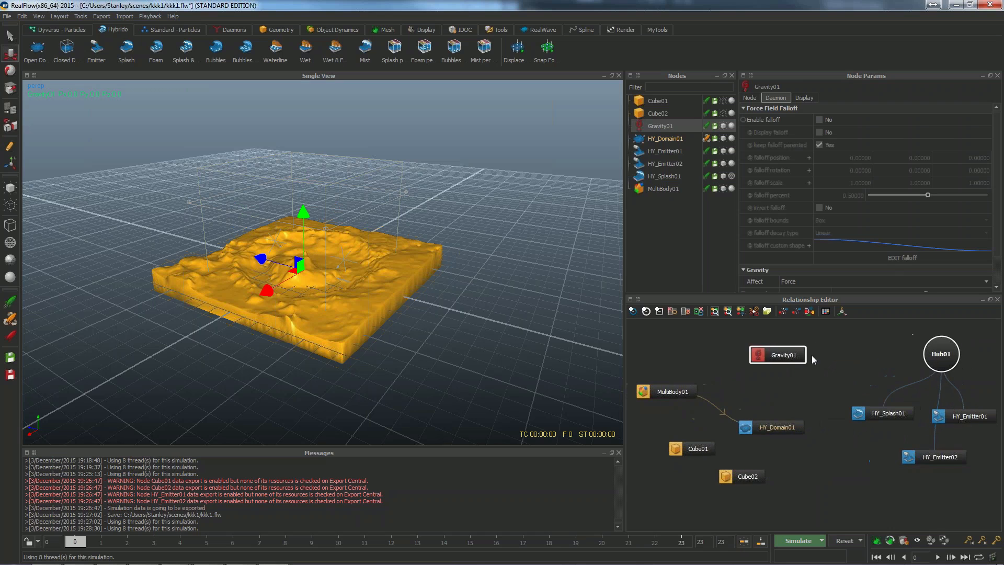
{"action": "left_click_drag", "start_coordinate": [787, 356], "coordinate": [771, 353]}
- Add a second hub to the relationship graph between Gravity01 and HY_Domain01
{"action": "left_click", "coordinate": [837, 374]}
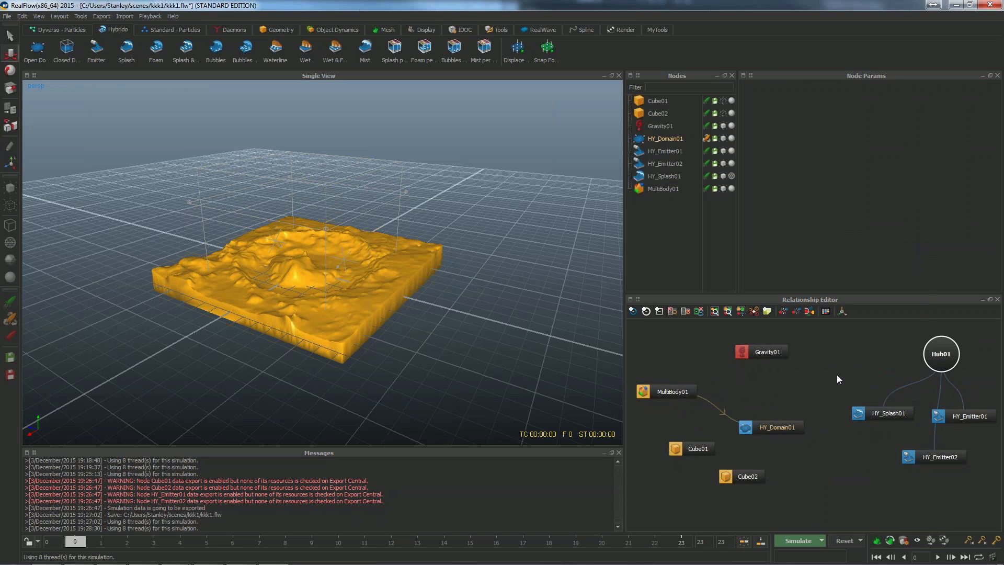
{"action": "right_click", "coordinate": [836, 374]}
{"action": "type", "text": "hub"}
{"action": "key", "text": "Down"}
{"action": "key", "text": "Down"}
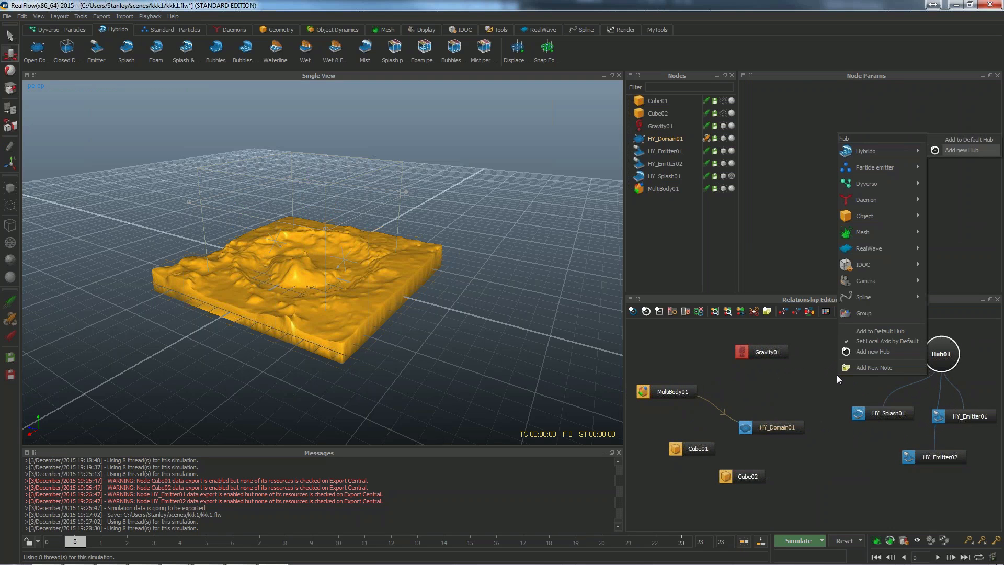
{"action": "key", "text": "Return"}
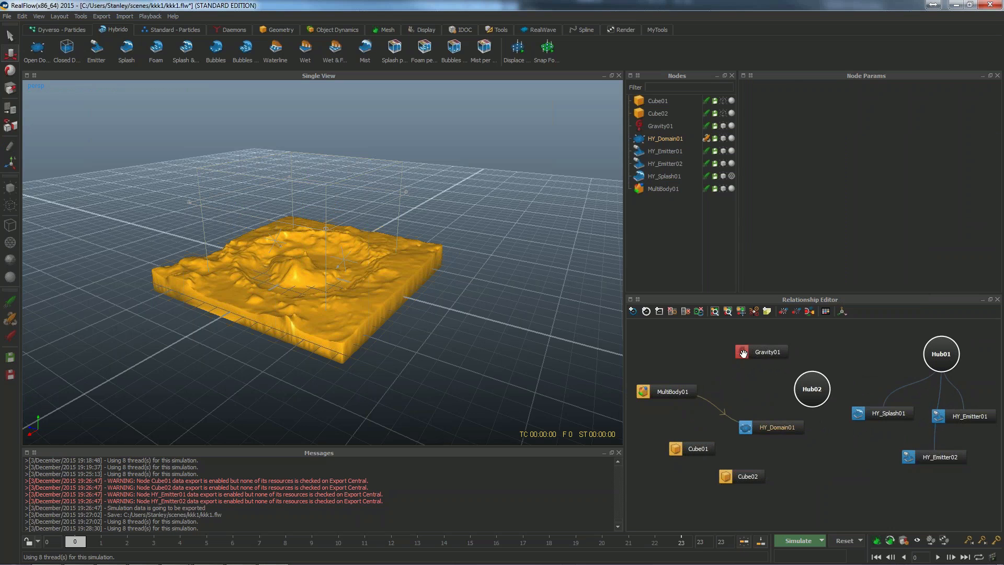
- Connect Gravity01 and HY_Domain01 to Hub02, spacing the three nodes apart
{"action": "left_click_drag", "start_coordinate": [743, 353], "coordinate": [742, 327]}
{"action": "left_click_drag", "start_coordinate": [783, 385], "coordinate": [773, 373]}
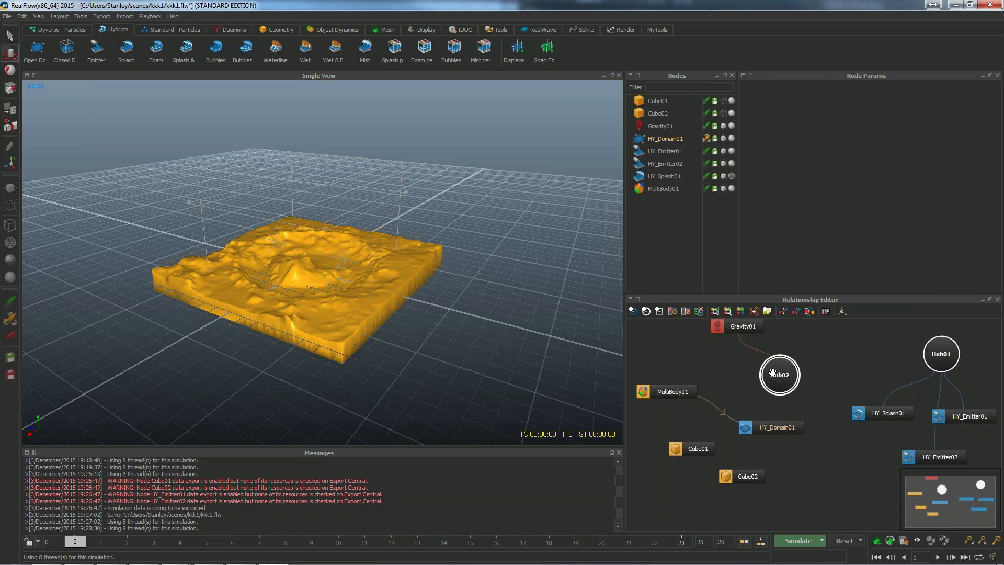
{"action": "left_click_drag", "start_coordinate": [772, 427], "coordinate": [810, 445]}
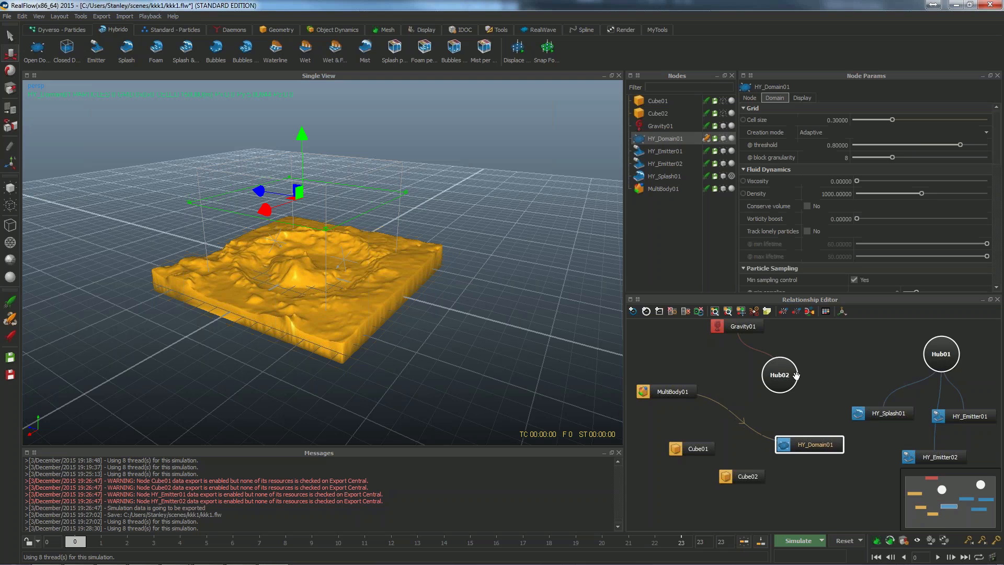
{"action": "left_click_drag", "start_coordinate": [781, 376], "coordinate": [780, 380]}
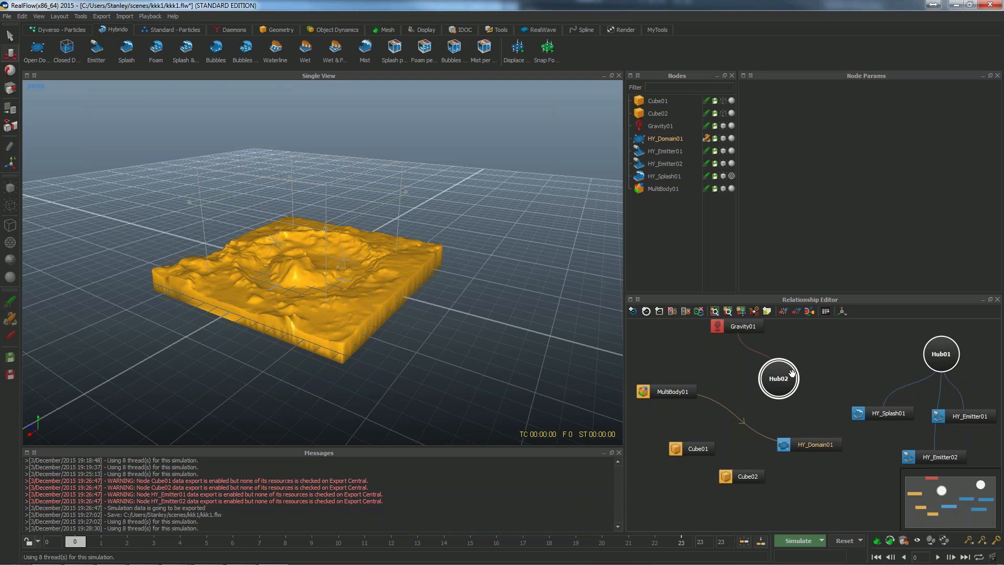
{"action": "left_click", "coordinate": [765, 420]}
{"action": "left_click_drag", "start_coordinate": [783, 444], "coordinate": [777, 380]}
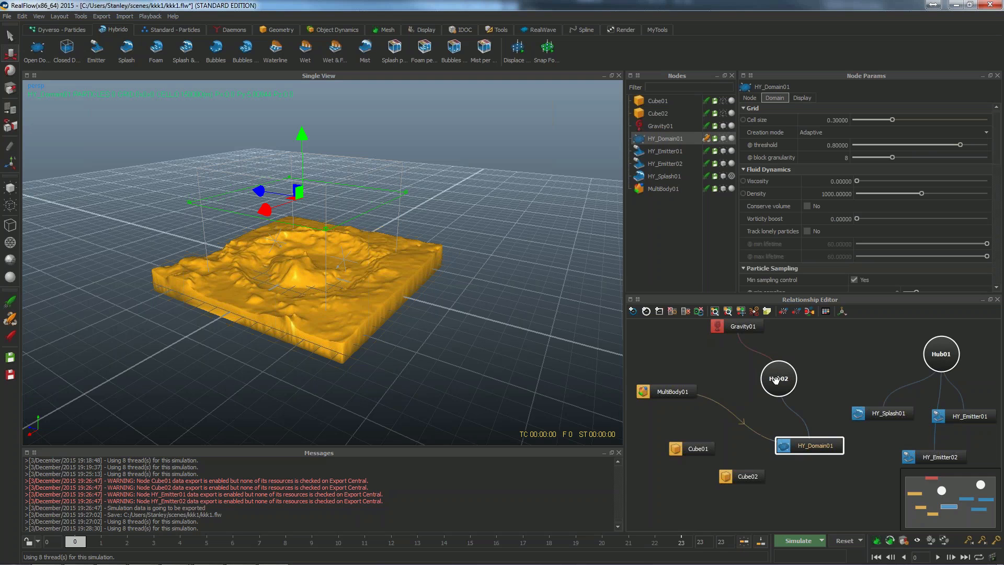
- Connect HY_Domain01 to Hub01 and arrange the splash and both emitter nodes in a column beside that hub
{"action": "left_click_drag", "start_coordinate": [784, 446], "coordinate": [936, 355], "text": "ctrl"}
{"action": "left_click_drag", "start_coordinate": [897, 412], "coordinate": [987, 346]}
{"action": "middle_click_drag", "start_coordinate": [860, 390], "coordinate": [798, 399]}
{"action": "left_click_drag", "start_coordinate": [876, 361], "coordinate": [816, 381]}
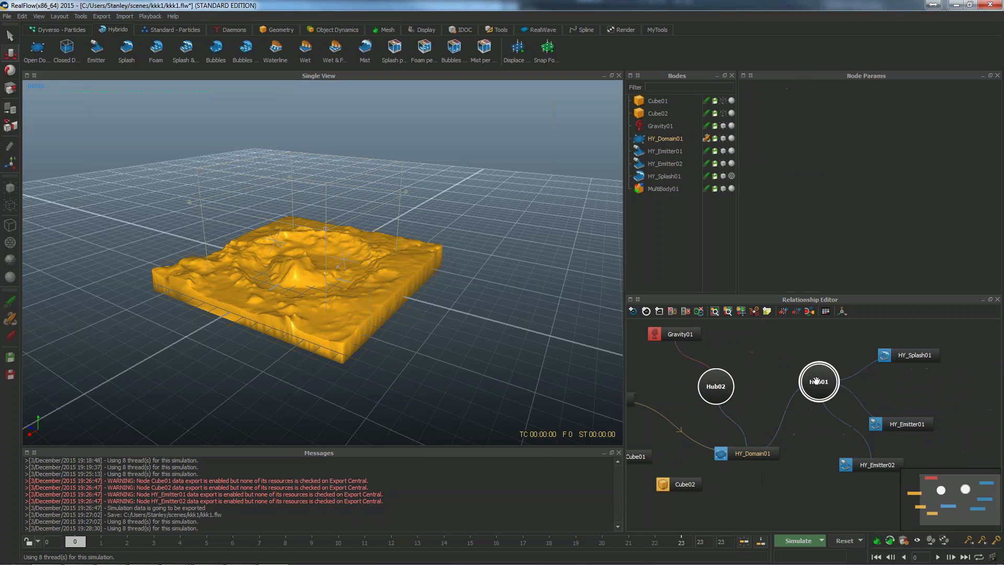
{"action": "left_click_drag", "start_coordinate": [889, 425], "coordinate": [897, 417]}
{"action": "left_click_drag", "start_coordinate": [870, 468], "coordinate": [881, 463]}
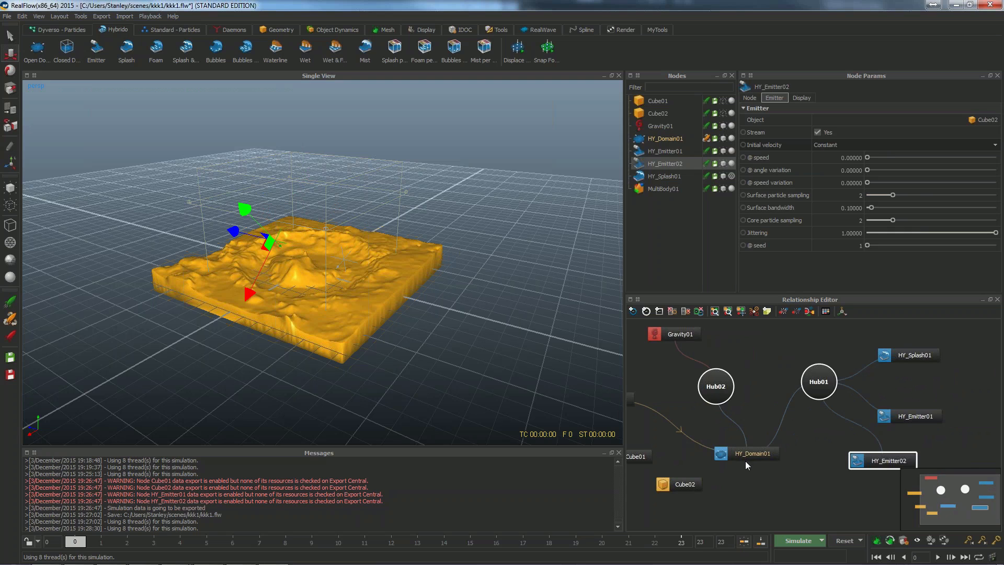
- Center HY_Domain01 below the two hubs, move MultiBody01 closer to the graph, and level Hub01 with Hub02
{"action": "left_click_drag", "start_coordinate": [745, 460], "coordinate": [755, 465]}
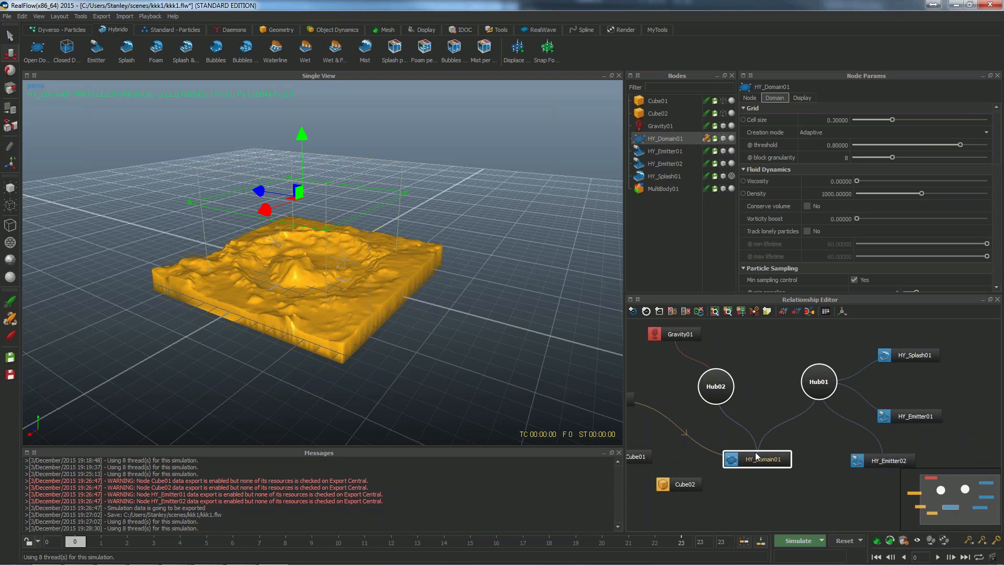
{"action": "left_click_drag", "start_coordinate": [758, 457], "coordinate": [762, 459]}
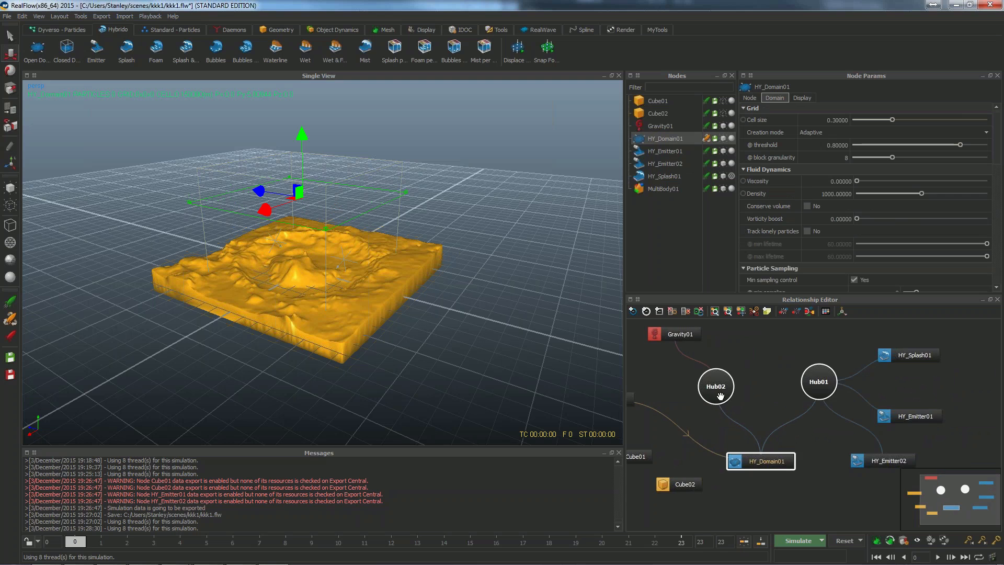
{"action": "middle_click_drag", "start_coordinate": [720, 408], "coordinate": [778, 404]}
{"action": "left_click_drag", "start_coordinate": [655, 397], "coordinate": [693, 414]}
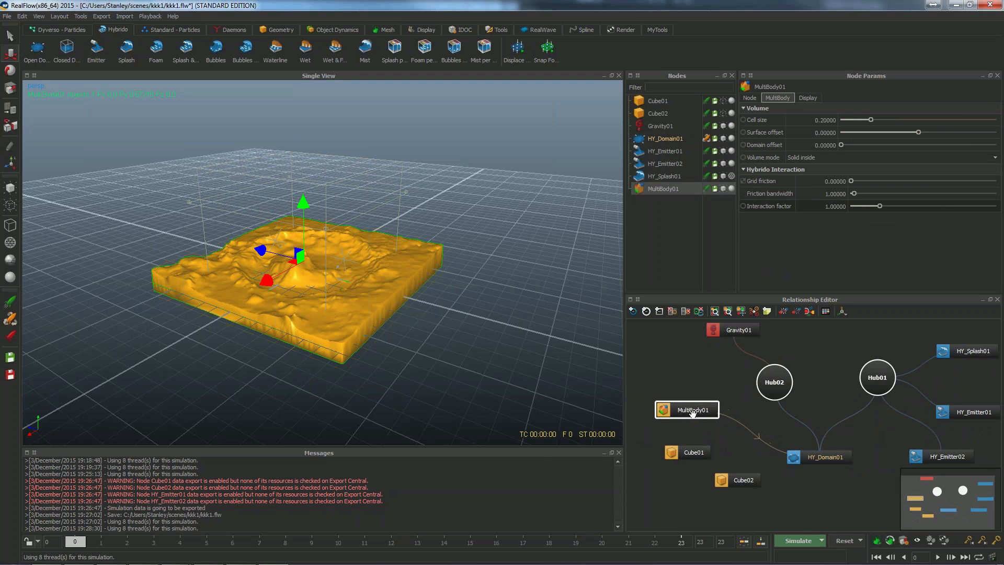
{"action": "left_click", "coordinate": [808, 458]}
{"action": "middle_click_drag", "start_coordinate": [791, 406], "coordinate": [757, 418]}
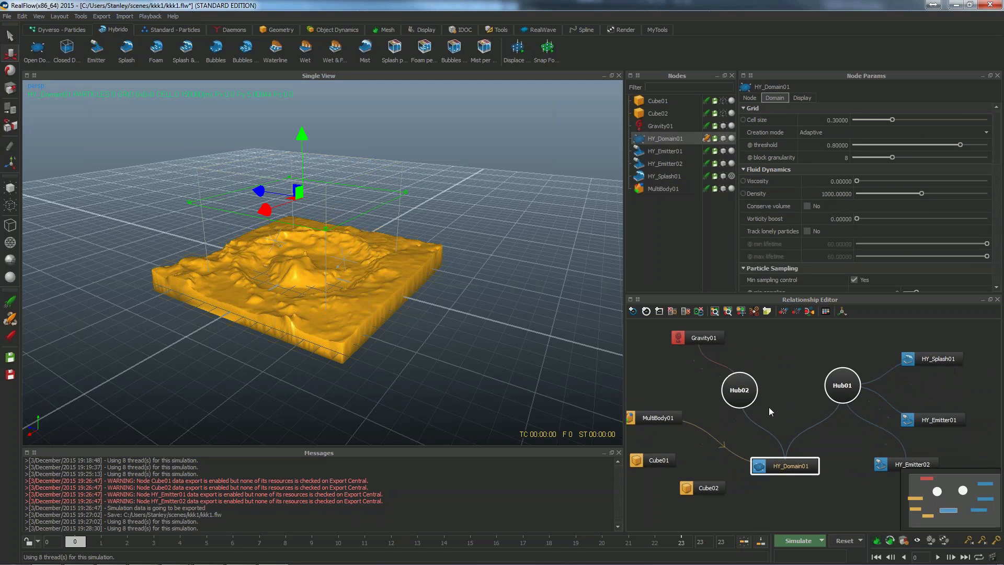
{"action": "left_click_drag", "start_coordinate": [843, 385], "coordinate": [842, 389]}
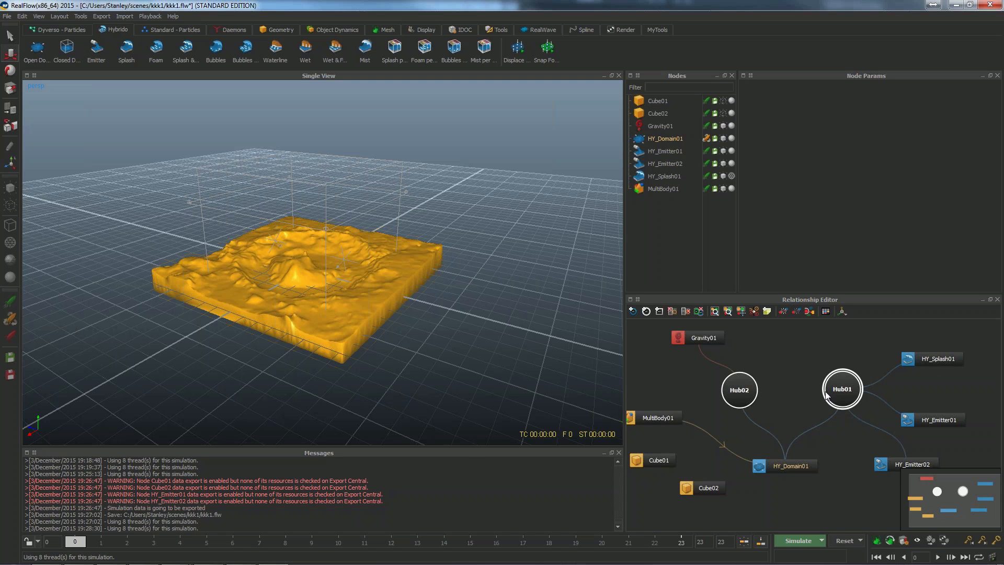
{"action": "left_click", "coordinate": [796, 363]}
- Reset all simulation data and save the scene
{"action": "left_click_drag", "start_coordinate": [440, 284], "coordinate": [423, 279], "text": "alt"}
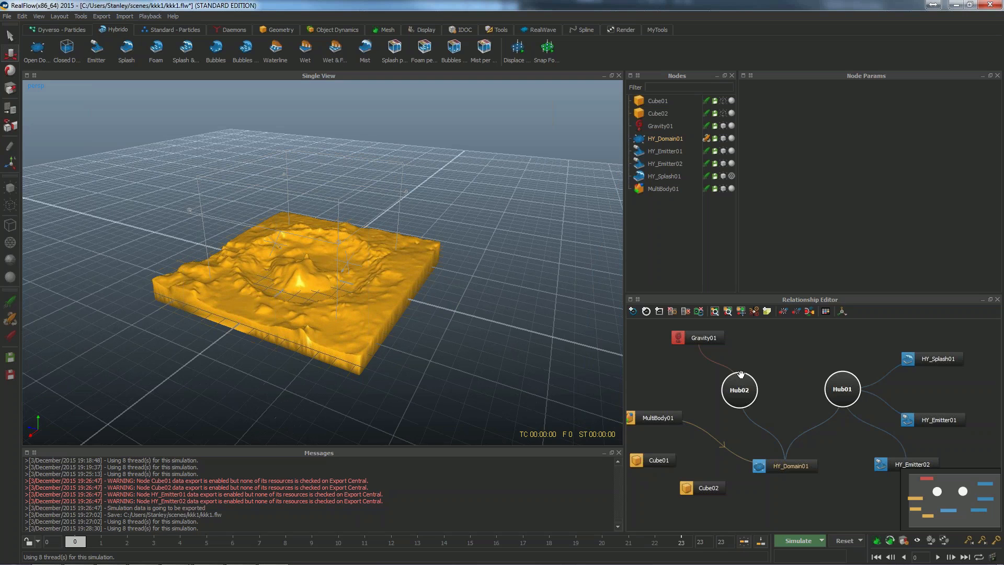
{"action": "left_click", "coordinate": [842, 541]}
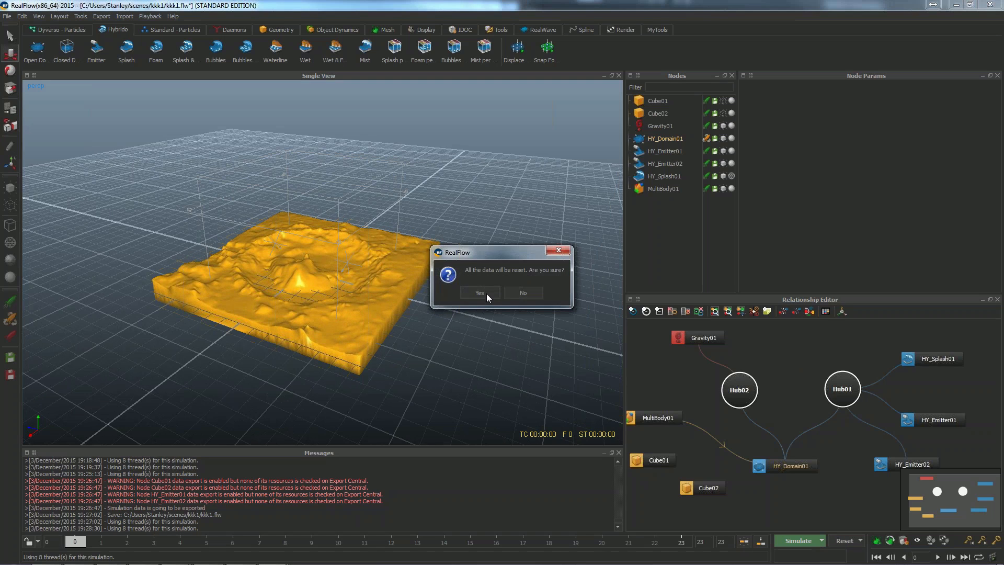
{"action": "left_click", "coordinate": [480, 292]}
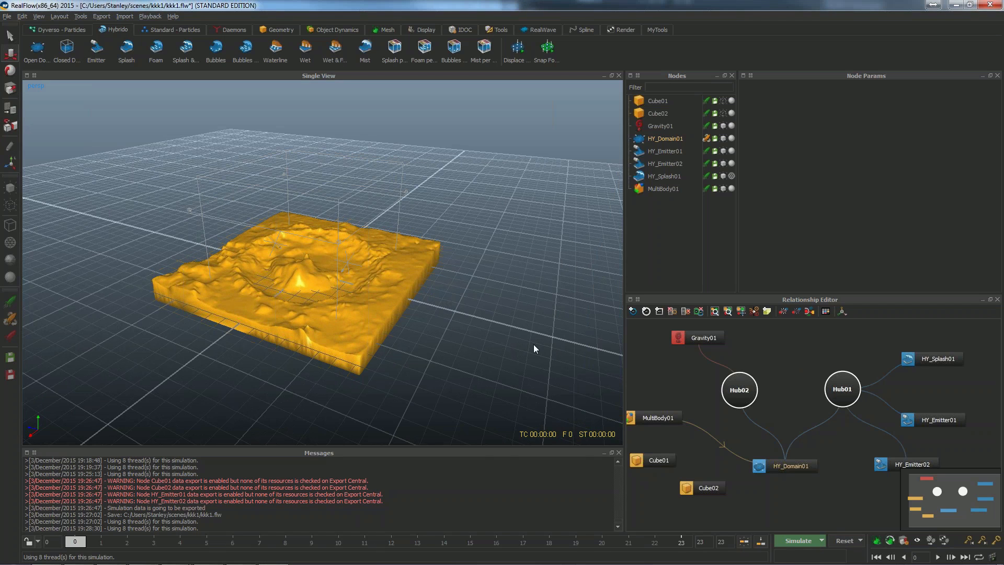
{"action": "key", "text": "r"}
{"action": "key", "text": "ctrl+s"}
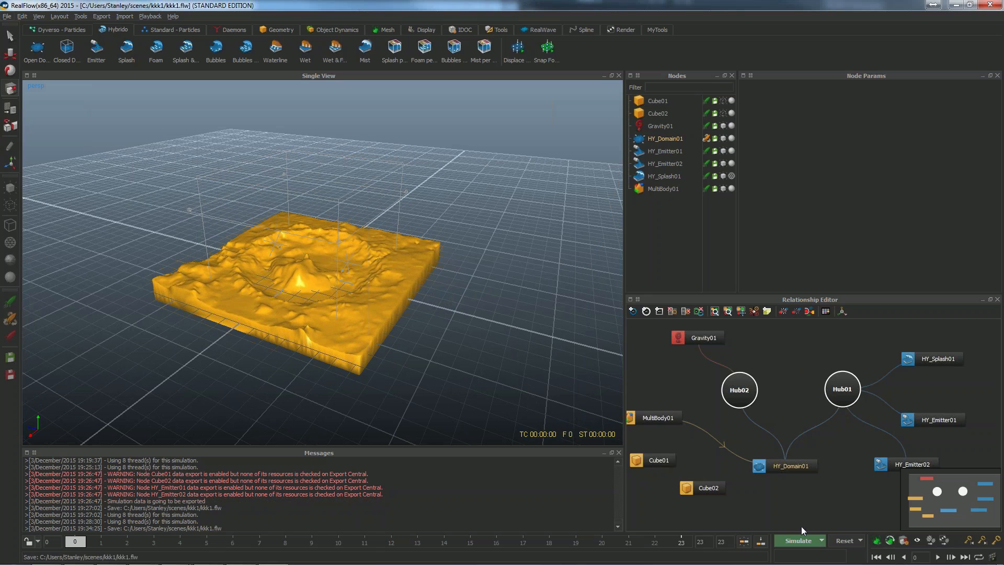
- Run the simulation and hide HY_Domain01 in the viewport to inspect only the splash particles
{"action": "left_click", "coordinate": [799, 540]}
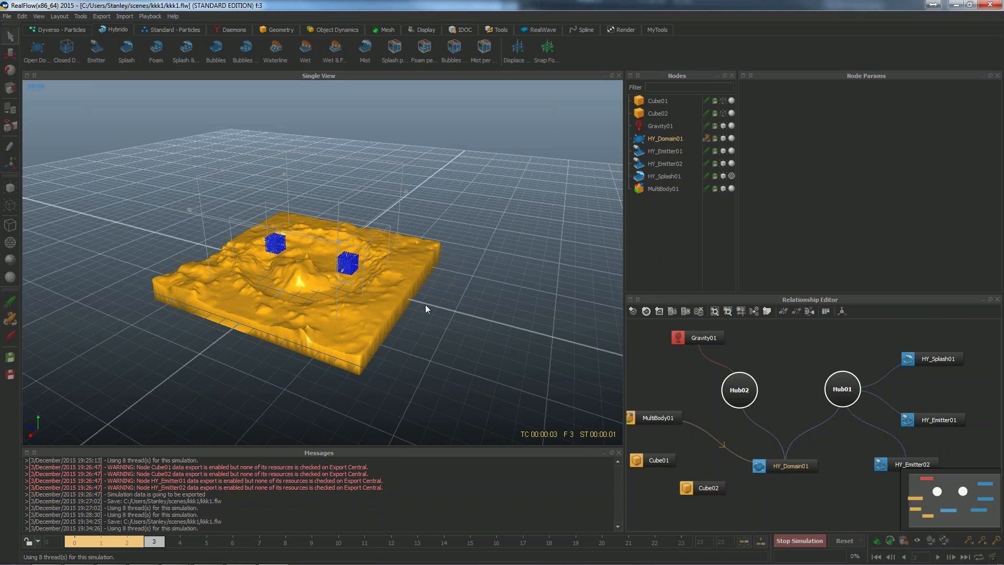
{"action": "scroll", "coordinate": [332, 246], "scroll_direction": "up", "scroll_amount": 6}
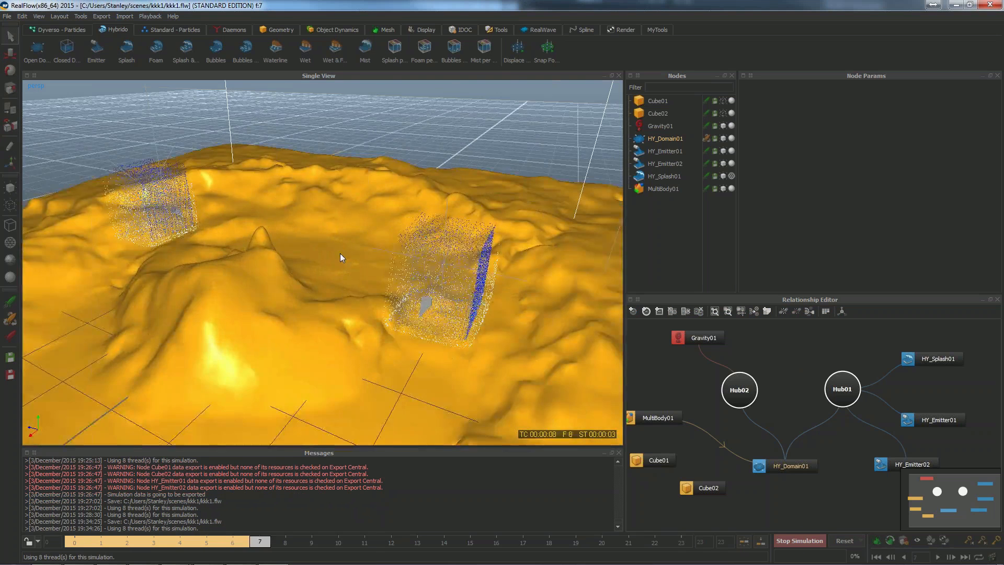
{"action": "scroll", "coordinate": [340, 258], "scroll_direction": "down", "scroll_amount": 3}
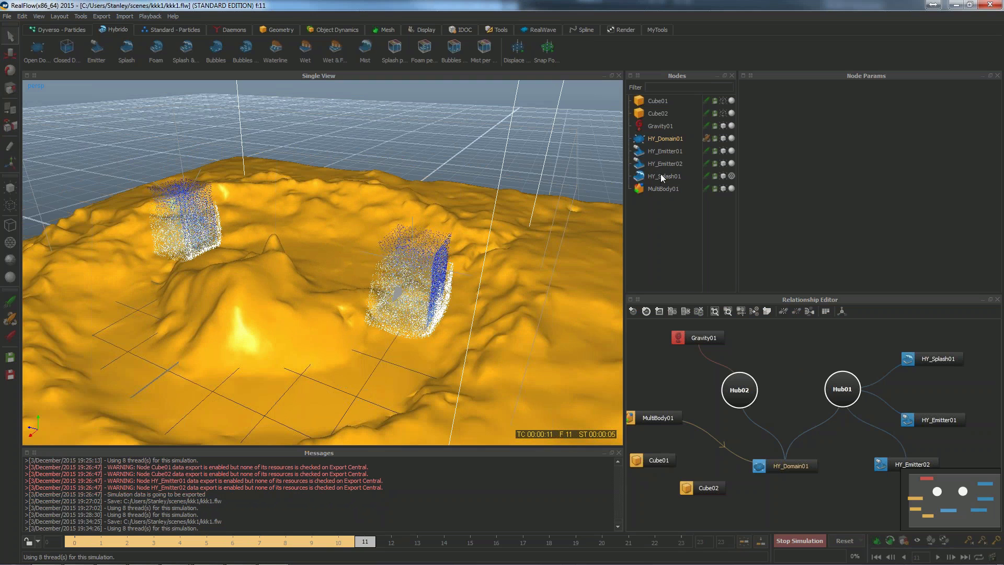
{"action": "left_click", "coordinate": [661, 176]}
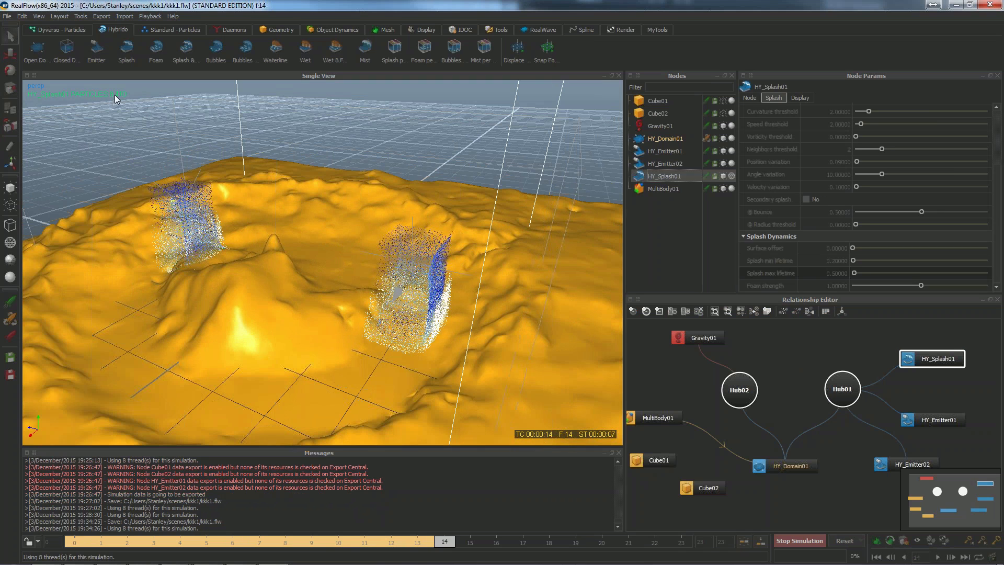
{"action": "left_click", "coordinate": [723, 139]}
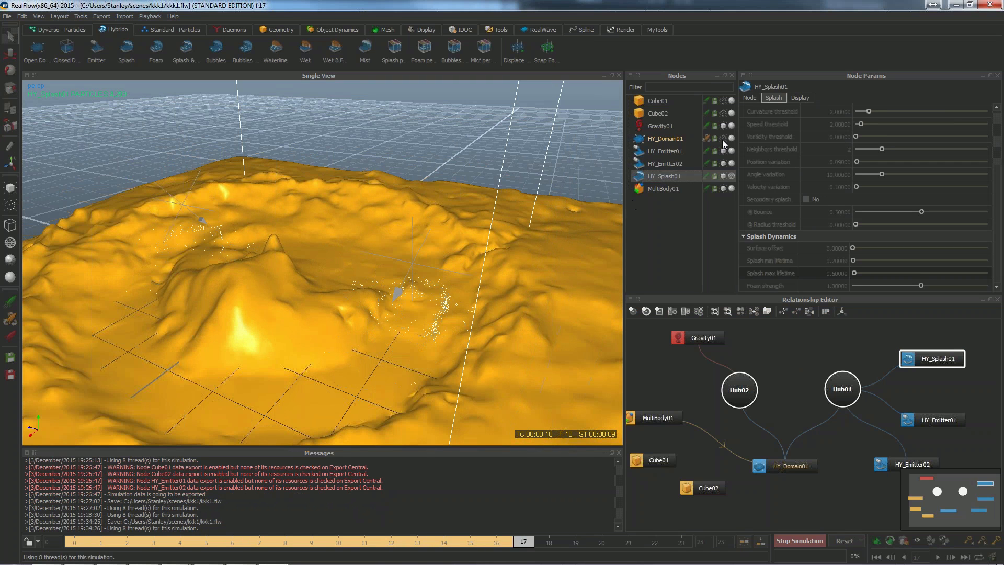
{"action": "scroll", "coordinate": [399, 294], "scroll_direction": "down", "scroll_amount": 3}
{"action": "mouse_move", "coordinate": [423, 287]}
{"action": "left_mouse_down", "text": "alt"}
{"action": "mouse_move", "coordinate": [444, 285]}
{"action": "mouse_move", "coordinate": [418, 290]}
{"action": "left_mouse_up", "text": "alt"}
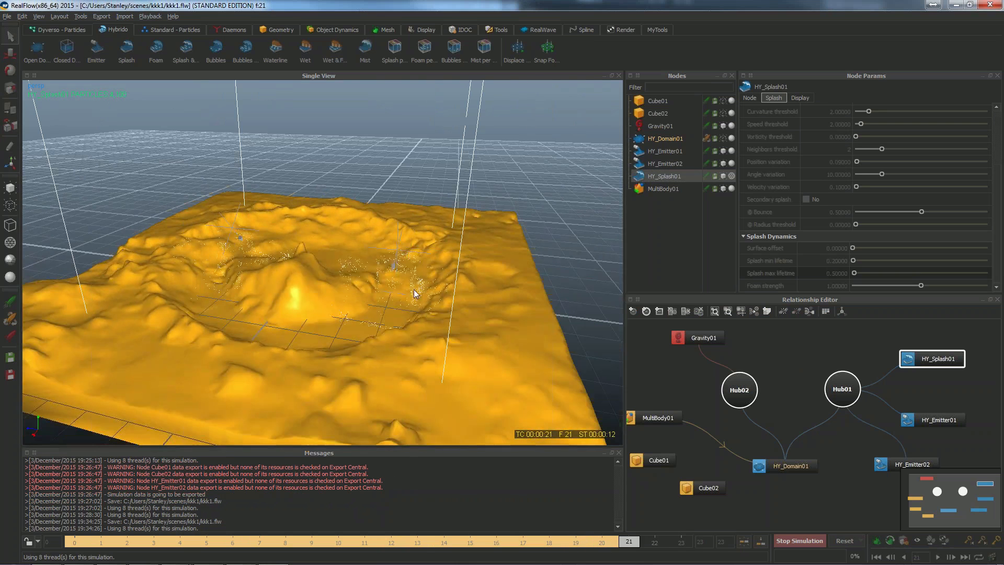
- Stop the running simulation and reset all its data
{"action": "left_click", "coordinate": [787, 542]}
{"action": "left_click", "coordinate": [843, 540]}
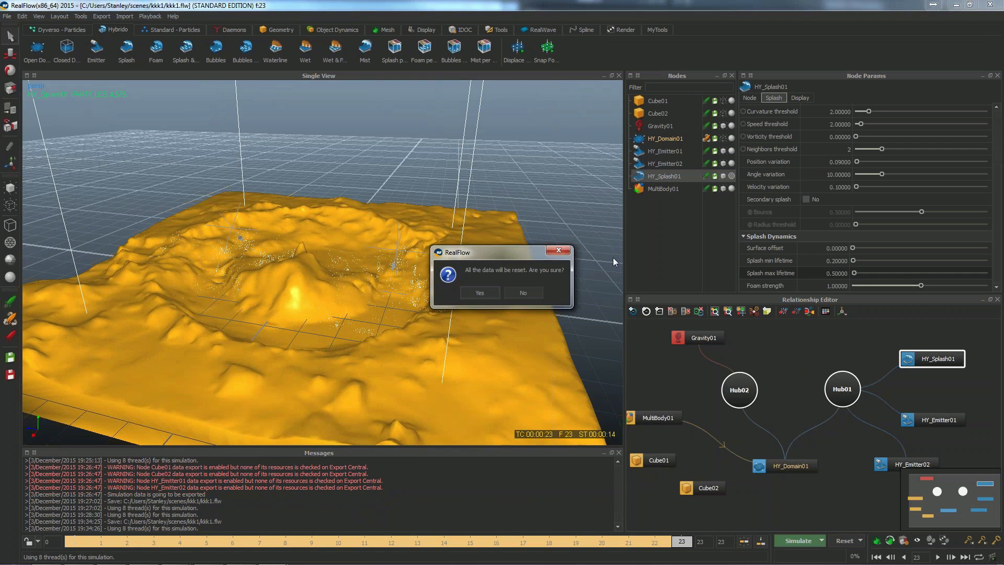
{"action": "left_click", "coordinate": [480, 293]}
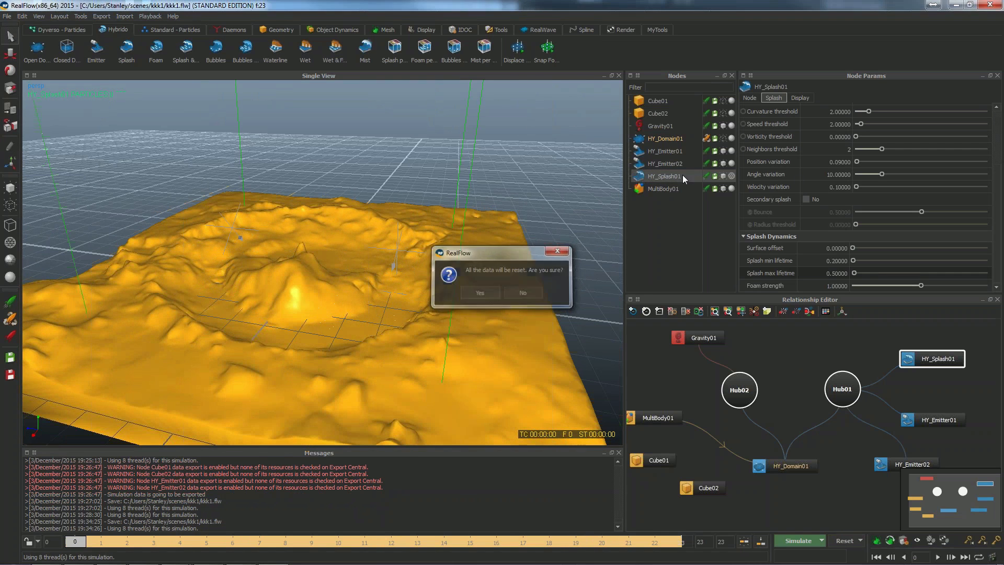
- Set HY_Splash01's position variation to 0.1 and its emission rate to 120000
{"action": "left_click", "coordinate": [774, 98]}
{"action": "scroll", "coordinate": [827, 208], "scroll_direction": "down", "scroll_amount": 1}
{"action": "double_click", "coordinate": [838, 213]}
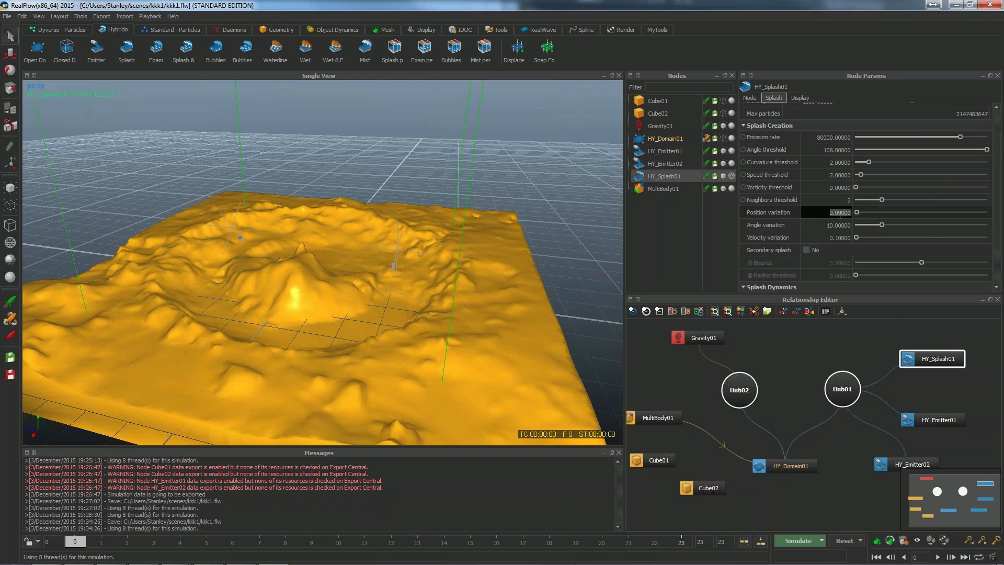
{"action": "left_click_drag", "start_coordinate": [835, 212], "coordinate": [852, 213]}
{"action": "type", "text": "1"}
{"action": "key", "text": "Return"}
{"action": "double_click", "coordinate": [818, 138]}
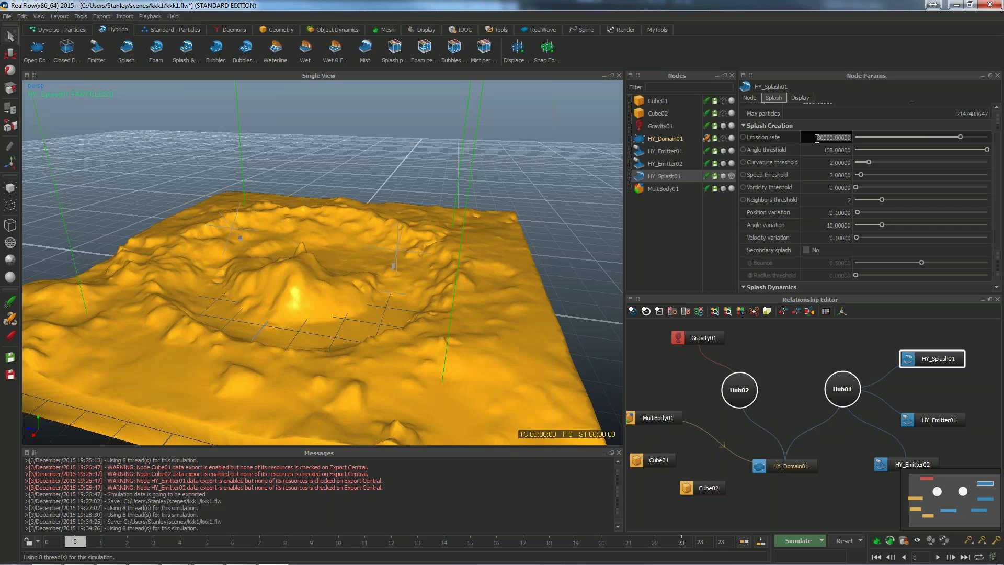
{"action": "left_click", "coordinate": [821, 138]}
{"action": "key", "text": "Return"}
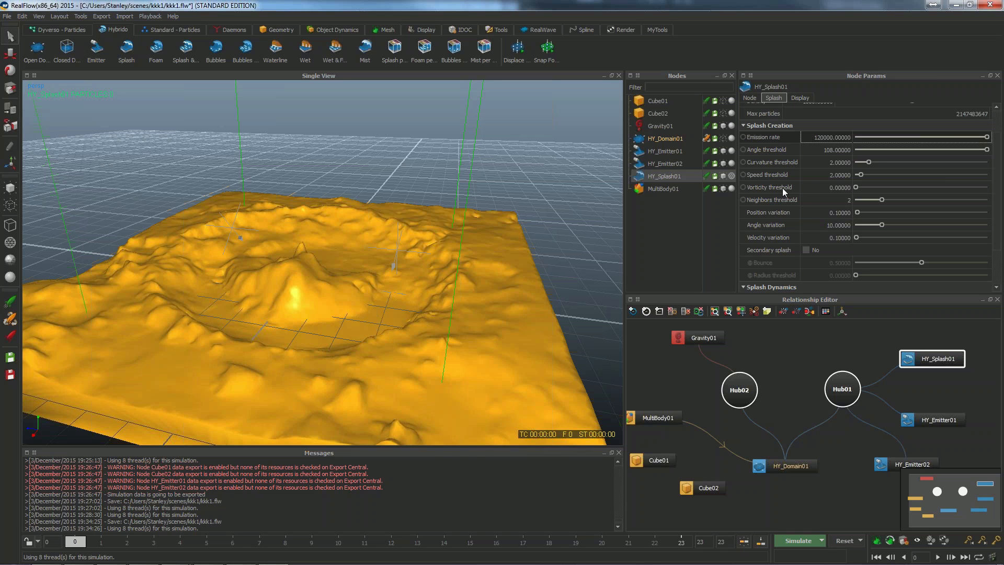
- Reset and rerun the simulation to examine the splash particles around the crater with the new emission settings
{"action": "left_click", "coordinate": [842, 539]}
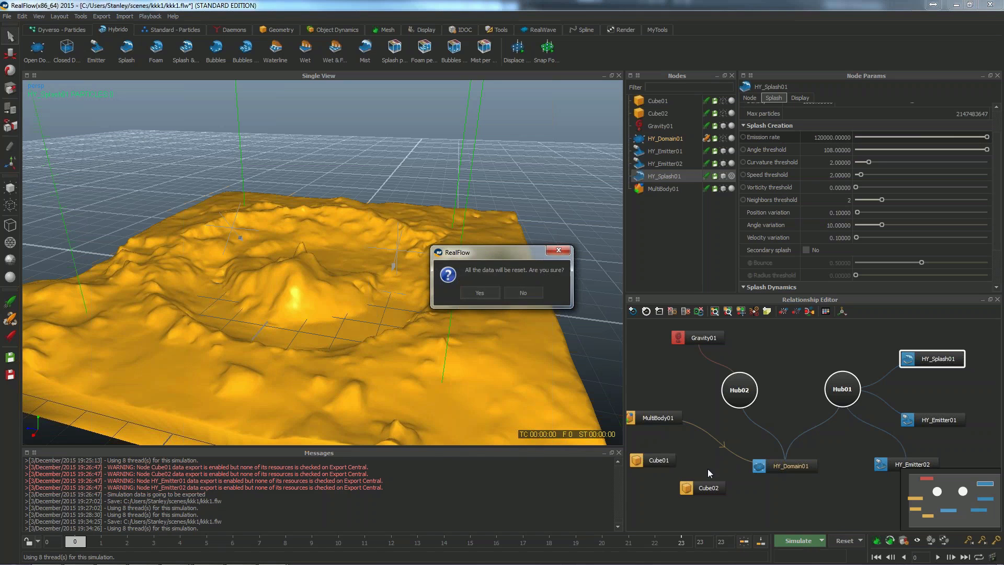
{"action": "left_click", "coordinate": [477, 292]}
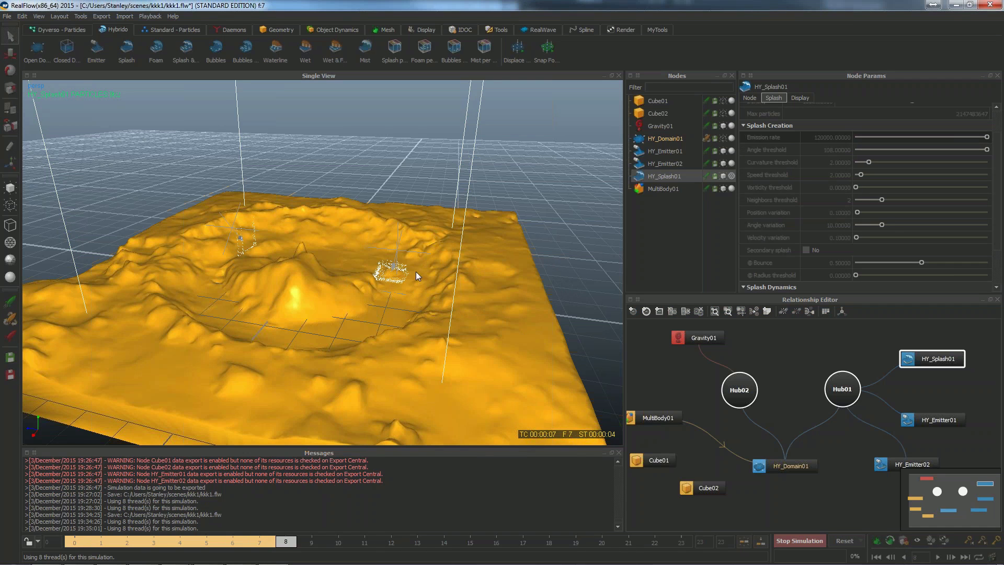
{"action": "left_click_drag", "start_coordinate": [426, 291], "coordinate": [412, 290], "text": "alt"}
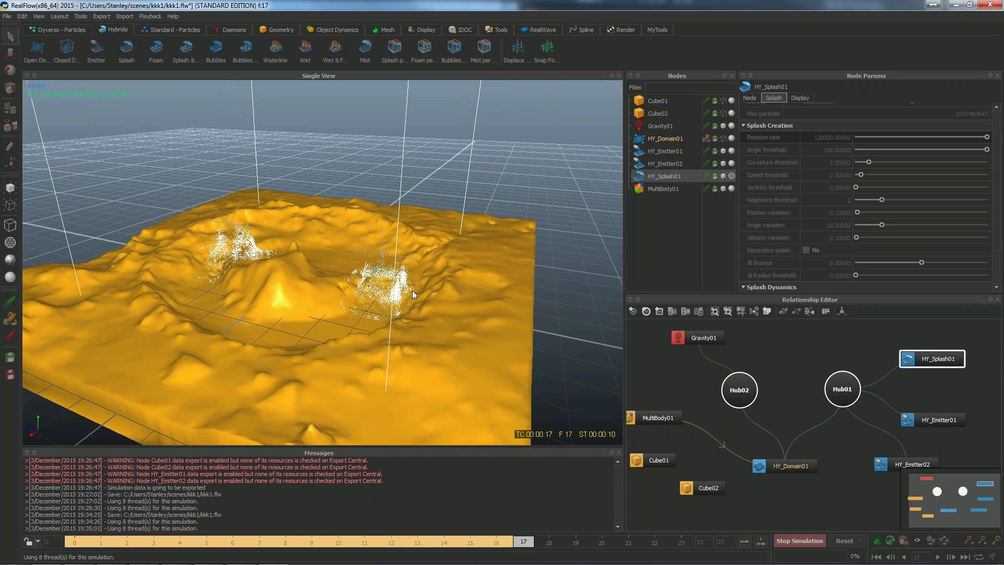
{"action": "scroll", "coordinate": [412, 291], "scroll_direction": "down", "scroll_amount": 2}
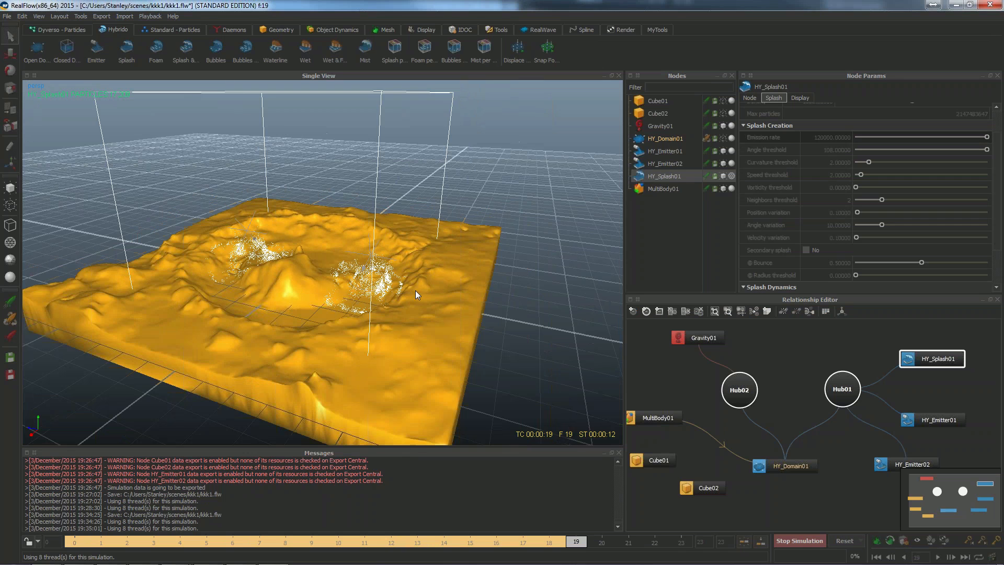
{"action": "left_click_drag", "start_coordinate": [415, 291], "coordinate": [413, 295], "text": "alt"}
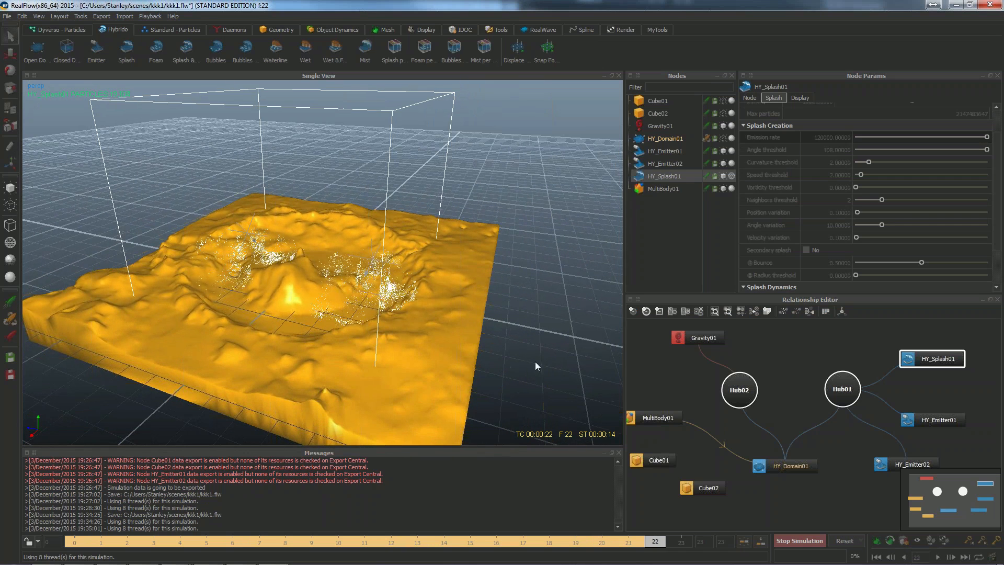
- Stop the simulation and reset its data to frame 0
{"action": "left_click", "coordinate": [777, 536]}
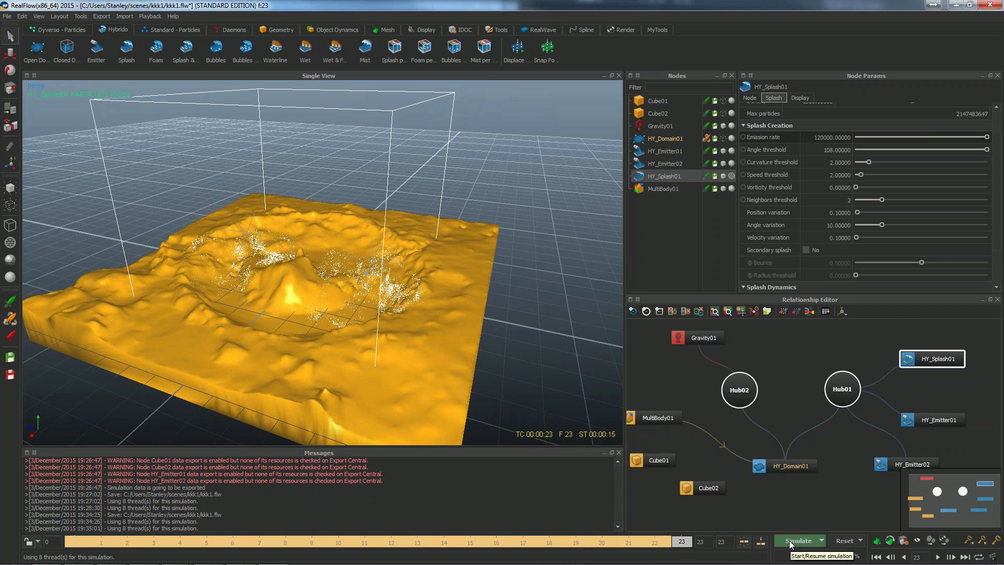
{"action": "left_click", "coordinate": [838, 544]}
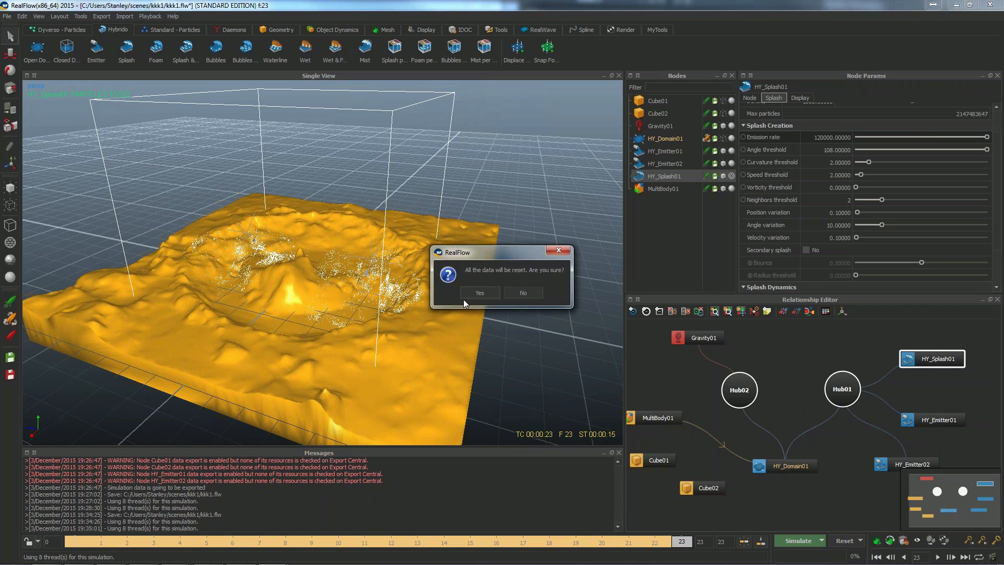
{"action": "left_click", "coordinate": [463, 298]}
{"action": "left_click", "coordinate": [514, 296]}
- Add a k Collision daemon to the relationship graph by searching for it by name
{"action": "right_click", "coordinate": [770, 359]}
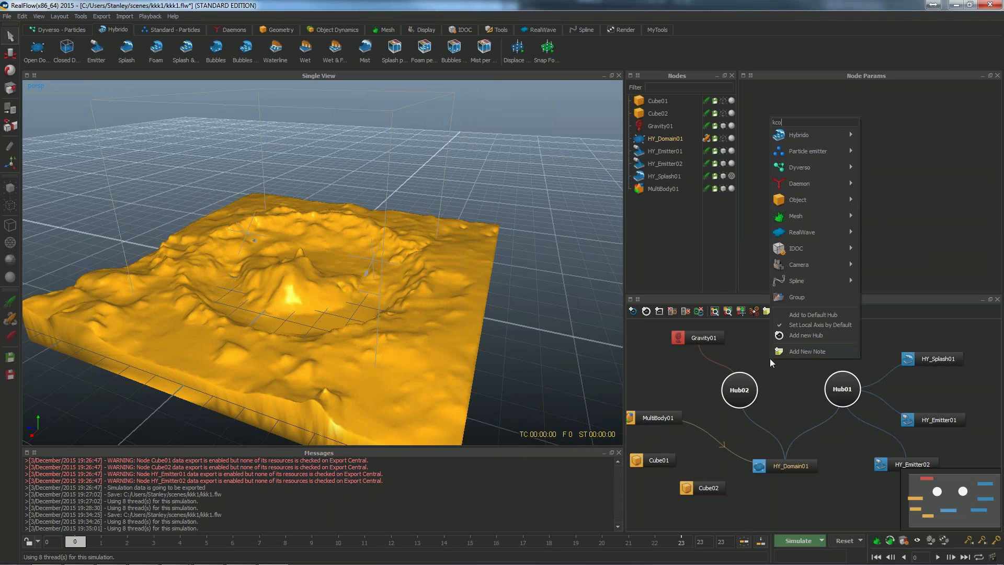
{"action": "type", "text": "kcol"}
{"action": "key", "text": "BackSpace"}
{"action": "key", "text": "BackSpace"}
{"action": "key", "text": "BackSpace"}
{"action": "type", "text": "colli"}
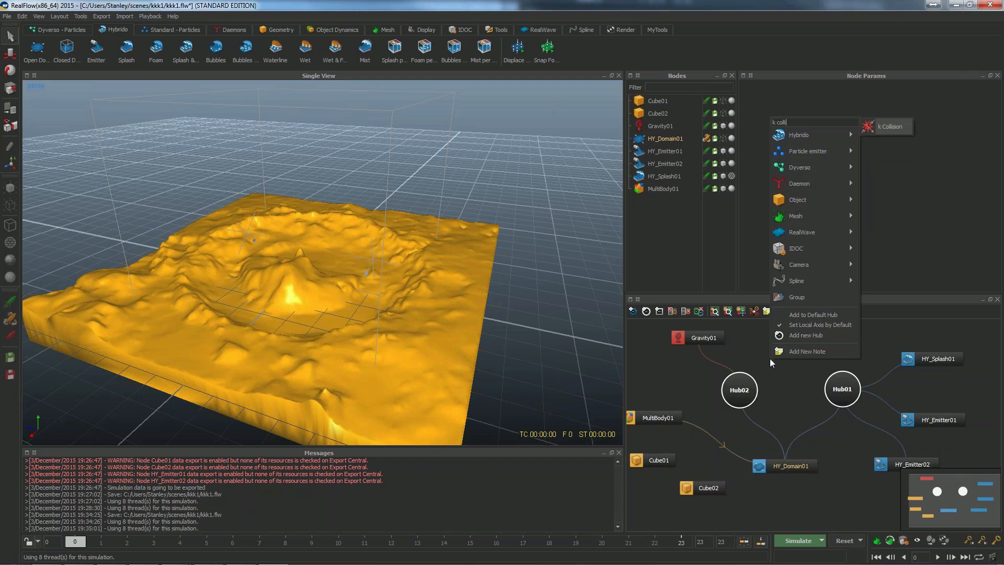
{"action": "key", "text": "Return"}
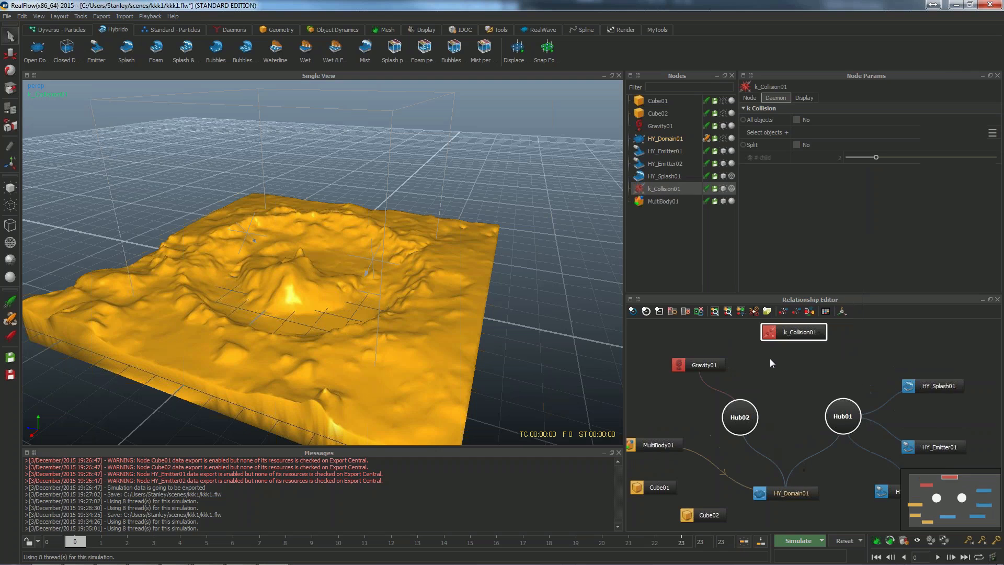
- Connect the k Collision daemon to HY_Splash01 and select MultiBody01 as its collision object
{"action": "left_click_drag", "start_coordinate": [768, 332], "coordinate": [922, 389]}
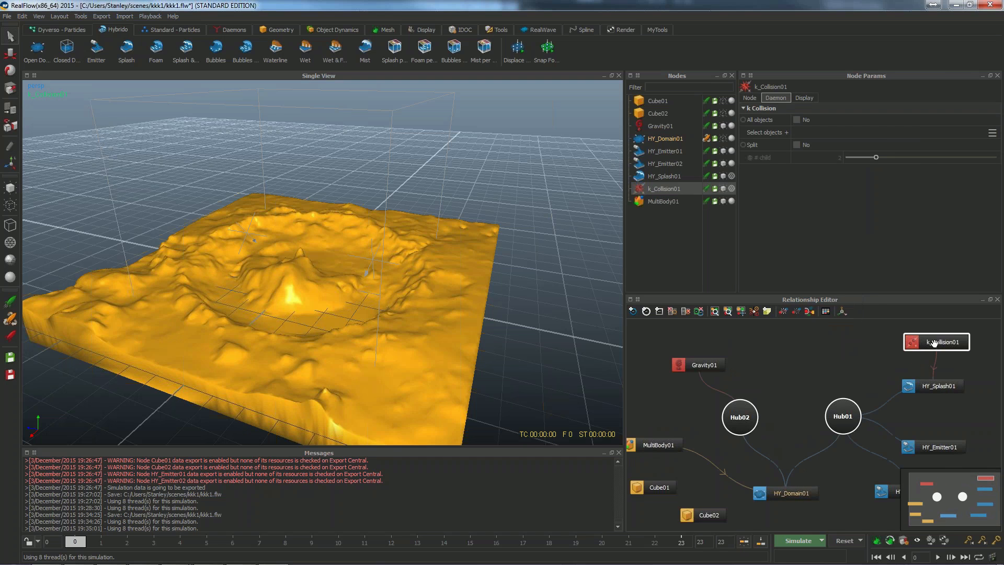
{"action": "left_click_drag", "start_coordinate": [934, 343], "coordinate": [929, 343]}
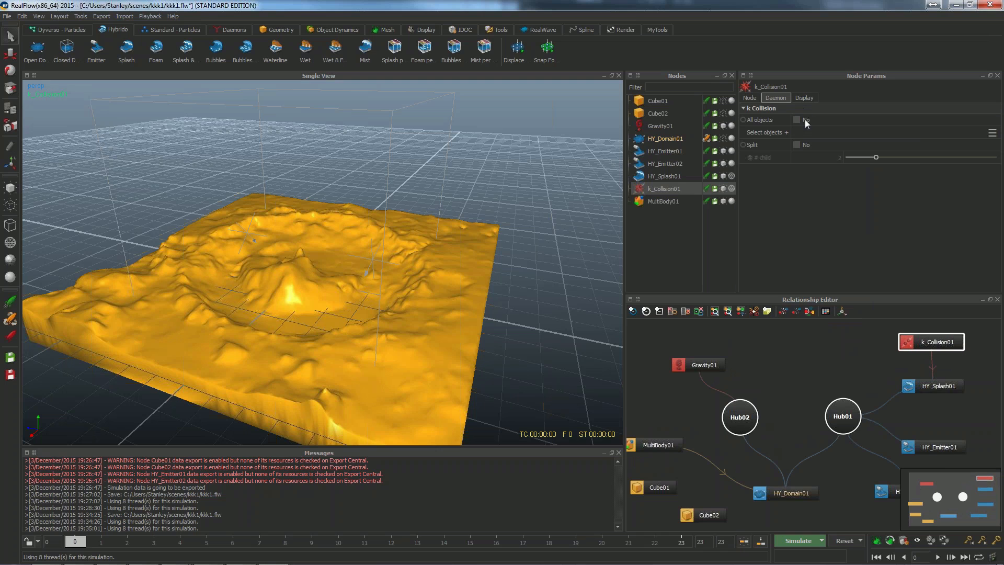
{"action": "left_click", "coordinate": [992, 133]}
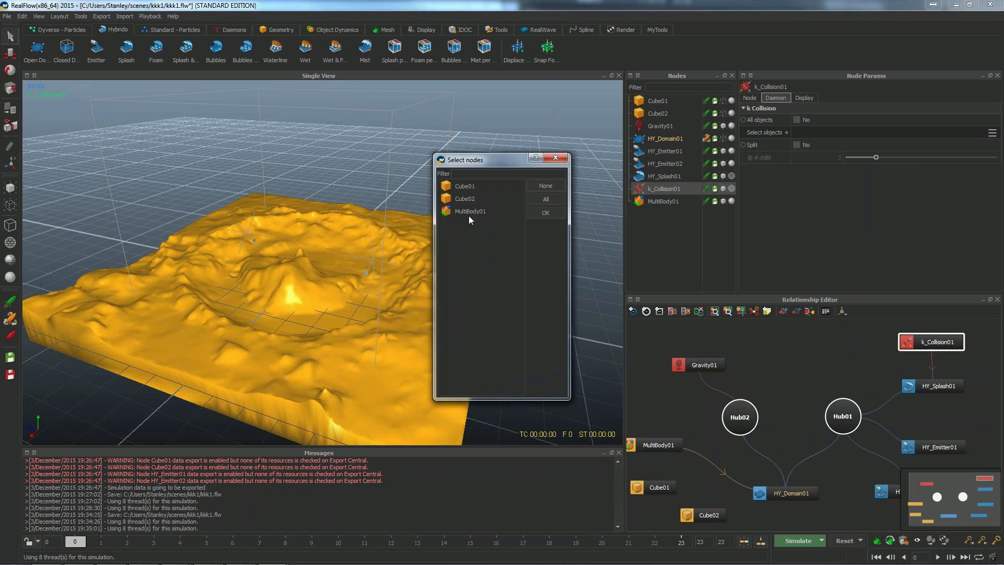
{"action": "left_click", "coordinate": [468, 212]}
{"action": "left_click", "coordinate": [541, 211]}
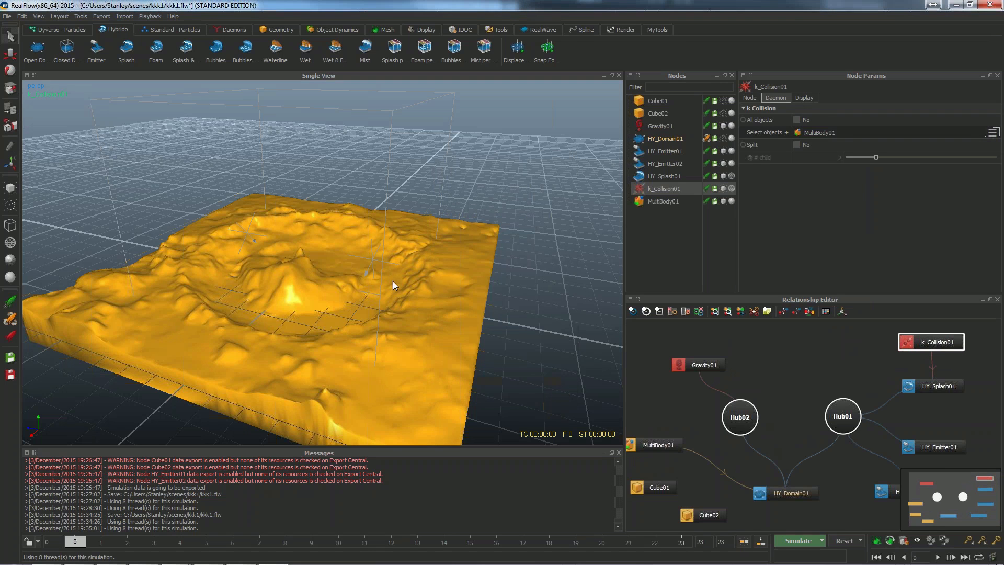
- Reset and rerun the simulation with the k_Collision01 daemon, and review the splash particles at frame 15
{"action": "left_click", "coordinate": [843, 541]}
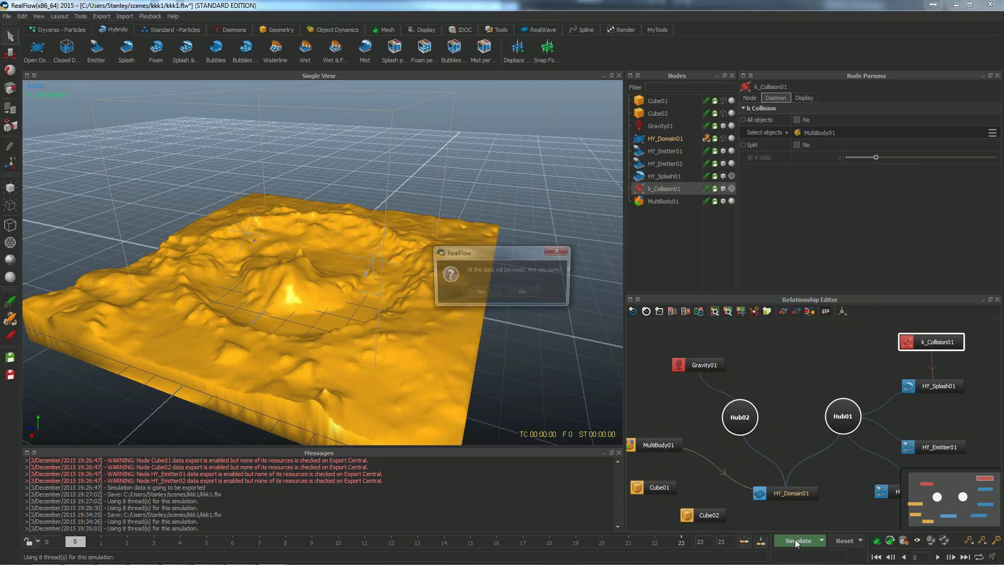
{"action": "left_click", "coordinate": [479, 292]}
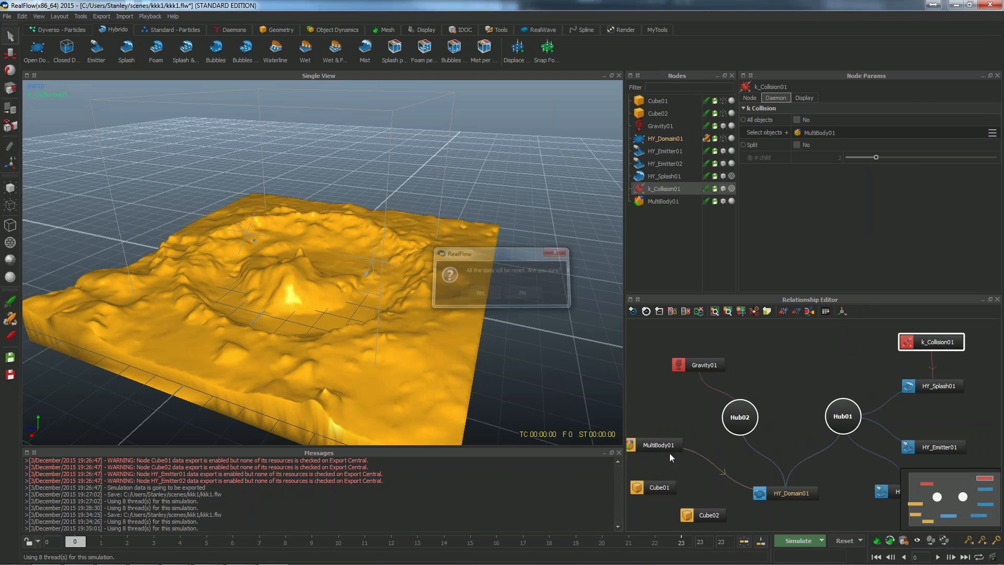
{"action": "left_click", "coordinate": [787, 540]}
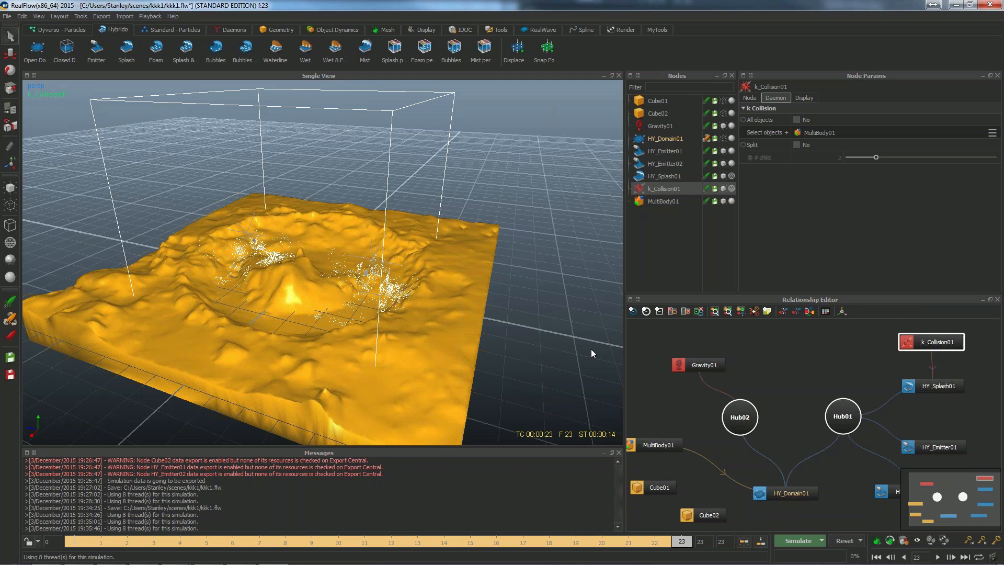
{"action": "mouse_move", "coordinate": [445, 336]}
{"action": "left_mouse_down", "text": "alt"}
{"action": "mouse_move", "coordinate": [460, 343]}
{"action": "mouse_move", "coordinate": [441, 338]}
{"action": "left_mouse_up", "text": "alt"}
{"action": "mouse_move", "coordinate": [436, 541]}
{"action": "left_mouse_down"}
{"action": "mouse_move", "coordinate": [368, 542]}
{"action": "mouse_move", "coordinate": [424, 558]}
{"action": "mouse_move", "coordinate": [234, 506]}
{"action": "mouse_move", "coordinate": [416, 555]}
{"action": "mouse_move", "coordinate": [478, 551]}
{"action": "left_mouse_up"}
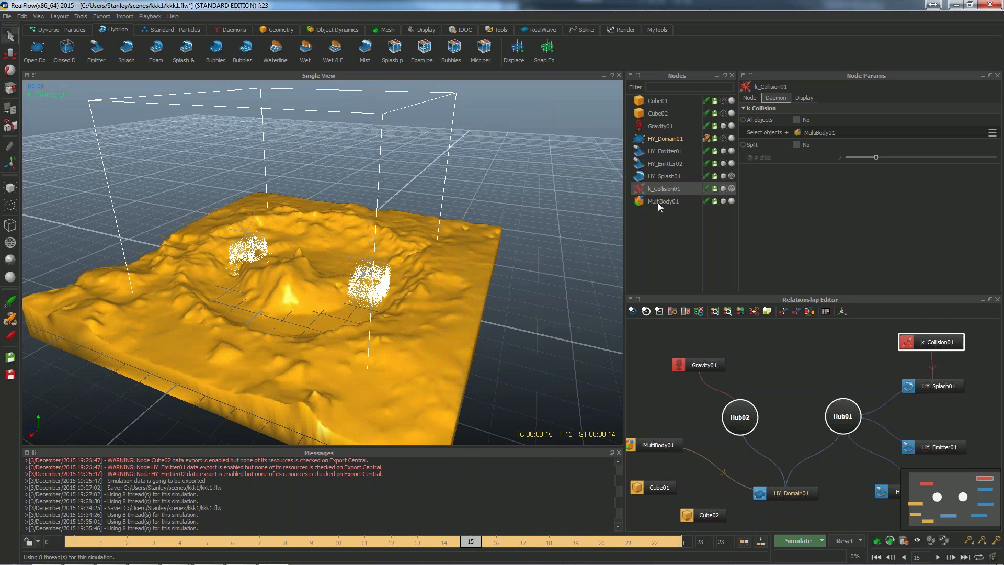
- Switch HY_Splash01 from active simulation to cache mode
{"action": "left_click", "coordinate": [670, 176]}
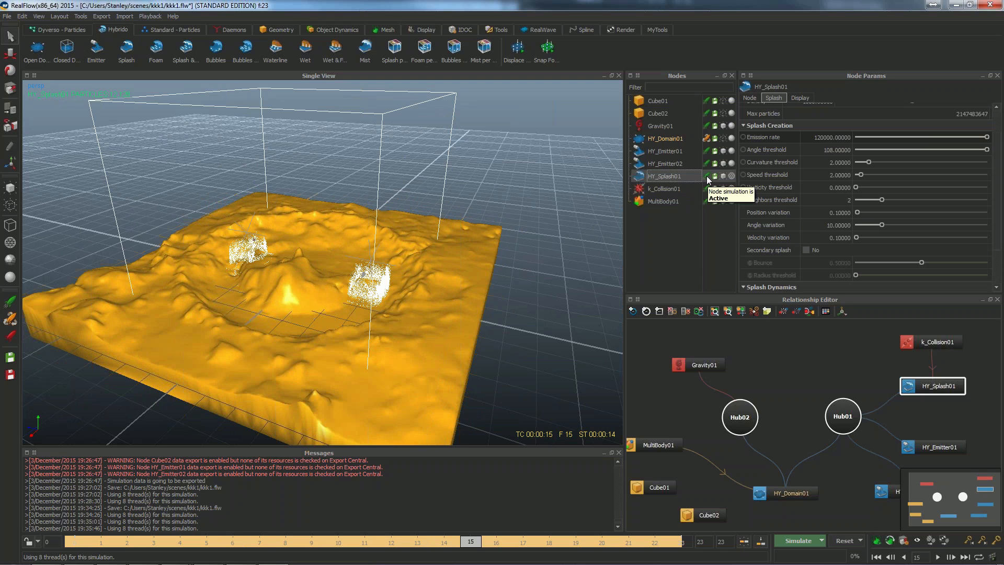
{"action": "left_click", "coordinate": [706, 176]}
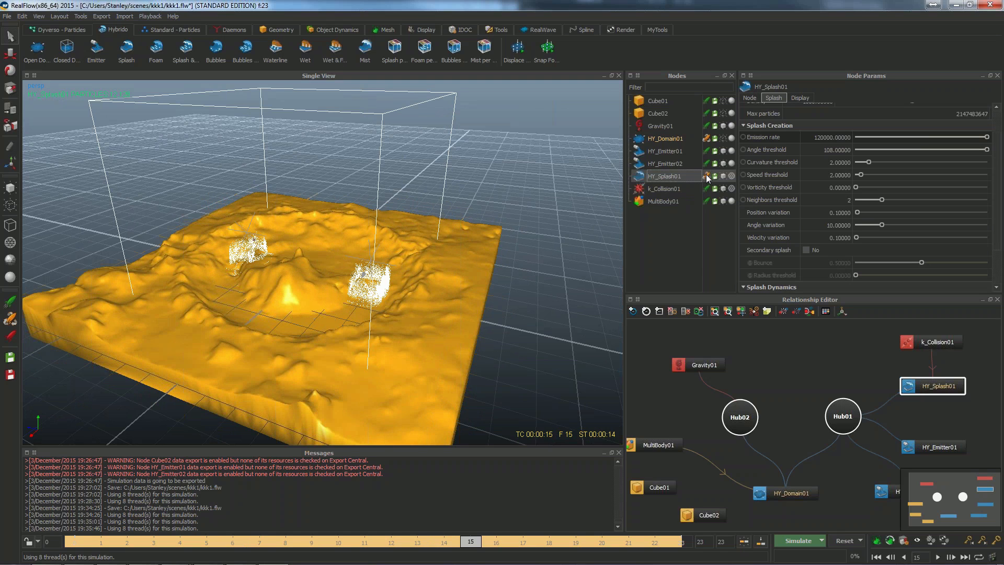
{"action": "left_click", "coordinate": [775, 347]}
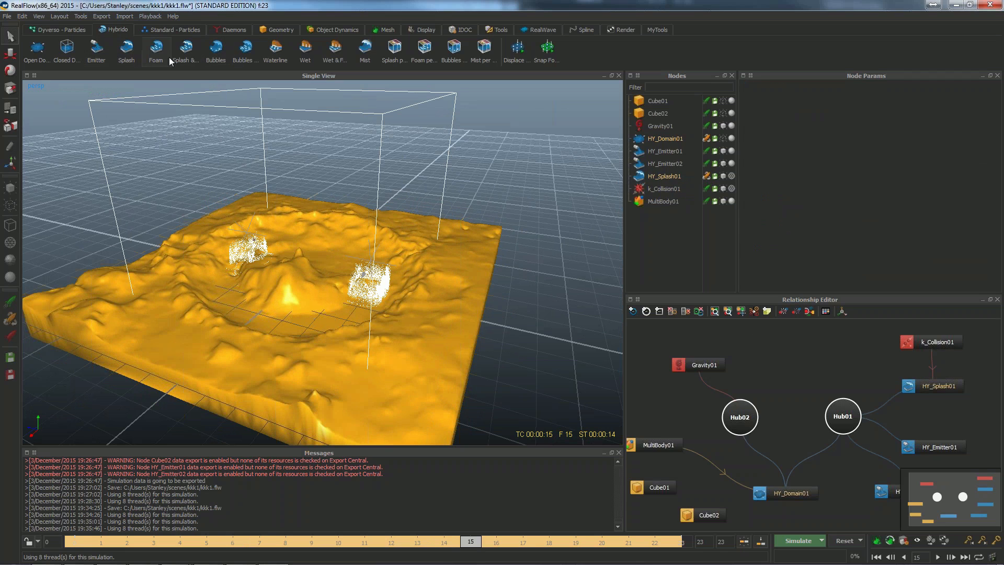
- Add a hybrido Foam node, connect it to Hub01 and place it between Gravity01 and k_Collision01 in the graph
{"action": "left_click", "coordinate": [157, 51]}
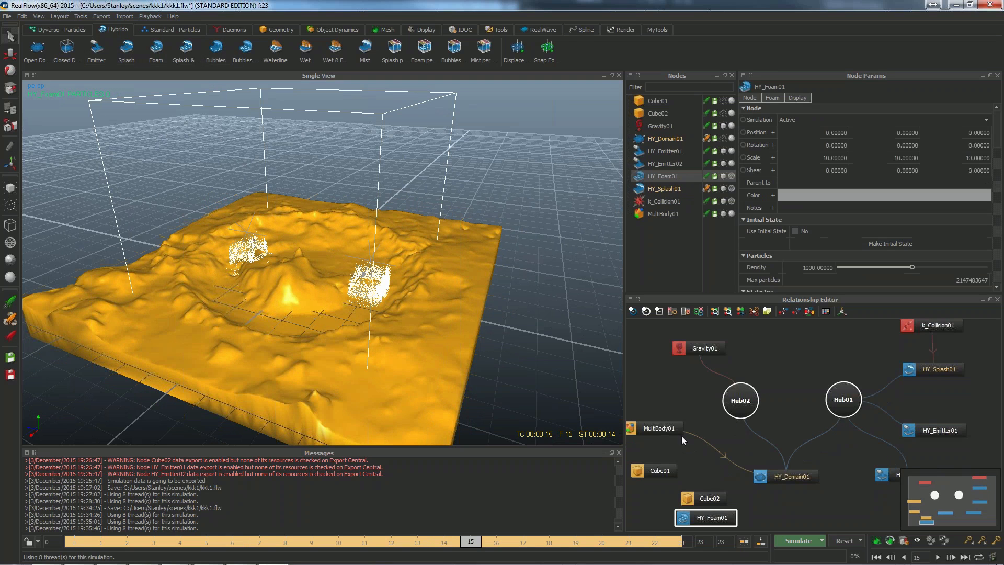
{"action": "left_click_drag", "start_coordinate": [688, 519], "coordinate": [827, 345]}
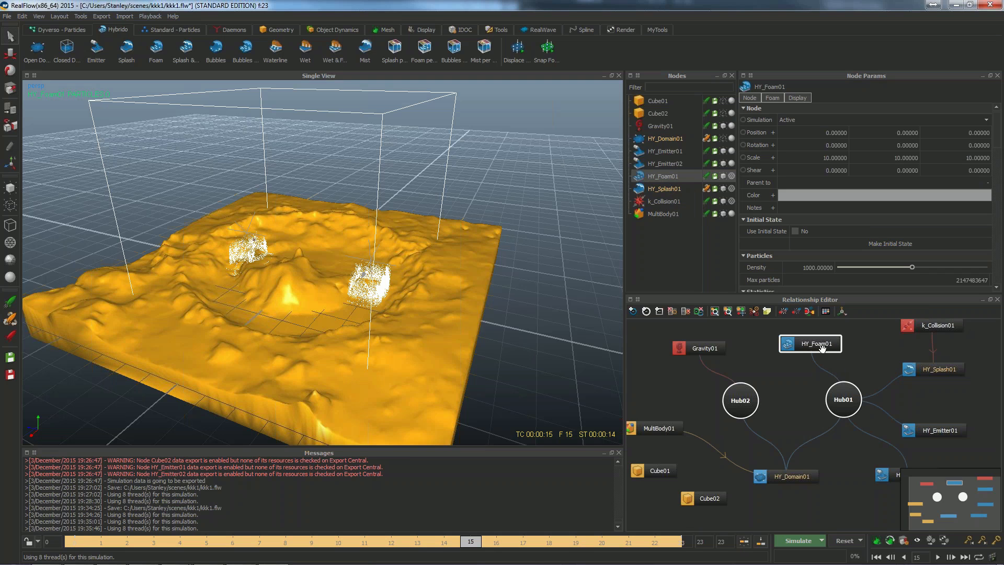
{"action": "left_click_drag", "start_coordinate": [821, 347], "coordinate": [818, 349]}
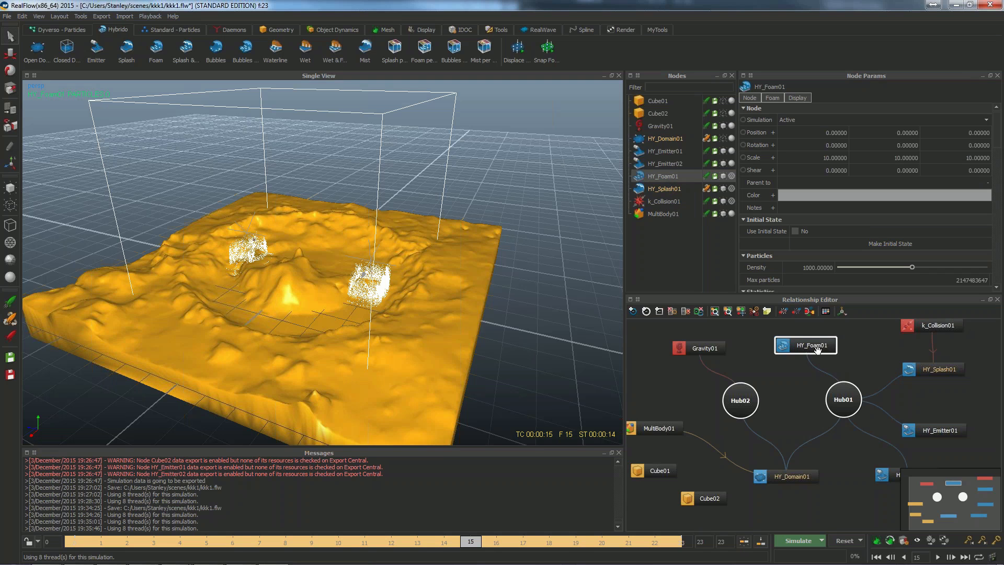
{"action": "left_click_drag", "start_coordinate": [817, 350], "coordinate": [804, 347]}
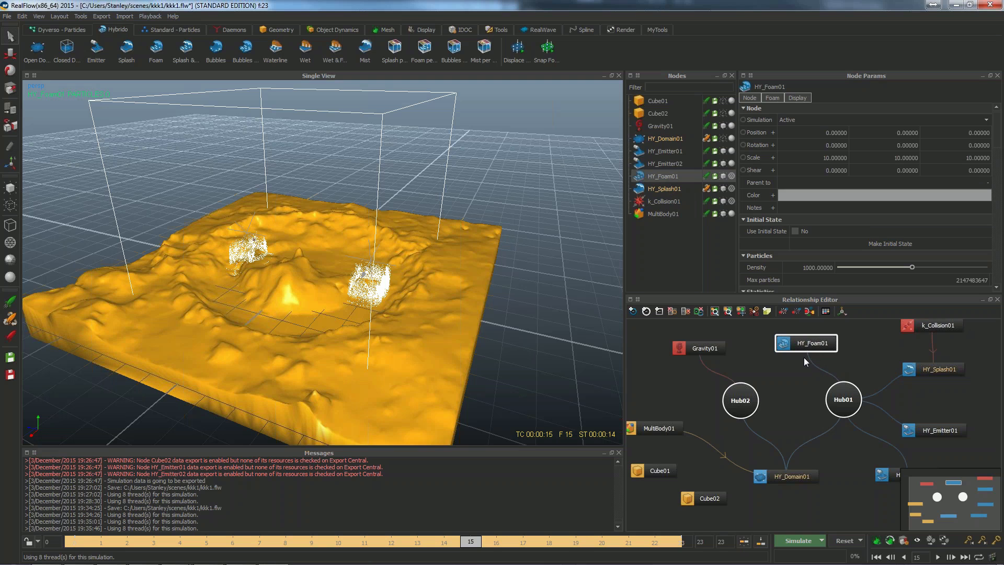
{"action": "left_click_drag", "start_coordinate": [806, 346], "coordinate": [800, 343]}
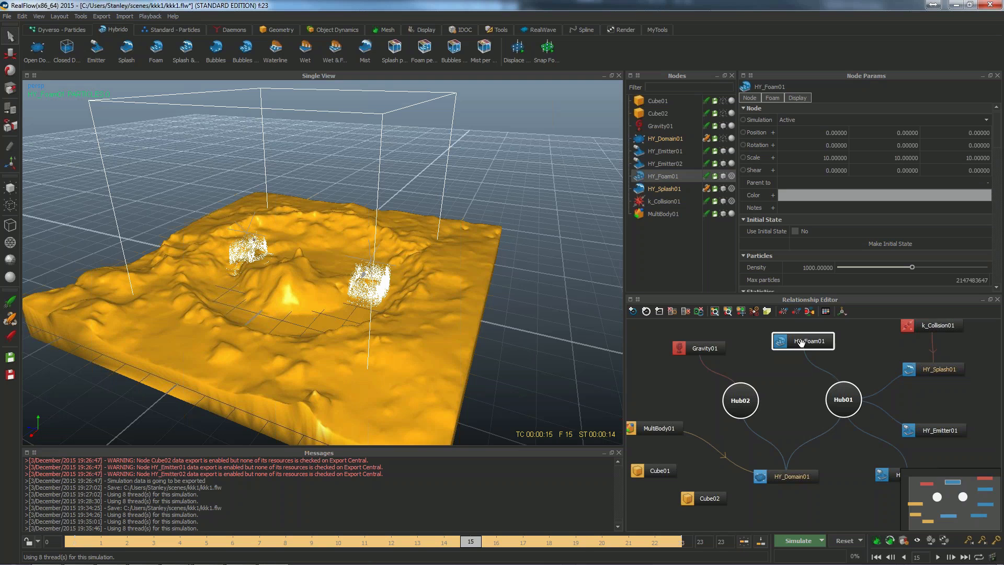
{"action": "mouse_move", "coordinate": [801, 342]}
{"action": "left_mouse_down"}
{"action": "mouse_move", "coordinate": [817, 345]}
{"action": "mouse_move", "coordinate": [807, 341]}
{"action": "left_mouse_up"}
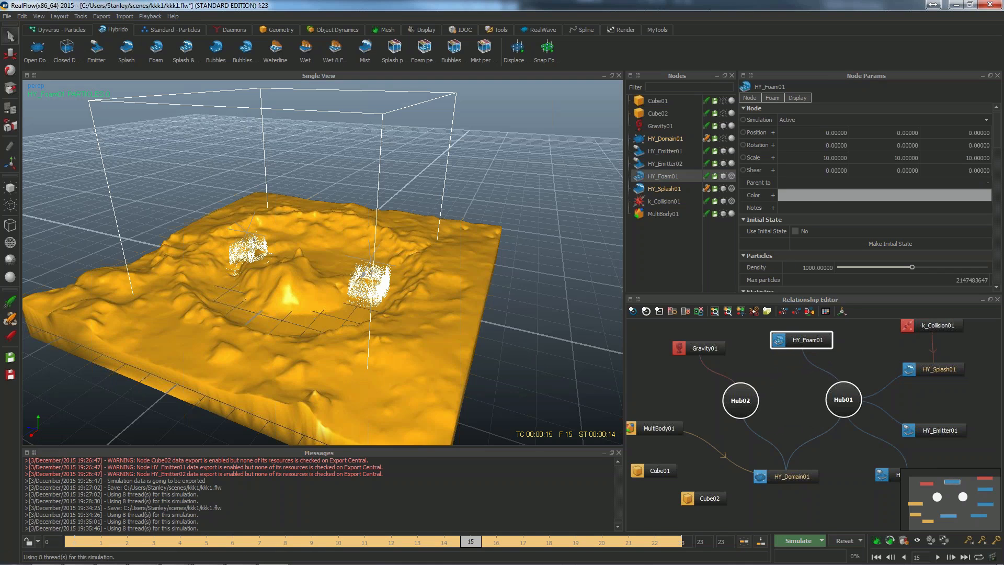
- Turn off foam creation from bubbles for HY_Foam01
{"action": "left_click", "coordinate": [772, 99]}
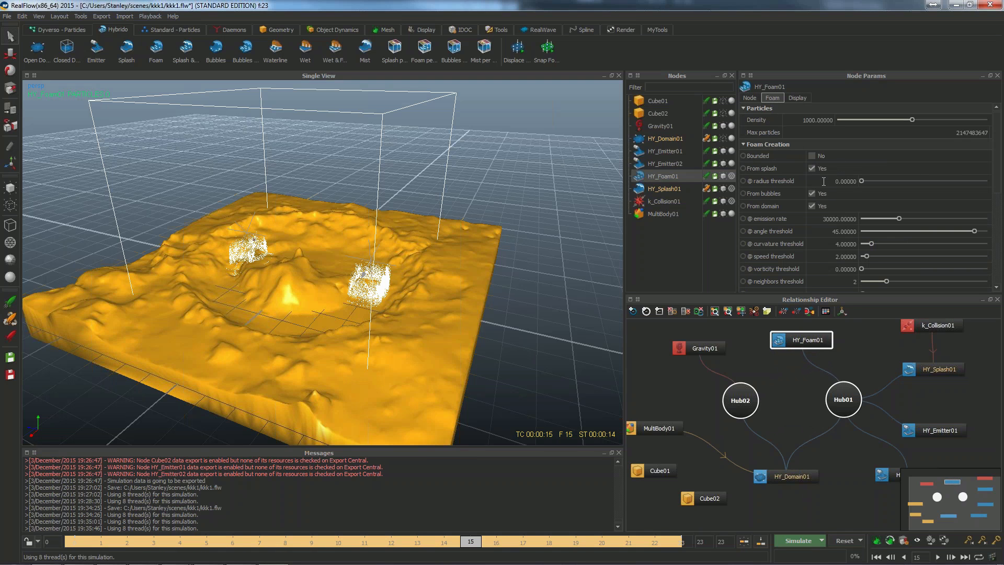
{"action": "left_click_drag", "start_coordinate": [802, 337], "coordinate": [804, 338]}
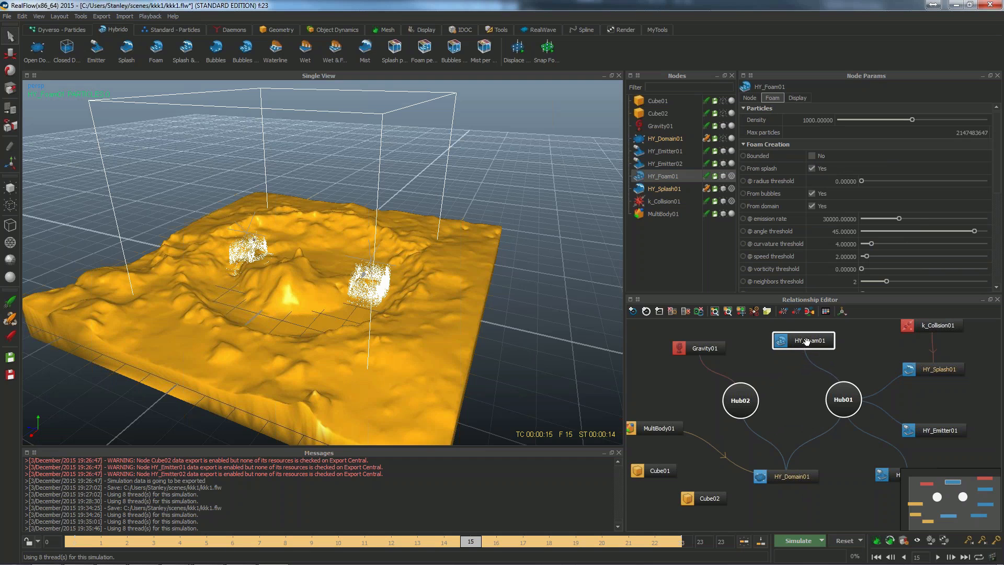
{"action": "left_click", "coordinate": [812, 193]}
{"action": "scroll", "coordinate": [822, 220], "scroll_direction": "down", "scroll_amount": 2}
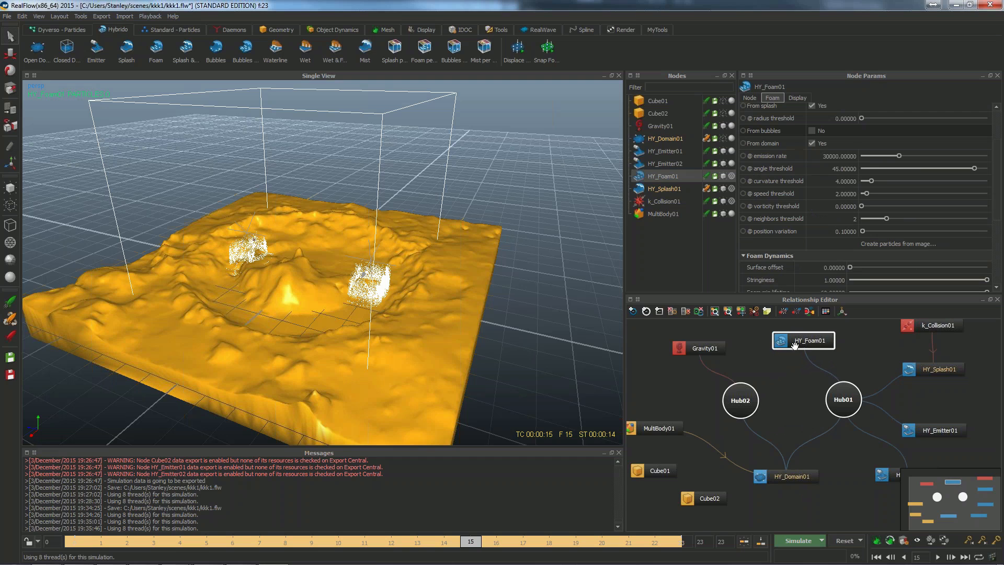
{"action": "left_click_drag", "start_coordinate": [794, 345], "coordinate": [794, 342]}
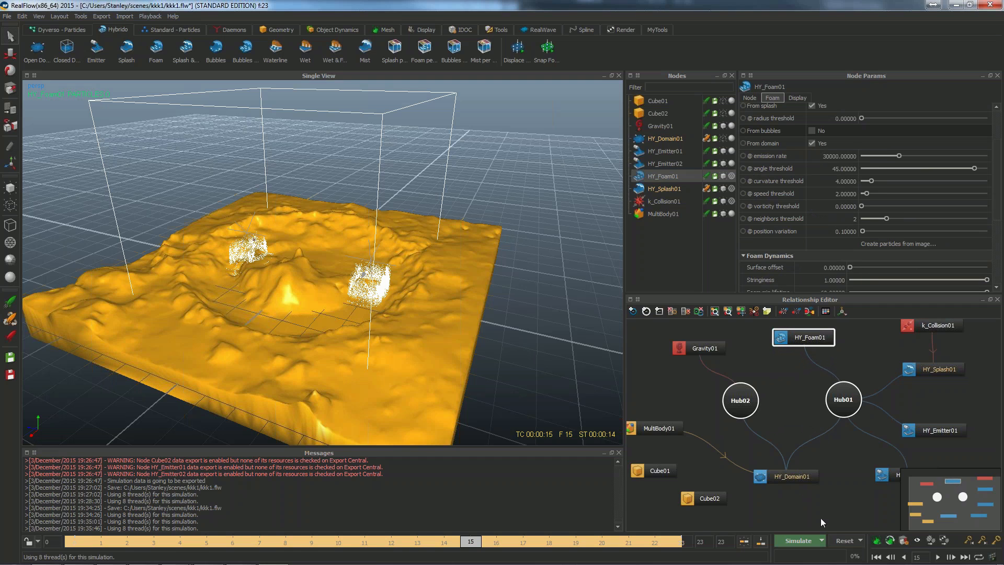
{"action": "left_click_drag", "start_coordinate": [825, 340], "coordinate": [819, 350]}
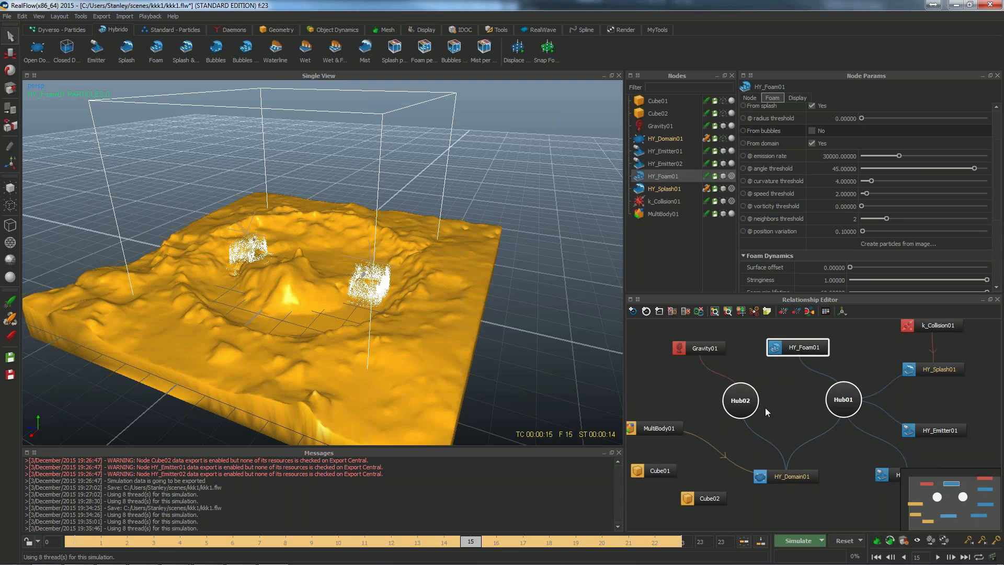
{"action": "left_click_drag", "start_coordinate": [803, 351], "coordinate": [809, 352]}
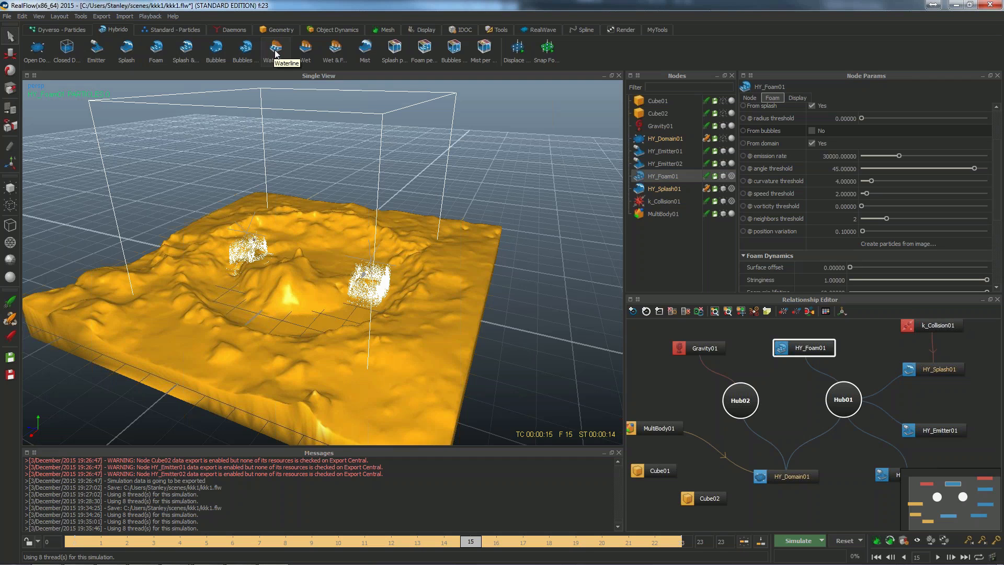
- Set the Liquid - Particles Solver MAX substeps to 1 in the Hybrido simulation options
{"action": "left_click", "coordinate": [821, 541]}
{"action": "left_click", "coordinate": [808, 558]}
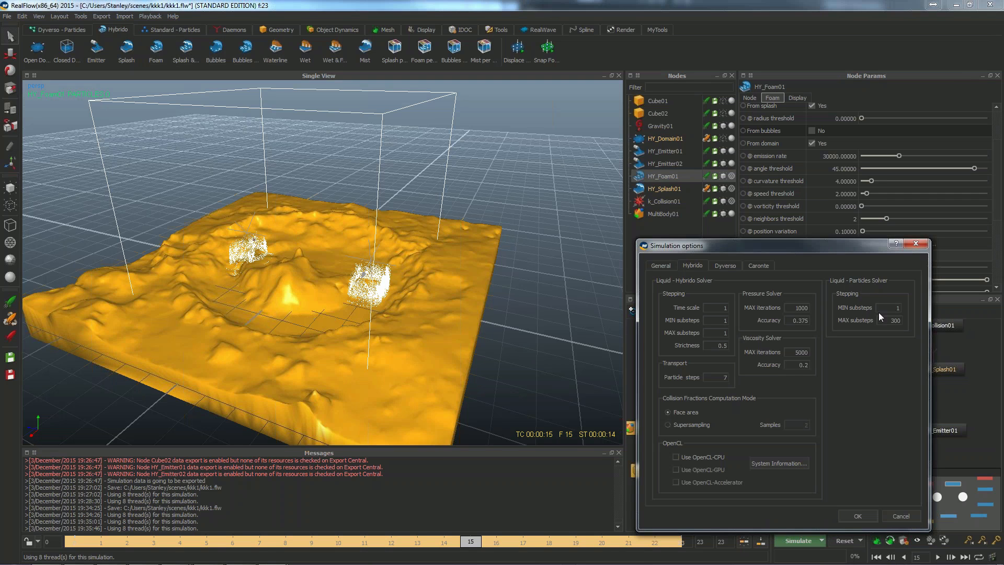
{"action": "double_click", "coordinate": [896, 320]}
{"action": "left_click_drag", "start_coordinate": [829, 237], "coordinate": [808, 227]}
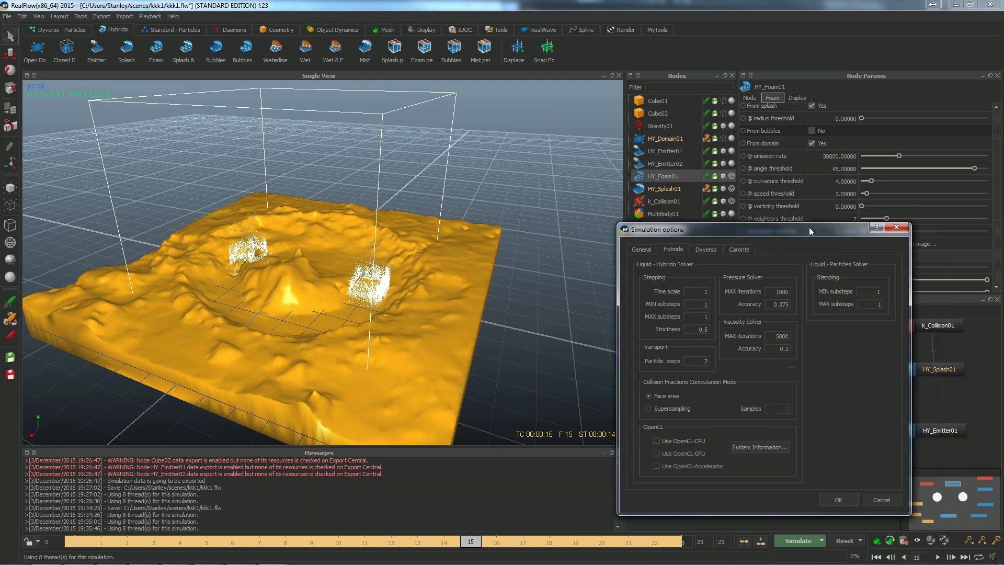
{"action": "left_click", "coordinate": [836, 497]}
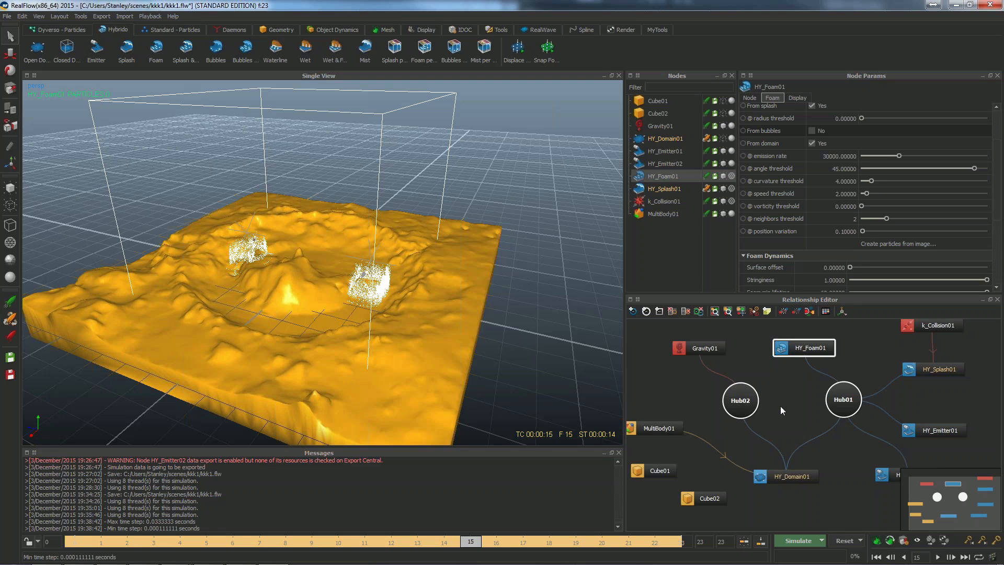
{"action": "left_click", "coordinate": [821, 541]}
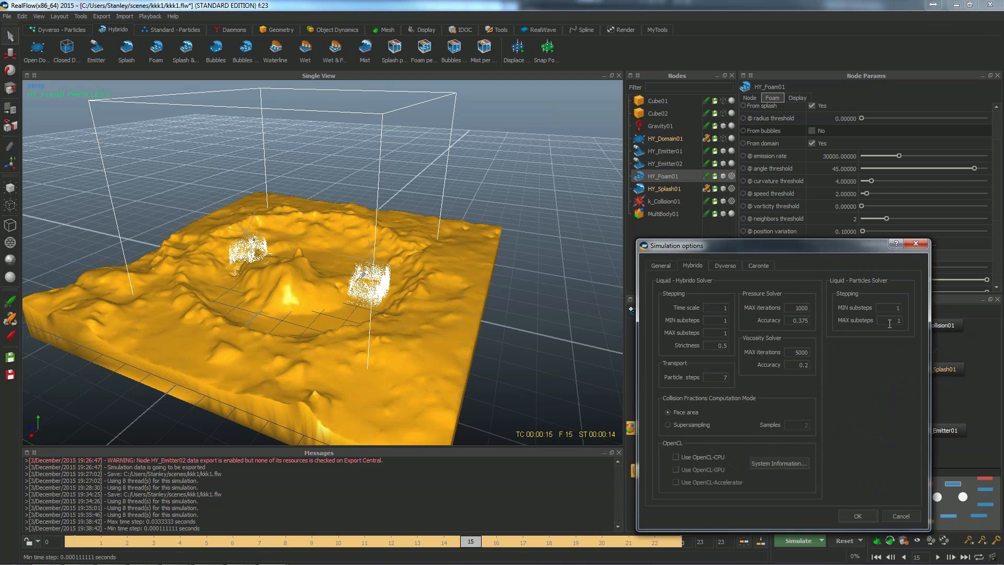
{"action": "left_click_drag", "start_coordinate": [853, 250], "coordinate": [852, 187]}
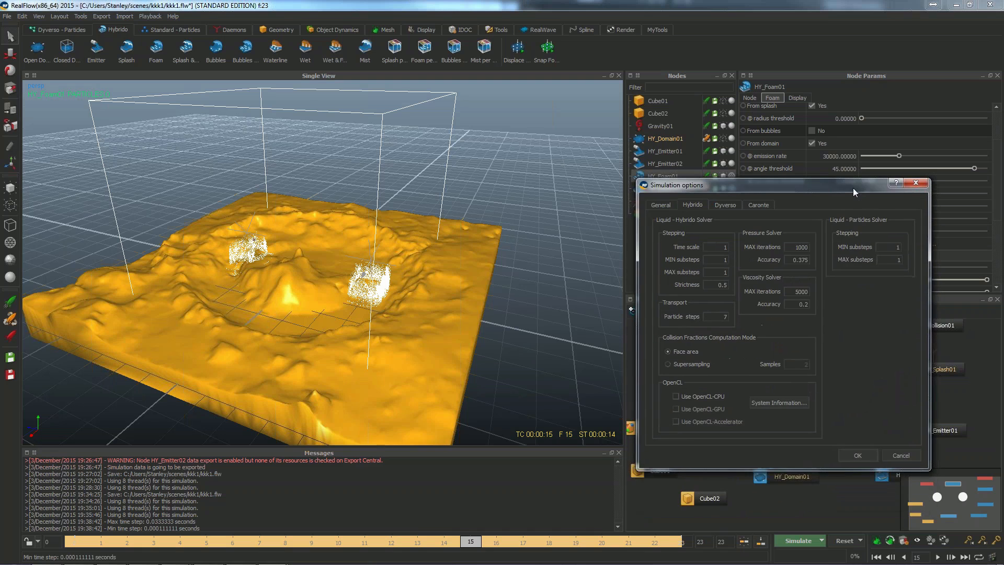
{"action": "left_click", "coordinate": [857, 456]}
- Reset all simulation data, rerun the simulation with the new substep setting and stop it at frame 12
{"action": "left_click", "coordinate": [844, 541]}
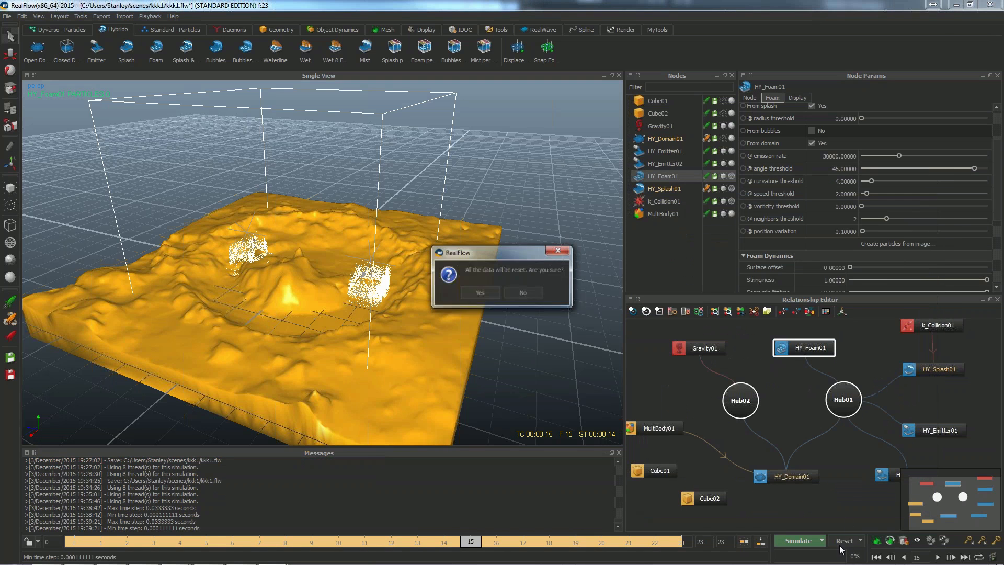
{"action": "left_click", "coordinate": [521, 293]}
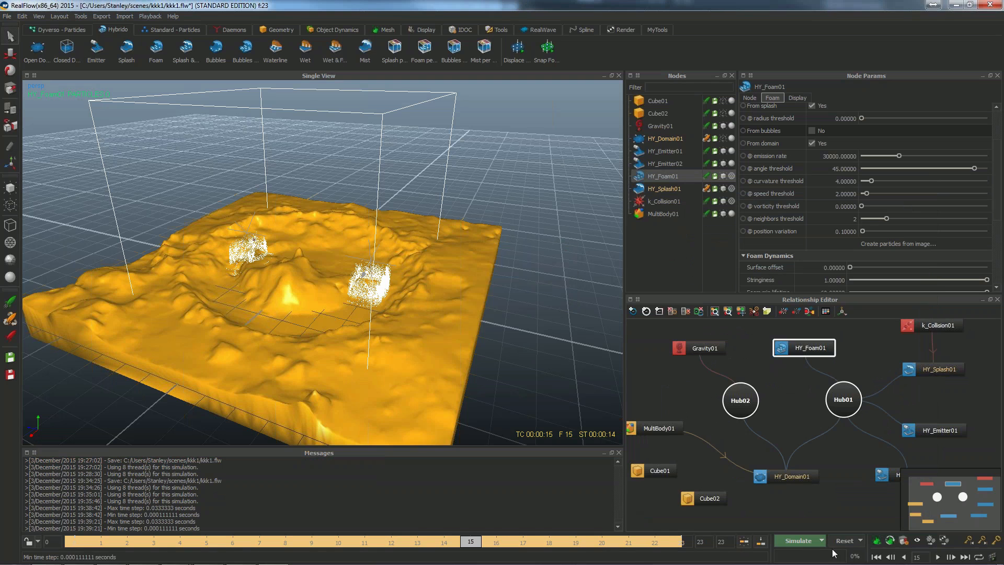
{"action": "left_click", "coordinate": [847, 543]}
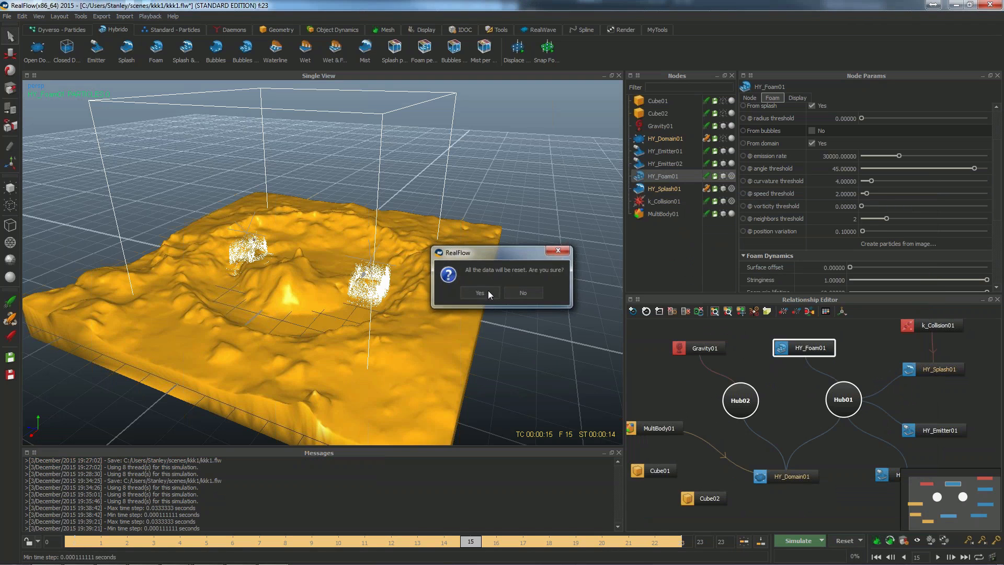
{"action": "left_click", "coordinate": [488, 290]}
{"action": "left_click", "coordinate": [795, 540]}
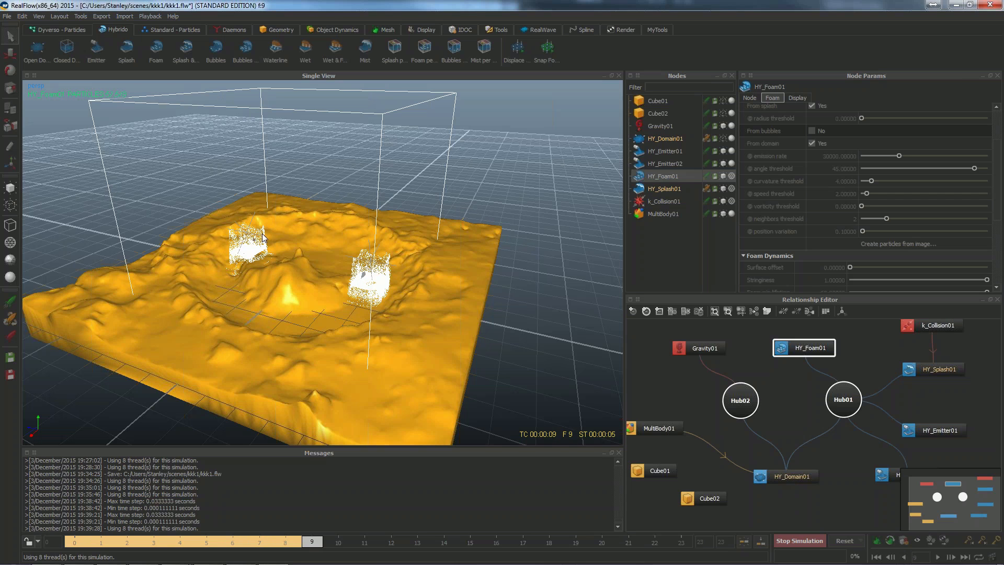
{"action": "left_click", "coordinate": [796, 542]}
- Select HY_Splash01 and examine the particles in the crater up close and from farther away
{"action": "left_click", "coordinate": [930, 369]}
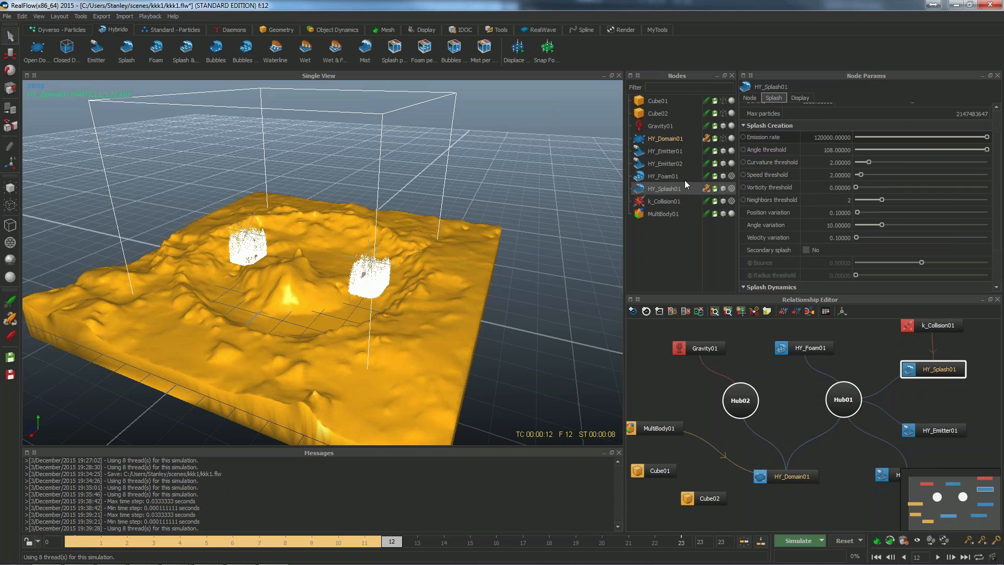
{"action": "scroll", "coordinate": [367, 233], "scroll_direction": "up", "scroll_amount": 5}
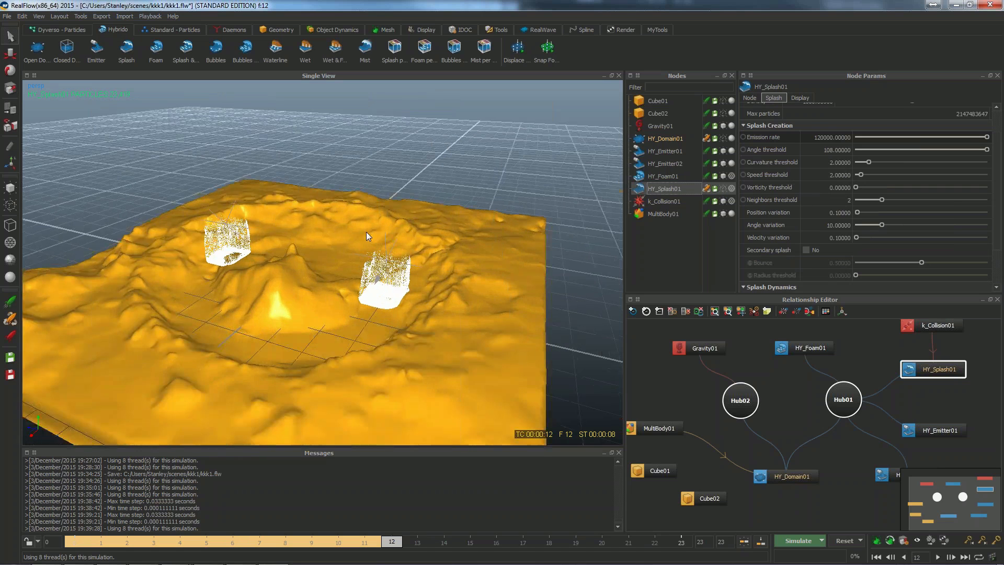
{"action": "scroll", "coordinate": [283, 322], "scroll_direction": "down", "scroll_amount": 3}
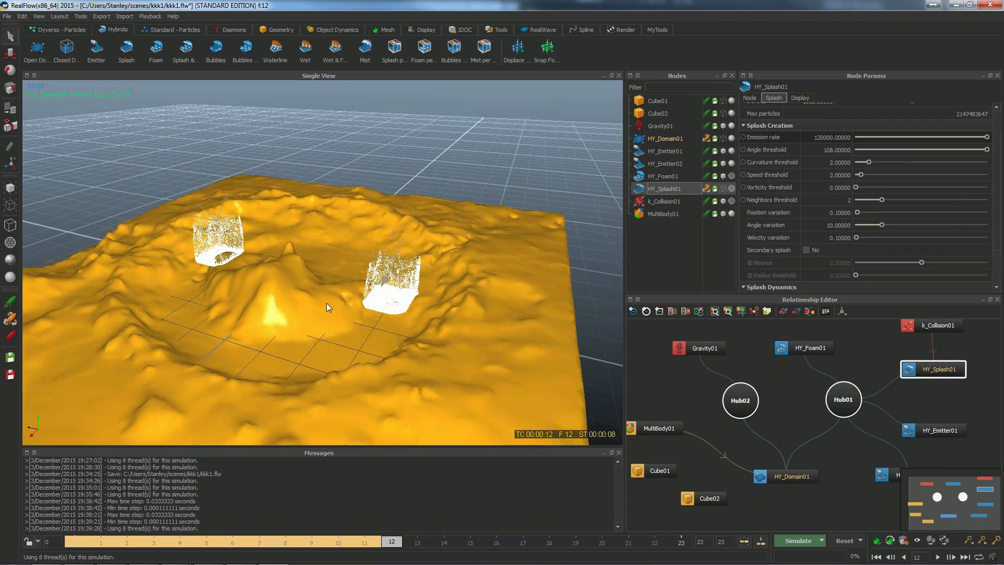
{"action": "scroll", "coordinate": [357, 250], "scroll_direction": "down", "scroll_amount": 3}
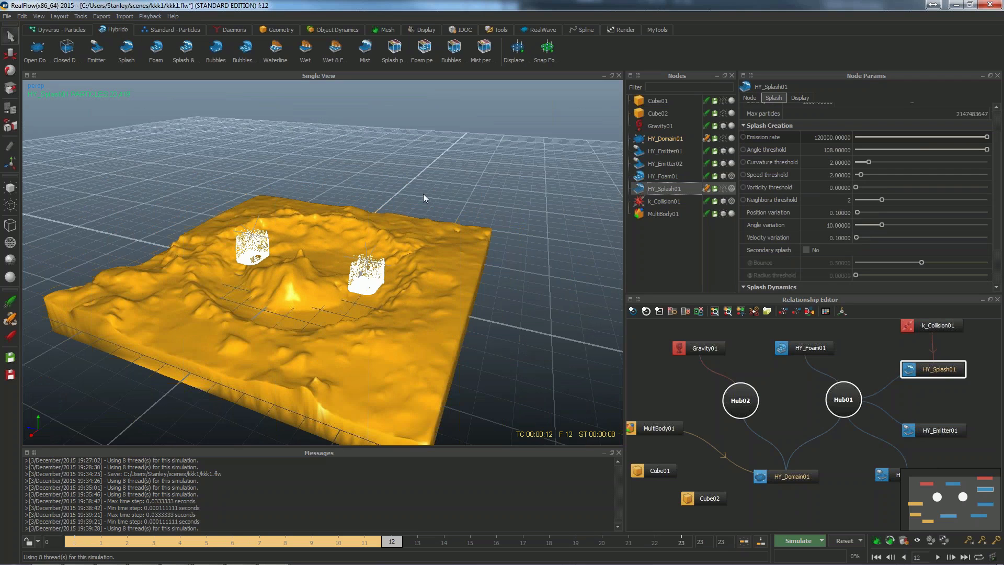
- Add a k Volume daemon to the scene
{"action": "left_click", "coordinate": [215, 30]}
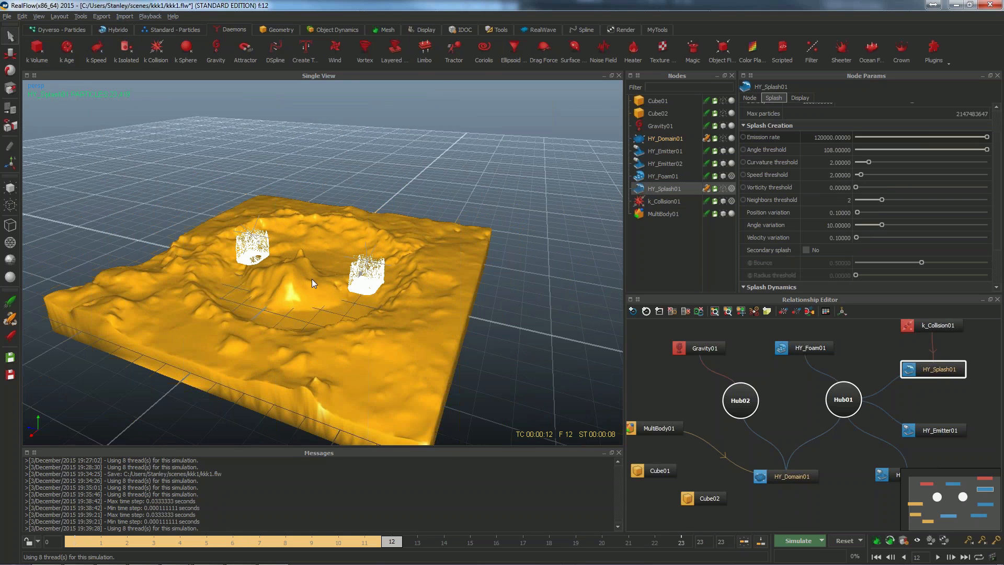
{"action": "left_click_drag", "start_coordinate": [311, 279], "coordinate": [360, 195], "text": "alt"}
{"action": "scroll", "coordinate": [329, 287], "scroll_direction": "up", "scroll_amount": 5}
{"action": "scroll", "coordinate": [289, 227], "scroll_direction": "down", "scroll_amount": 5}
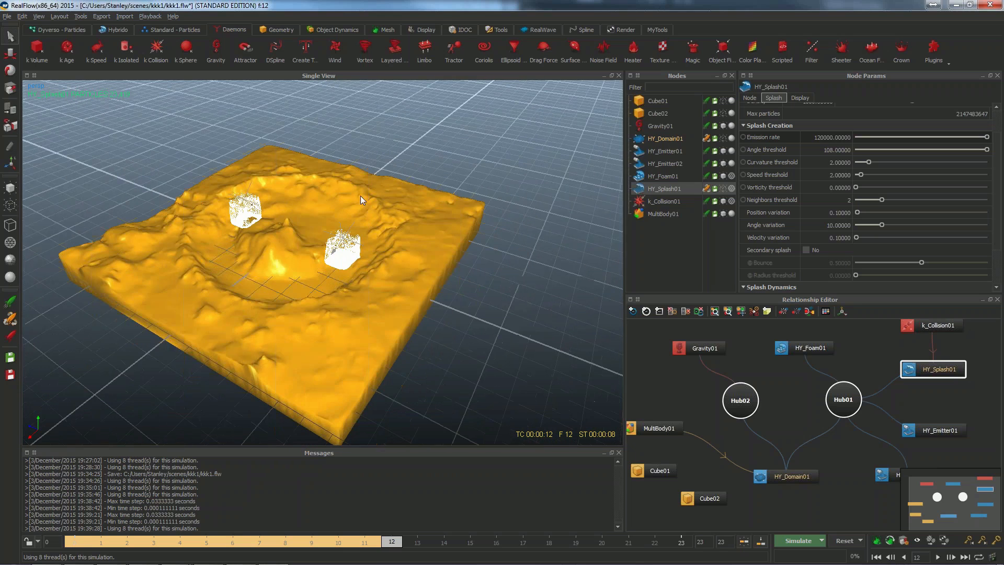
{"action": "left_click", "coordinate": [41, 49]}
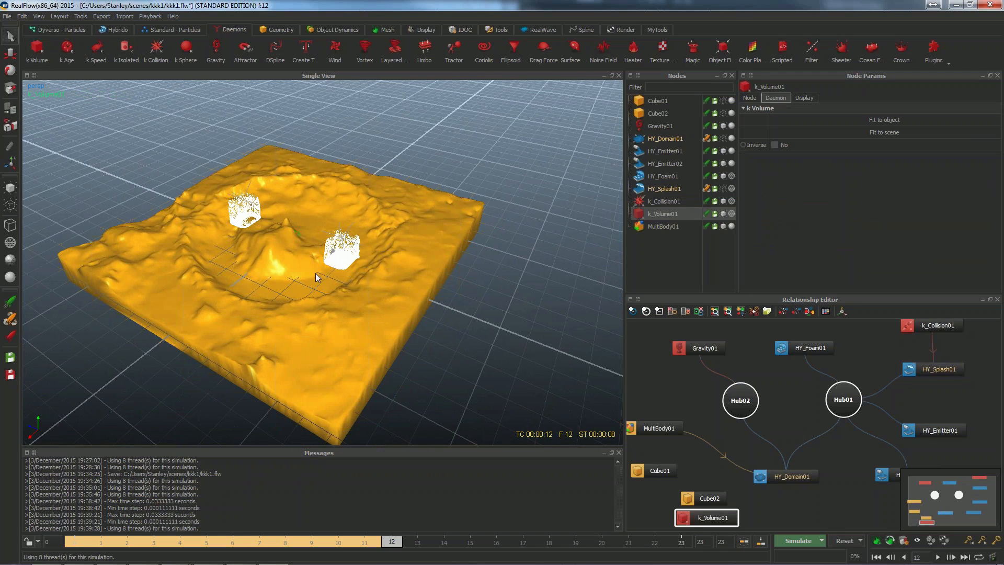
- Scale the k_Volume01 daemon up uniformly until its box is wider than the whole terrain
{"action": "scroll", "coordinate": [315, 273], "scroll_direction": "down", "scroll_amount": 3}
{"action": "key", "text": "r"}
{"action": "left_click_drag", "start_coordinate": [292, 246], "coordinate": [387, 208]}
{"action": "left_click_drag", "start_coordinate": [388, 208], "coordinate": [390, 210]}
{"action": "key", "text": "w"}
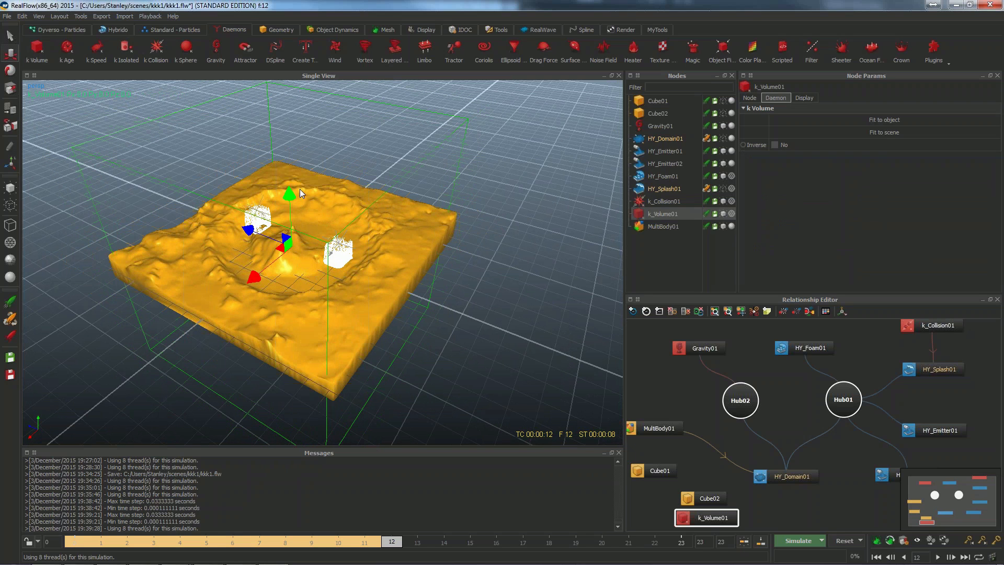
- Raise the k_Volume01 box vertically until its base sits at the underside of the terrain
{"action": "left_click_drag", "start_coordinate": [291, 192], "coordinate": [293, 77]}
{"action": "scroll", "coordinate": [312, 134], "scroll_direction": "down", "scroll_amount": 2}
{"action": "middle_click_drag", "start_coordinate": [332, 169], "coordinate": [337, 242], "text": "alt"}
{"action": "left_click_drag", "start_coordinate": [338, 242], "coordinate": [346, 220], "text": "alt"}
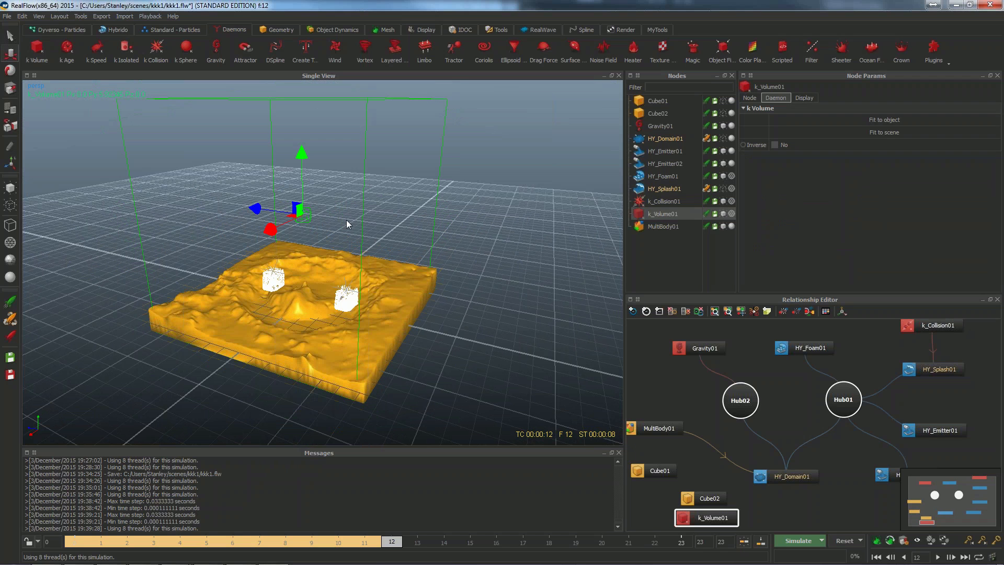
{"action": "scroll", "coordinate": [458, 201], "scroll_direction": "down", "scroll_amount": 3}
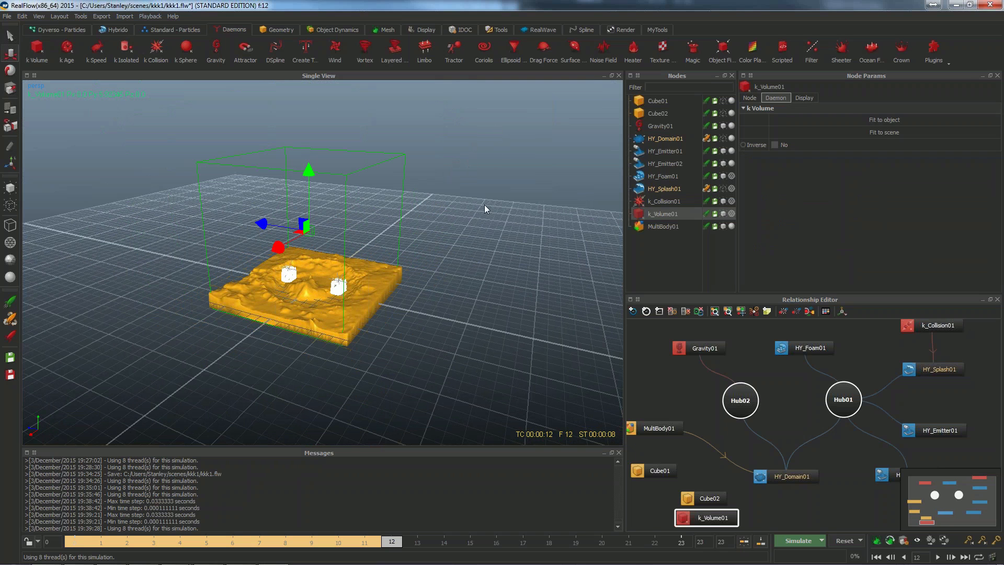
{"action": "middle_click_drag", "start_coordinate": [395, 223], "coordinate": [407, 249]}
{"action": "scroll", "coordinate": [416, 252], "scroll_direction": "up", "scroll_amount": 3}
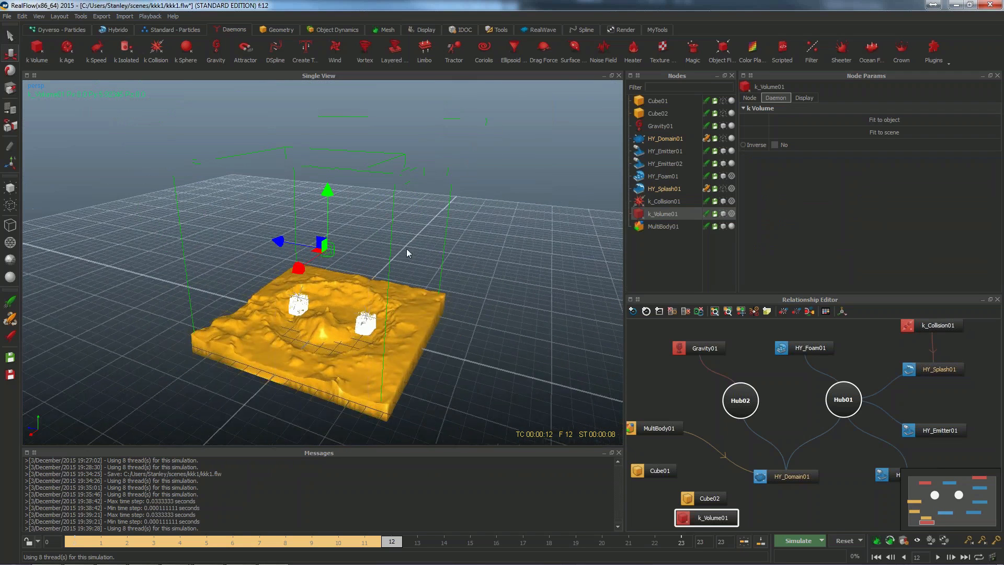
- Place the k_Volume01 node below Gravity01, link it to Hub02, and rename that hub daemons
{"action": "left_click_drag", "start_coordinate": [706, 517], "coordinate": [655, 380]}
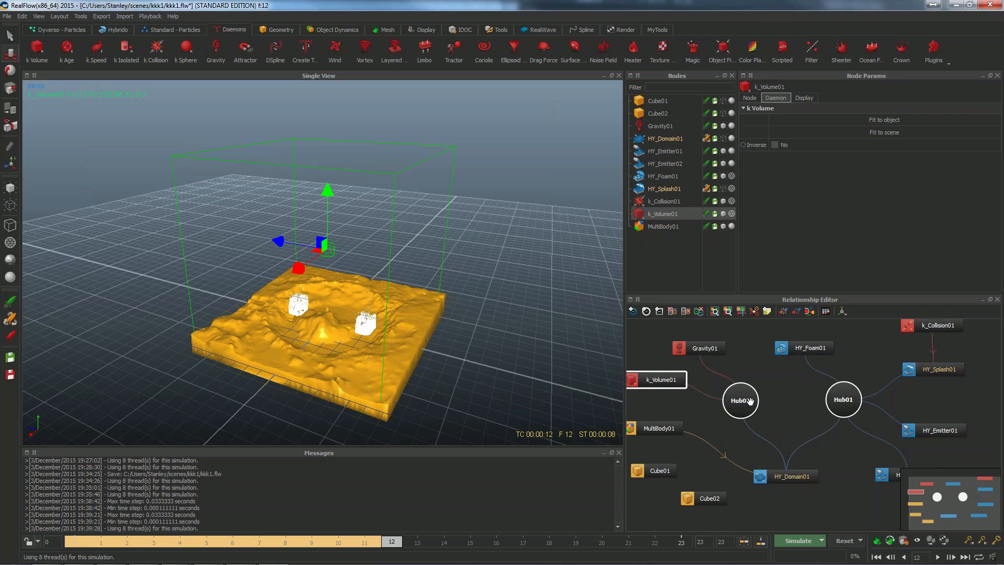
{"action": "right_click", "coordinate": [749, 402]}
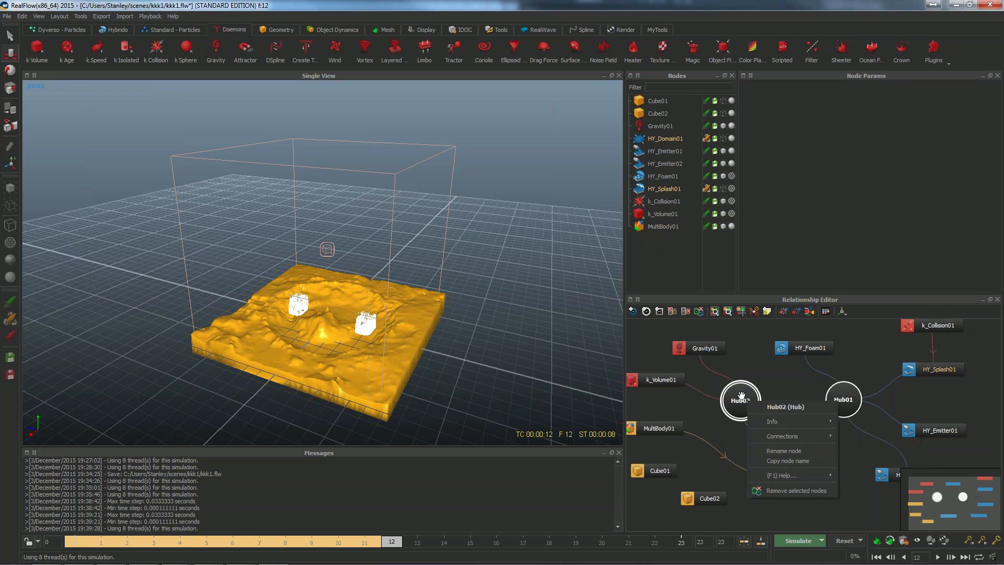
{"action": "left_click", "coordinate": [770, 450]}
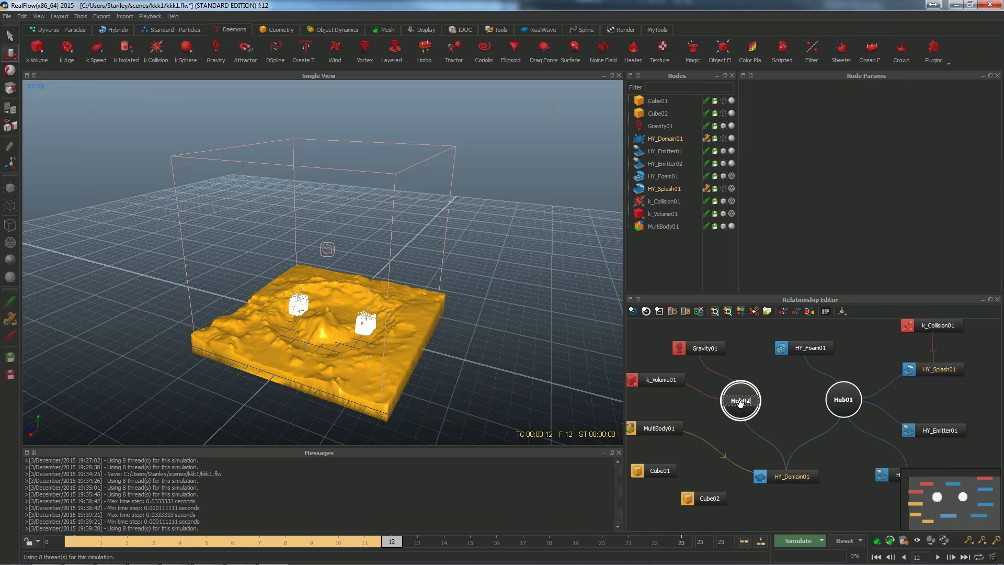
{"action": "key", "text": "BackSpace"}
{"action": "type", "text": "daemons"}
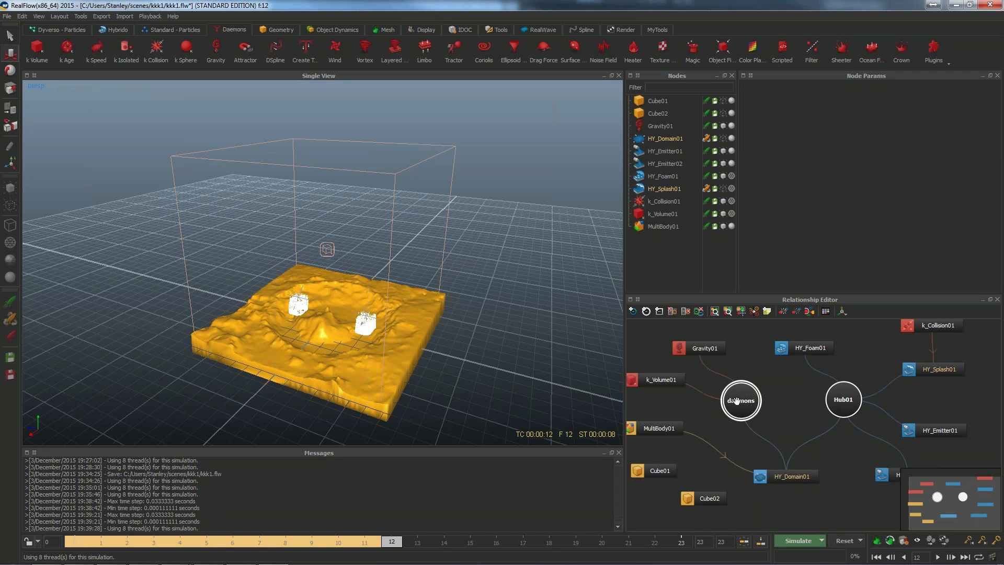
- Rename Hub01 as hybrido emitter and shift the daemons hub slightly closer to it
{"action": "right_click", "coordinate": [842, 398]}
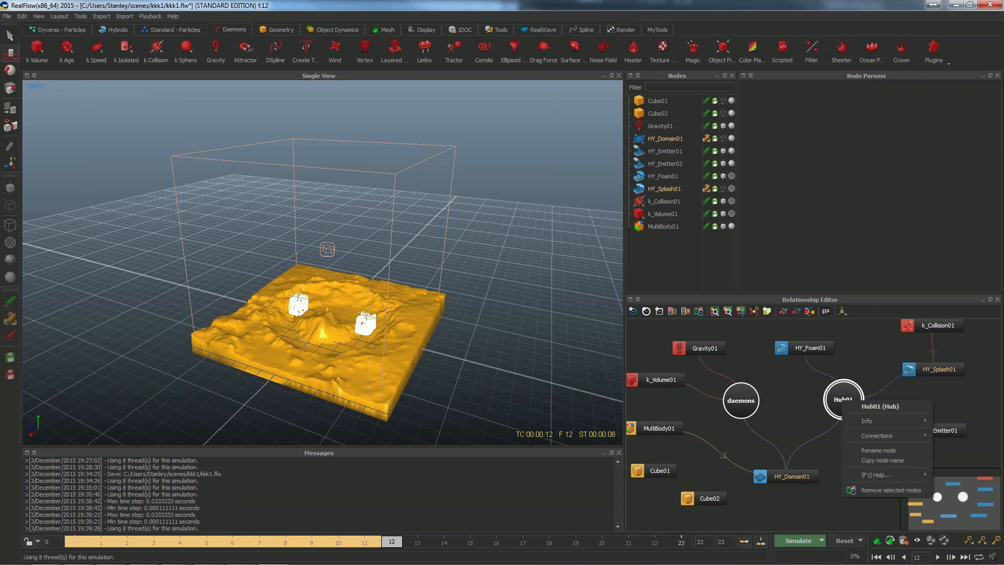
{"action": "left_click", "coordinate": [864, 449]}
{"action": "left_click", "coordinate": [841, 400]}
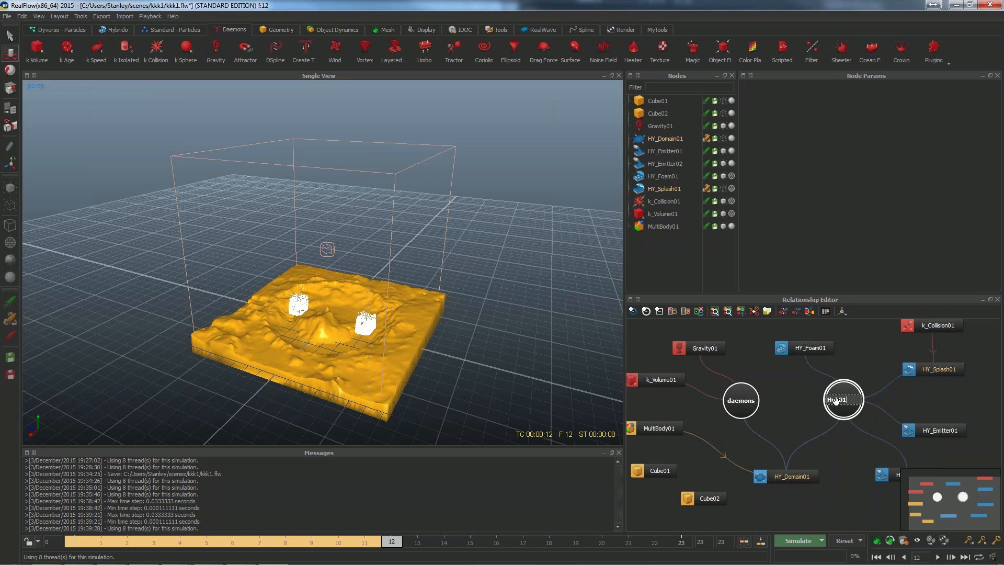
{"action": "key", "text": "BackSpace"}
{"action": "key", "text": "BackSpace"}
{"action": "key", "text": "BackSpace"}
{"action": "key", "text": "BackSpace"}
{"action": "key", "text": "BackSpace"}
{"action": "type", "text": "hybrido"}
{"action": "type", "text": " emitt"}
{"action": "key", "text": "Return"}
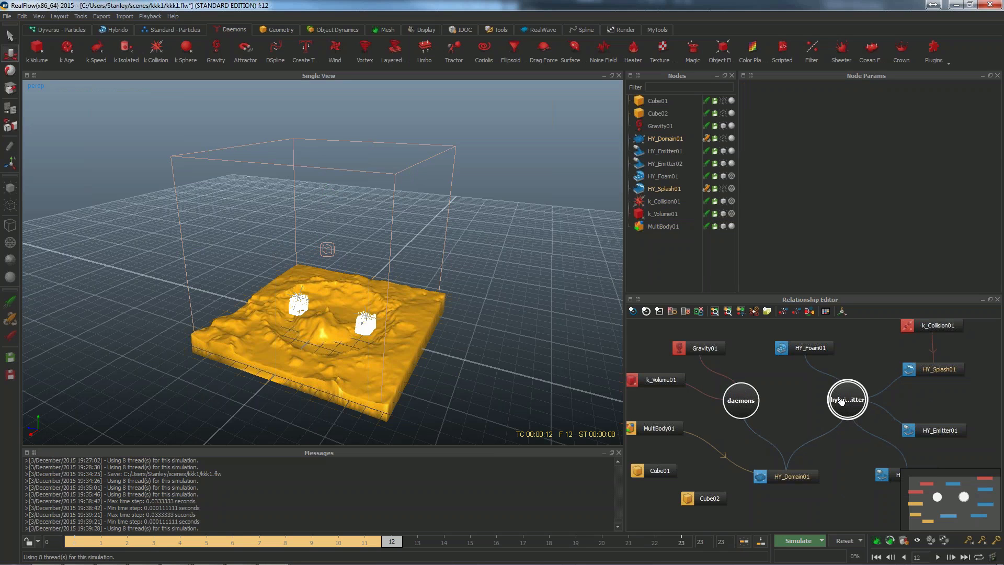
{"action": "left_click_drag", "start_coordinate": [744, 401], "coordinate": [759, 401]}
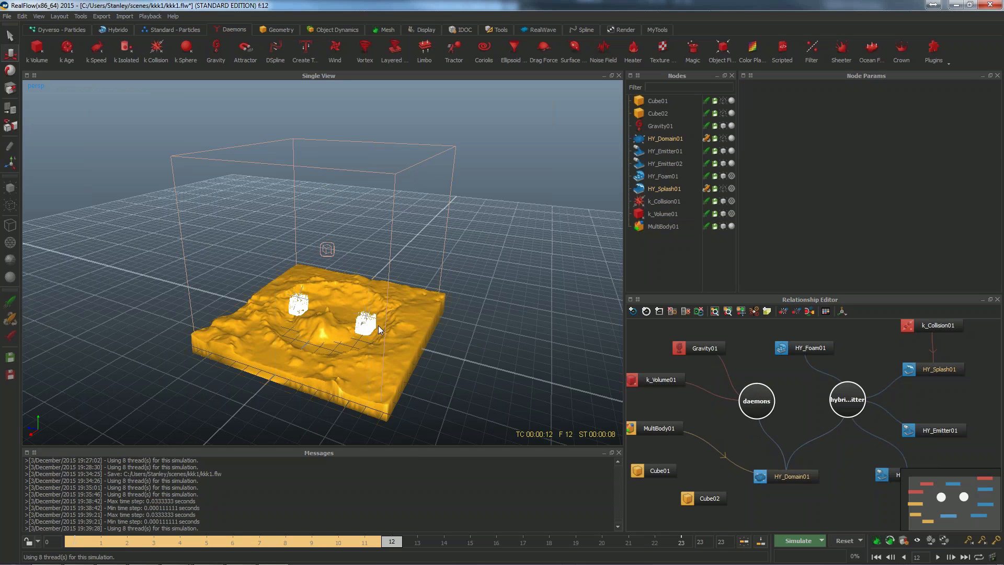
- Reset all simulation data to return the scene to frame 0
{"action": "left_click_drag", "start_coordinate": [378, 326], "coordinate": [375, 321], "text": "alt"}
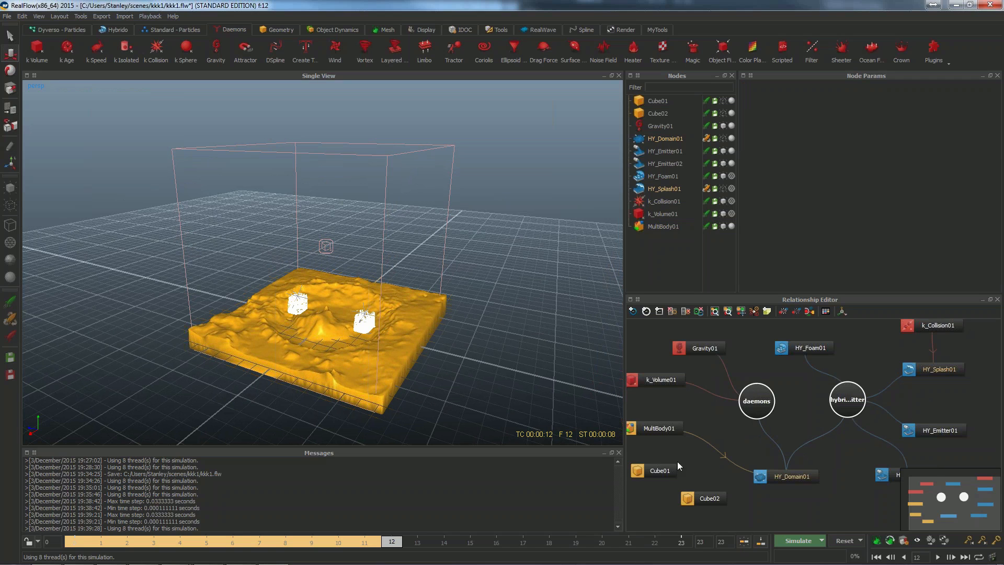
{"action": "left_click", "coordinate": [844, 540]}
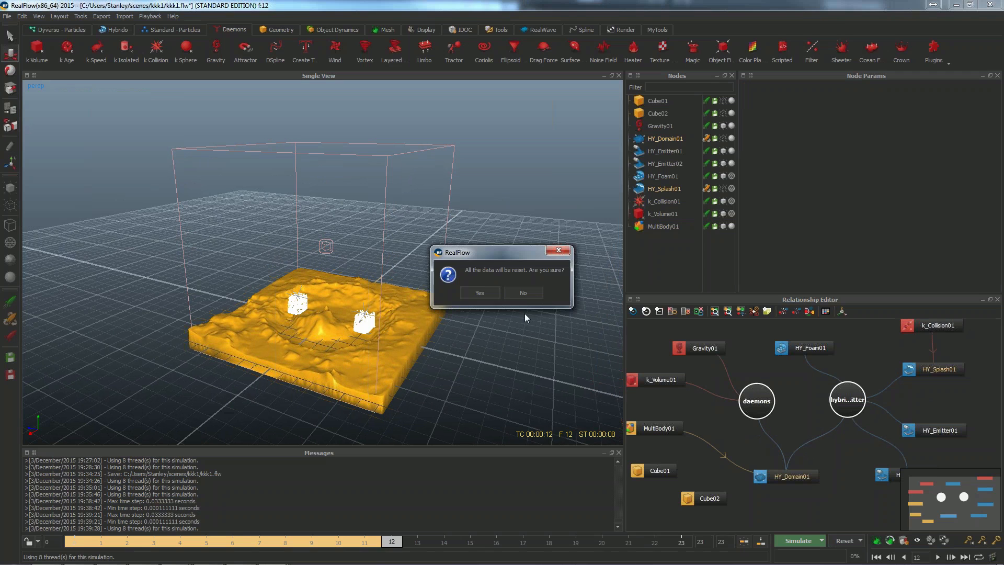
{"action": "left_click", "coordinate": [491, 293]}
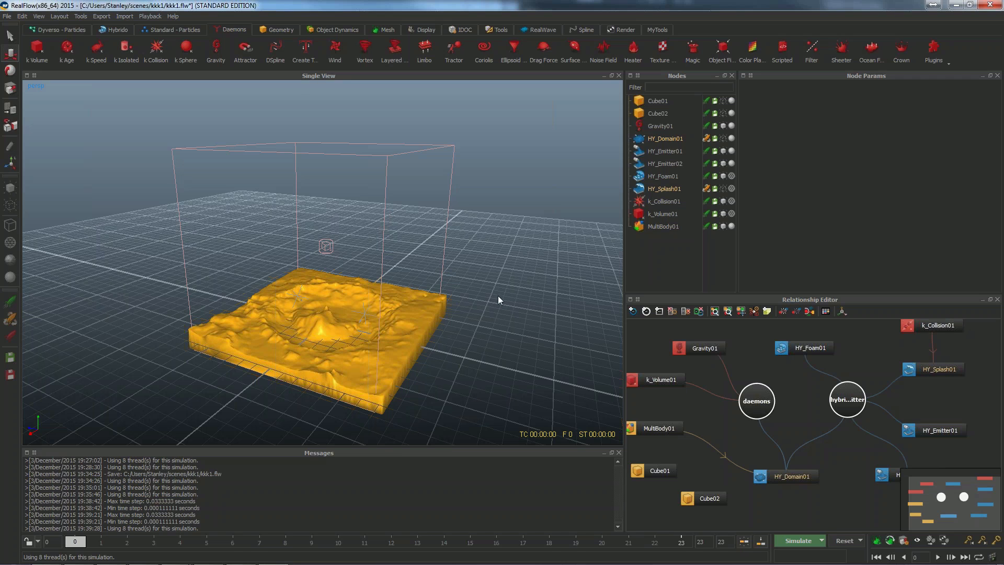
- Add a cube, scale it uniformly to about 13.88, and raise it to about 6.54 in Y above the terrain
{"action": "left_click", "coordinate": [277, 29]}
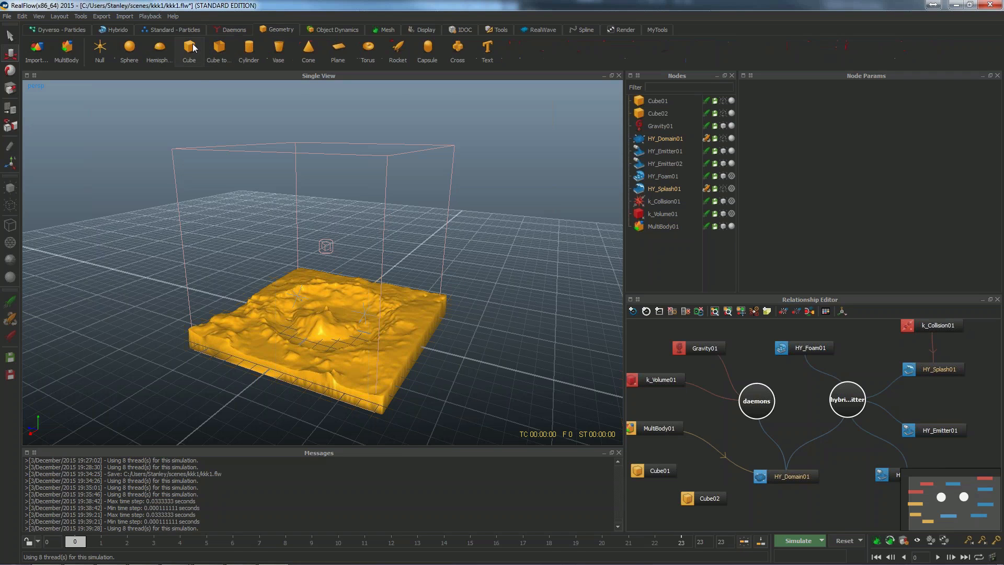
{"action": "left_click", "coordinate": [190, 47]}
{"action": "key", "text": "r"}
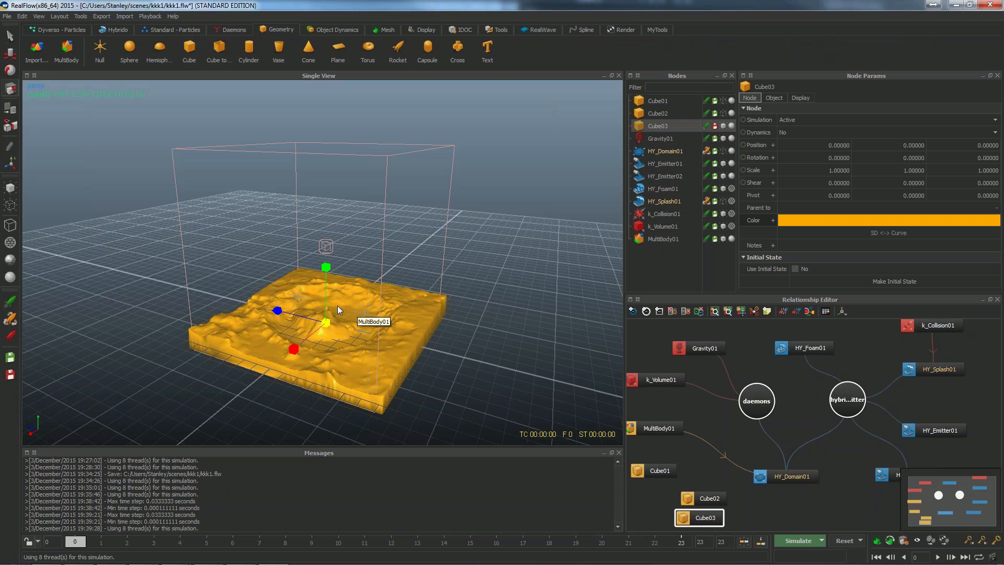
{"action": "left_click_drag", "start_coordinate": [328, 319], "coordinate": [419, 280]}
{"action": "key", "text": "w"}
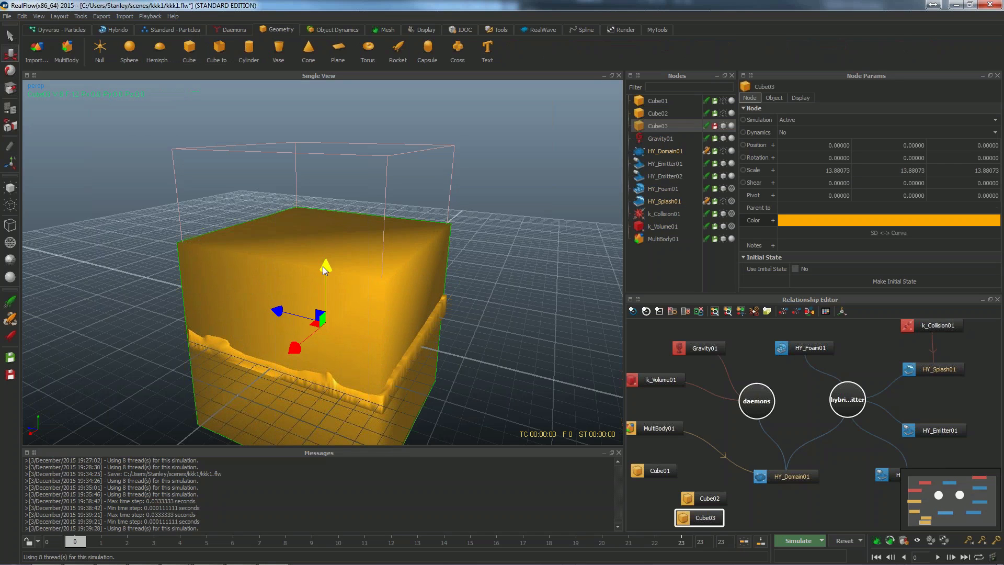
{"action": "left_click_drag", "start_coordinate": [323, 265], "coordinate": [334, 175]}
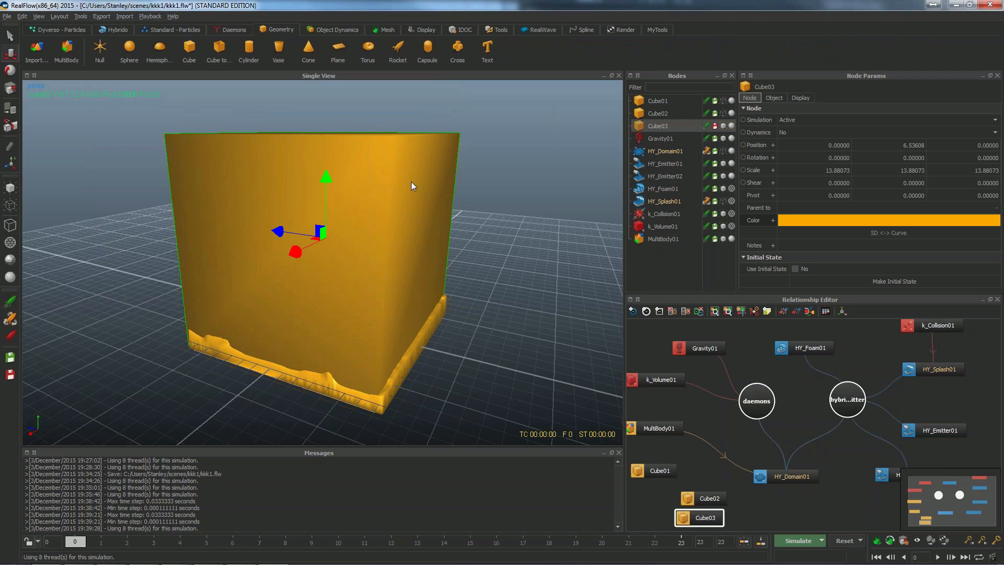
- Display Cube03 as a bounding box so that the terrain inside it can be seen
{"action": "mouse_move", "coordinate": [411, 181]}
{"action": "left_mouse_down", "text": "alt"}
{"action": "mouse_move", "coordinate": [429, 183]}
{"action": "mouse_move", "coordinate": [405, 181]}
{"action": "left_mouse_up", "text": "alt"}
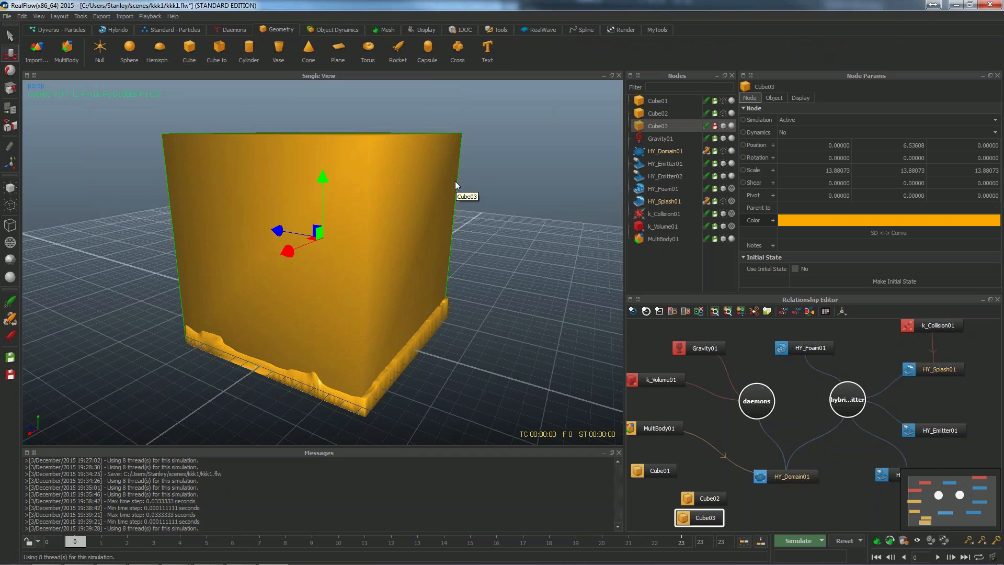
{"action": "key", "text": "7"}
{"action": "left_click_drag", "start_coordinate": [463, 176], "coordinate": [456, 140], "text": "alt"}
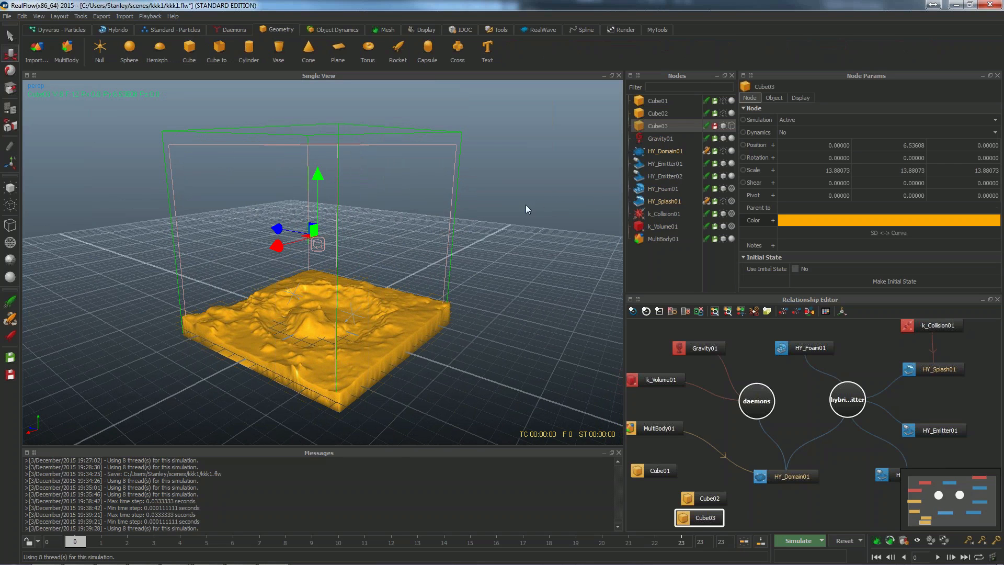
{"action": "left_click_drag", "start_coordinate": [525, 205], "coordinate": [523, 209], "text": "alt"}
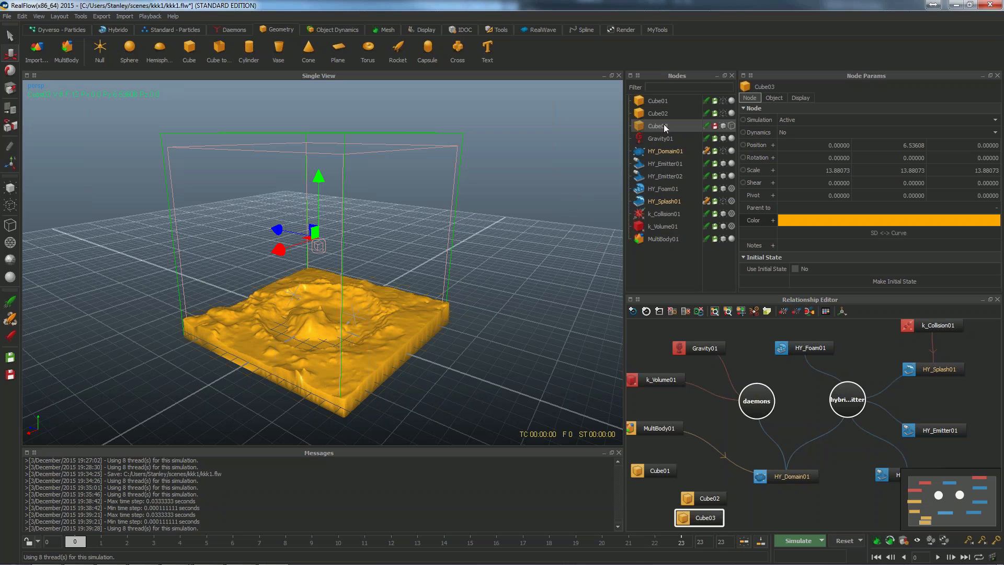
- Set the volume mode of Cube03 to Solid outside
{"action": "left_click", "coordinate": [774, 98]}
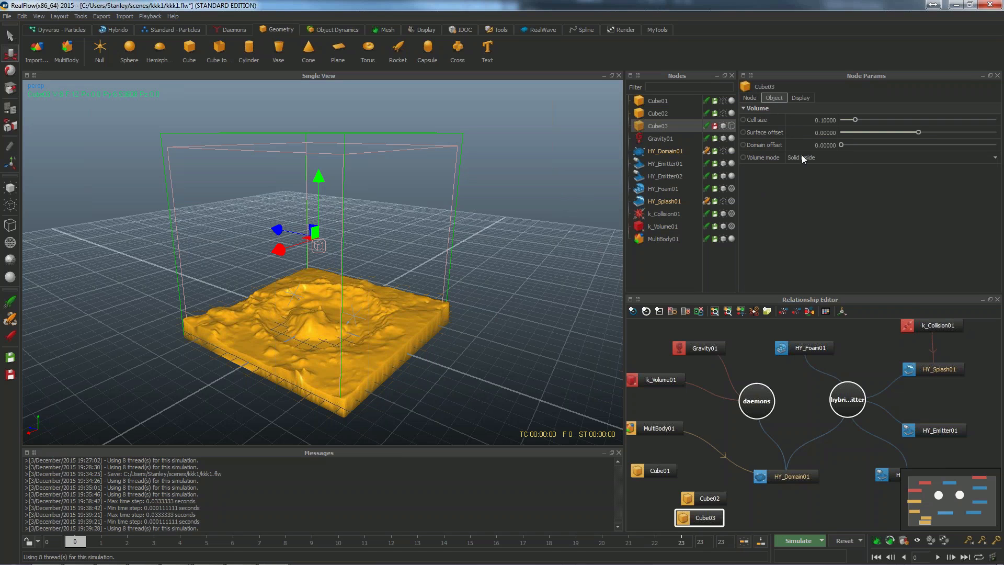
{"action": "left_click", "coordinate": [804, 158]}
{"action": "left_click", "coordinate": [803, 180]}
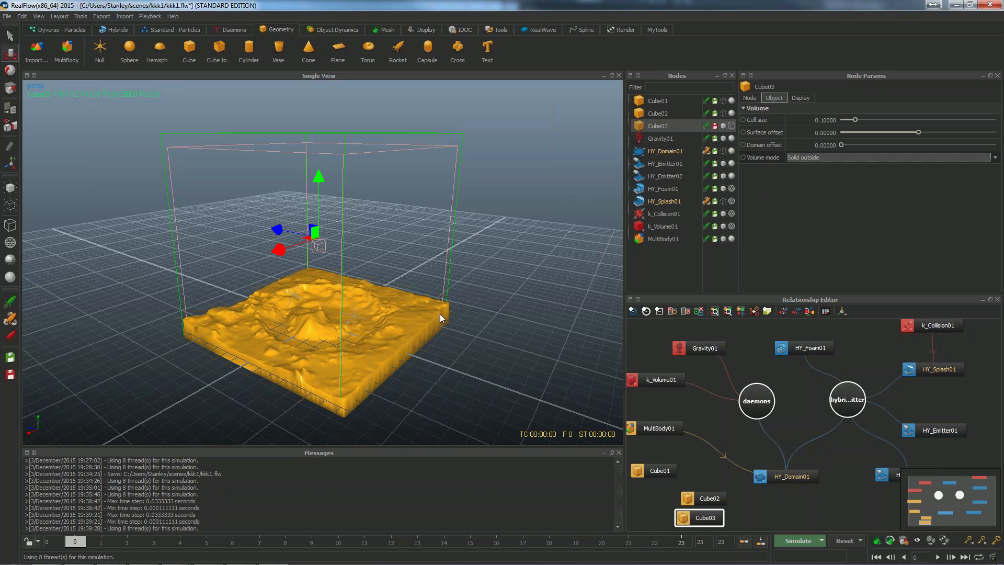
- Narrow Cube03 along its Z axis to fit the width of the terrain
{"action": "left_click_drag", "start_coordinate": [457, 321], "coordinate": [510, 312], "text": "alt"}
{"action": "key", "text": "r"}
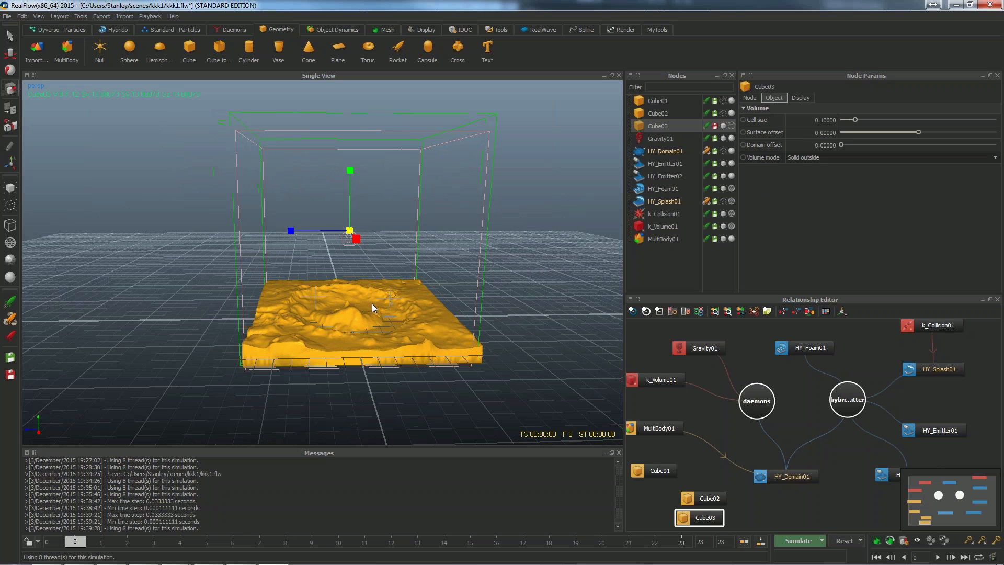
{"action": "left_click_drag", "start_coordinate": [293, 231], "coordinate": [353, 276]}
{"action": "scroll", "coordinate": [411, 256], "scroll_direction": "down", "scroll_amount": 2}
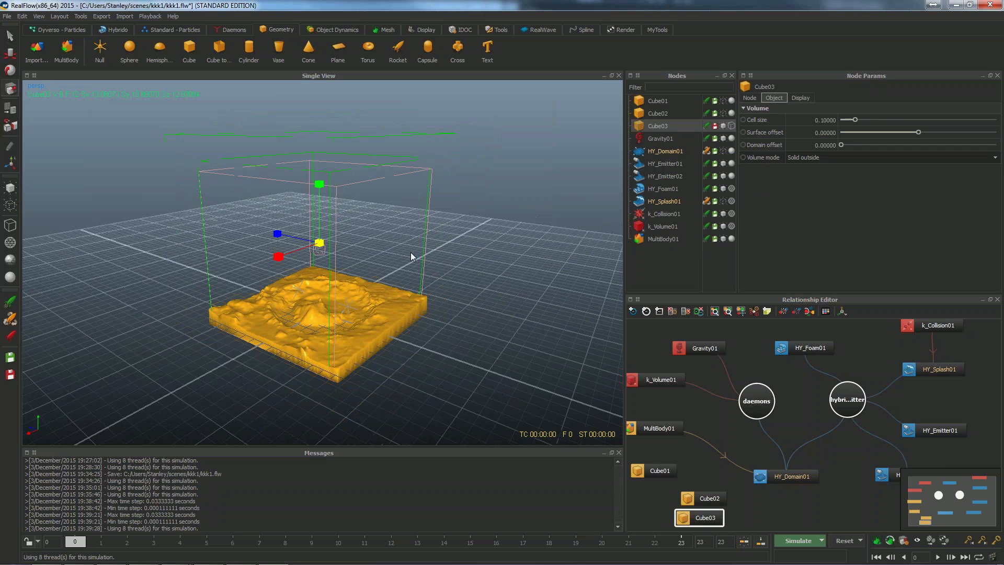
- Select MultiBody01 and examine its volume mode options, keeping Solid inside
{"action": "left_click", "coordinate": [381, 291]}
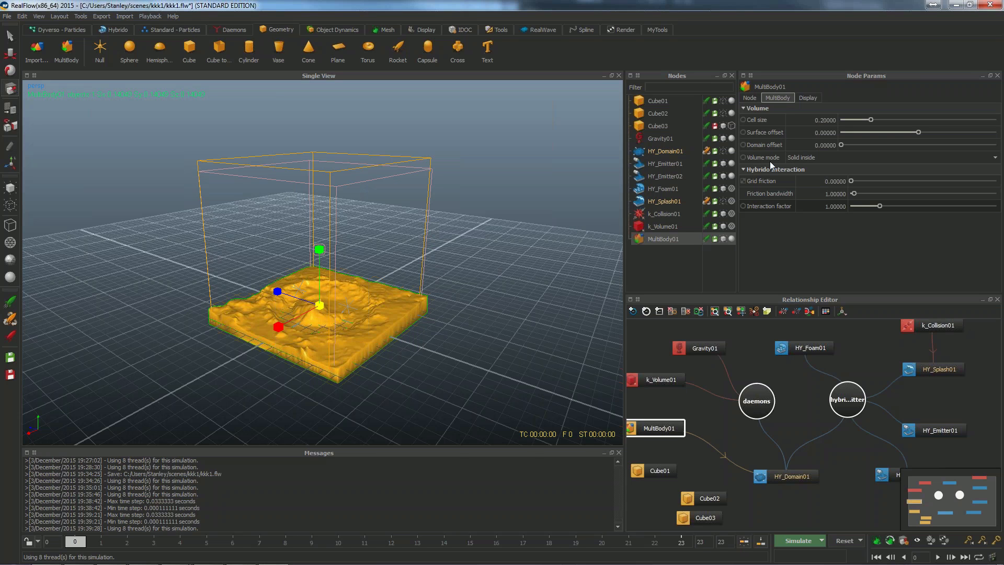
{"action": "left_click", "coordinate": [809, 158]}
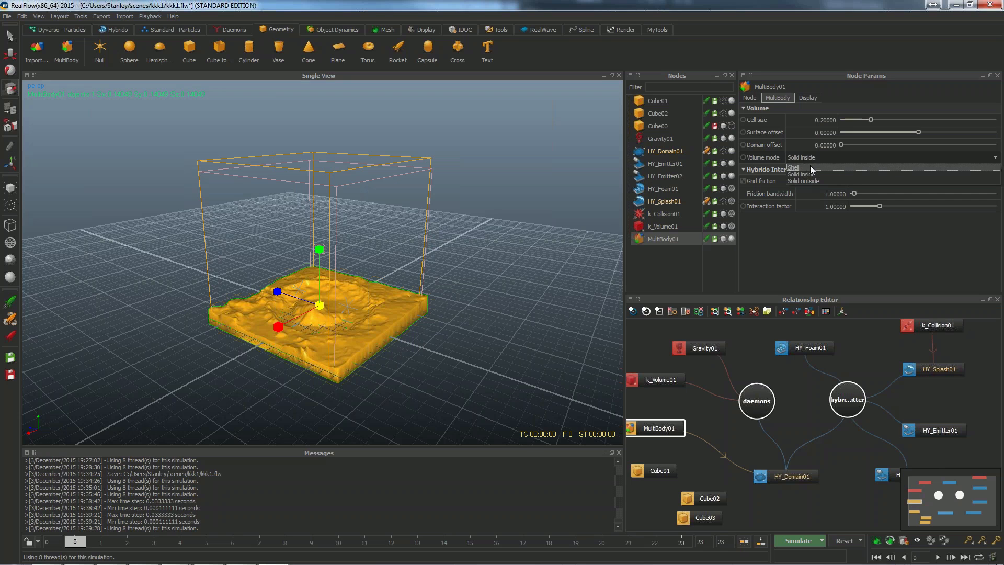
{"action": "left_click", "coordinate": [813, 158]}
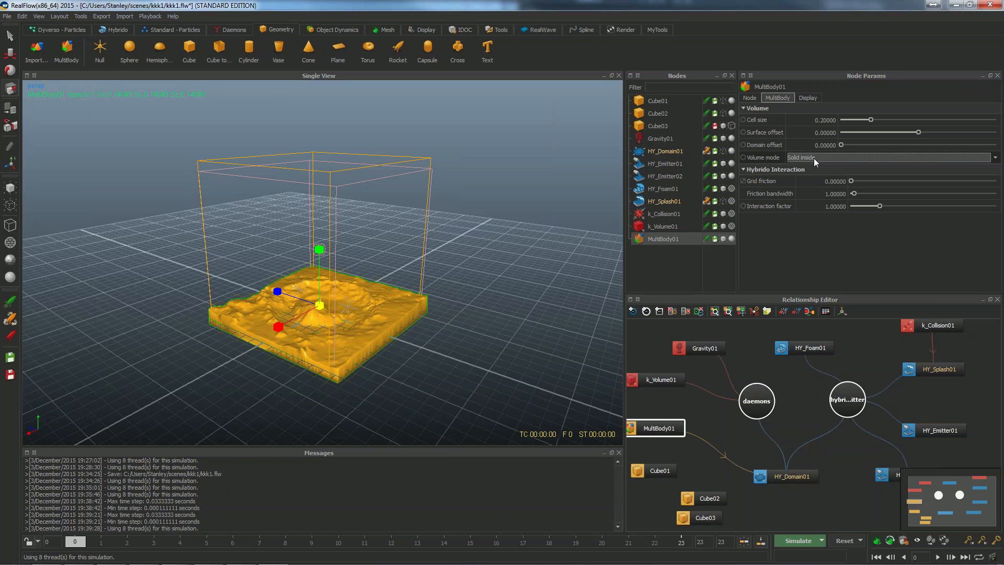
- Add a plane and move it along its Z axis to the empty grid beside the terrain
{"action": "left_click", "coordinate": [338, 49]}
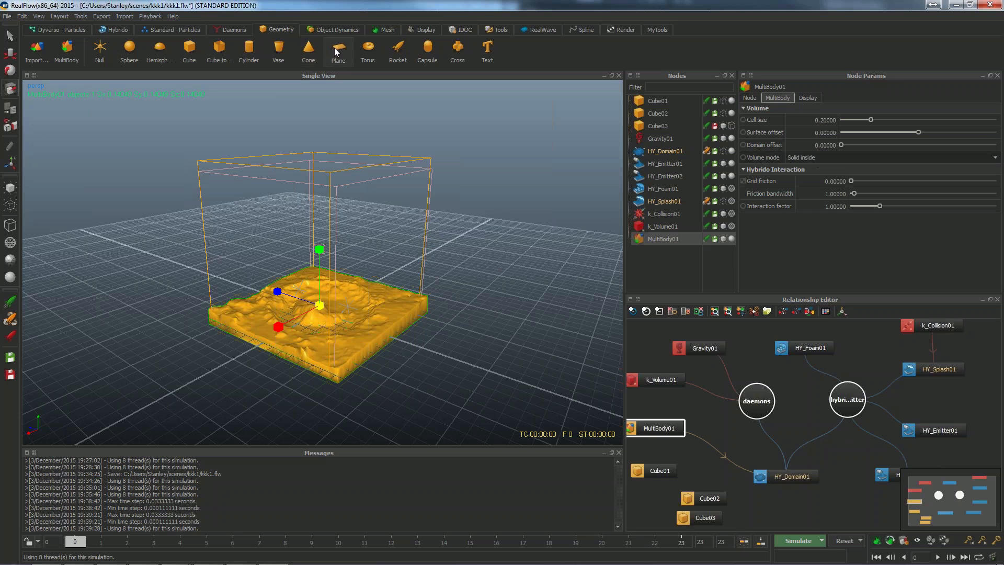
{"action": "key", "text": "w"}
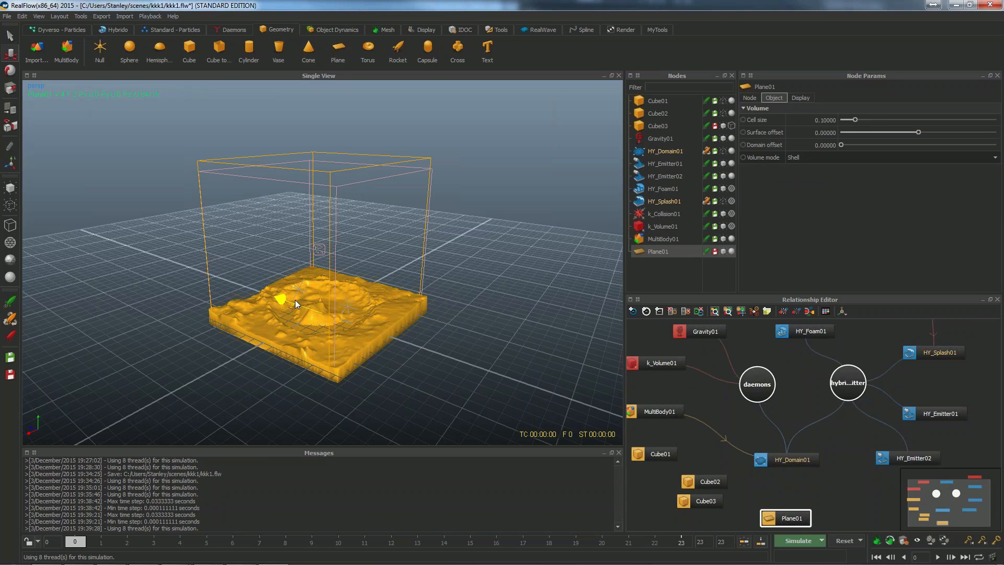
{"action": "left_click_drag", "start_coordinate": [295, 299], "coordinate": [482, 312]}
{"action": "middle_click_drag", "start_coordinate": [460, 283], "coordinate": [416, 219], "text": "alt"}
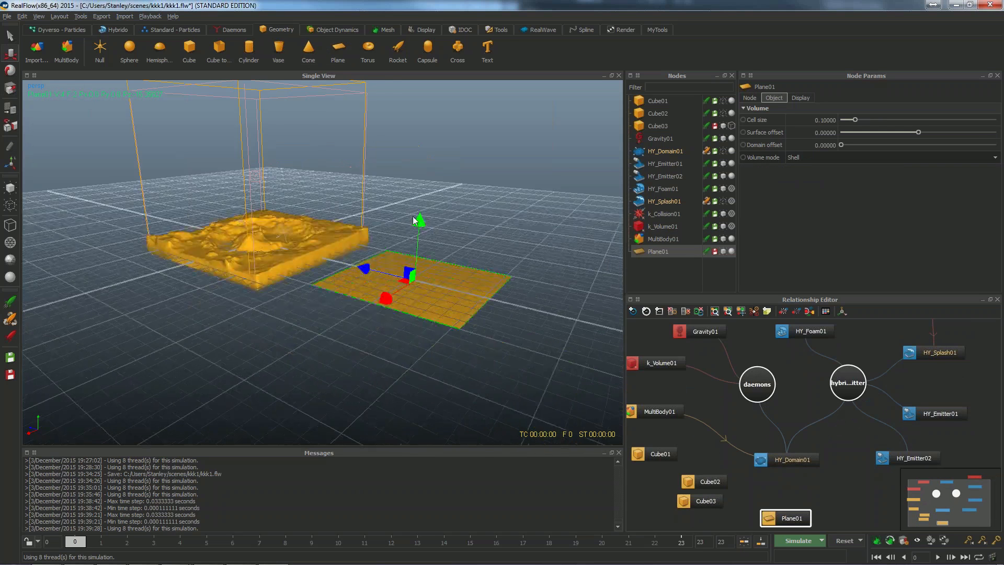
- Turn on the isosurface display for Plane01 and view its collision volume up close
{"action": "right_click_drag", "start_coordinate": [417, 219], "coordinate": [443, 235], "text": "alt"}
{"action": "middle_click_drag", "start_coordinate": [444, 235], "coordinate": [412, 240], "text": "alt"}
{"action": "left_click_drag", "start_coordinate": [412, 240], "coordinate": [393, 249], "text": "alt"}
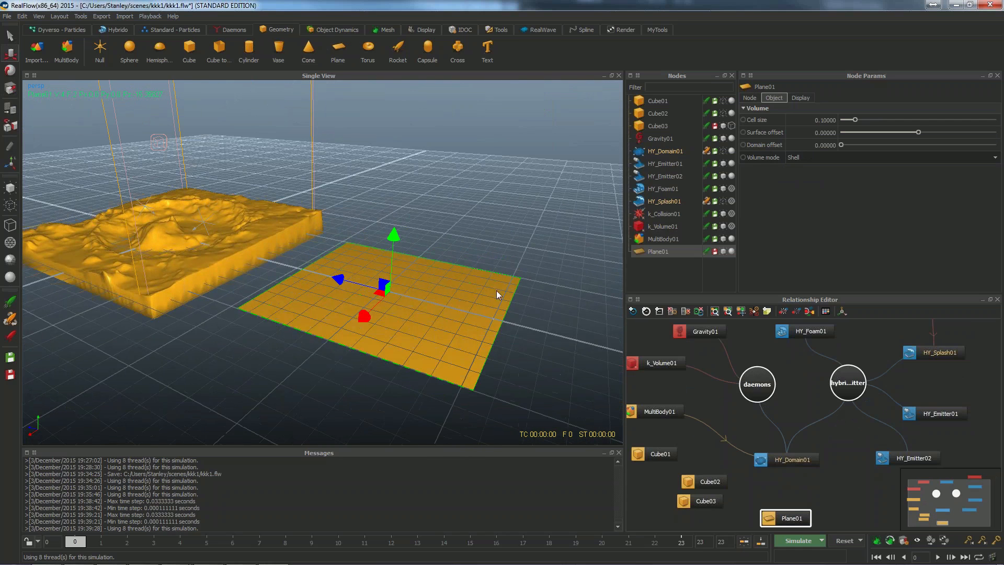
{"action": "left_click_drag", "start_coordinate": [502, 299], "coordinate": [503, 299], "text": "alt"}
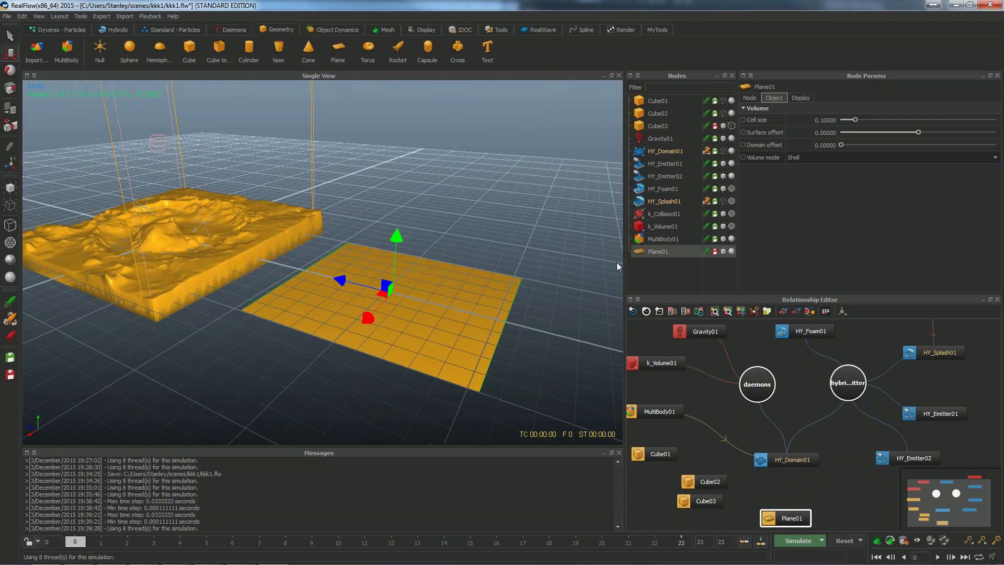
{"action": "left_click", "coordinate": [800, 98]}
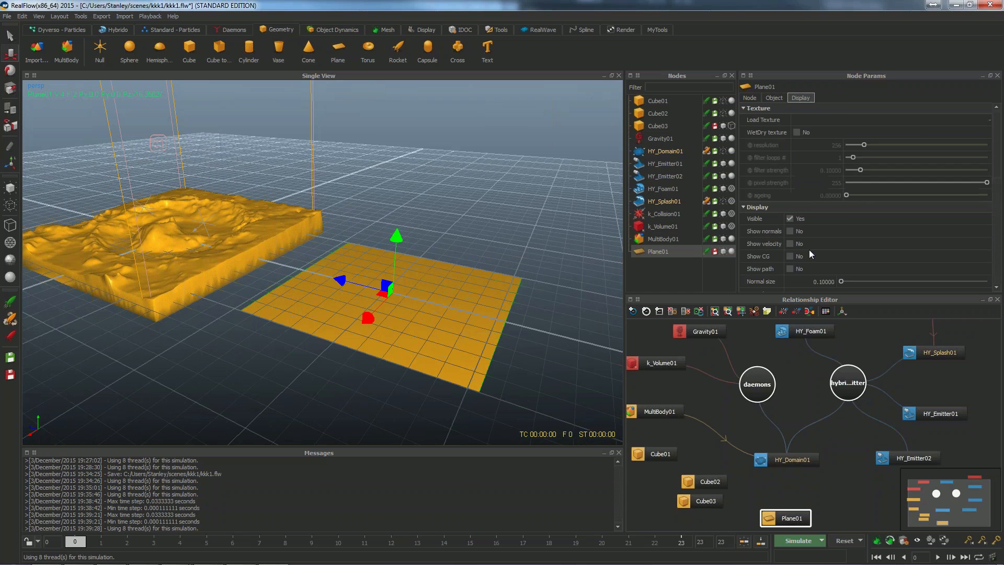
{"action": "scroll", "coordinate": [798, 245], "scroll_direction": "down", "scroll_amount": 3}
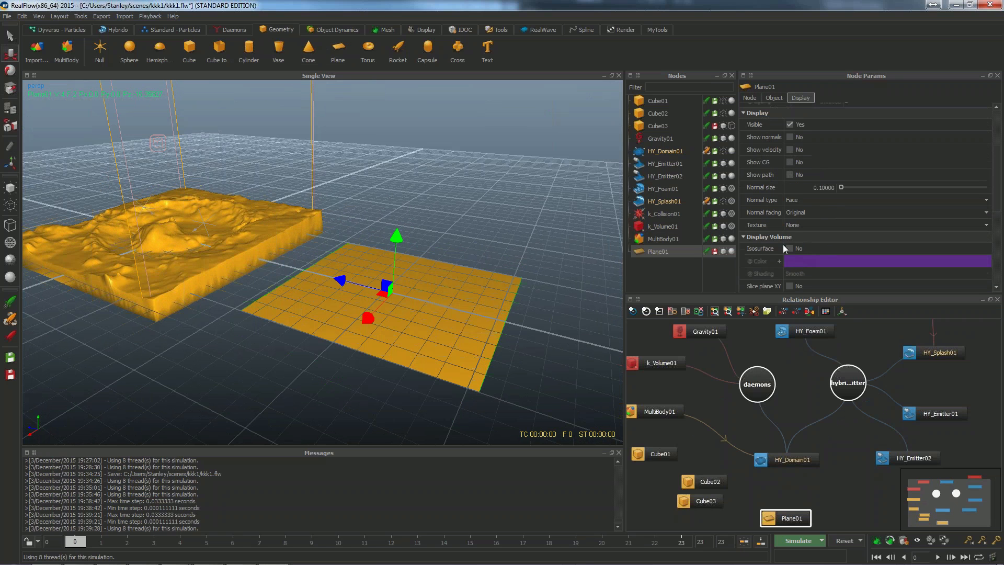
{"action": "left_click", "coordinate": [788, 248]}
{"action": "mouse_move", "coordinate": [562, 290]}
{"action": "left_mouse_down", "text": "alt"}
{"action": "mouse_move", "coordinate": [565, 271]}
{"action": "mouse_move", "coordinate": [484, 282]}
{"action": "mouse_move", "coordinate": [564, 273]}
{"action": "left_mouse_up", "text": "alt"}
- Set the volume mode of Plane01 to Solid inside and inspect the resulting isosurface
{"action": "left_click", "coordinate": [773, 97]}
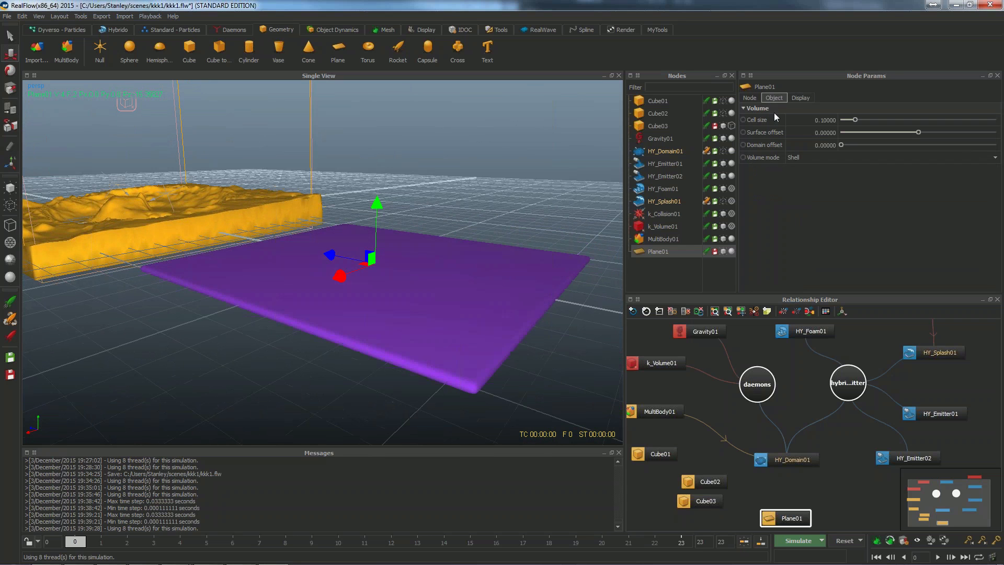
{"action": "left_click", "coordinate": [889, 157]}
{"action": "left_click", "coordinate": [805, 168]}
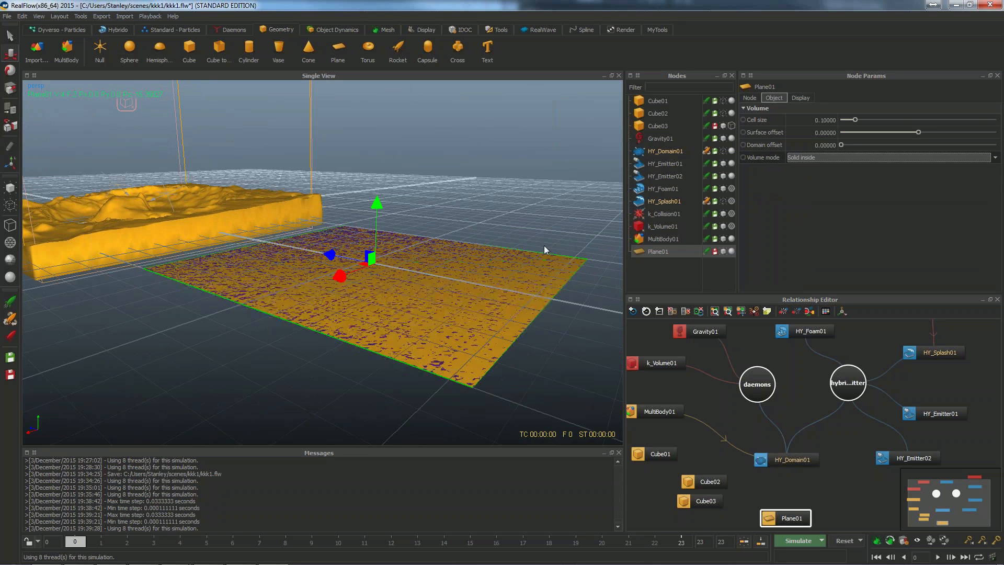
{"action": "left_click_drag", "start_coordinate": [542, 248], "coordinate": [543, 249], "text": "alt"}
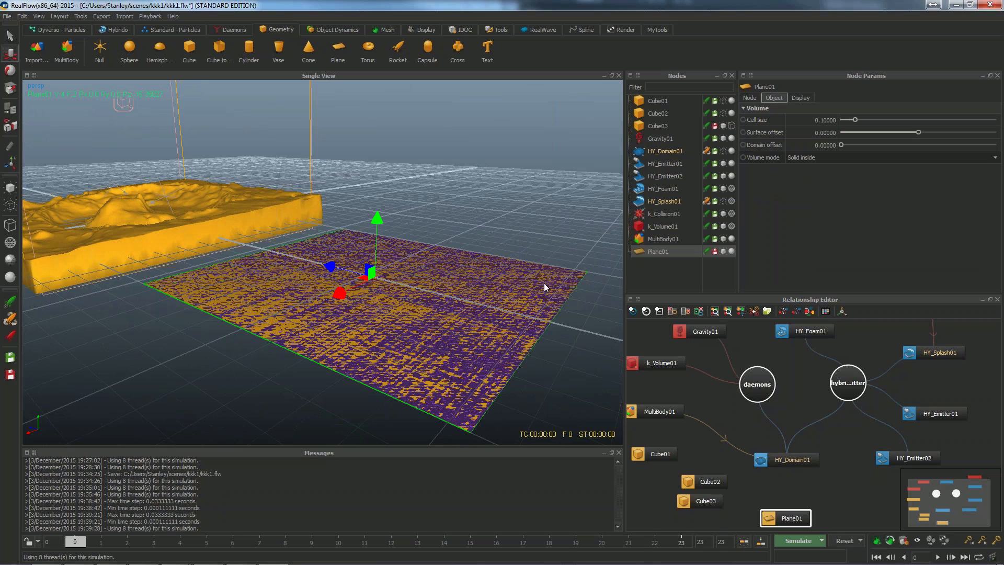
- Switch Plane01 from shaded to bounding-box display so that only its isosurface covers the plane
{"action": "left_click", "coordinate": [723, 251]}
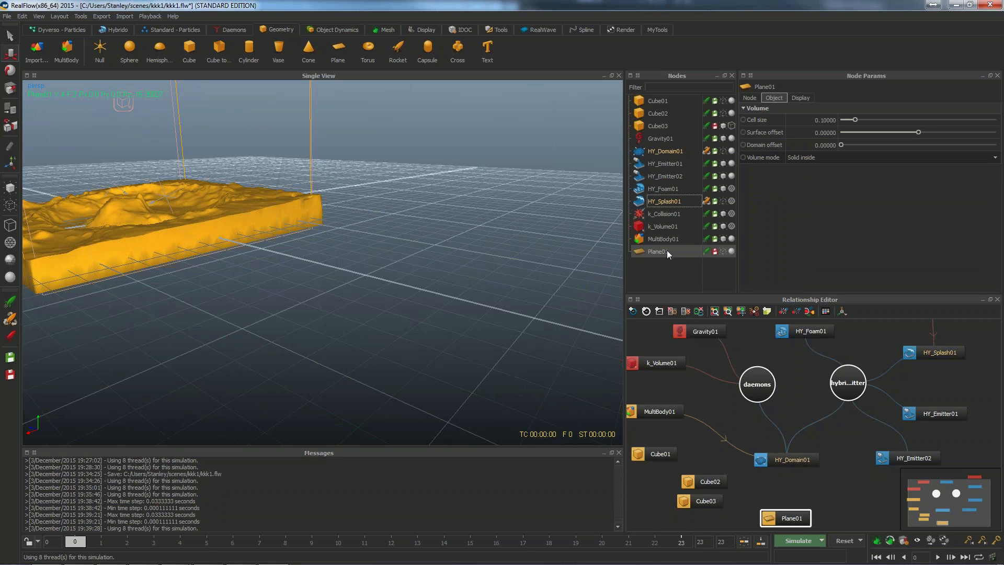
{"action": "left_click", "coordinate": [730, 251]}
{"action": "left_click", "coordinate": [731, 251]}
{"action": "left_click", "coordinate": [731, 251]}
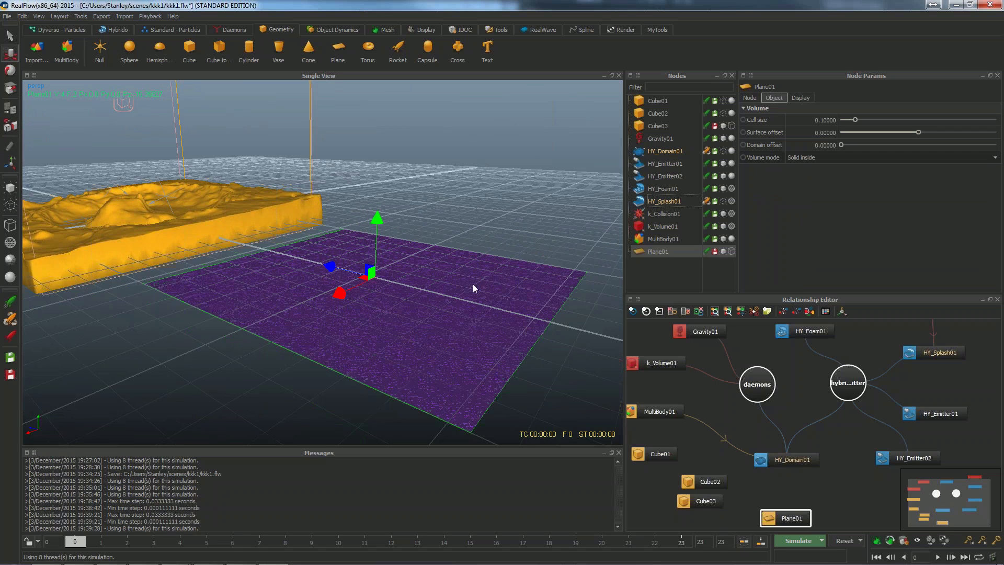
{"action": "mouse_move", "coordinate": [473, 288]}
{"action": "left_mouse_down", "text": "alt"}
{"action": "mouse_move", "coordinate": [466, 256]}
{"action": "mouse_move", "coordinate": [455, 293]}
{"action": "left_mouse_up", "text": "alt"}
- Set the volume mode of Plane01 to Shell and compare the plane with the terrain object
{"action": "left_click", "coordinate": [798, 157]}
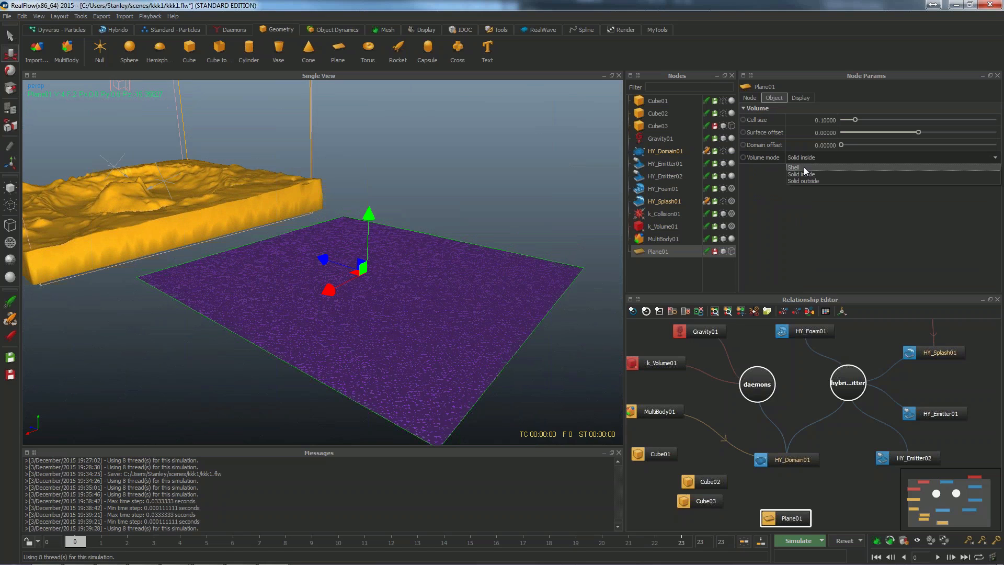
{"action": "left_click", "coordinate": [804, 167]}
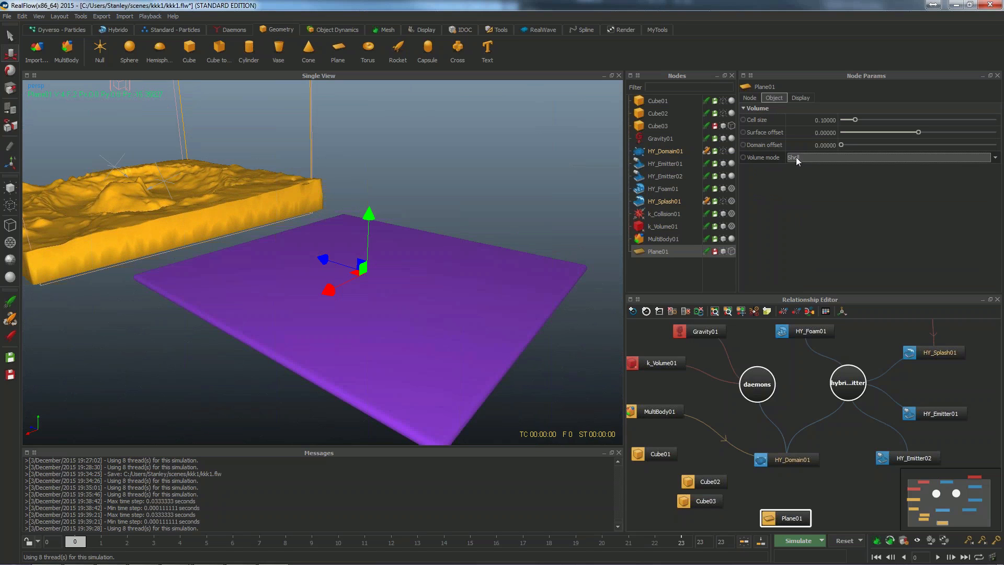
{"action": "left_click", "coordinate": [663, 239]}
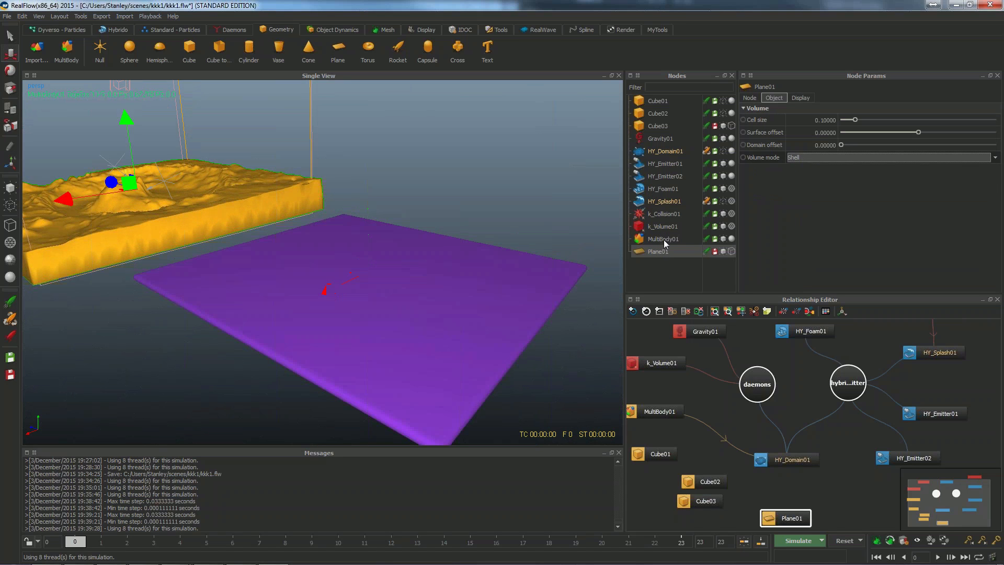
{"action": "left_click", "coordinate": [662, 251]}
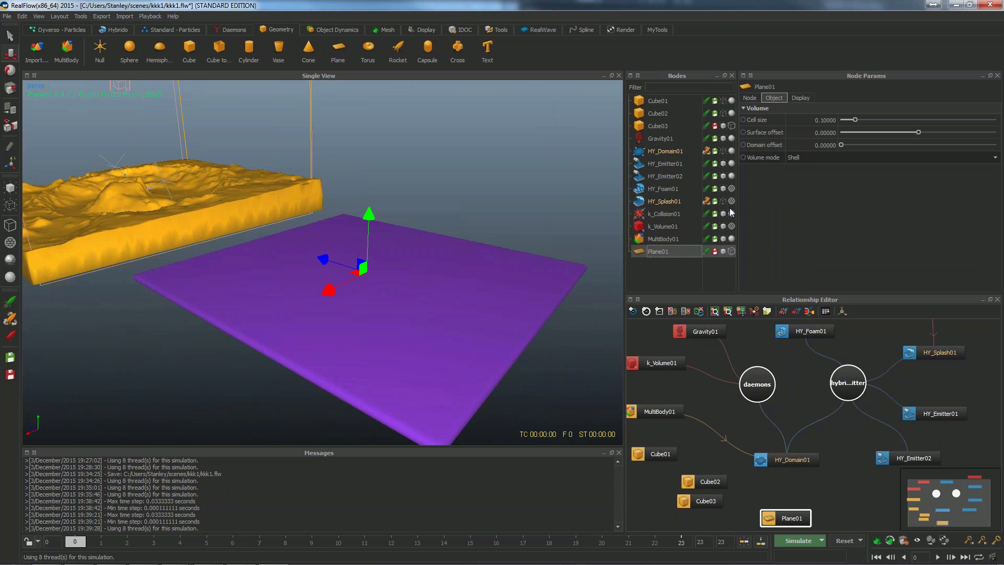
{"action": "mouse_move", "coordinate": [340, 216]}
{"action": "left_mouse_down", "text": "alt"}
{"action": "mouse_move", "coordinate": [349, 221]}
{"action": "mouse_move", "coordinate": [336, 199]}
{"action": "left_mouse_up", "text": "alt"}
{"action": "middle_click_drag", "start_coordinate": [336, 199], "coordinate": [514, 227], "text": "alt"}
{"action": "left_click_drag", "start_coordinate": [513, 227], "coordinate": [521, 231], "text": "alt"}
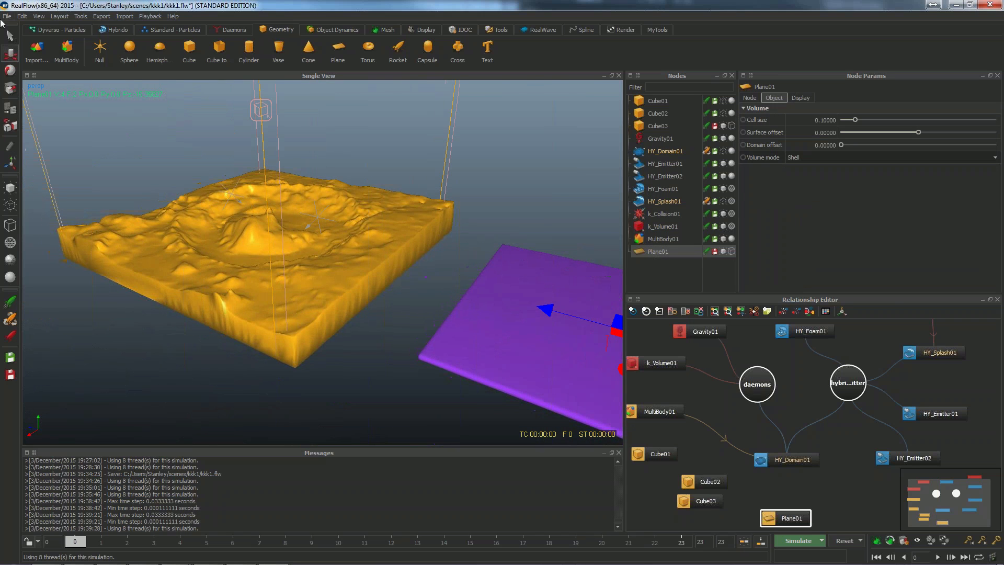
- Open the recent project test_marte.flw, dismissing the prompt for the current scene
{"action": "left_click", "coordinate": [7, 16]}
{"action": "mouse_move", "coordinate": [27, 145]}
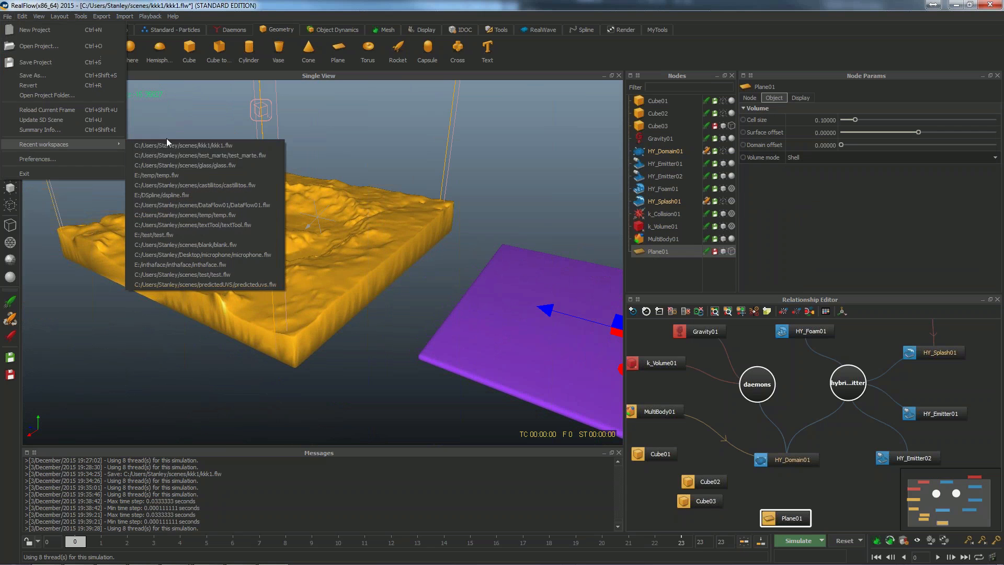
{"action": "left_click", "coordinate": [234, 157]}
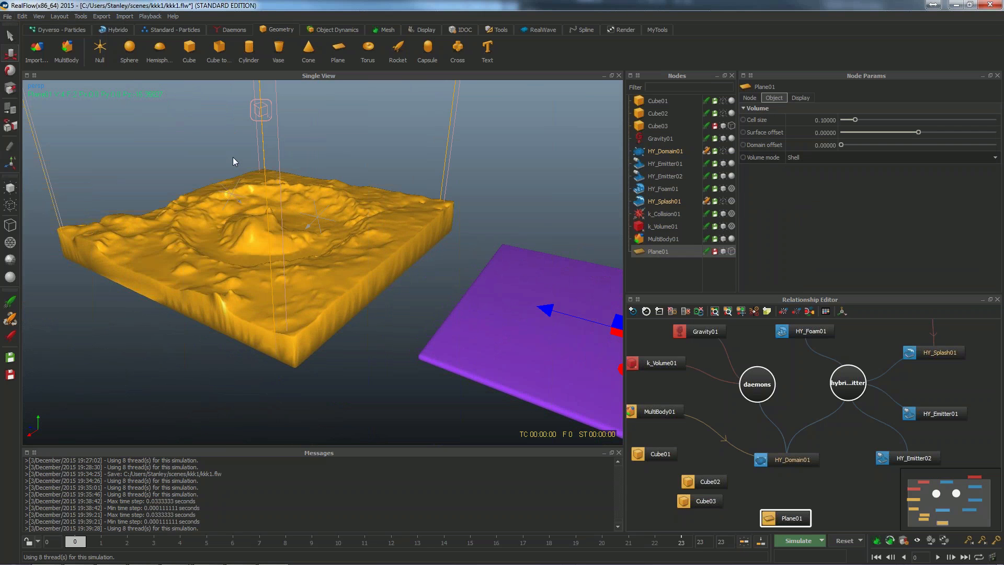
{"action": "left_click", "coordinate": [480, 292]}
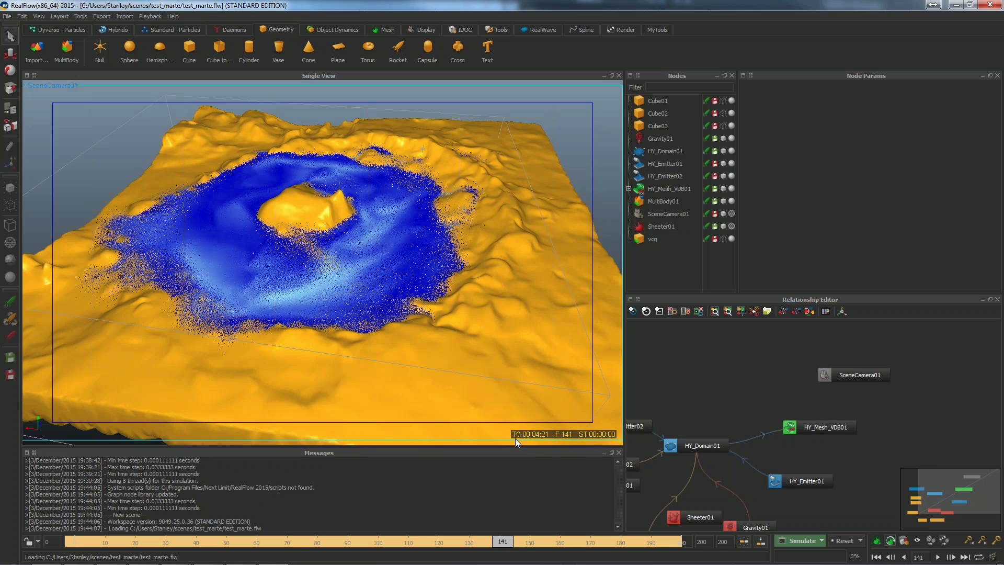
- View the fluid mesh at frame 154, hide HY_Mesh_VDB01, and scrub the timeline back to frame 78 to see the particles
{"action": "left_click", "coordinate": [512, 543]}
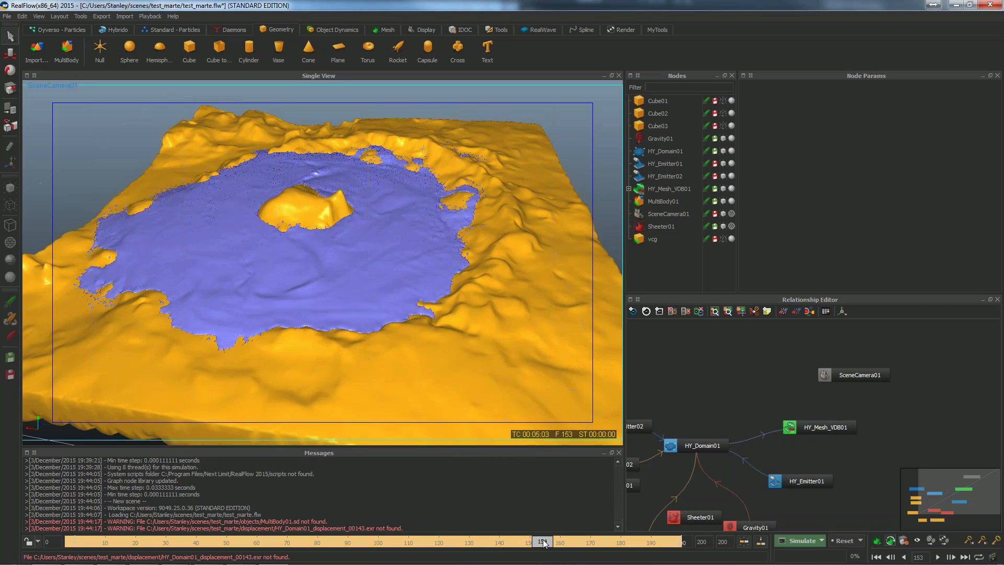
{"action": "left_click", "coordinate": [540, 542]}
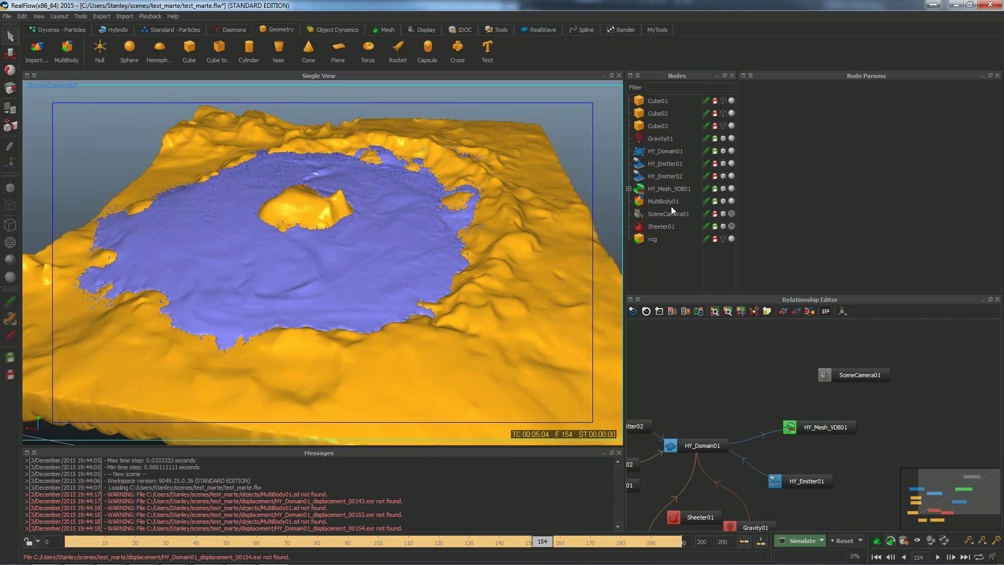
{"action": "left_click", "coordinate": [724, 189]}
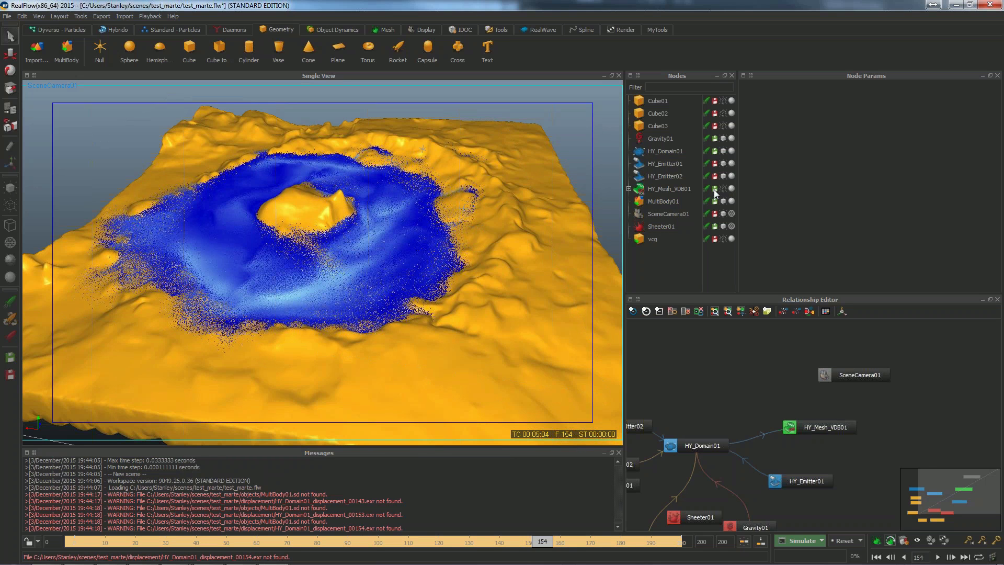
{"action": "mouse_move", "coordinate": [439, 541]}
{"action": "left_mouse_down"}
{"action": "mouse_move", "coordinate": [119, 519]}
{"action": "mouse_move", "coordinate": [315, 540]}
{"action": "left_mouse_up"}
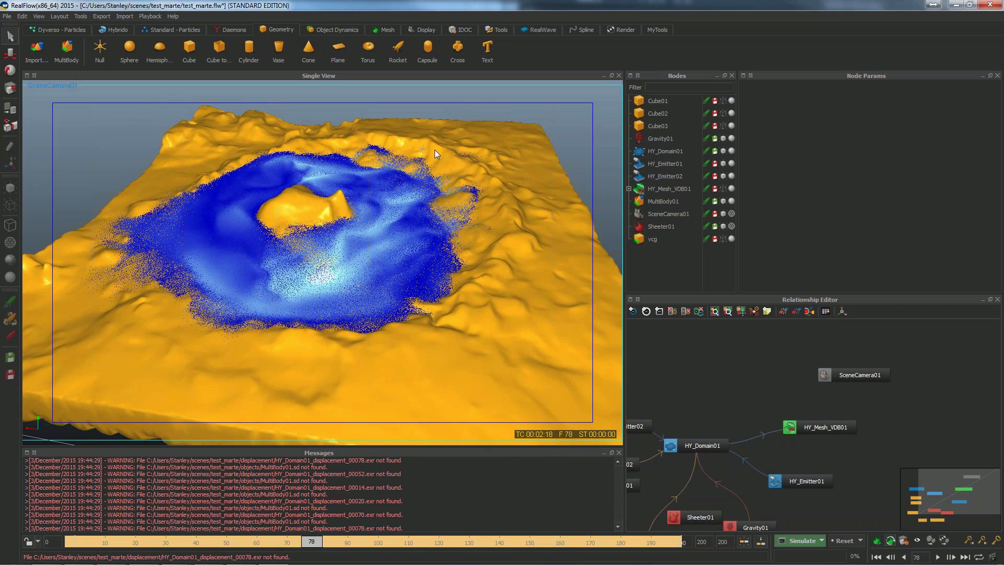
- Expand HY_Mesh_VDB01 to check its linked domain and examine its mesh and boundary parameters
{"action": "left_click", "coordinate": [386, 30]}
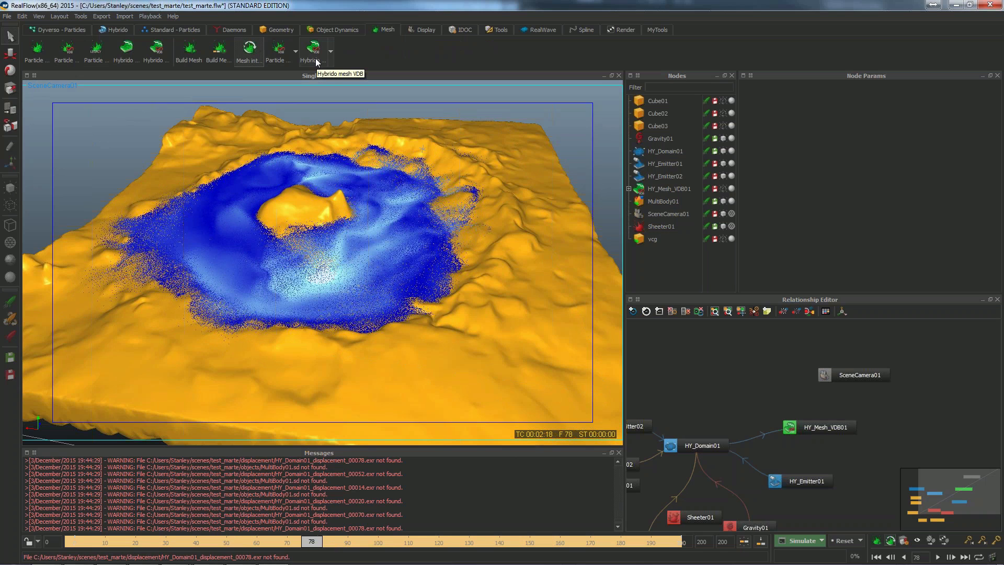
{"action": "left_click", "coordinate": [629, 188]}
{"action": "left_click", "coordinate": [669, 200]}
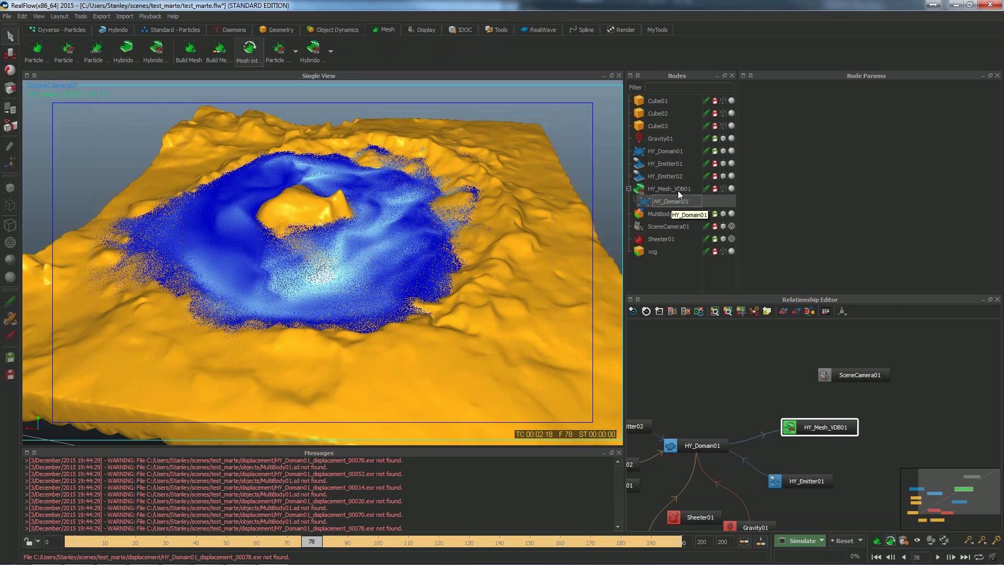
{"action": "left_click", "coordinate": [668, 189]}
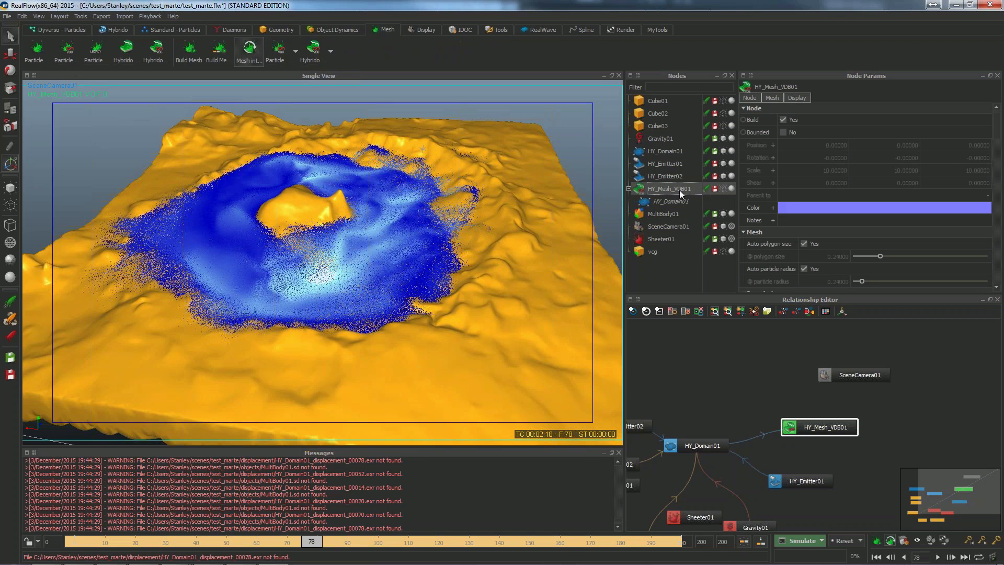
{"action": "left_click", "coordinate": [773, 98]}
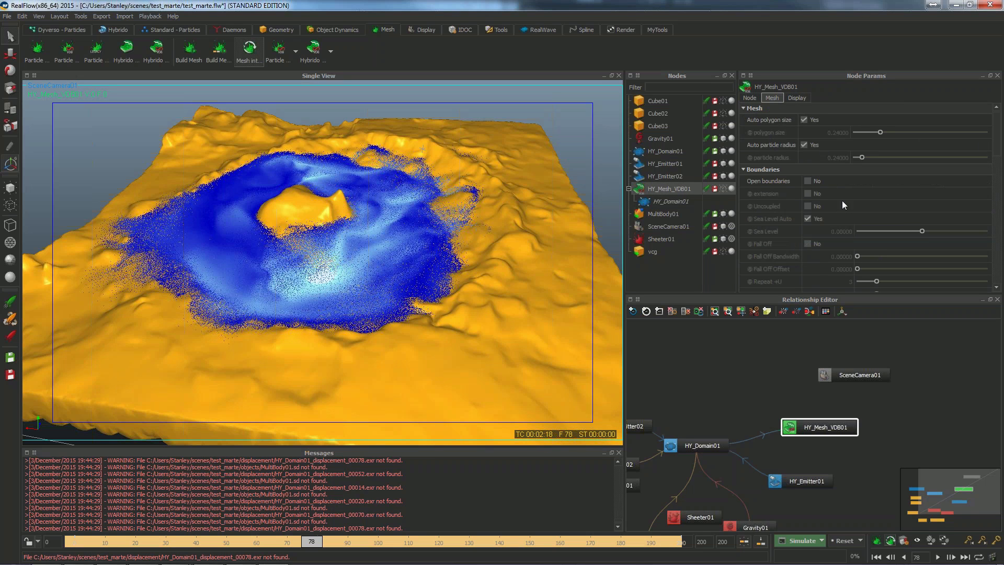
{"action": "scroll", "coordinate": [999, 150], "scroll_direction": "down", "scroll_amount": 1}
{"action": "scroll", "coordinate": [998, 147], "scroll_direction": "up", "scroll_amount": 1}
- Hide the HY_Domain01 particles, show HY_Mesh_VDB01, and scrub the timeline to frame 160
{"action": "left_click", "coordinate": [668, 153]}
{"action": "left_click", "coordinate": [724, 151]}
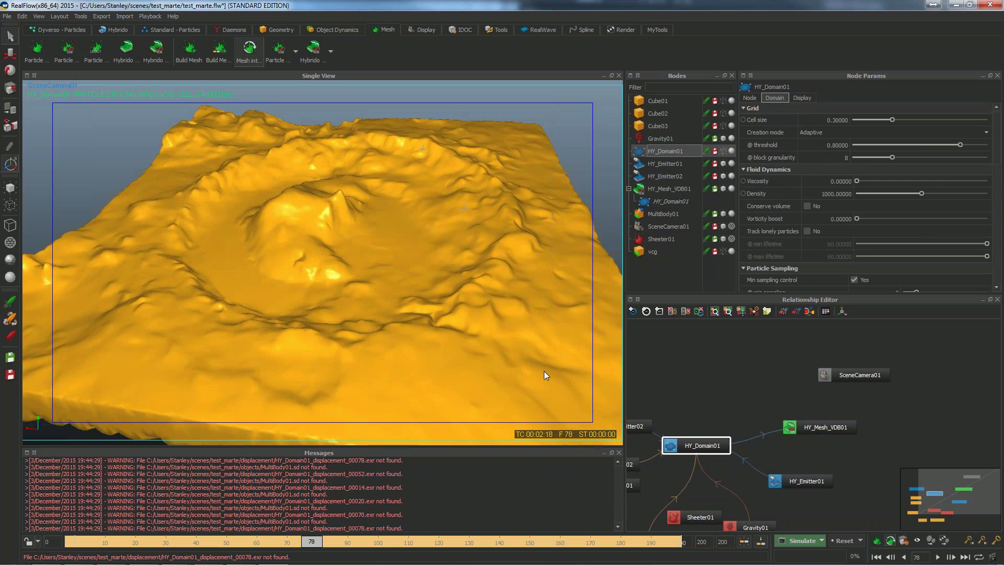
{"action": "left_click_drag", "start_coordinate": [314, 542], "coordinate": [561, 544]}
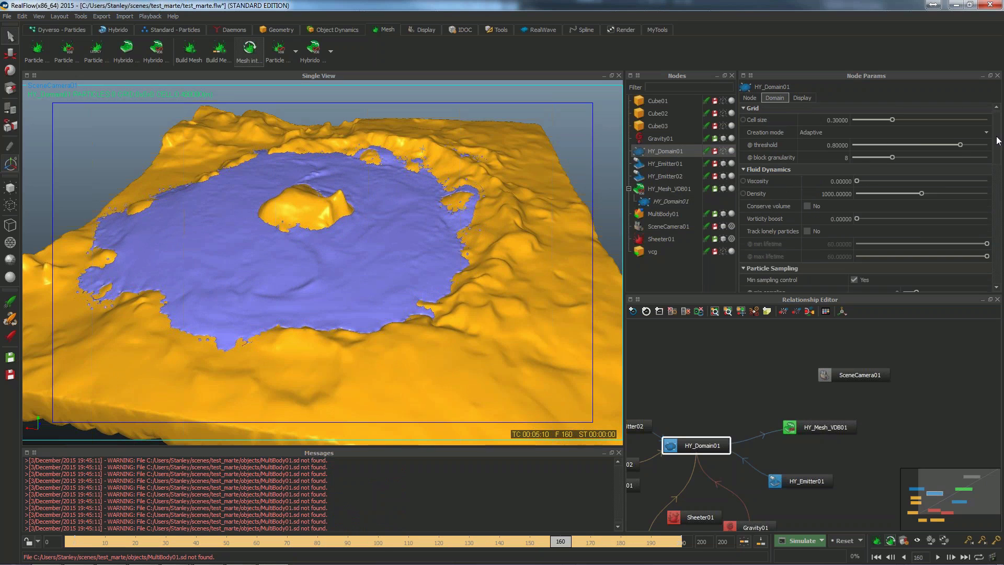
- Enable the Erode x1 volume filter alongside Smooth x1 on HY_Mesh_VDB01 and rebuild the mesh
{"action": "left_click_drag", "start_coordinate": [997, 140], "coordinate": [998, 144]}
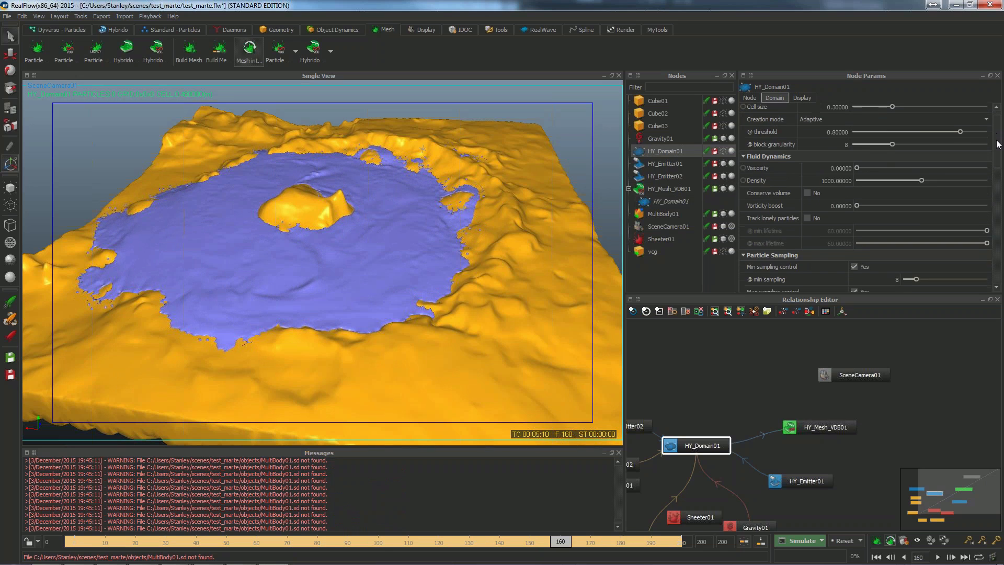
{"action": "left_click", "coordinate": [673, 188]}
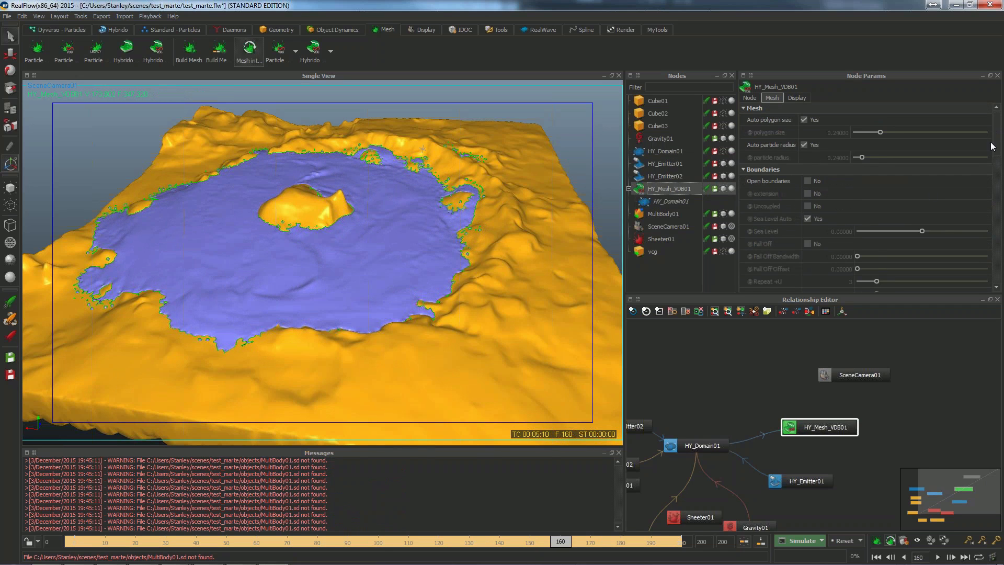
{"action": "left_click_drag", "start_coordinate": [992, 142], "coordinate": [993, 233]}
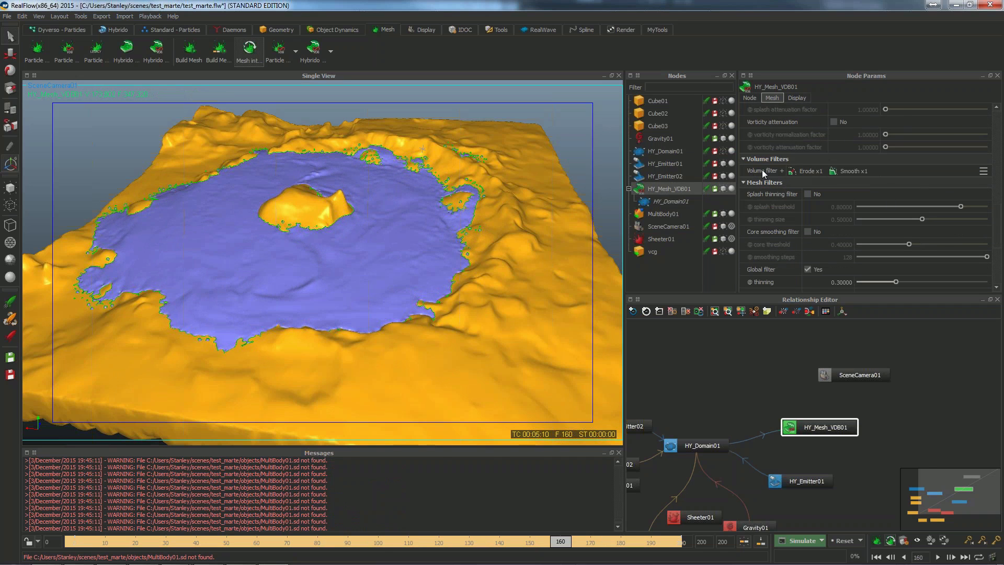
{"action": "left_click", "coordinate": [982, 171]}
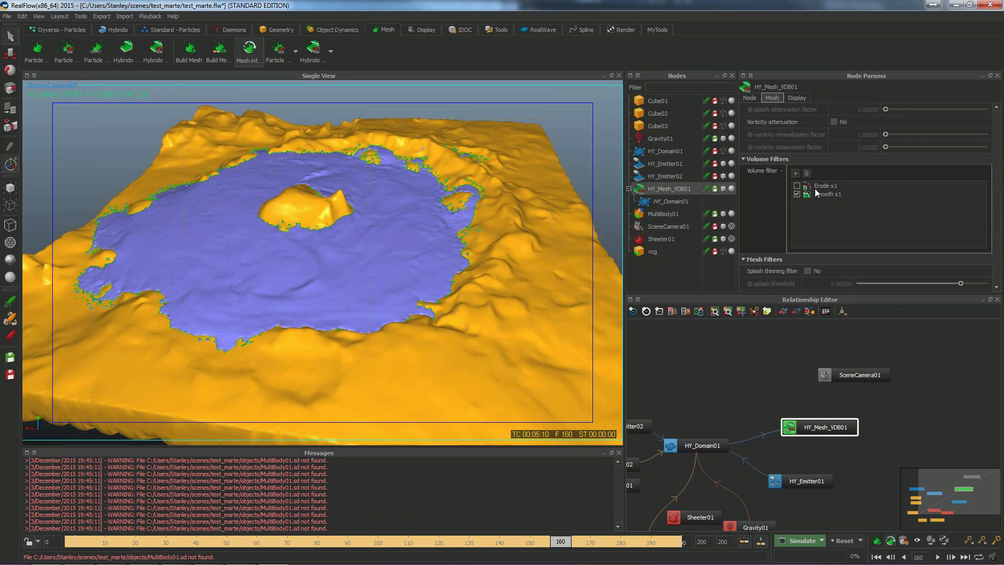
{"action": "left_click", "coordinate": [797, 186]}
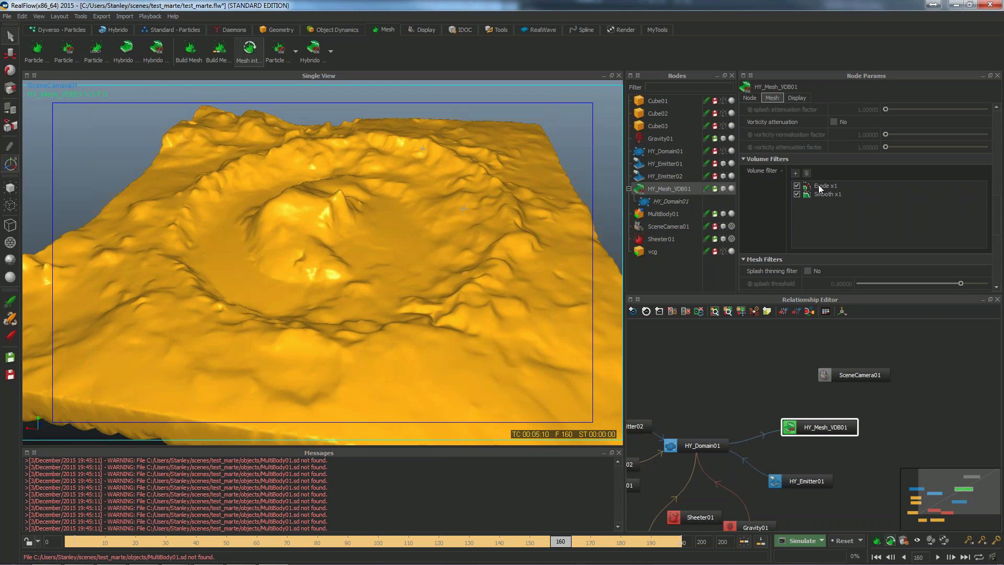
{"action": "left_click", "coordinate": [877, 543]}
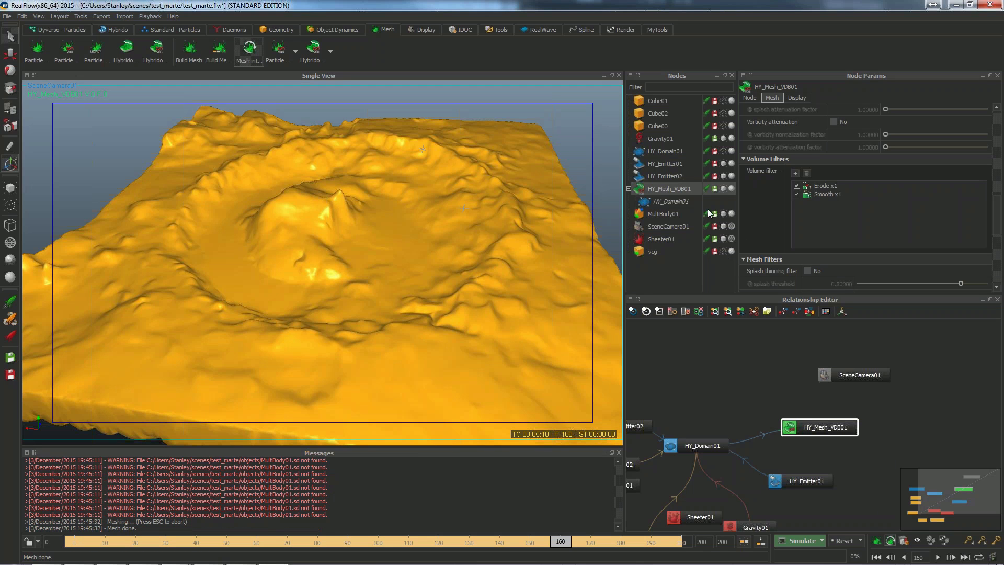
- Re-enable export for HY_Domain01 and scrub the timeline to frame 126
{"action": "left_click", "coordinate": [677, 152]}
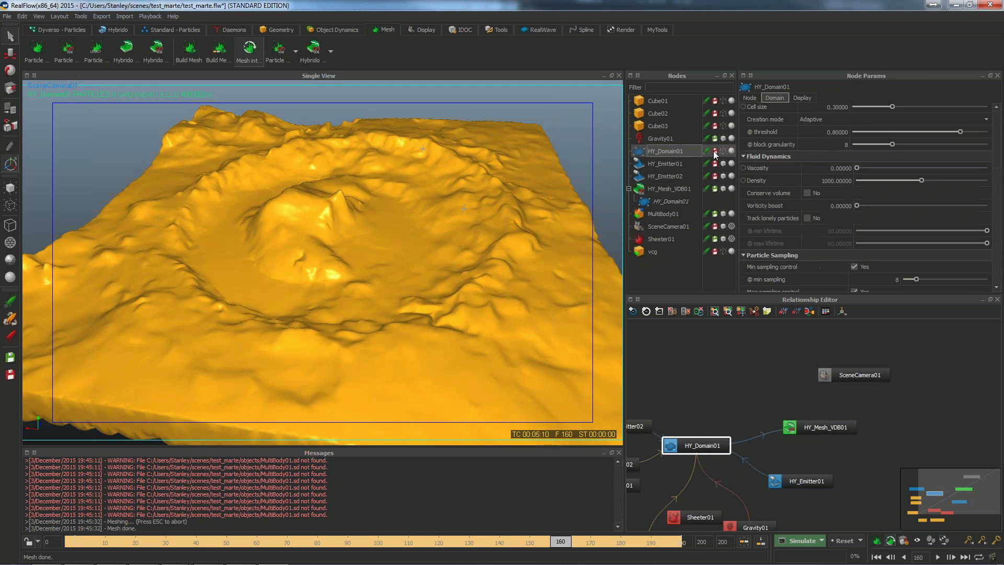
{"action": "left_click", "coordinate": [715, 152]}
{"action": "left_click_drag", "start_coordinate": [477, 546], "coordinate": [458, 544]}
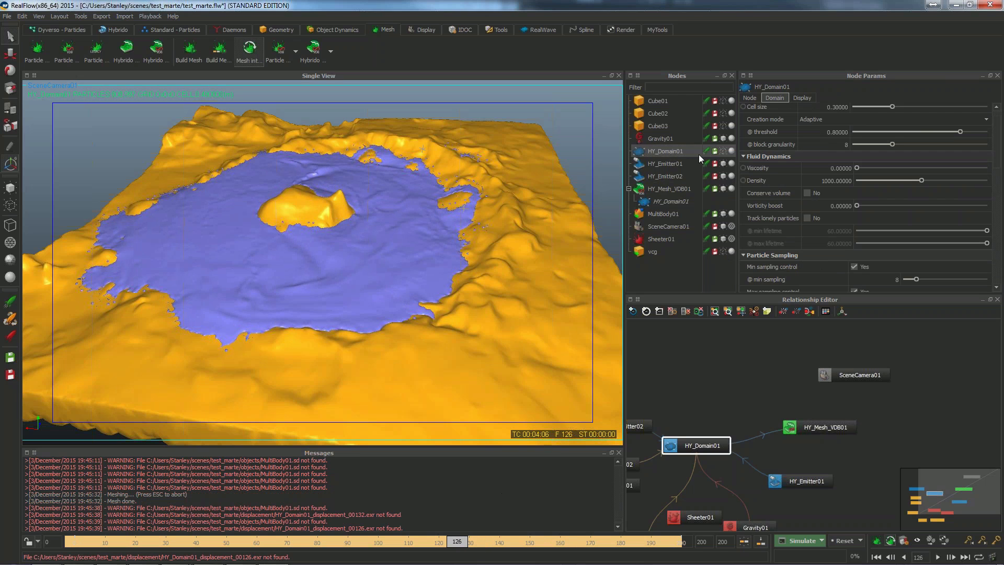
- Rebuild HY_Mesh_VDB01 at frame 126 with the Erode x1 and Smooth x1 filters and inspect the fluid surface up close
{"action": "left_click", "coordinate": [676, 189]}
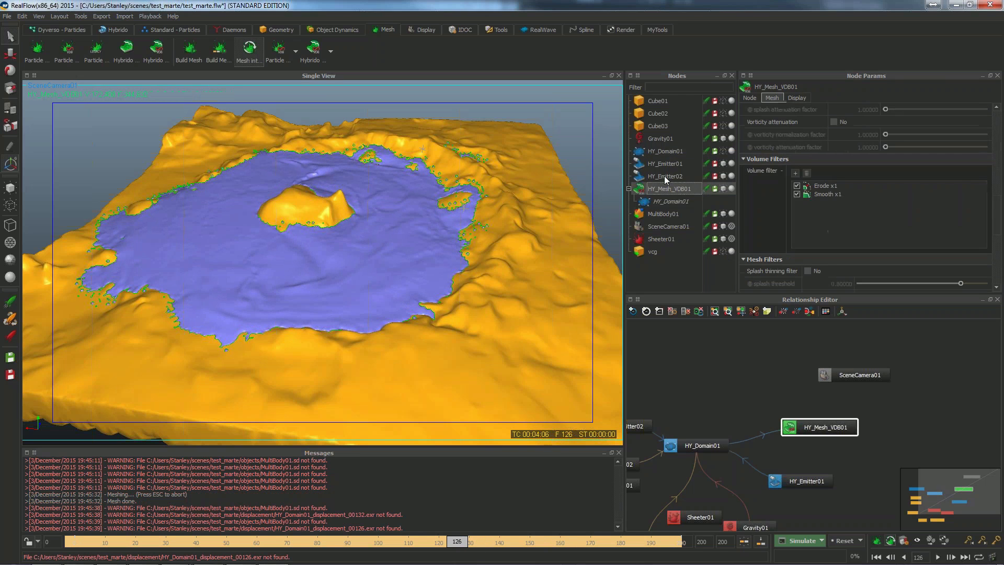
{"action": "left_click", "coordinate": [876, 541]}
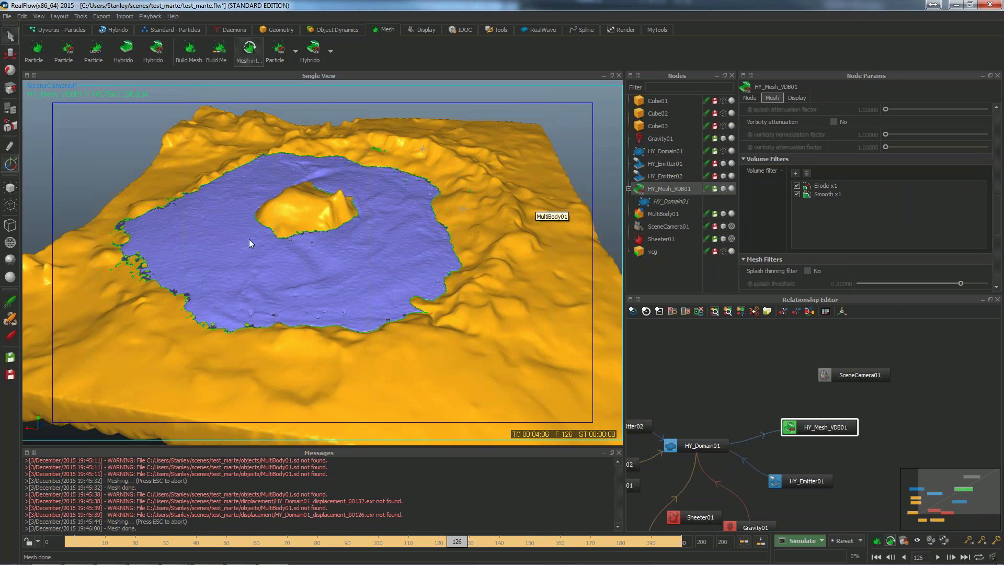
{"action": "left_click_drag", "start_coordinate": [249, 239], "coordinate": [304, 241], "text": "alt"}
{"action": "right_click_drag", "start_coordinate": [303, 240], "coordinate": [475, 237], "text": "alt"}
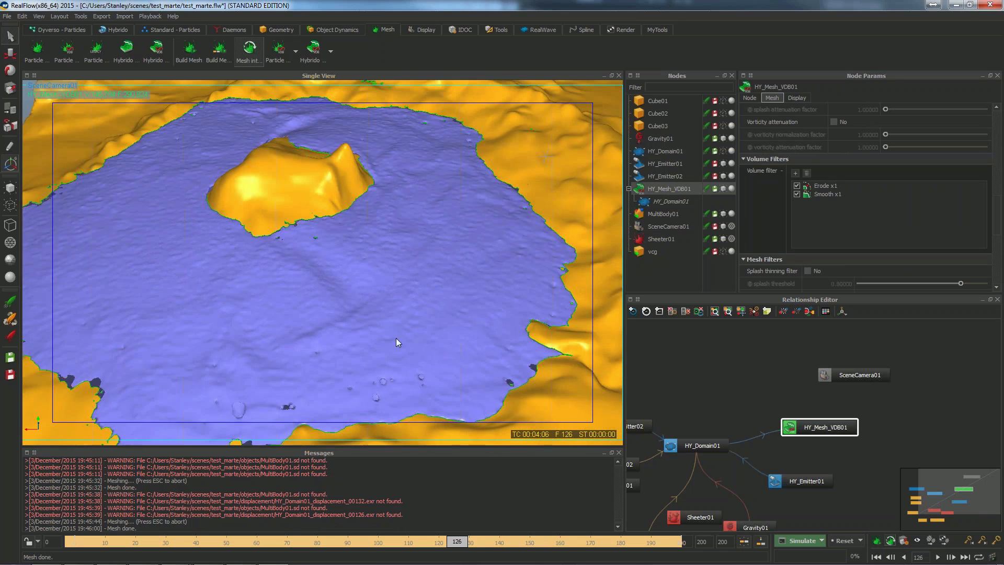
{"action": "right_click_drag", "start_coordinate": [422, 267], "coordinate": [356, 286], "text": "alt"}
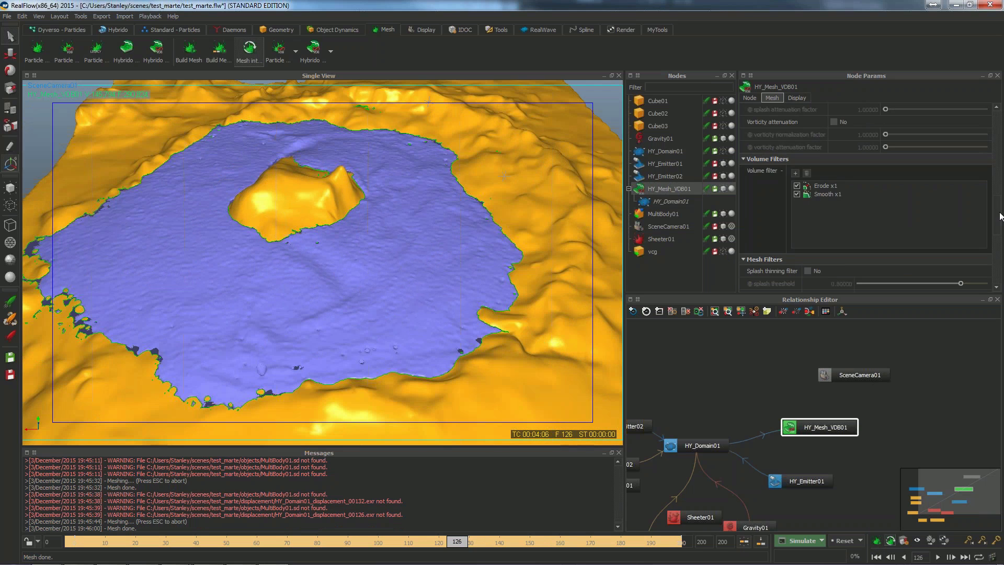
- Examine the mesh filters of HY_Mesh_VDB01 and the Ocean Statistical Spectrum settings of HY_Domain01
{"action": "scroll", "coordinate": [997, 226], "scroll_direction": "down", "scroll_amount": 2}
{"action": "scroll", "coordinate": [997, 227], "scroll_direction": "down", "scroll_amount": 2}
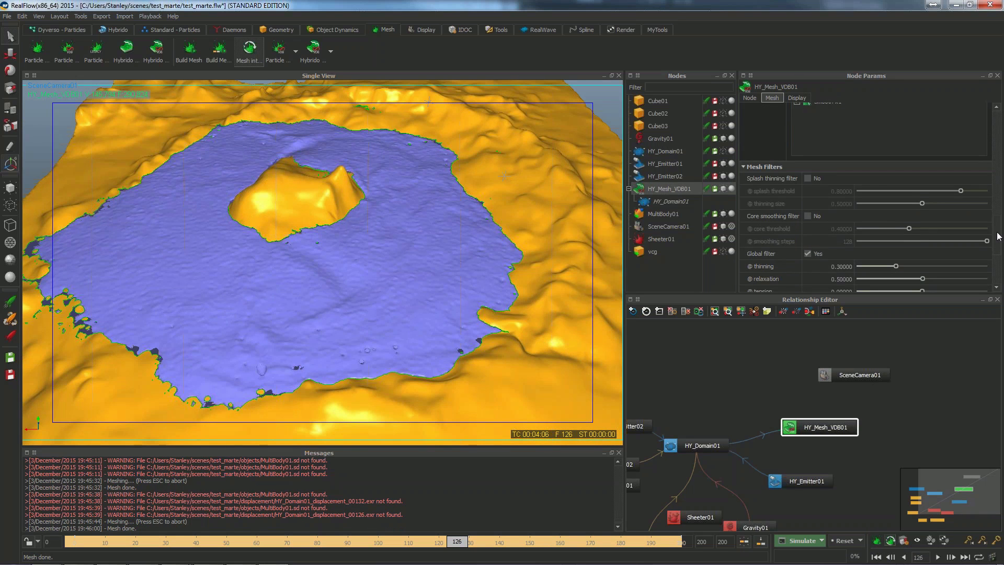
{"action": "left_click_drag", "start_coordinate": [997, 234], "coordinate": [997, 230]}
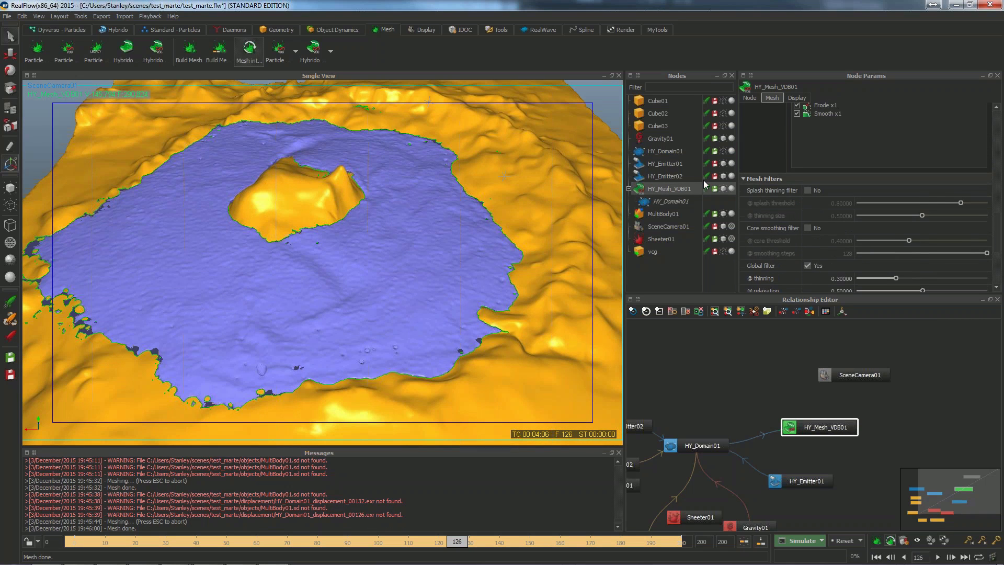
{"action": "left_click", "coordinate": [669, 151]}
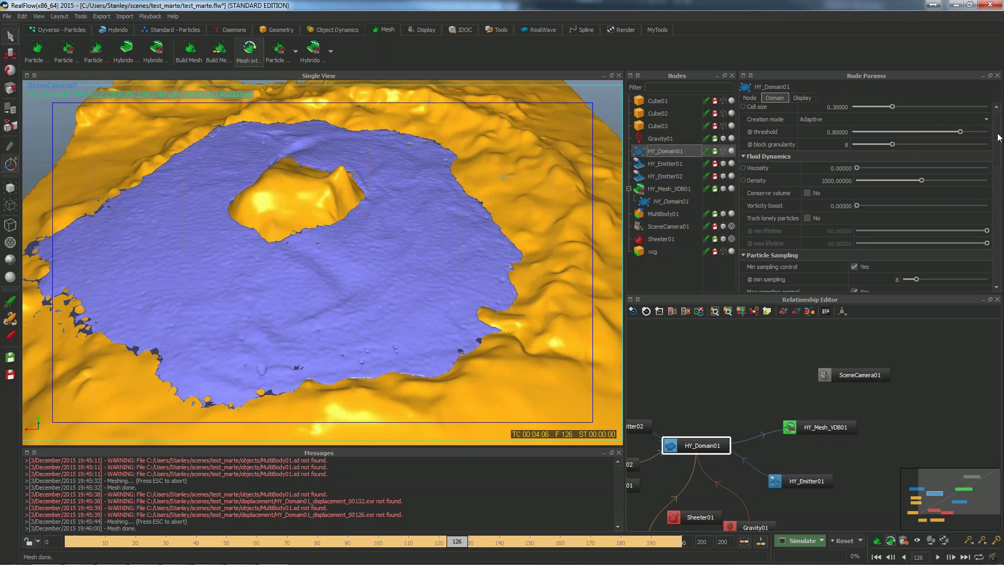
{"action": "left_click_drag", "start_coordinate": [997, 135], "coordinate": [995, 205]}
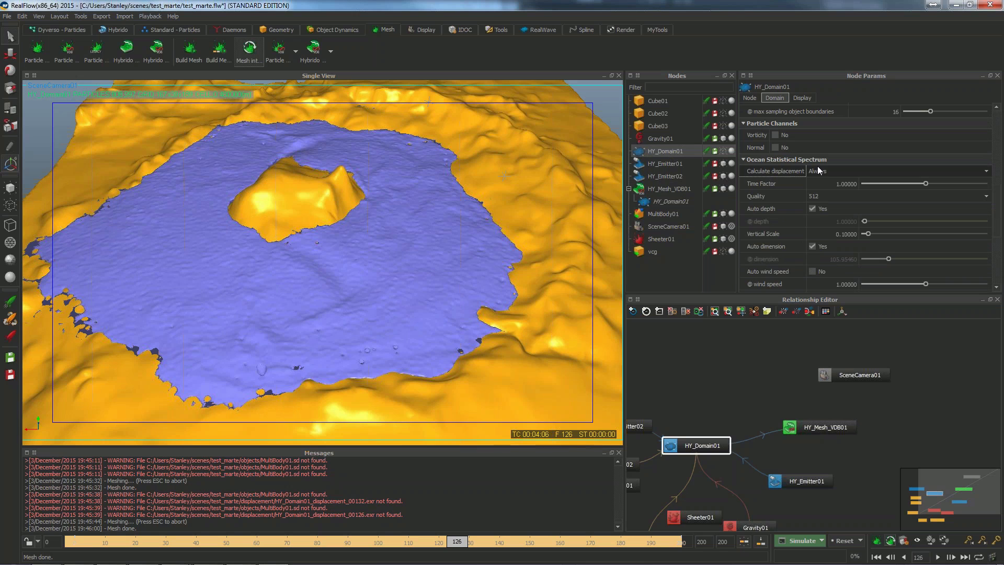
{"action": "scroll", "coordinate": [804, 189], "scroll_direction": "down", "scroll_amount": 3}
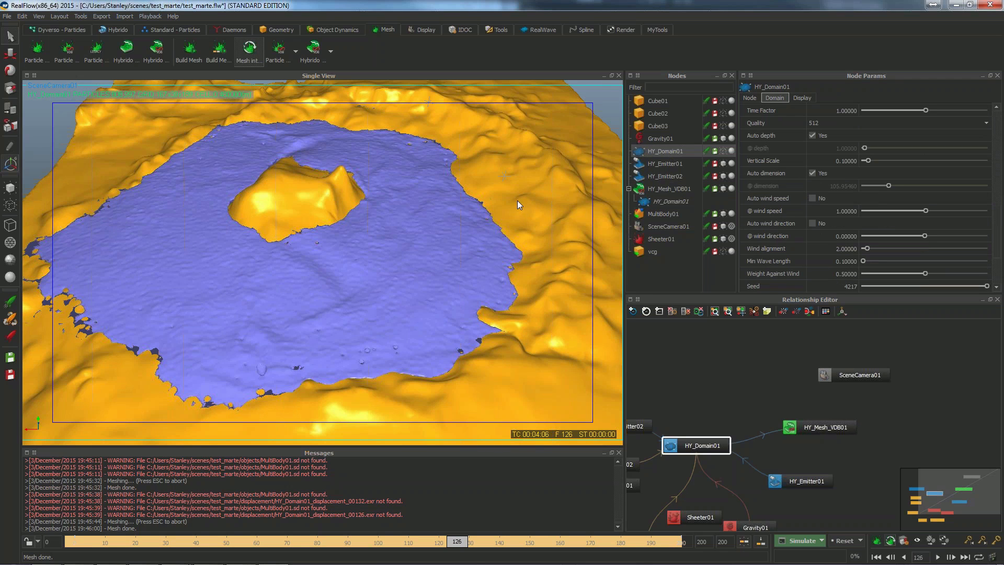
- Check the displacement texture export entry of HY_Domain01 in Export Central, then close the dialog
{"action": "key", "text": "F12"}
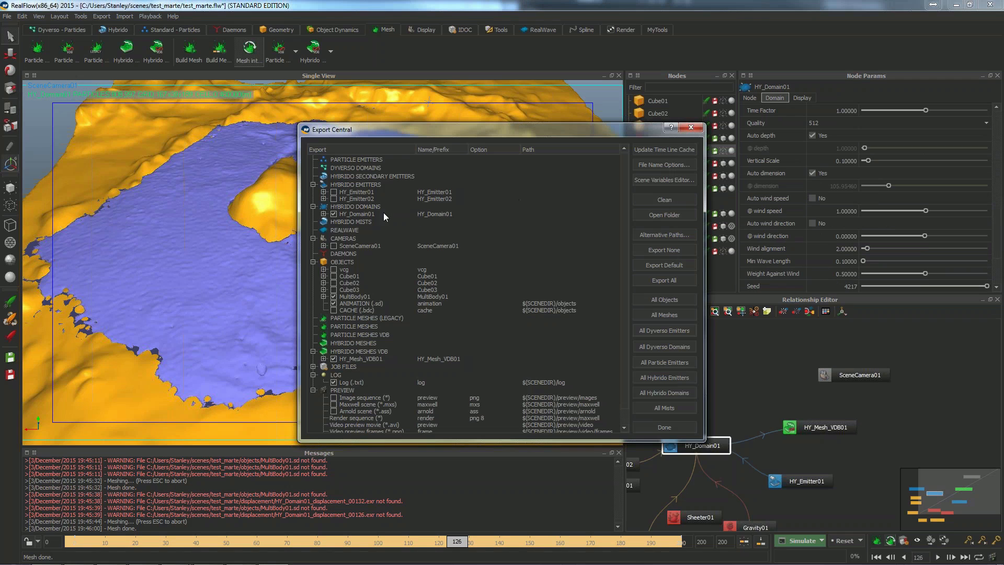
{"action": "left_click", "coordinate": [324, 214]}
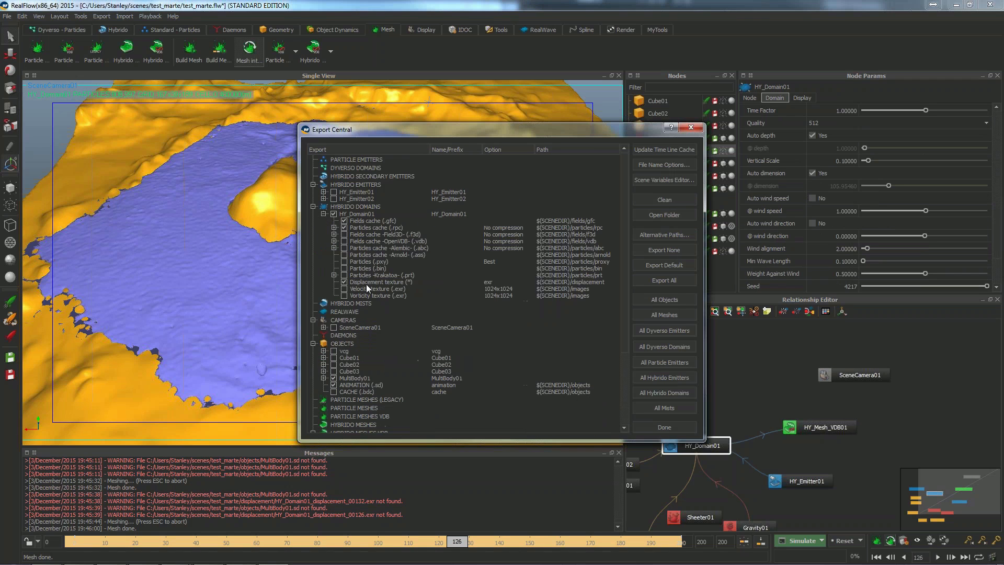
{"action": "left_click", "coordinate": [369, 281]}
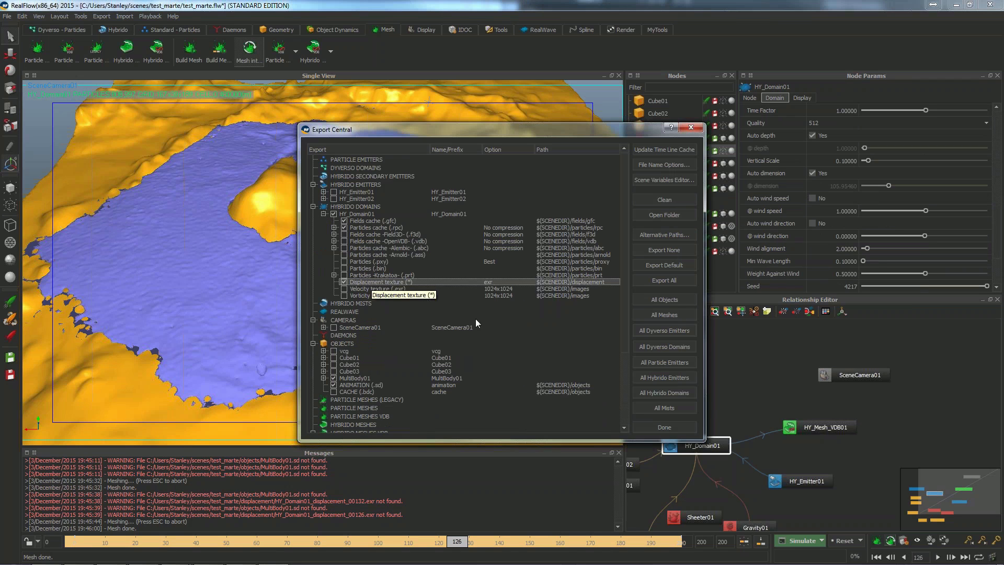
{"action": "left_click", "coordinate": [664, 428]}
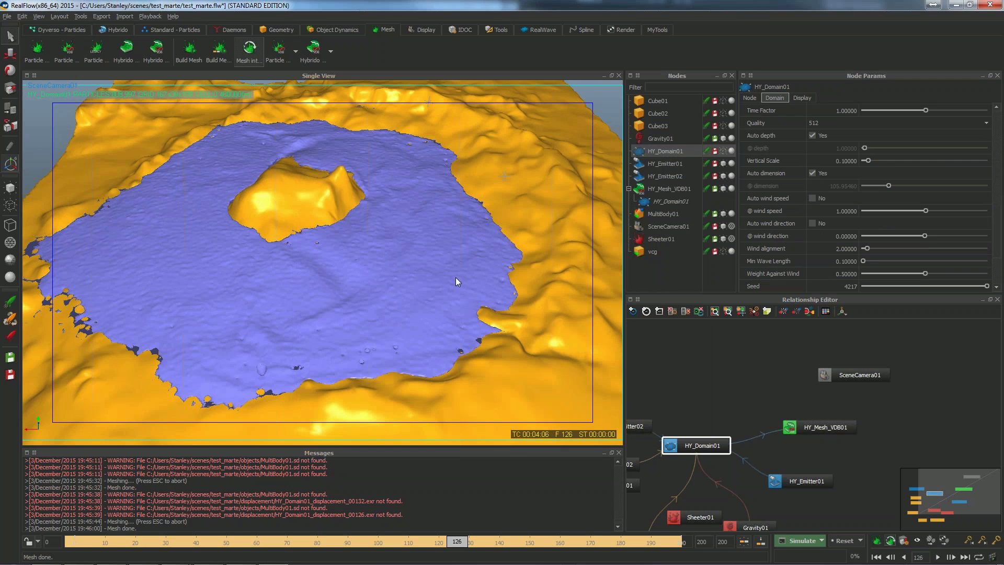
- Review the clipping and displacement settings of HY_Mesh_VDB01 and inspect the displaced mesh from a wider view
{"action": "left_click", "coordinate": [707, 190]}
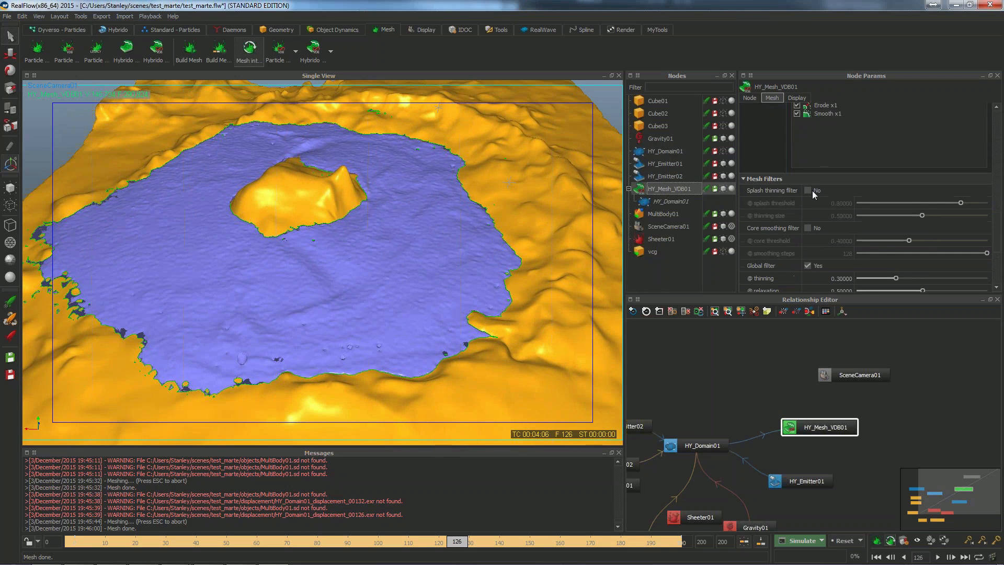
{"action": "left_click_drag", "start_coordinate": [996, 222], "coordinate": [996, 240]}
{"action": "scroll", "coordinate": [996, 240], "scroll_direction": "down", "scroll_amount": 8}
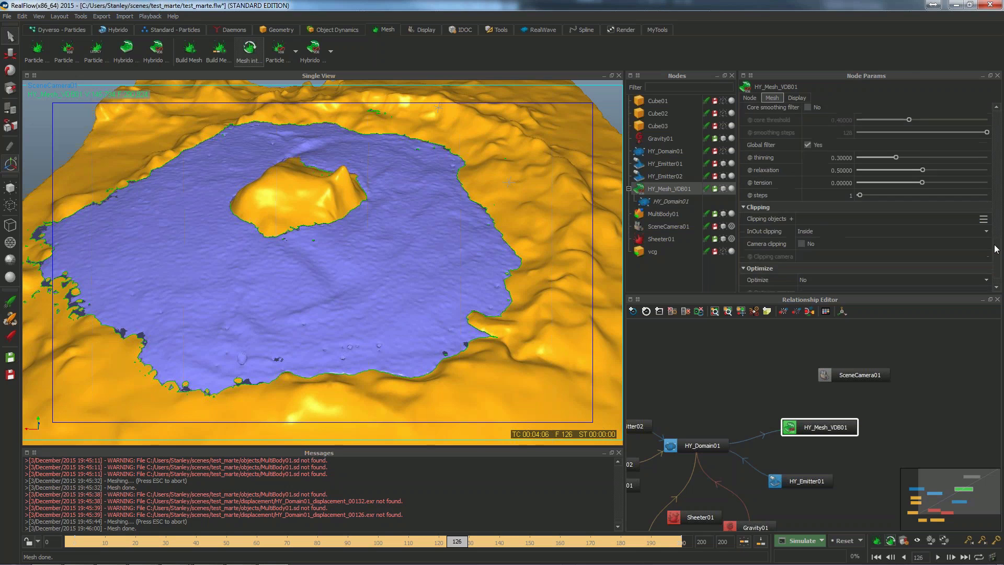
{"action": "scroll", "coordinate": [995, 155], "scroll_direction": "up", "scroll_amount": 2}
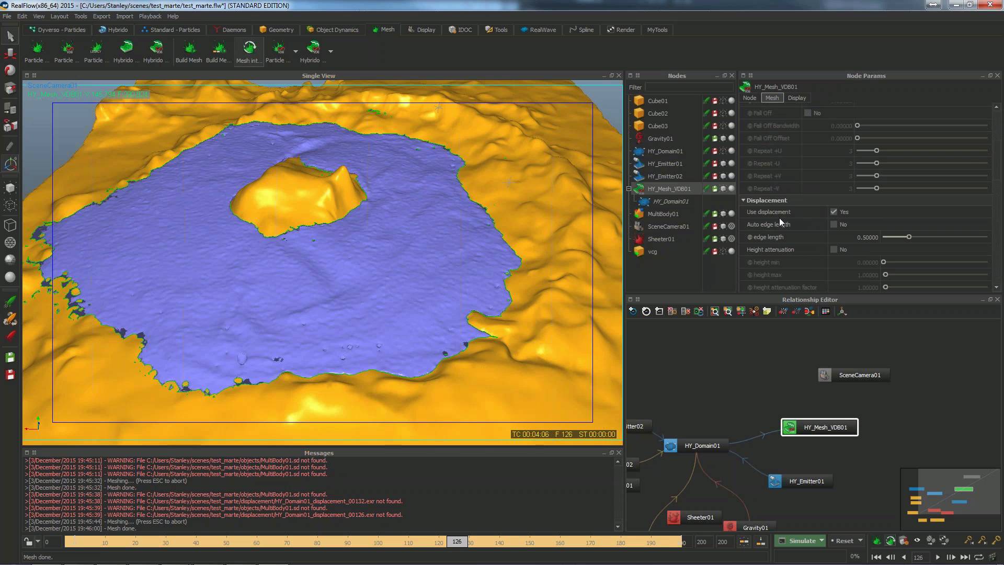
{"action": "left_click_drag", "start_coordinate": [490, 245], "coordinate": [491, 247], "text": "alt"}
{"action": "scroll", "coordinate": [490, 233], "scroll_direction": "down", "scroll_amount": 2}
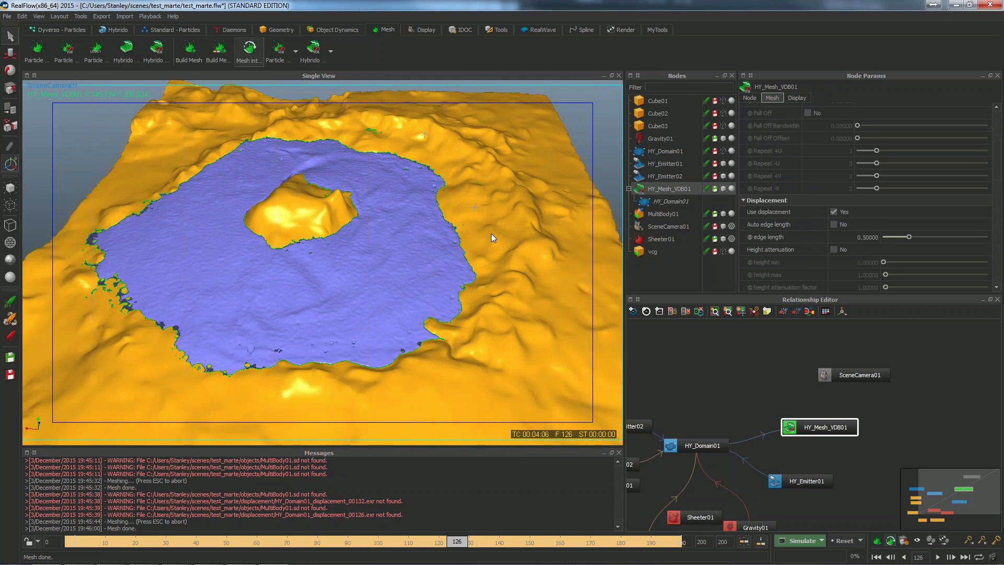
{"action": "scroll", "coordinate": [491, 234], "scroll_direction": "down", "scroll_amount": 2}
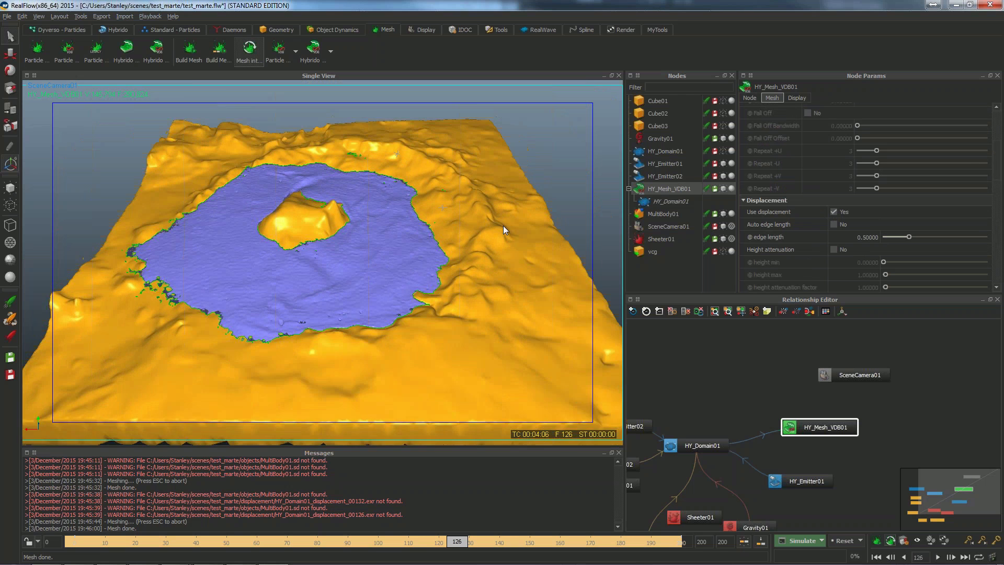
{"action": "left_click_drag", "start_coordinate": [502, 225], "coordinate": [403, 231], "text": "alt"}
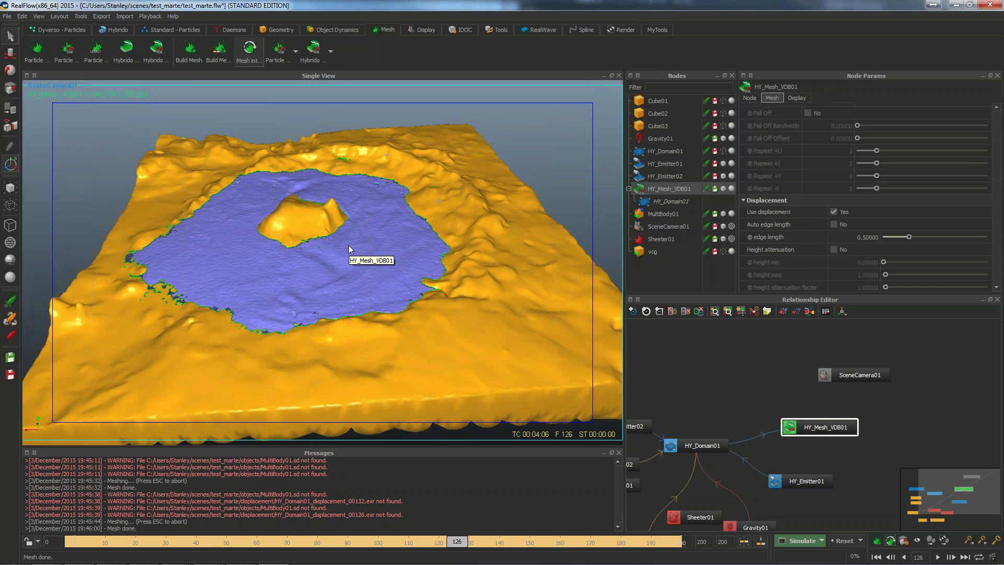
{"action": "left_click_drag", "start_coordinate": [348, 246], "coordinate": [352, 245], "text": "alt"}
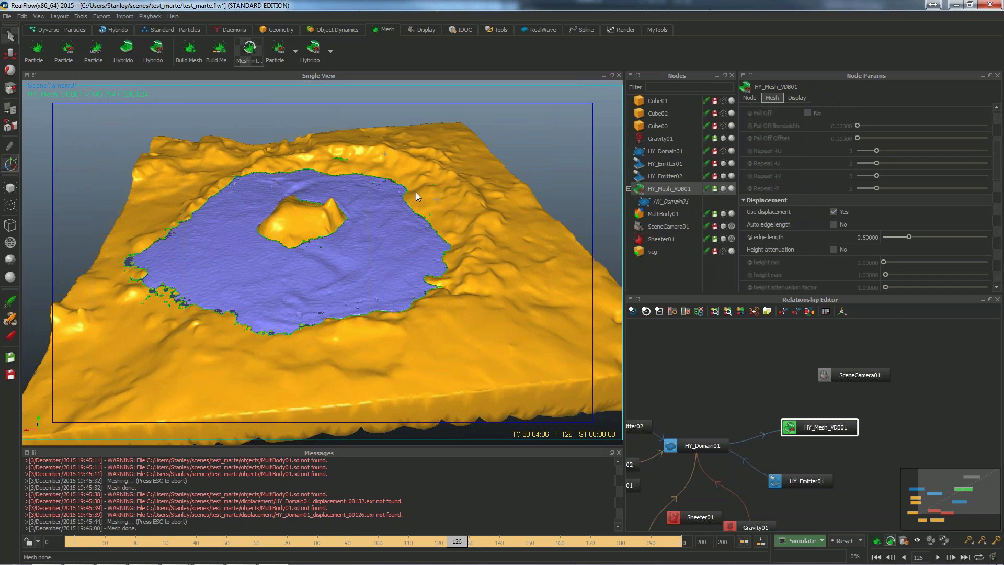
- Run an interactive Maxwell render of frame 126 to preview the fluid mesh, then close the render window
{"action": "left_click", "coordinate": [622, 30]}
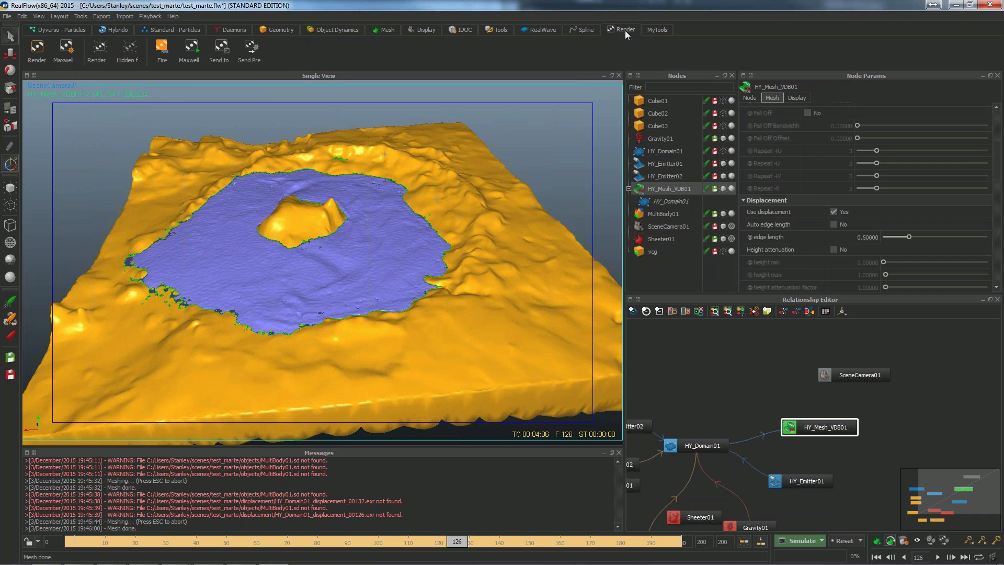
{"action": "left_click", "coordinate": [165, 48]}
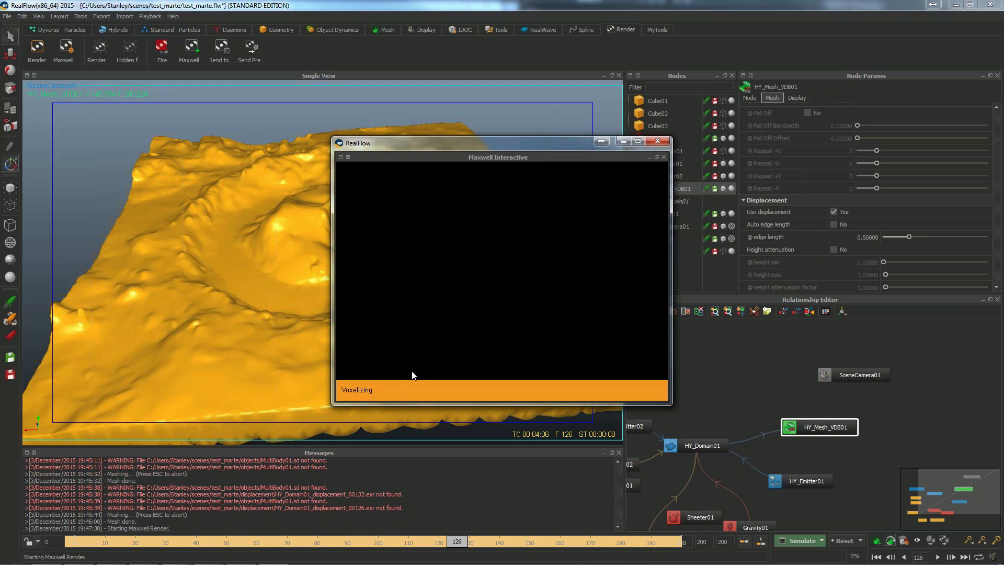
{"action": "left_click_drag", "start_coordinate": [516, 144], "coordinate": [473, 115]}
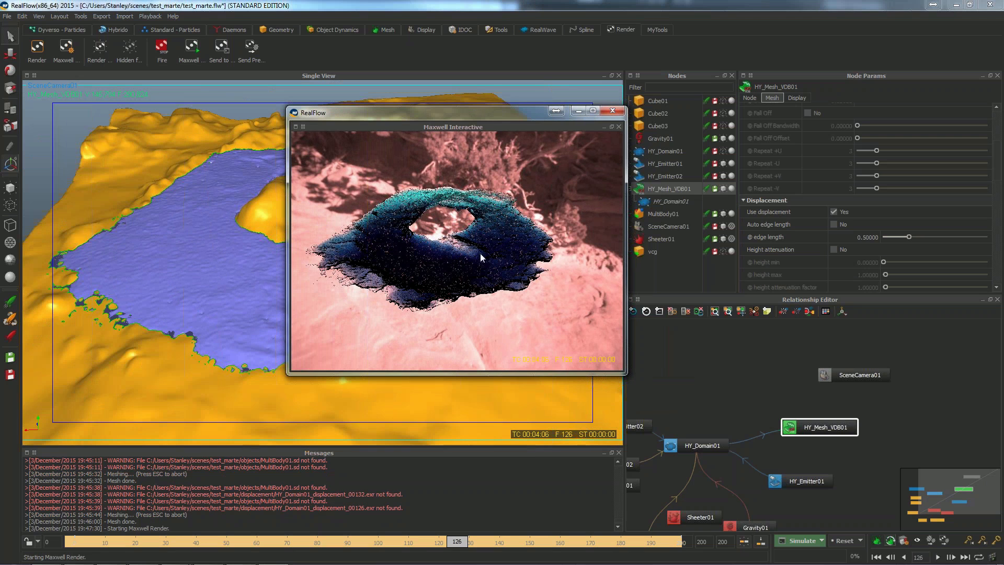
{"action": "left_click", "coordinate": [614, 111]}
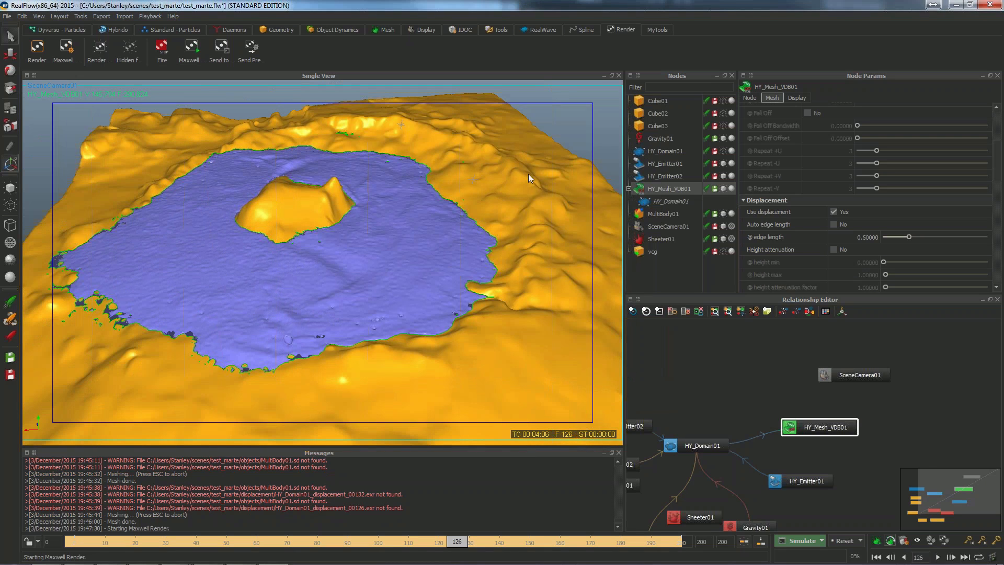
- Switch the Maxwell illumination from image-based lighting to the physical sky and accept the parameters
{"action": "left_click", "coordinate": [67, 50]}
{"action": "left_click", "coordinate": [321, 146]}
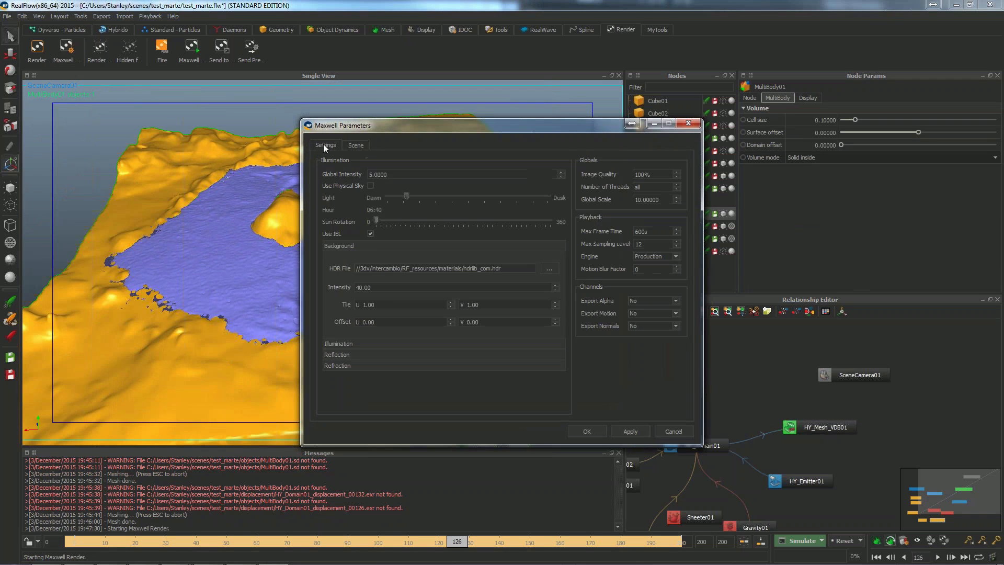
{"action": "left_click", "coordinate": [370, 233]}
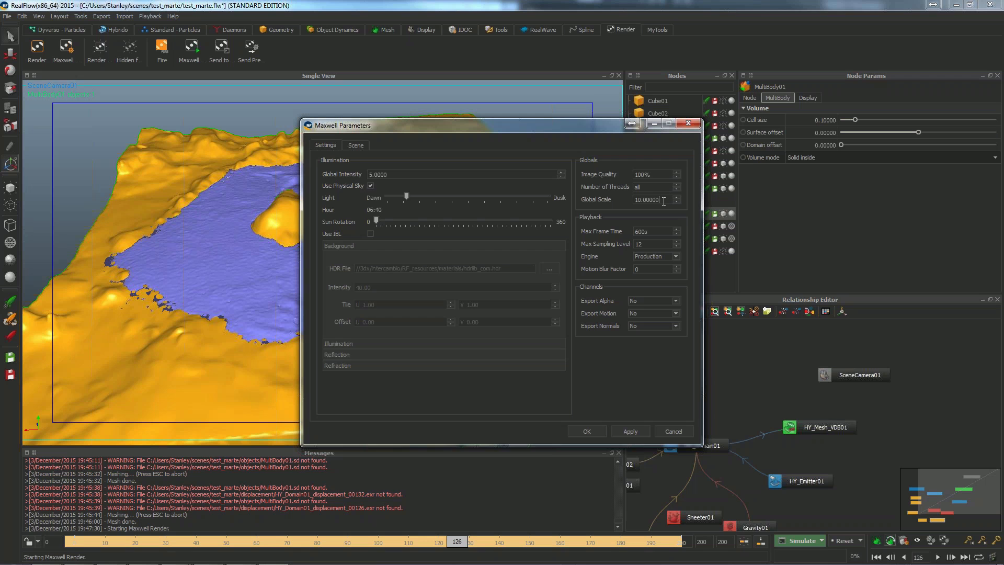
{"action": "left_click", "coordinate": [586, 431]}
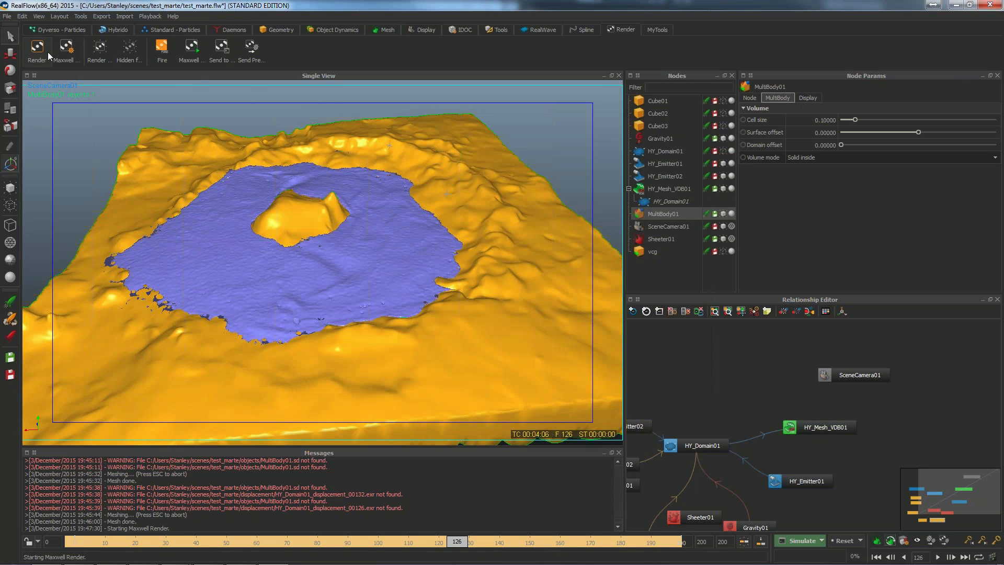
- Try the Velocity UV channel in the Maxwell Render settings of HY_Mesh_VDB01, then set it back to Default
{"action": "left_click", "coordinate": [667, 189]}
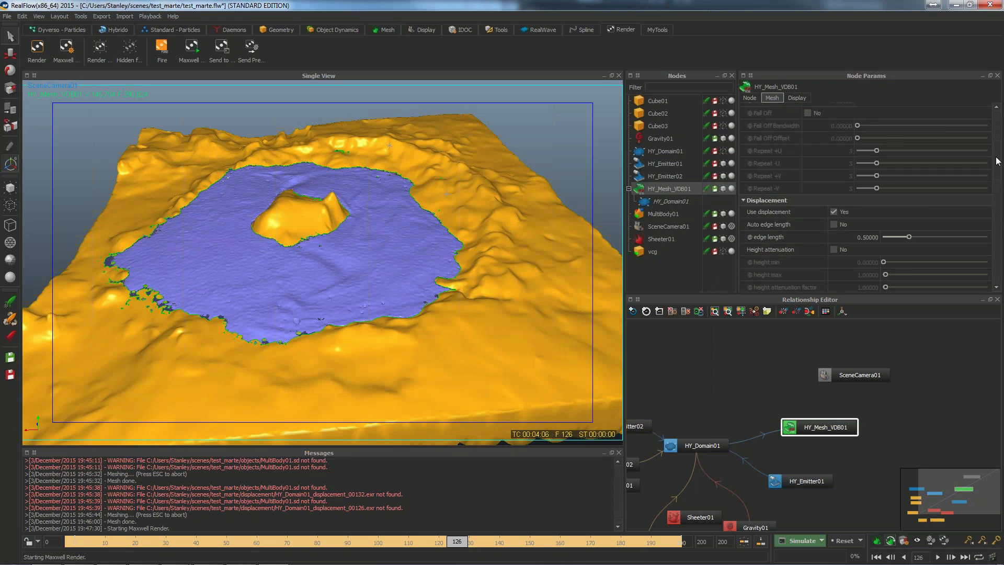
{"action": "left_click_drag", "start_coordinate": [997, 160], "coordinate": [1000, 263]}
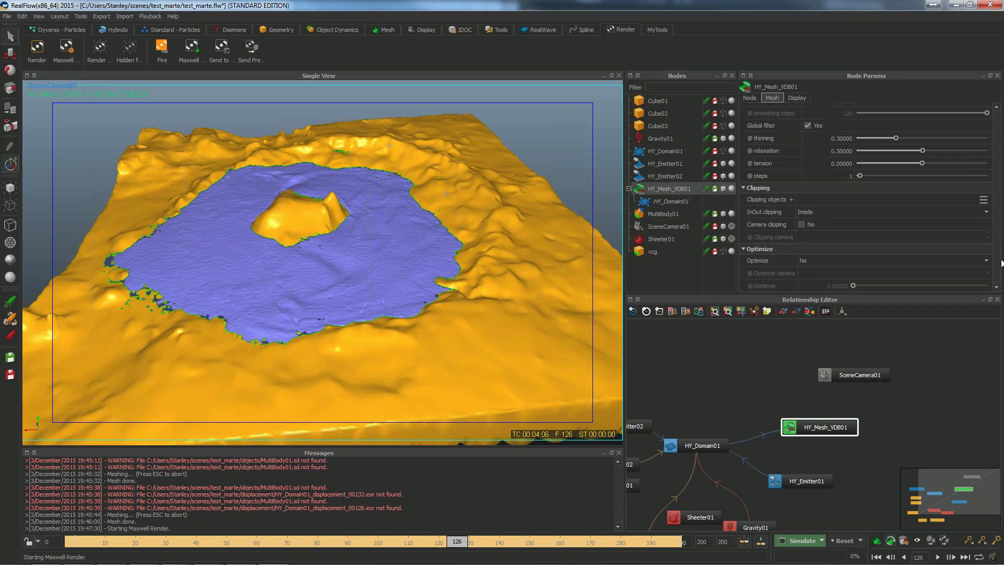
{"action": "left_click", "coordinate": [798, 99]}
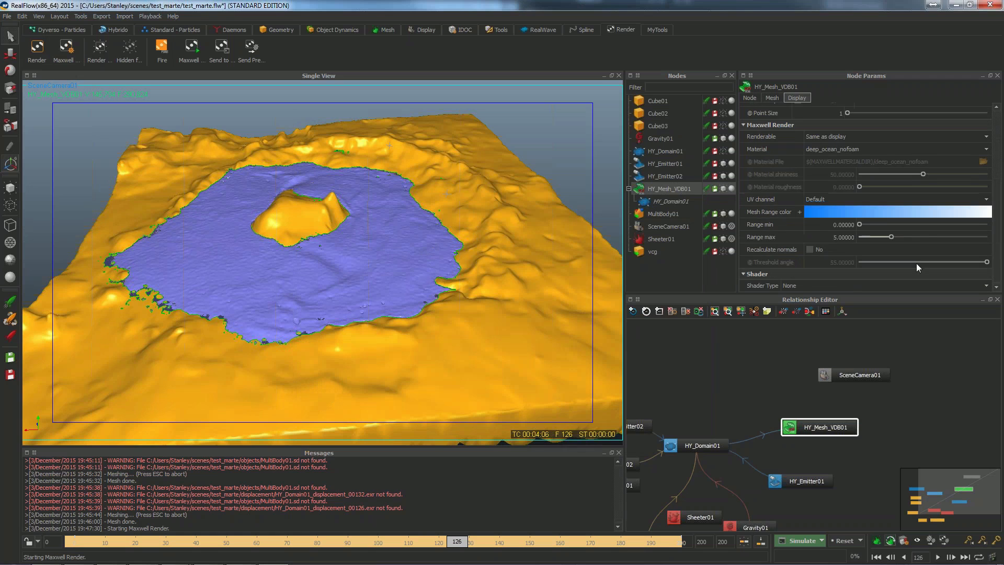
{"action": "scroll", "coordinate": [998, 199], "scroll_direction": "up", "scroll_amount": 1}
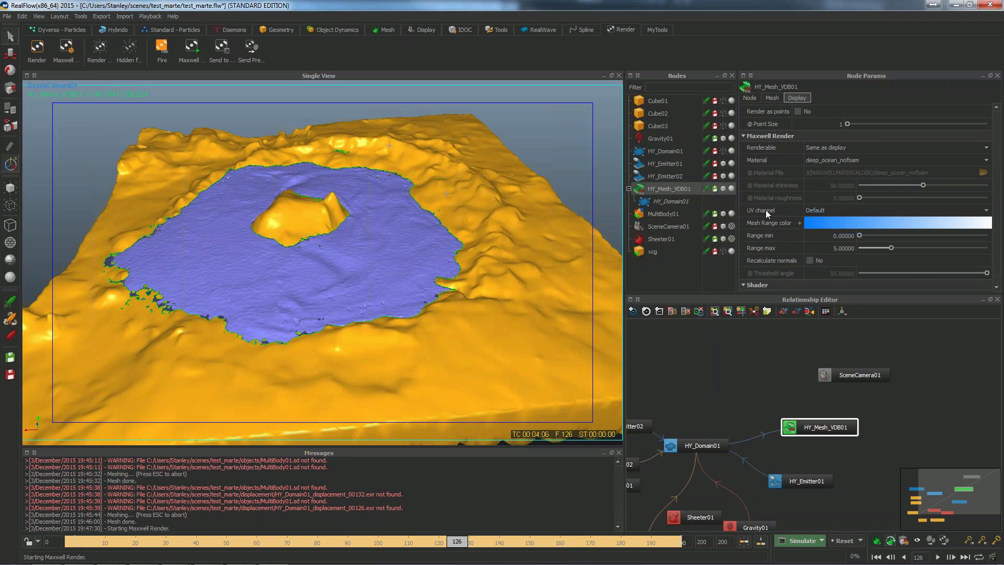
{"action": "left_click", "coordinate": [818, 210]}
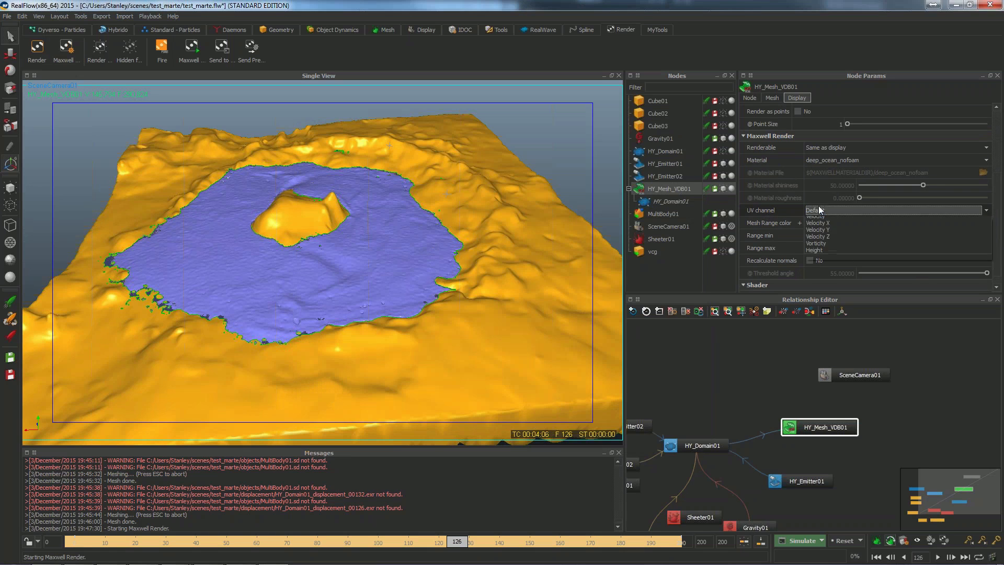
{"action": "left_click", "coordinate": [820, 228]}
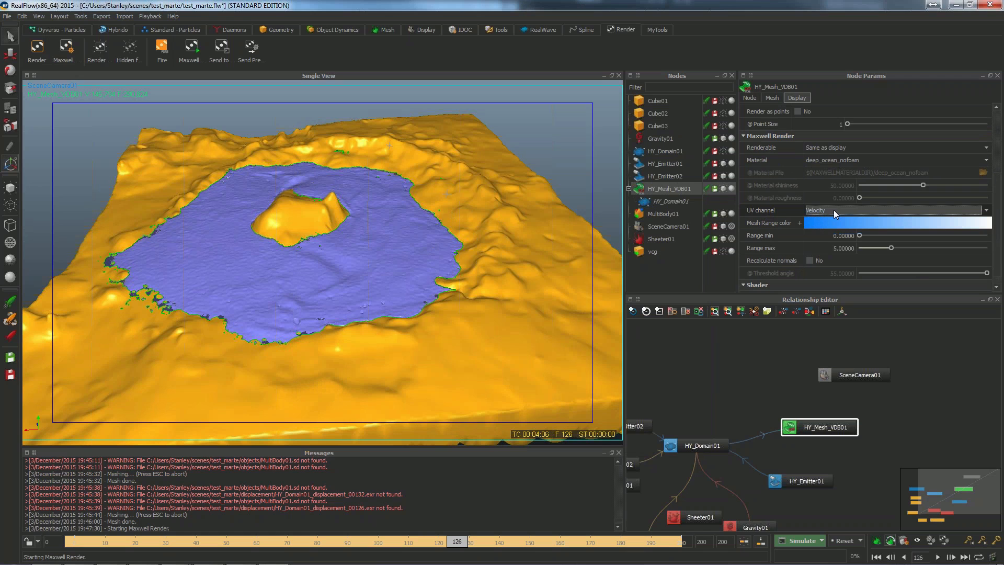
{"action": "left_click", "coordinate": [834, 209]}
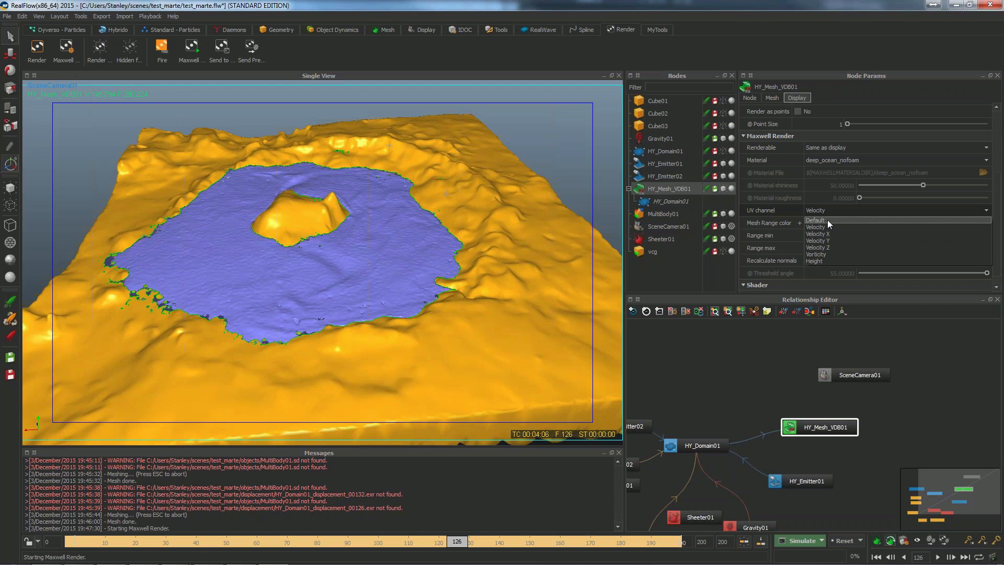
{"action": "left_click", "coordinate": [827, 220]}
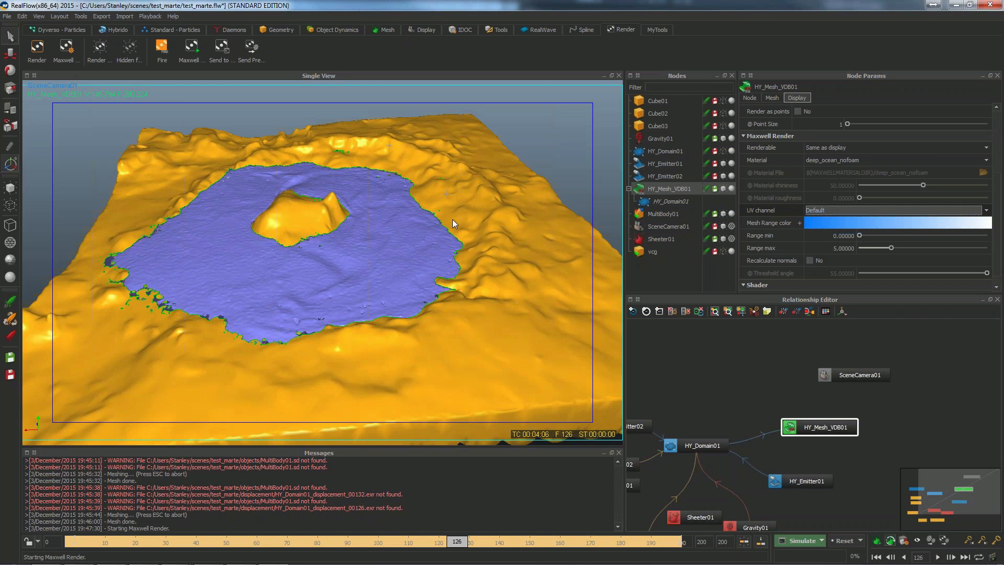
- Open the Maxwell render window for frame 126 and enable the Alpha channel in its output channels
{"action": "left_click", "coordinate": [37, 48]}
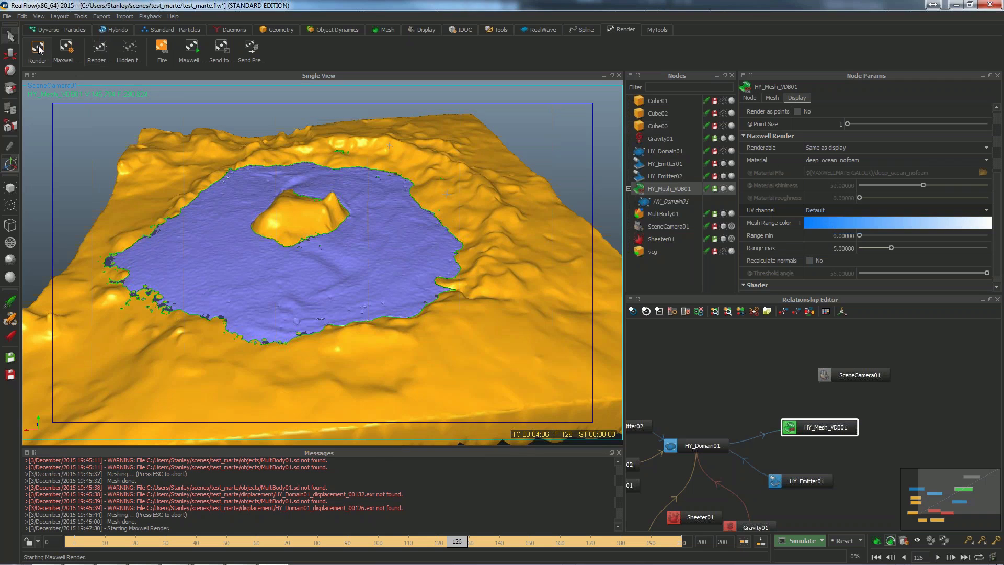
{"action": "scroll", "coordinate": [366, 251], "scroll_direction": "down", "scroll_amount": 3}
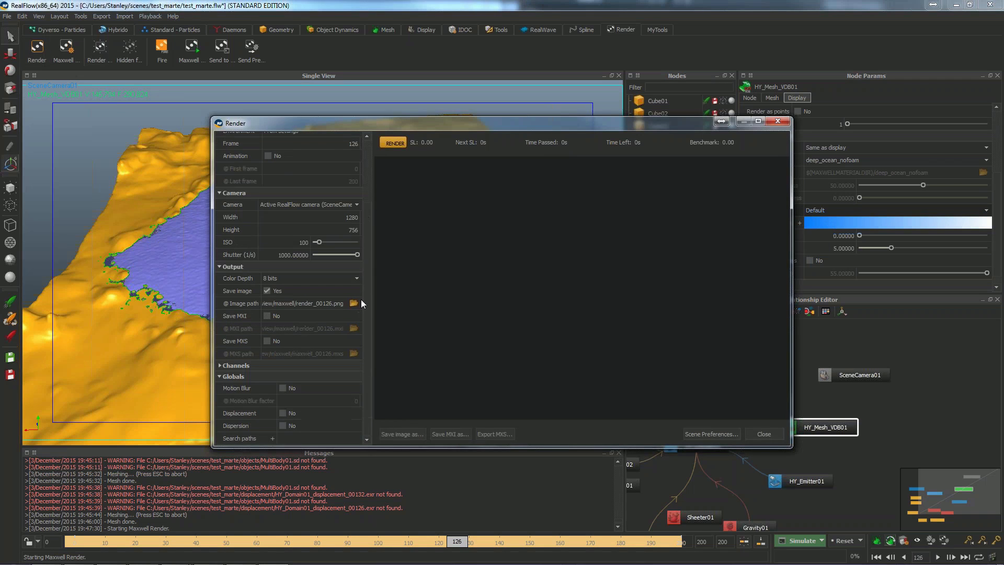
{"action": "left_click", "coordinate": [220, 366]}
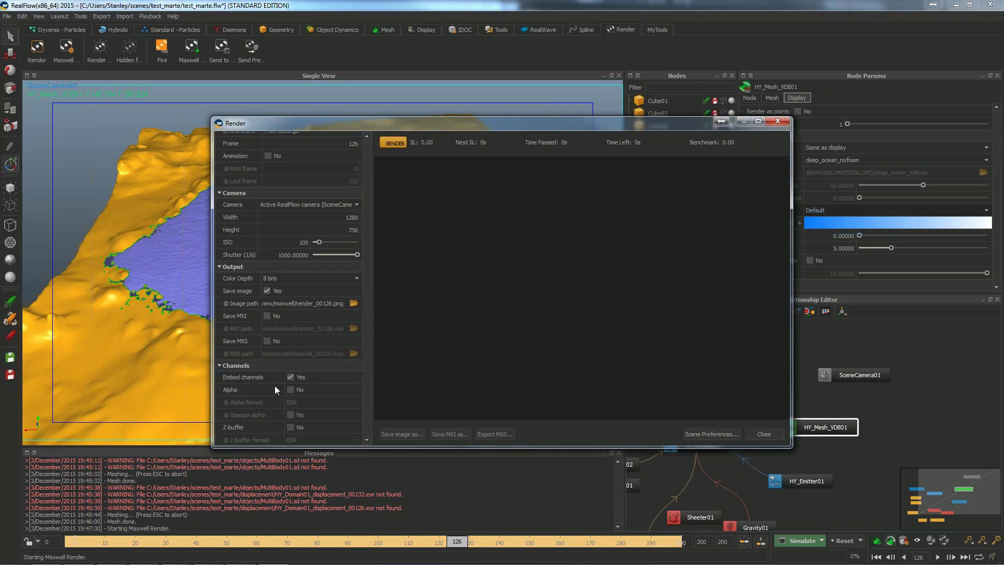
{"action": "left_click", "coordinate": [291, 390]}
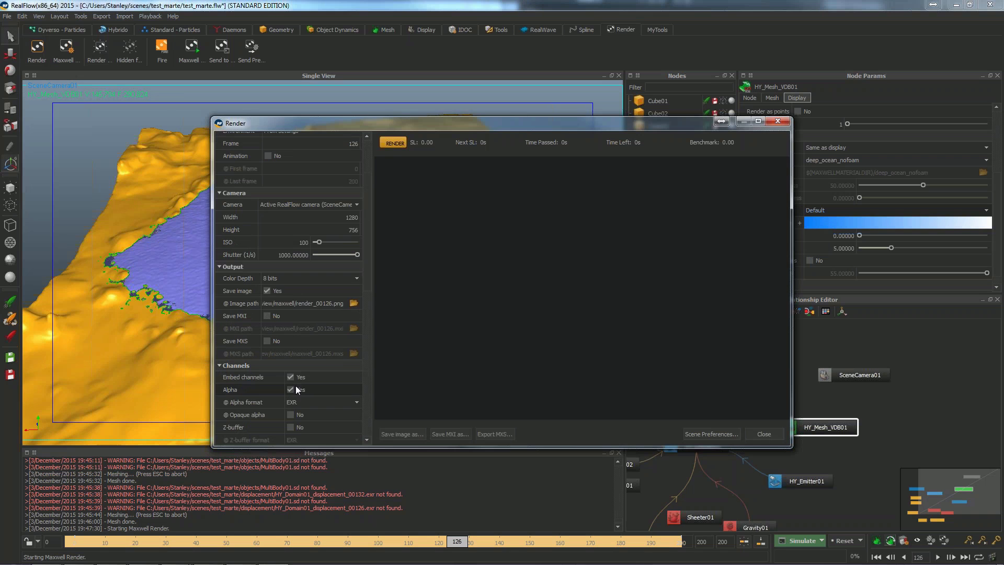
- Render frame 126, enlarging the render window to inspect the fluid, then stop the render and close the window
{"action": "left_click", "coordinate": [394, 143]}
{"action": "left_click_drag", "start_coordinate": [435, 123], "coordinate": [327, 75]}
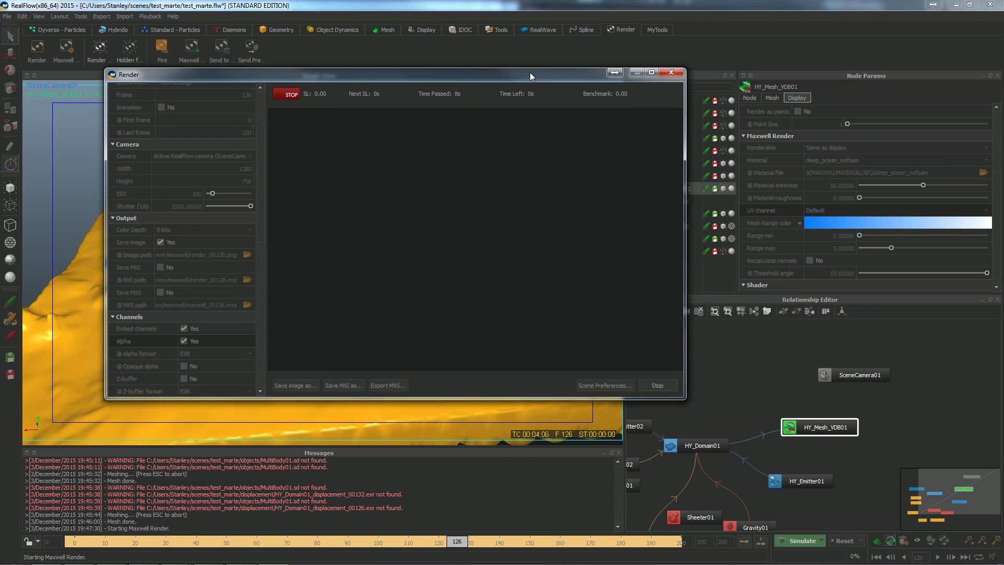
{"action": "left_click_drag", "start_coordinate": [530, 73], "coordinate": [498, 62]}
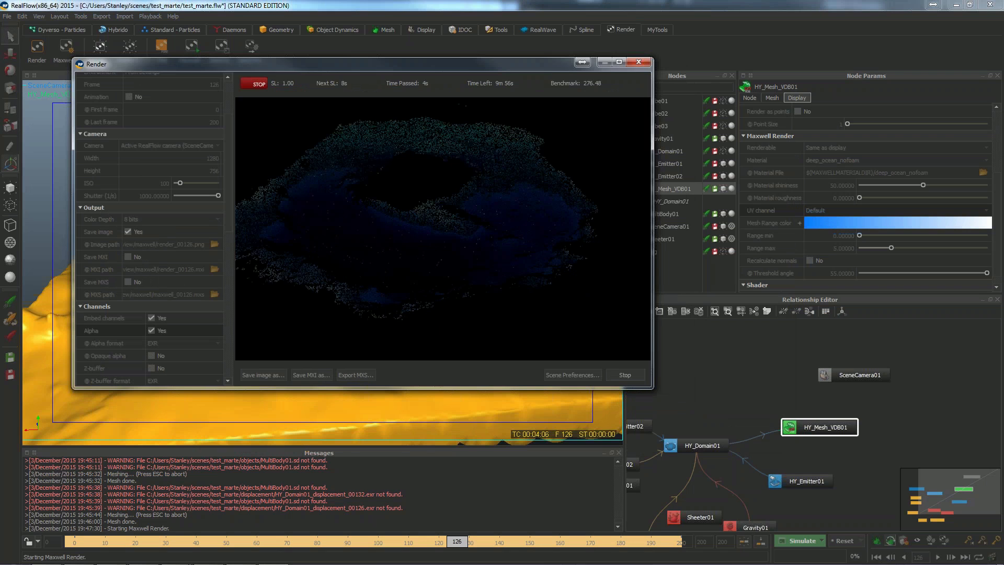
{"action": "left_click_drag", "start_coordinate": [652, 387], "coordinate": [807, 496]}
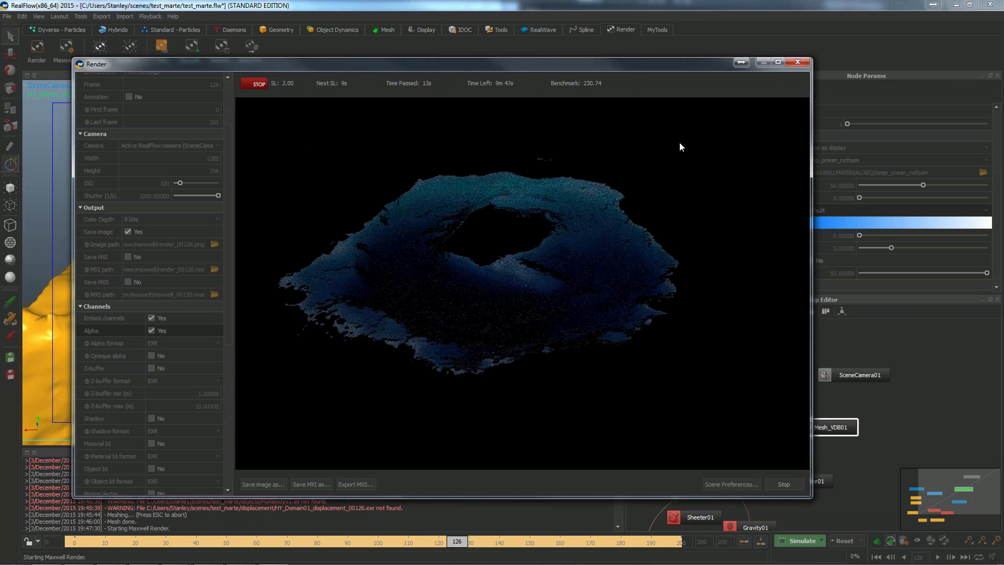
{"action": "left_click", "coordinate": [798, 63]}
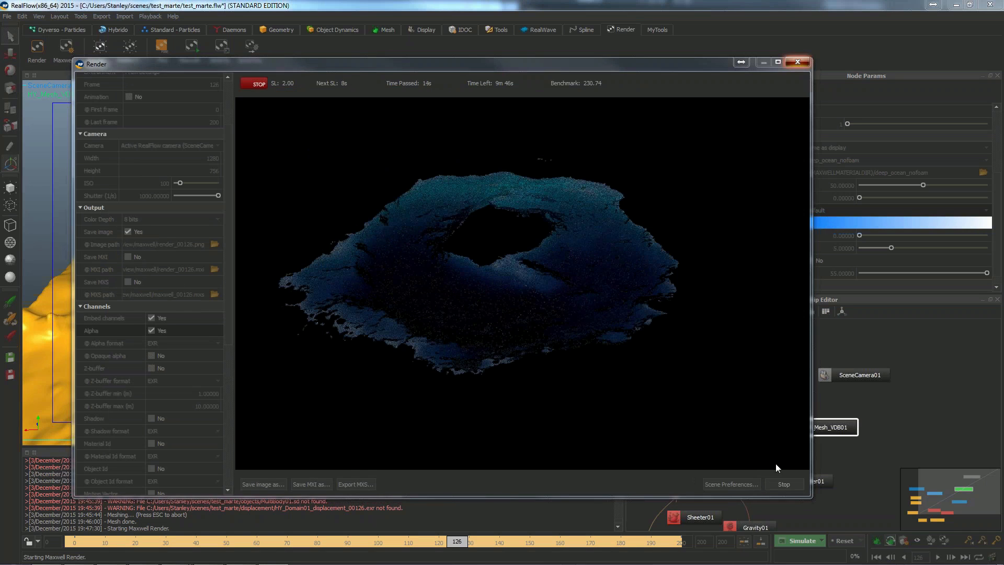
{"action": "left_click", "coordinate": [436, 293]}
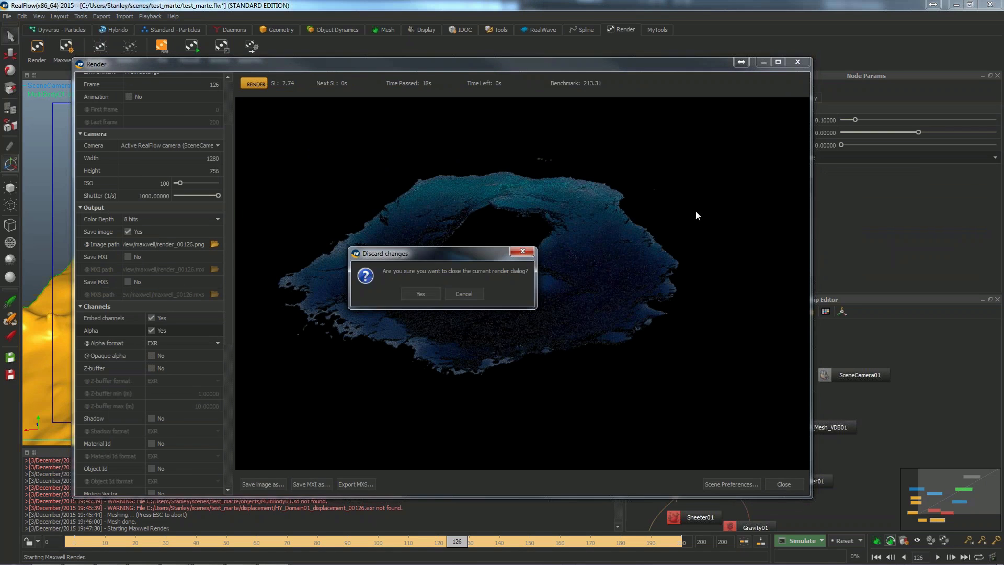
{"action": "left_click", "coordinate": [413, 293]}
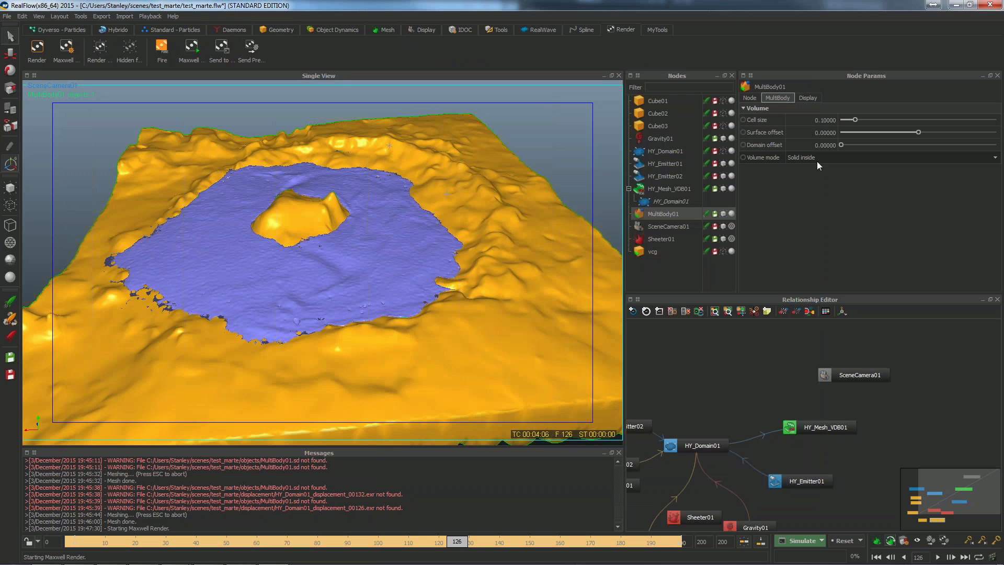
- Set the Maxwell Render material of MultiBody01 to From Node
{"action": "left_click", "coordinate": [808, 98]}
{"action": "scroll", "coordinate": [895, 250], "scroll_direction": "down", "scroll_amount": 2}
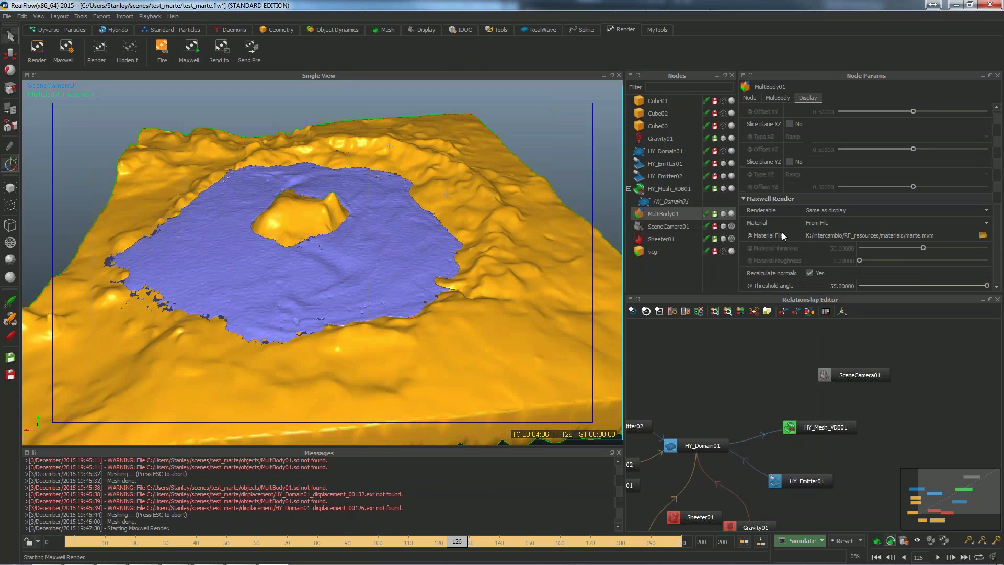
{"action": "left_click", "coordinate": [845, 220]}
{"action": "left_click", "coordinate": [844, 230]}
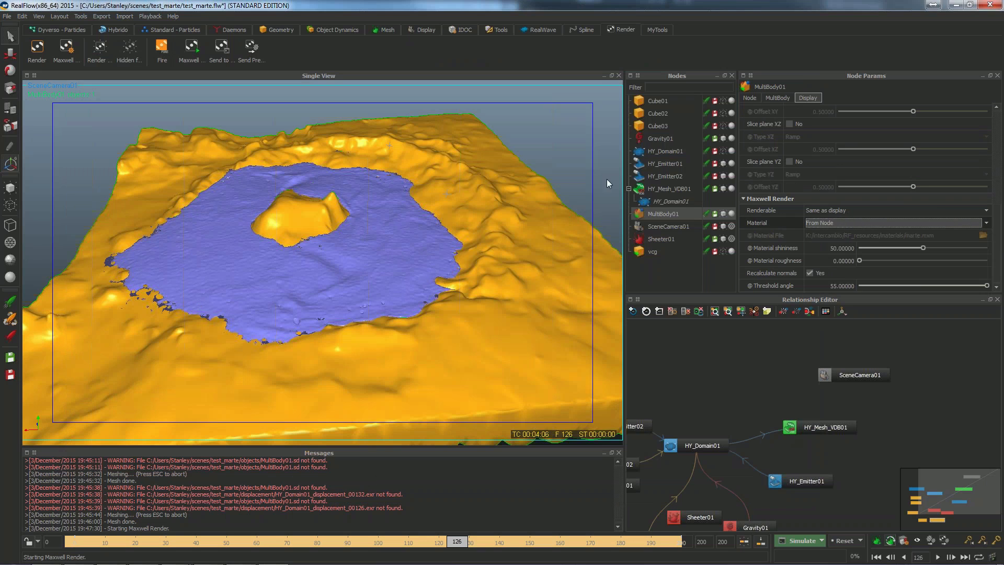
{"action": "left_click", "coordinate": [569, 178]}
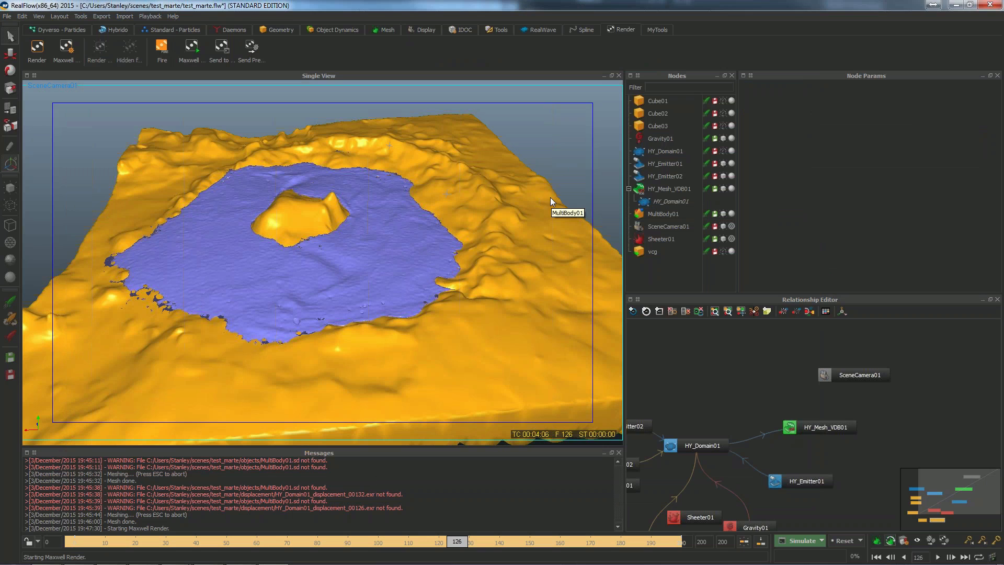
{"action": "left_click", "coordinate": [482, 195]}
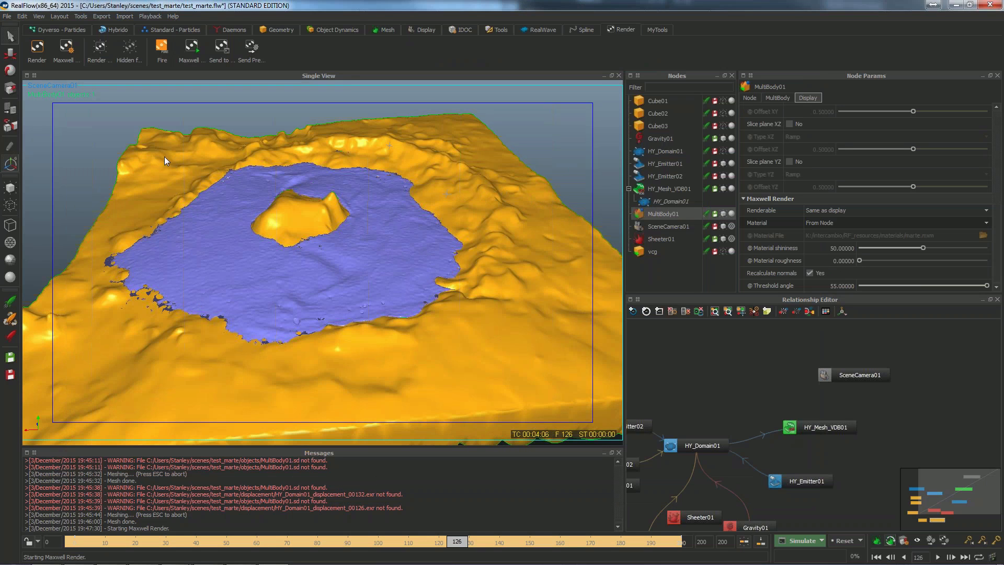
- Render frame 126 again with Maxwell, stop it after a few sampling levels and raise the camera ISO to 421
{"action": "left_click", "coordinate": [37, 47]}
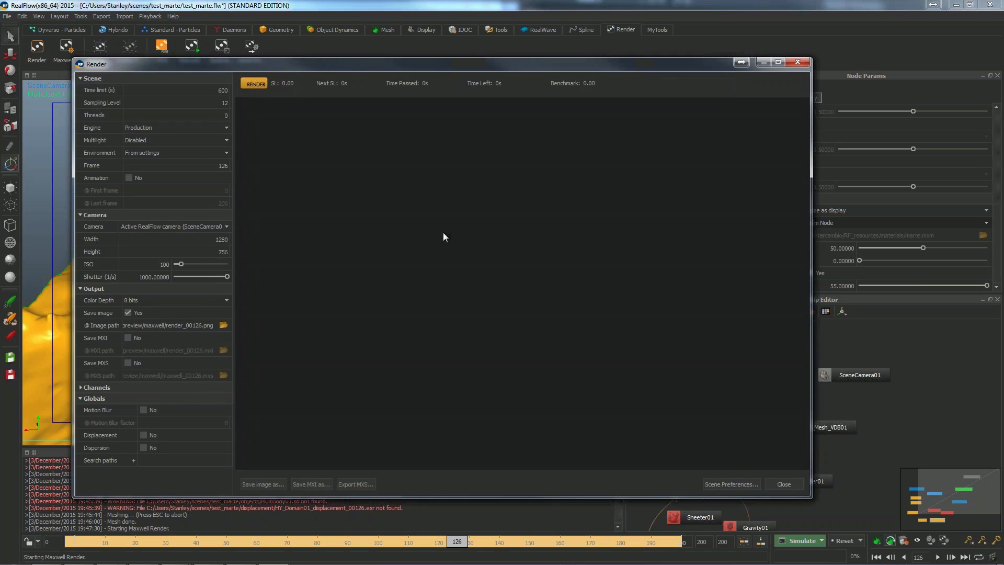
{"action": "left_click", "coordinate": [265, 81]}
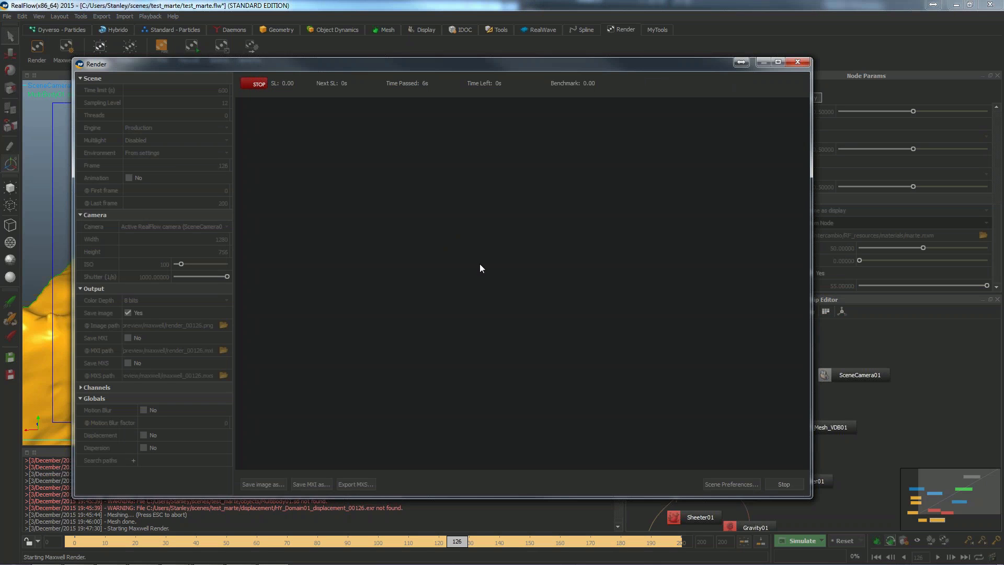
{"action": "left_click_drag", "start_coordinate": [483, 67], "coordinate": [492, 56]}
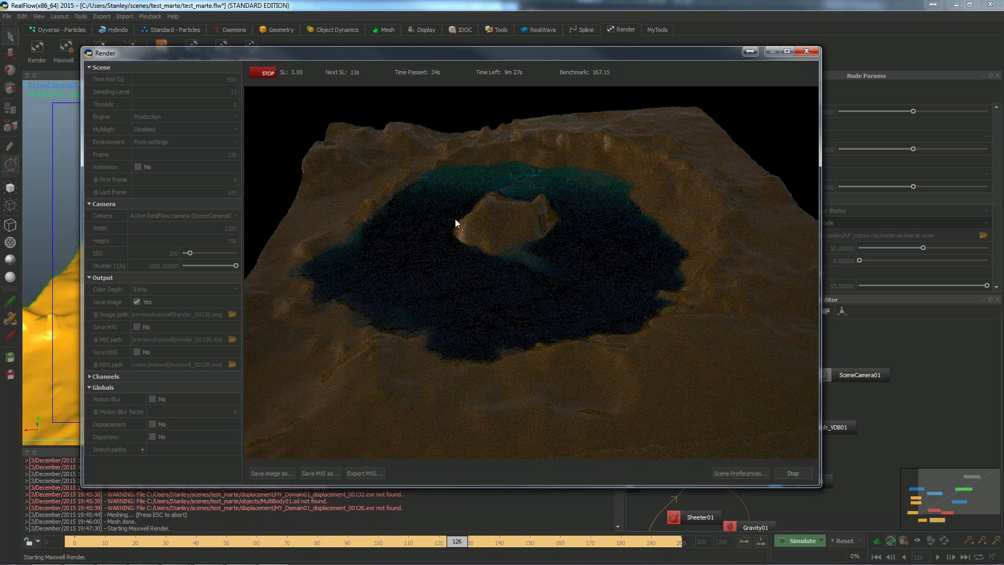
{"action": "left_click", "coordinate": [268, 73]}
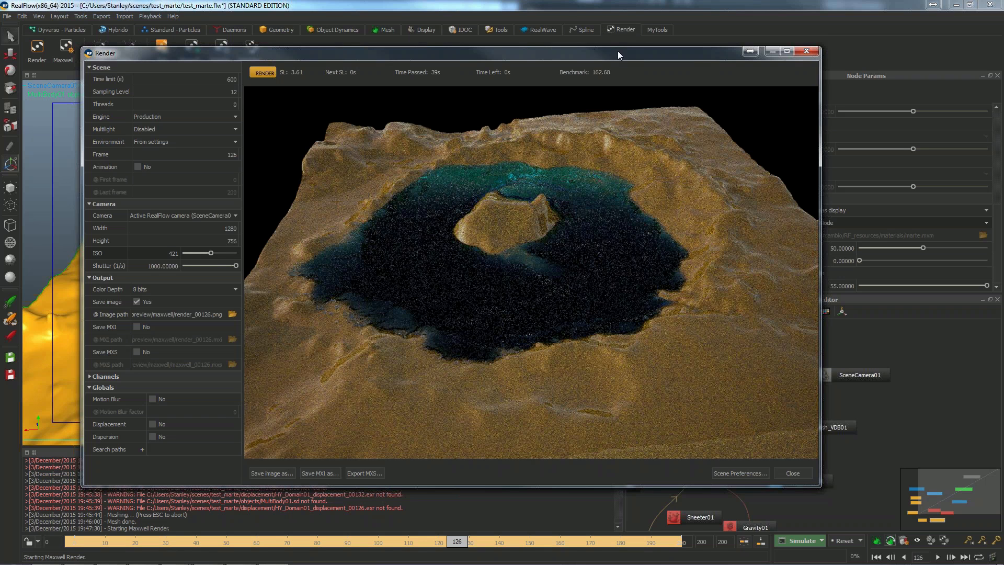
{"action": "left_click_drag", "start_coordinate": [618, 51], "coordinate": [603, 80]}
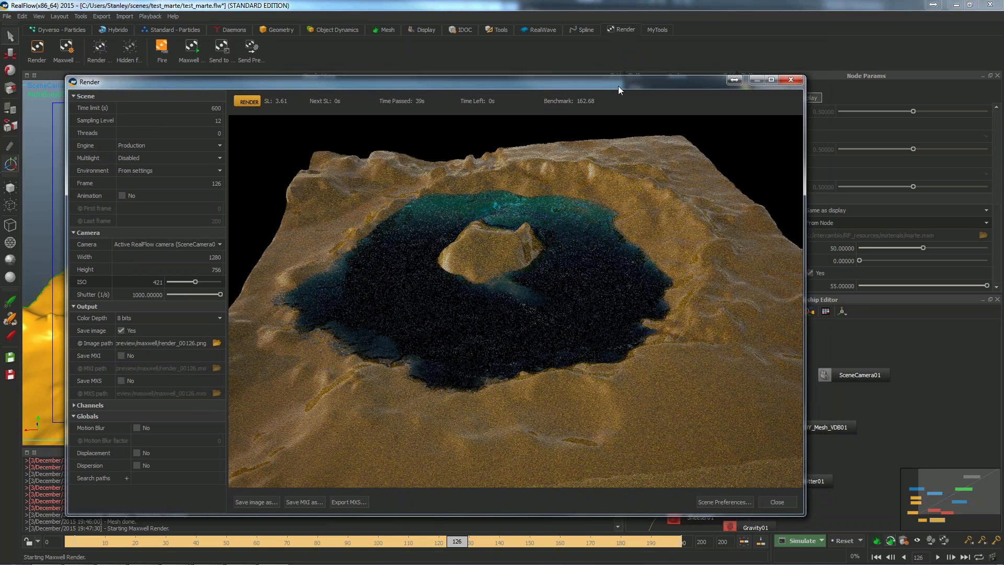
{"action": "left_click_drag", "start_coordinate": [617, 87], "coordinate": [612, 90]}
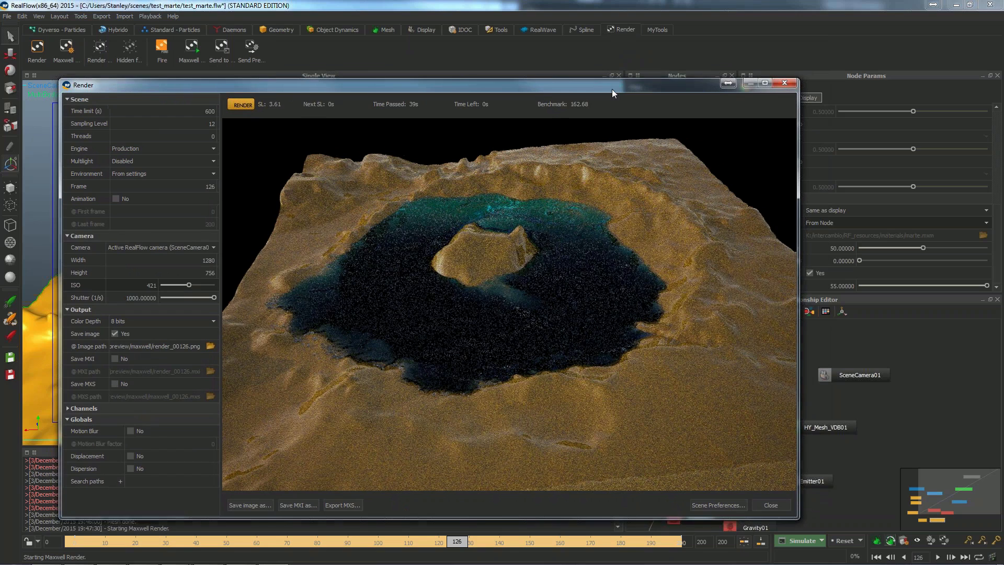
- Switch to Windows Explorer and open the webinar folder on the comm-public (Z:) network drive
{"action": "key", "text": "alt+Tab"}
{"action": "key", "text": "alt+Tab"}
{"action": "key", "text": "alt+Tab"}
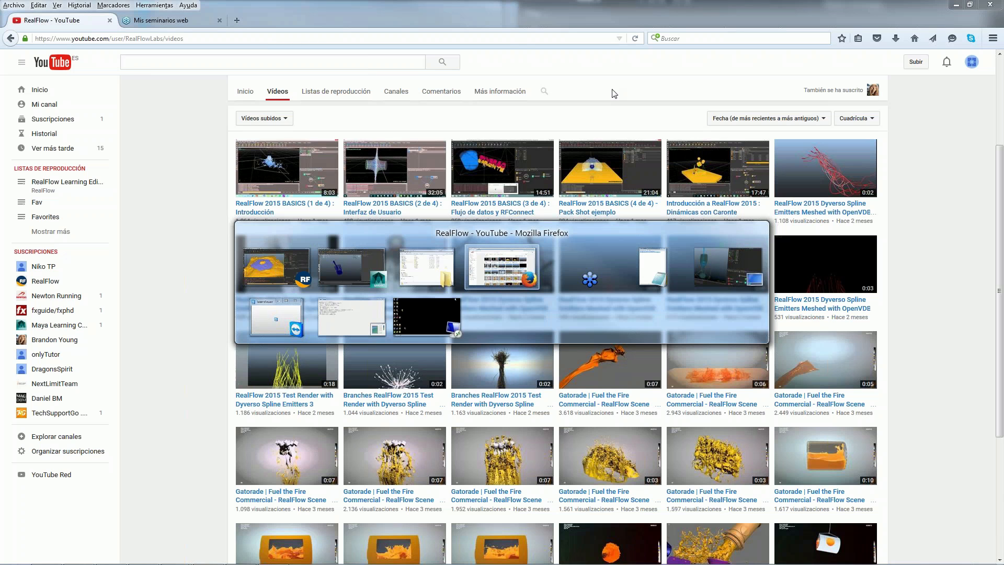
{"action": "key", "text": "alt+Tab"}
{"action": "key", "text": "alt+Tab"}
{"action": "key", "text": "alt+Tab"}
{"action": "key", "text": "alt+Tab"}
{"action": "key", "text": "alt+Tab"}
{"action": "key", "text": "alt+Tab"}
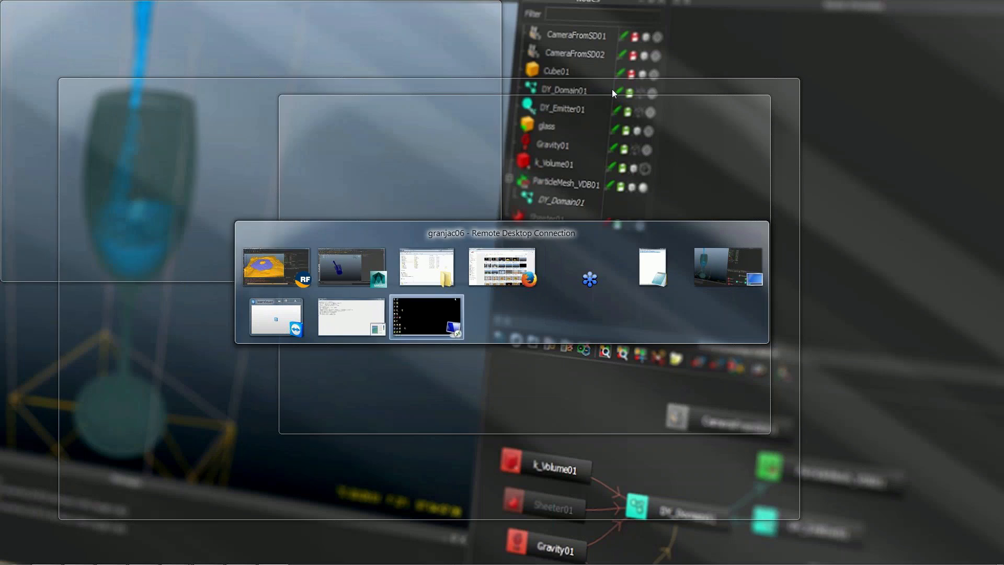
{"action": "key", "text": "alt+Tab"}
{"action": "key", "text": "alt+Tab"}
{"action": "key", "text": "alt+Tab"}
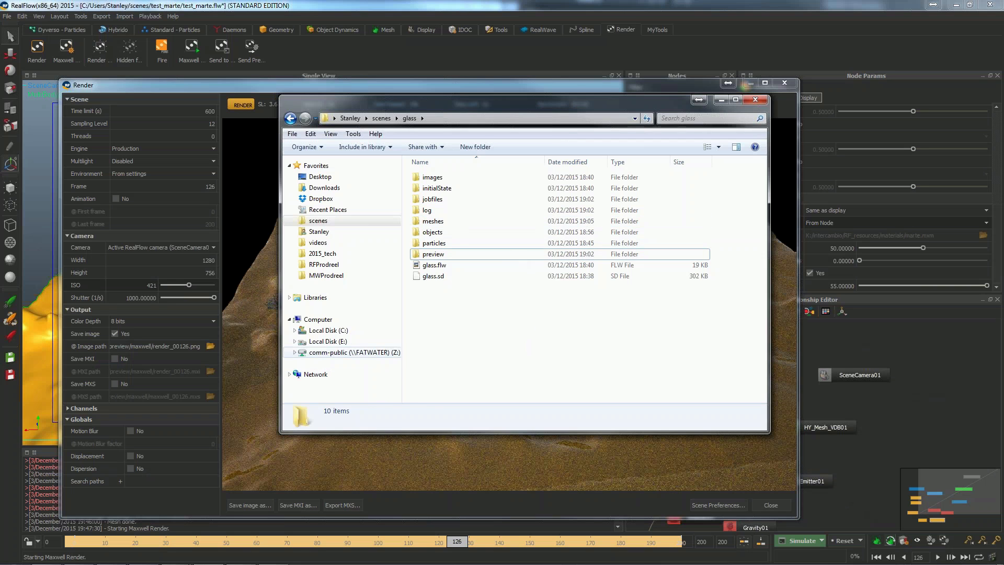
{"action": "left_click", "coordinate": [345, 352]}
{"action": "left_click", "coordinate": [438, 320]}
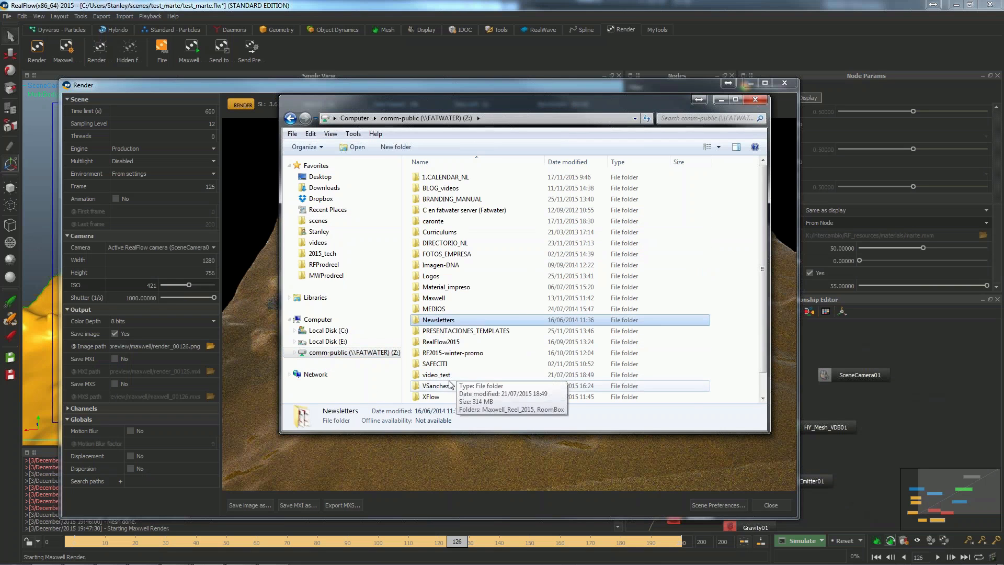
{"action": "double_click", "coordinate": [437, 386]}
{"action": "scroll", "coordinate": [450, 353], "scroll_direction": "down", "scroll_amount": 10}
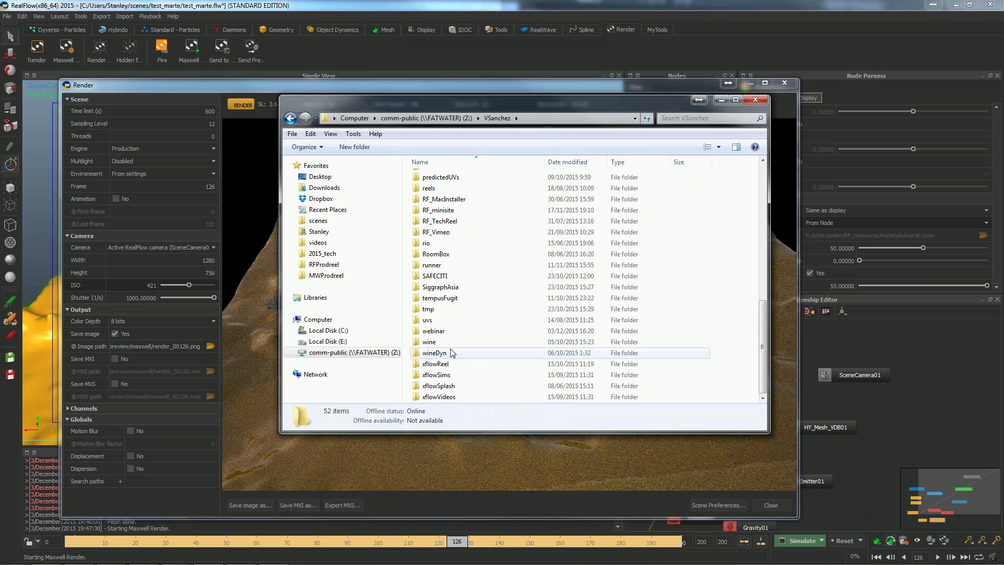
{"action": "double_click", "coordinate": [439, 334]}
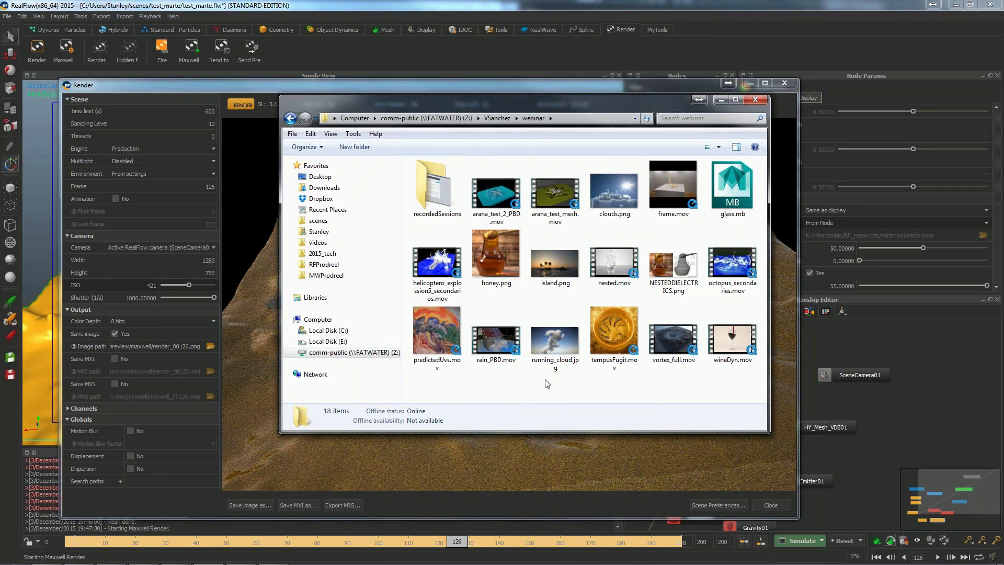
- Play arana_test_2_PBD.mov, pause it to inspect the spider splash near frame 77, then close the player
{"action": "left_click", "coordinate": [496, 193]}
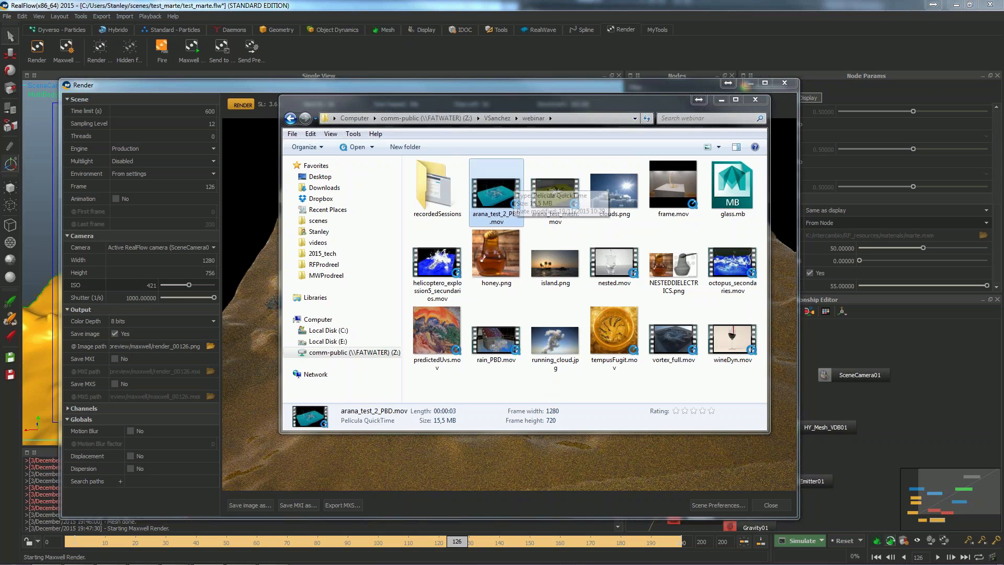
{"action": "double_click", "coordinate": [505, 191]}
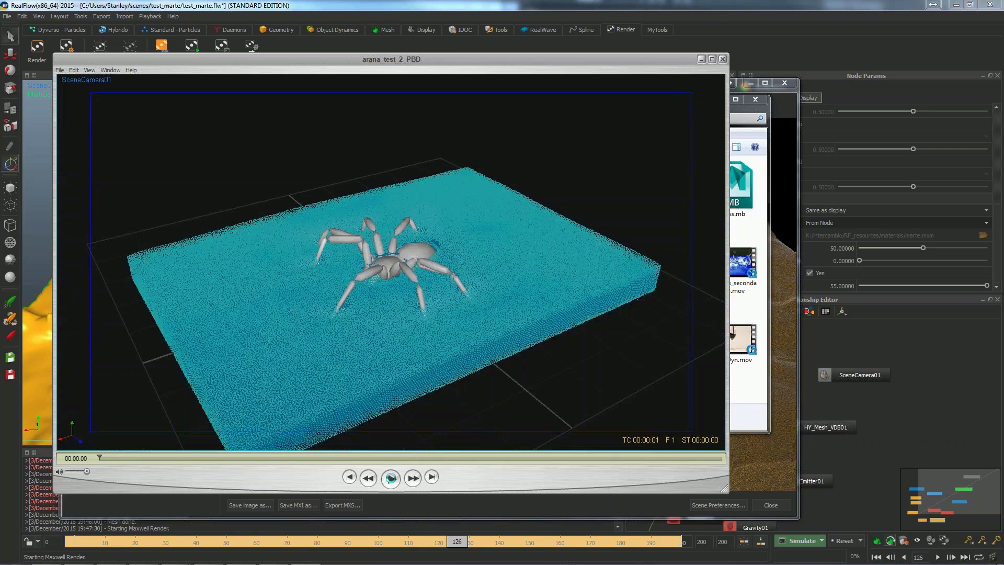
{"action": "left_click", "coordinate": [390, 477]}
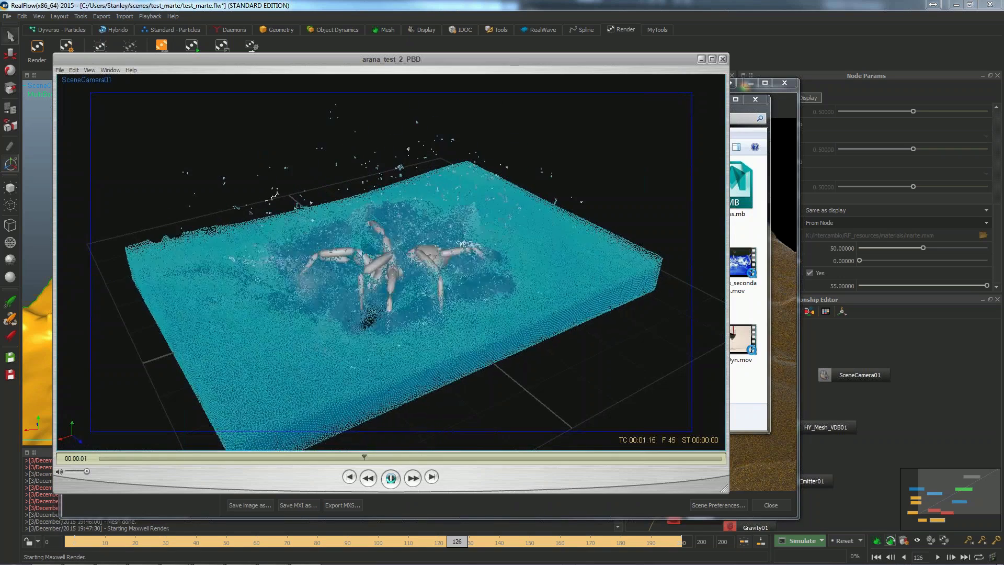
{"action": "left_click", "coordinate": [390, 476]}
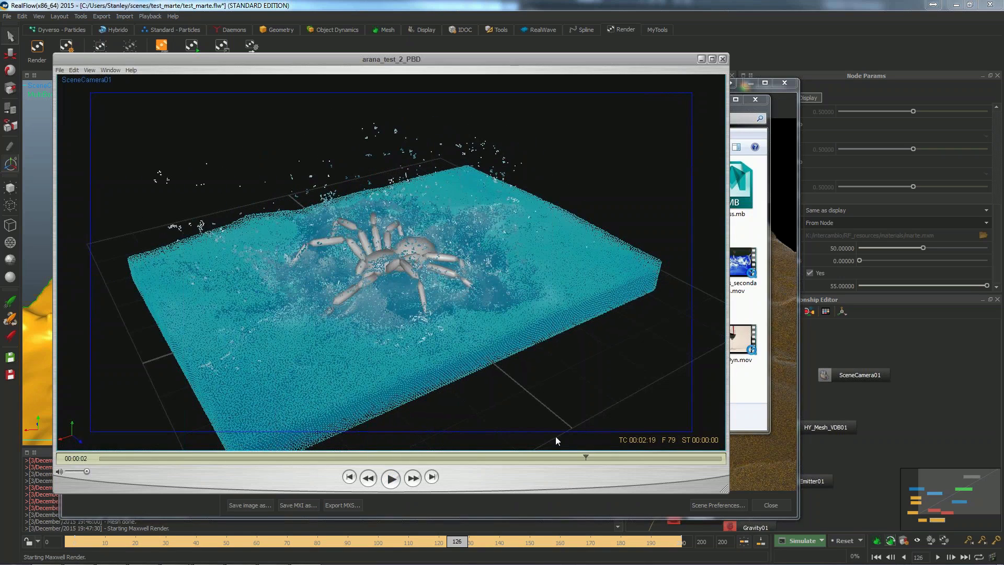
{"action": "mouse_move", "coordinate": [585, 458]}
{"action": "left_mouse_down"}
{"action": "mouse_move", "coordinate": [410, 458]}
{"action": "mouse_move", "coordinate": [617, 458]}
{"action": "mouse_move", "coordinate": [268, 460]}
{"action": "mouse_move", "coordinate": [577, 446]}
{"action": "left_mouse_up"}
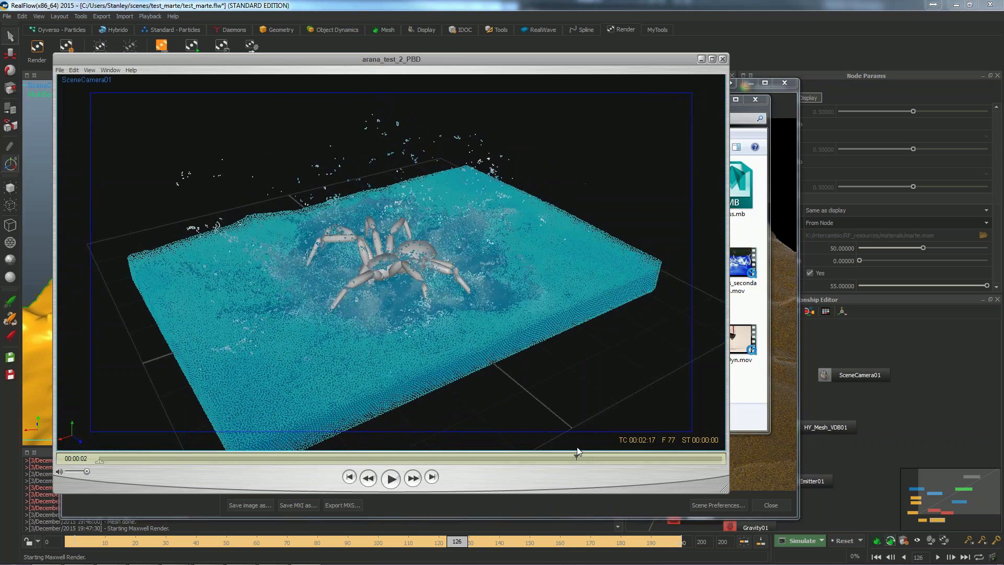
{"action": "left_click", "coordinate": [722, 60]}
- Open helicoptero_explossion5_secundarios.mov, scrub through to about frame 194 to examine the splash particles, then close it
{"action": "left_click", "coordinate": [449, 269]}
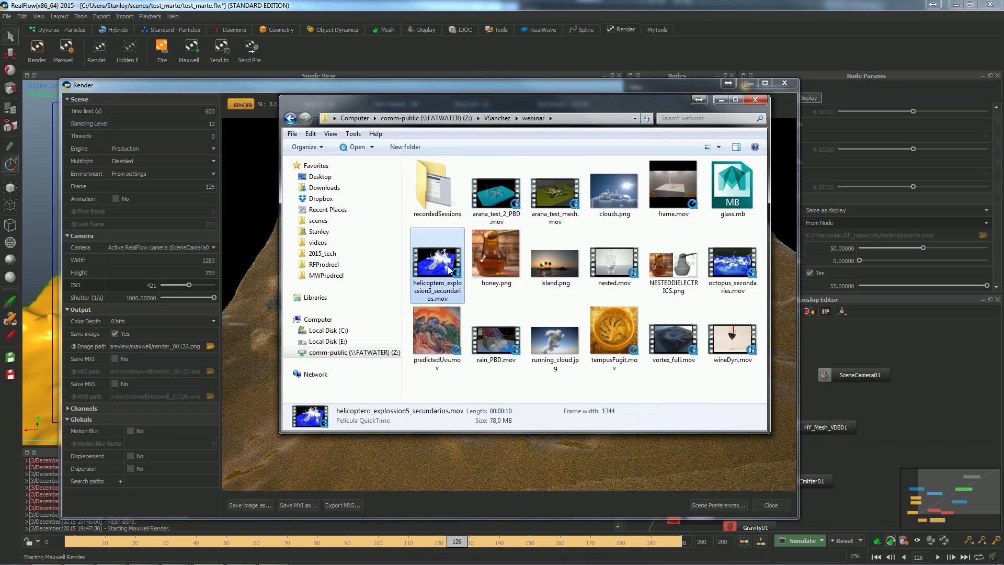
{"action": "double_click", "coordinate": [446, 268]}
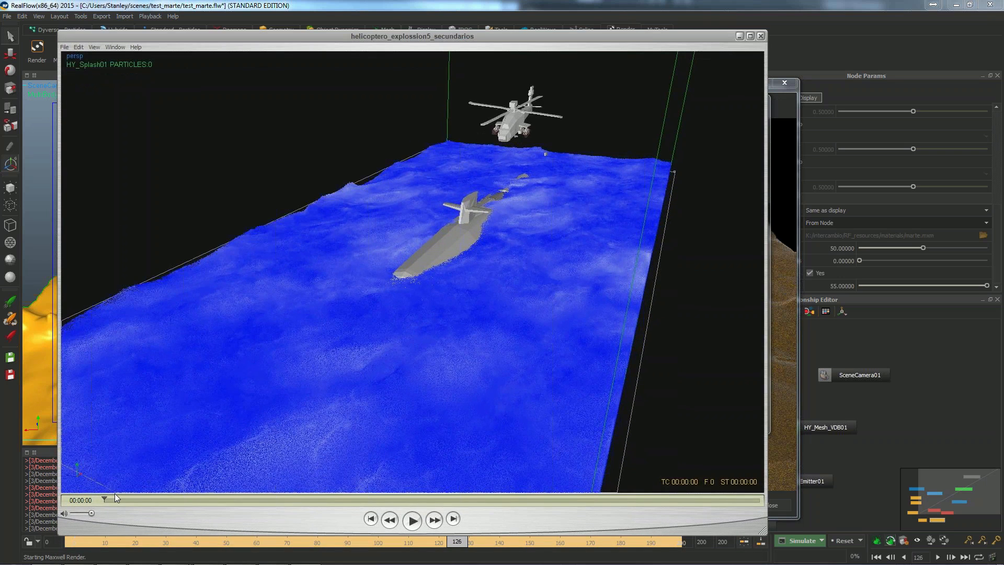
{"action": "left_click_drag", "start_coordinate": [109, 495], "coordinate": [527, 500]}
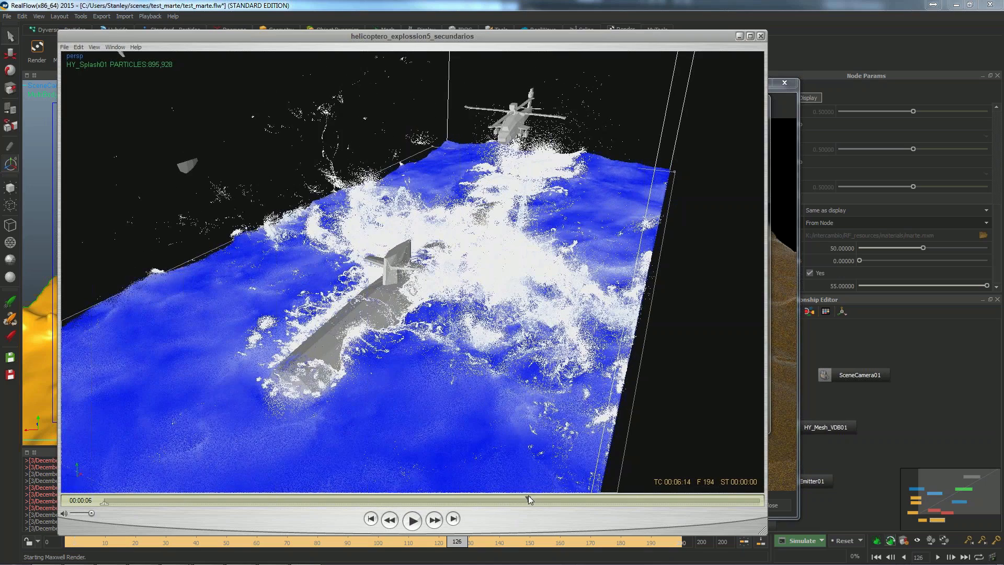
{"action": "left_click", "coordinate": [760, 36]}
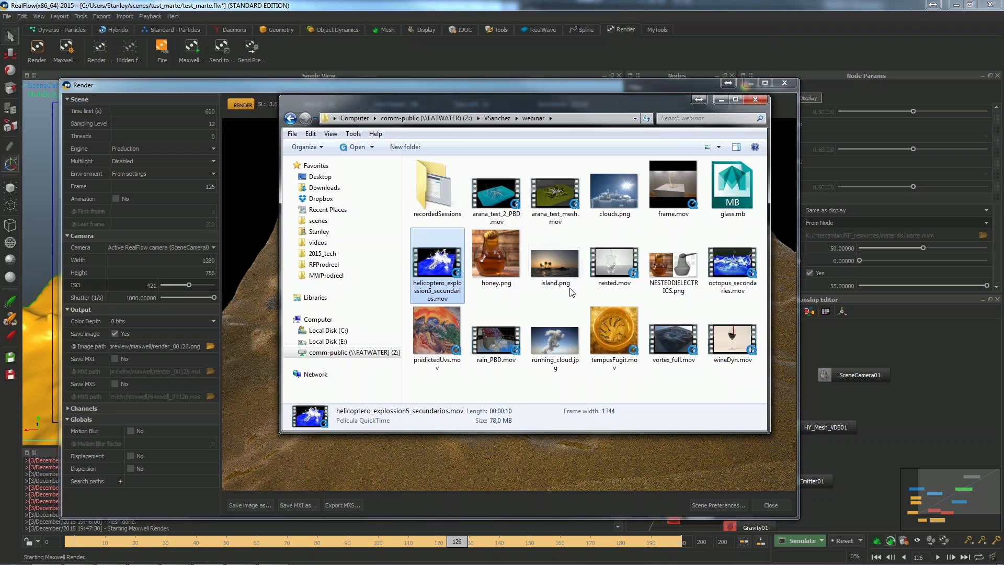
- Open rain_PBD.mov, rewind it and play the rain falling over the roof and carriage, then close the player
{"action": "left_click", "coordinate": [496, 360]}
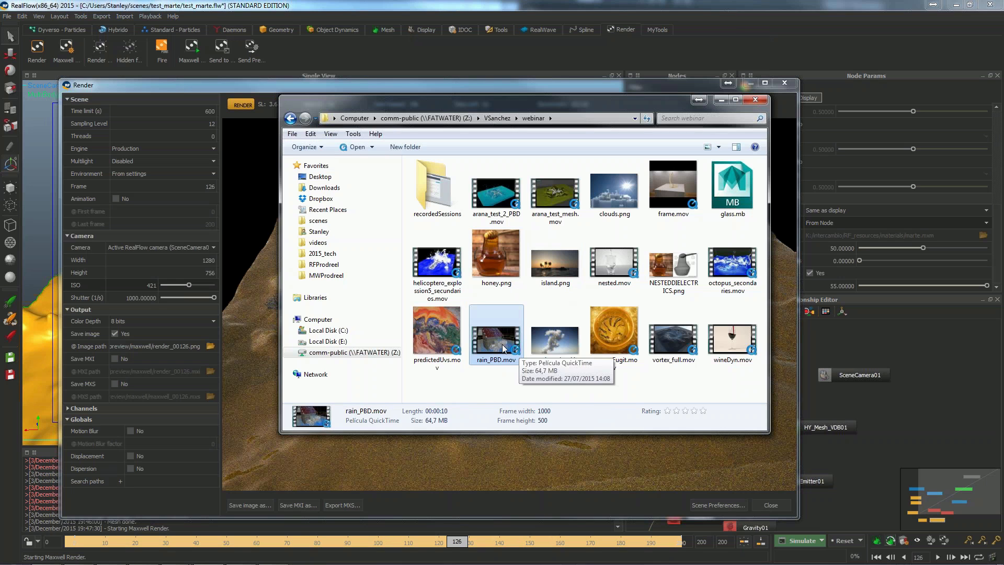
{"action": "double_click", "coordinate": [501, 344]}
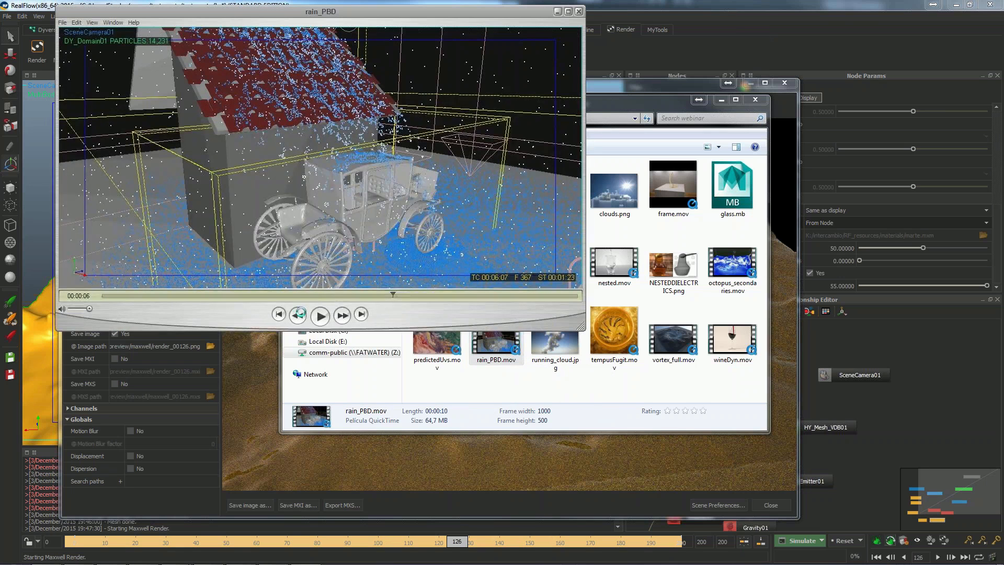
{"action": "left_click_drag", "start_coordinate": [234, 294], "coordinate": [168, 295]}
{"action": "left_click", "coordinate": [319, 315]}
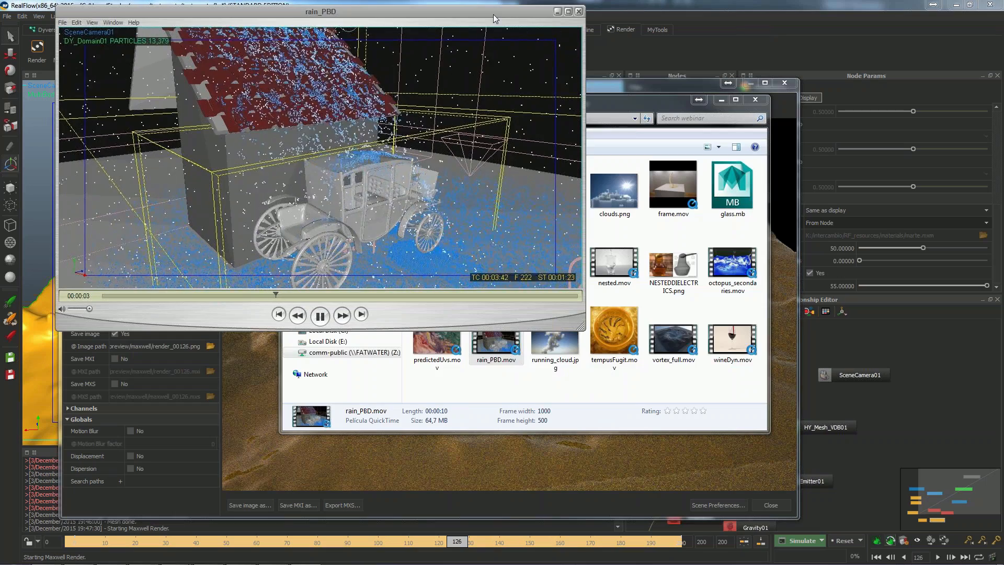
{"action": "left_click_drag", "start_coordinate": [493, 14], "coordinate": [547, 89]}
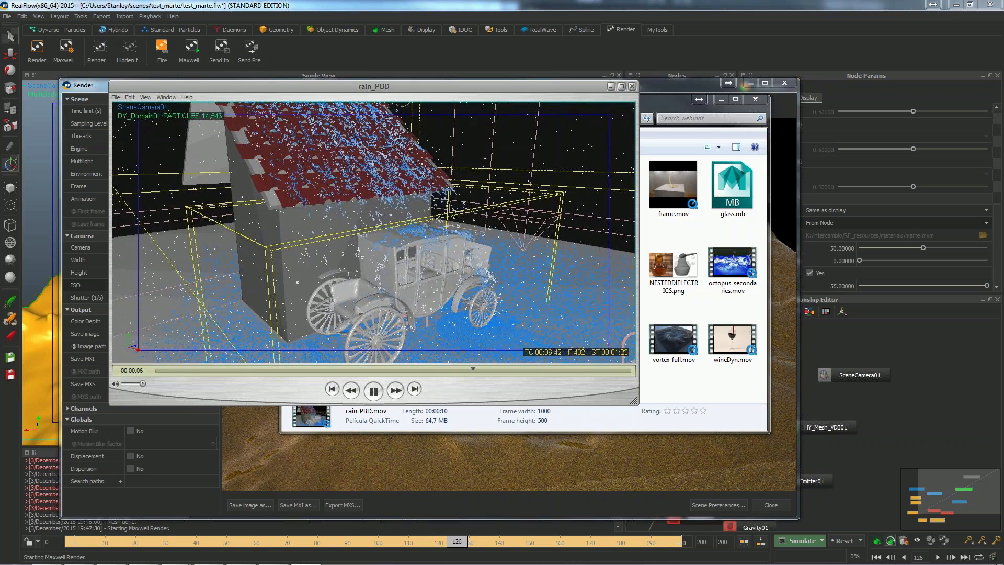
{"action": "left_click", "coordinate": [631, 86]}
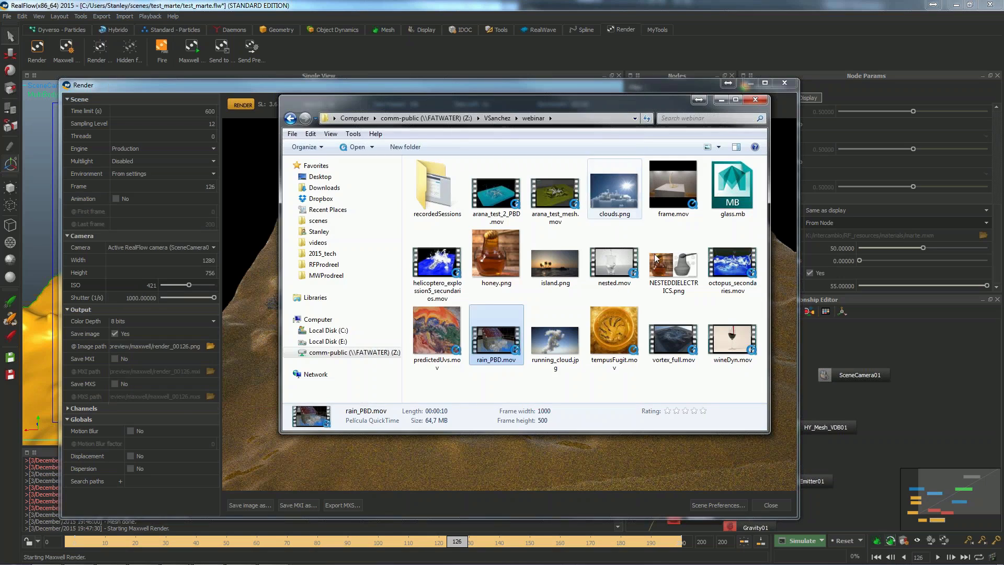
- Open octopus_secondaries.mov, scrub to about frame 153, play the tentacle splashes and pause near frame 140, then close it
{"action": "left_click", "coordinate": [732, 264]}
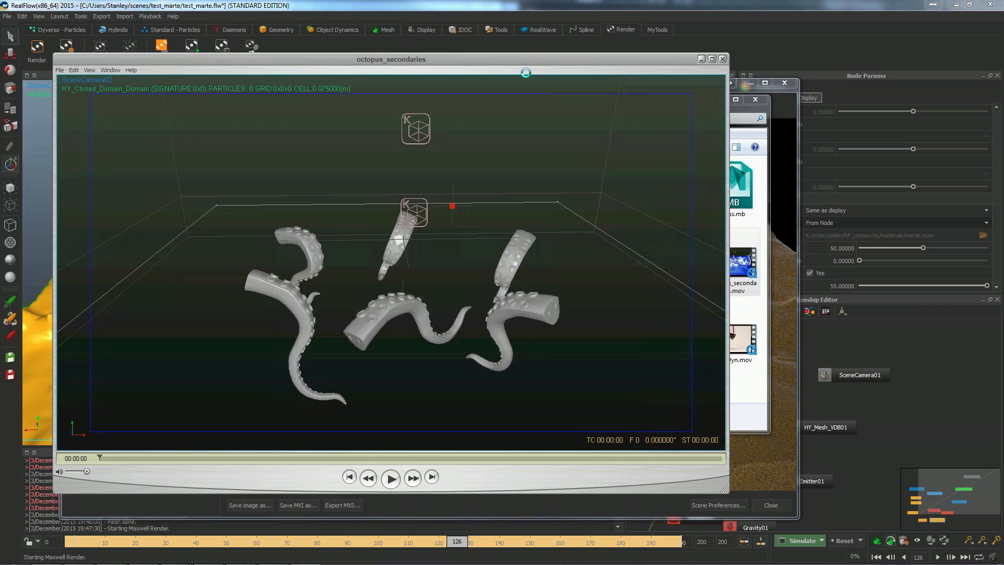
{"action": "left_click_drag", "start_coordinate": [525, 60], "coordinate": [601, 64]}
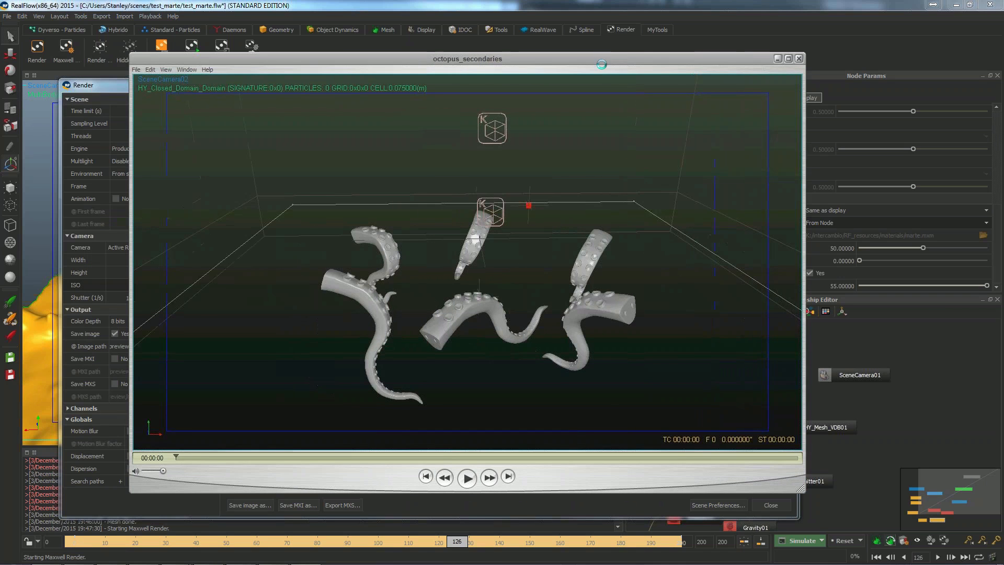
{"action": "left_click", "coordinate": [178, 457]}
{"action": "left_click_drag", "start_coordinate": [178, 456], "coordinate": [432, 438]}
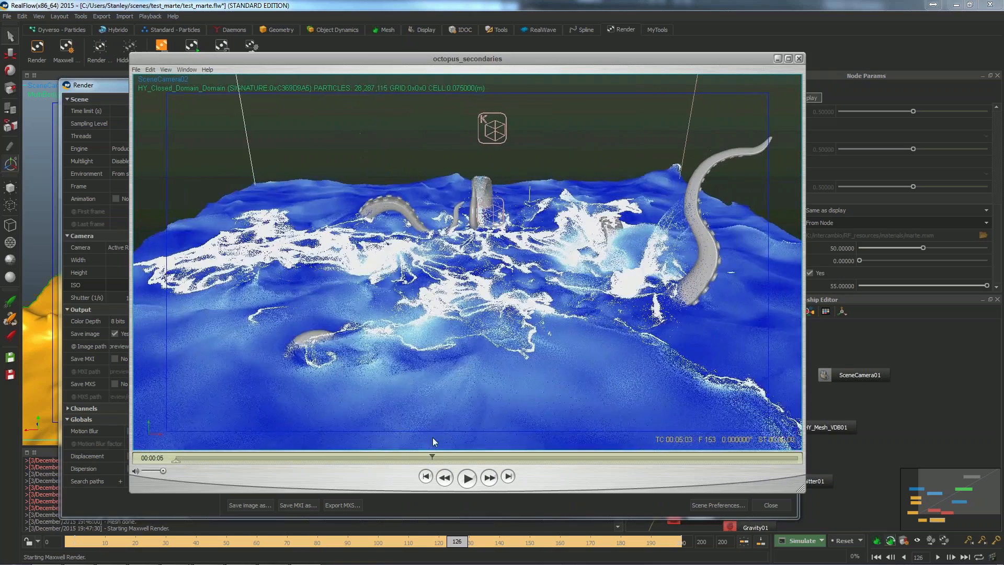
{"action": "key", "text": "space"}
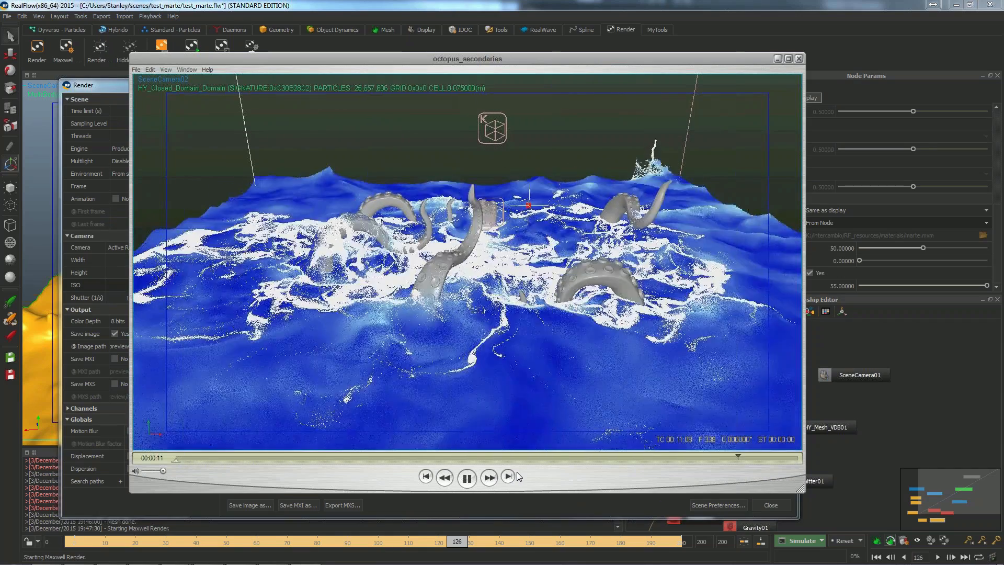
{"action": "left_click", "coordinate": [467, 478]}
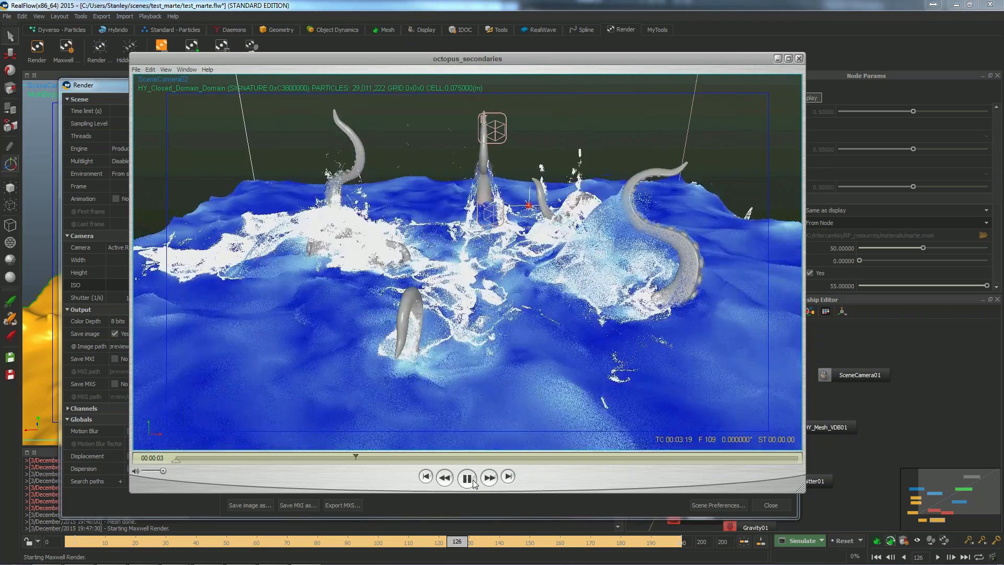
{"action": "left_click", "coordinate": [473, 479]}
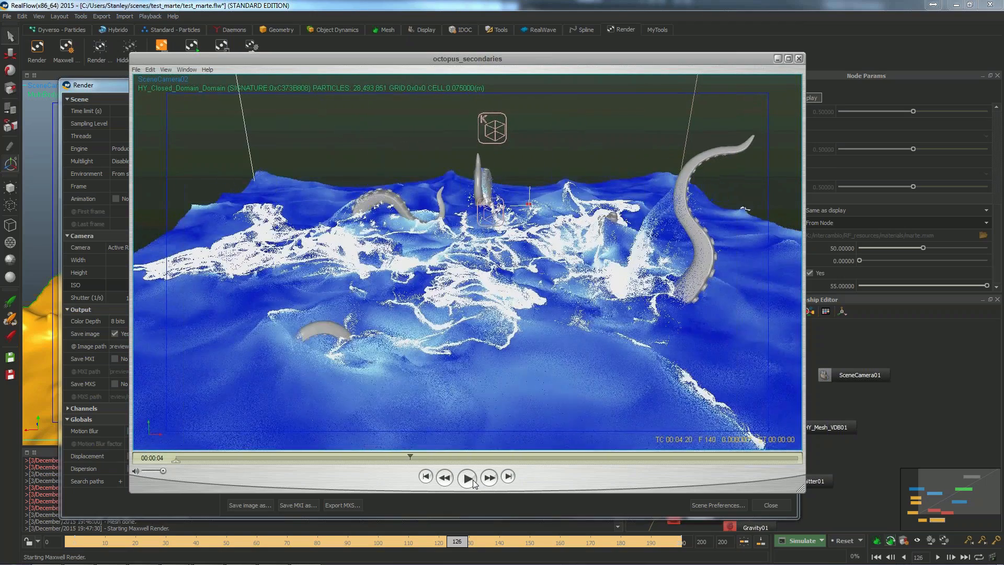
{"action": "left_click", "coordinate": [798, 59]}
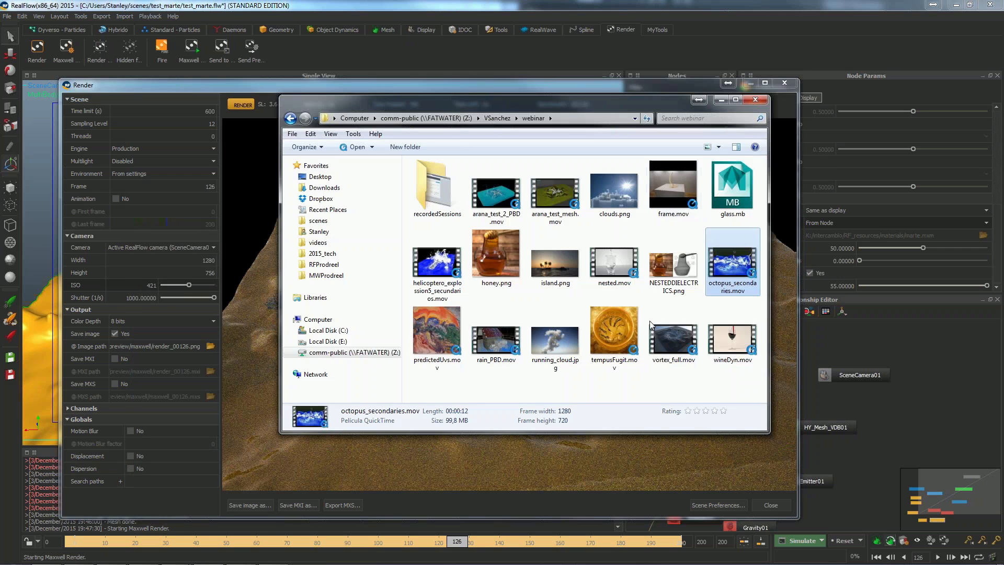
- Open vortex_full.mov and play it to examine how the whirlpool forms in the water block, then close the player
{"action": "left_click", "coordinate": [677, 335]}
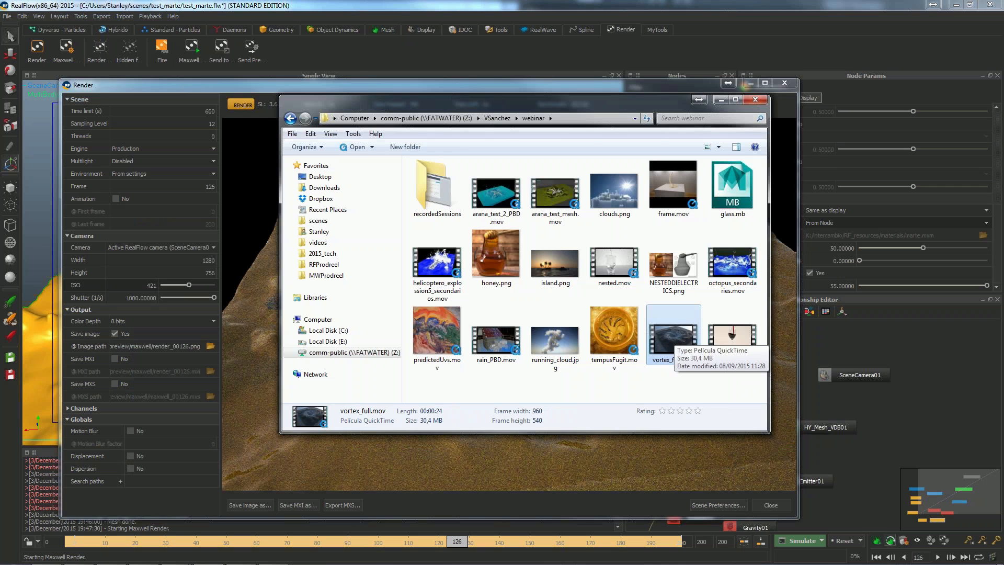
{"action": "double_click", "coordinate": [673, 336]}
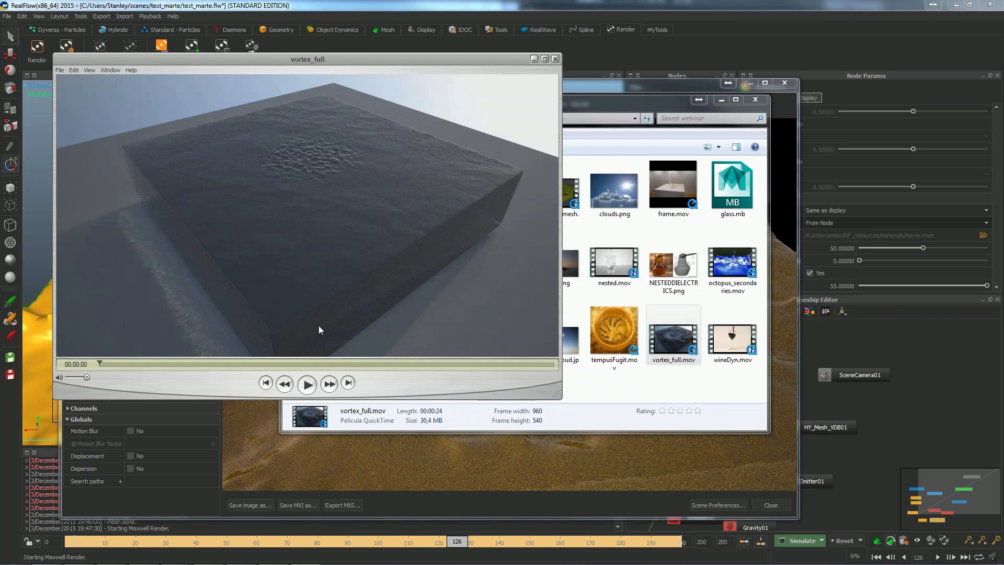
{"action": "left_click_drag", "start_coordinate": [407, 61], "coordinate": [470, 83]}
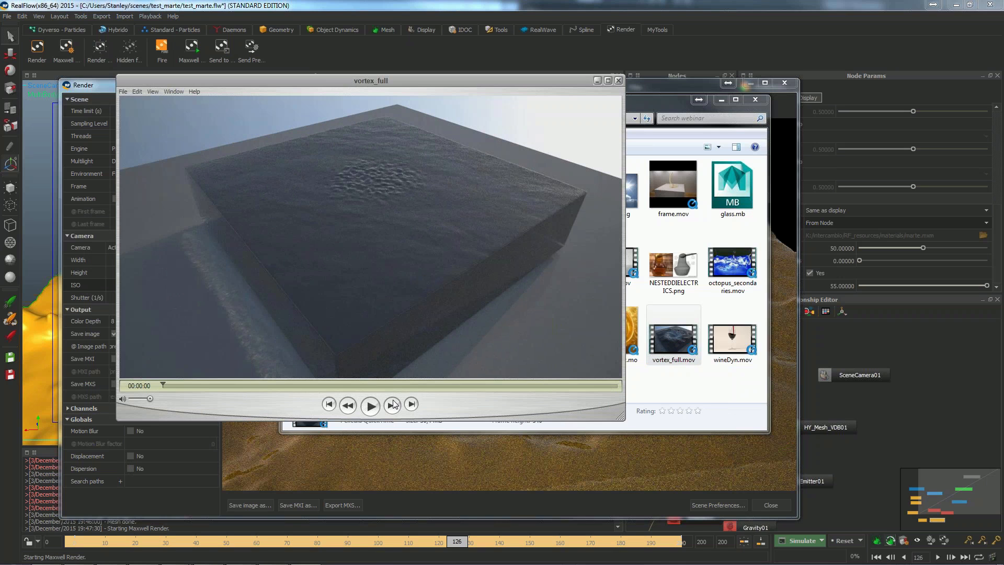
{"action": "left_click", "coordinate": [372, 405]}
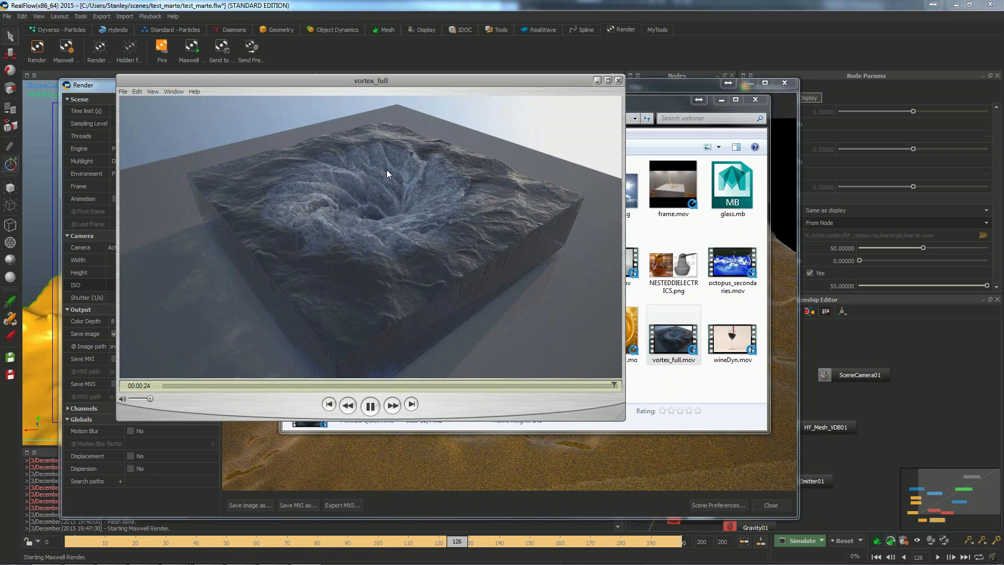
{"action": "left_click", "coordinate": [369, 411]}
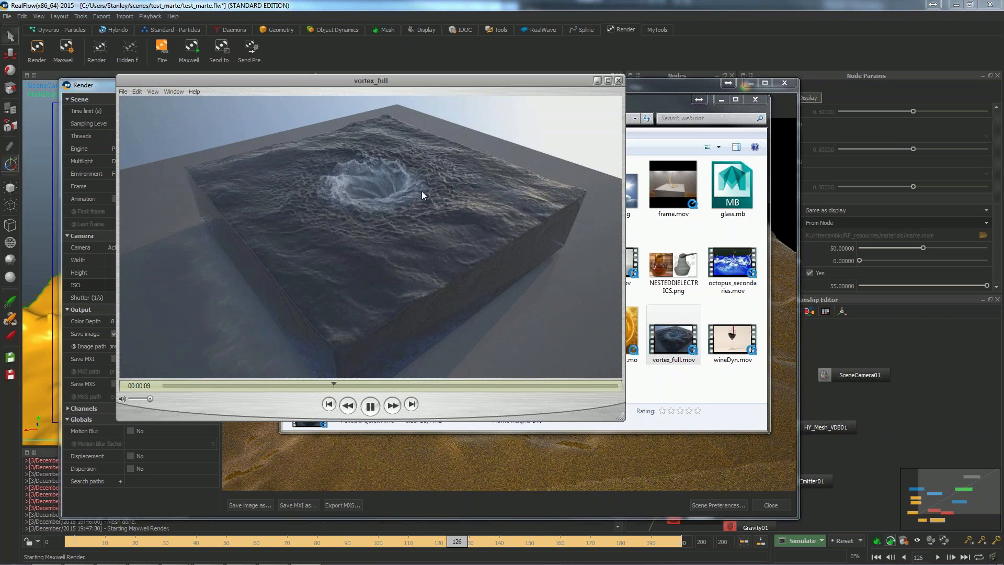
{"action": "left_click", "coordinate": [371, 406]}
{"action": "left_click", "coordinate": [618, 80]}
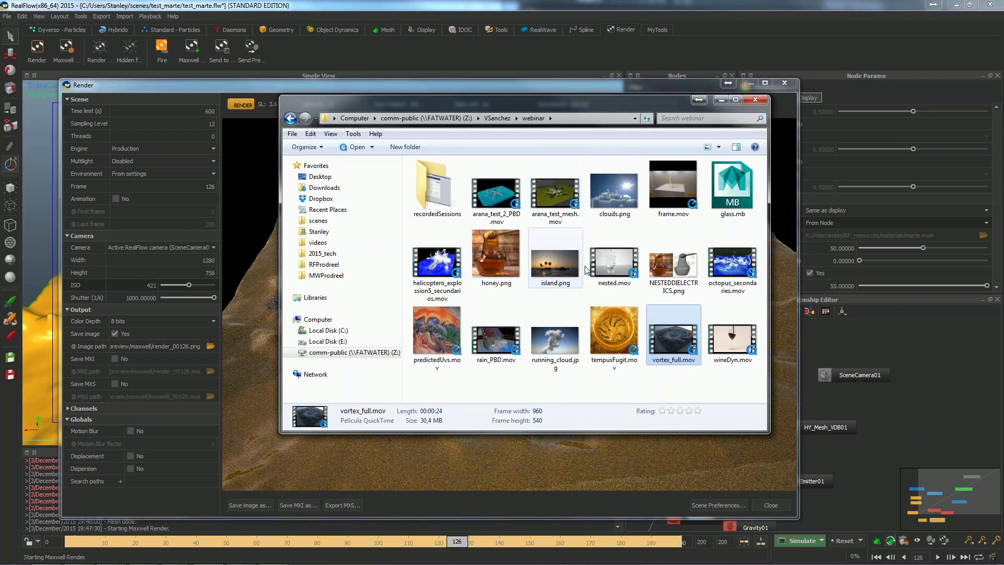
- View the honey.png and running_cloud.jpg renders one after the other, closing each image
{"action": "double_click", "coordinate": [499, 262]}
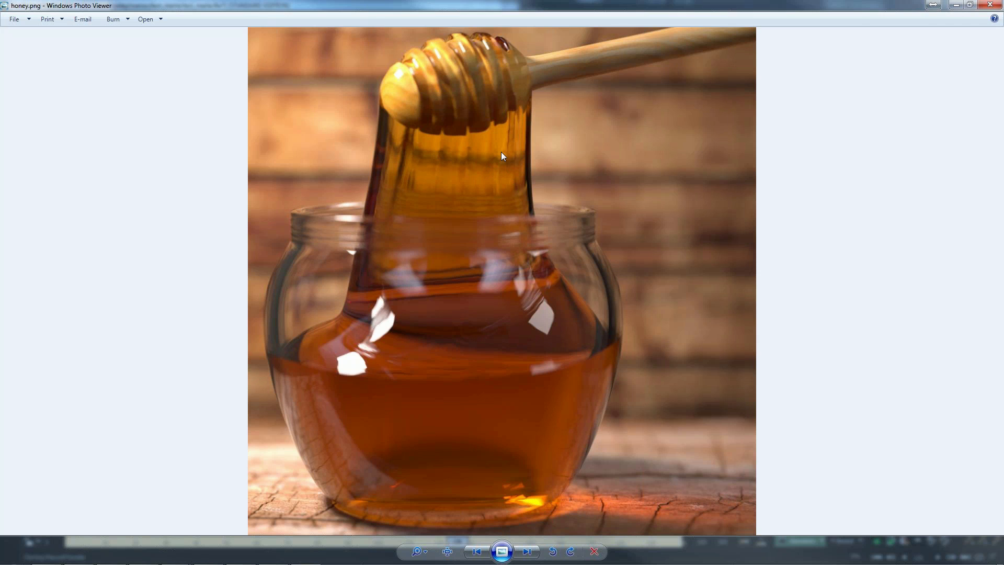
{"action": "left_click", "coordinate": [988, 6]}
{"action": "left_click", "coordinate": [563, 343]}
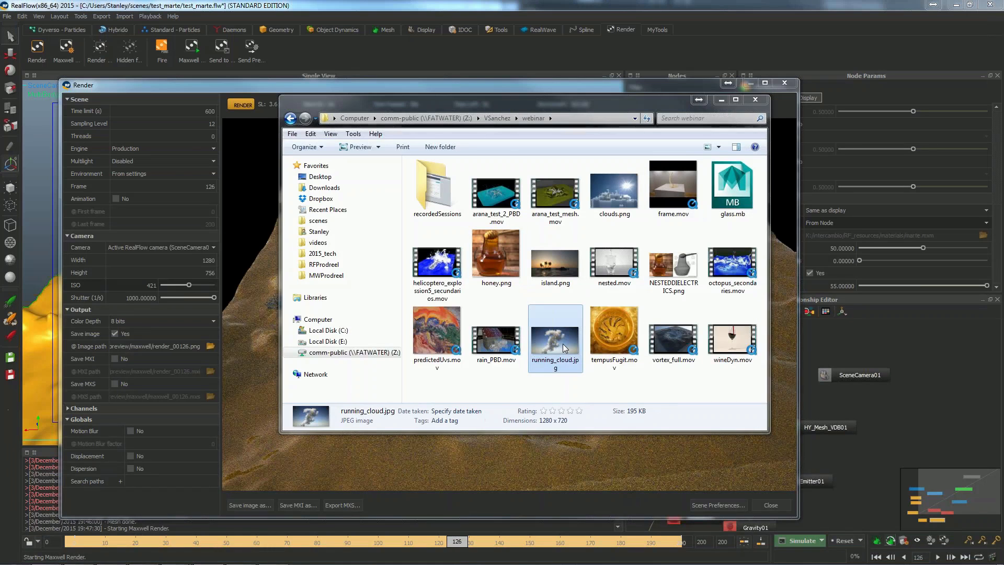
{"action": "double_click", "coordinate": [562, 344]}
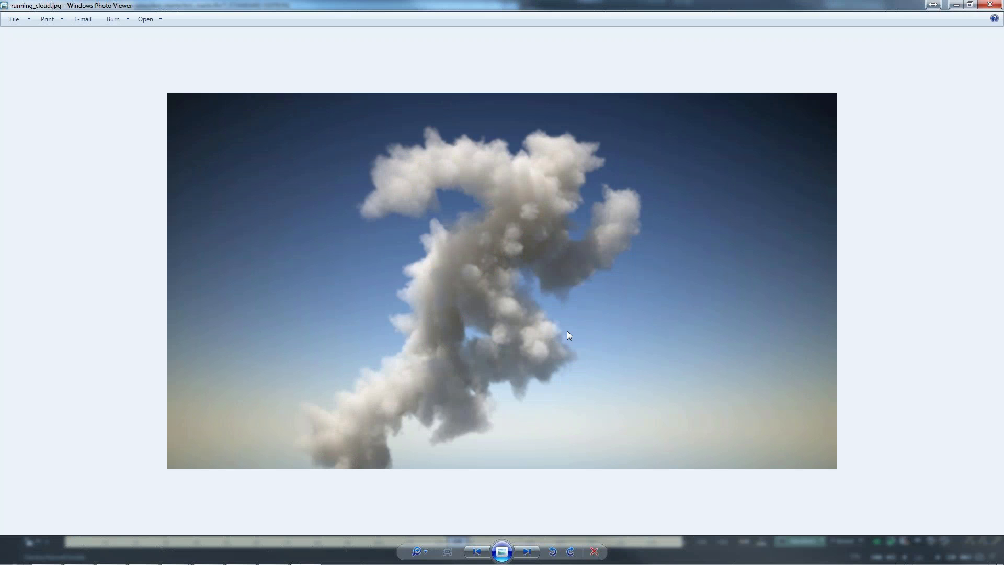
{"action": "left_click", "coordinate": [990, 4]}
{"action": "left_click", "coordinate": [681, 398]}
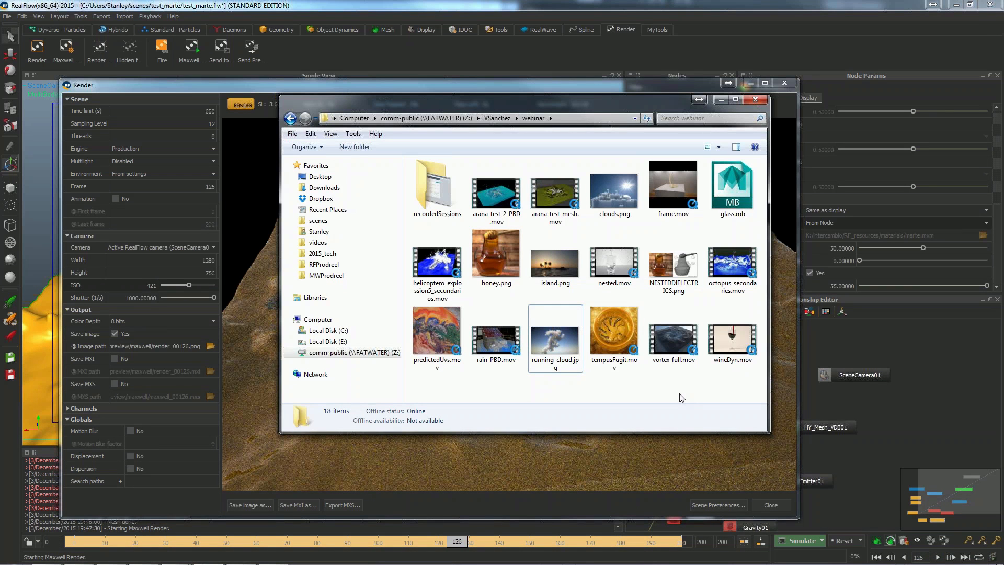
- Open predictedUvs.mov and play it to examine the fluid forming the painting, then close the player
{"action": "left_click", "coordinate": [415, 324]}
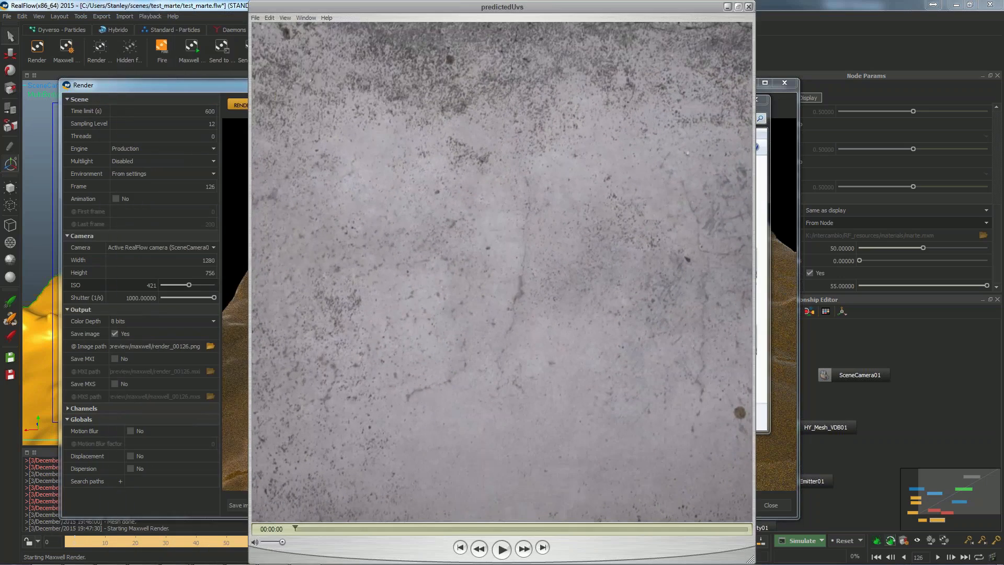
{"action": "left_click", "coordinate": [511, 507]}
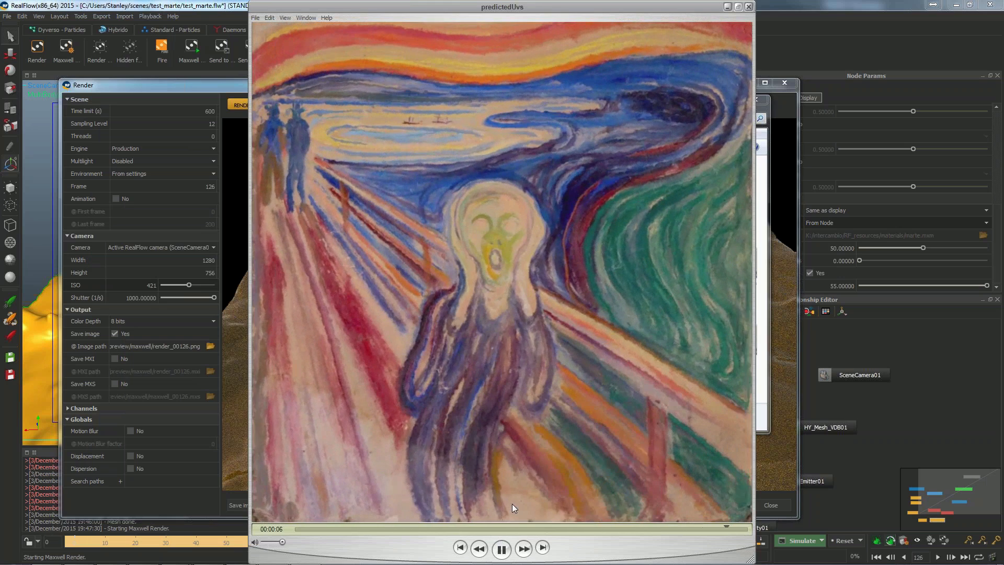
{"action": "left_click", "coordinate": [502, 549]}
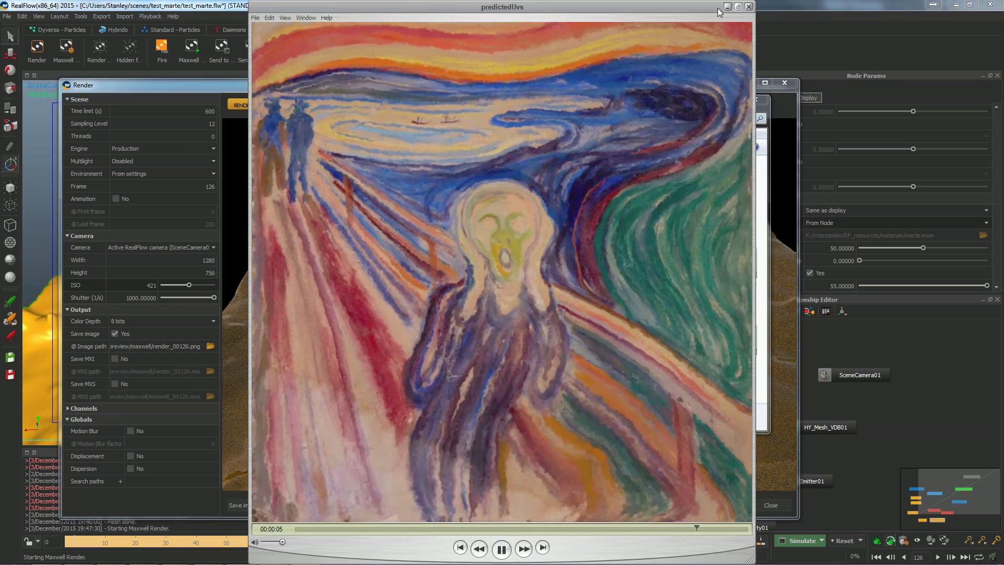
{"action": "left_click", "coordinate": [749, 7]}
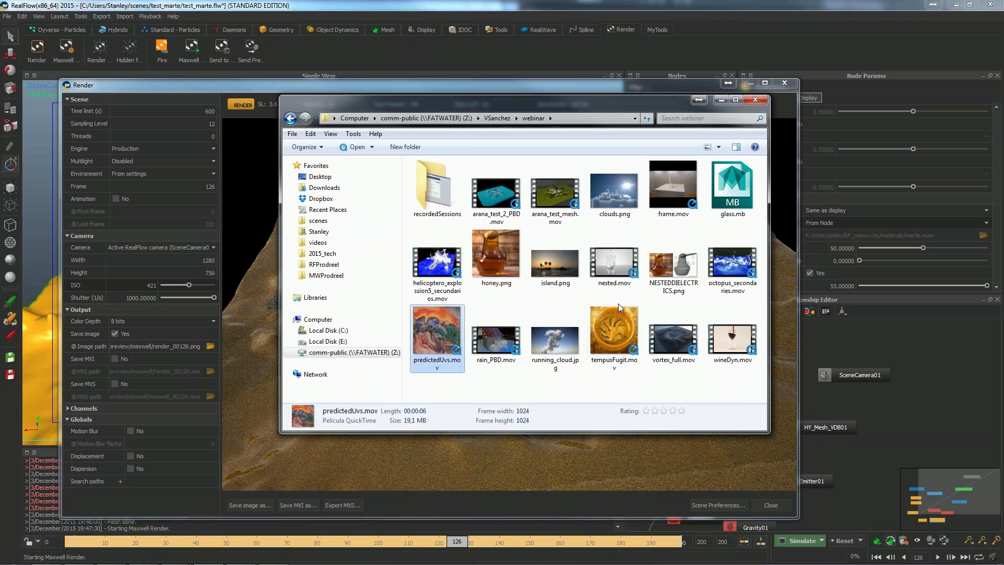
- Open tempusFugit.mov and play the golden bowl fluid animation to its end, then close the player
{"action": "left_click", "coordinate": [616, 324]}
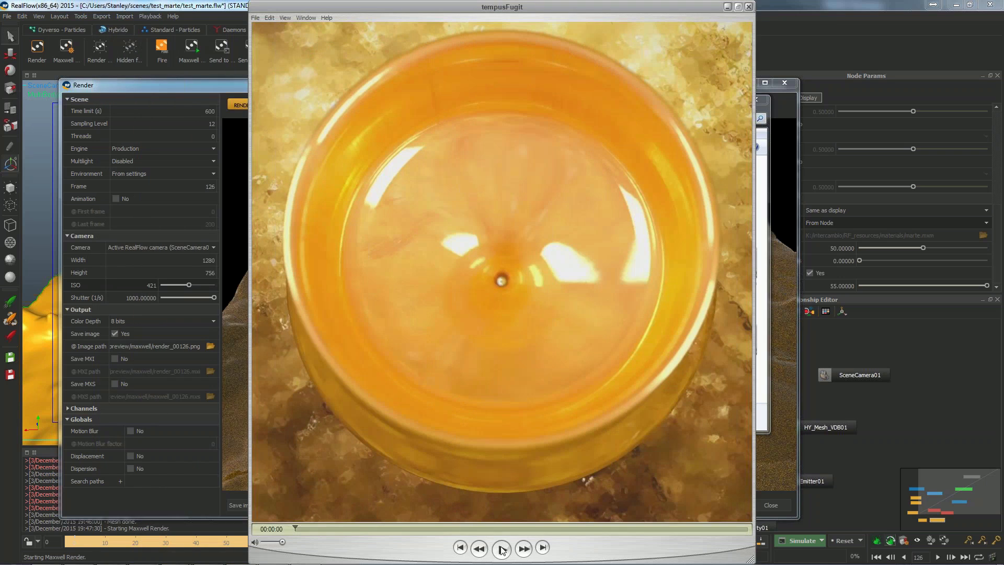
{"action": "left_click", "coordinate": [500, 548]}
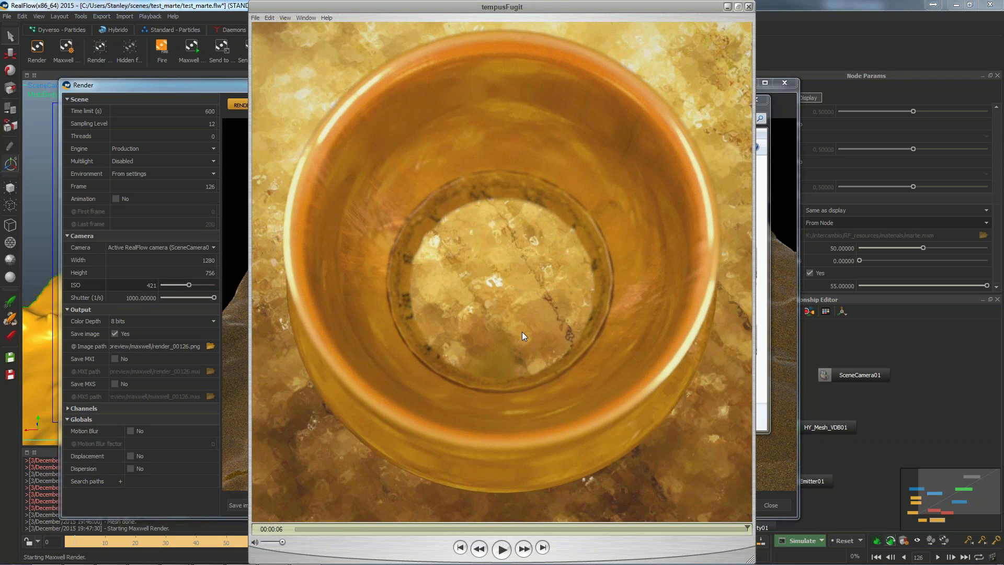
{"action": "left_click_drag", "start_coordinate": [659, 8], "coordinate": [600, 16]}
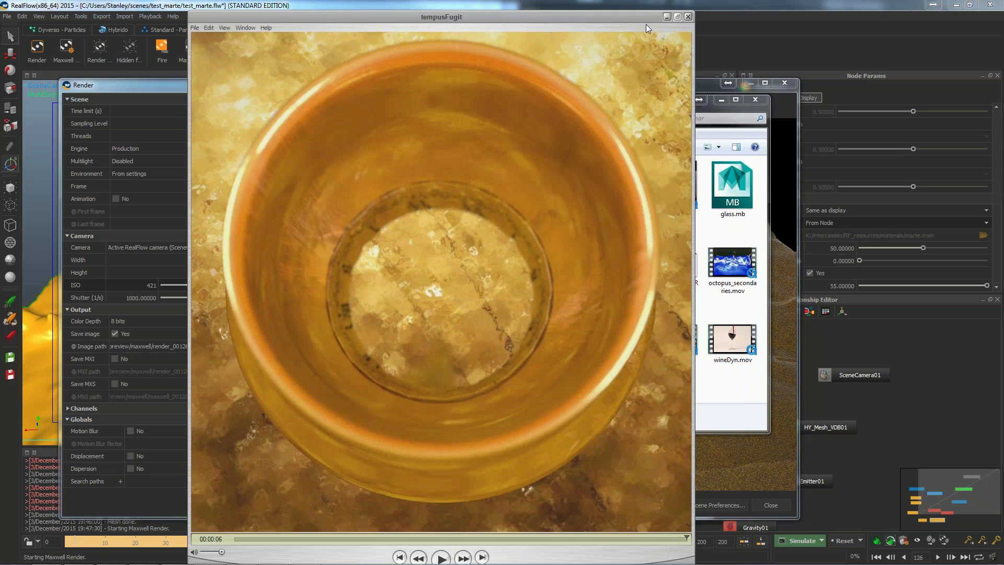
{"action": "left_click", "coordinate": [688, 17]}
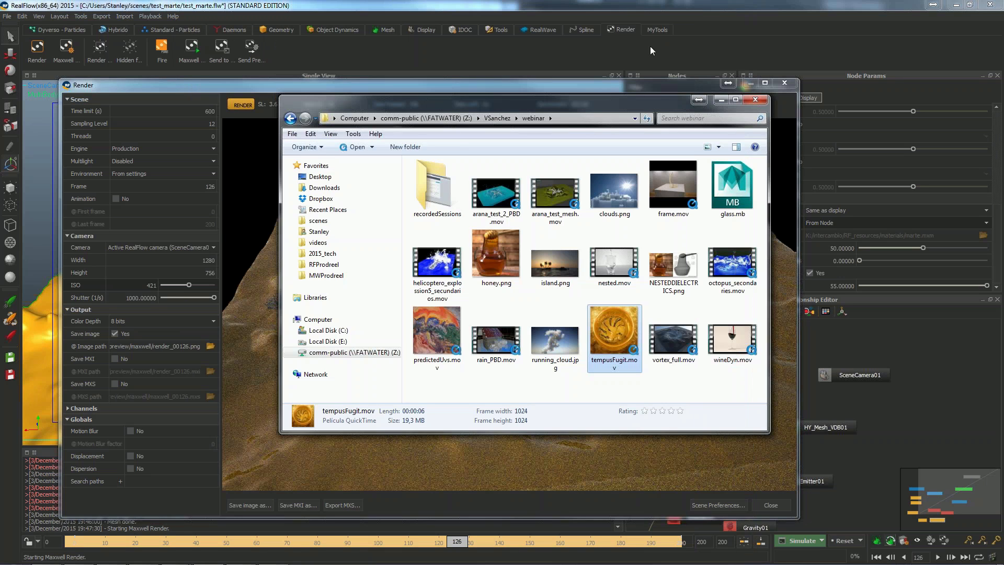
- View the clouds.png render, close it and close the webinar folder window to return to the Maxwell render in RealFlow
{"action": "left_click", "coordinate": [602, 172]}
{"action": "double_click", "coordinate": [616, 212]}
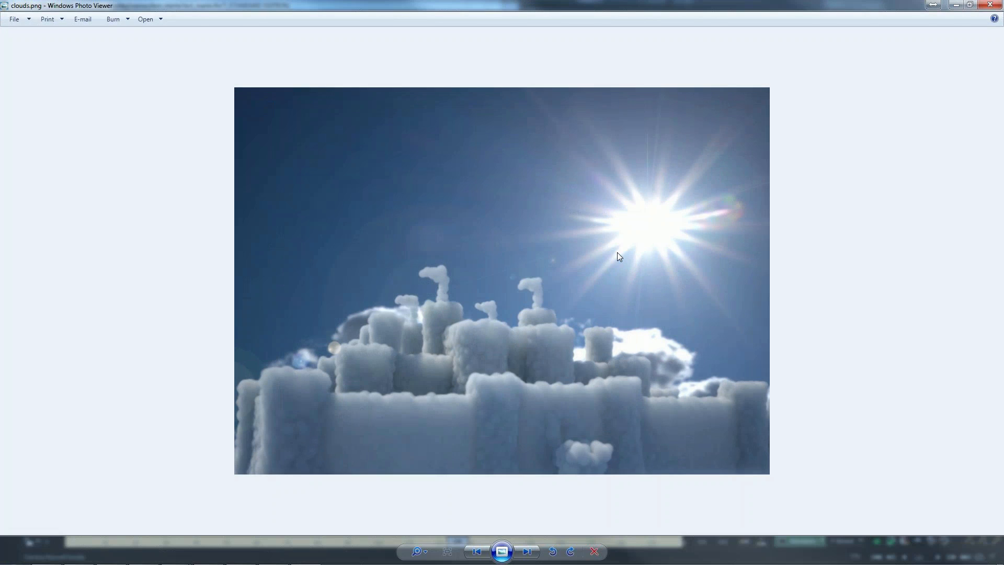
{"action": "left_click", "coordinate": [970, 6]}
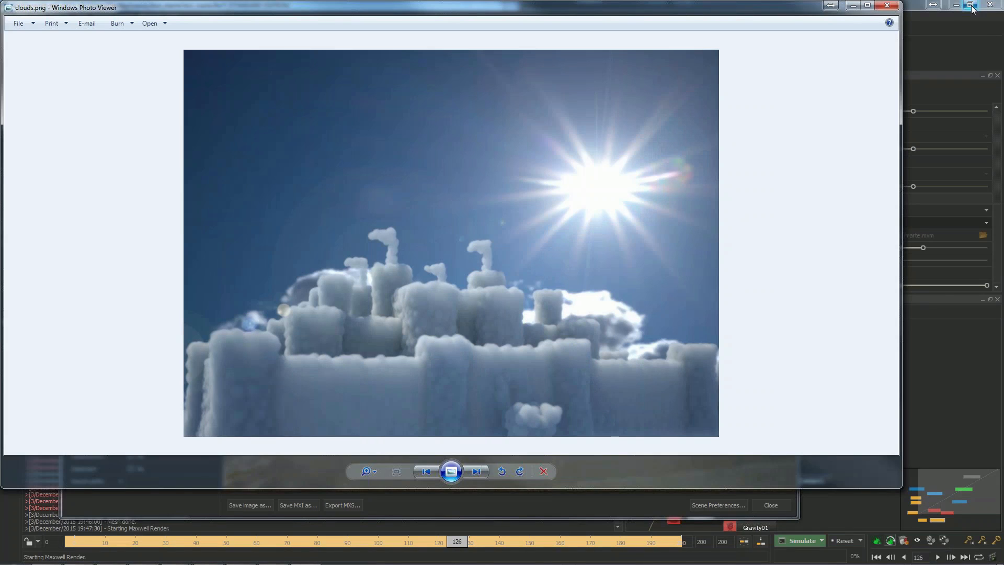
{"action": "left_click", "coordinate": [891, 10]}
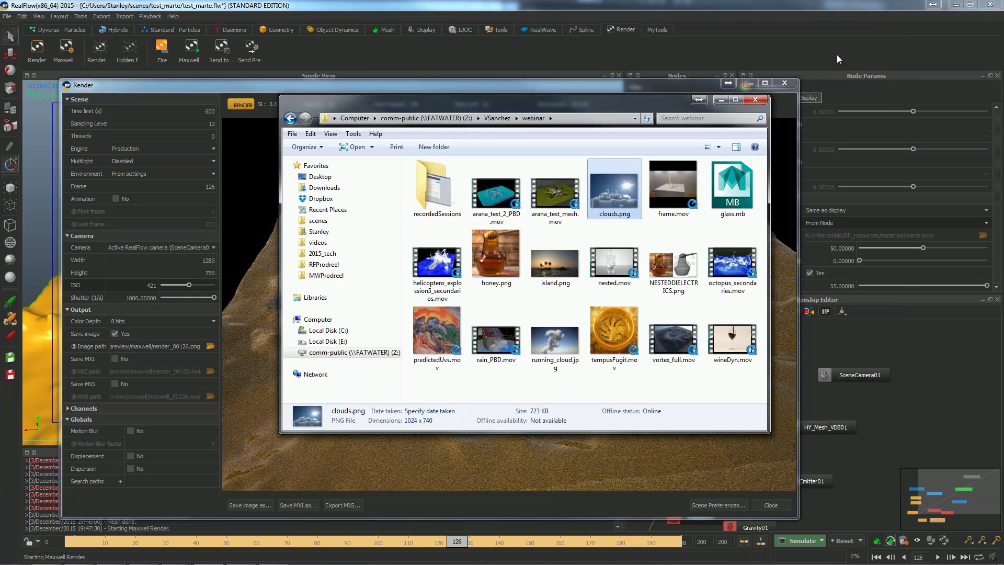
{"action": "left_click", "coordinate": [755, 101]}
{"action": "left_click", "coordinate": [756, 100]}
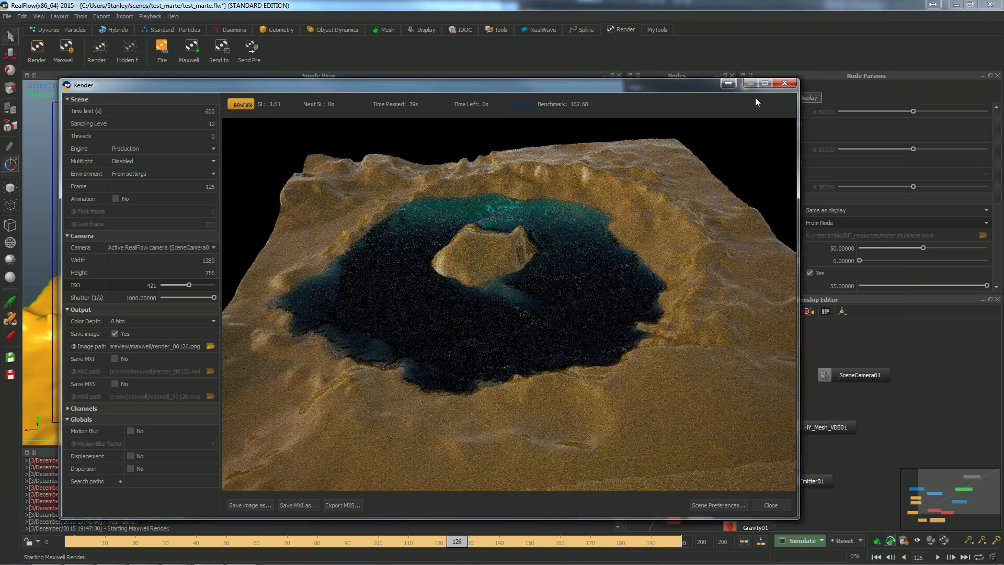